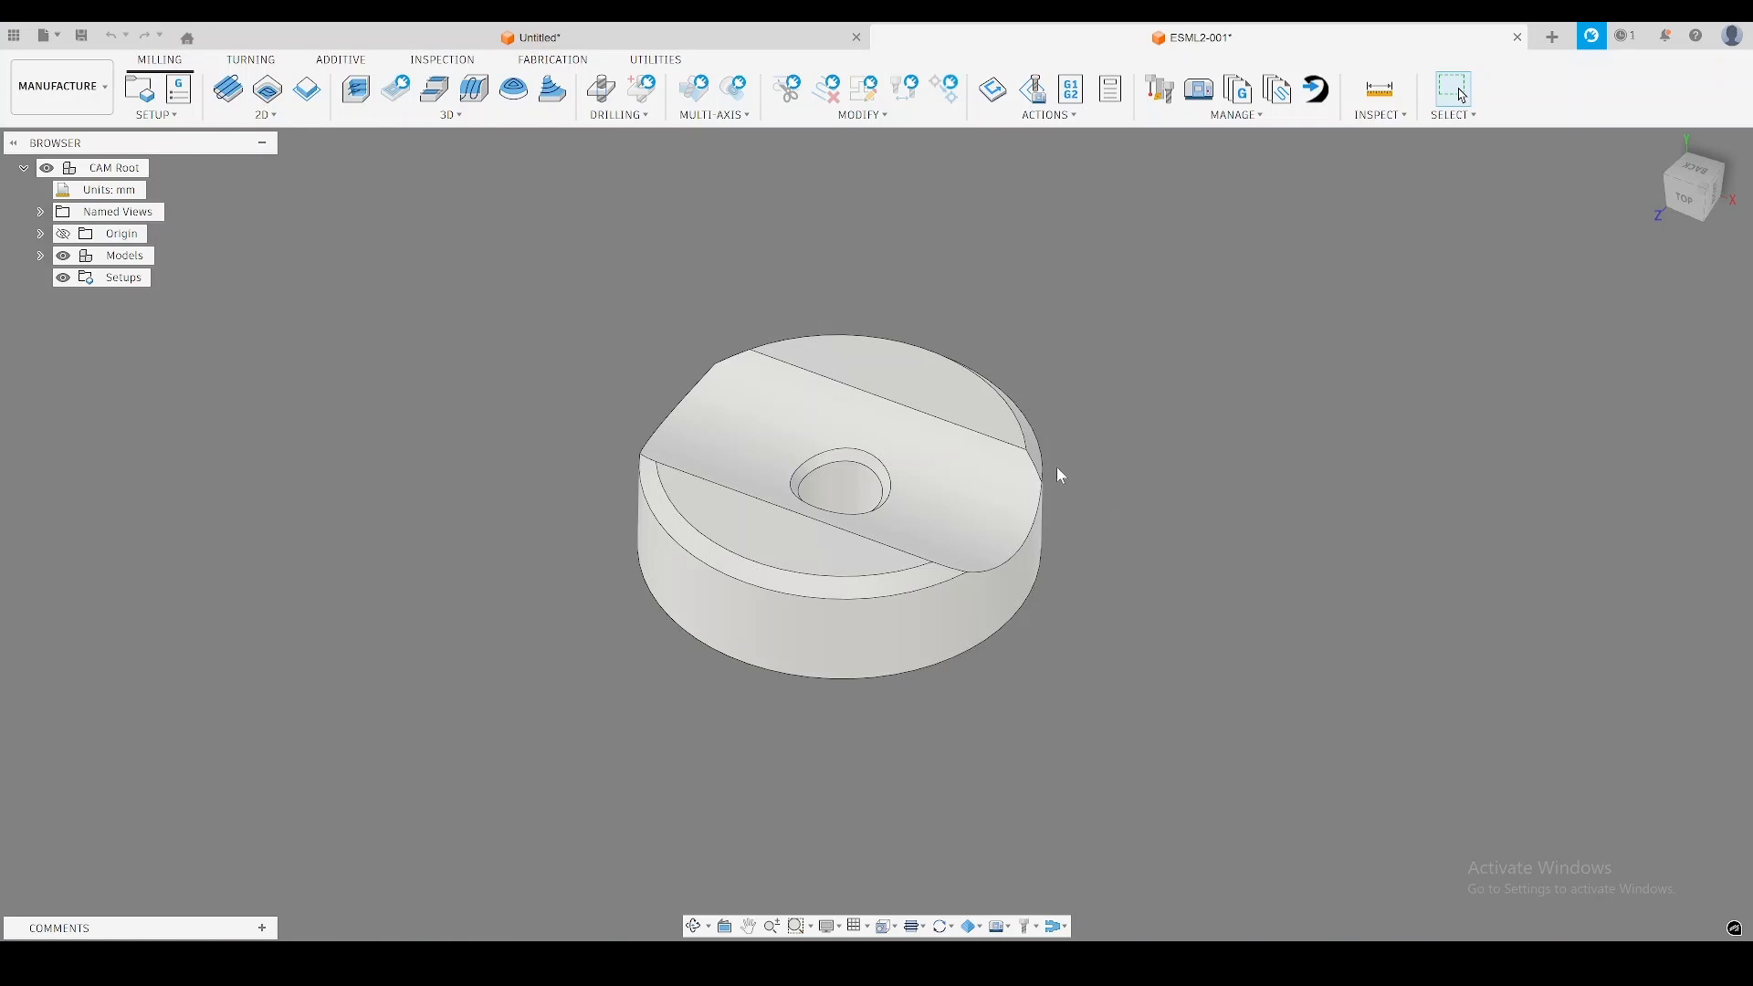
Inspect the round part from several angles, covering the face with the curved groove and the opposite face with the boss and lettering.
shift+middle_drag(1178, 595, 1184, 529)
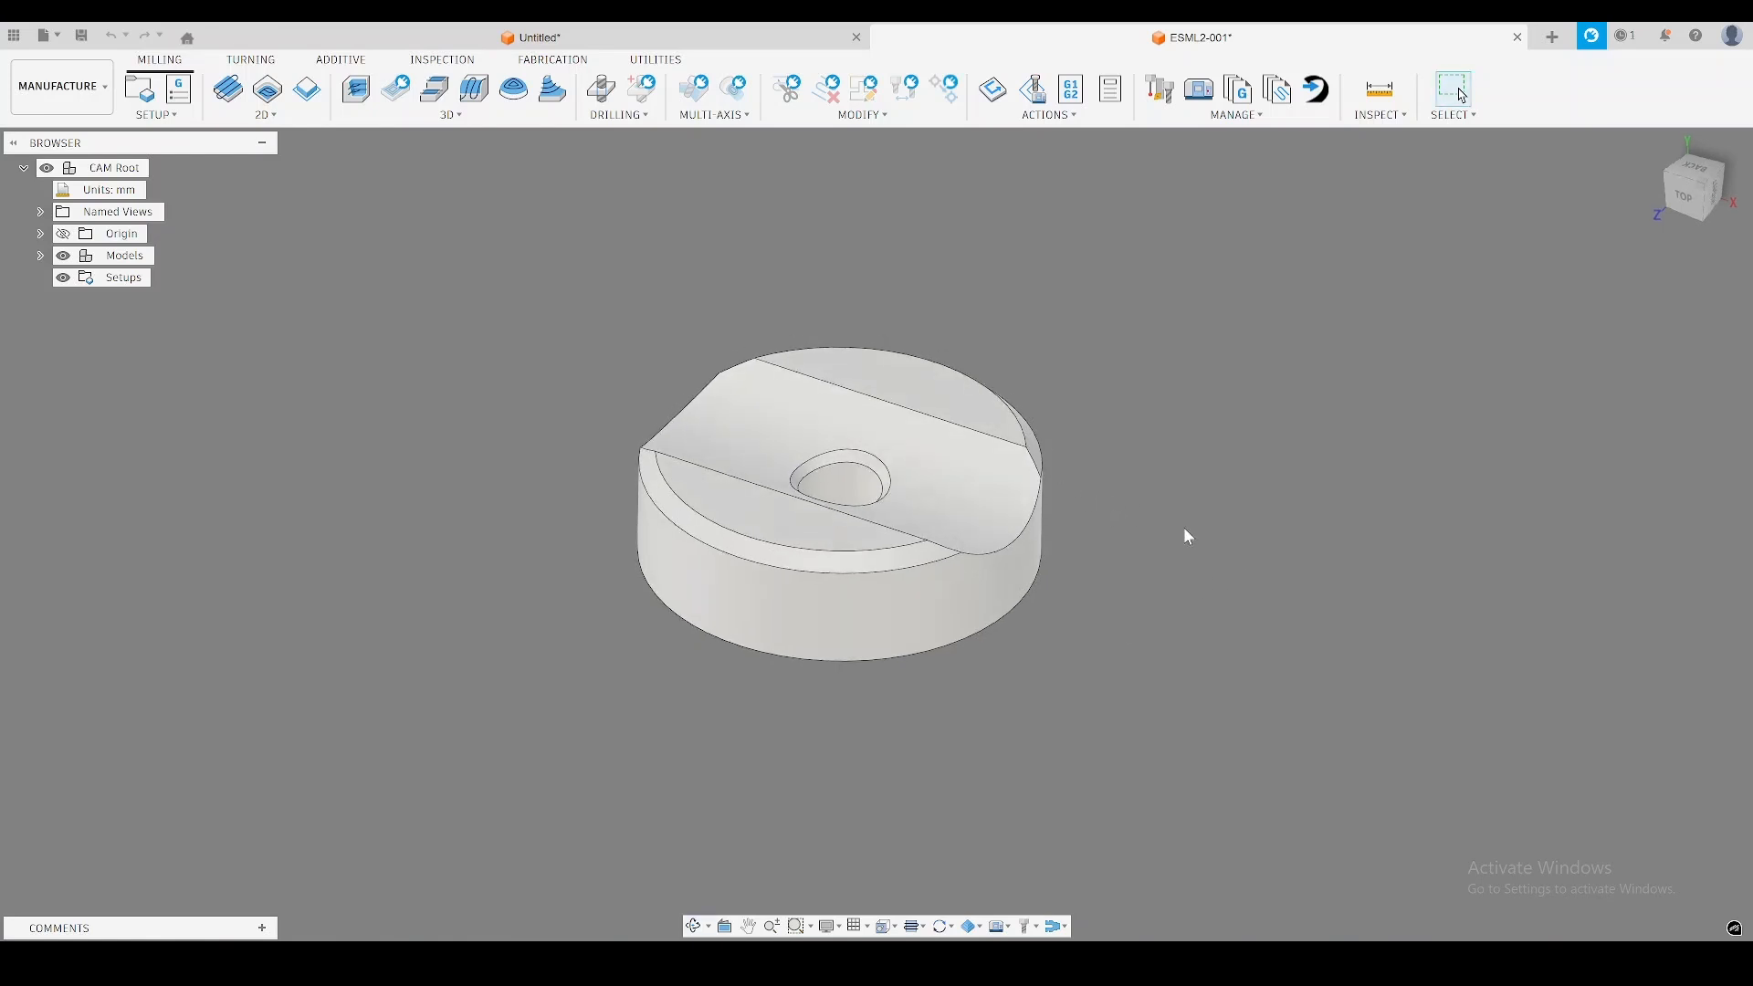
shift+middle_drag(954, 491, 886, 436)
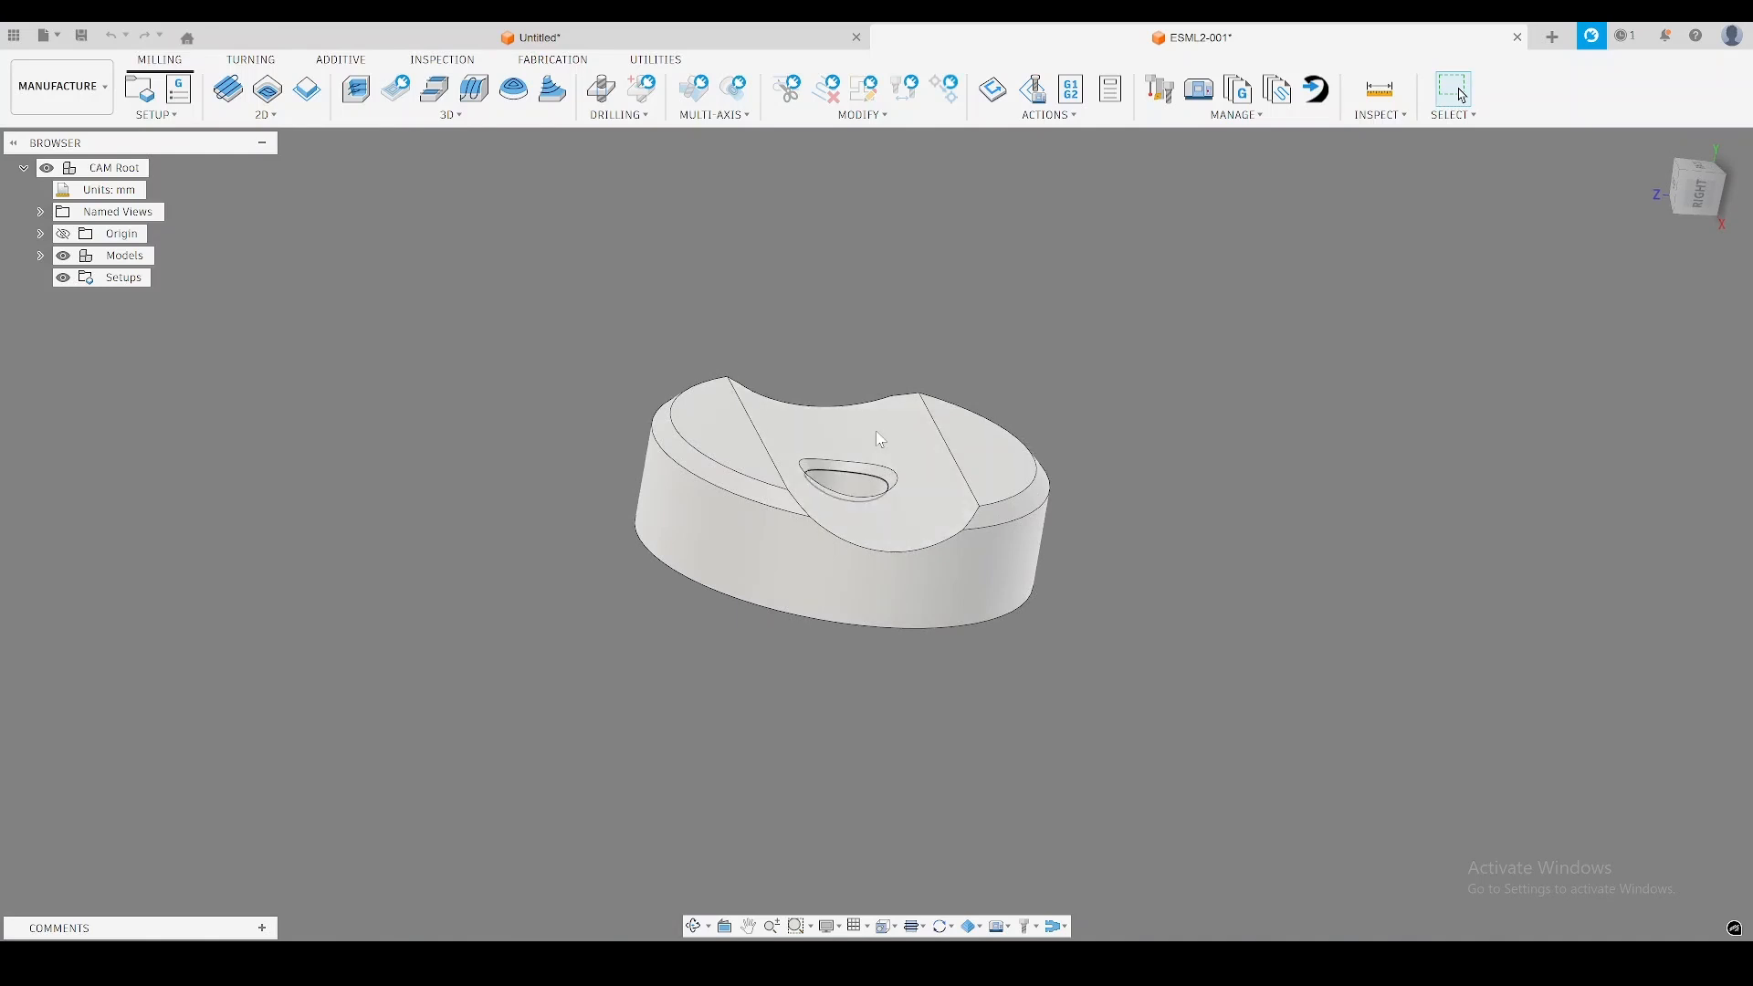
shift+middle_drag(890, 417, 883, 429)
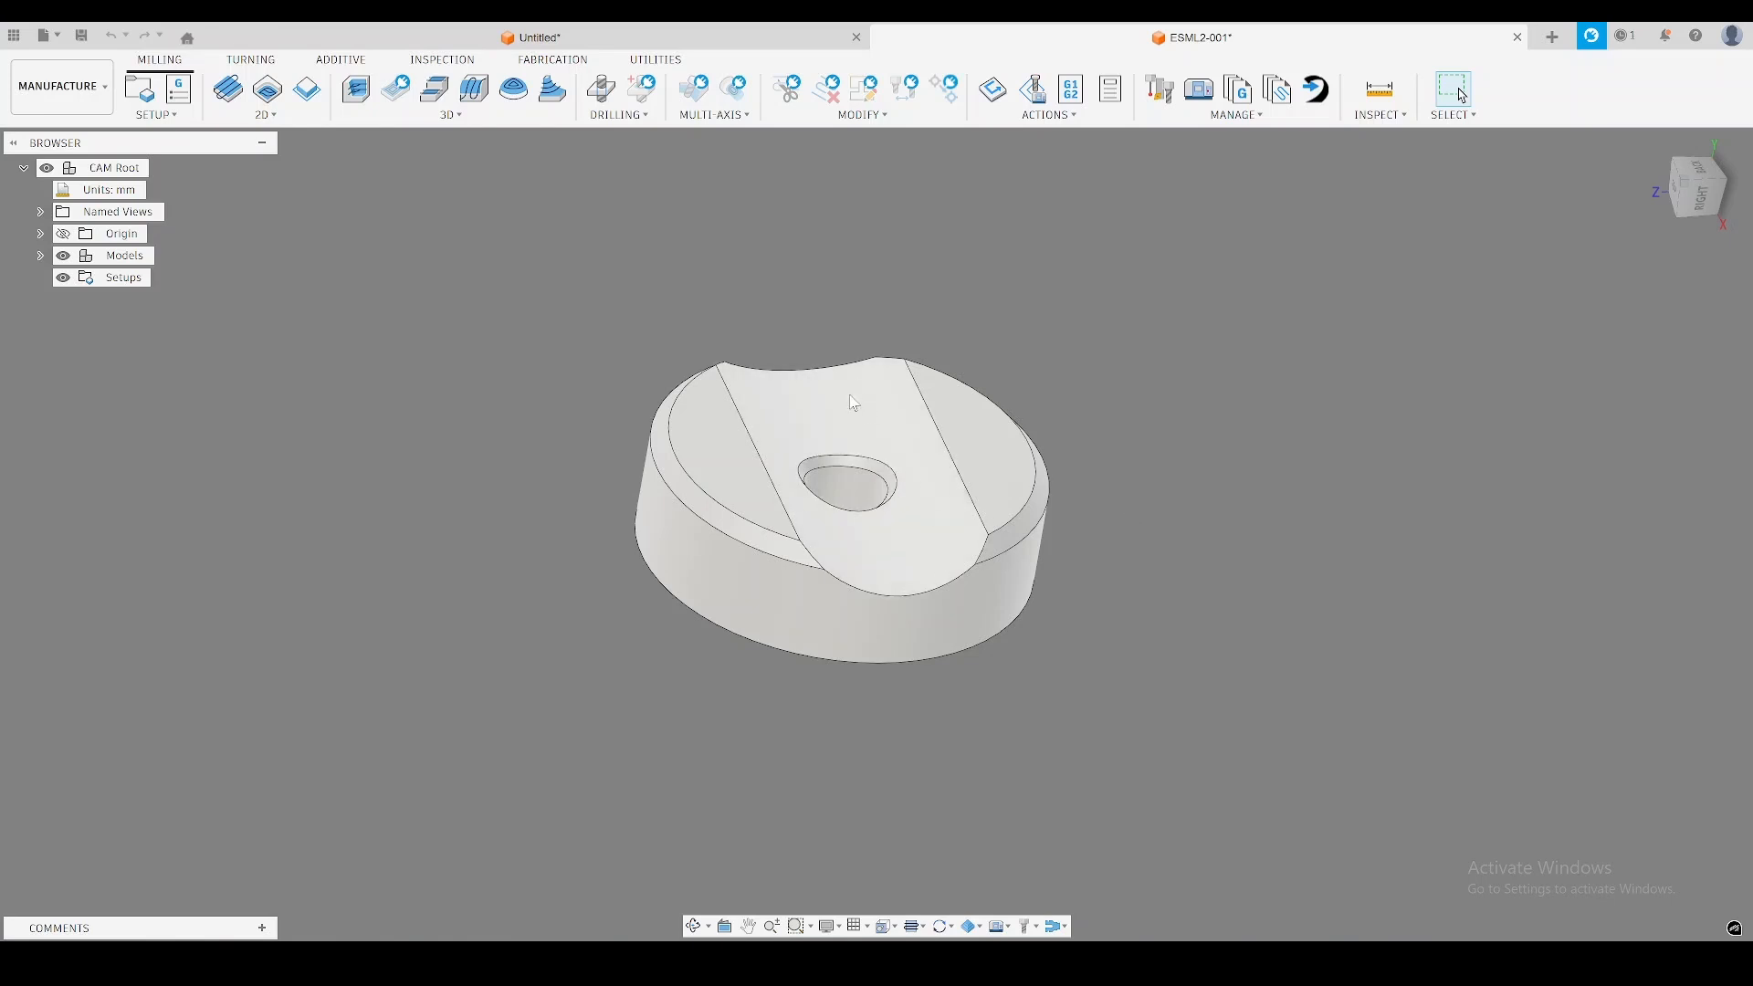
shift+middle_drag(855, 403, 1065, 563)
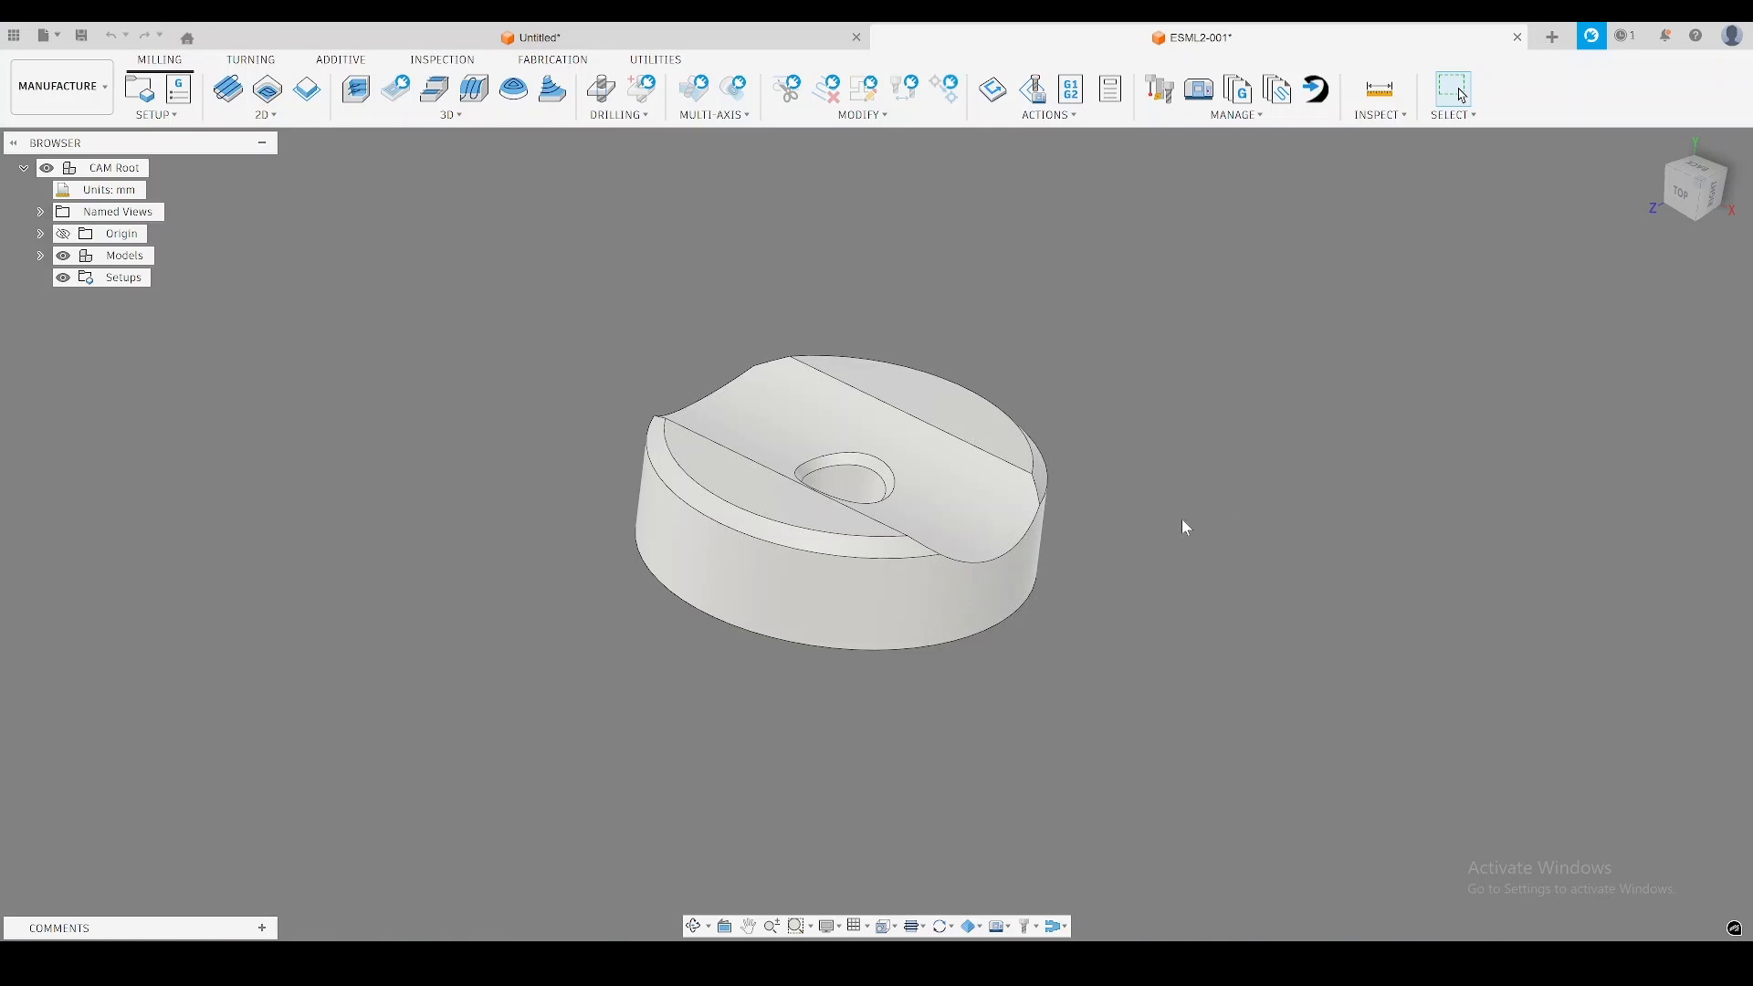
shift+middle_drag(1119, 567, 1207, 459)
shift+middle_drag(740, 348, 1027, 128)
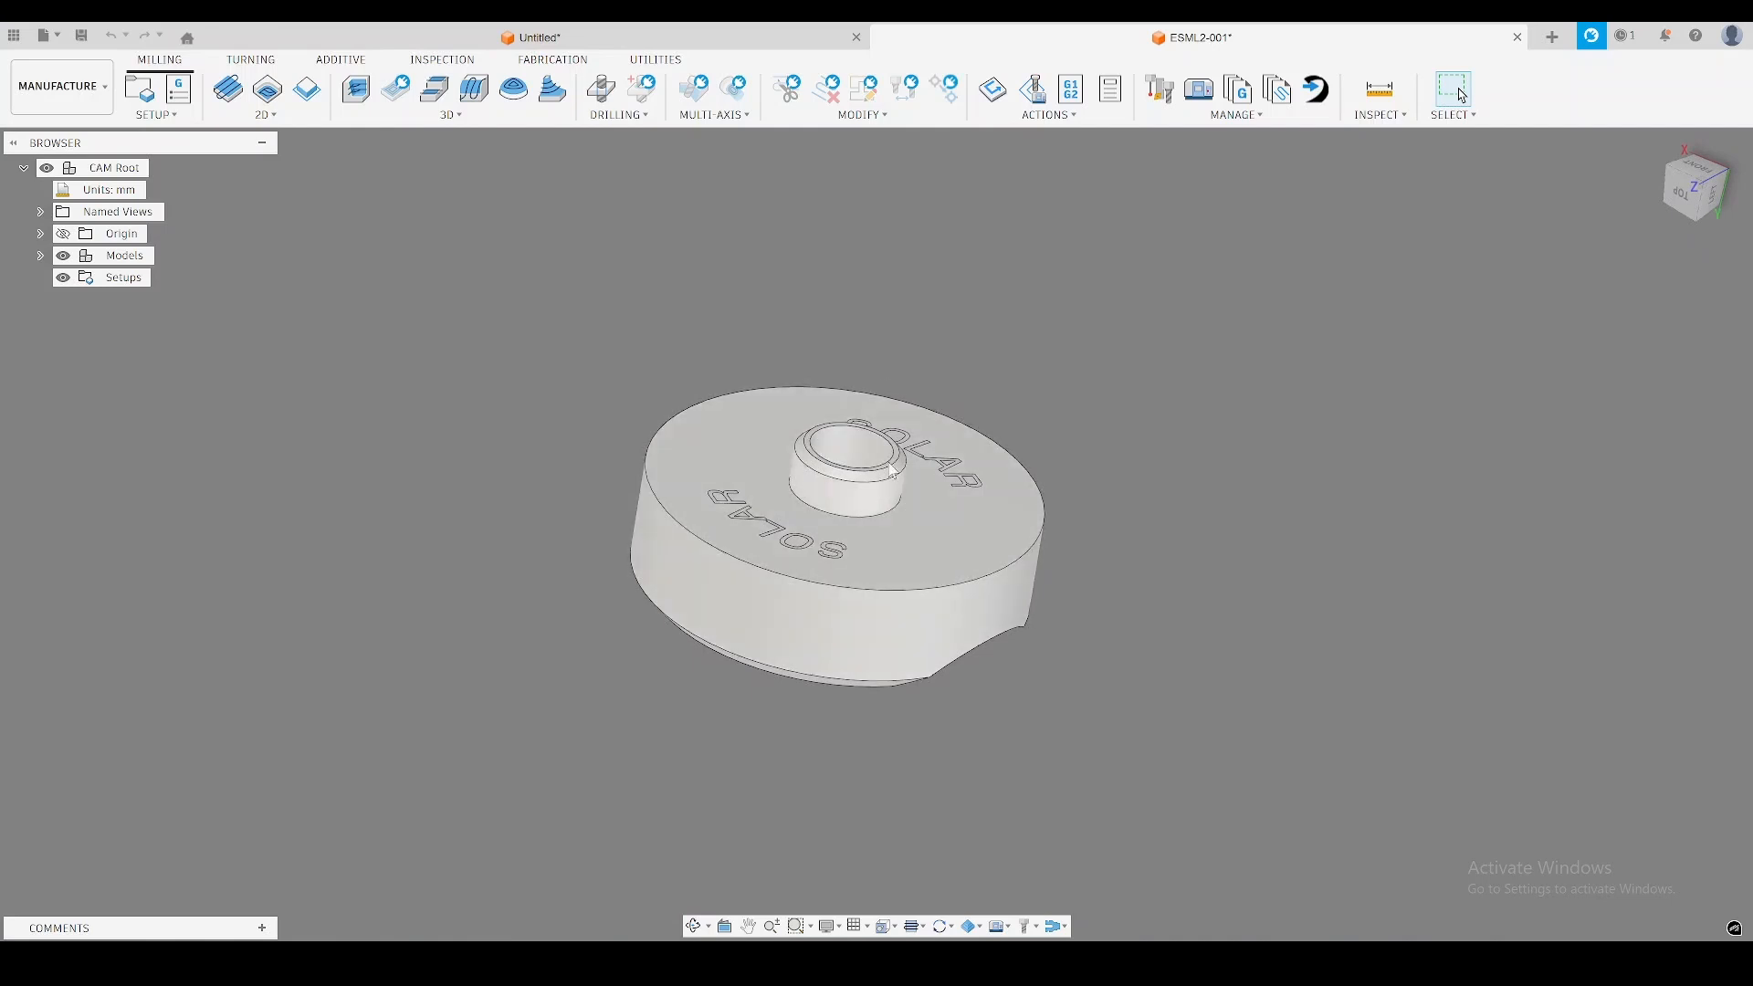
shift+middle_drag(803, 313, 1178, 493)
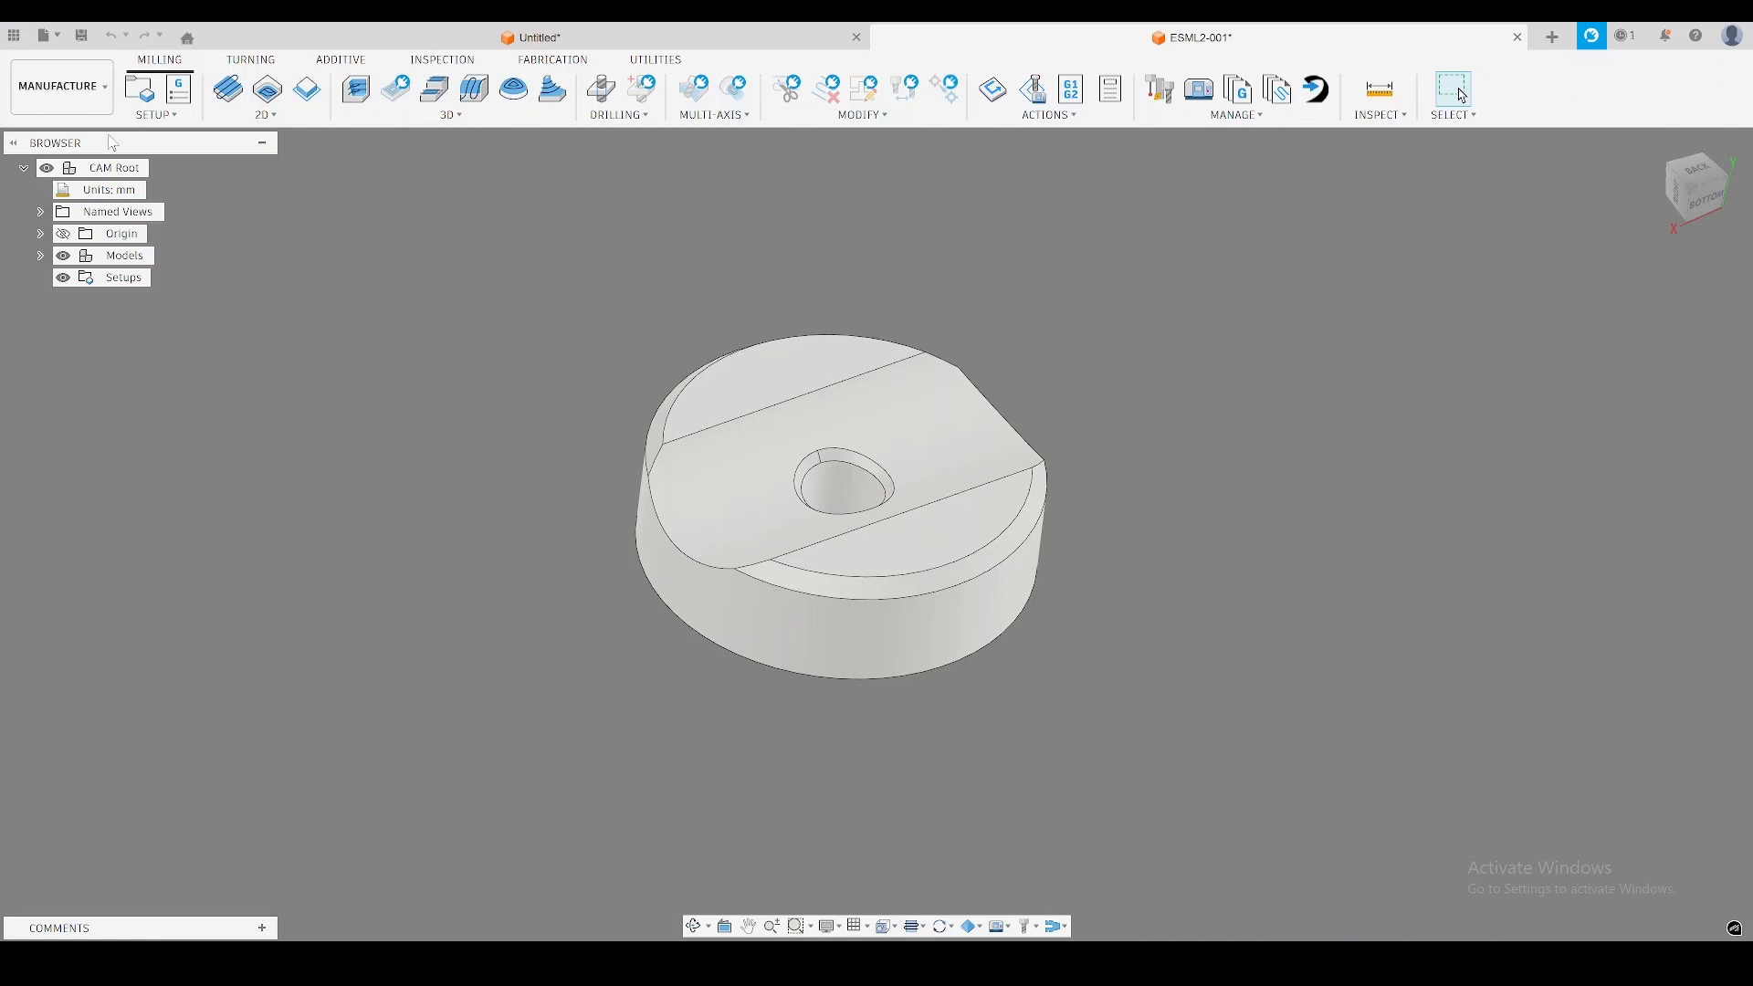
Create a new milling setup for the part and assign the HAAS Mini Mill as its machine.
shift+middle_drag(527, 272, 503, 290)
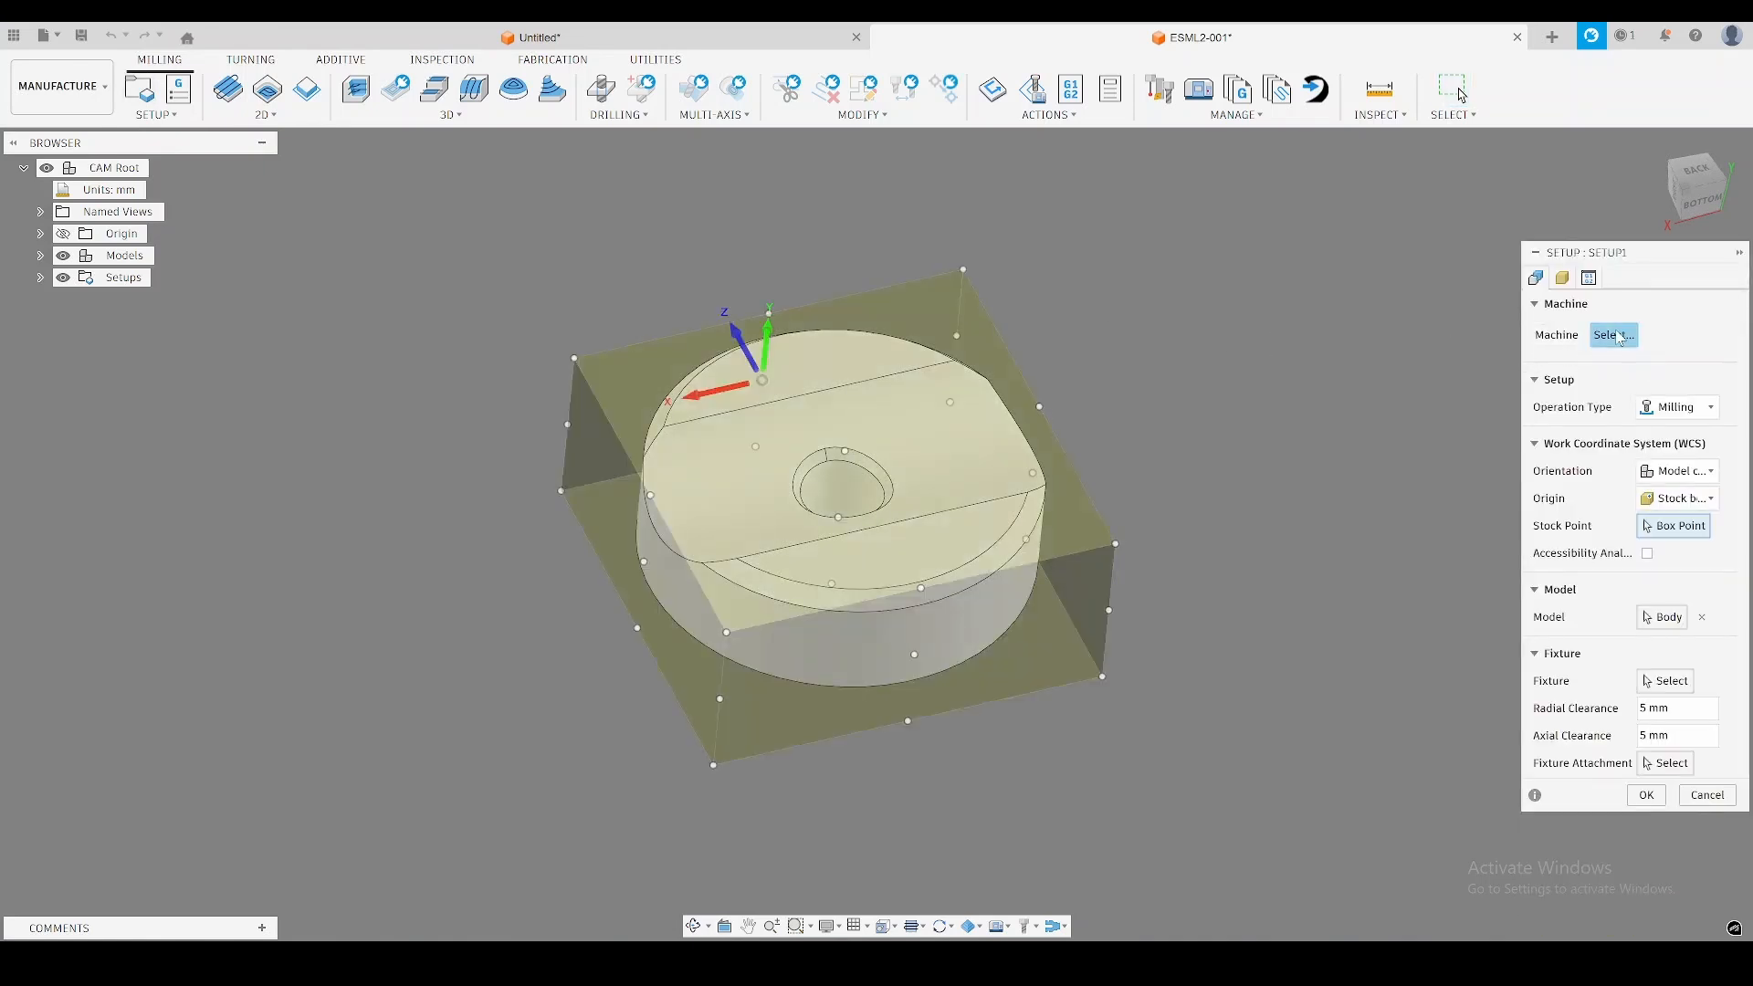
click(1614, 335)
double_click(608, 186)
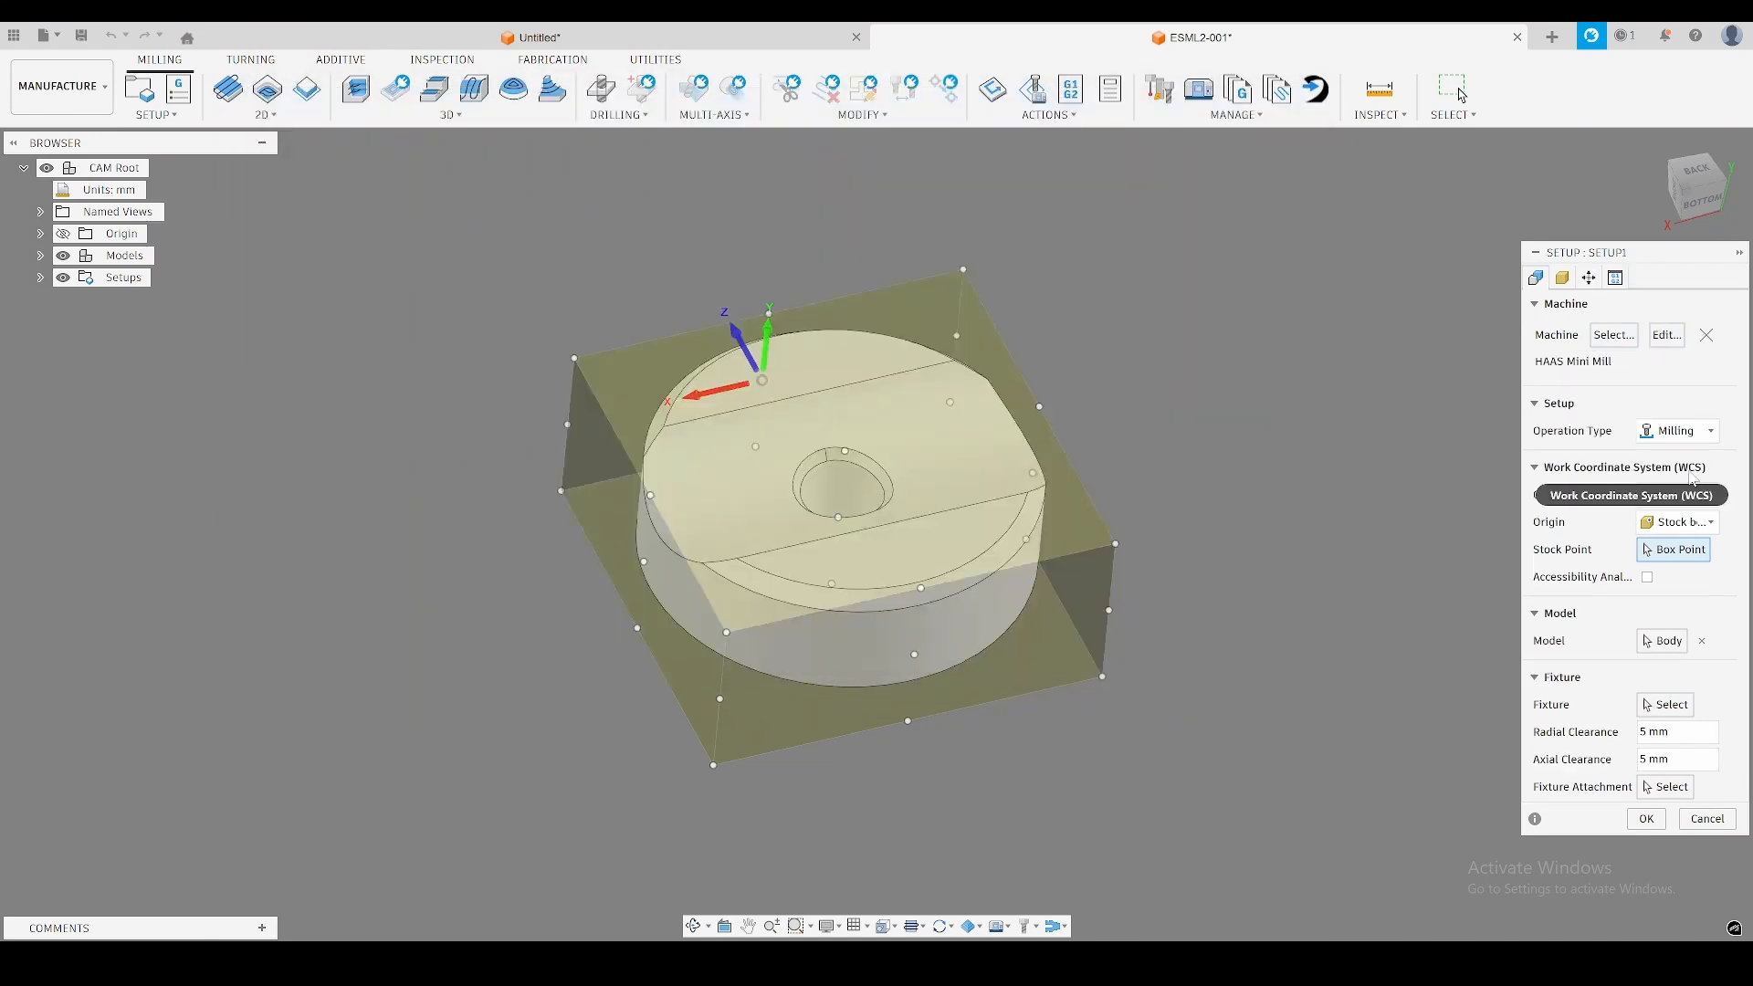
Set the WCS orientation to Z axis/plane & X axis, using the Y axis of the model origin as the Z axis.
click(1681, 498)
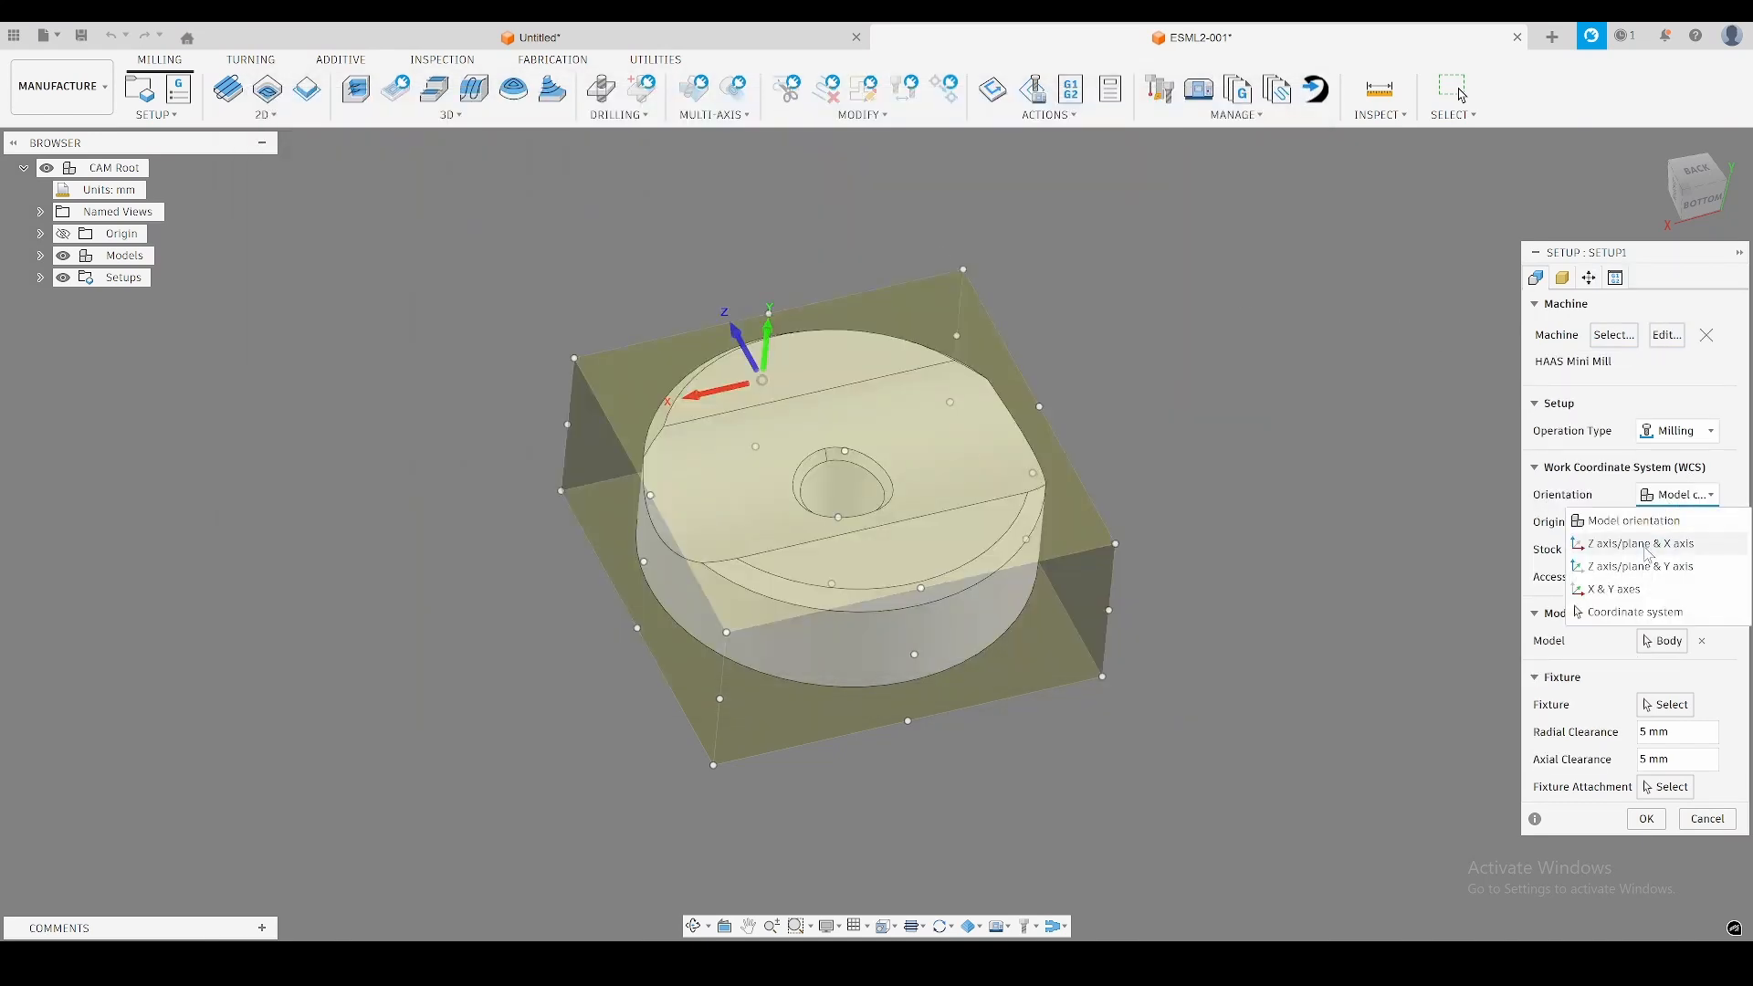
click(1653, 549)
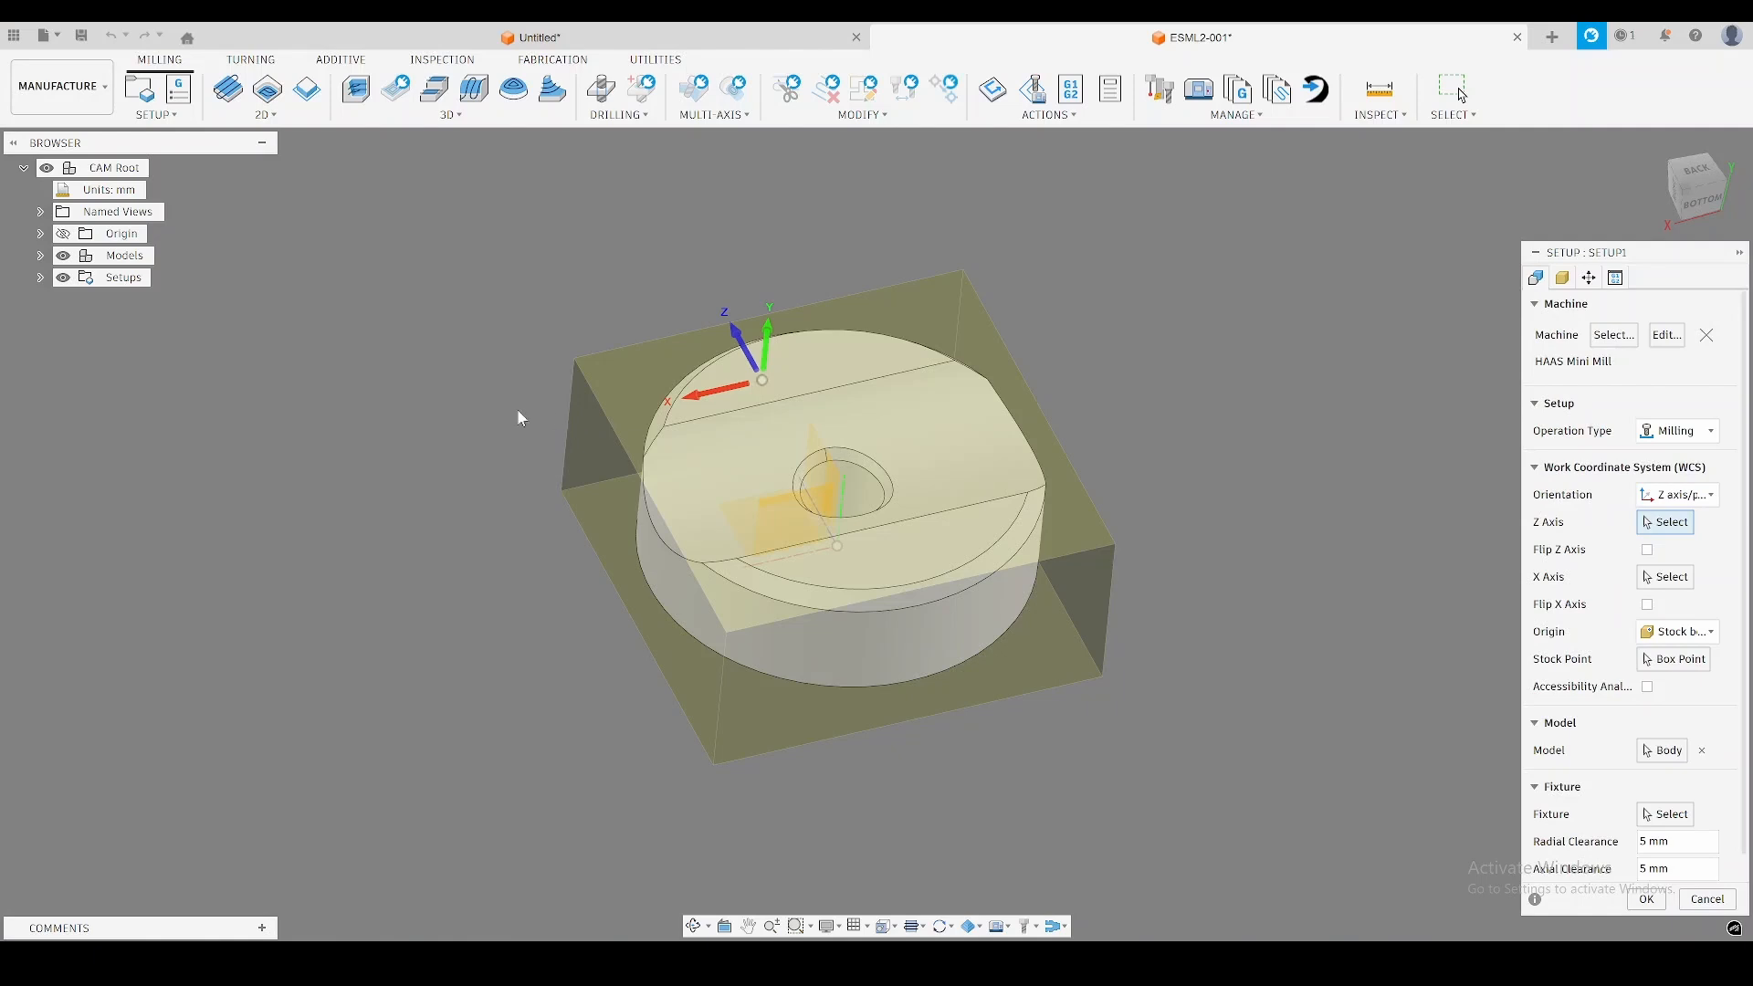
shift+middle_drag(462, 412, 646, 552)
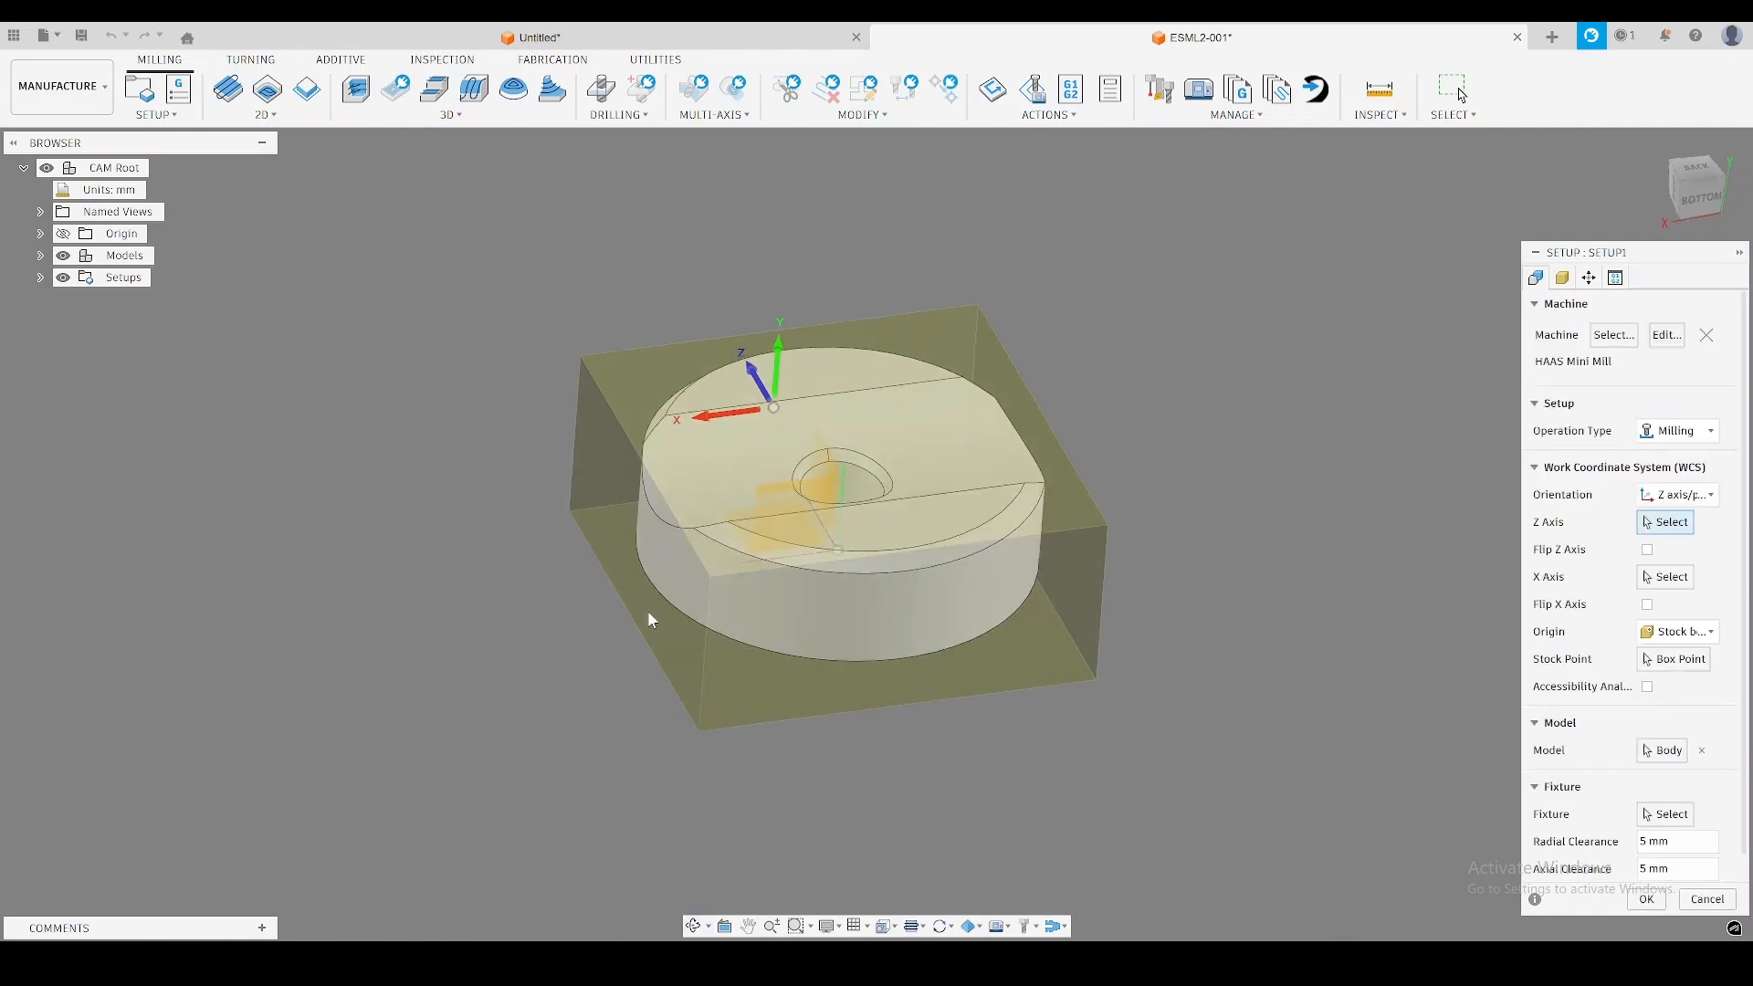
click(40, 234)
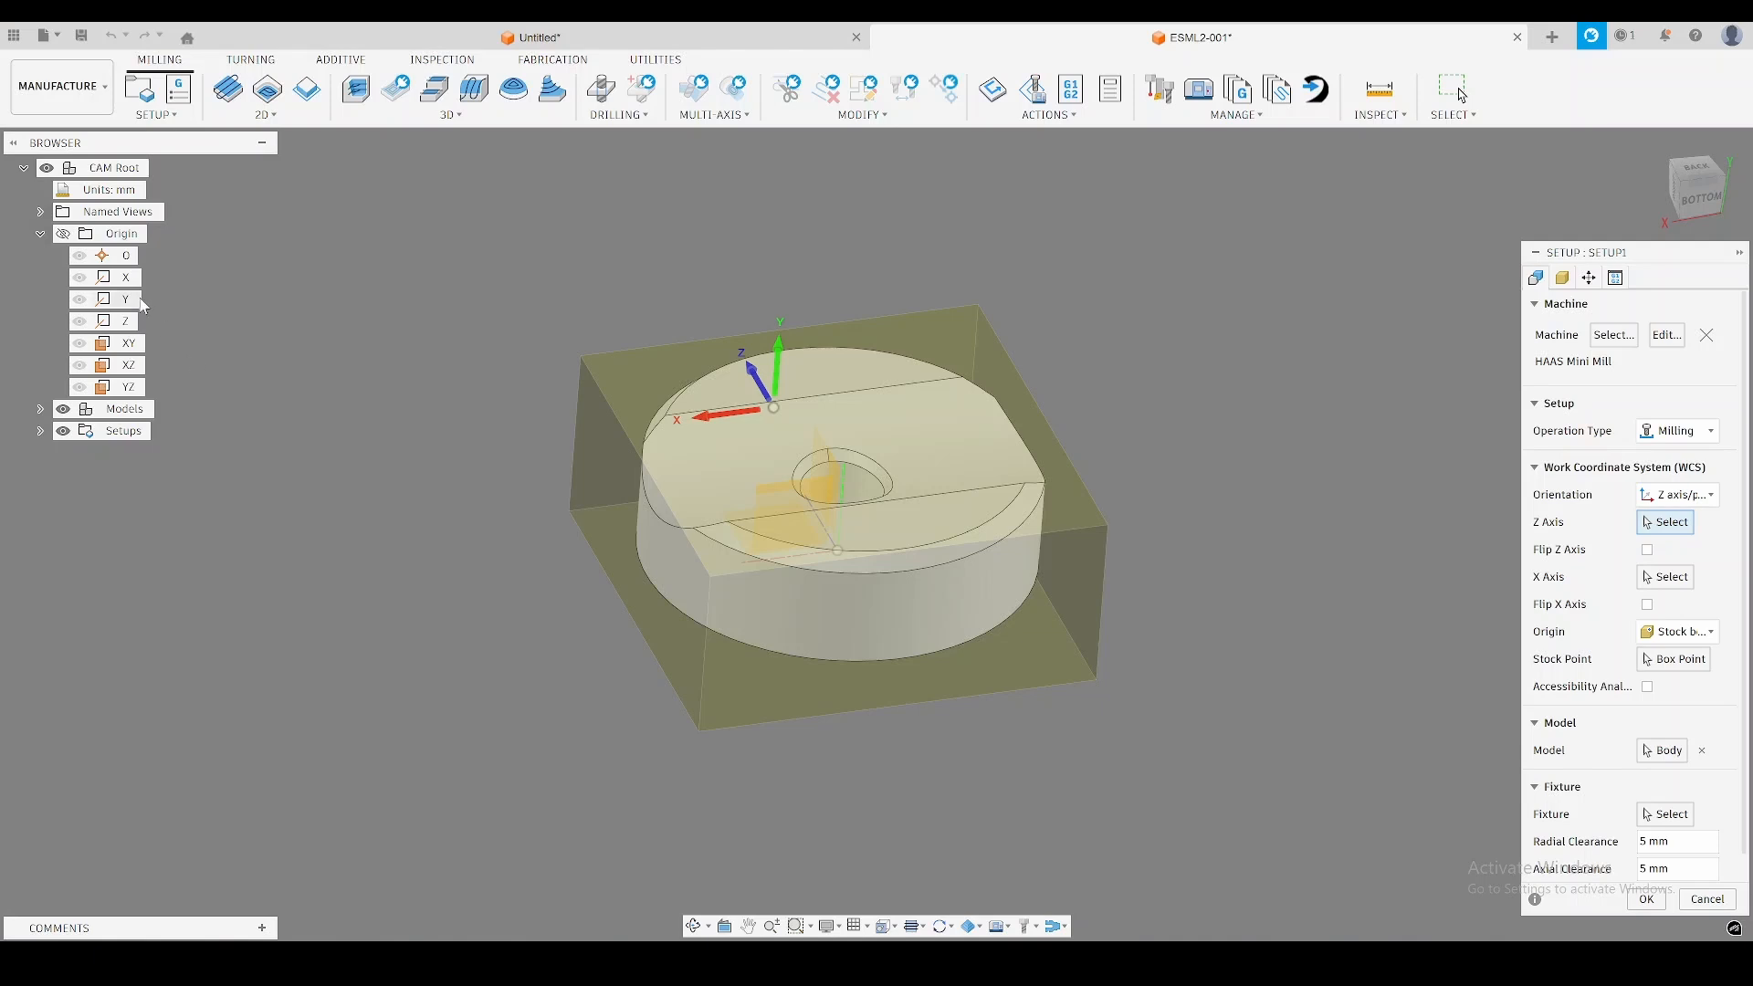
click(128, 300)
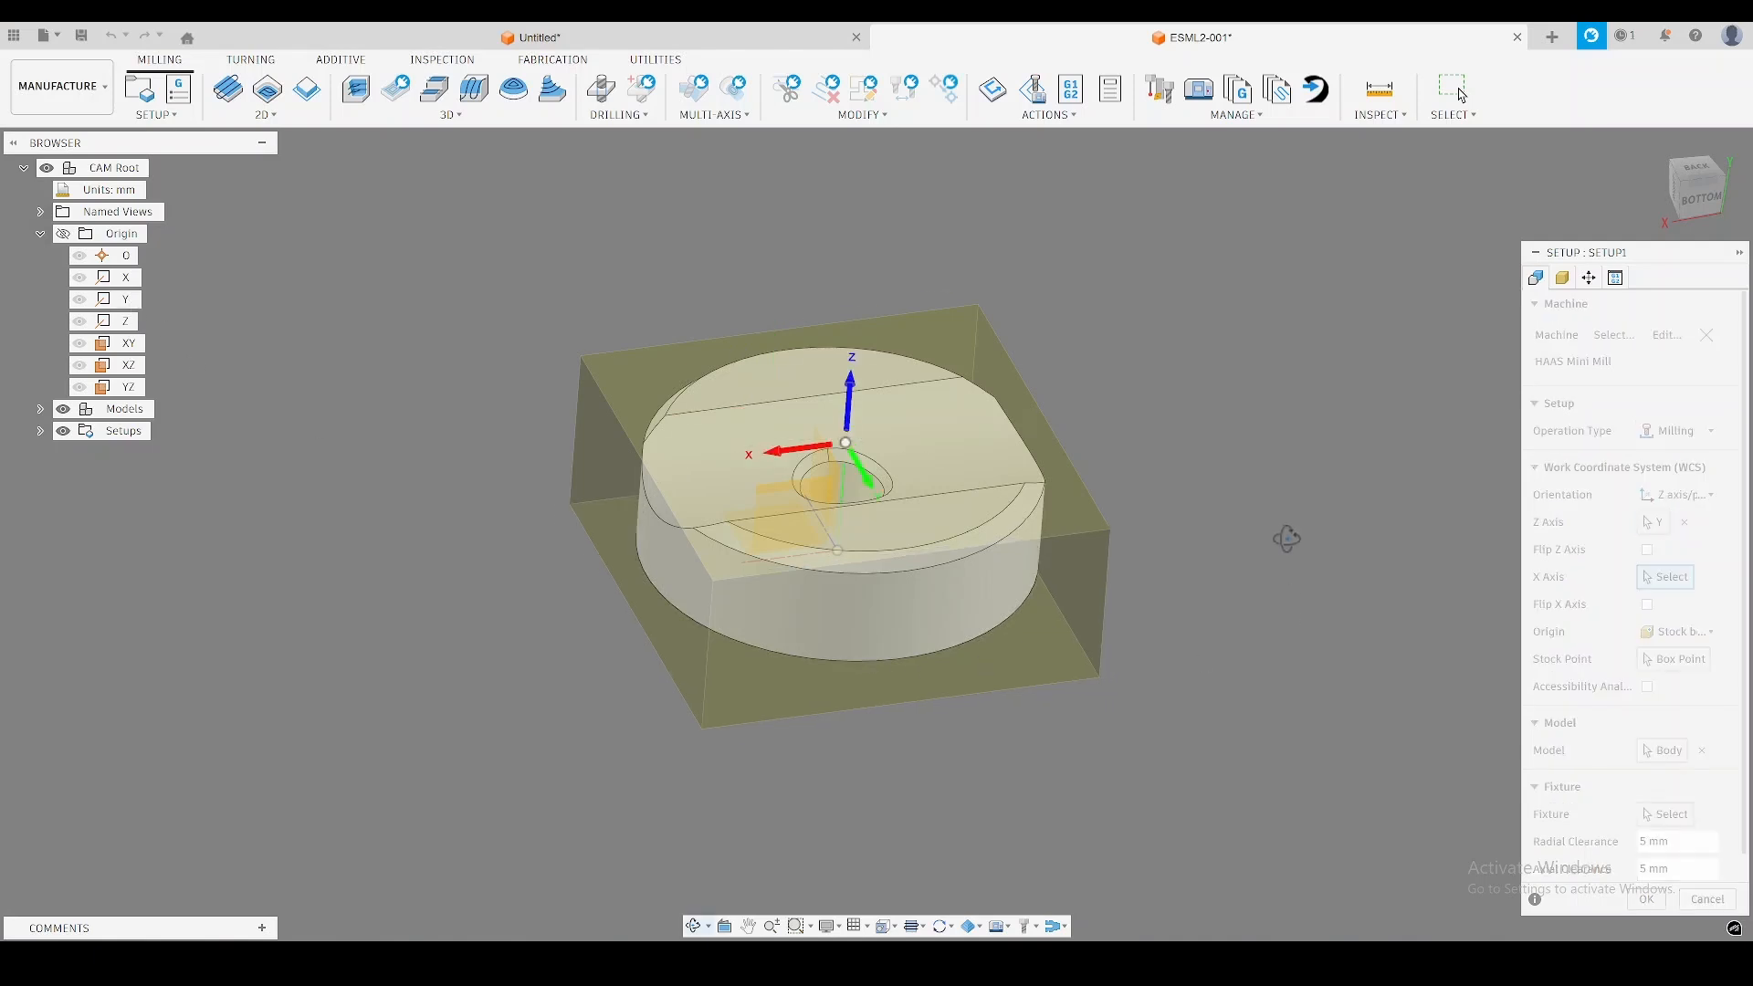
shift+middle_drag(1287, 539, 1295, 547)
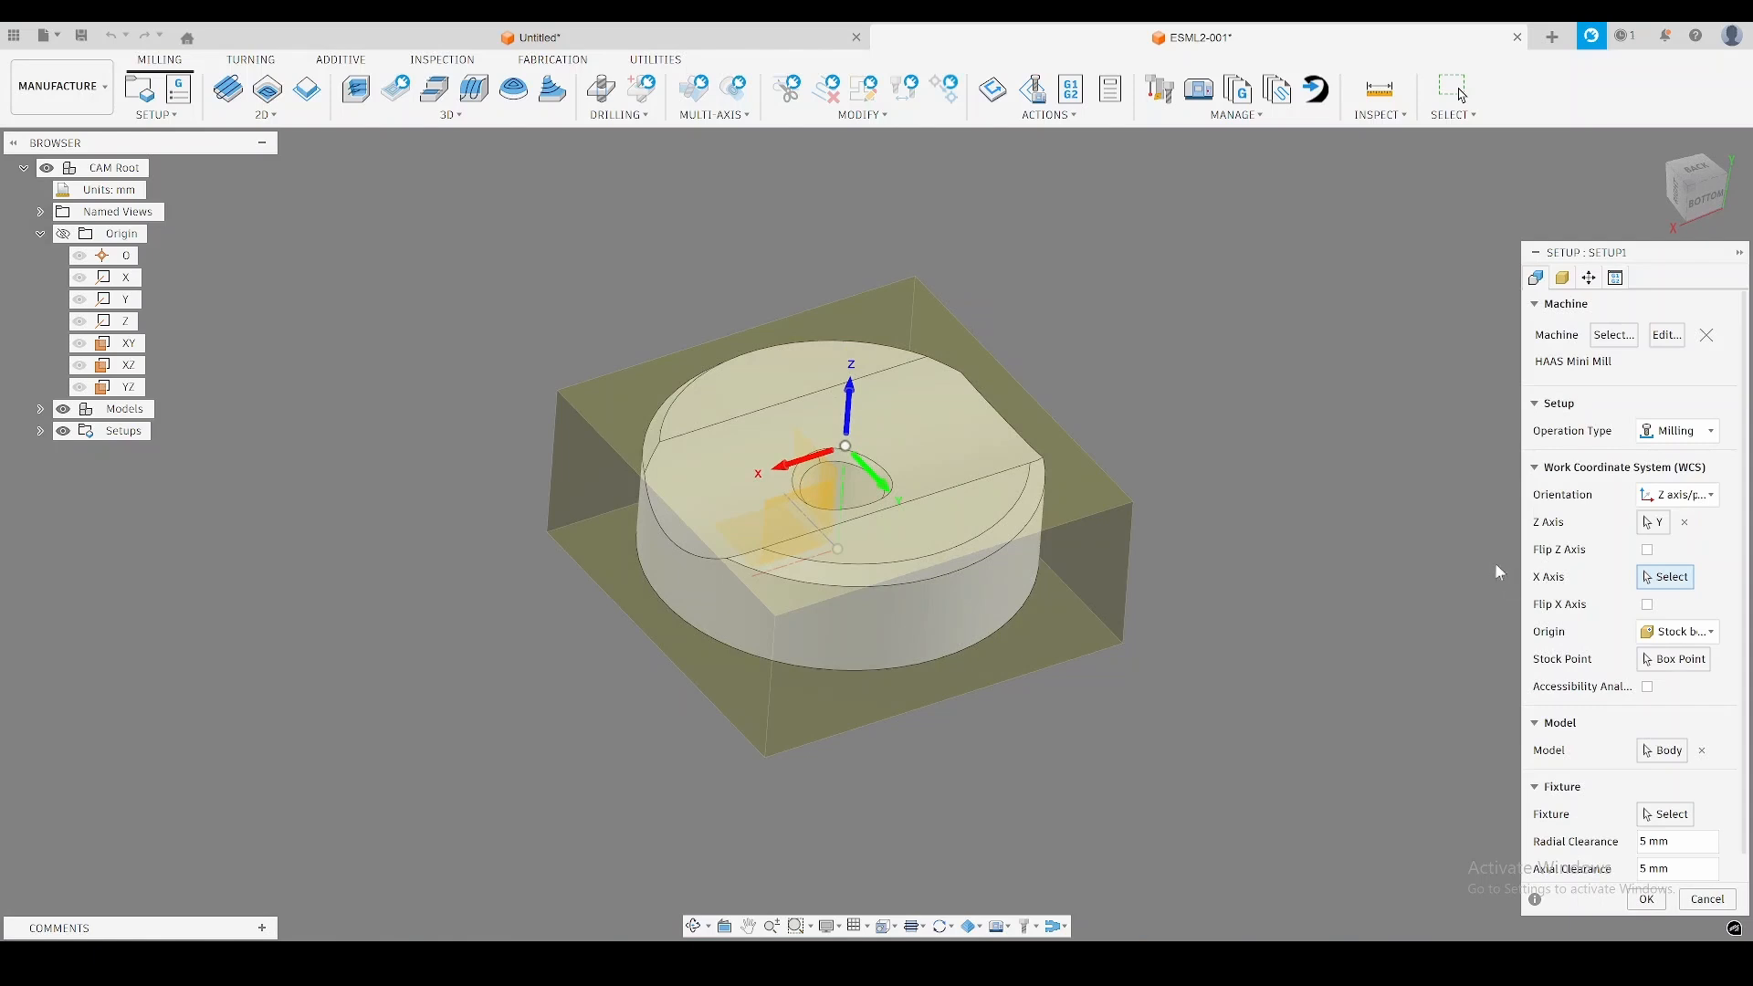
Align the X axis with the groove's long straight edge and place the WCS origin on an upper corner of the stock box.
click(886, 369)
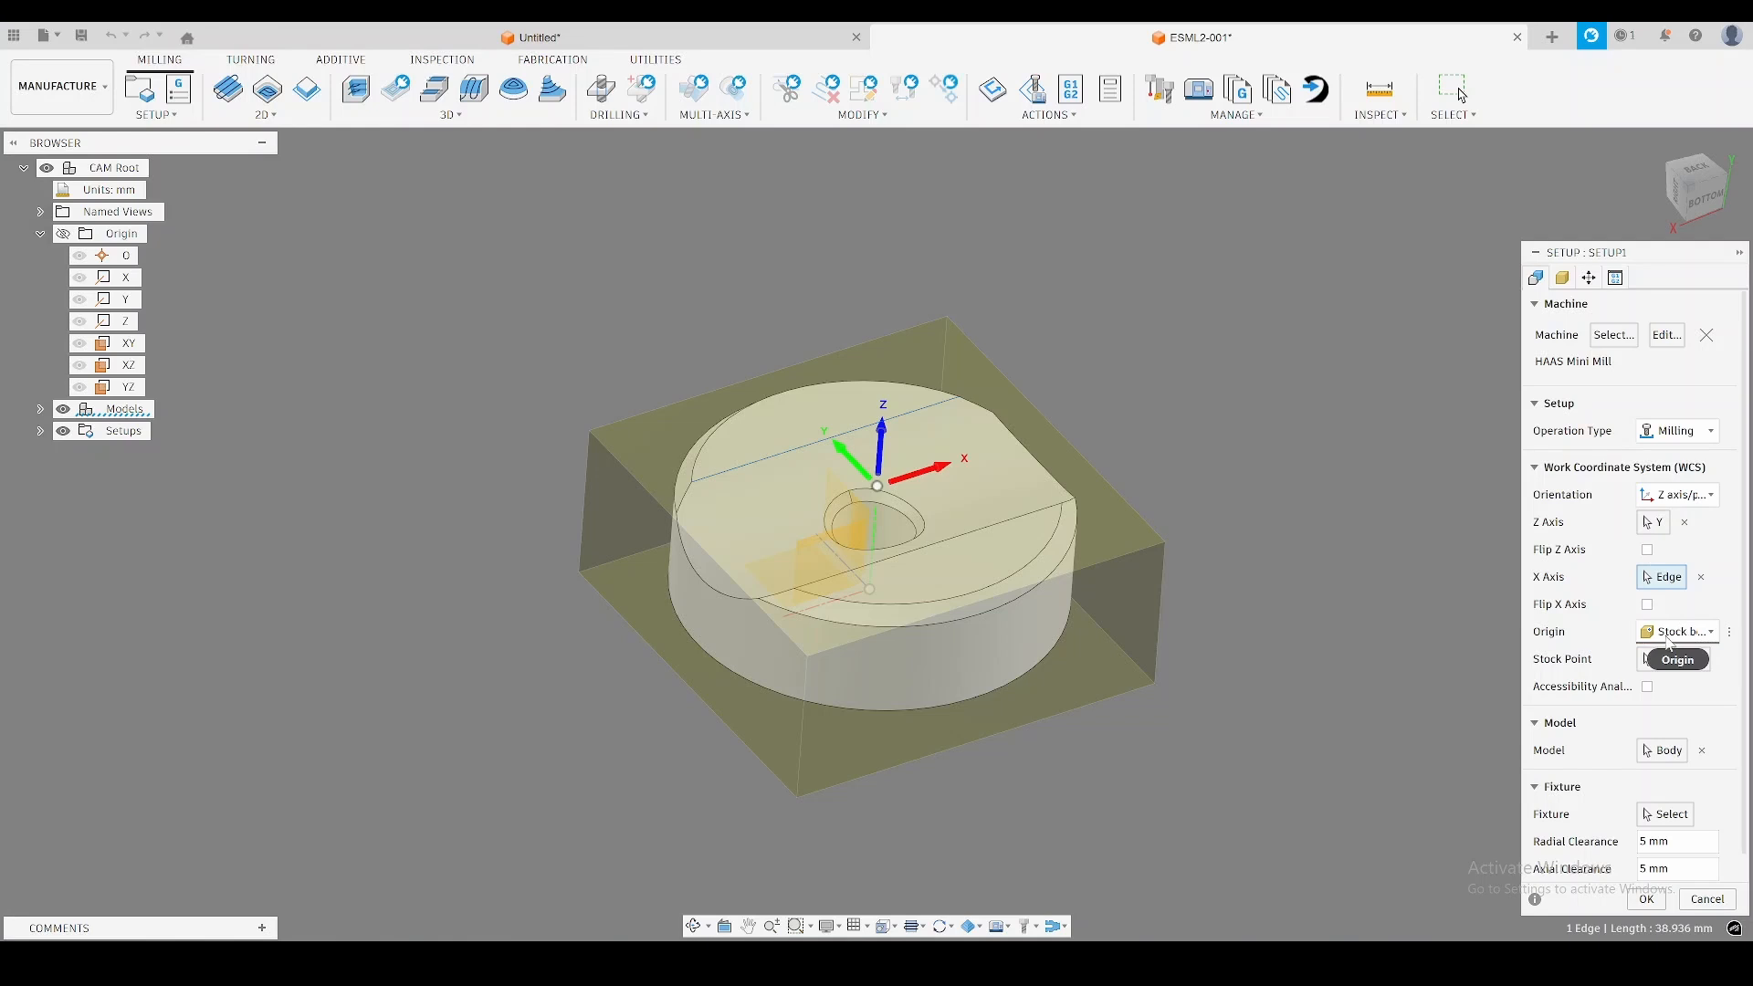
click(1671, 667)
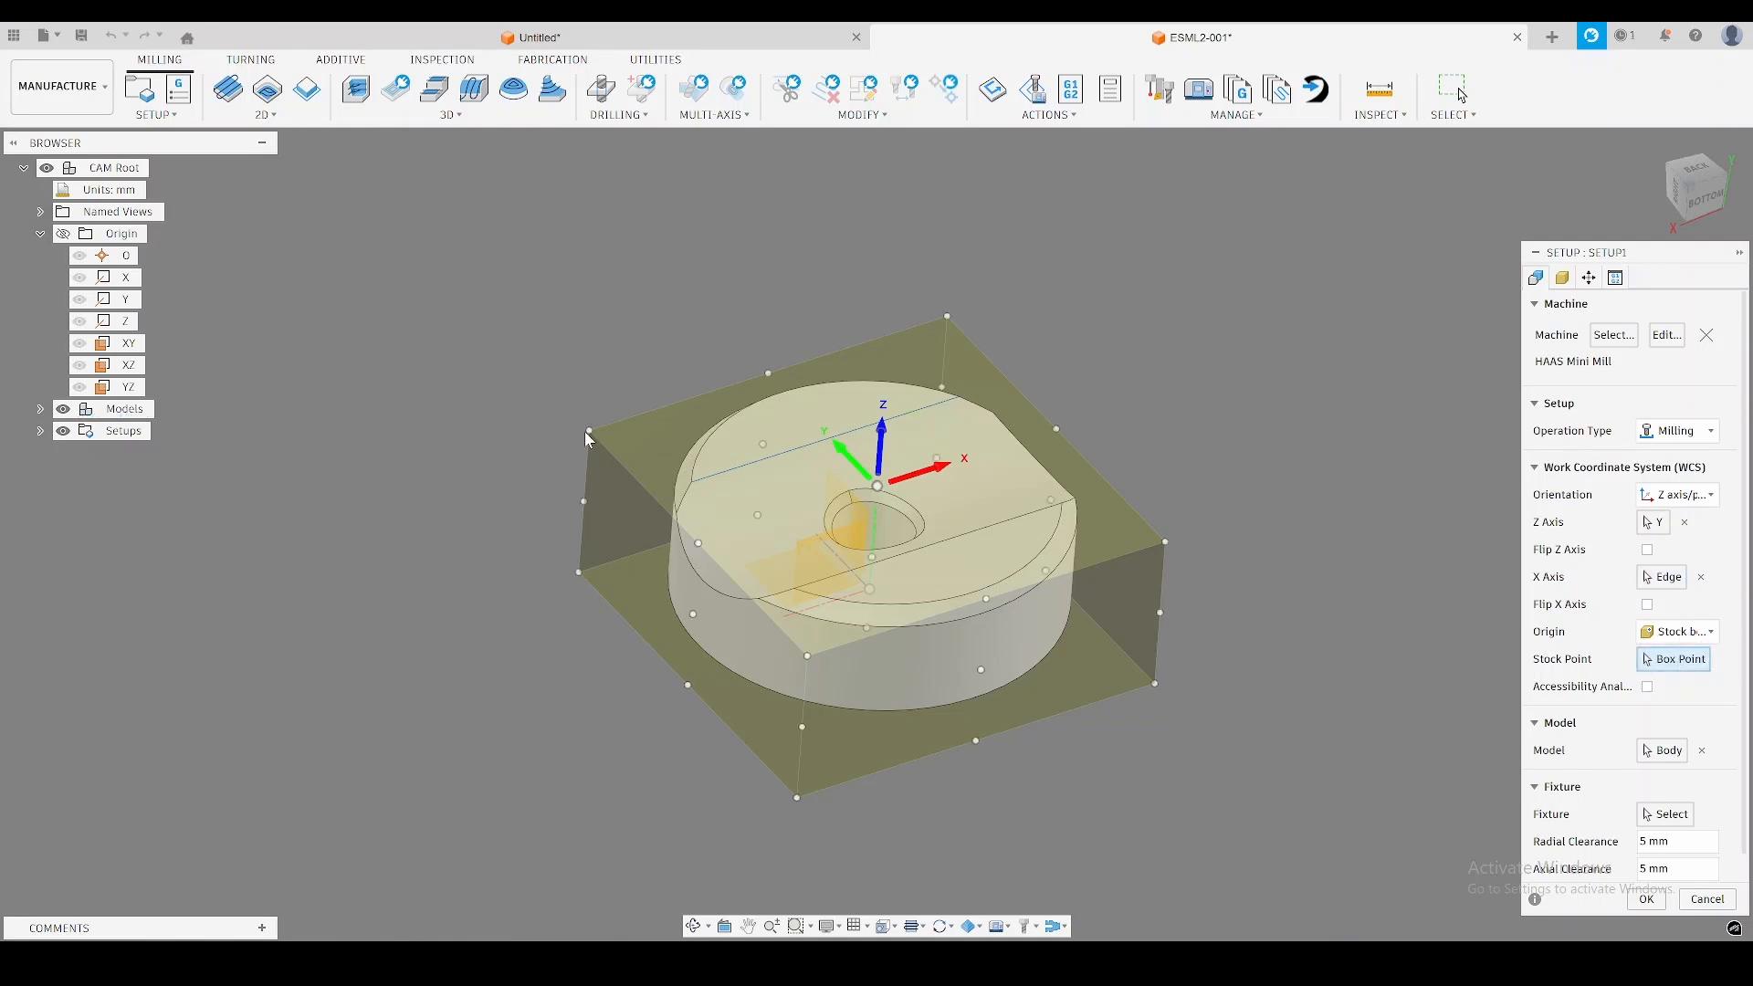
middle_drag(1237, 418, 1281, 427)
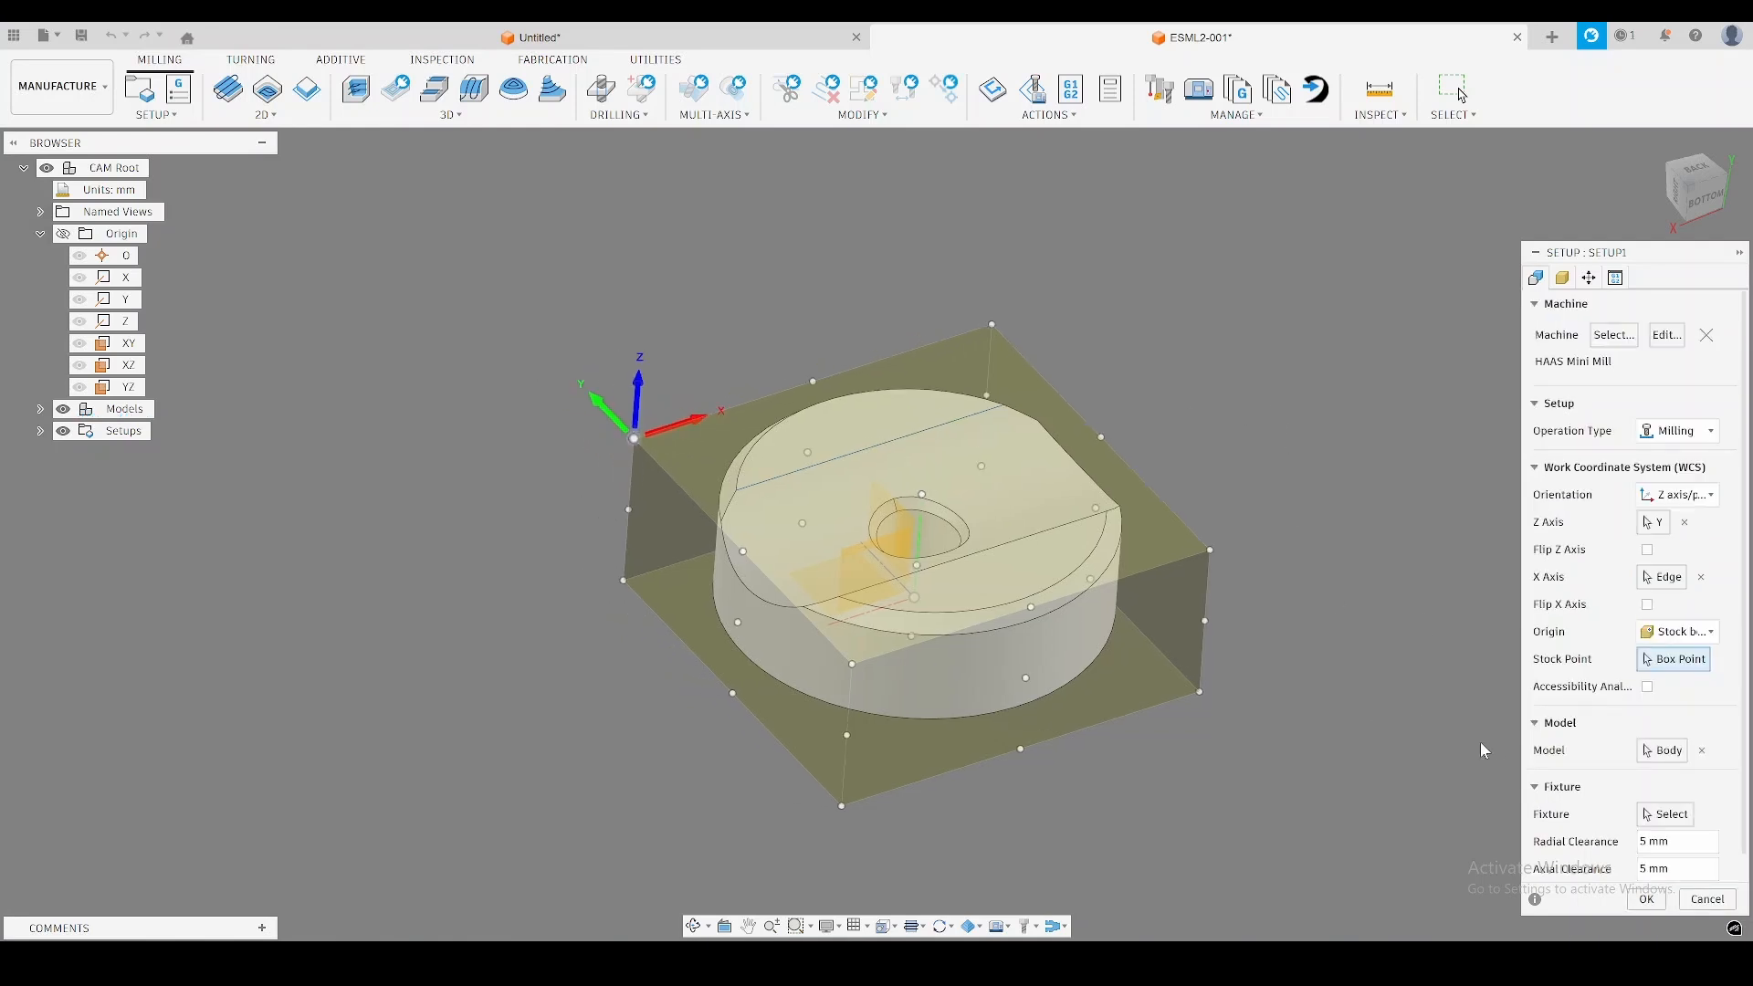
Set the side offset of the relative size box stock to 2 mm.
click(1563, 279)
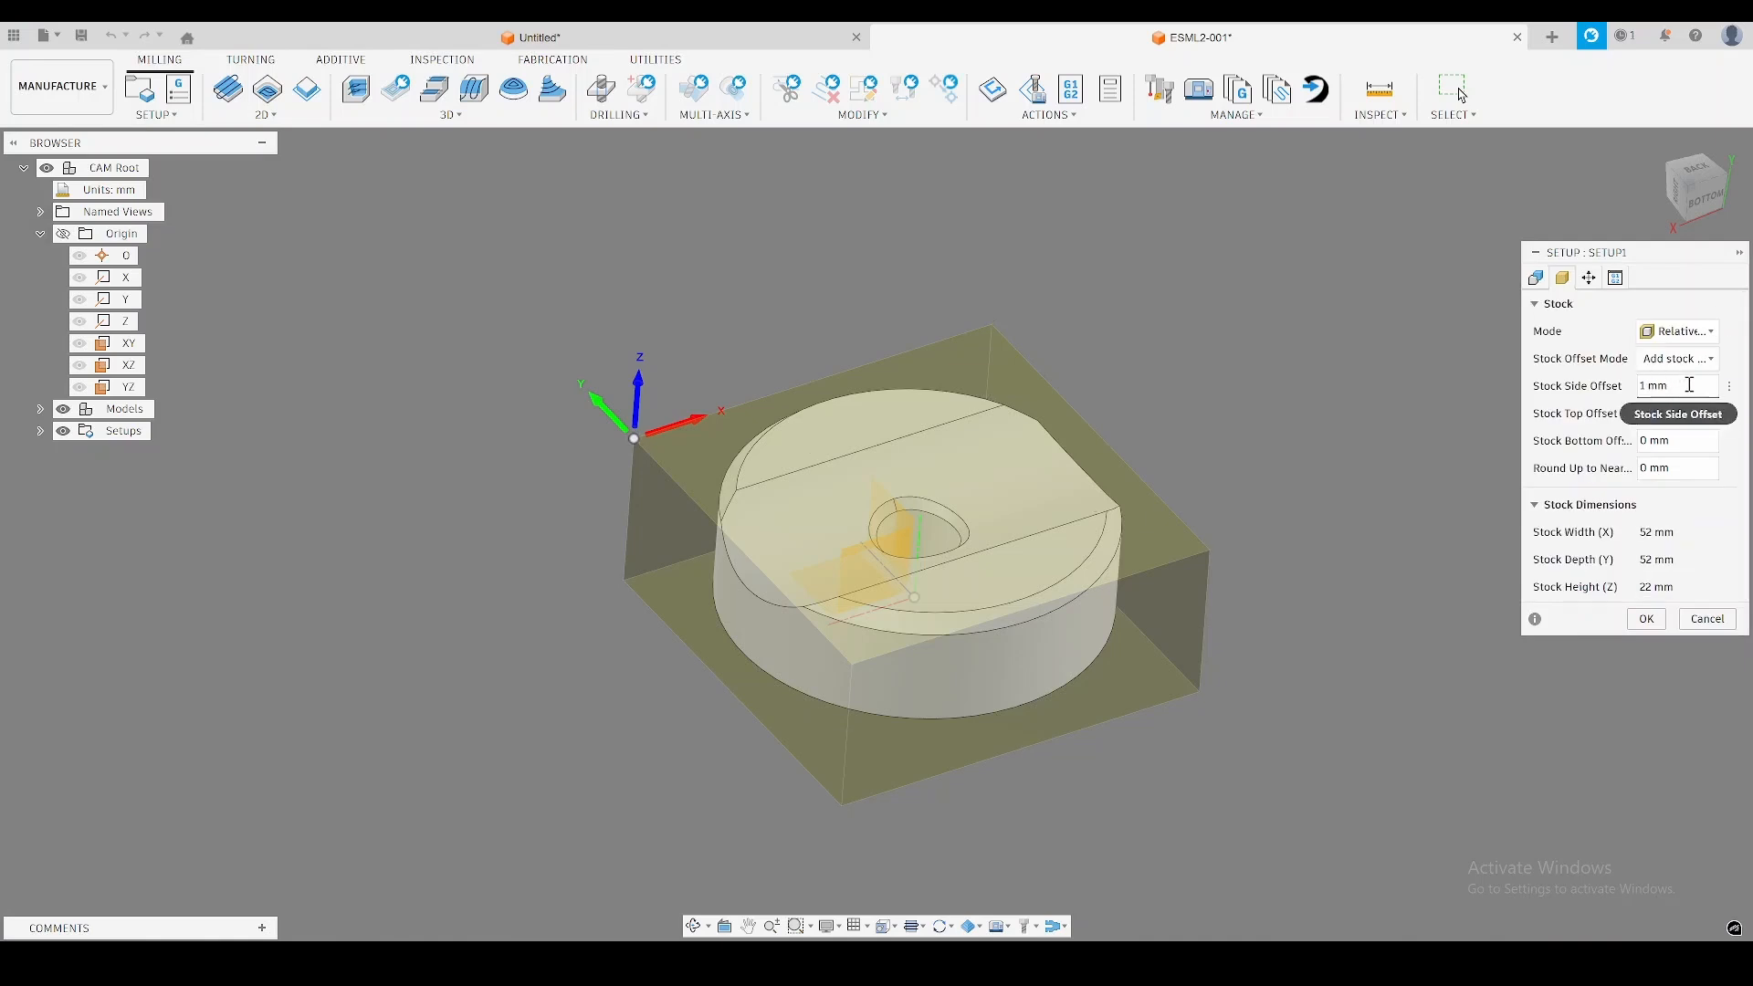
click(1691, 385)
text(2)
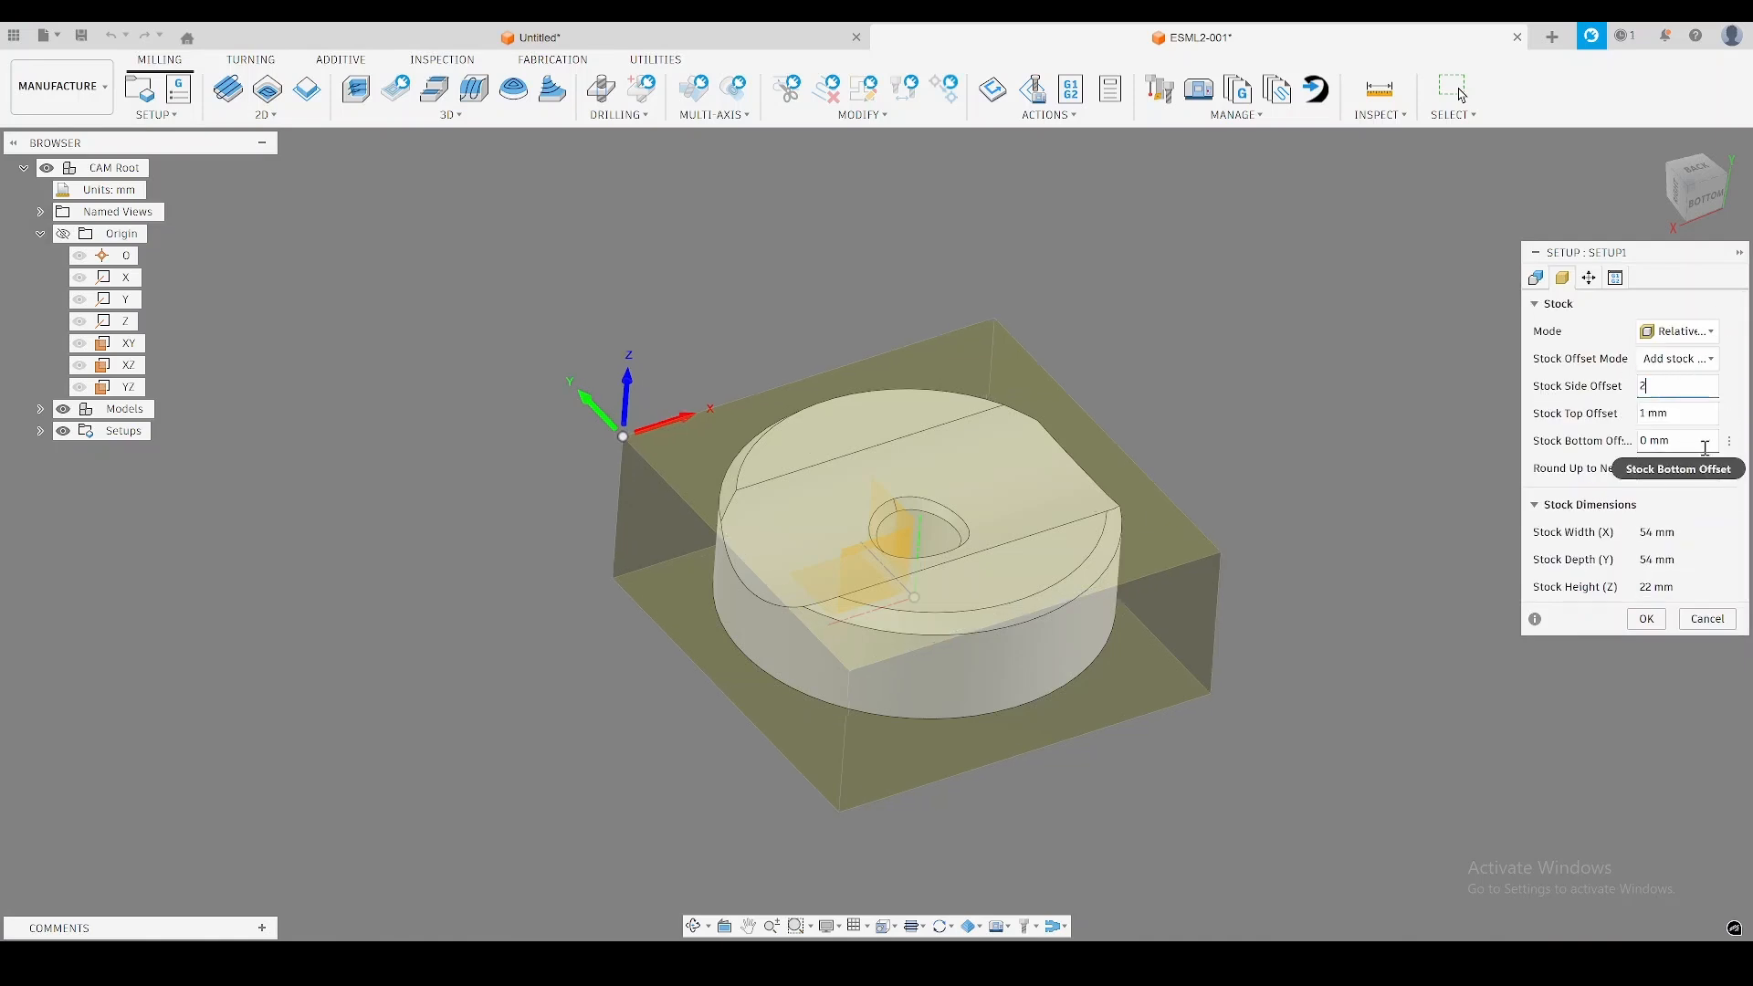
mouse_move(1350, 434)
shift+middle_down()
mouse_move(1334, 485)
mouse_move(1358, 433)
shift+middle_up()
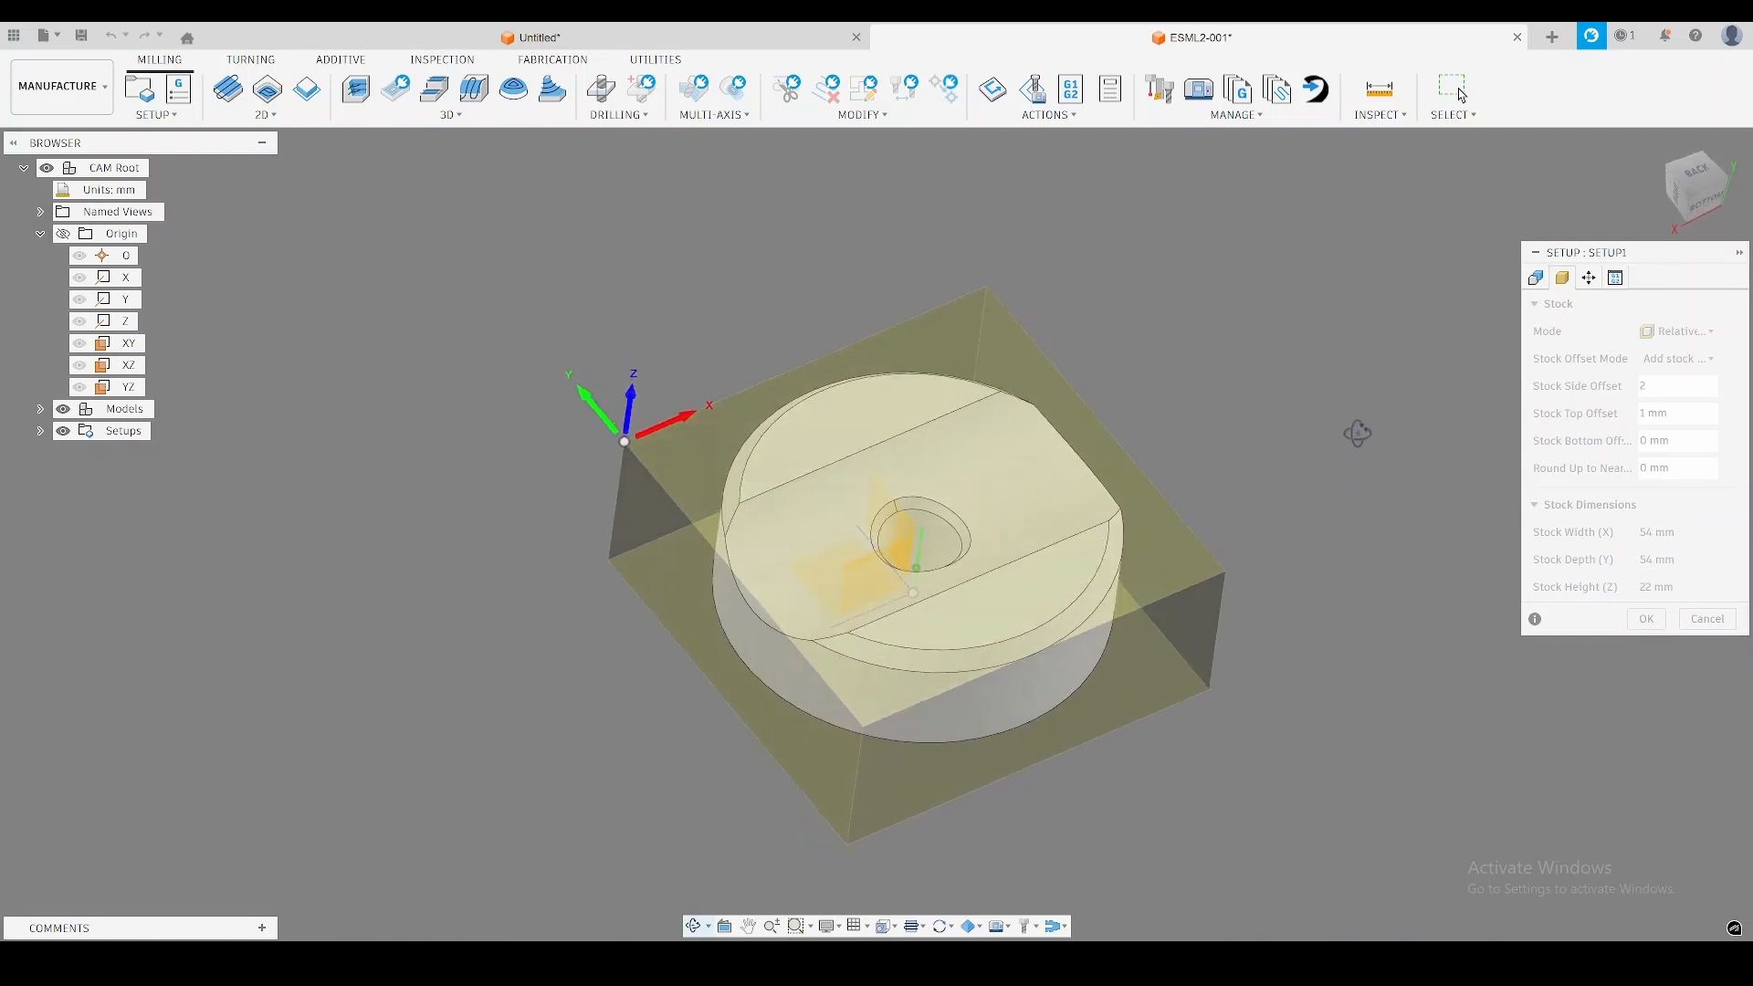
Change the stock mode to Relative size cylinder with a radial stock offset of 5 mm.
click(1679, 331)
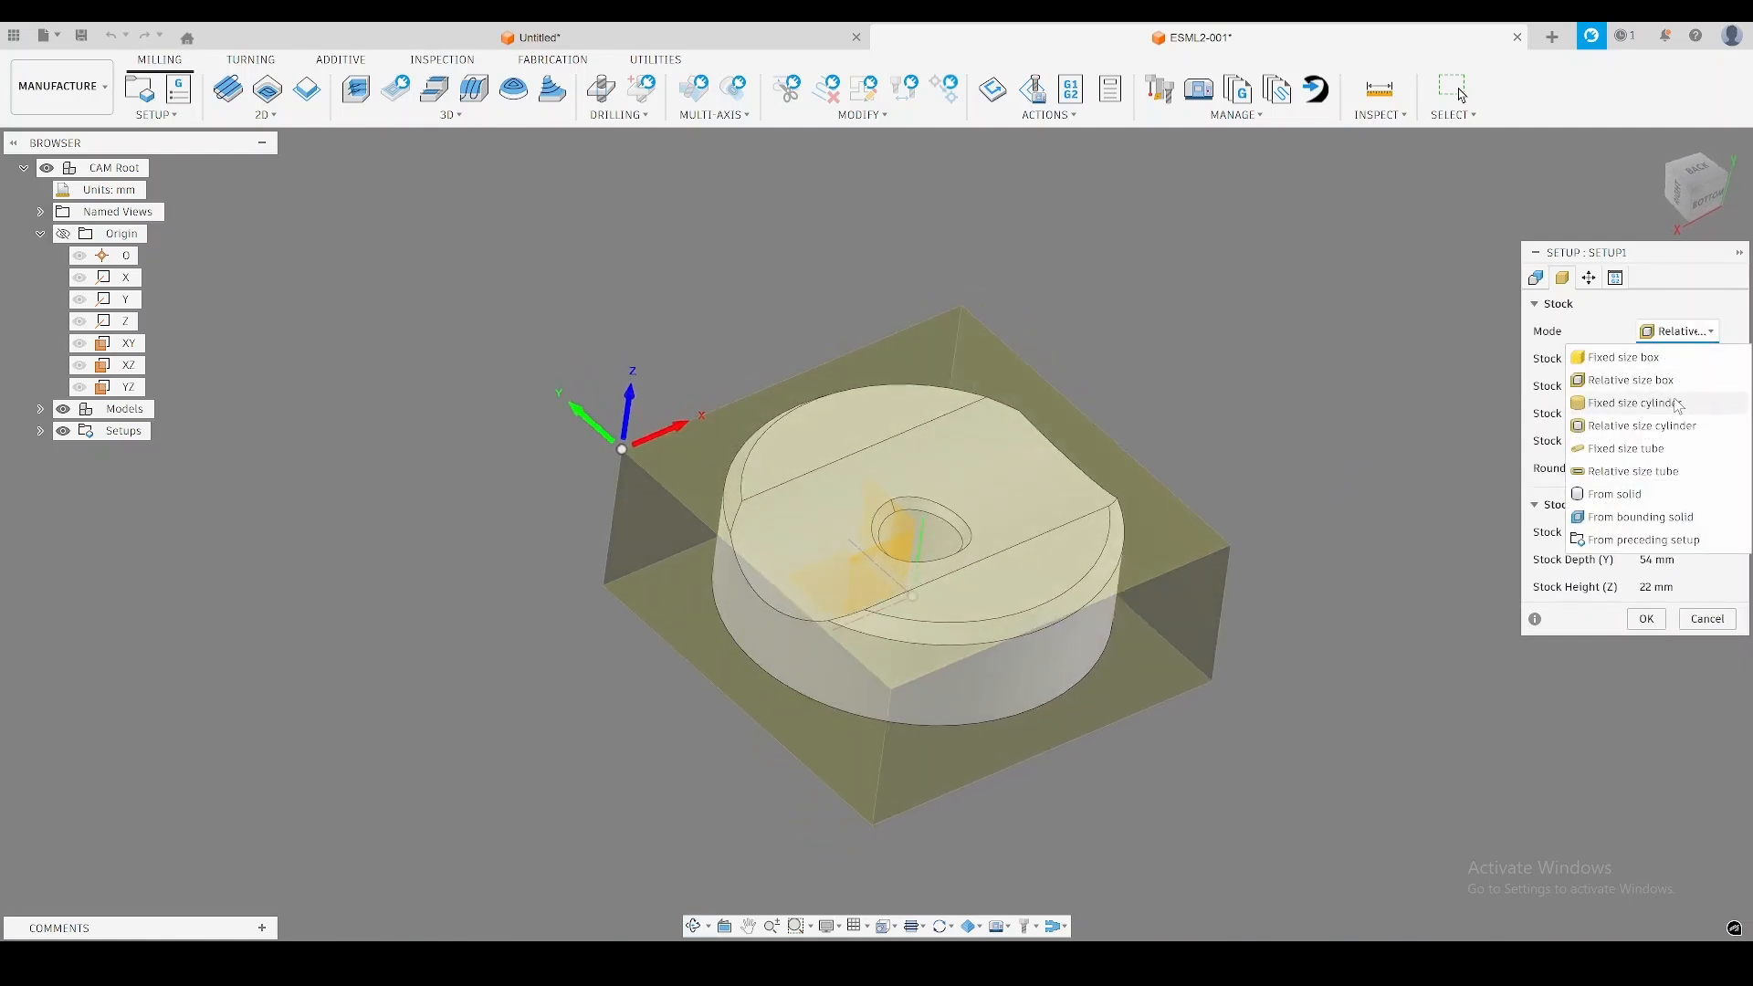
click(1685, 426)
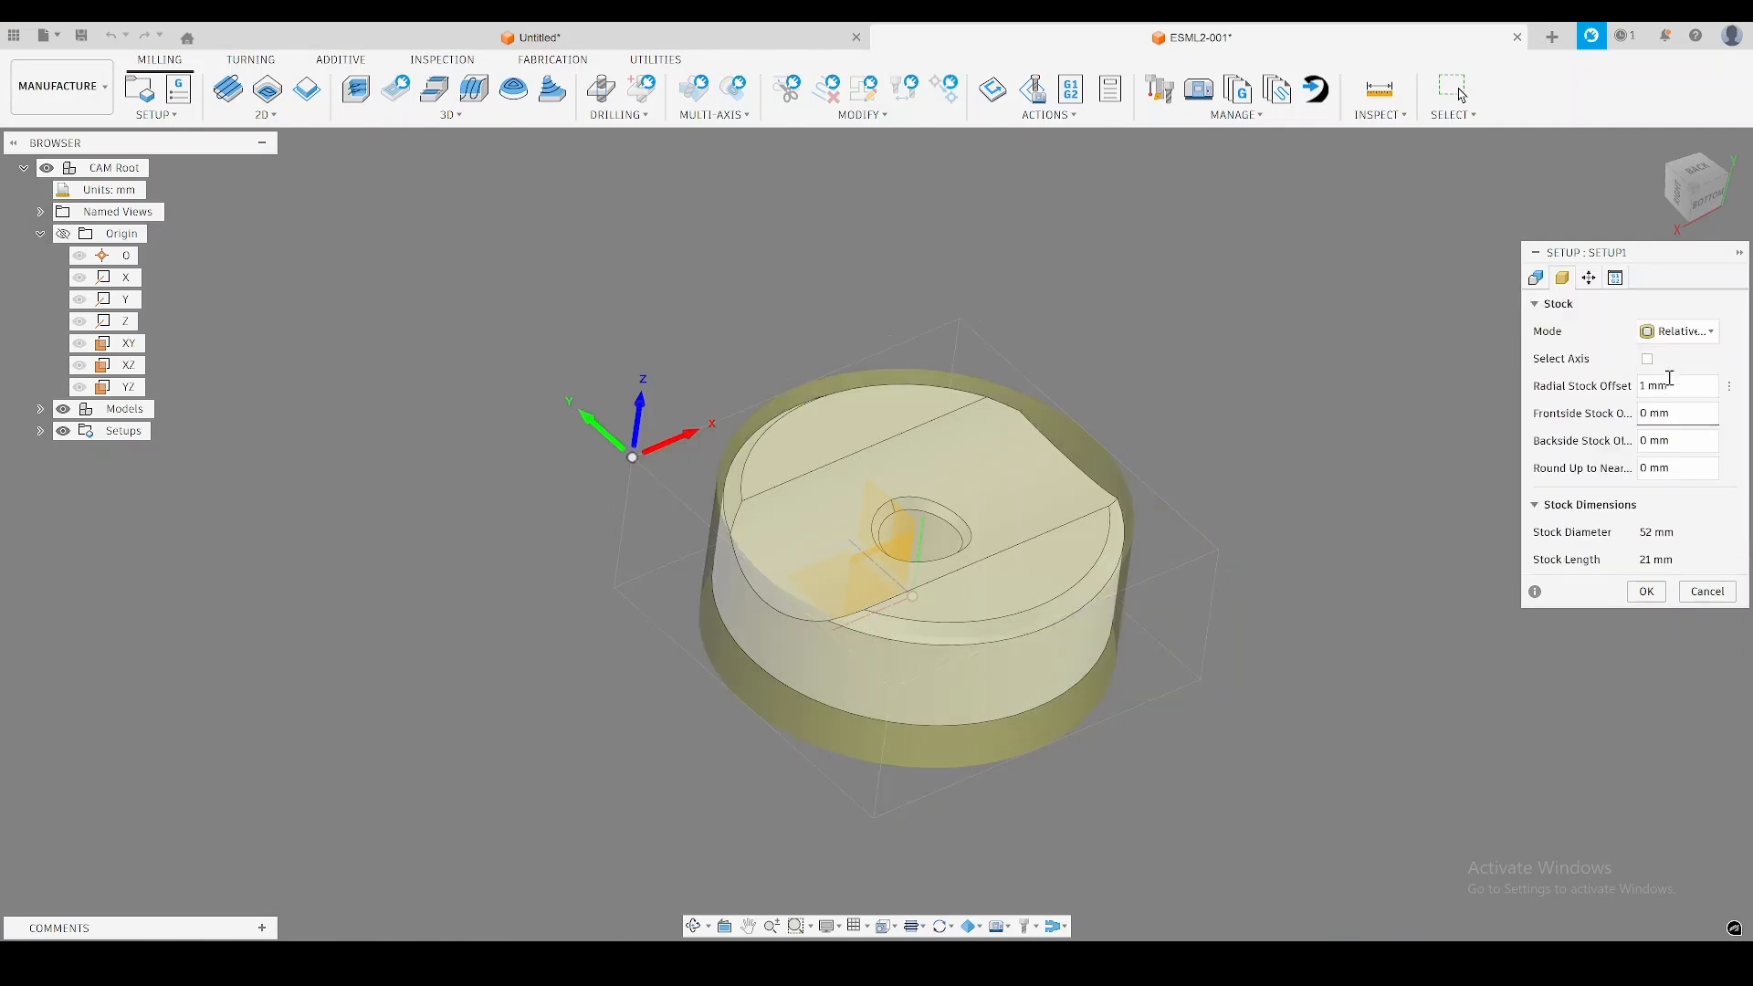
click(1678, 386)
text(5)
shift+middle_drag(1443, 398, 1445, 428)
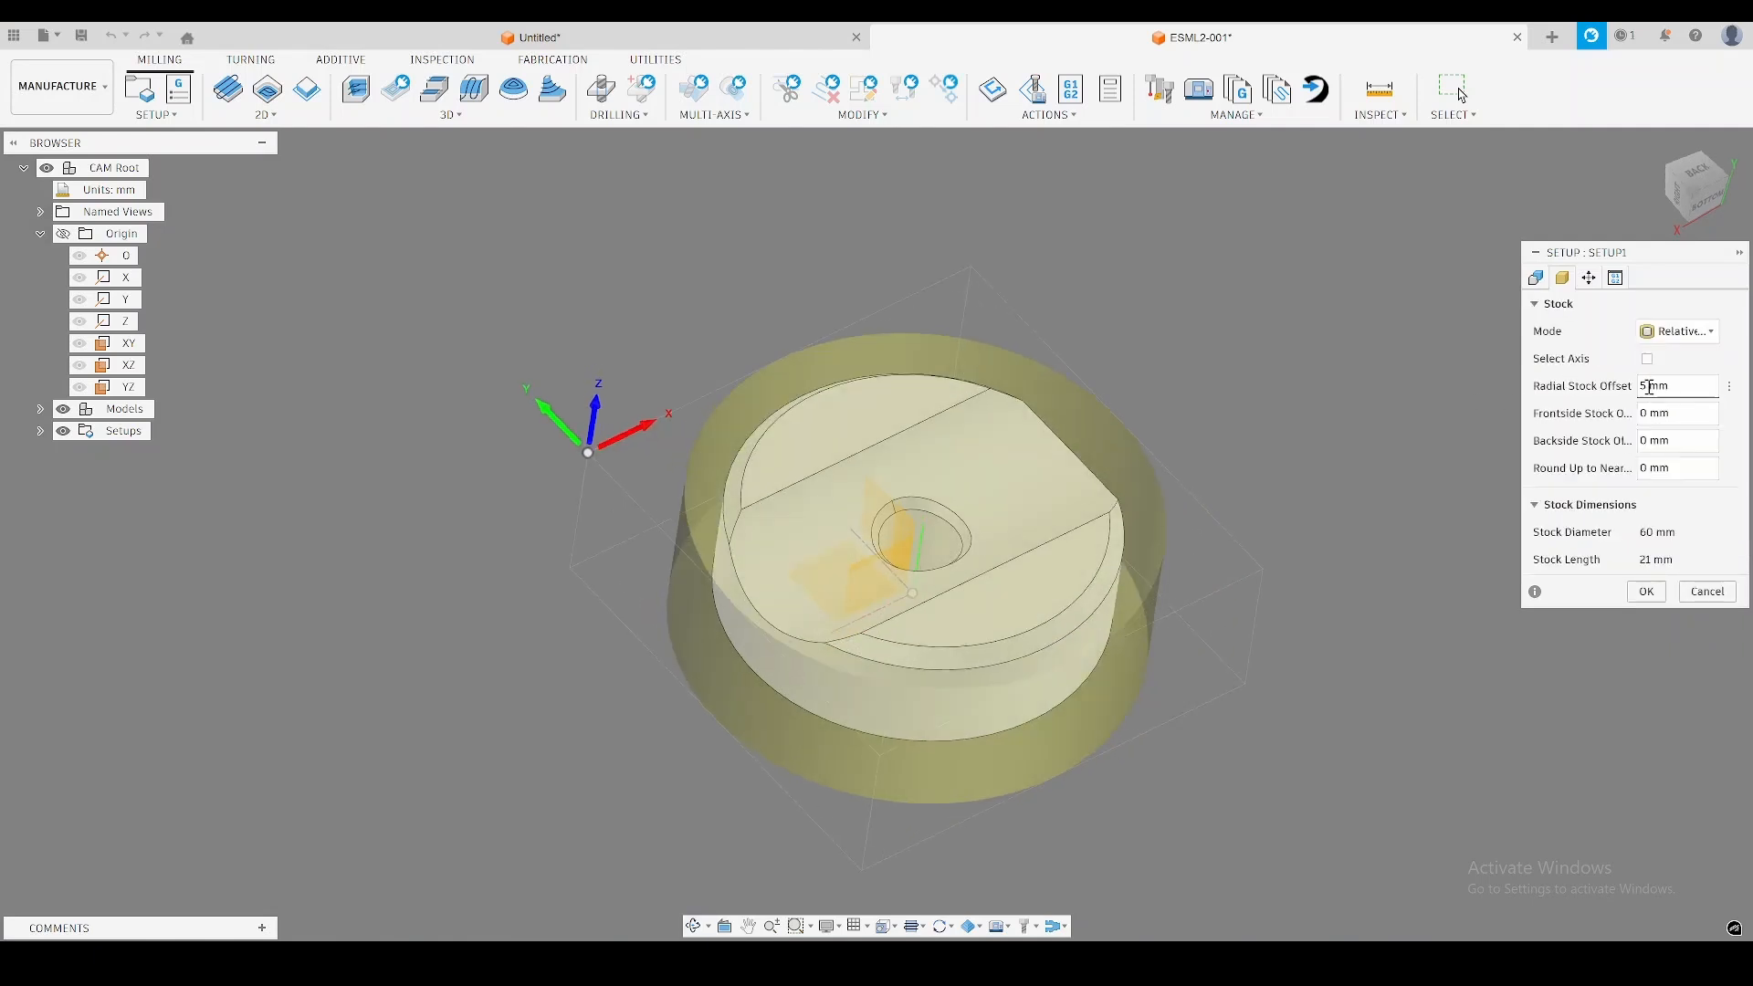
Set the cylinder's radial stock offset to 2.5 mm.
drag(1687, 389, 1604, 387)
text(52)
key(BackSpace)
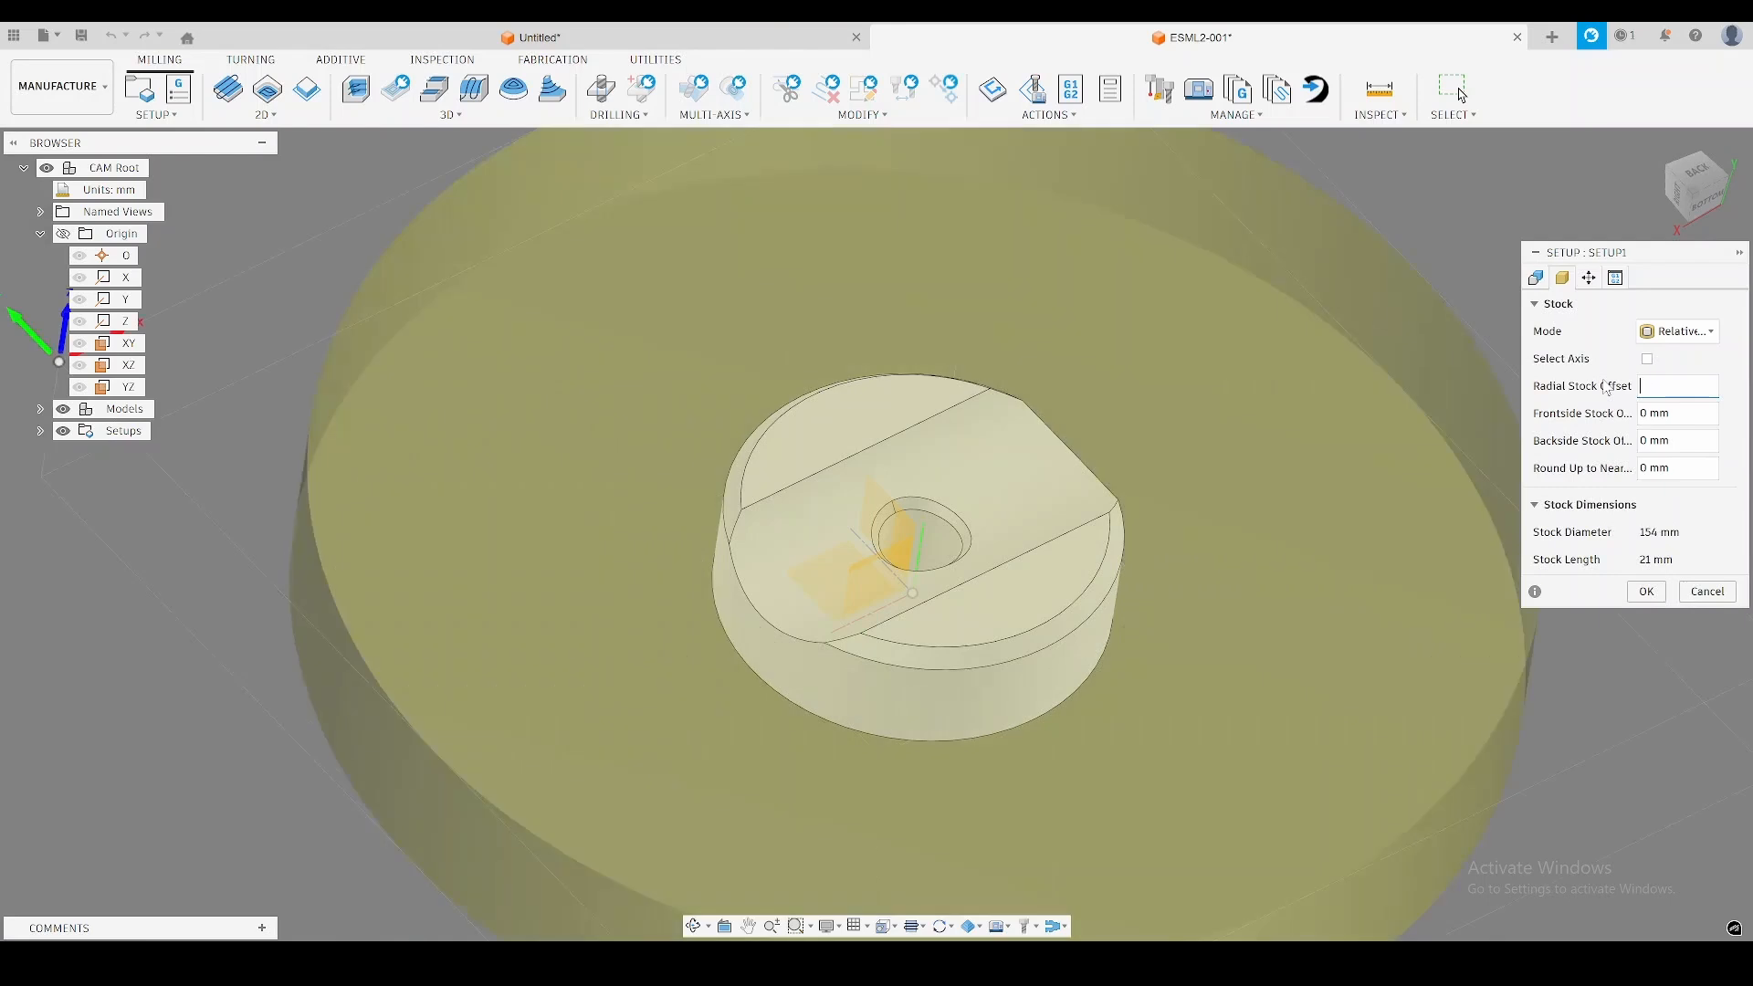
key(BackSpace)
text(2.5)
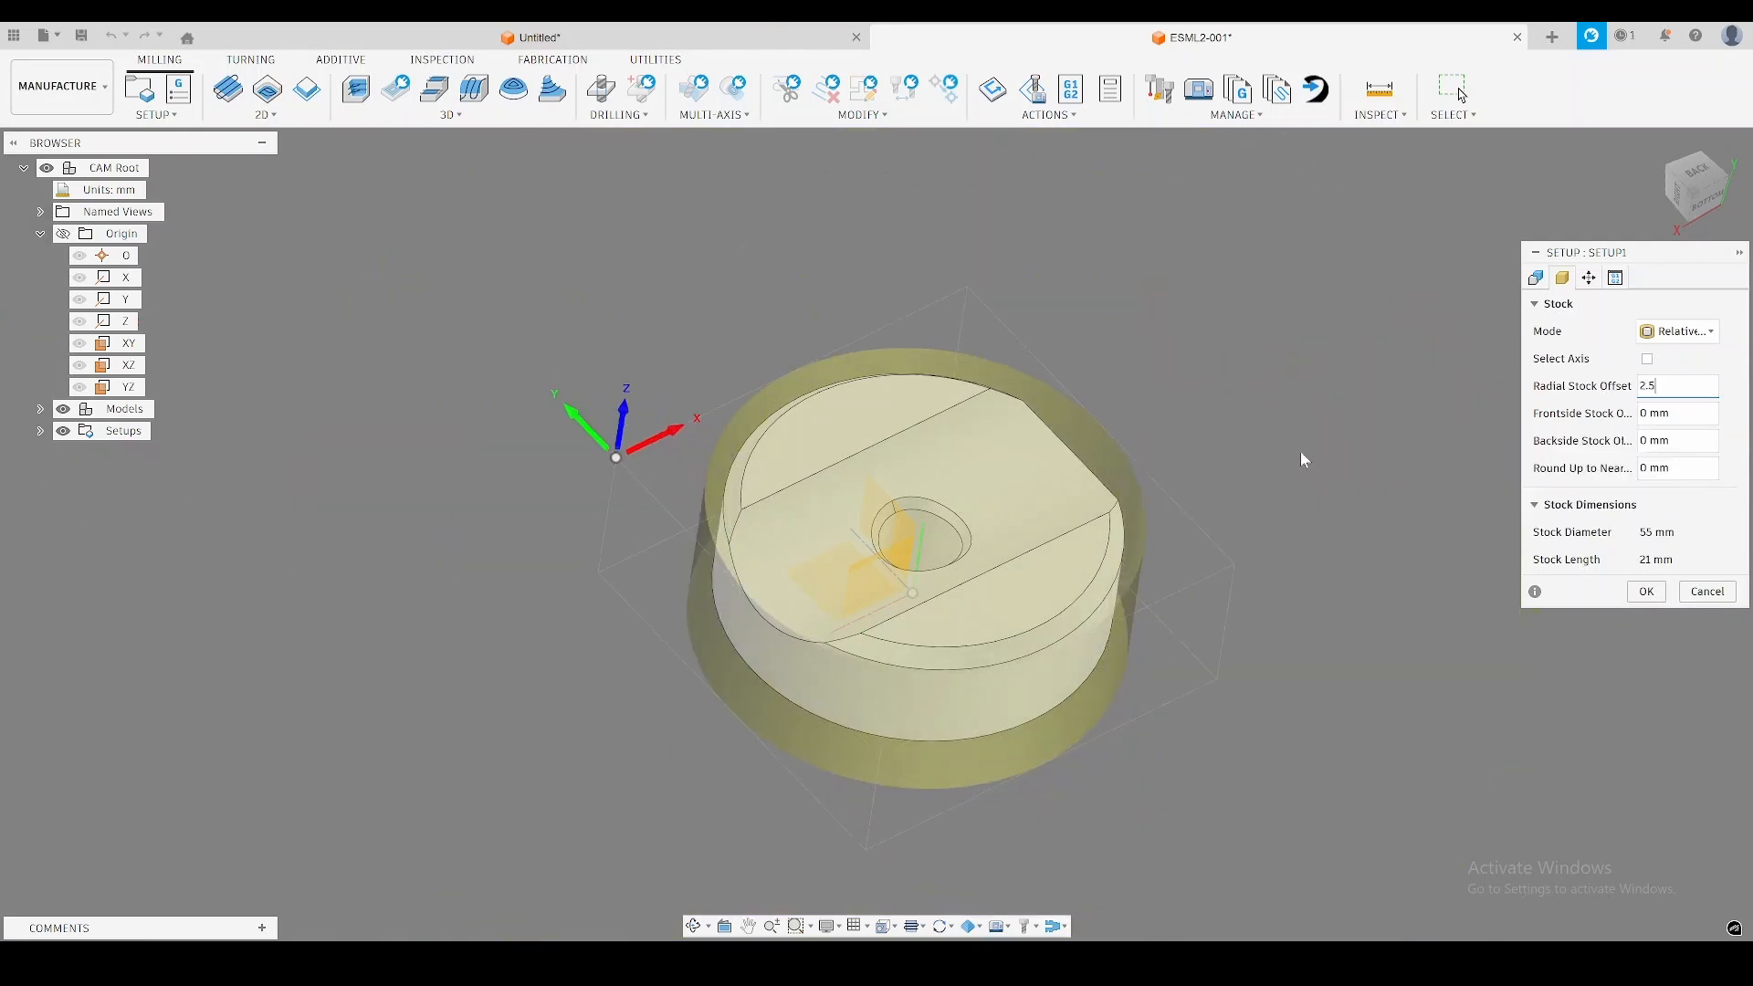
Set the cylindrical stock's frontside offset to 1 mm and its backside offset to 5 mm.
shift+middle_drag(1303, 457, 1306, 406)
click(1651, 422)
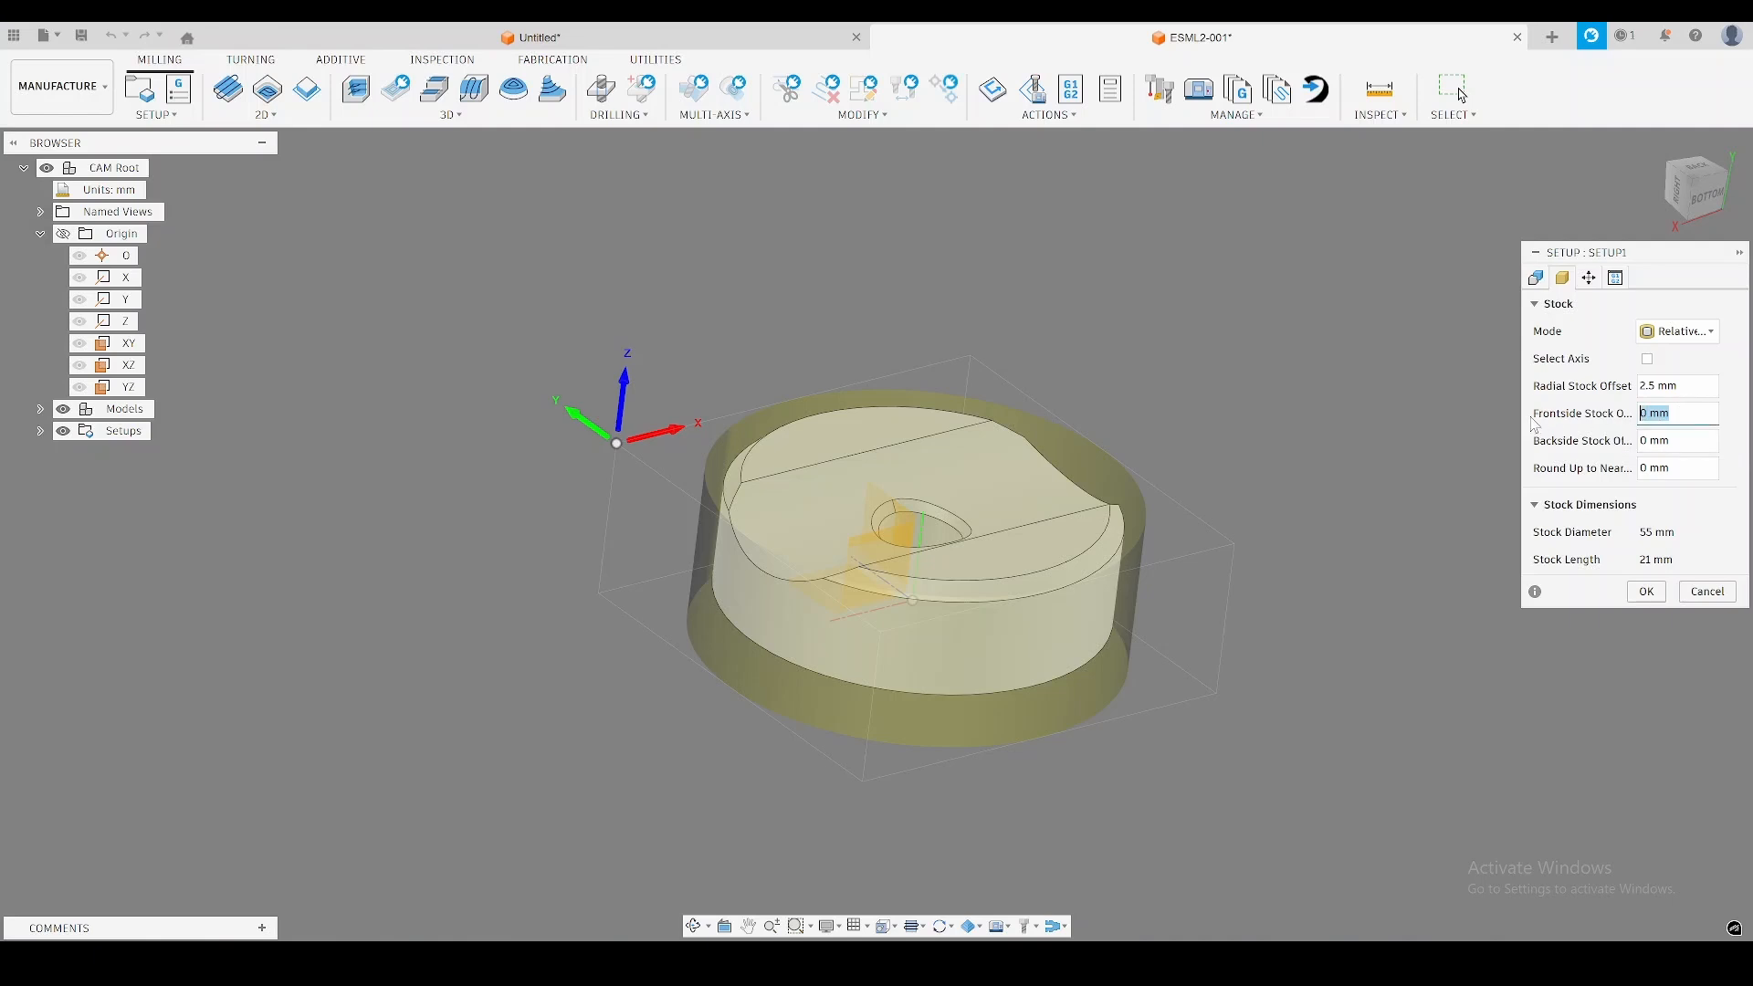
text(1)
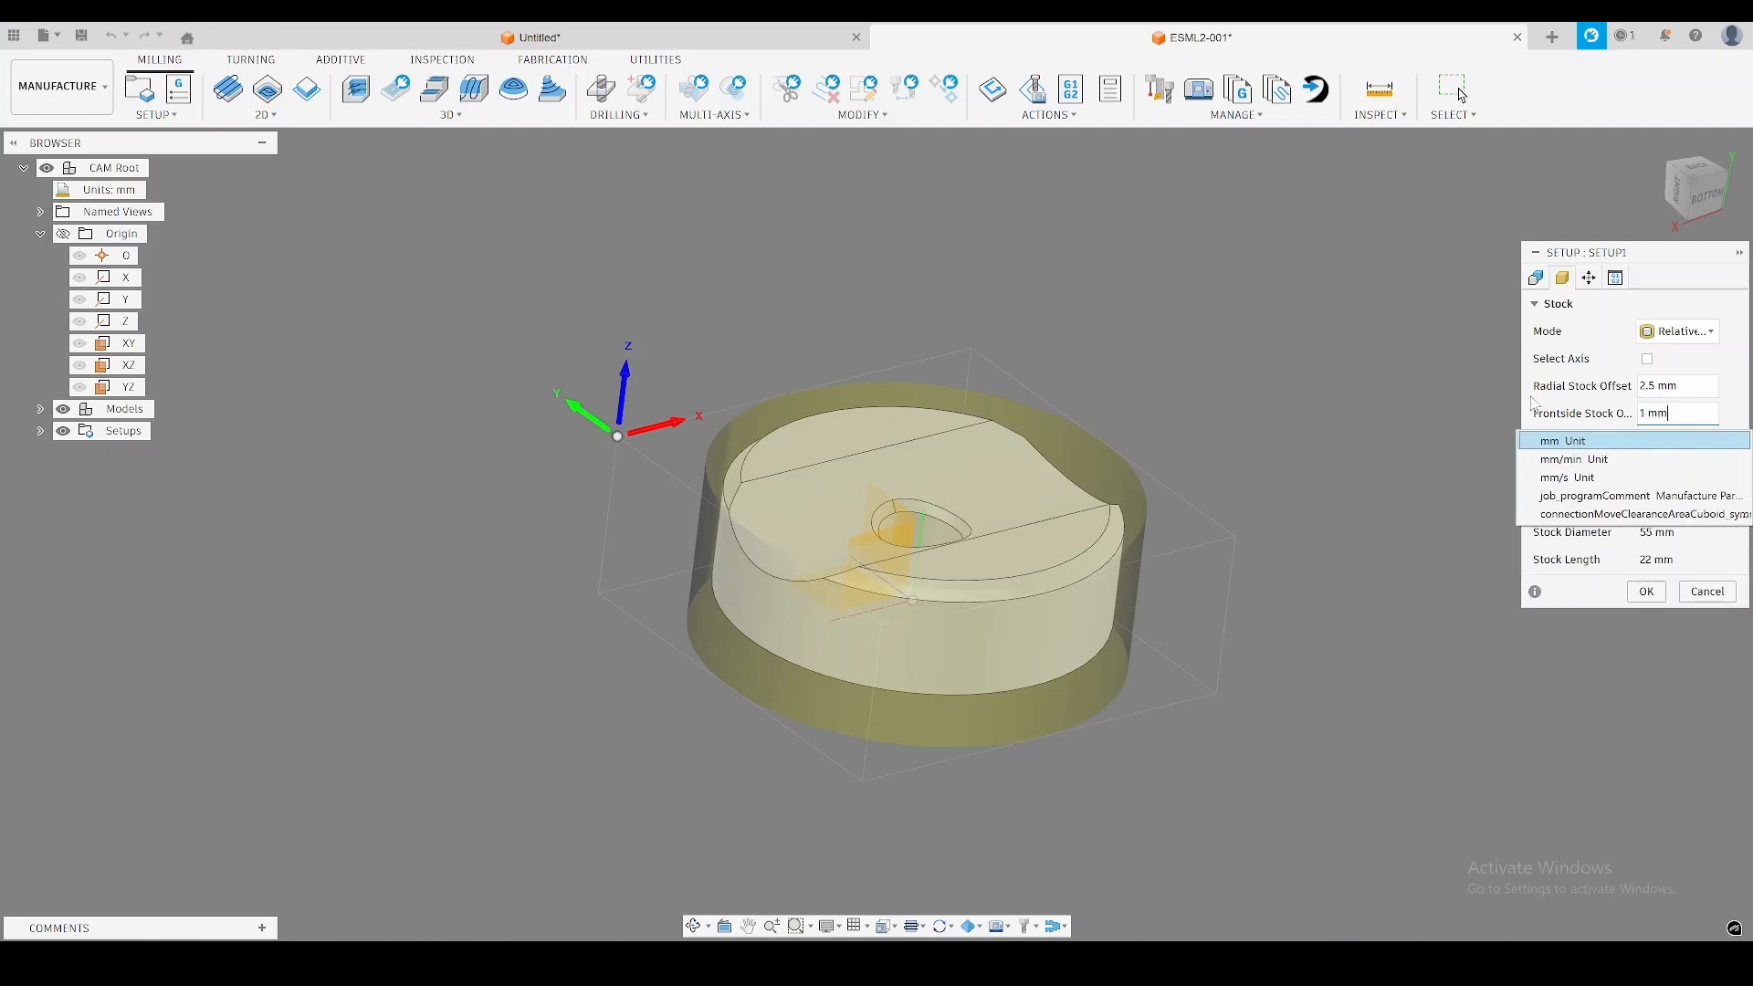
key(Tab)
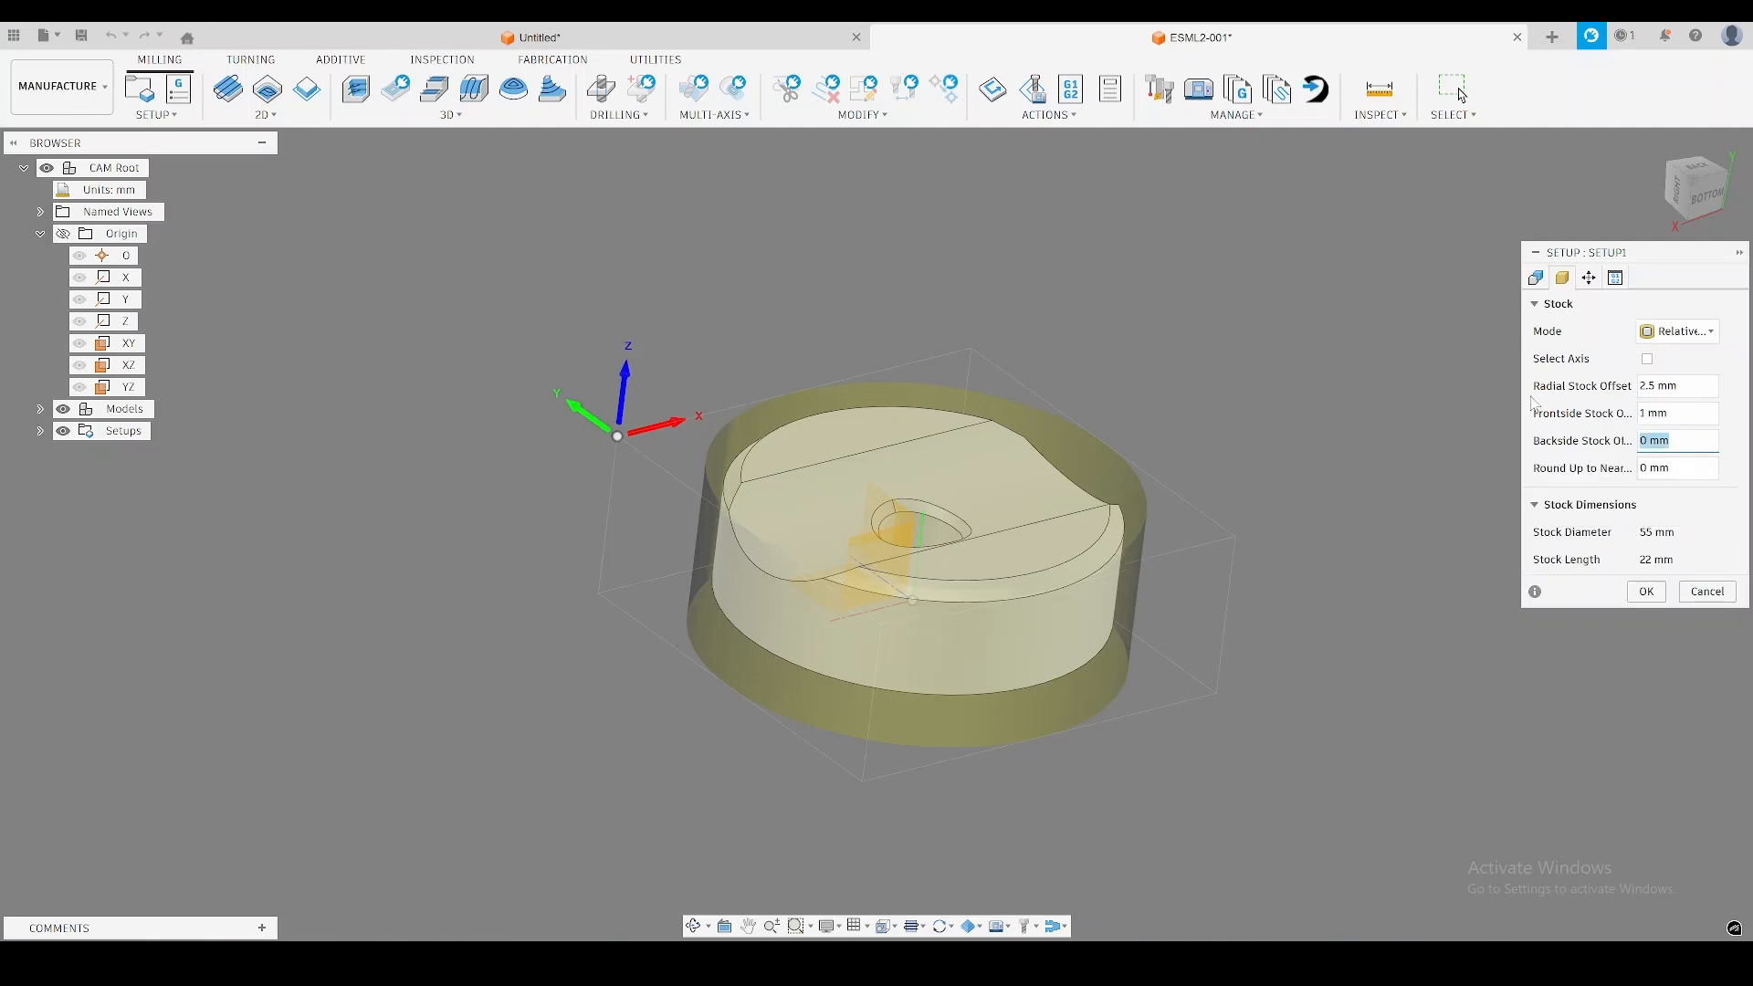
text(5)
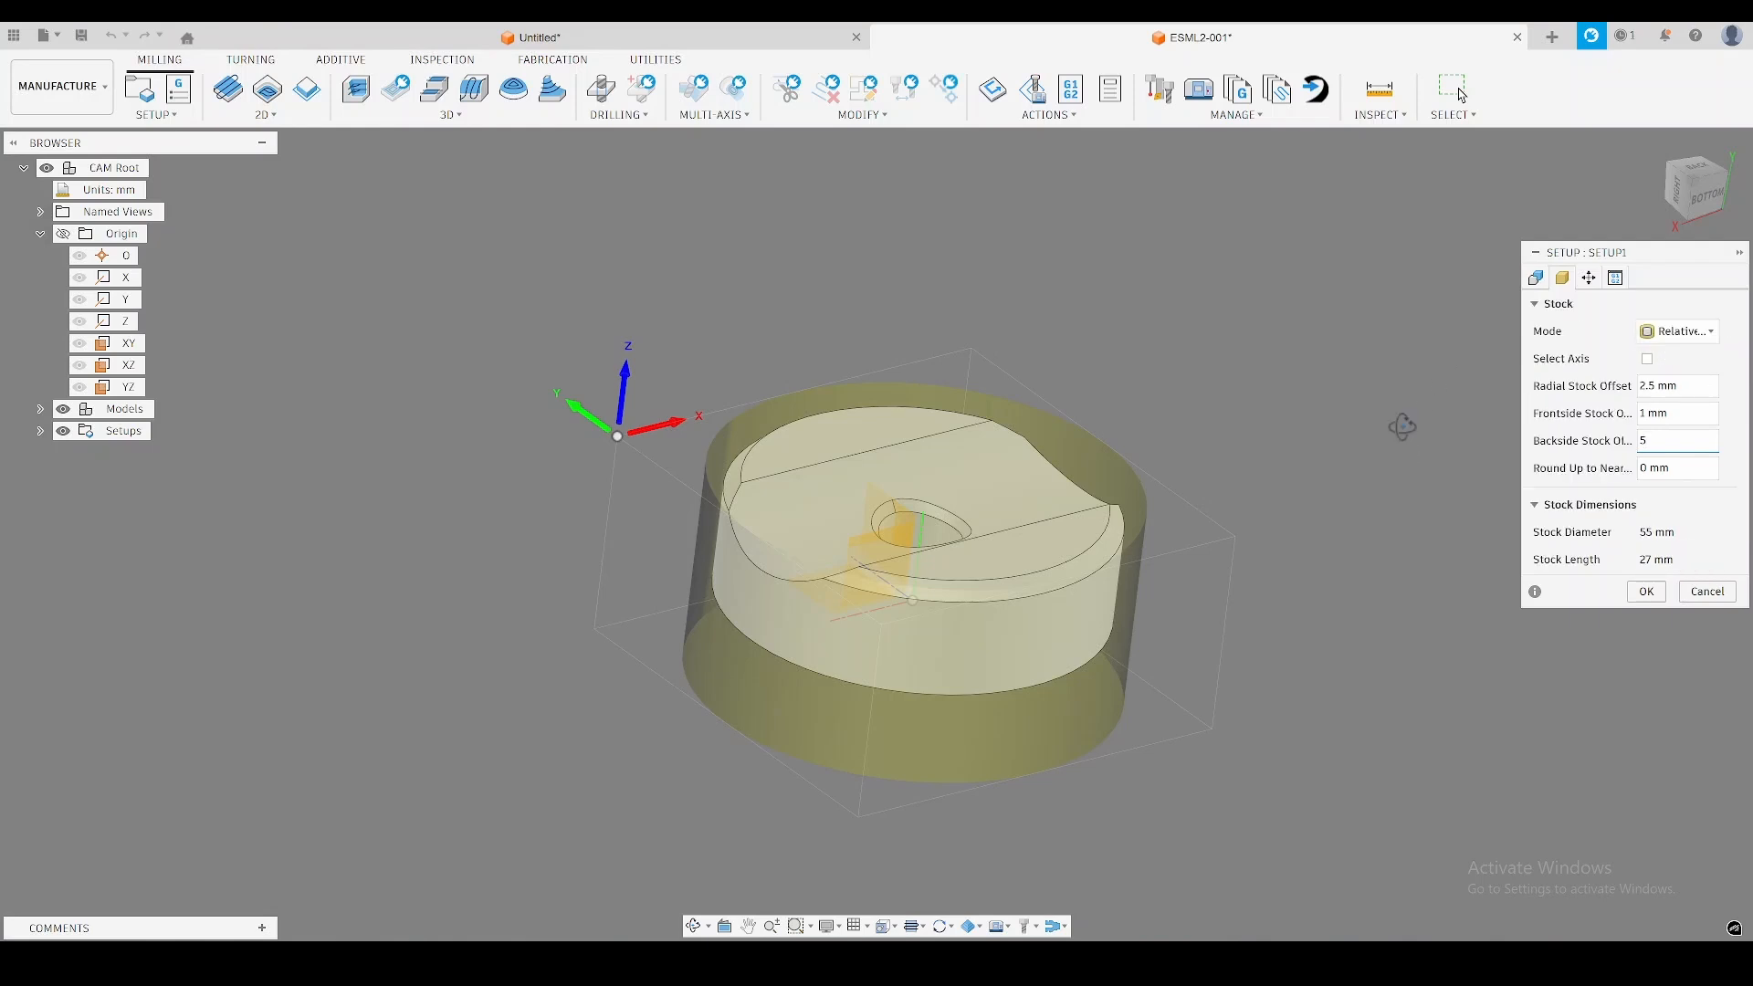
mouse_move(1403, 427)
shift+middle_down()
mouse_move(1415, 372)
mouse_move(1393, 446)
shift+middle_up()
shift+middle_drag(870, 656, 991, 653)
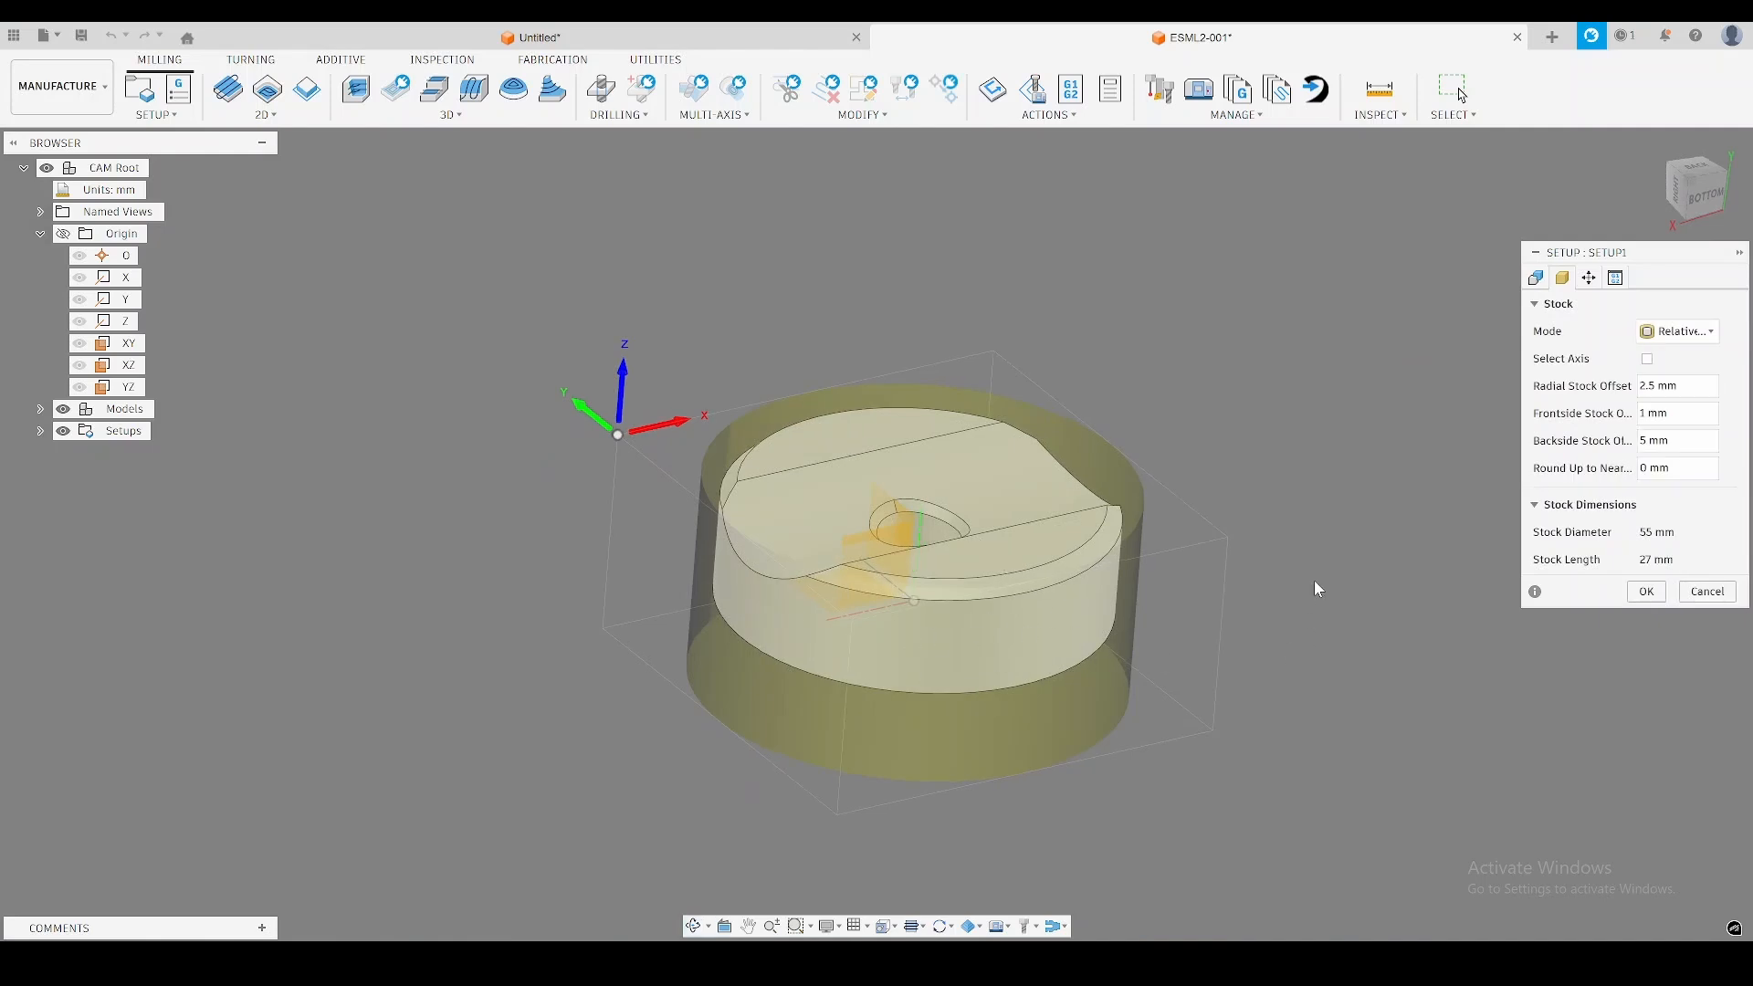
shift+middle_drag(1313, 579, 1388, 484)
Set the setup's program name/number to 1010.
click(1616, 278)
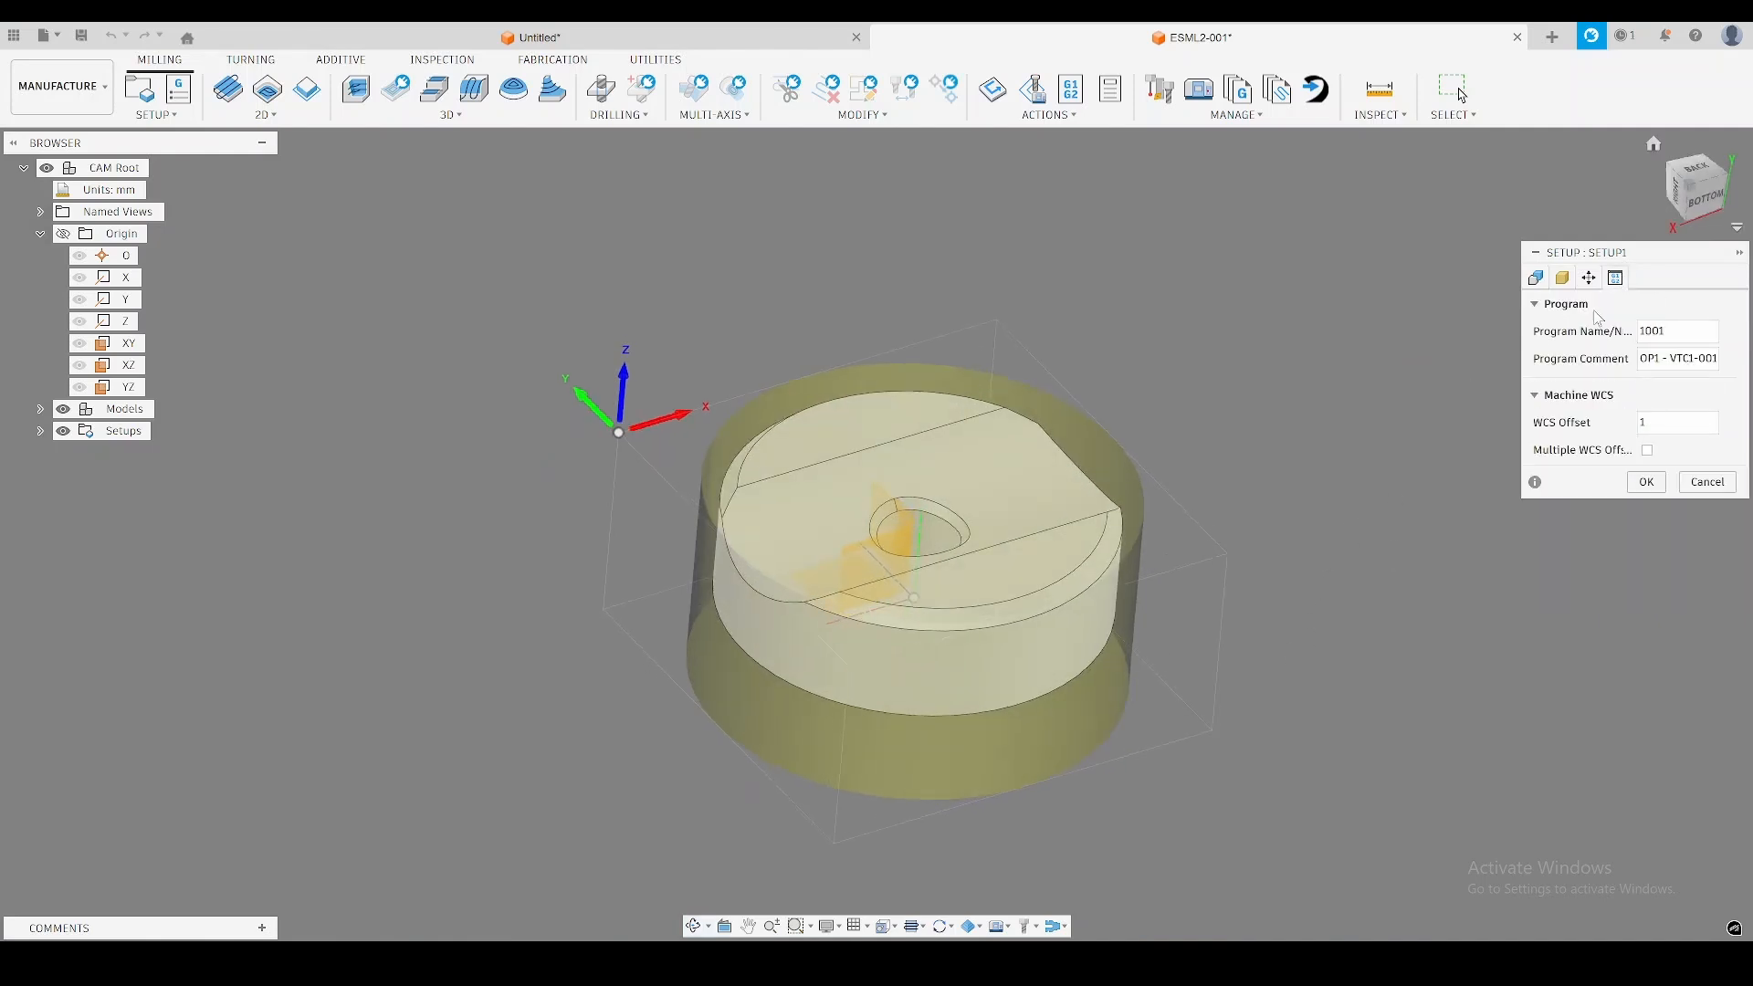
click(1678, 332)
text(1010)
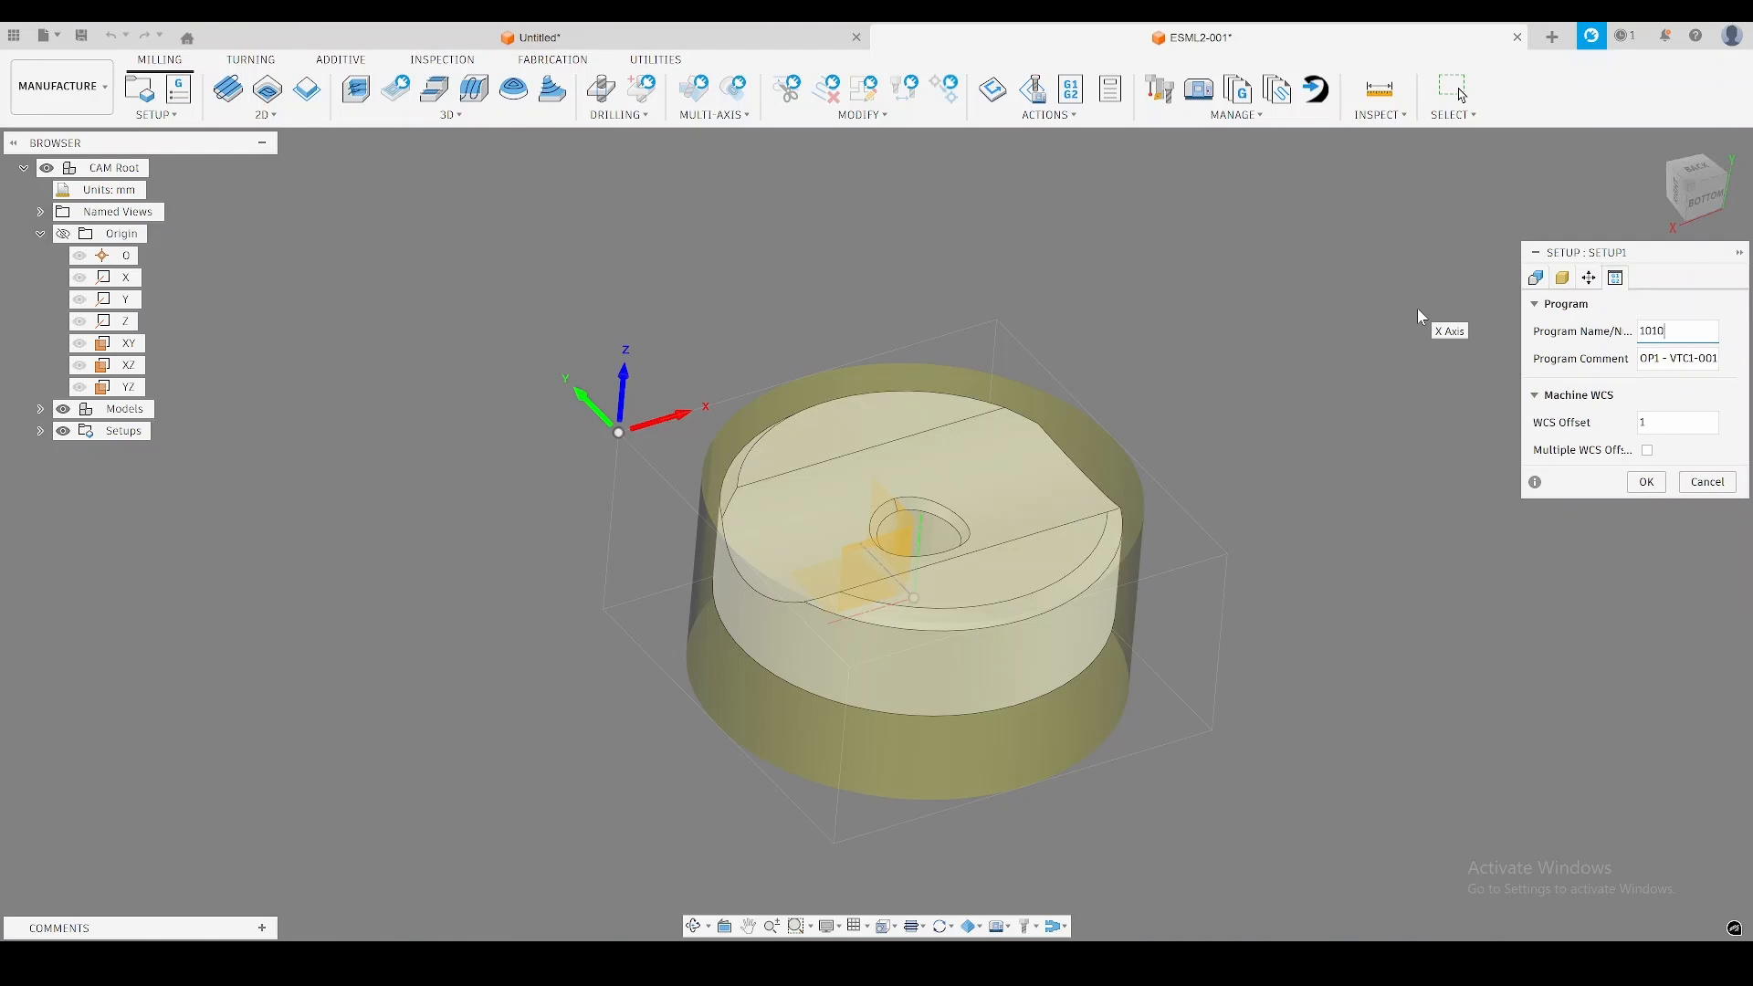
Set the program comment to "OP1 - ESML2-001" and finish the setup.
key(Tab)
text(OP1)
text( - )
text(ESM)
text(L1-001)
key(BackSpace)
text(2)
key(End)
click(1729, 358)
click(1662, 387)
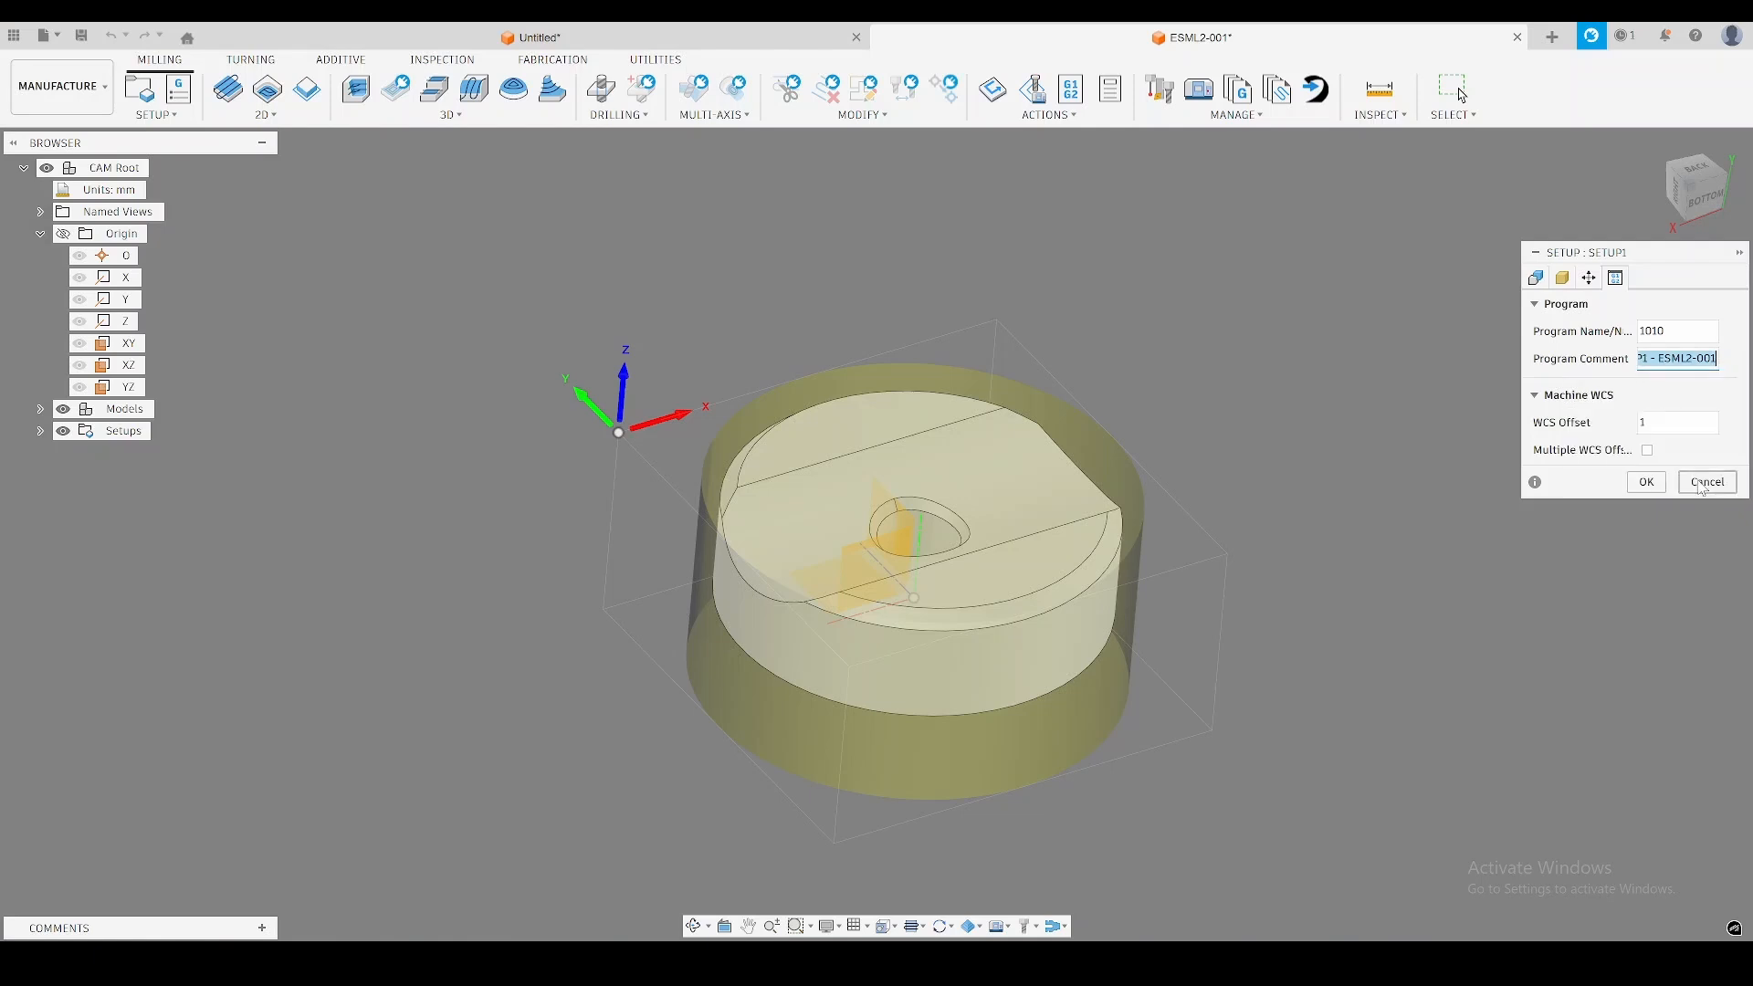
click(1646, 482)
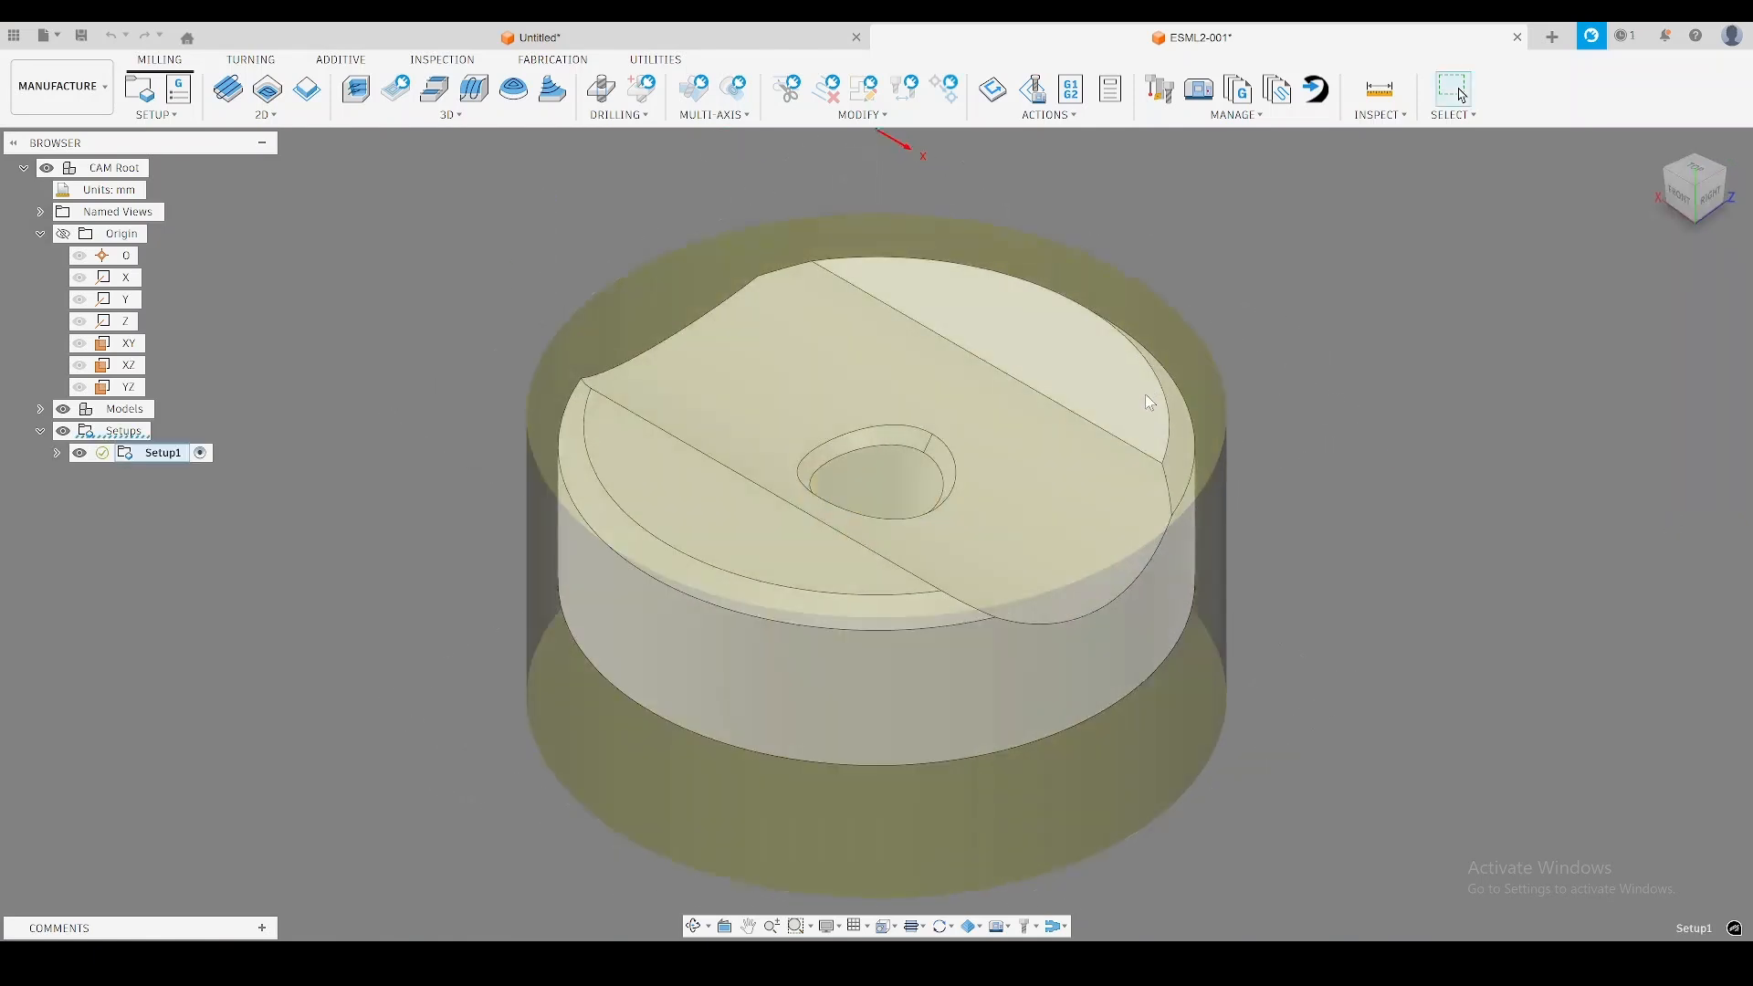
scroll(1145, 393, down, 2)
shift+middle_drag(1145, 394, 1250, 421)
mouse_move(1251, 390)
middle_down()
mouse_move(1234, 417)
mouse_move(1242, 402)
middle_up()
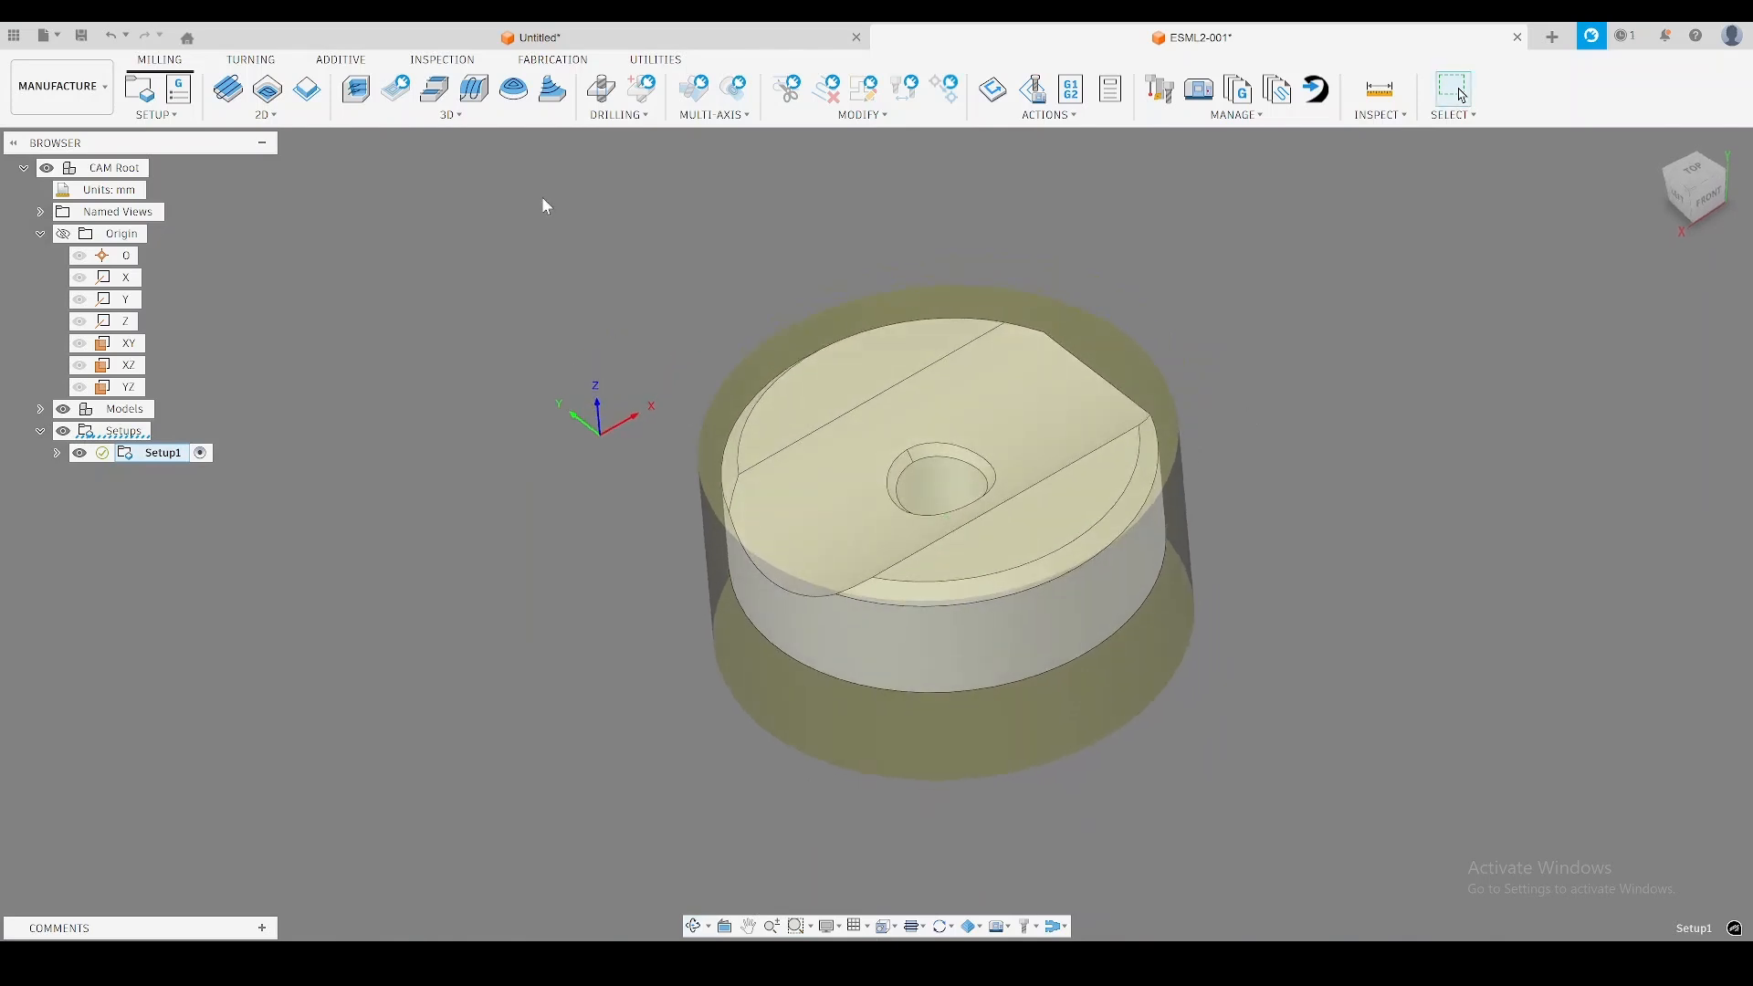
Rename the setup as OP1.
click(166, 460)
text(OP1)
key(Return)
click(666, 316)
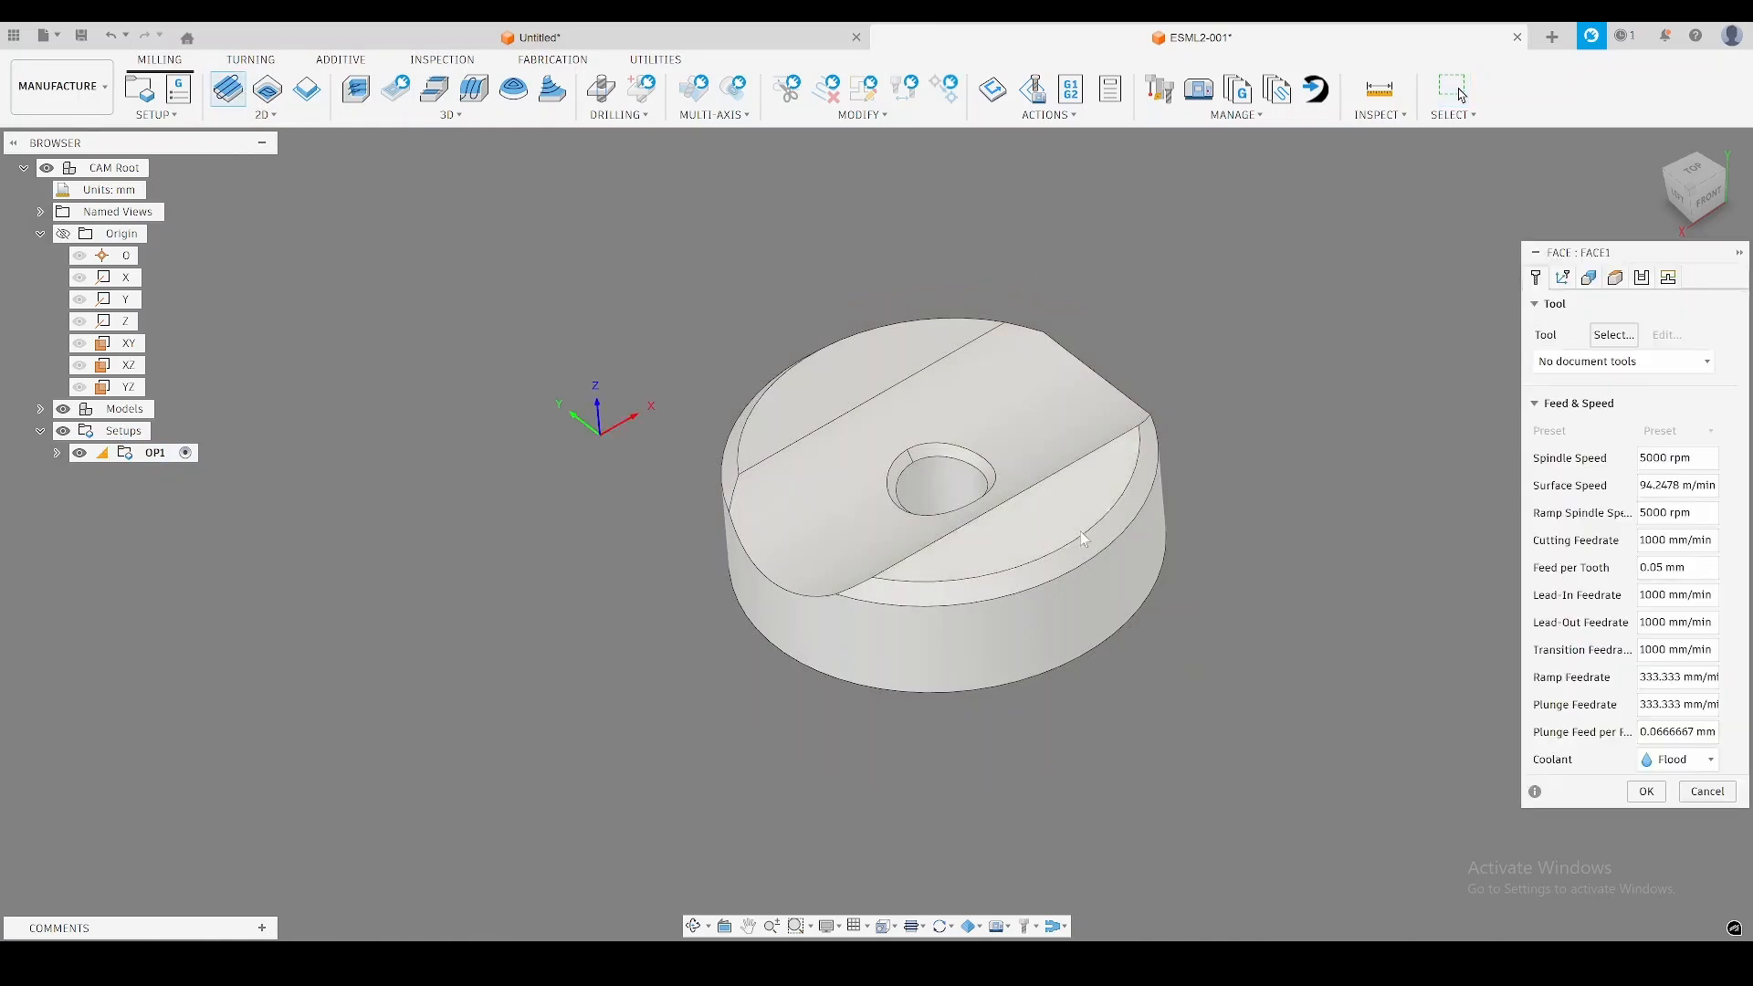
Assign the 1 - Ø63mm 43° (4F Polished) face mill from the HAAS N11 ShellMills library to the Face operation.
click(1618, 336)
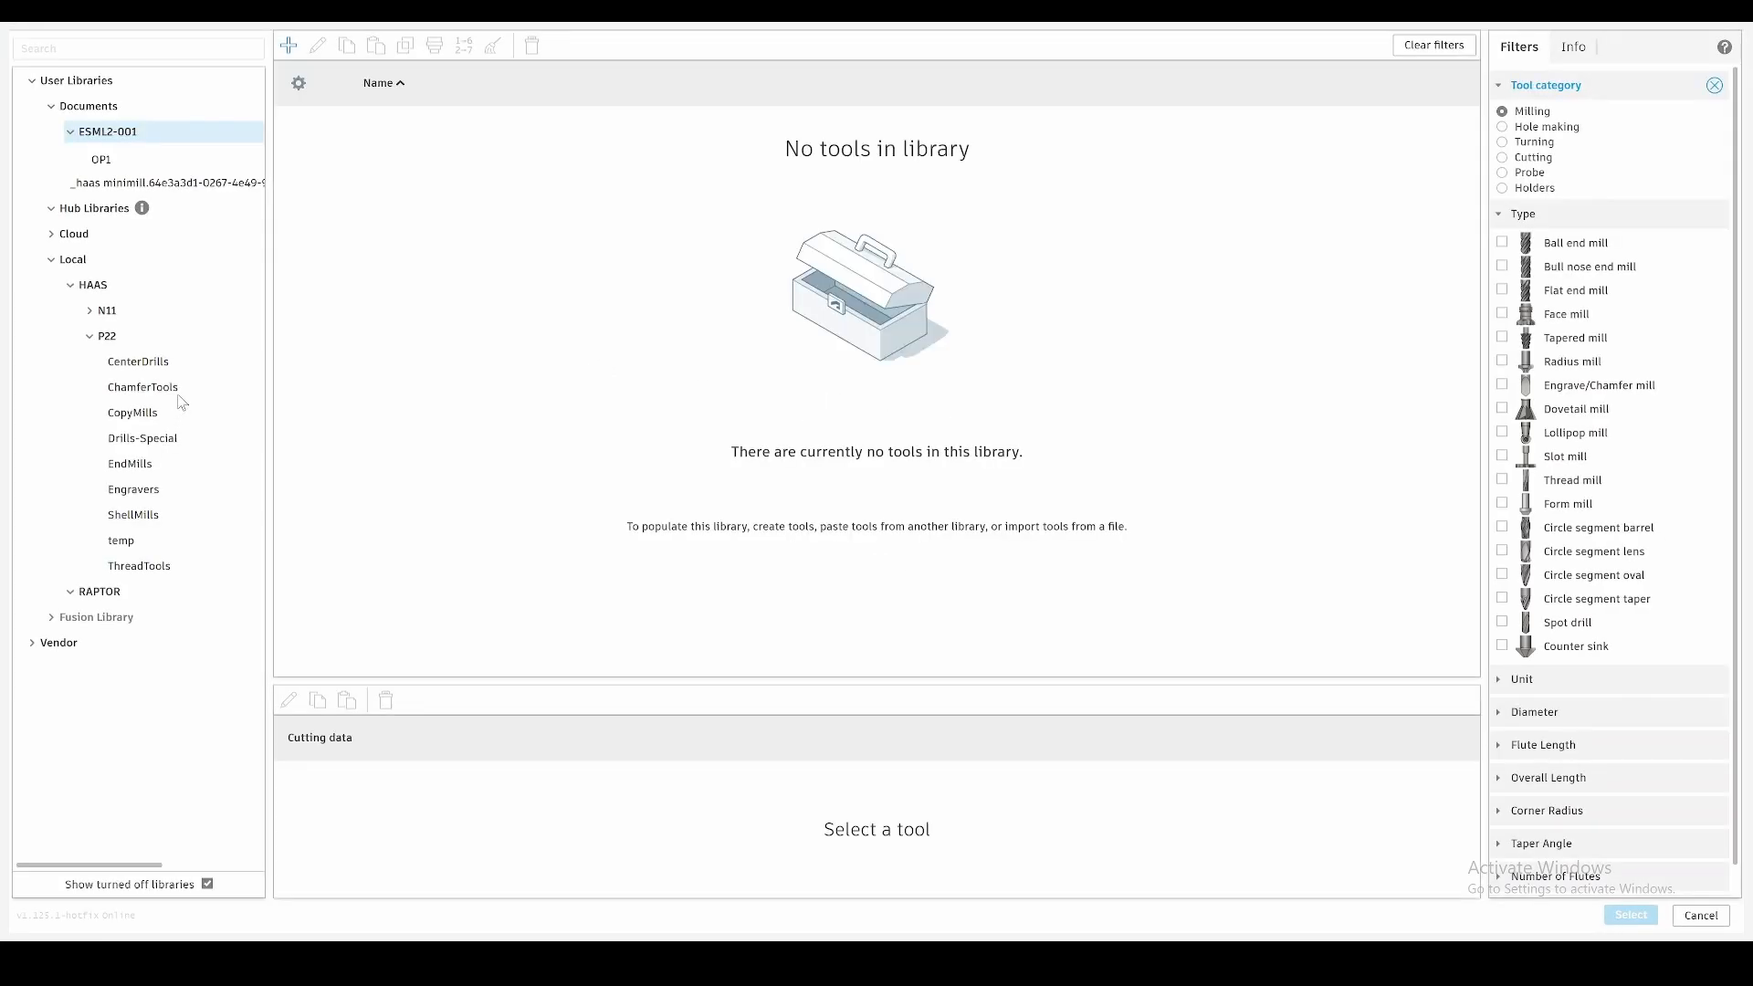
click(89, 311)
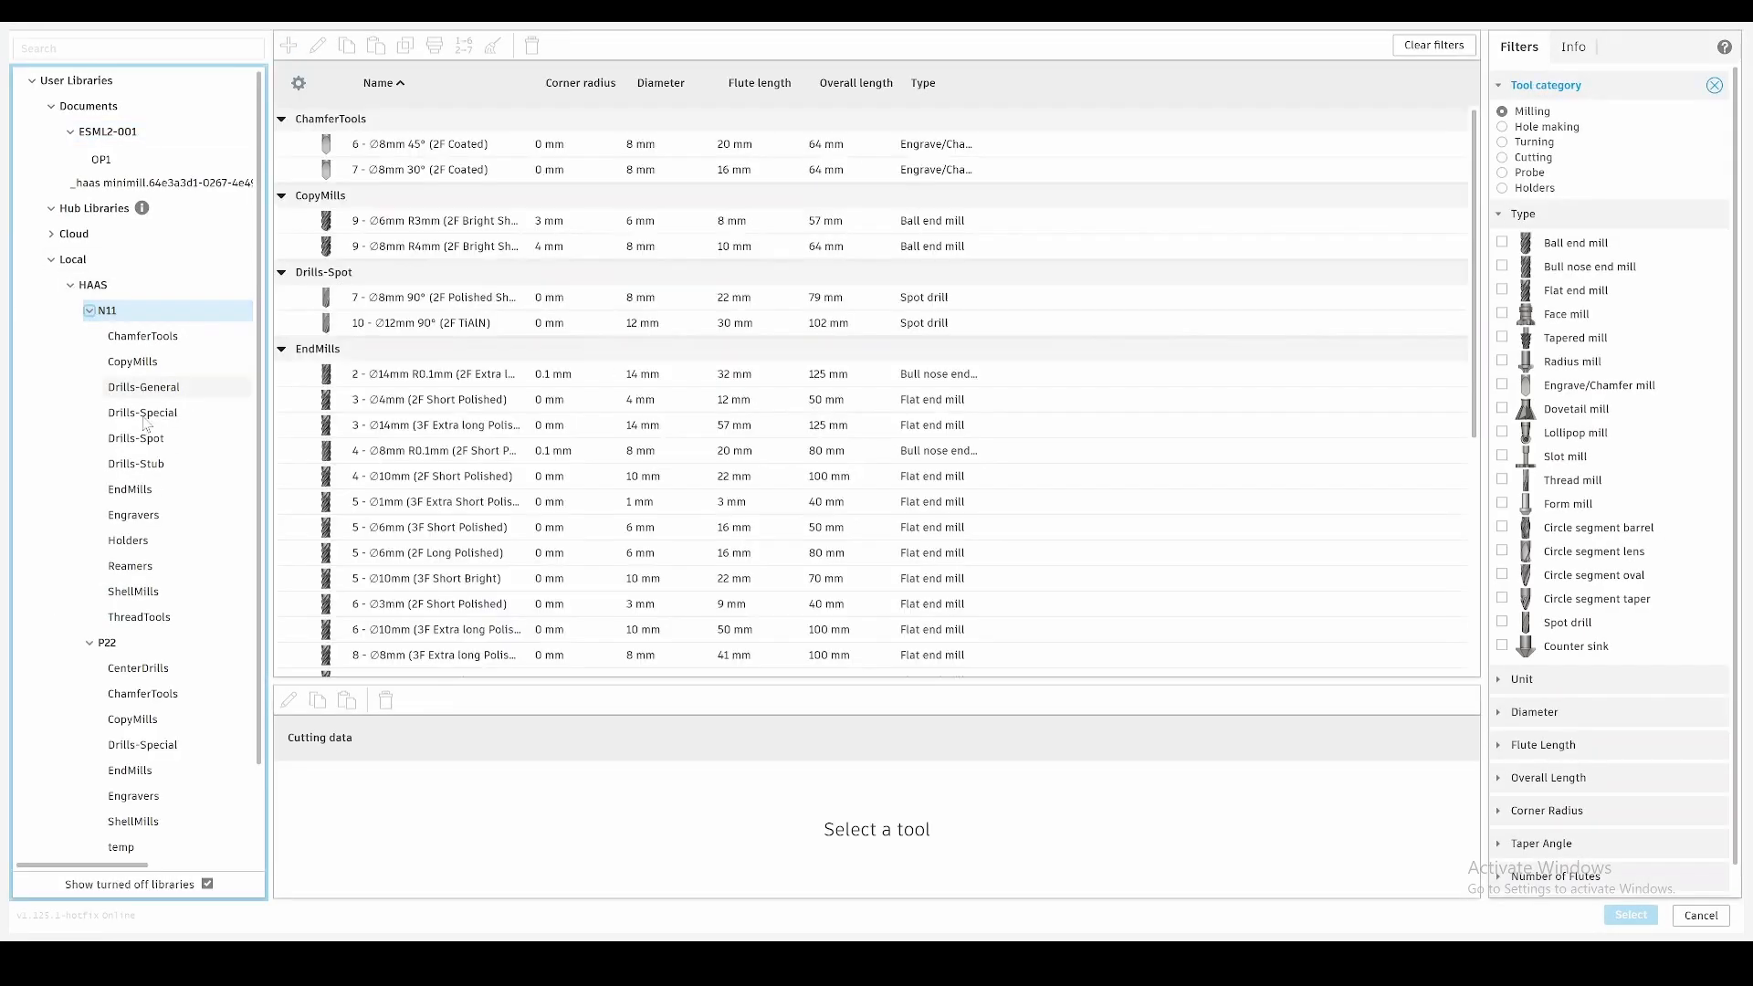
click(144, 592)
click(424, 146)
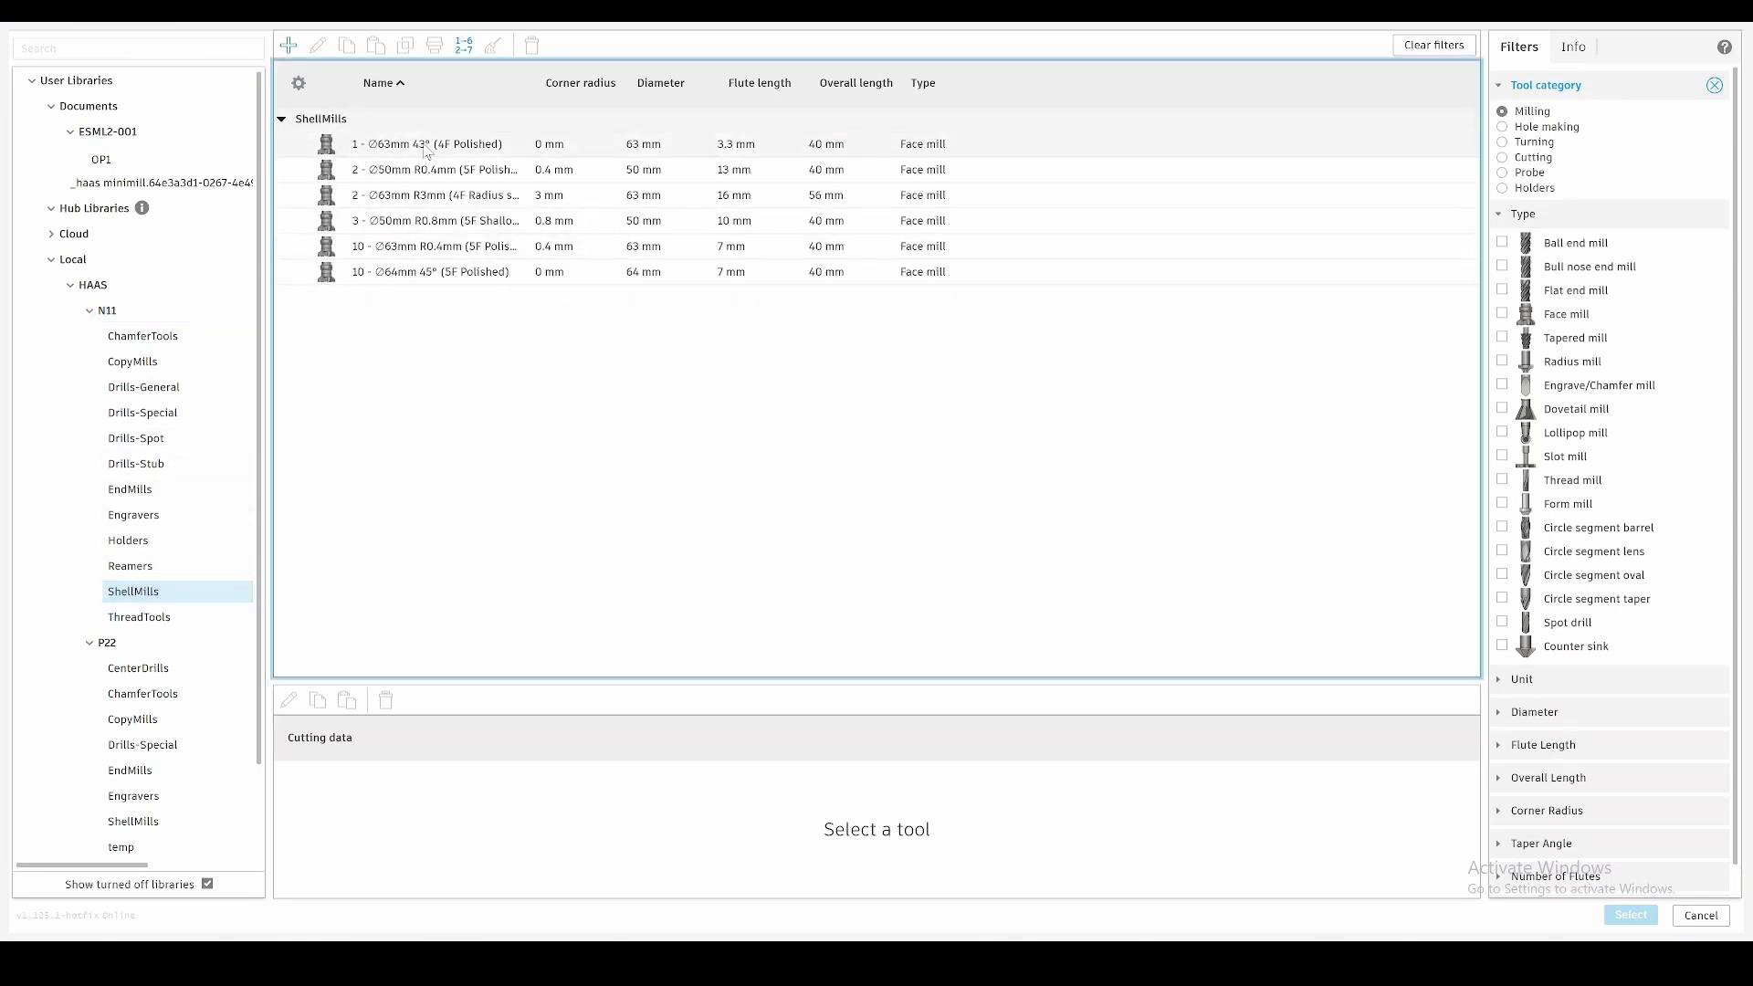
double_click(425, 146)
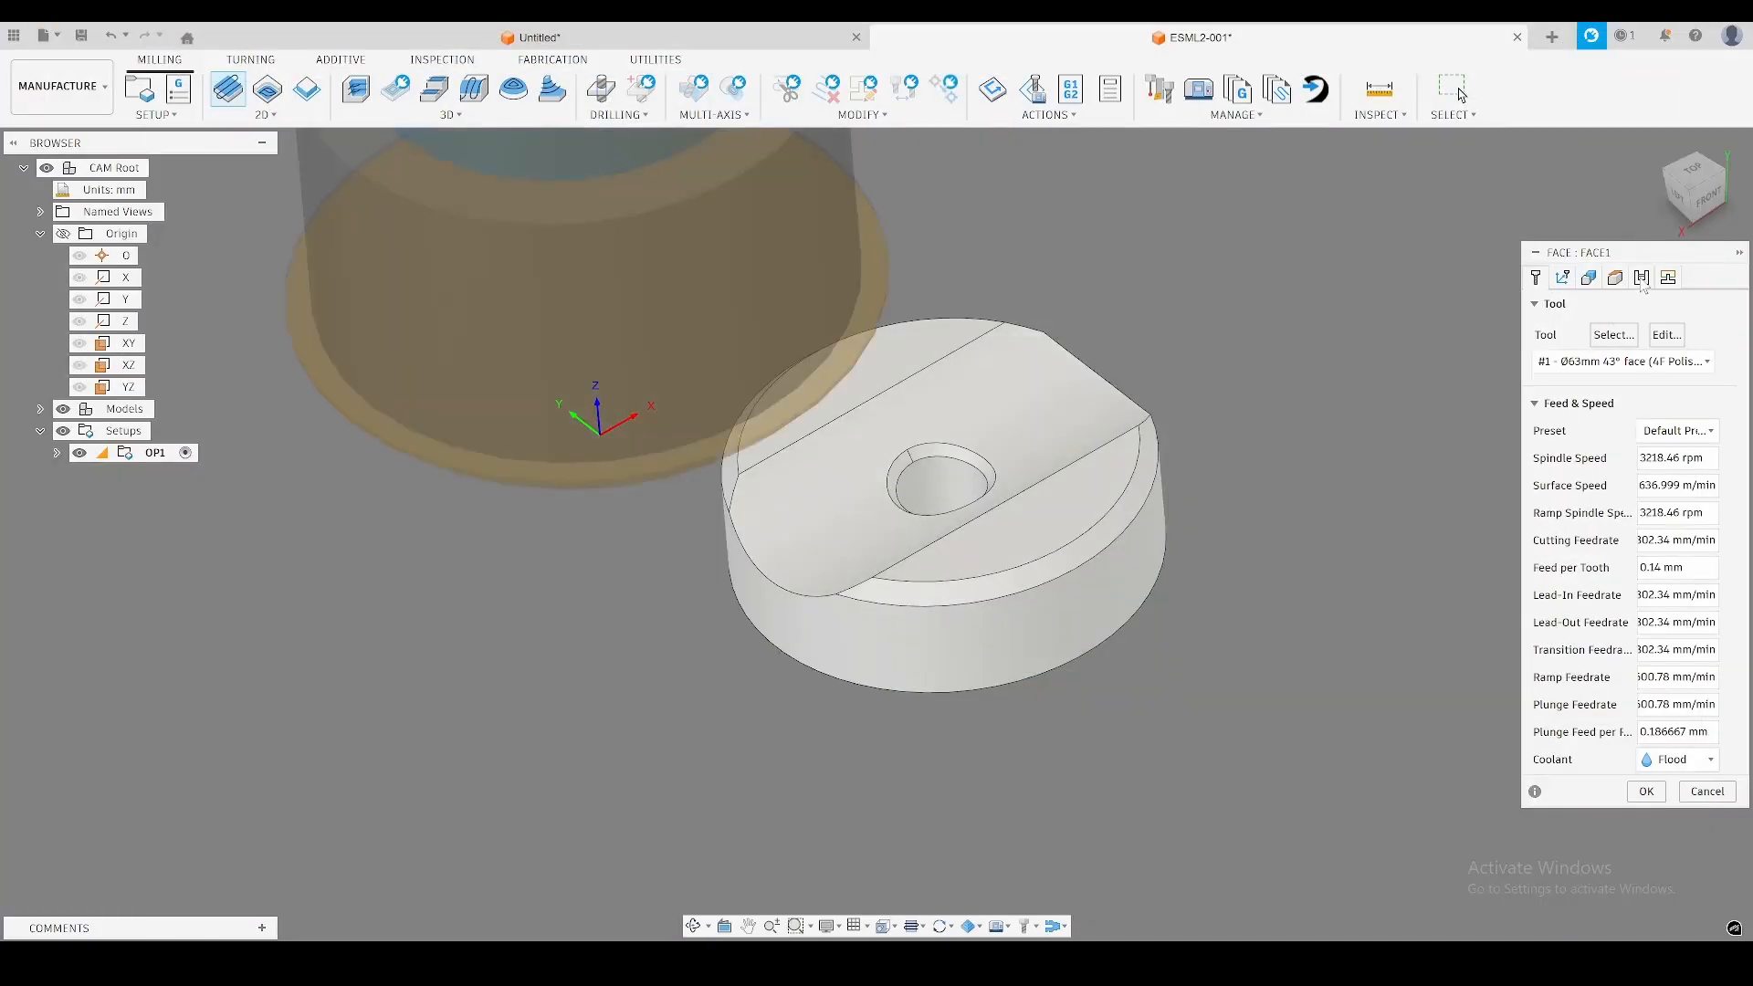
Enable multiple depths with a finishing step of 0.5 mm stepdown for the Face operation and generate it.
click(1642, 278)
click(1571, 652)
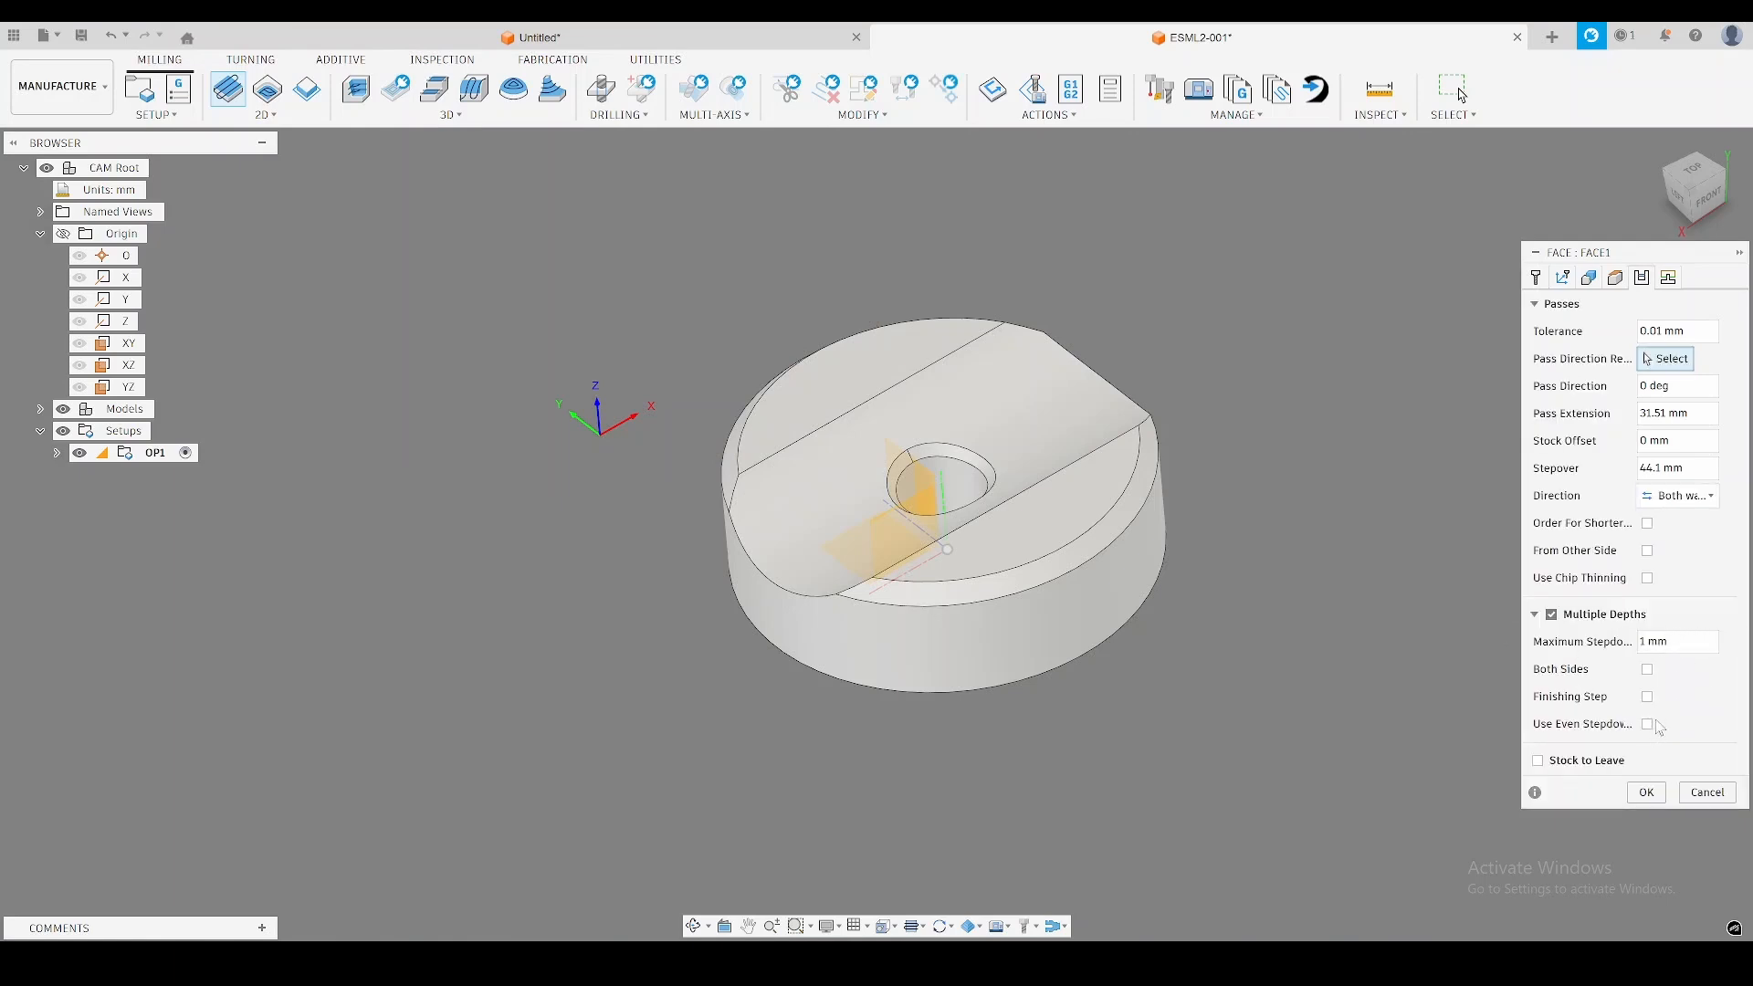
click(1649, 697)
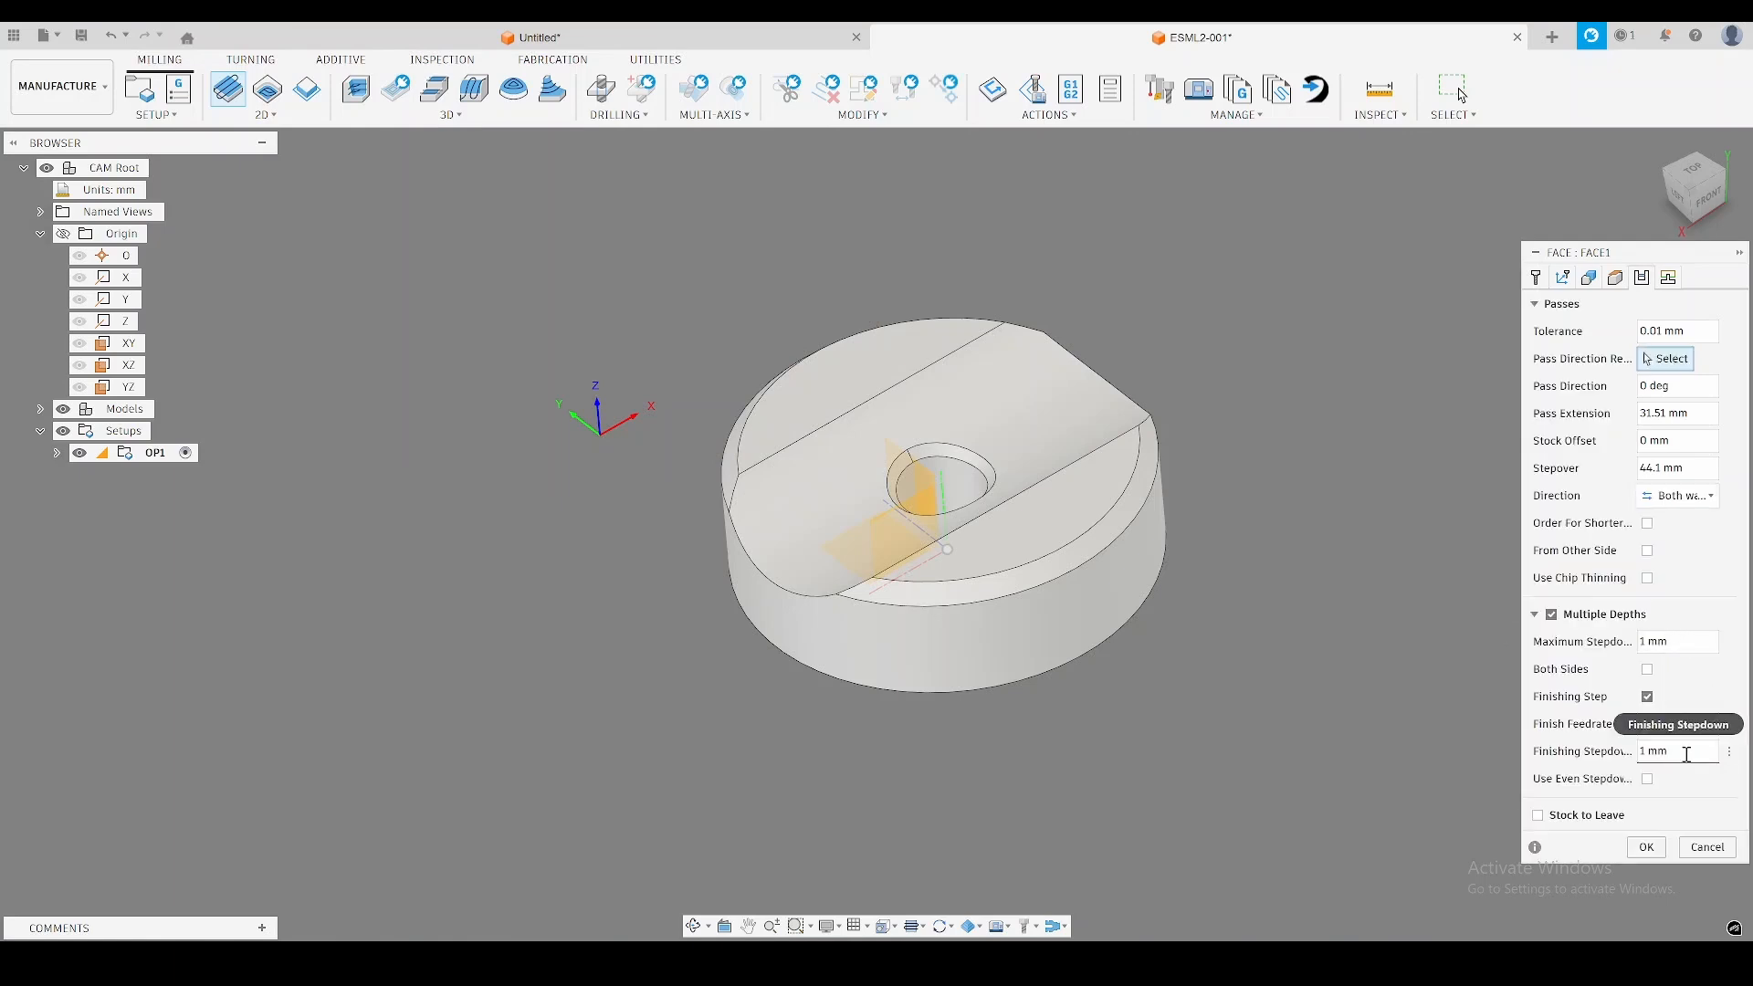
click(1687, 754)
key(BackSpace)
key(BackSpace)
key(BackSpace)
key(BackSpace)
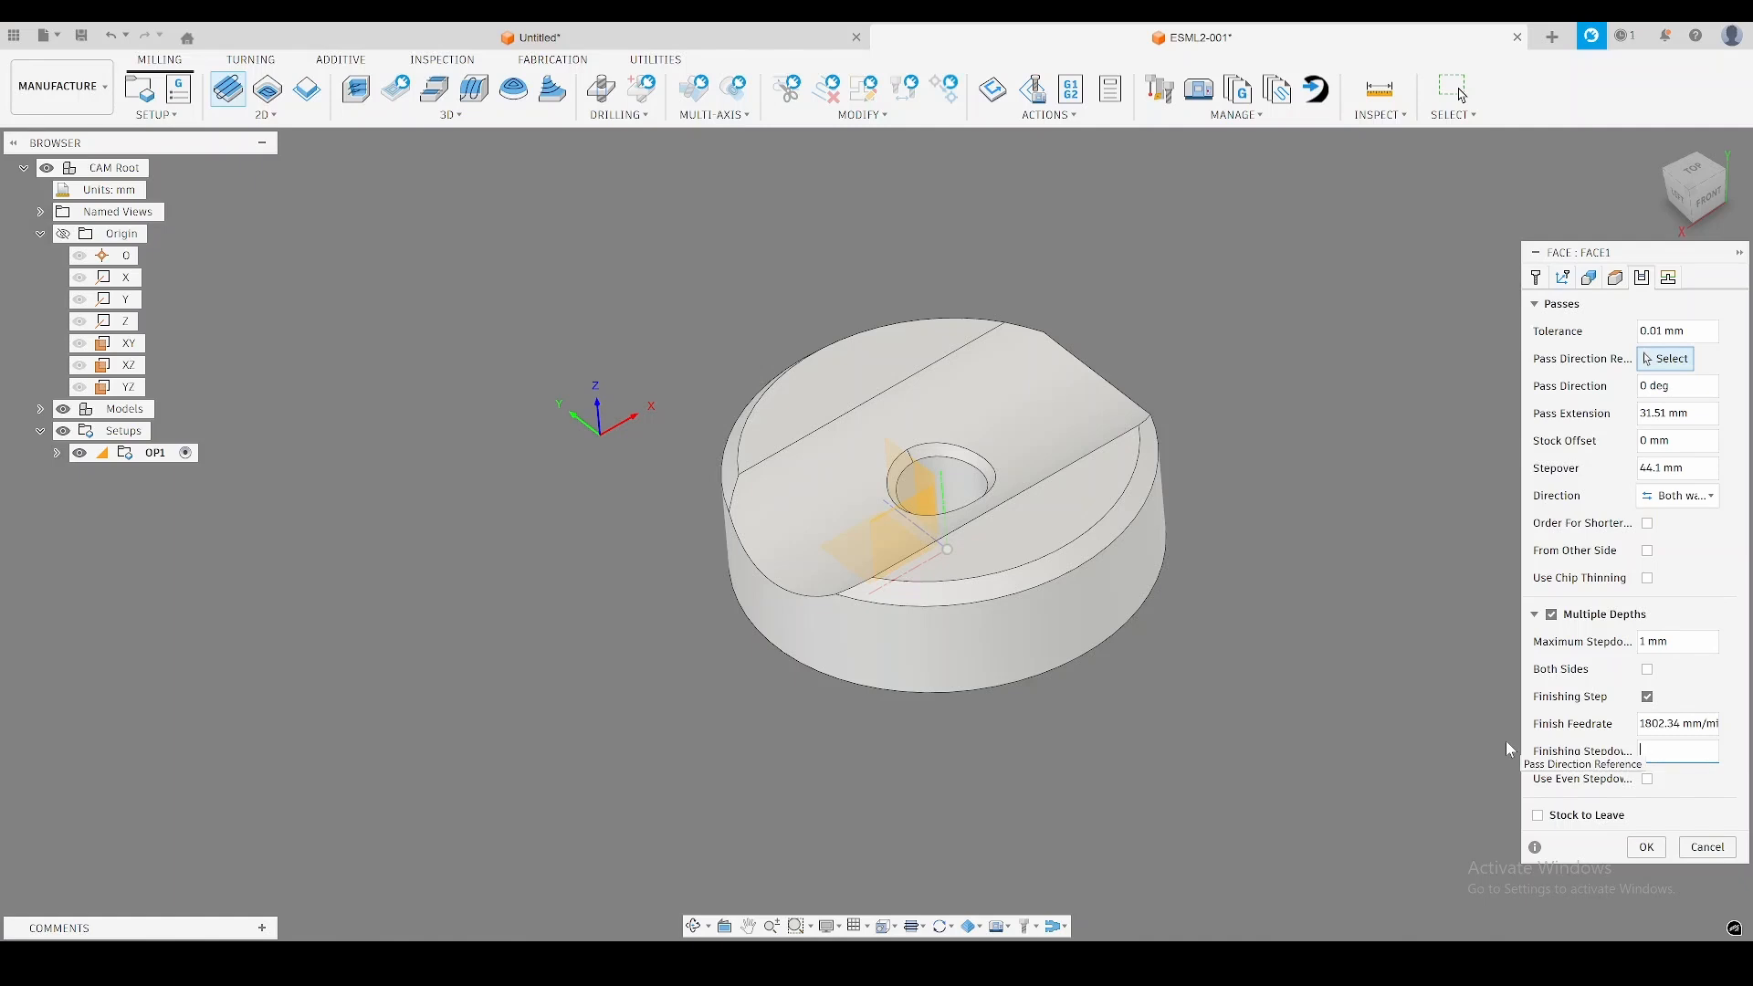
text(0.5)
click(1630, 851)
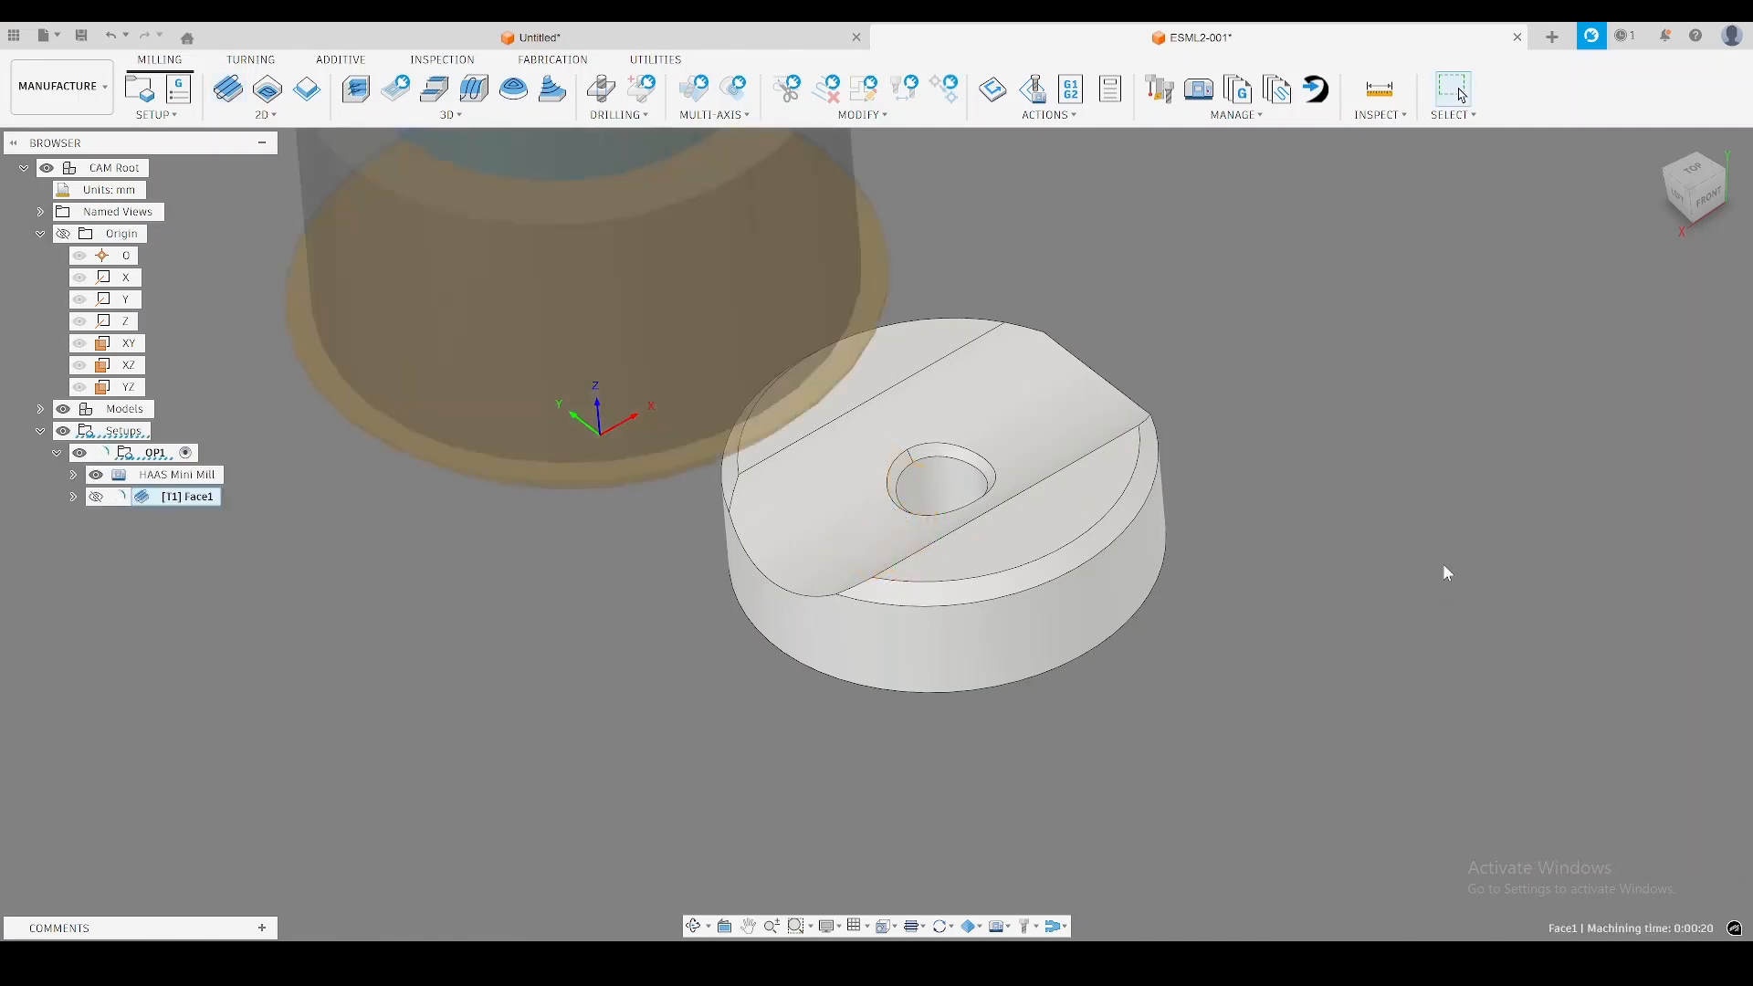
Assign the 4 - Ø10mm (2F Short Polished) flat end mill from the N11 EndMills library to a new Adaptive operation.
shift+middle_drag(1457, 547, 1343, 504)
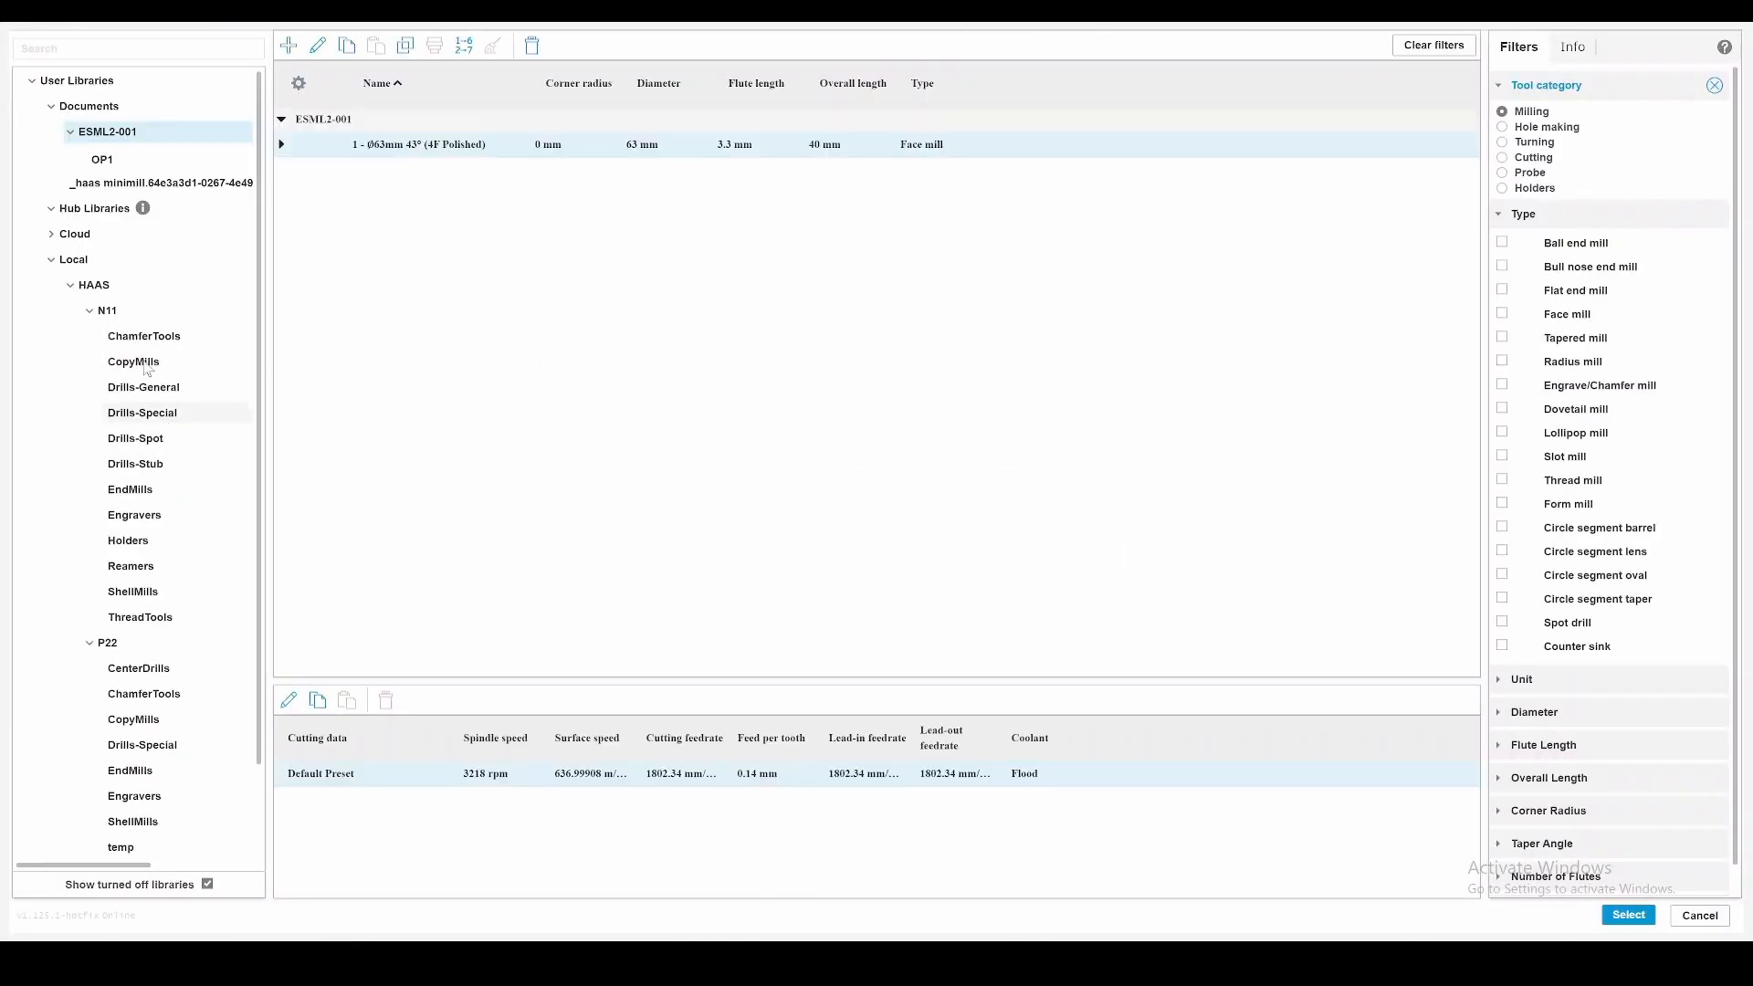
click(146, 489)
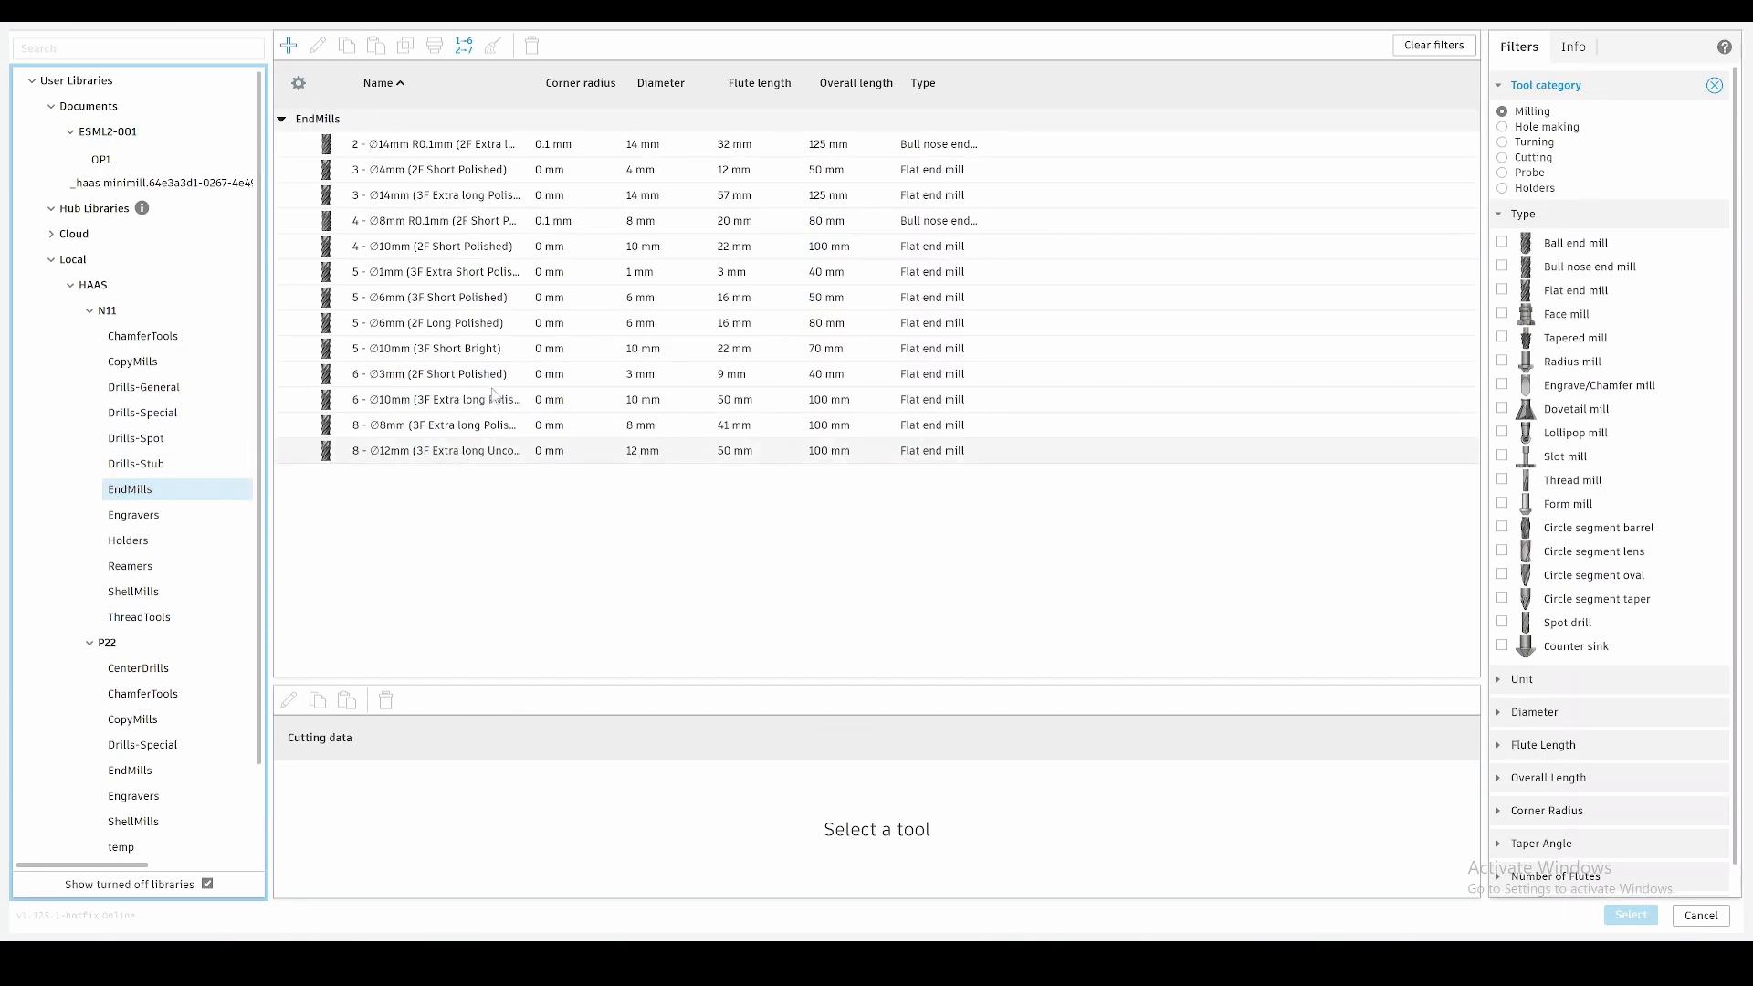
double_click(450, 246)
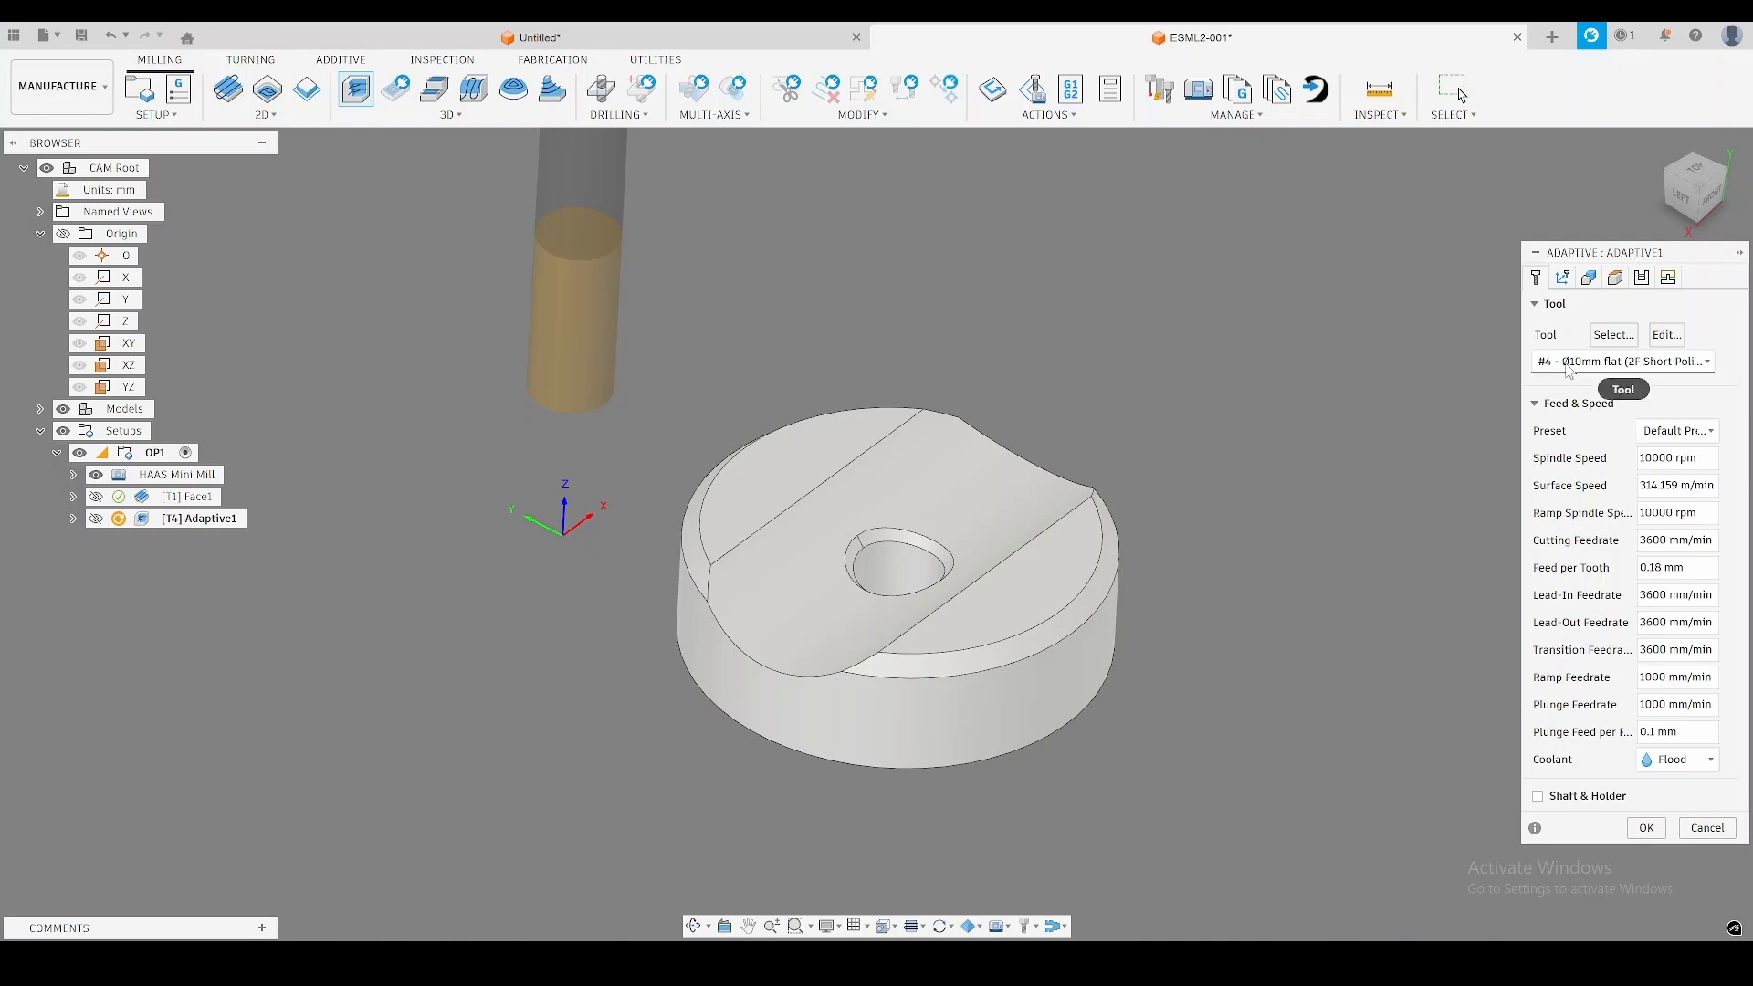
Set the Adaptive operation's bottom height offset to -0.1 mm from the model bottom.
click(1589, 278)
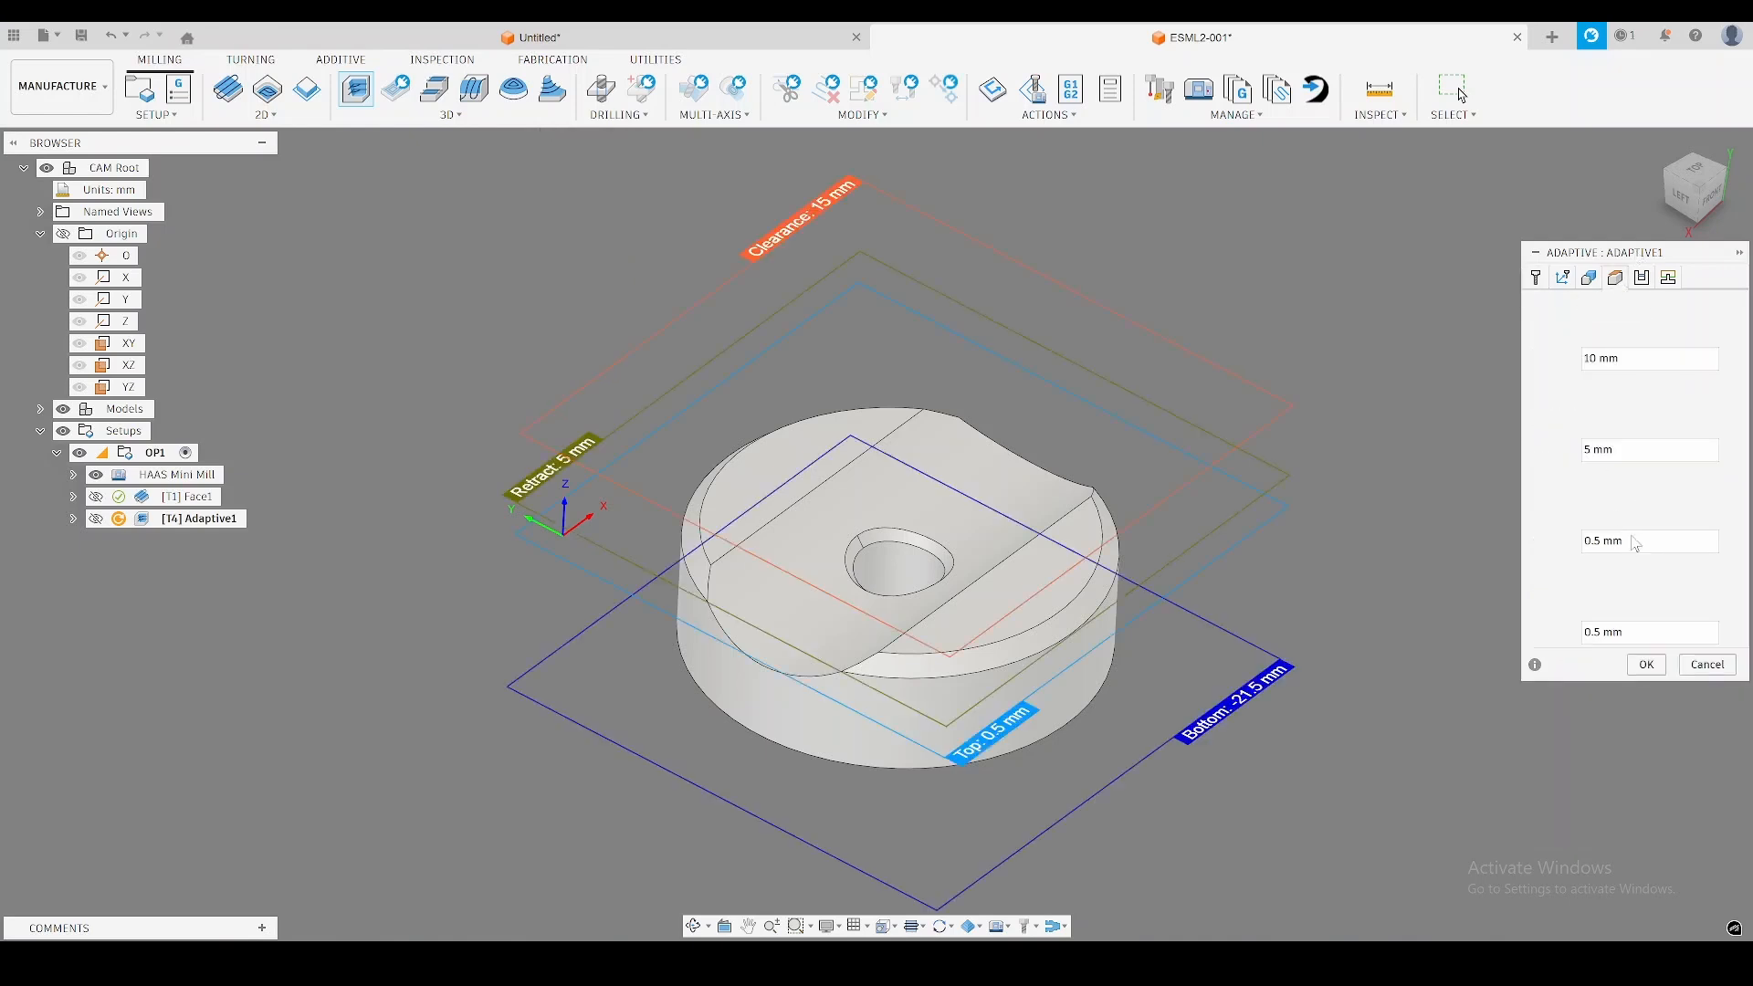
click(1638, 637)
text(-0.1)
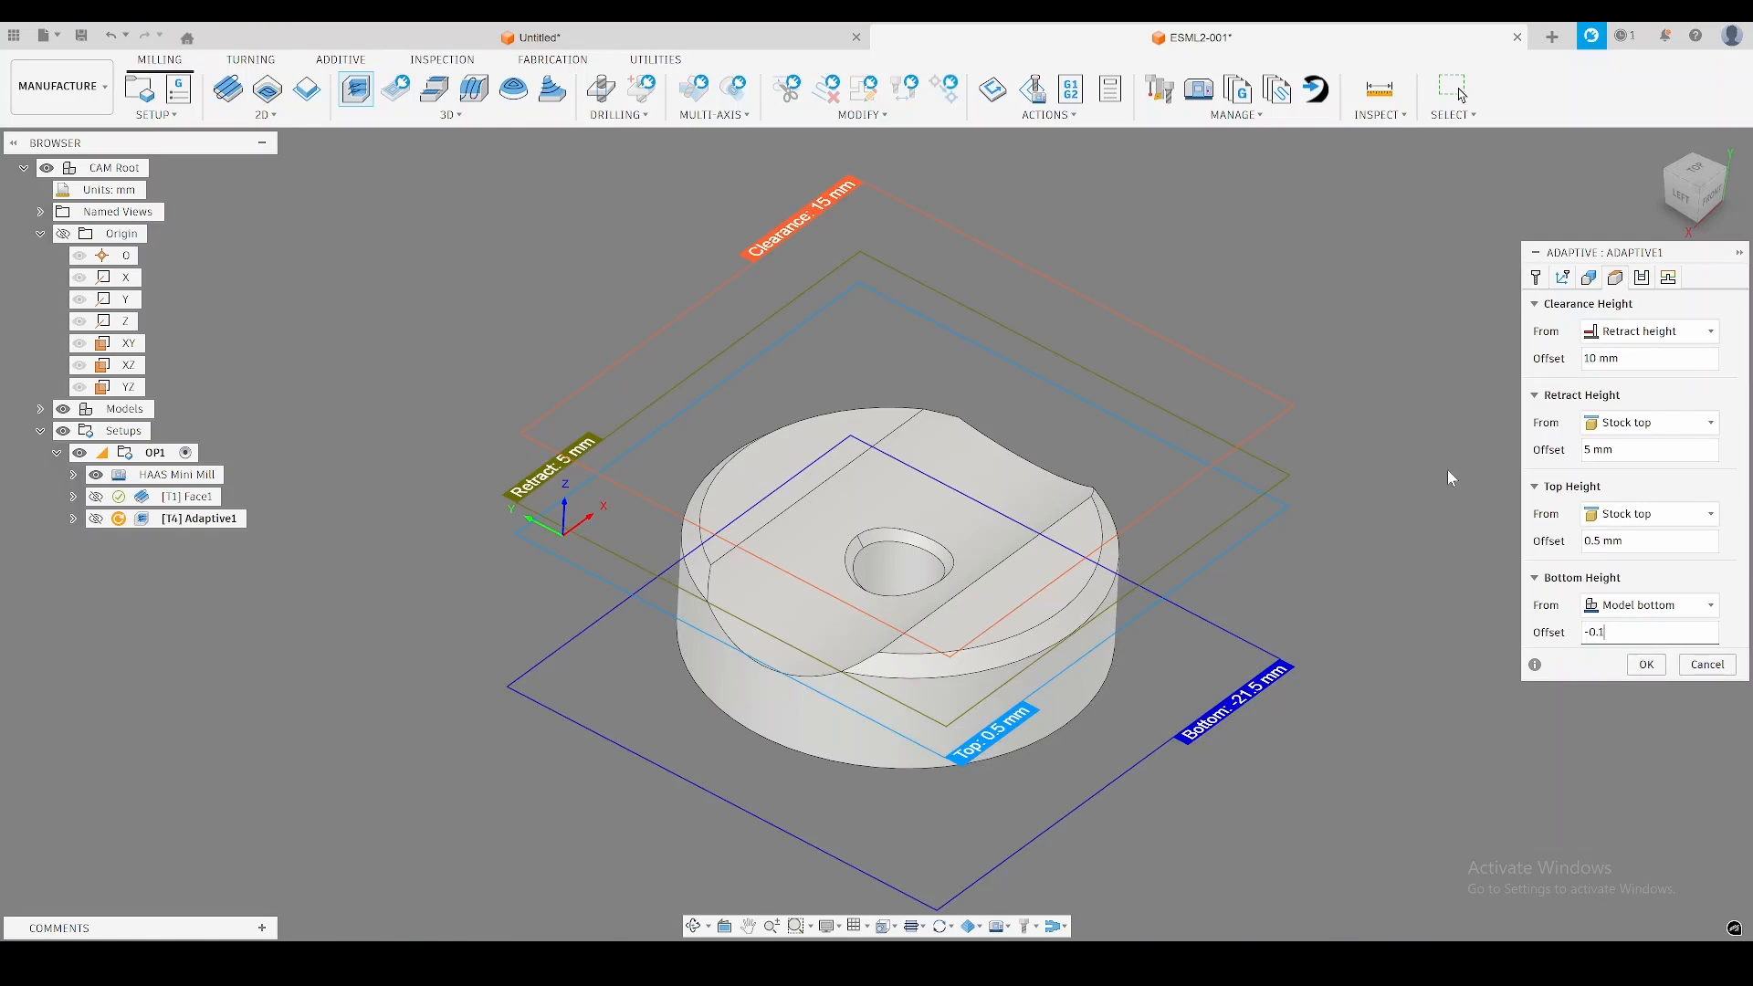
Set the Adaptive operation's radial and axial stock to leave to 0.1 mm.
click(1642, 278)
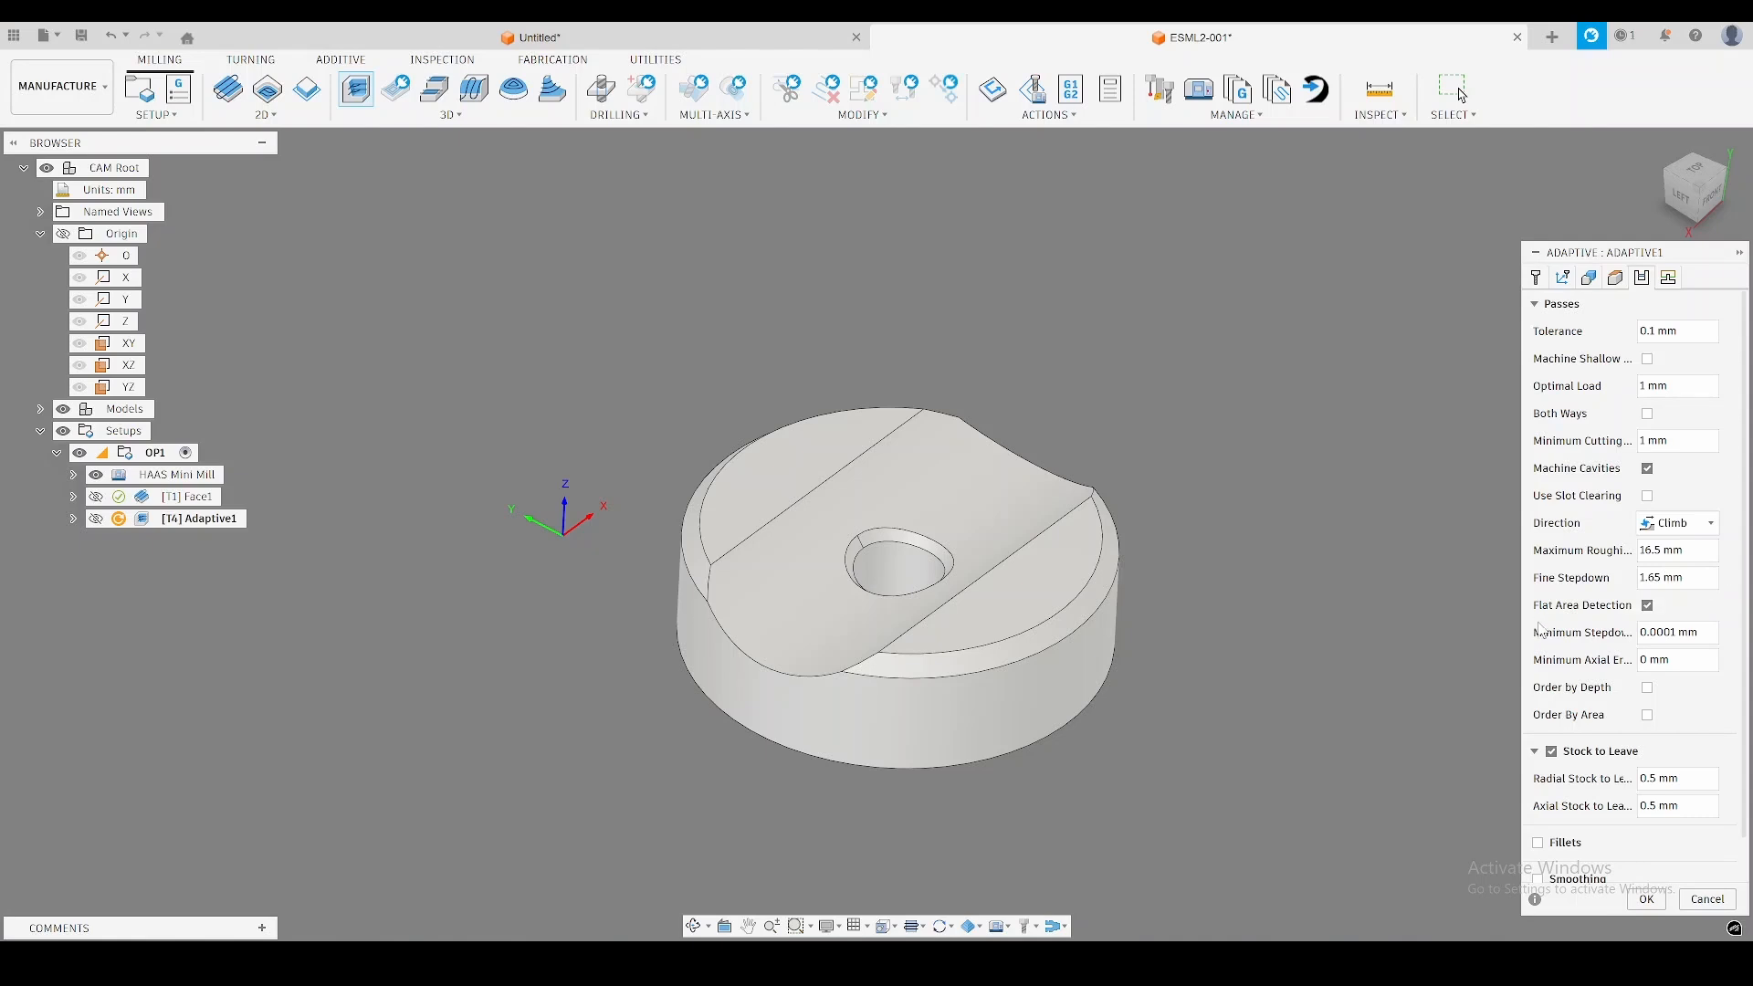
click(1676, 774)
text(0.1)
key(Tab)
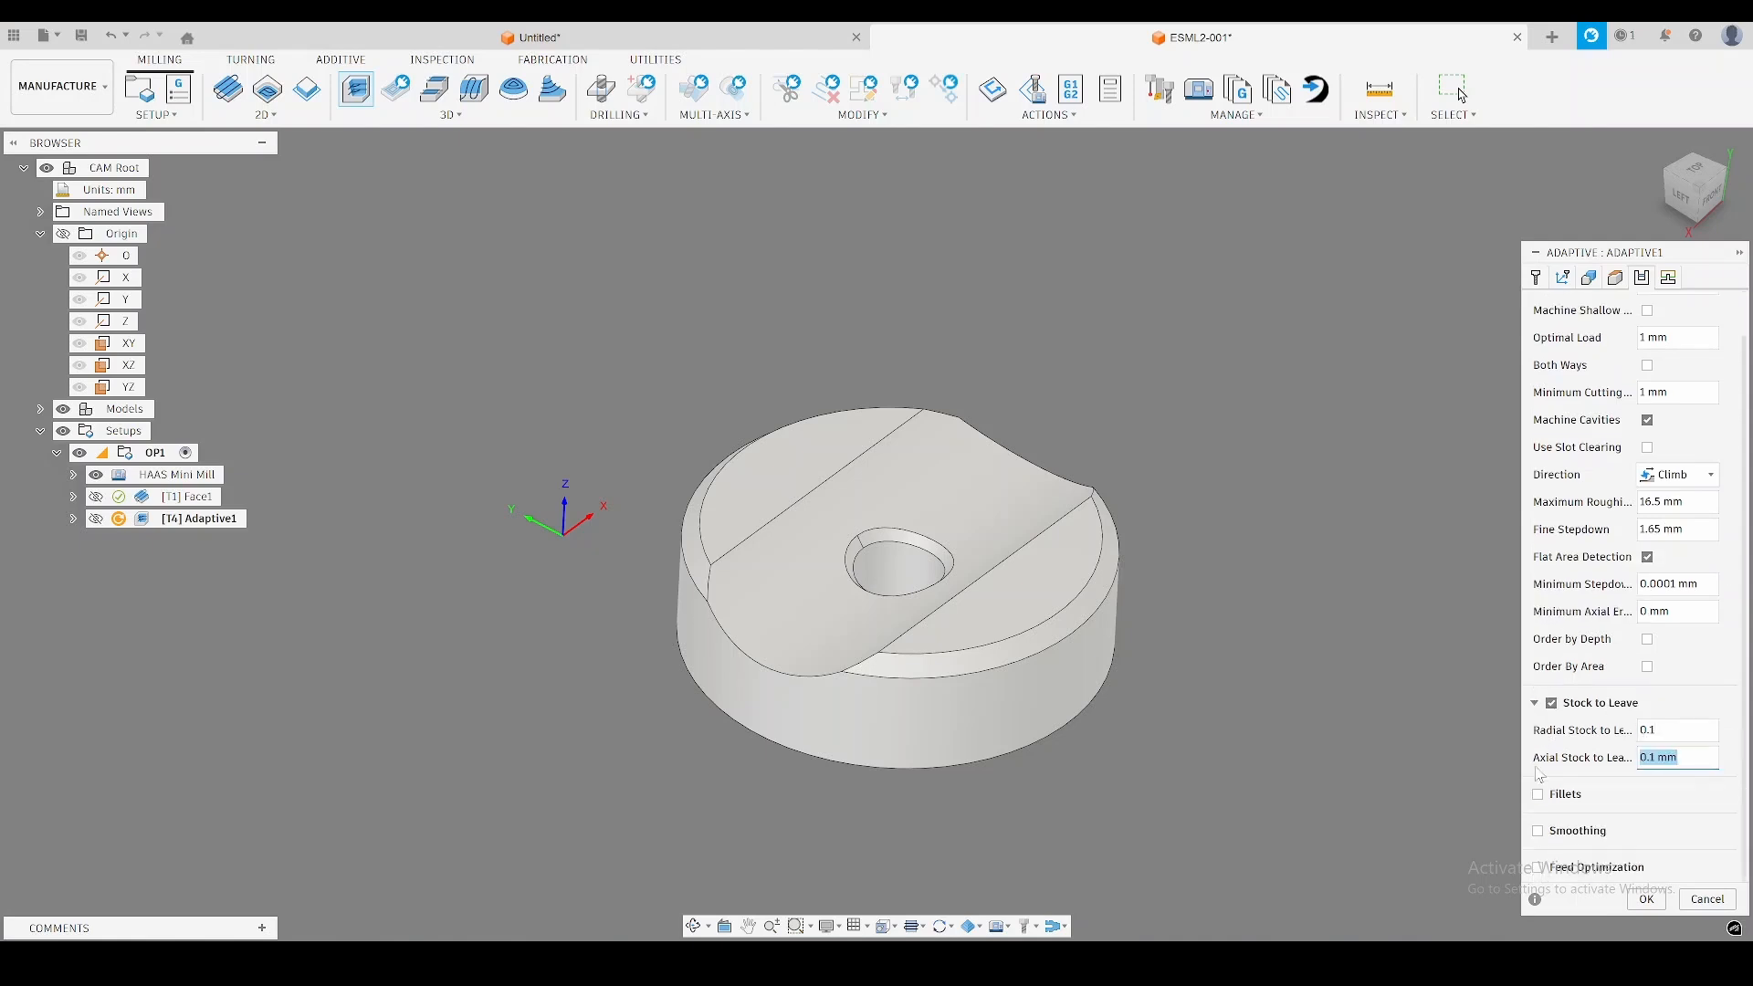
Enable smoothing and machining of shallow areas for the Adaptive operation and generate it.
click(1541, 831)
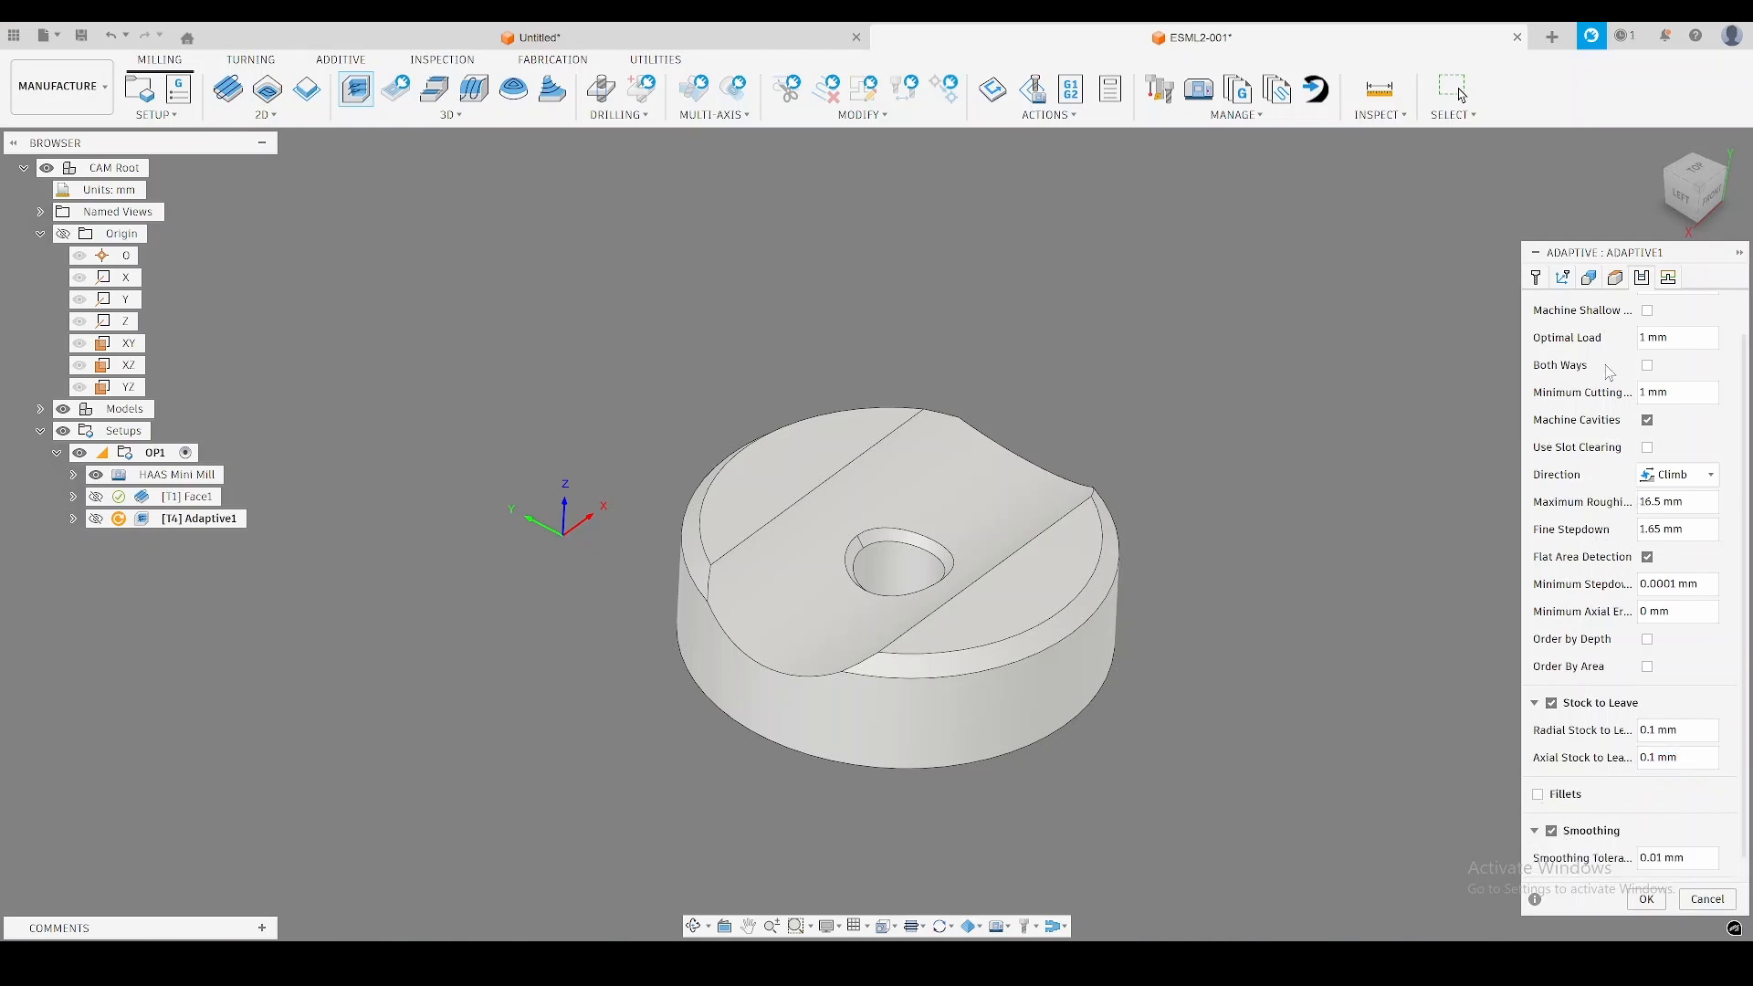
click(1648, 312)
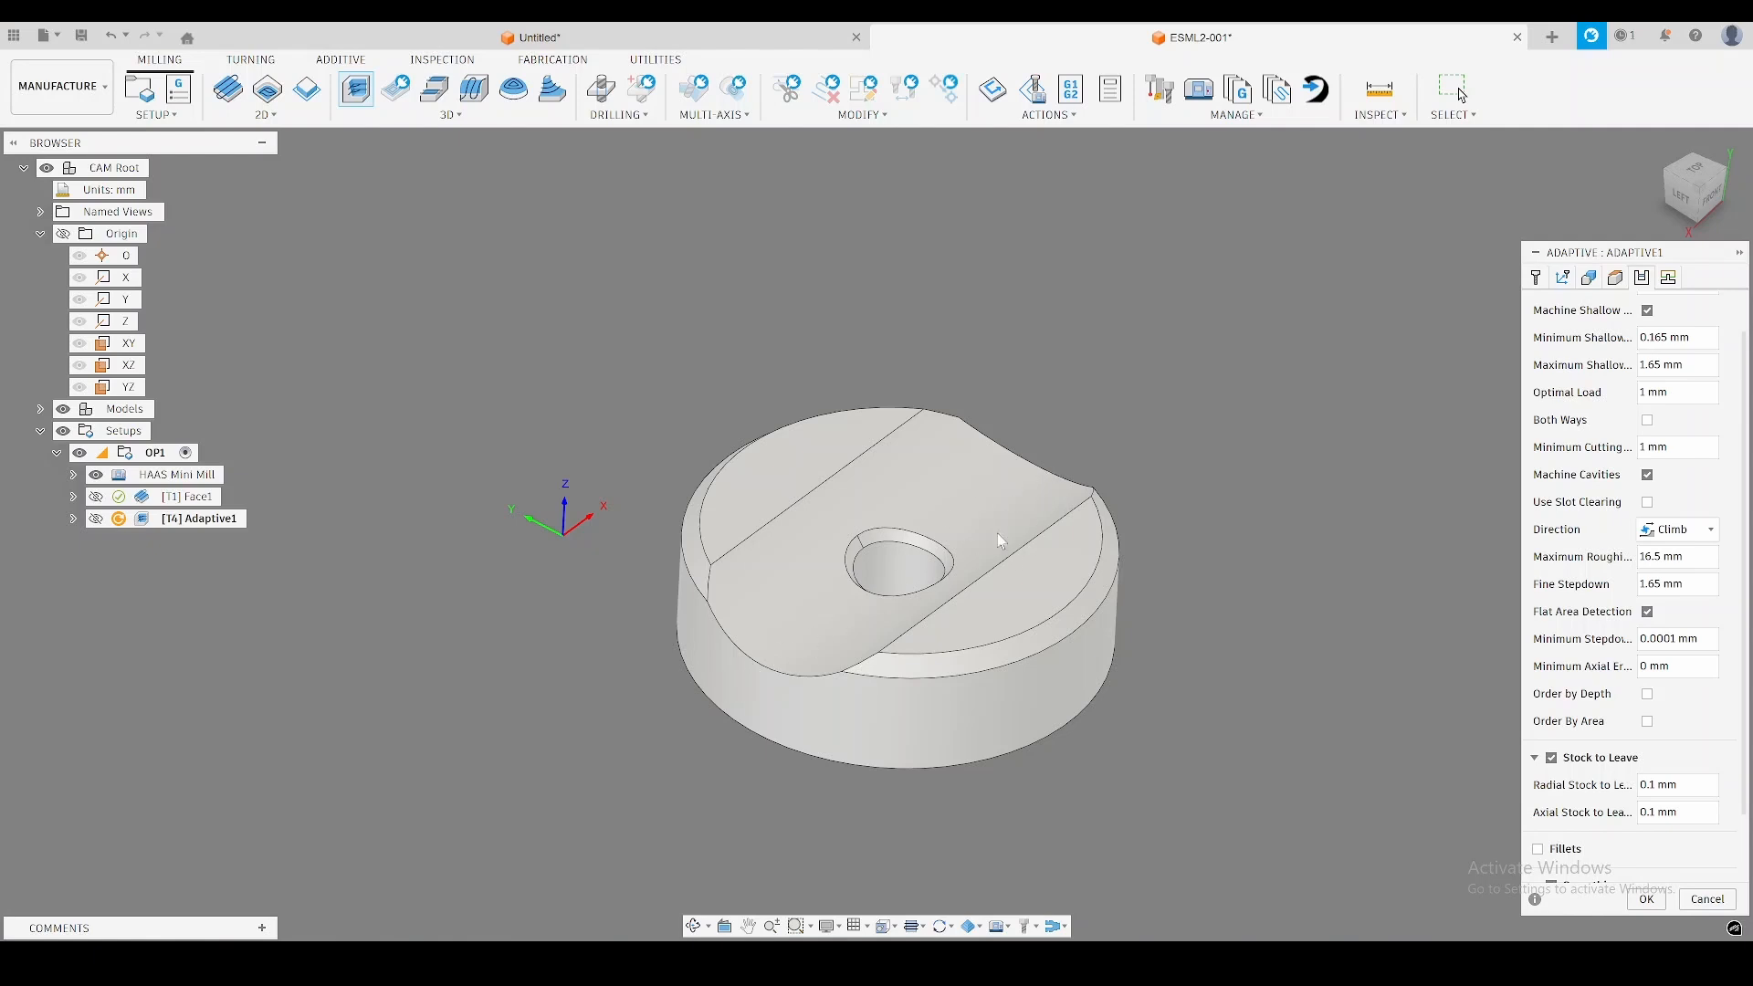
click(1648, 900)
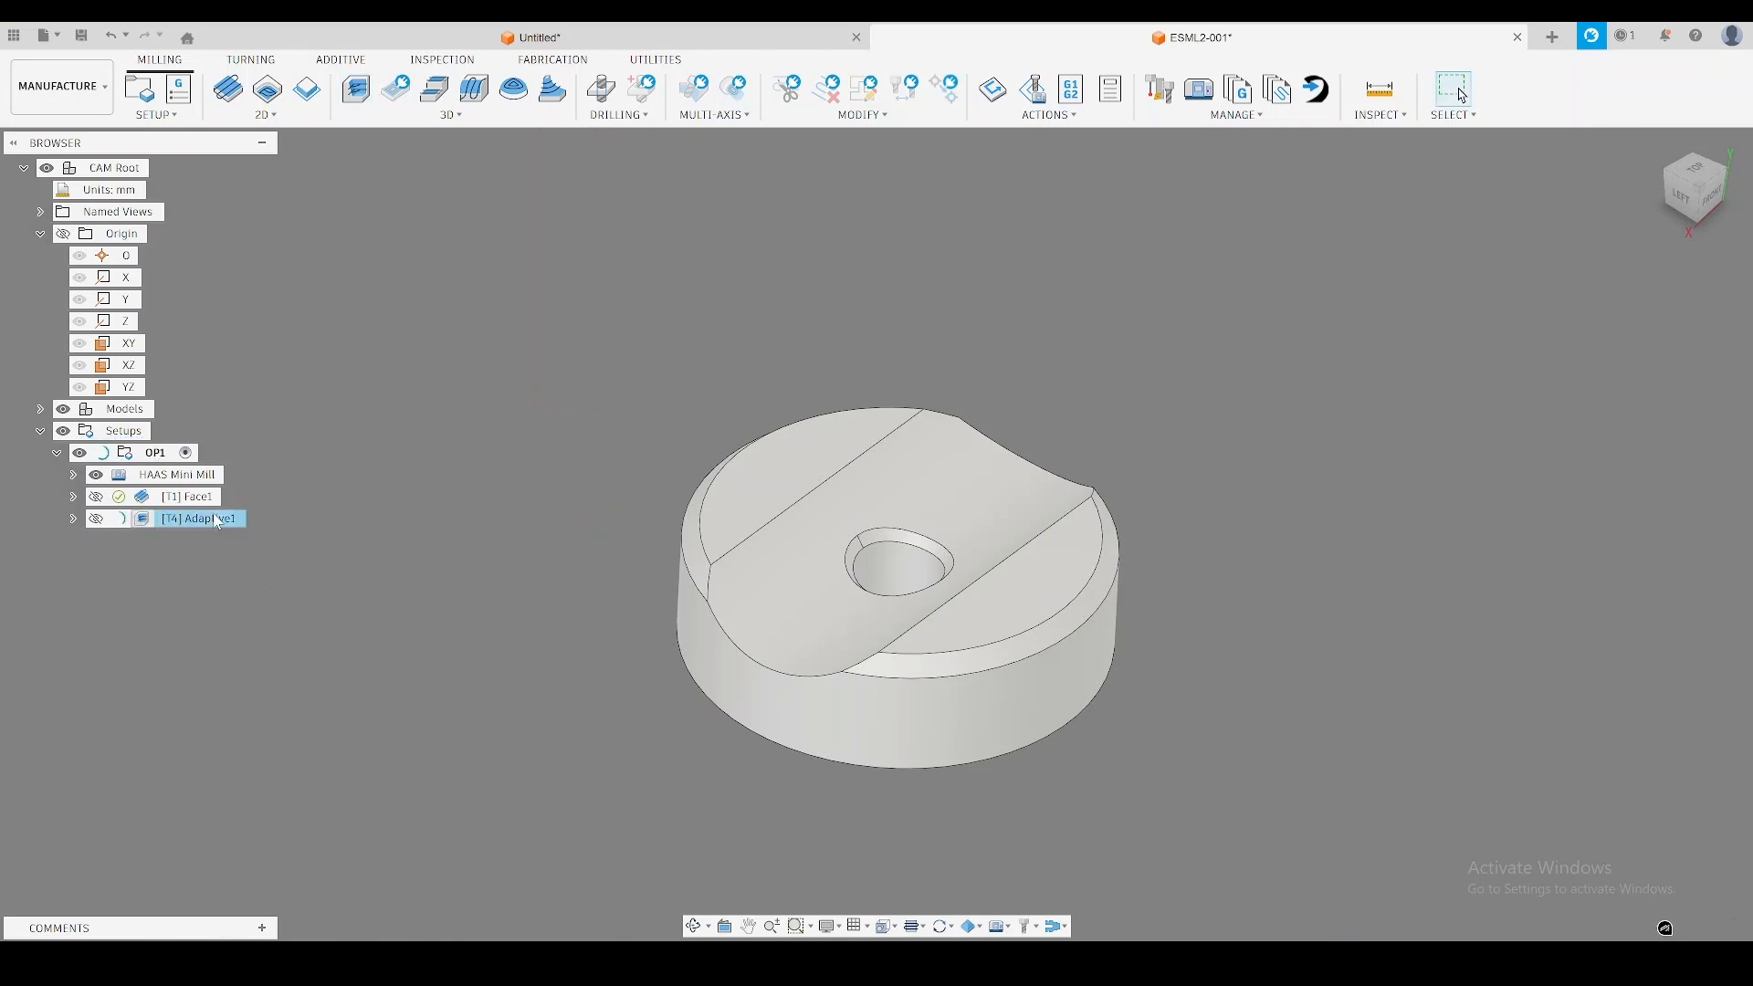
Duplicate the Adaptive operation and switch the copy to the 5 - Ø6mm (2F Long Polished) end mill from the N11 EndMills library.
key(ctrl+d)
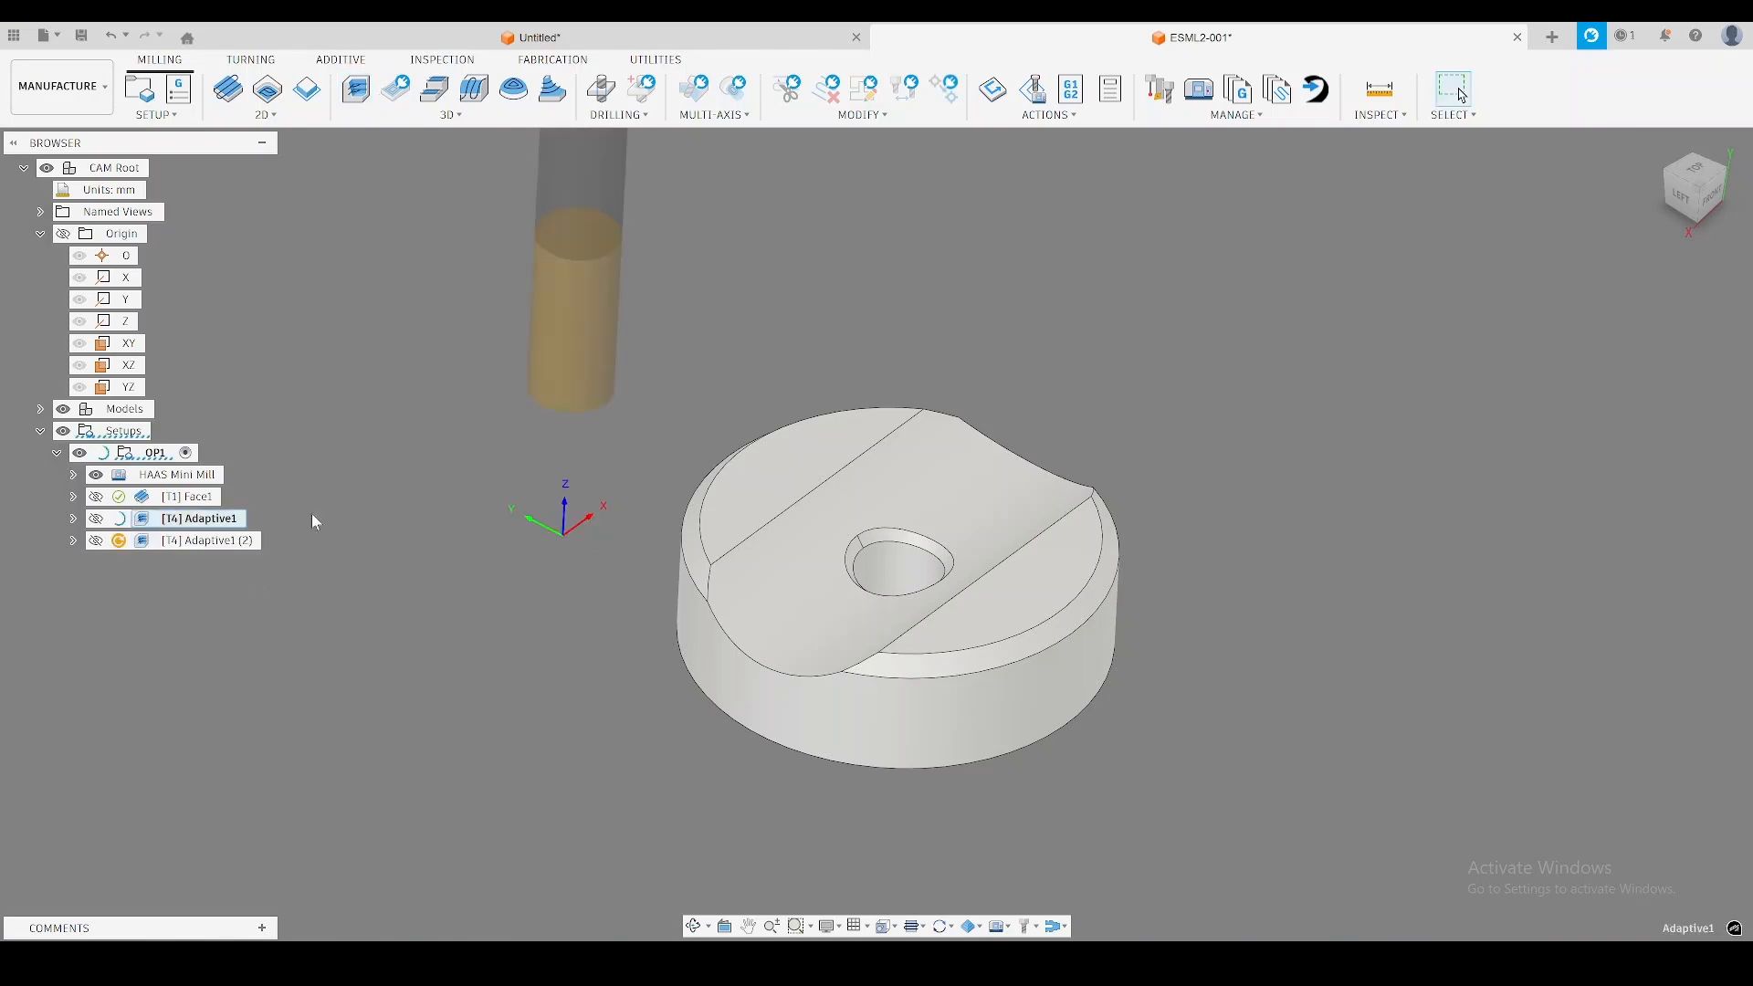
click(209, 543)
right_click(213, 550)
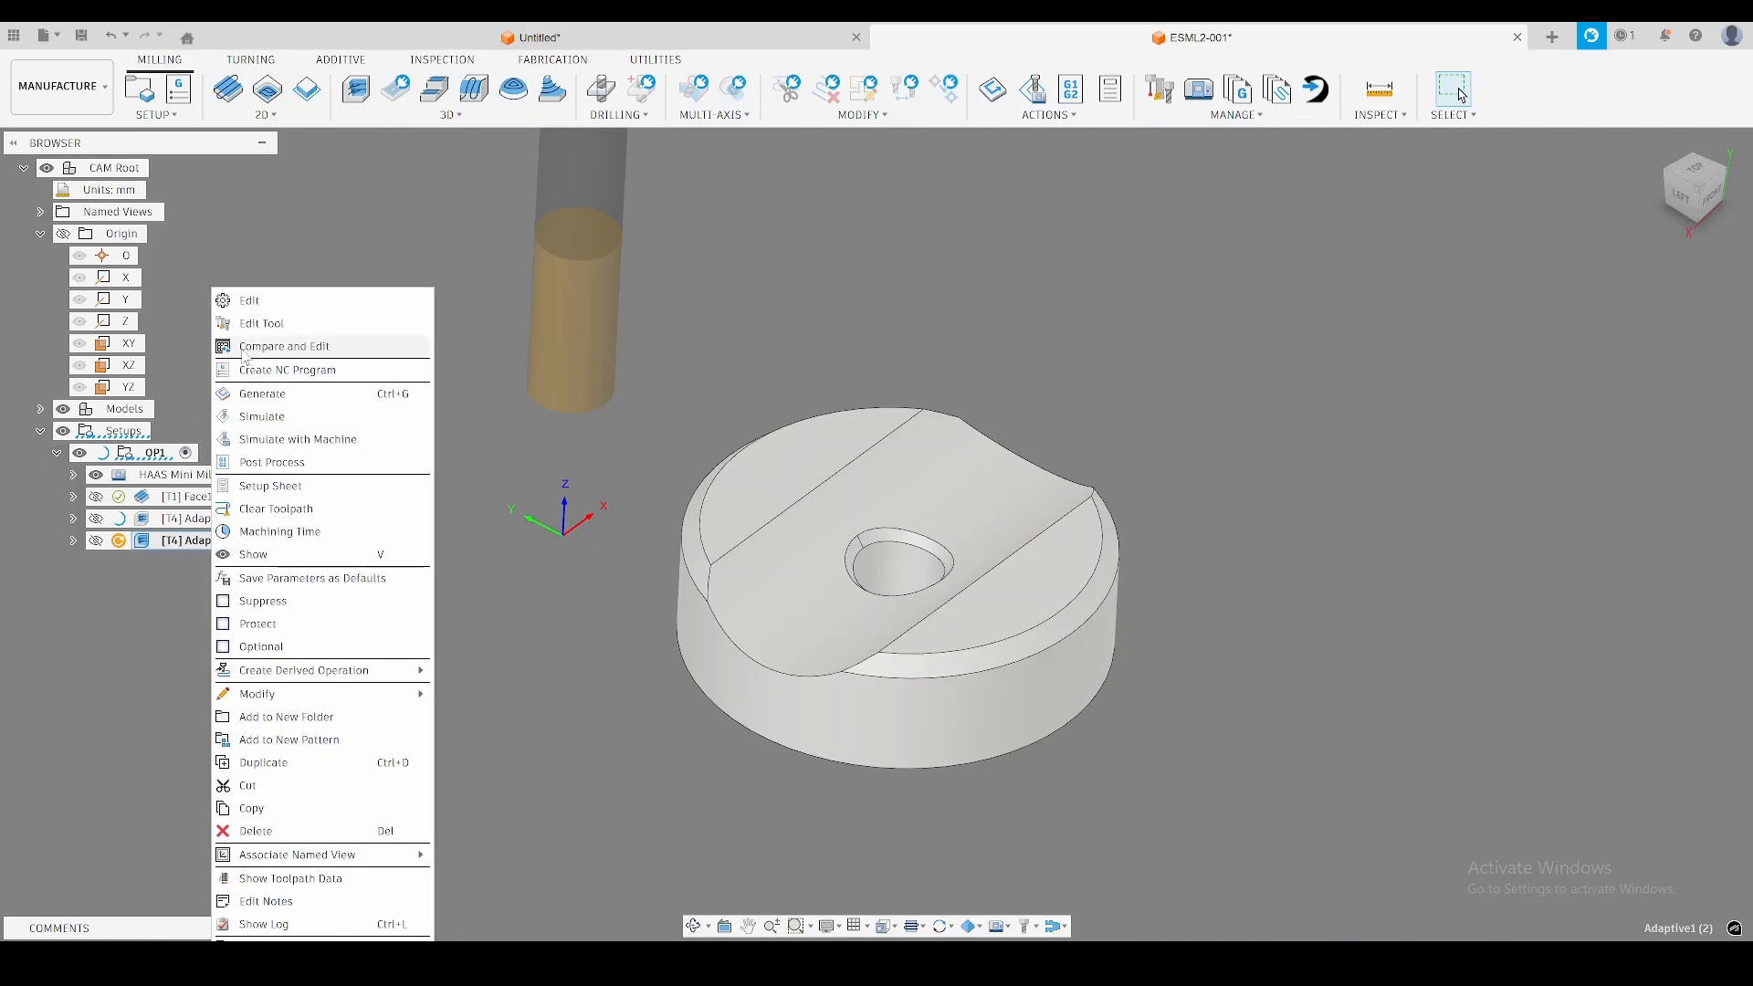
click(251, 303)
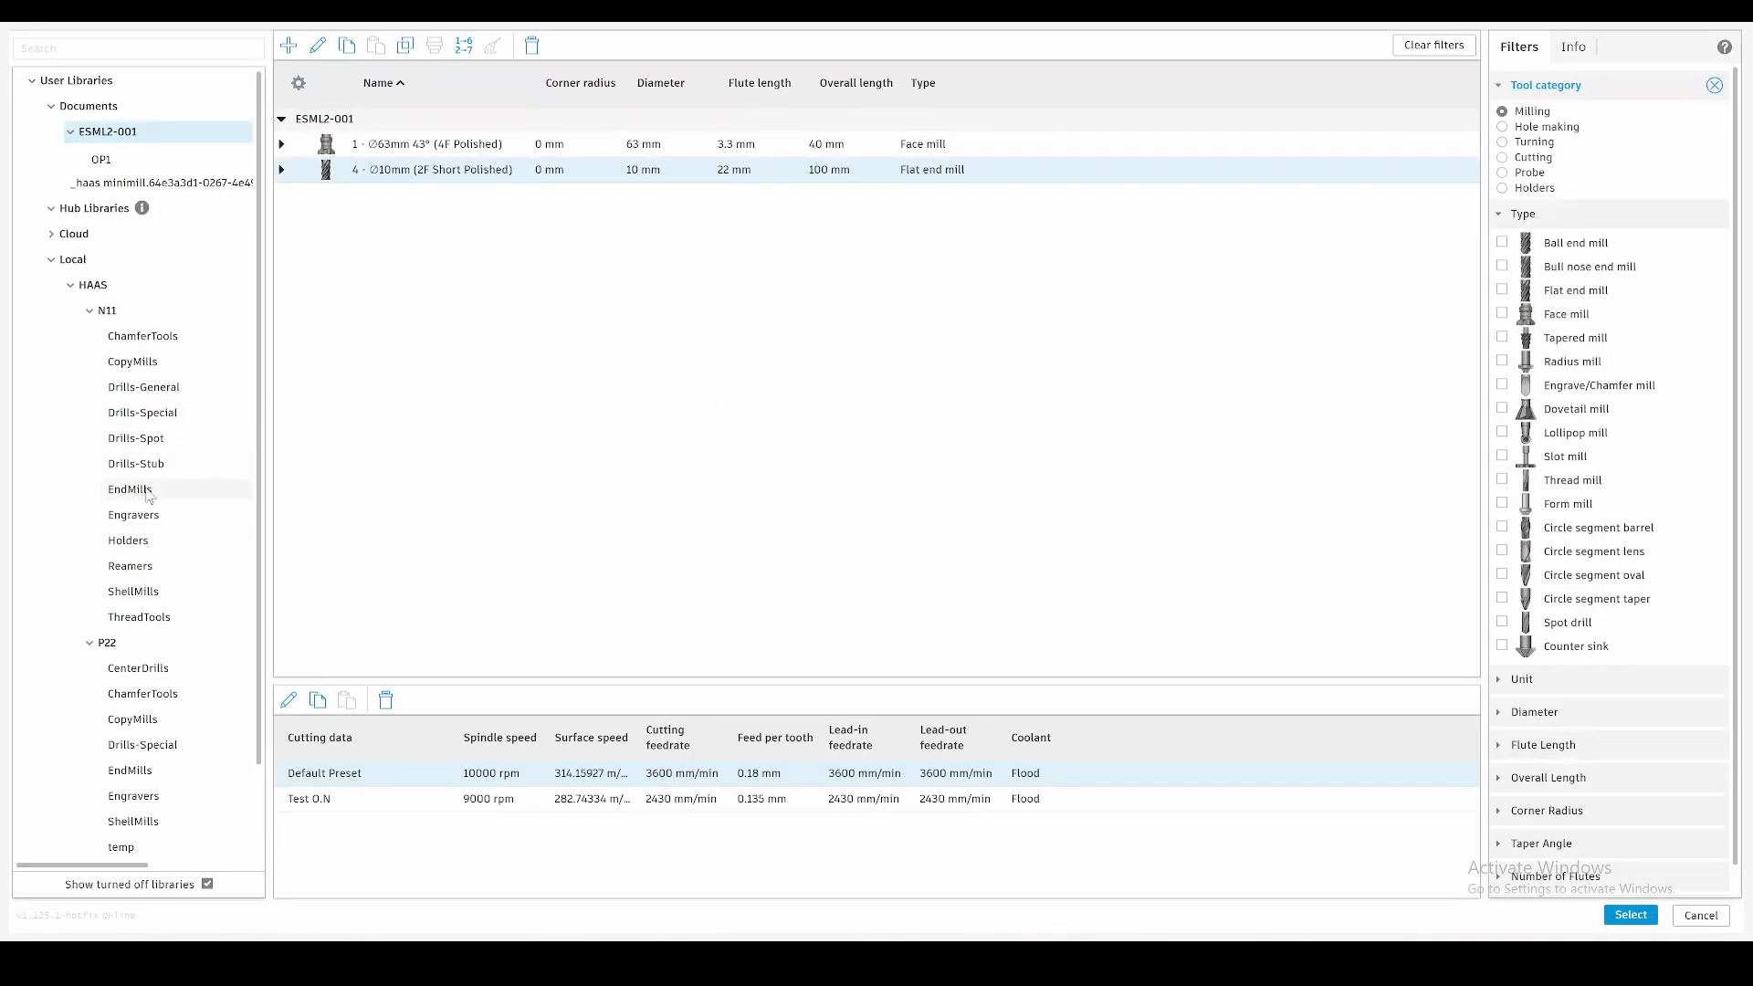
click(146, 490)
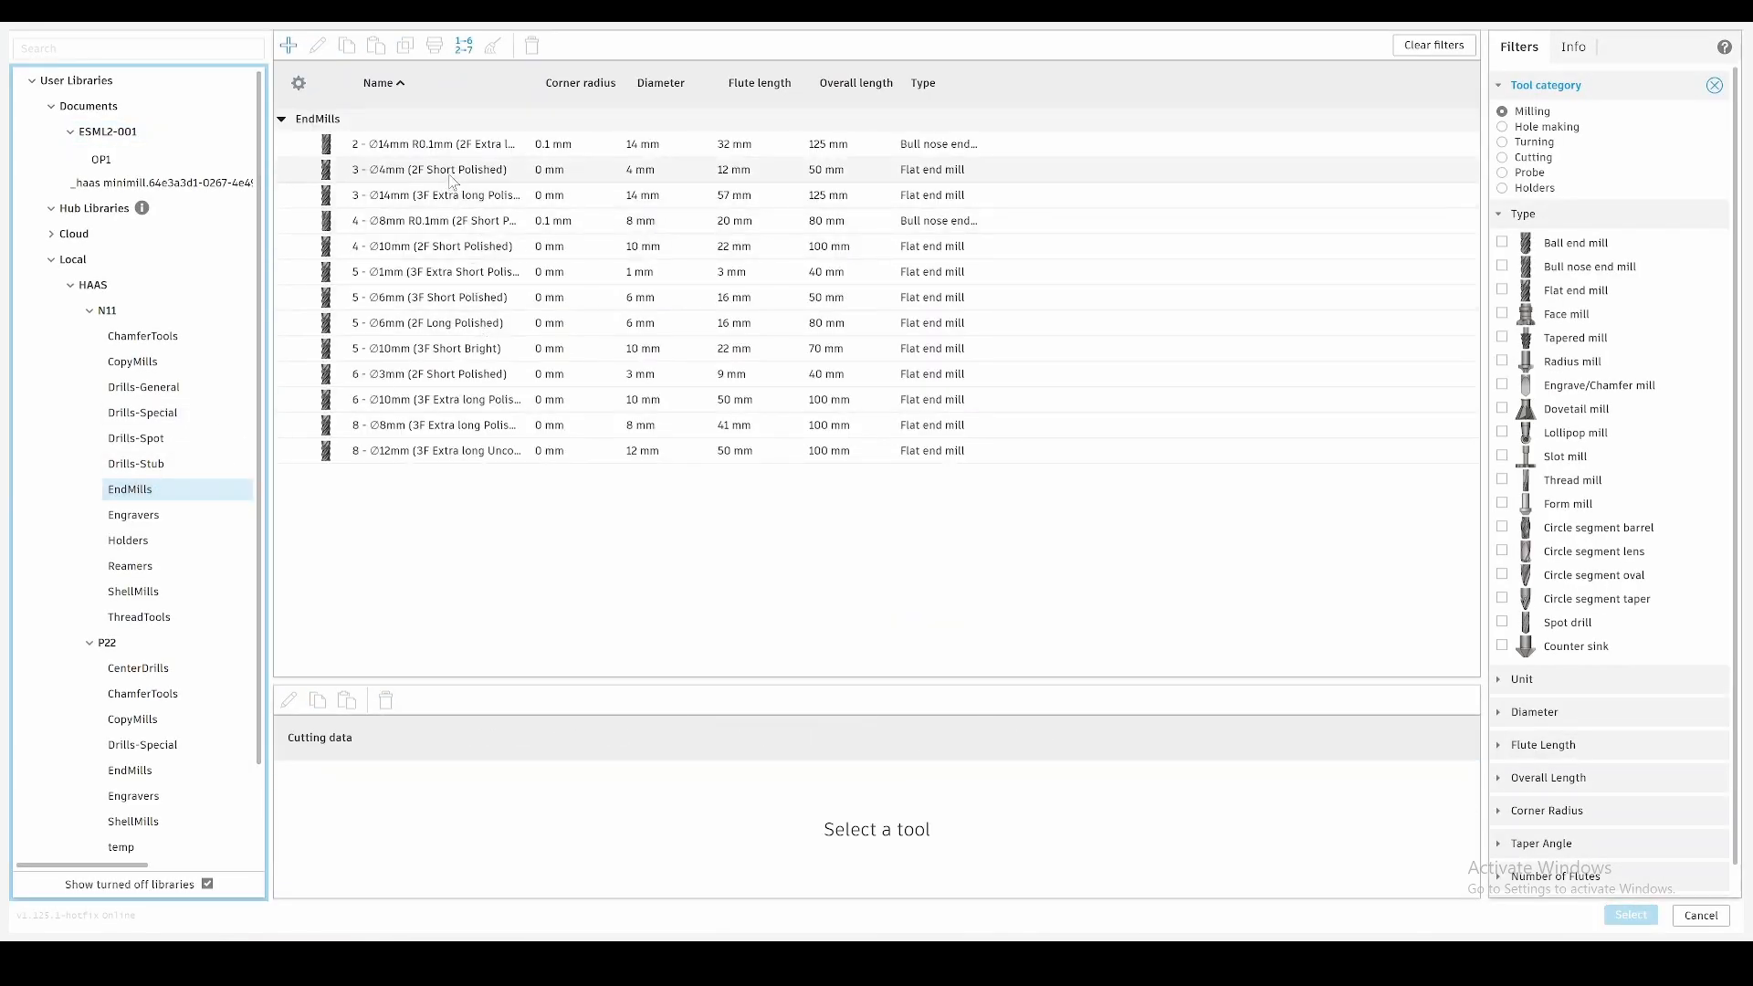
double_click(444, 324)
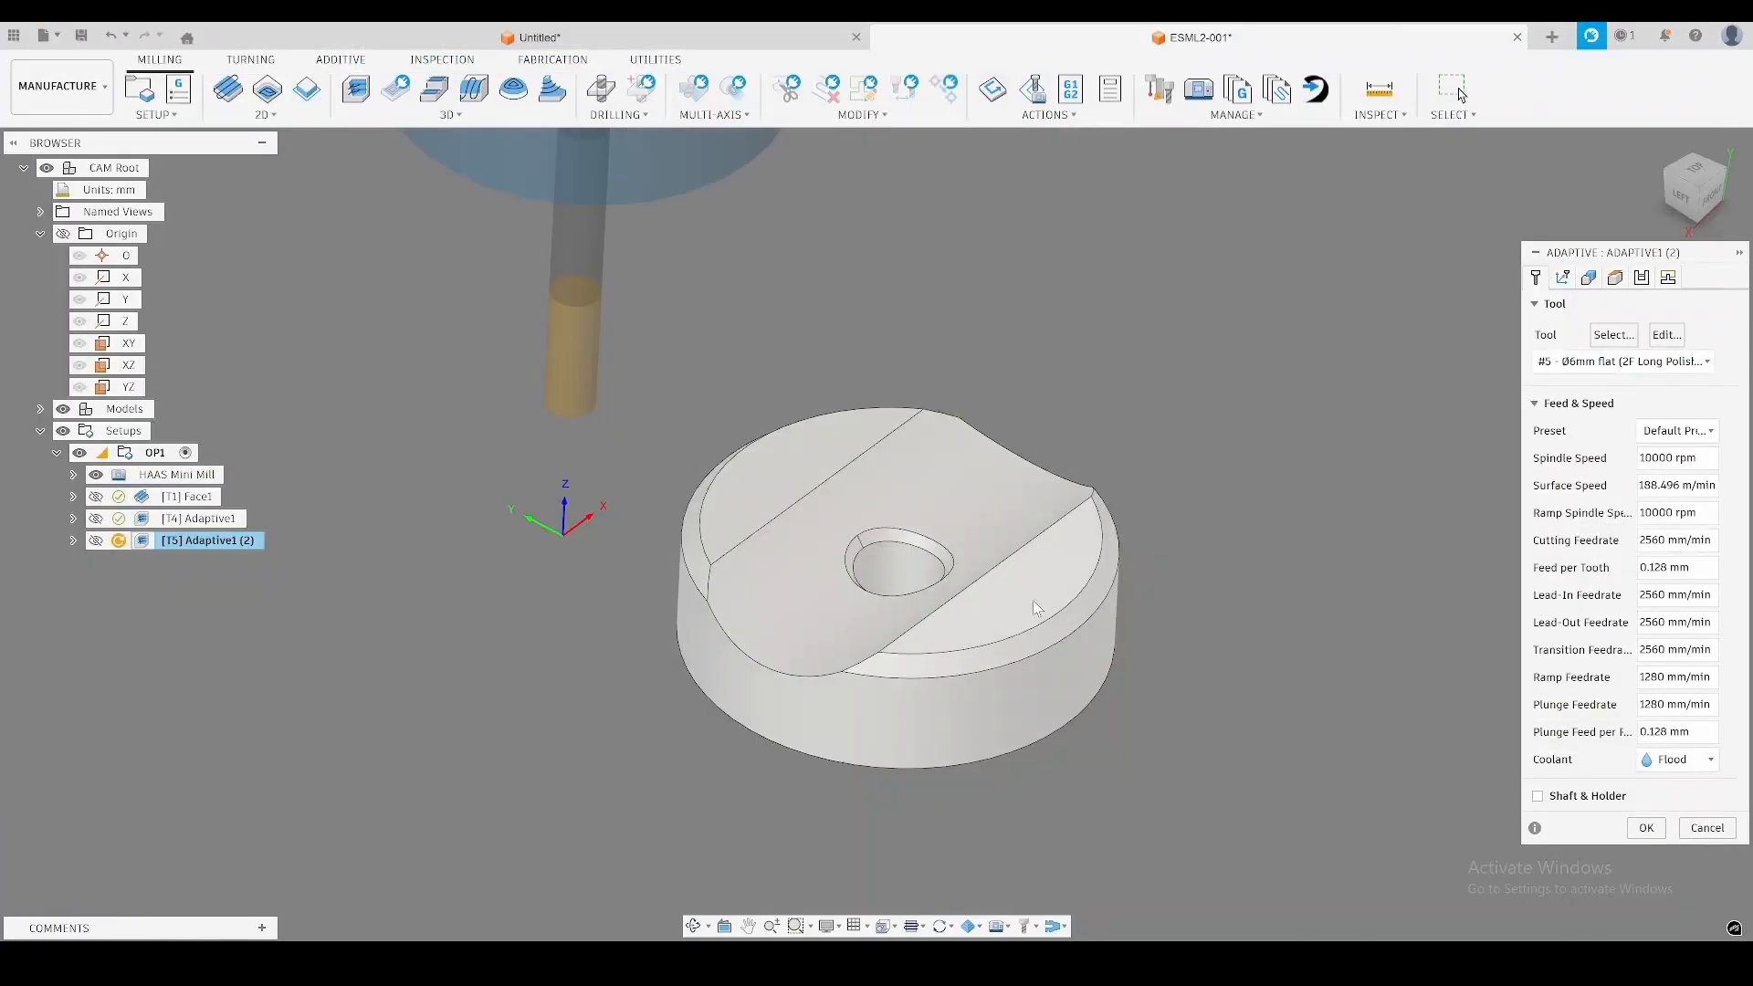
click(1642, 278)
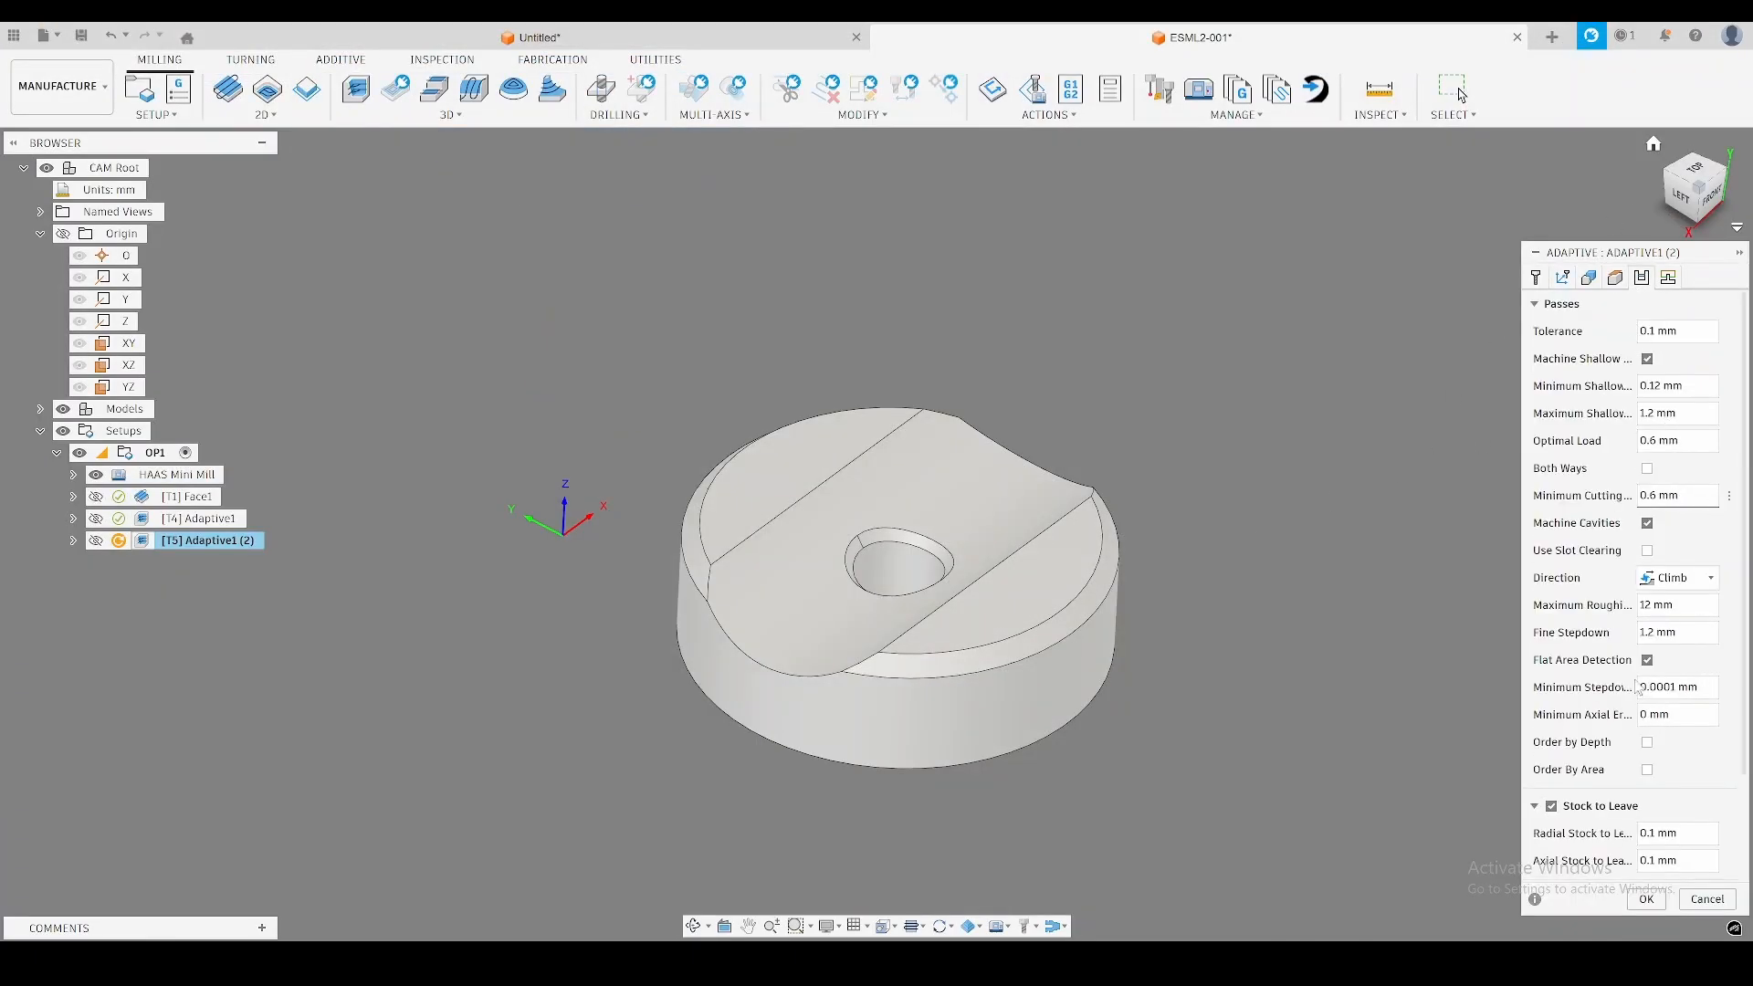
click(1646, 900)
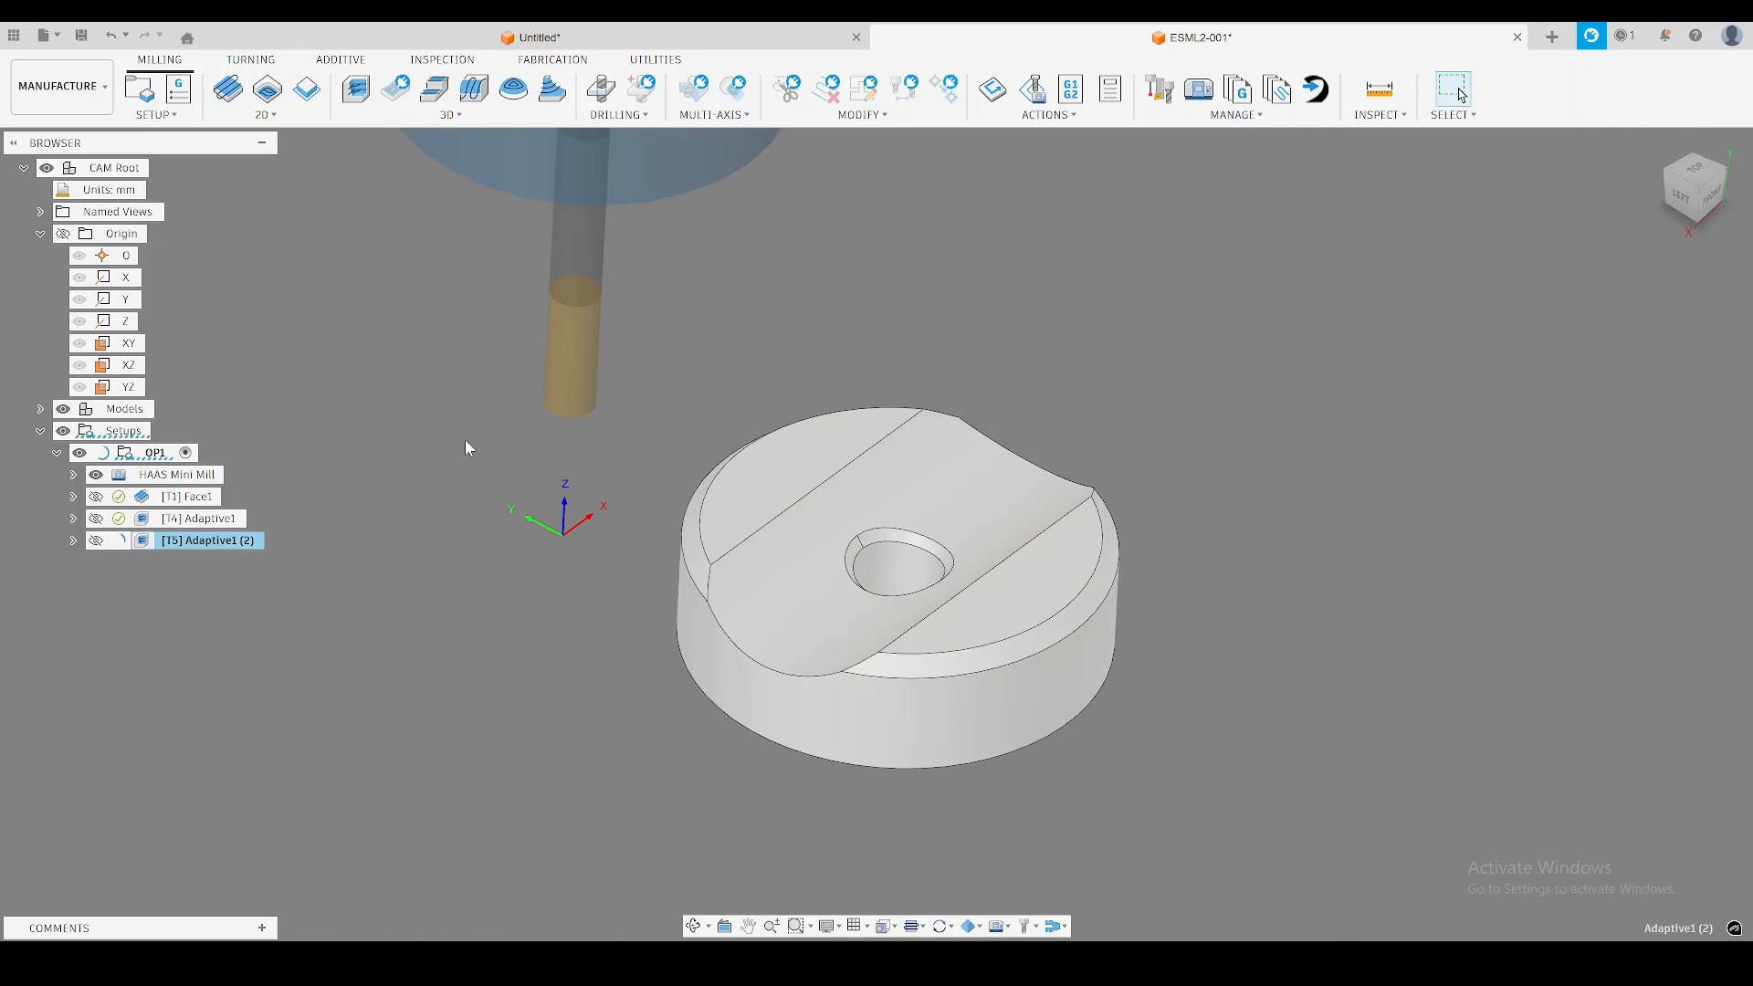
Examine the toolpaths and remaining stock of the face operation and both adaptive operations.
click(191, 497)
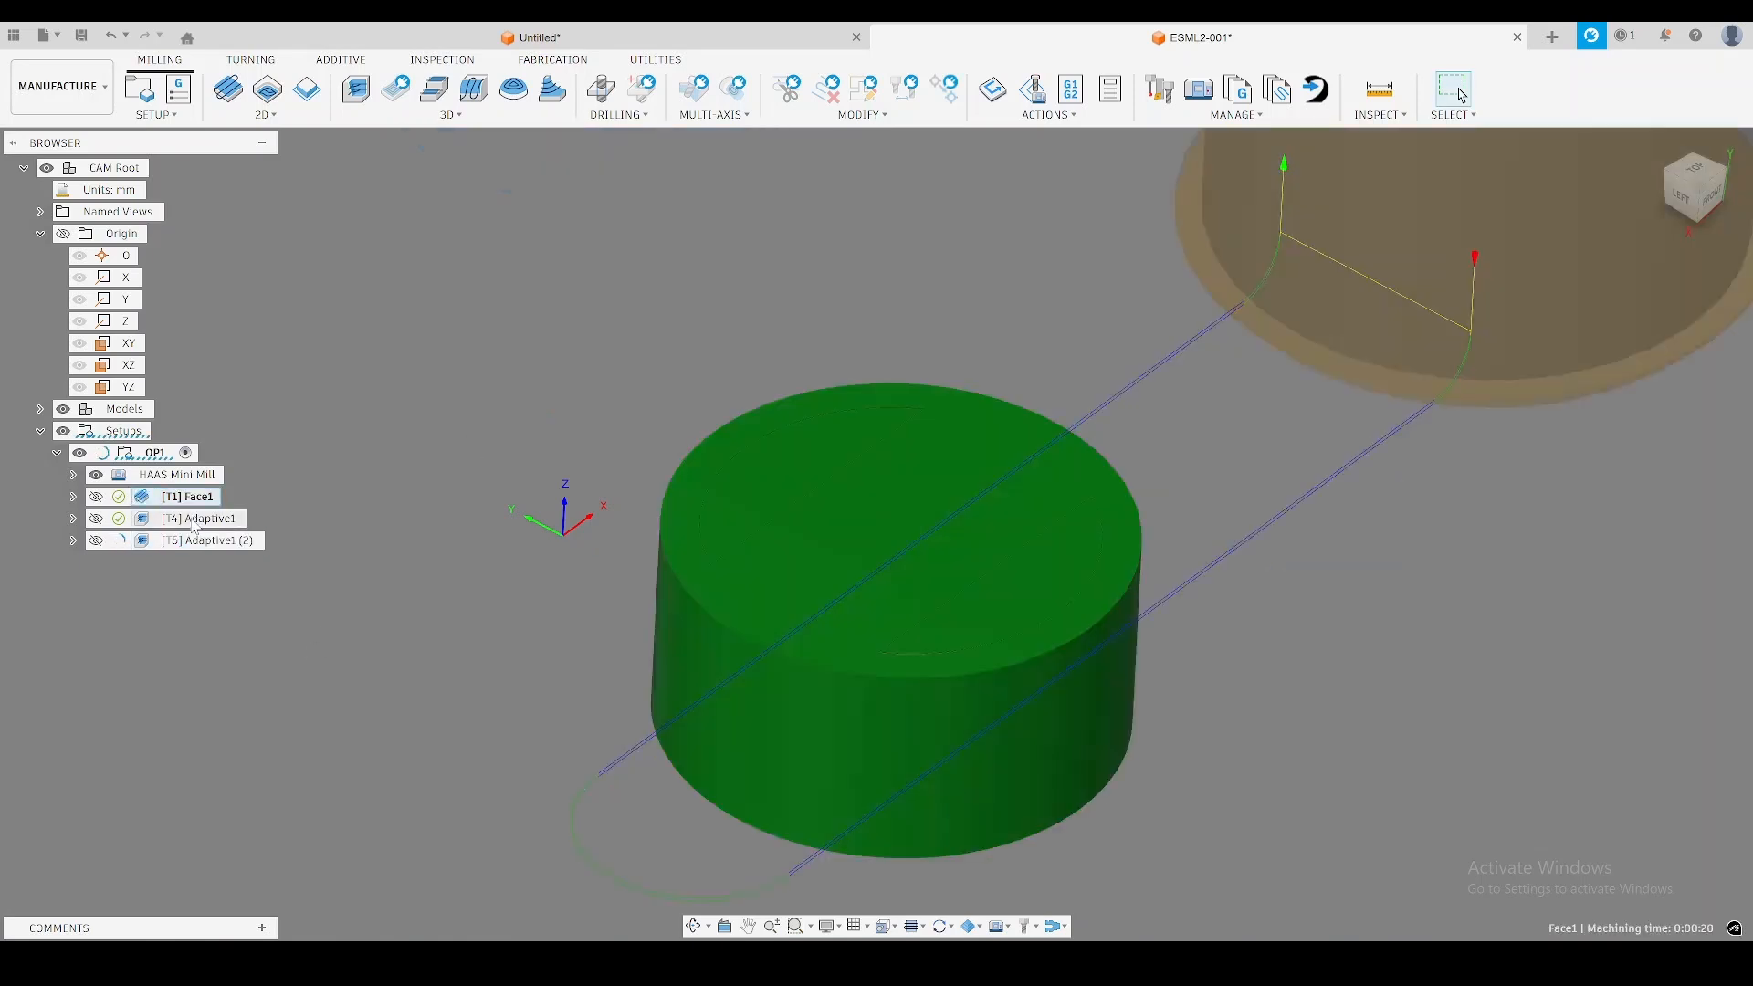
click(195, 520)
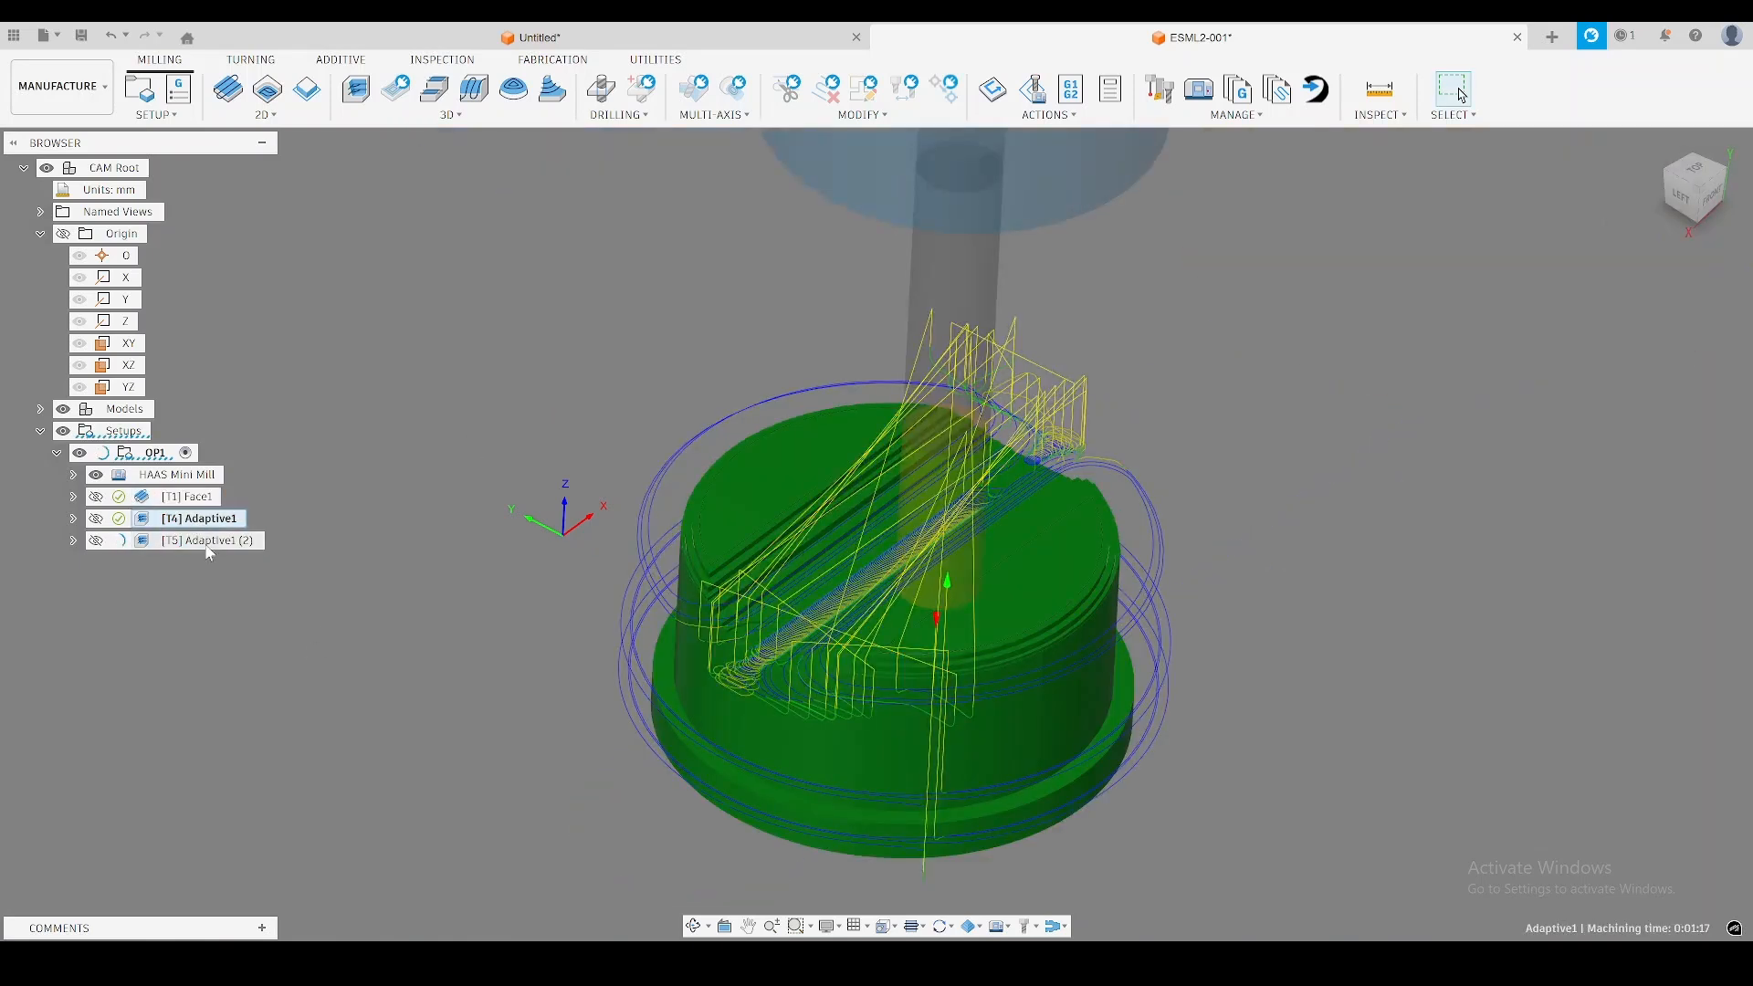
click(208, 540)
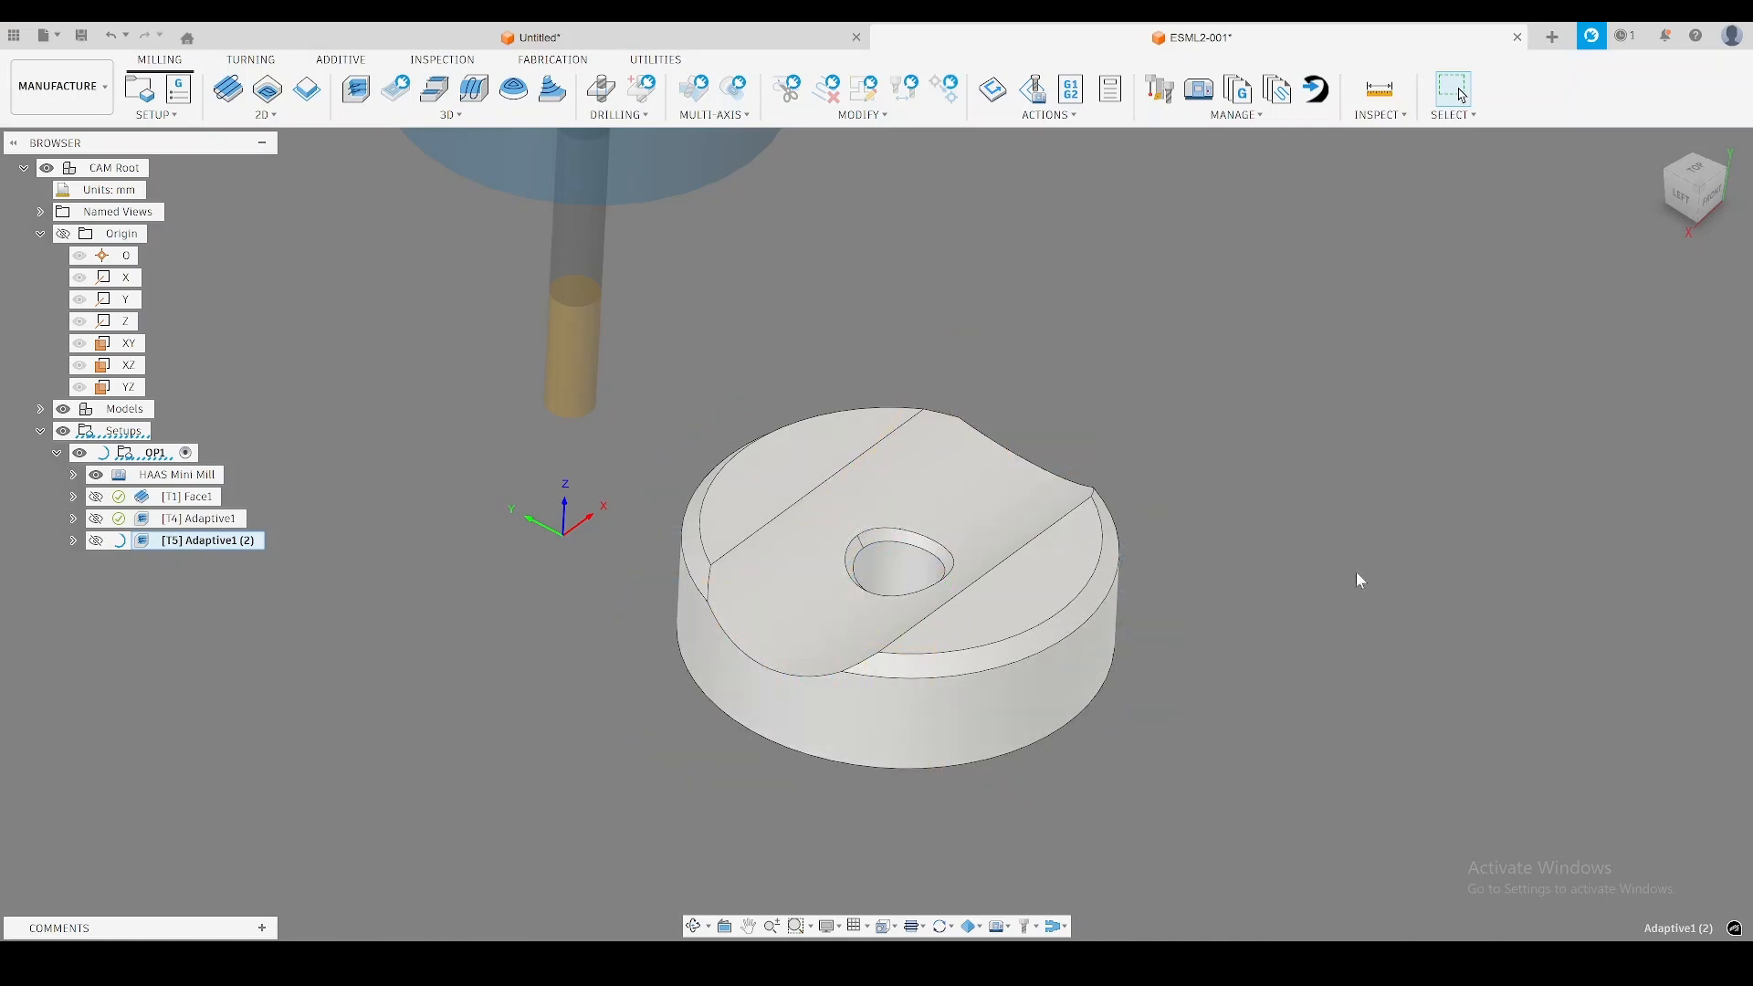
scroll(1137, 579, up, 3)
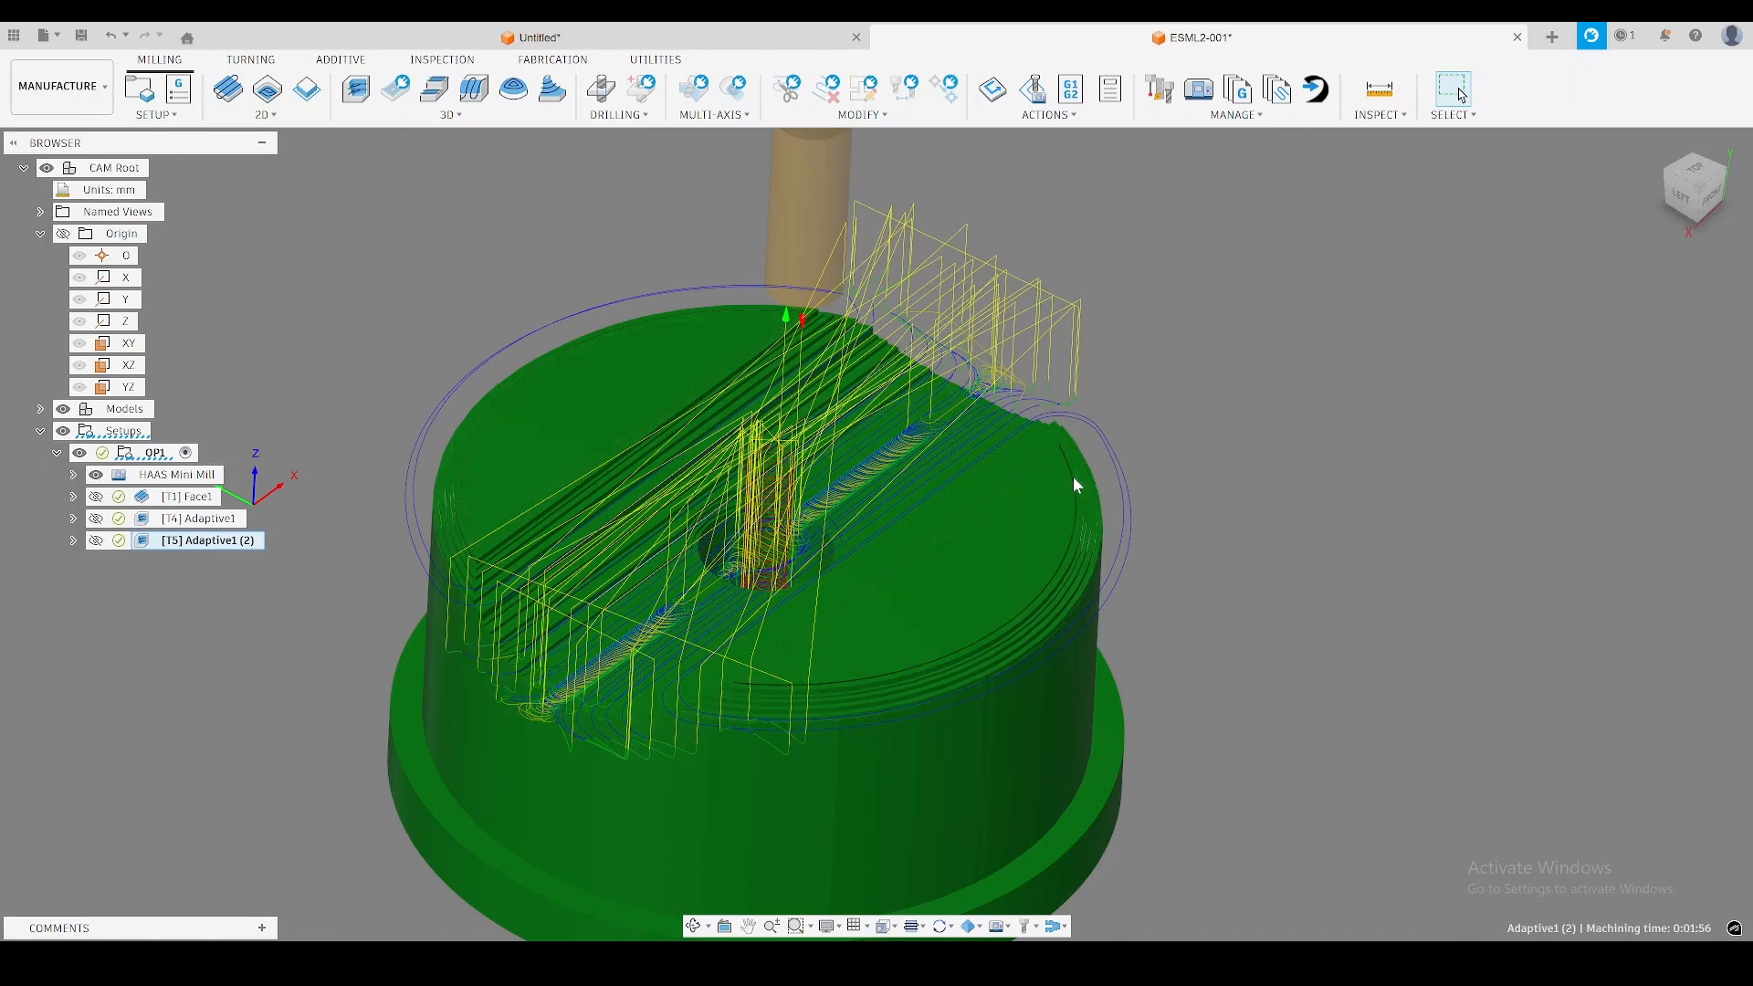
middle_drag(1187, 433, 1127, 462)
click(187, 497)
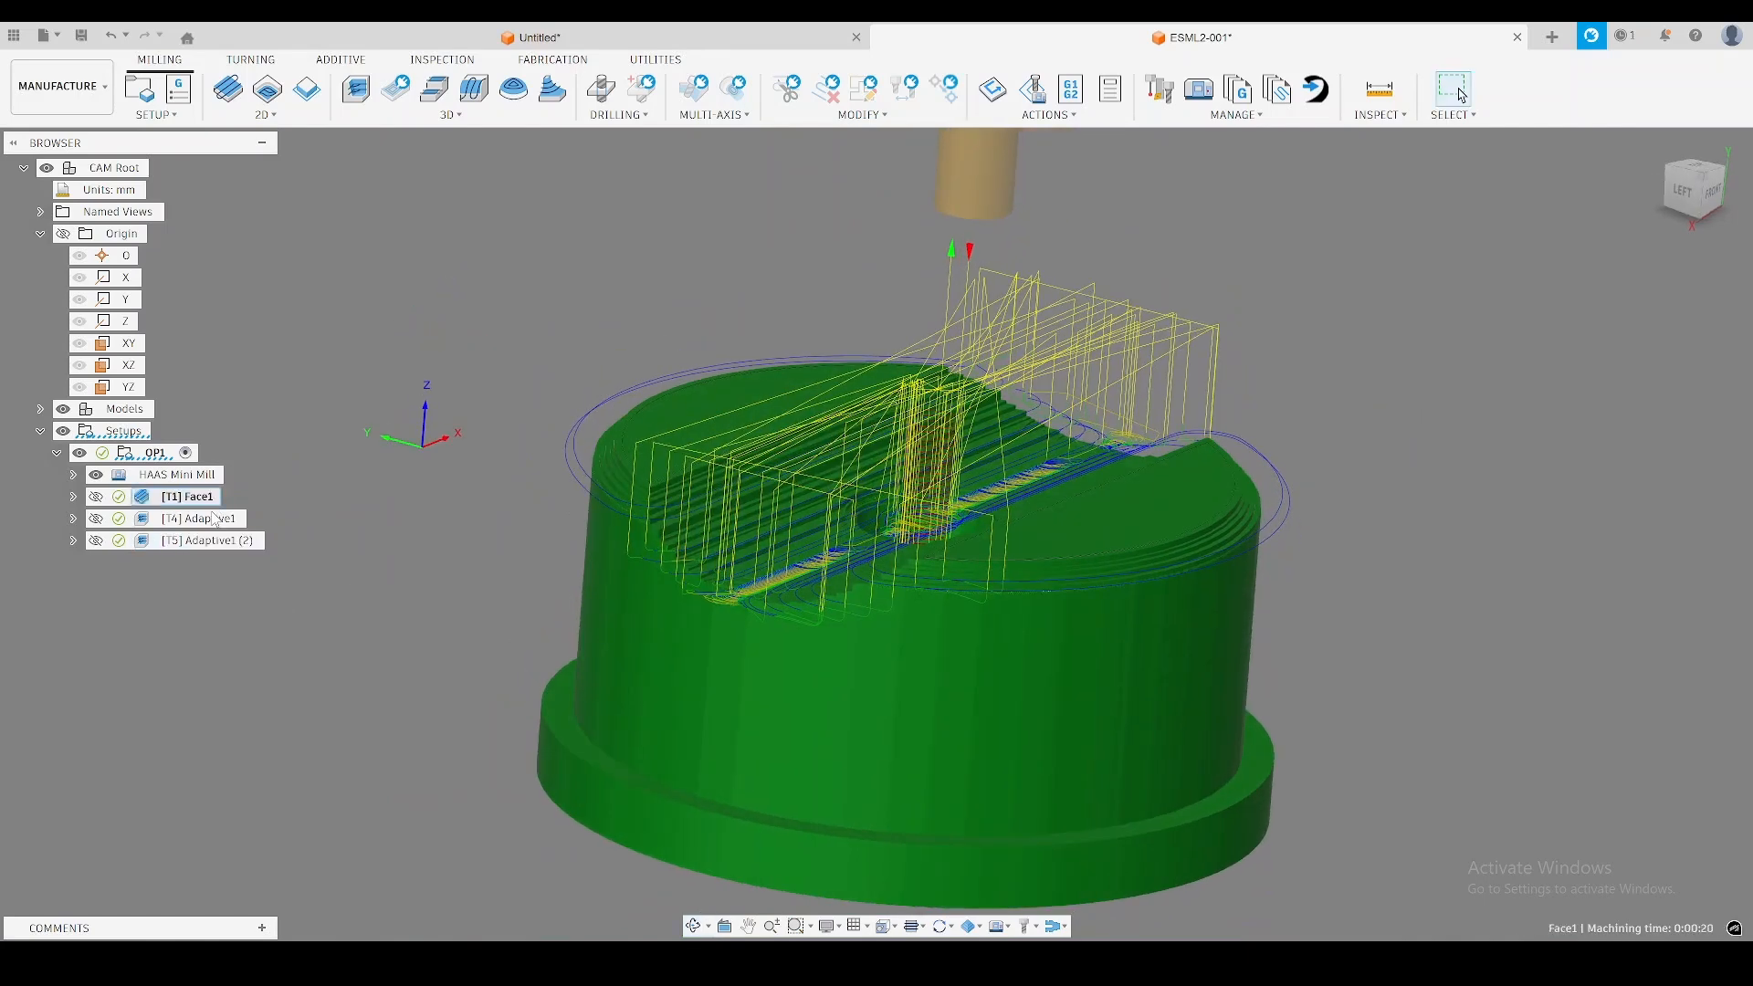
Enable cutting both ways in the first Adaptive operation, change its maximum stay-down distance and regenerate it.
click(199, 518)
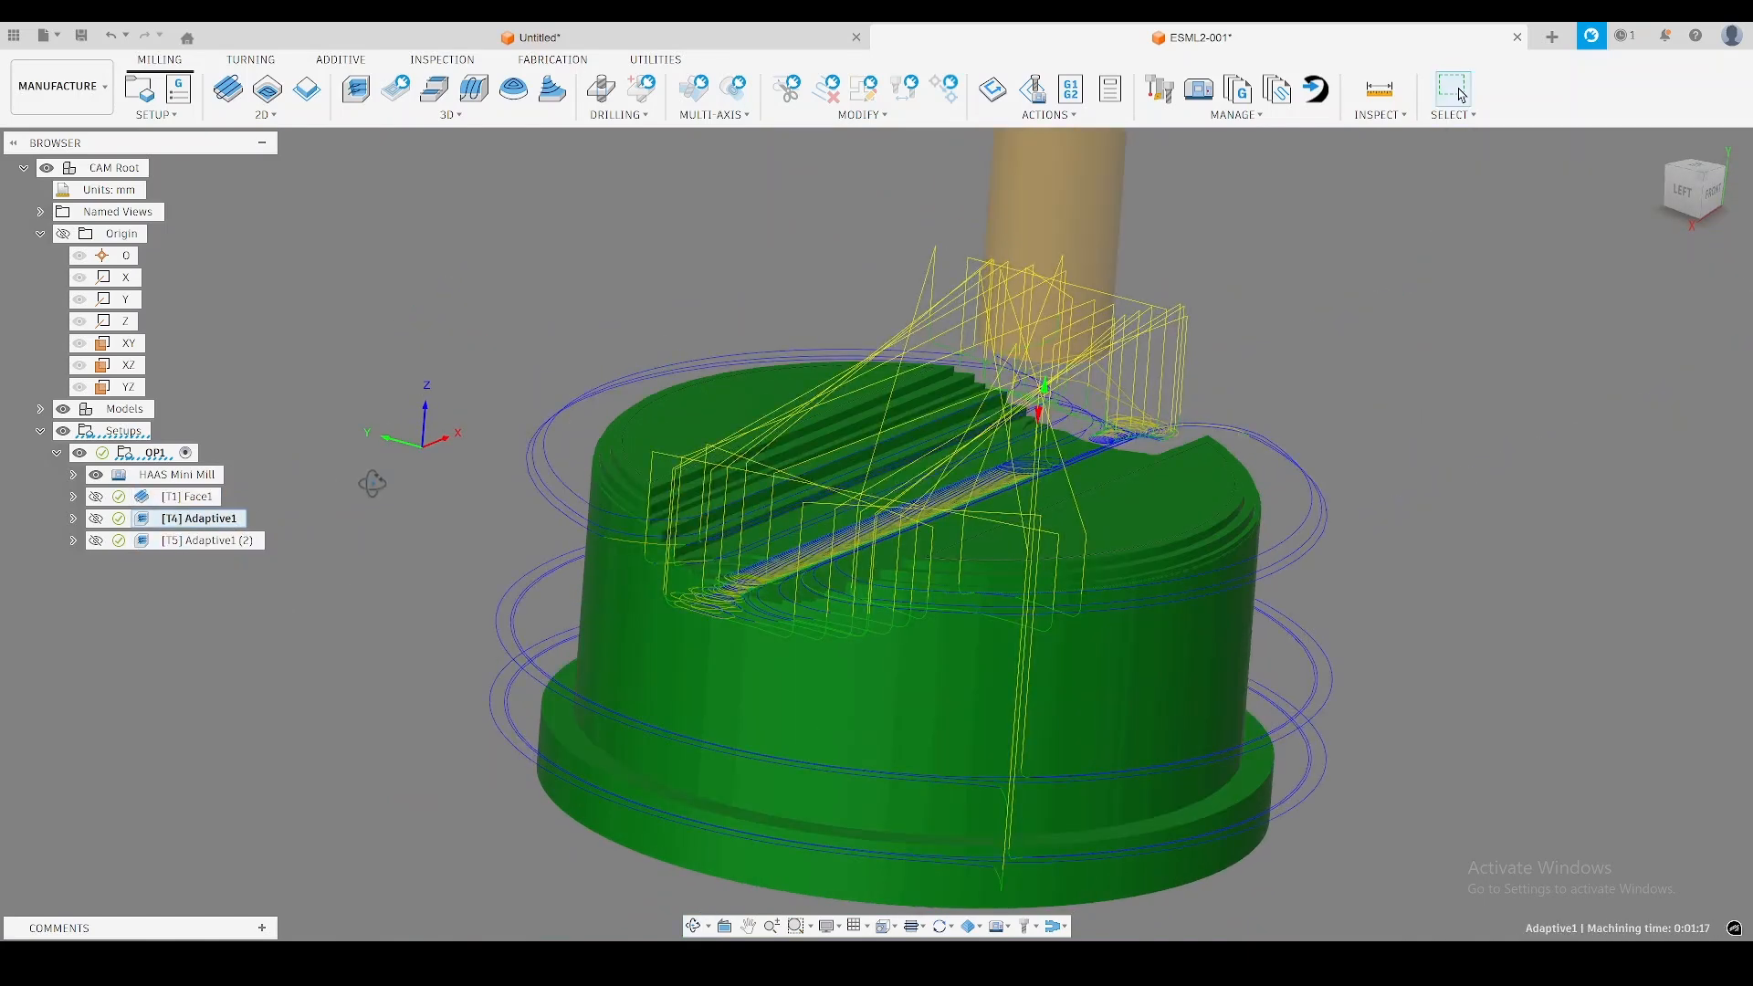
right_click(216, 522)
key(Escape)
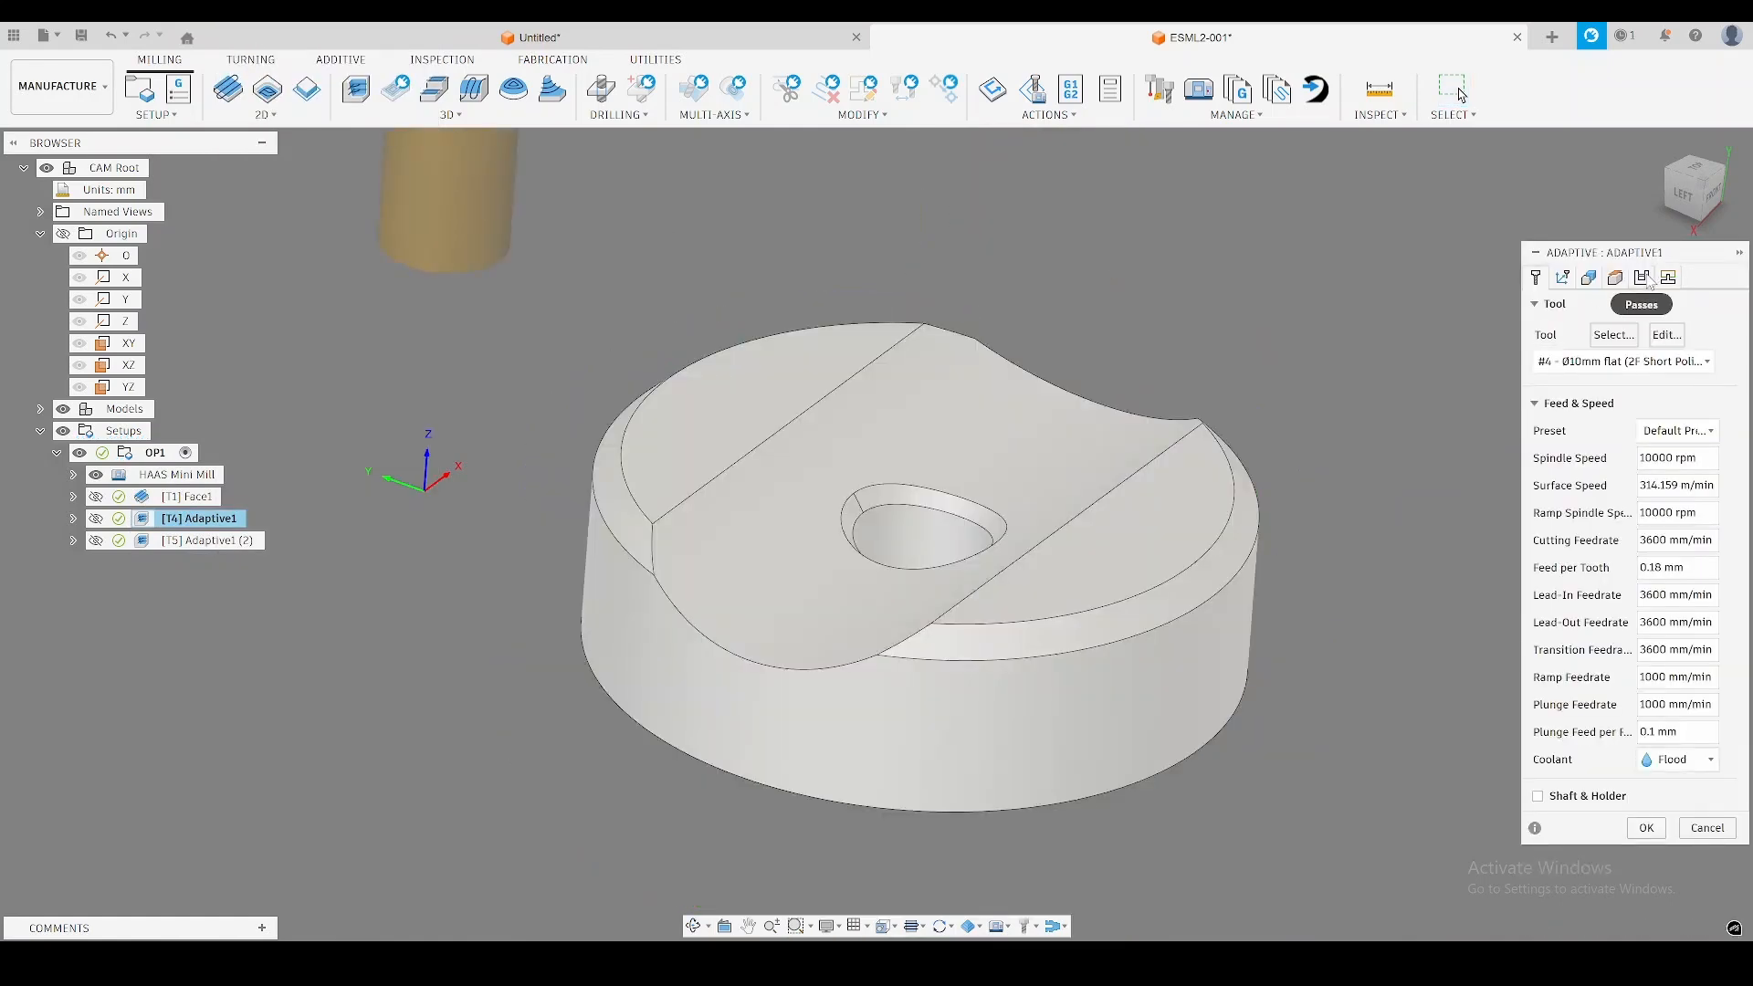
click(1642, 278)
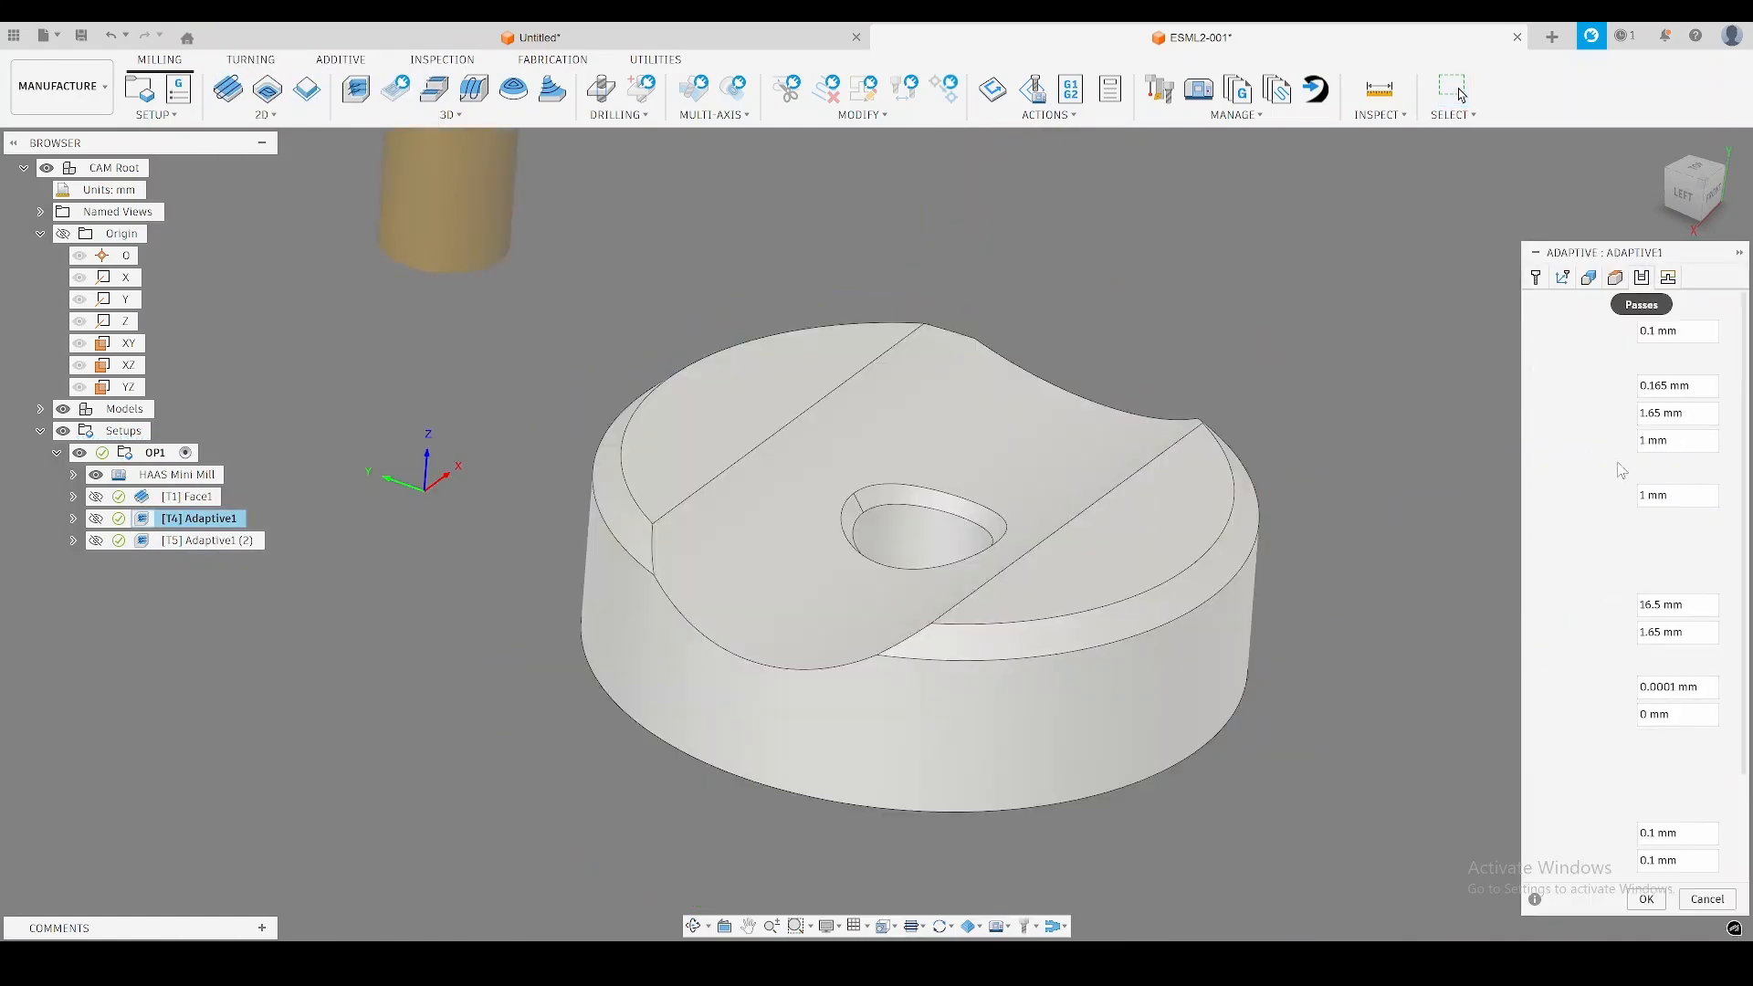
click(1648, 468)
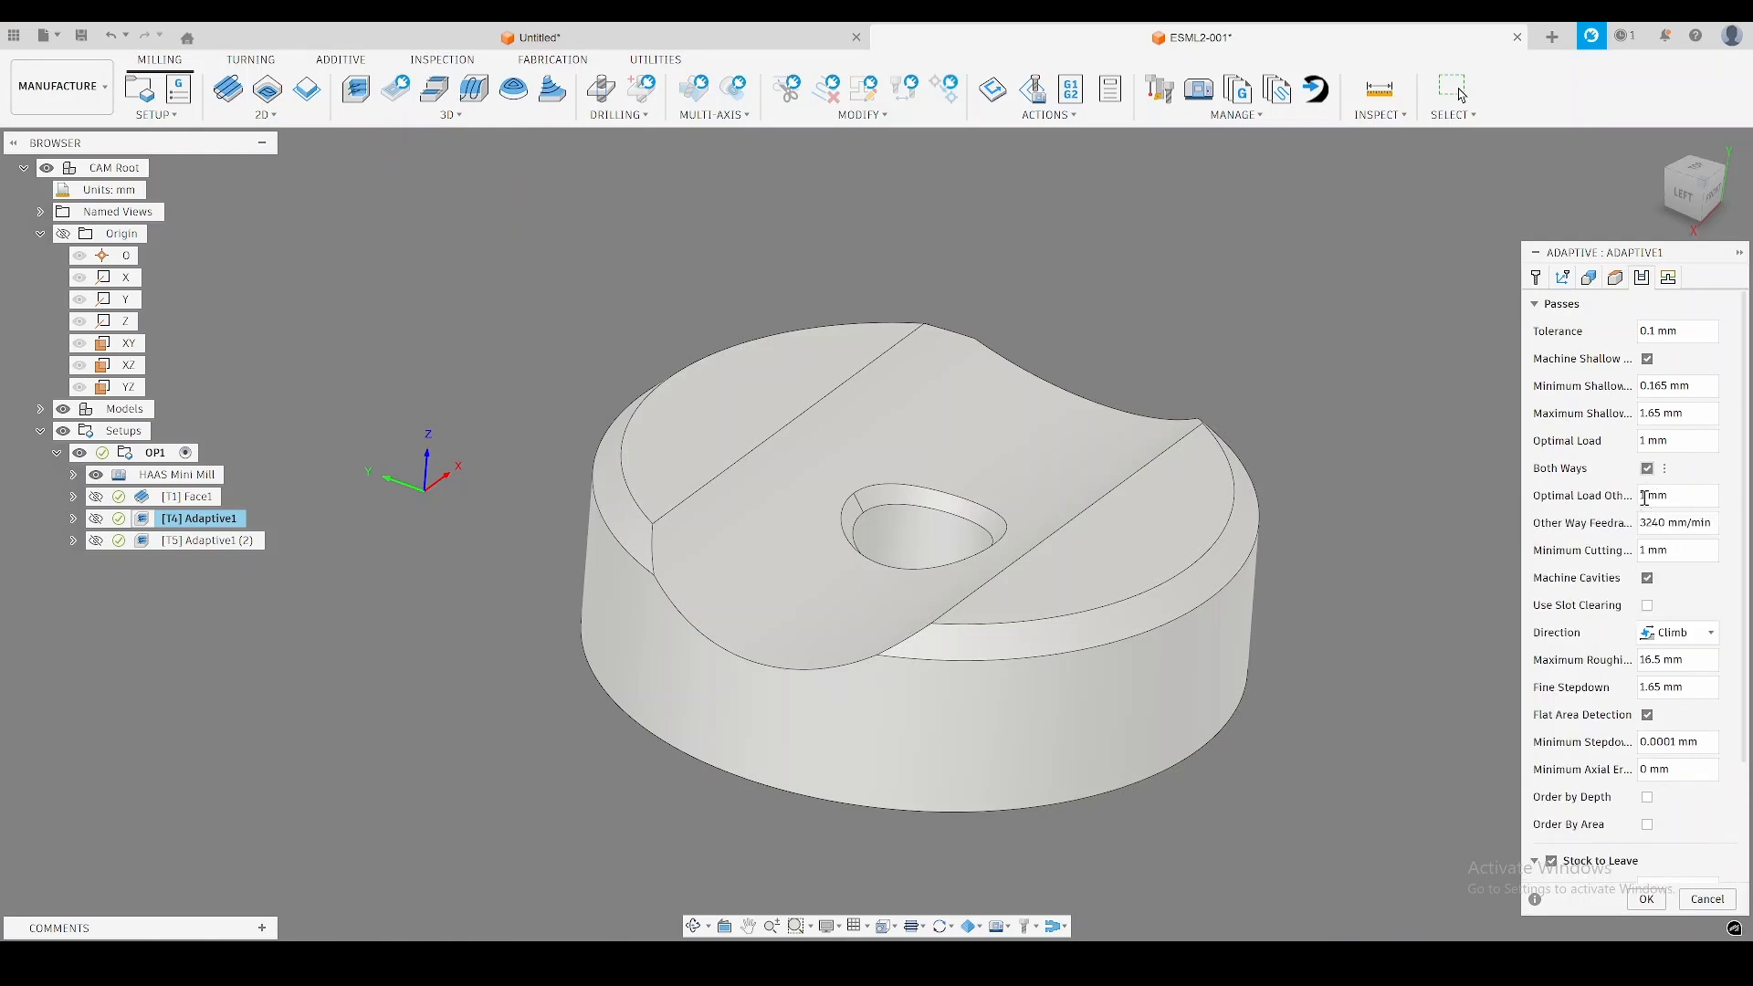
click(1668, 277)
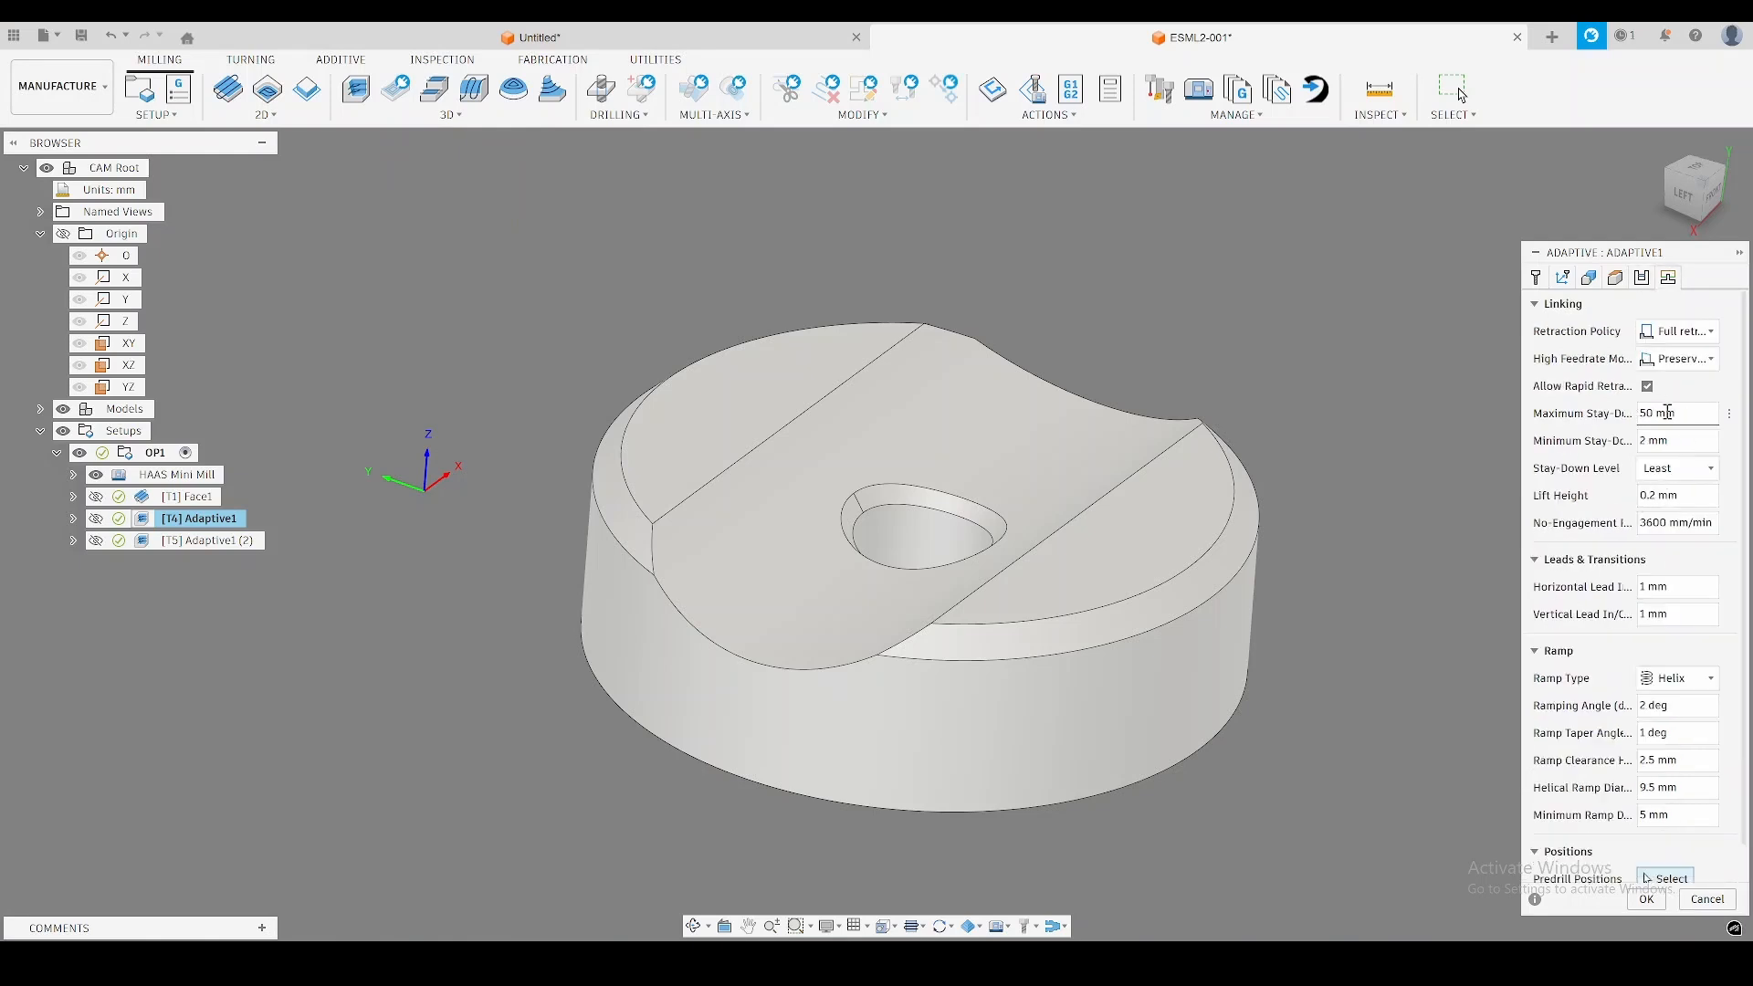
click(1700, 416)
key(BackSpace)
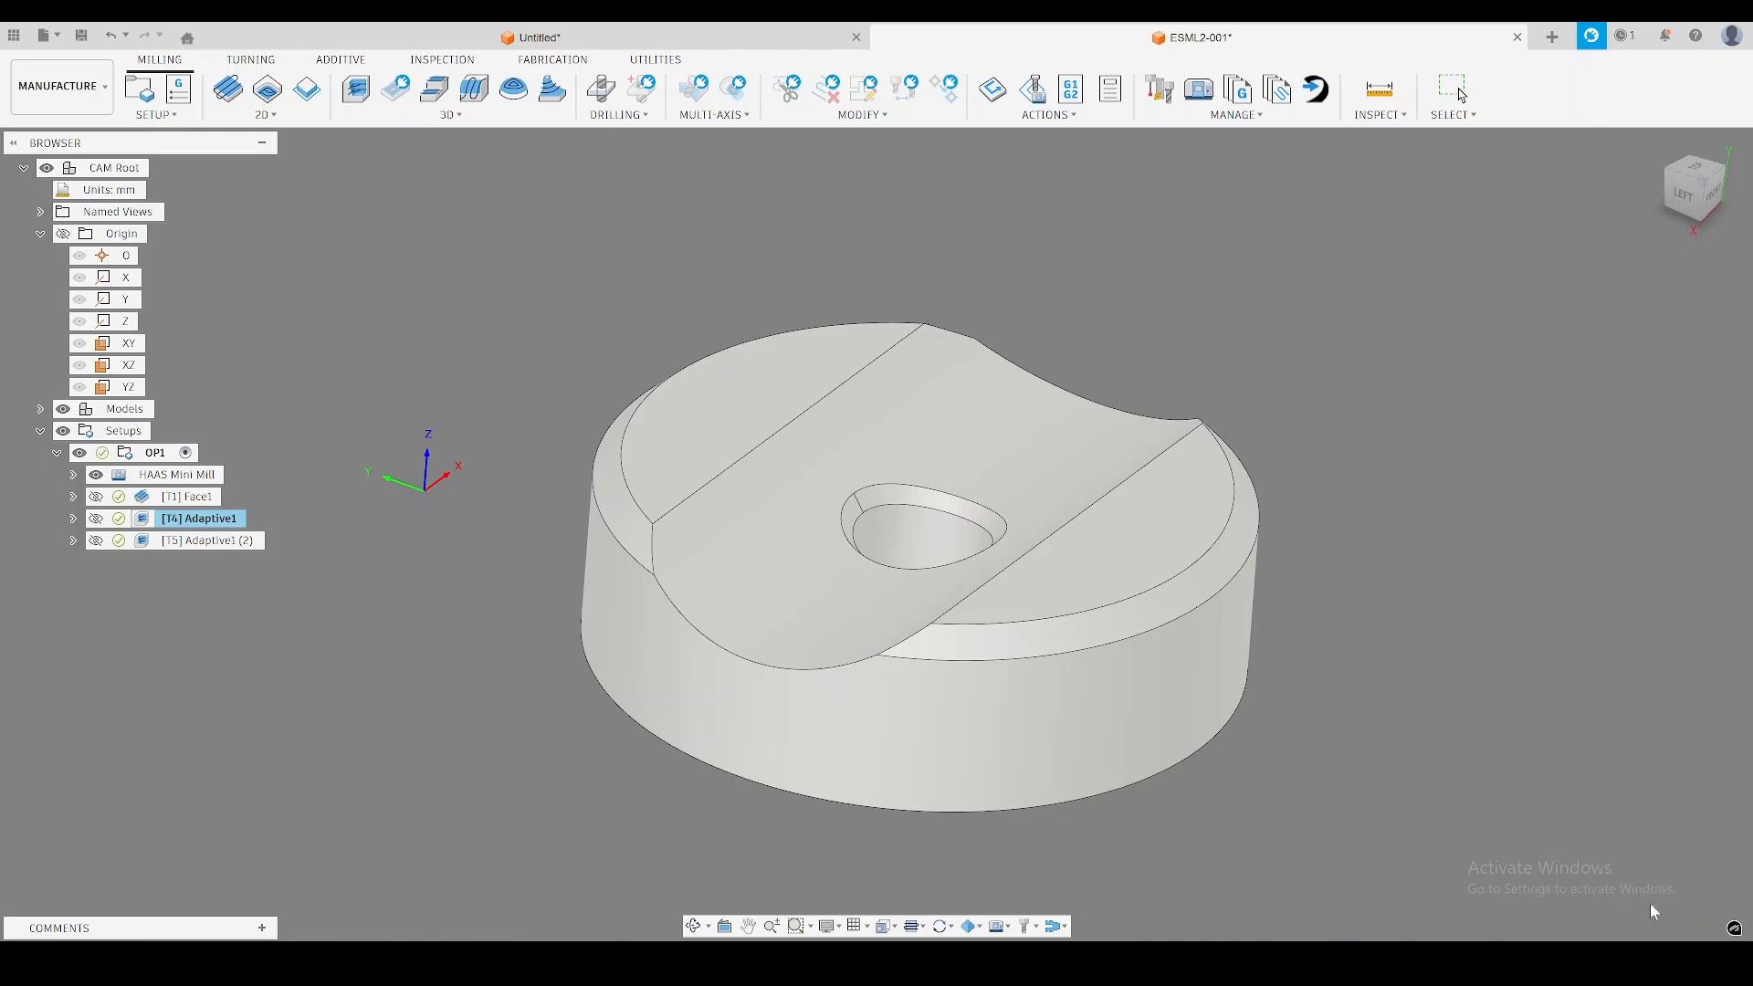
click(1647, 900)
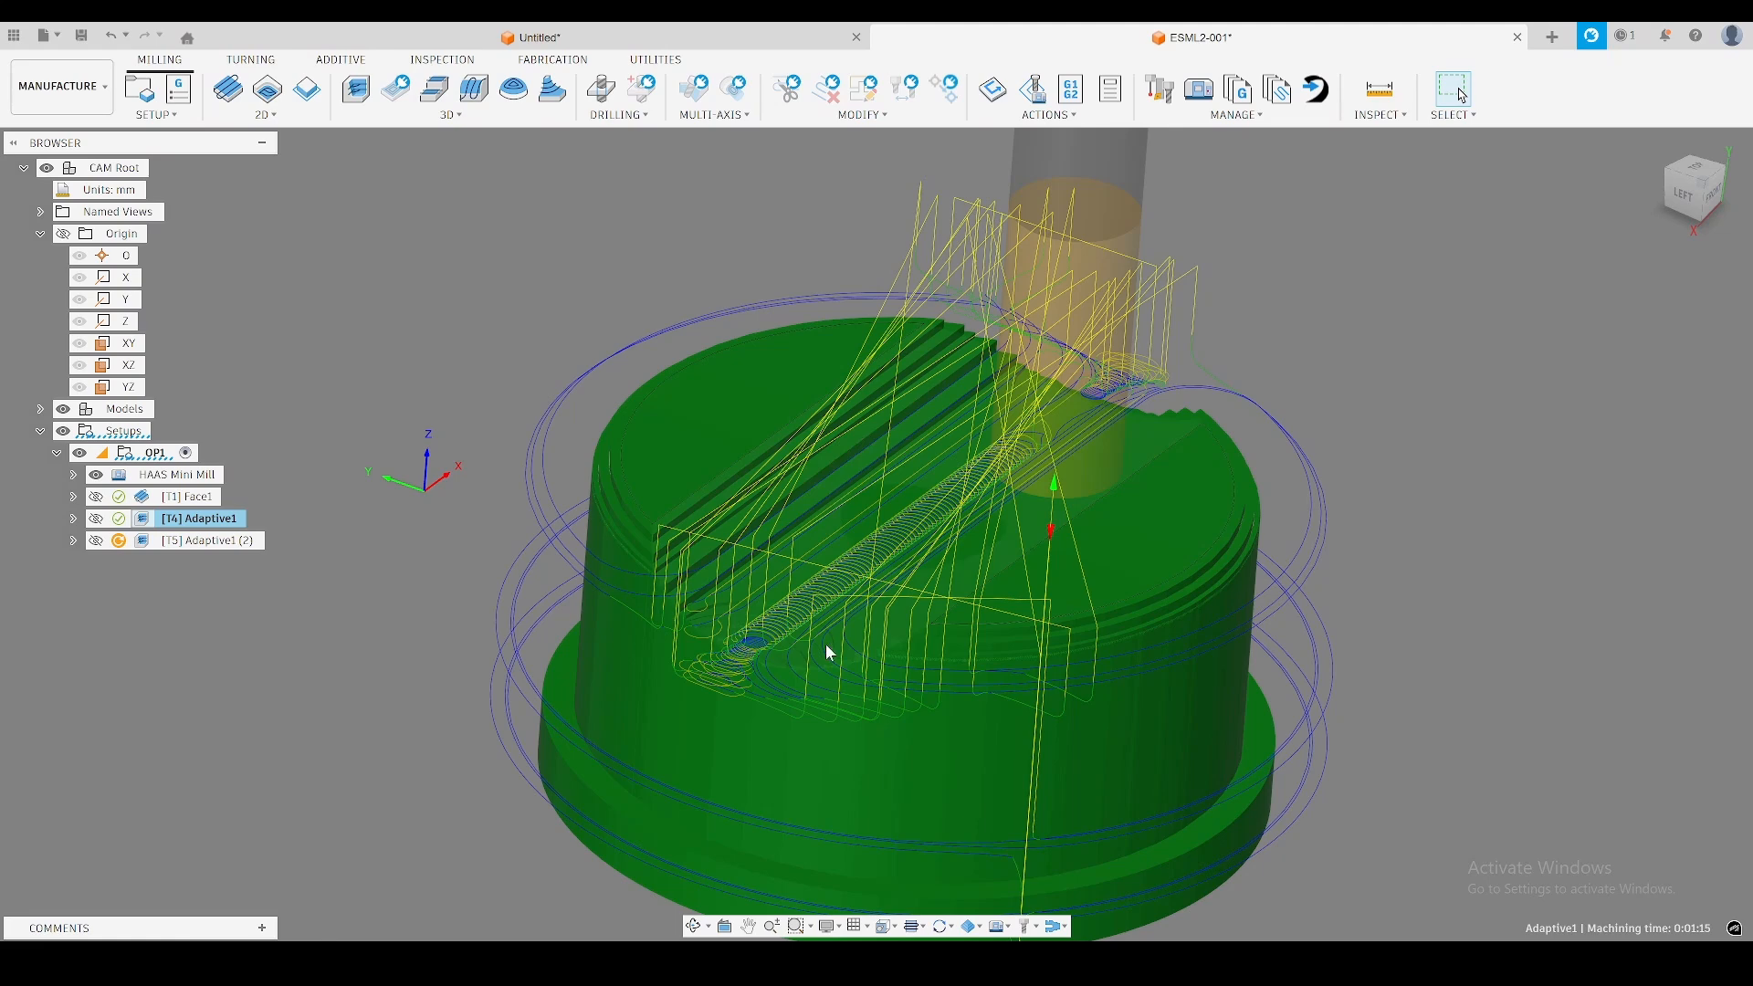
Enable cutting both ways in the second Adaptive operation, set its maximum stay-down distance to 1000 mm and regenerate it.
click(200, 541)
right_click(194, 541)
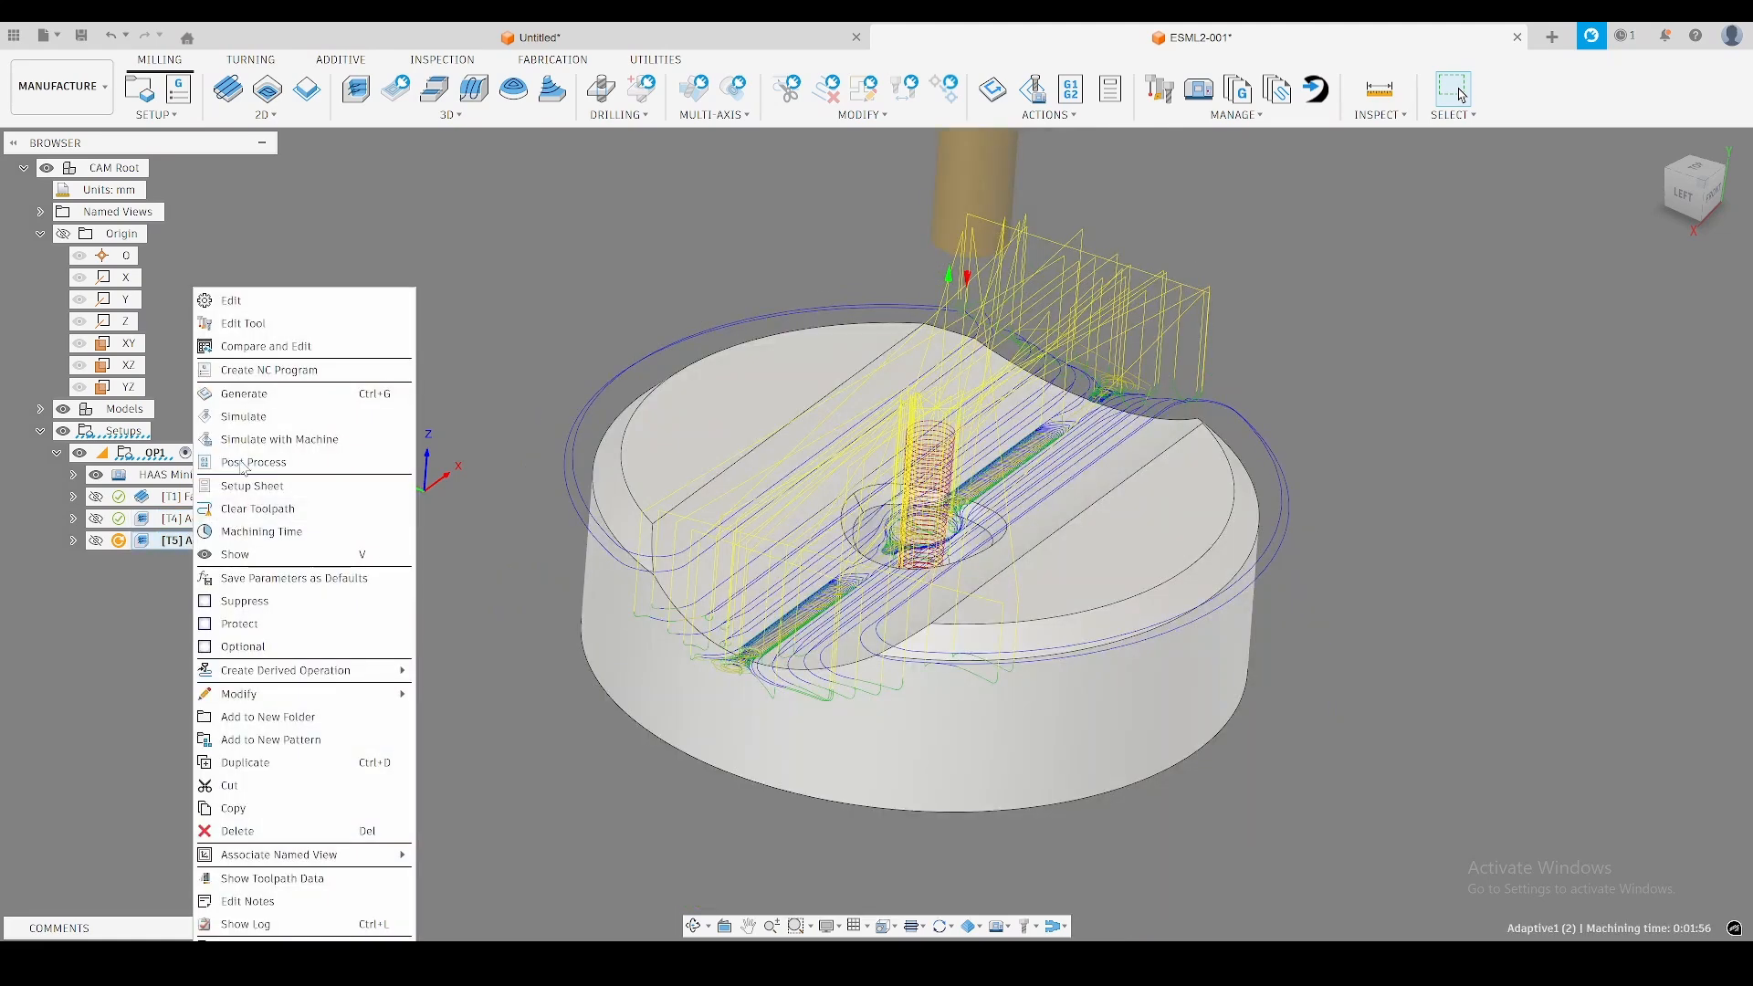
click(254, 299)
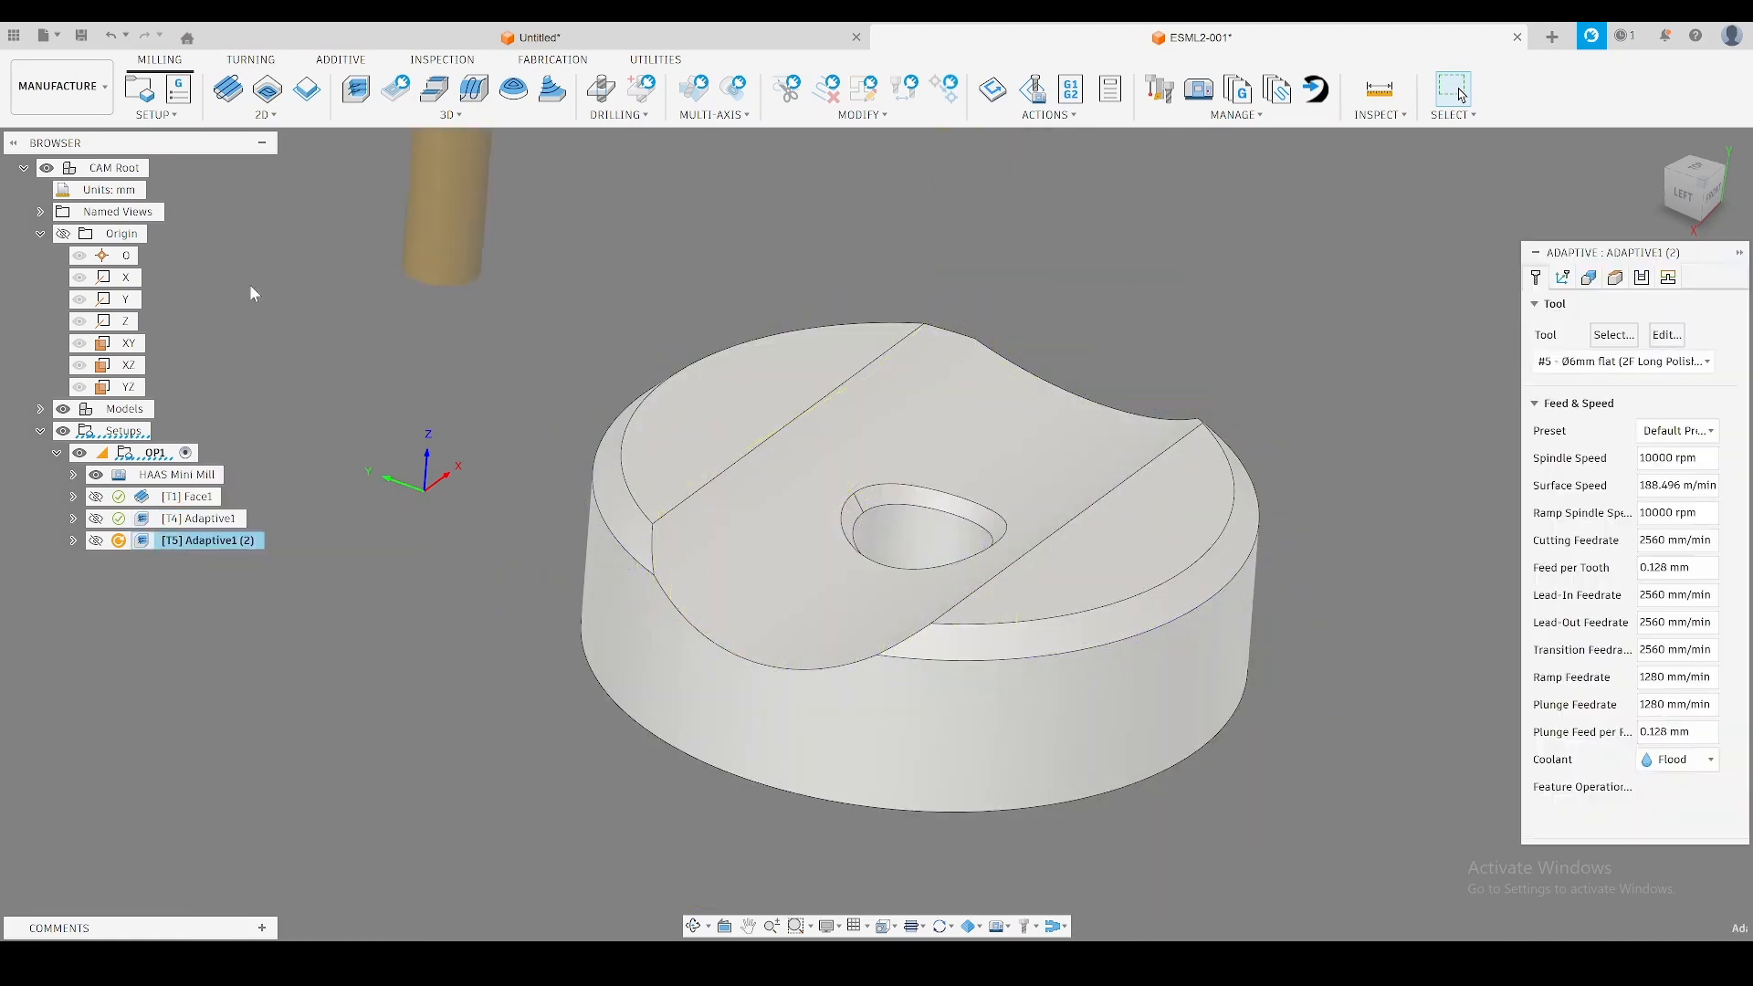
click(1667, 278)
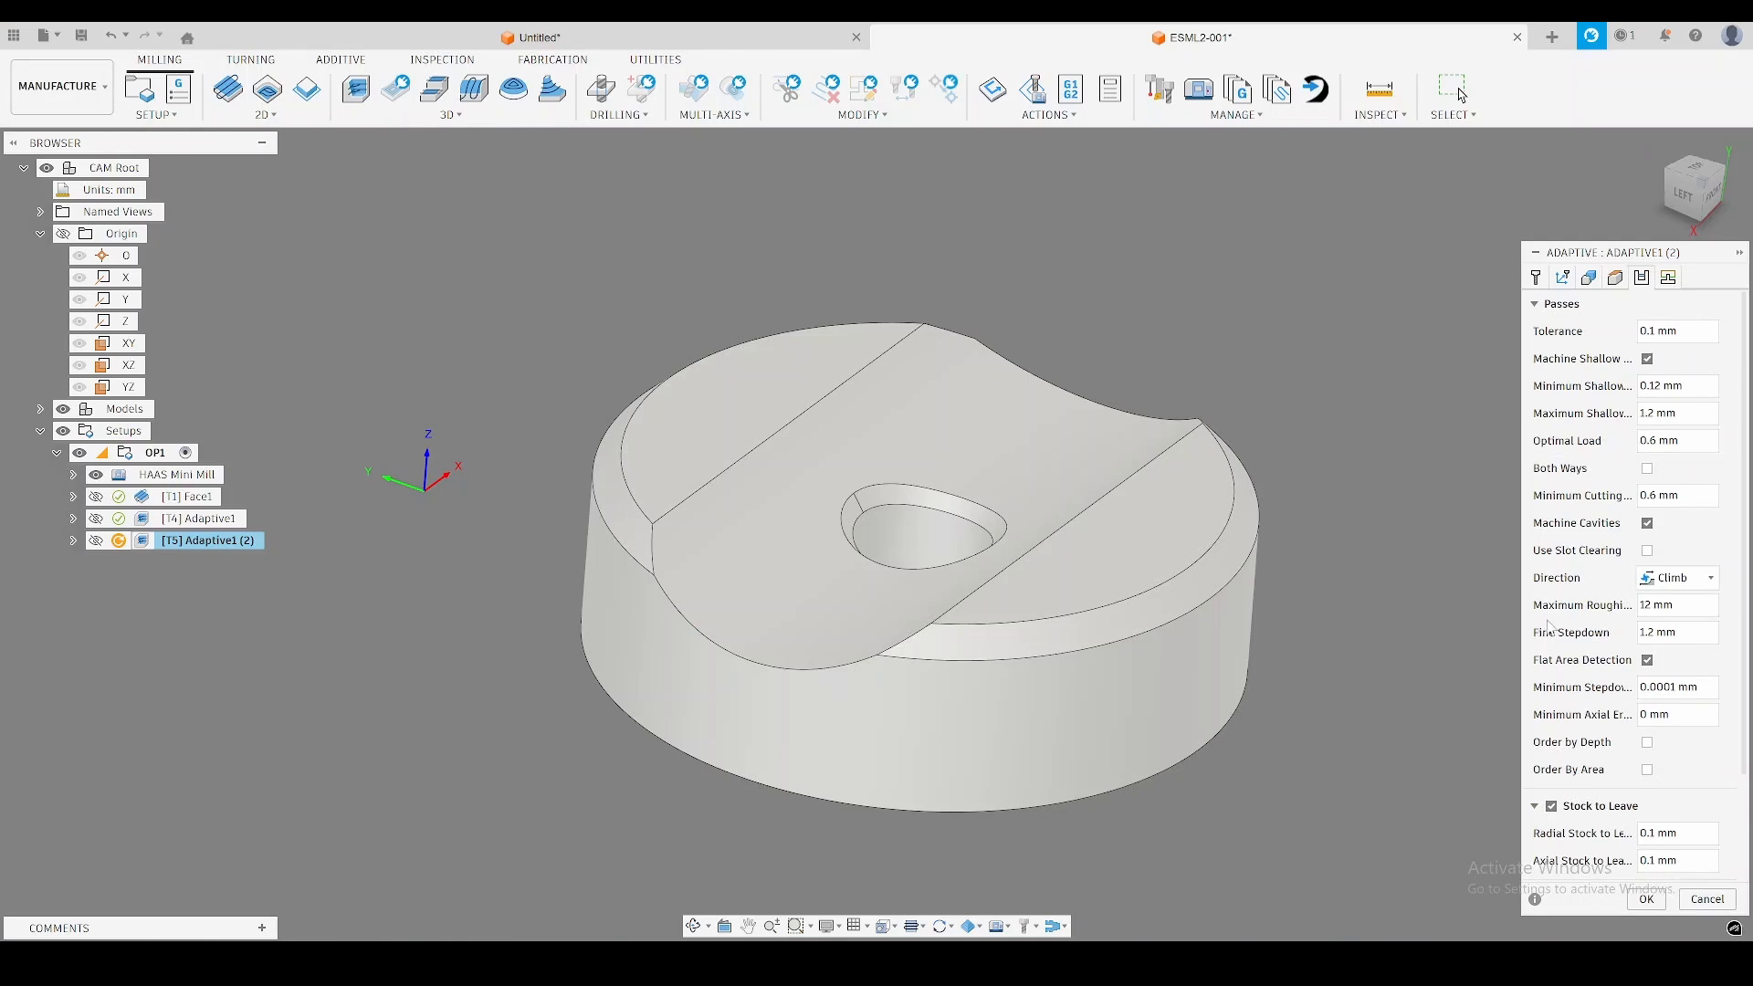
click(1648, 469)
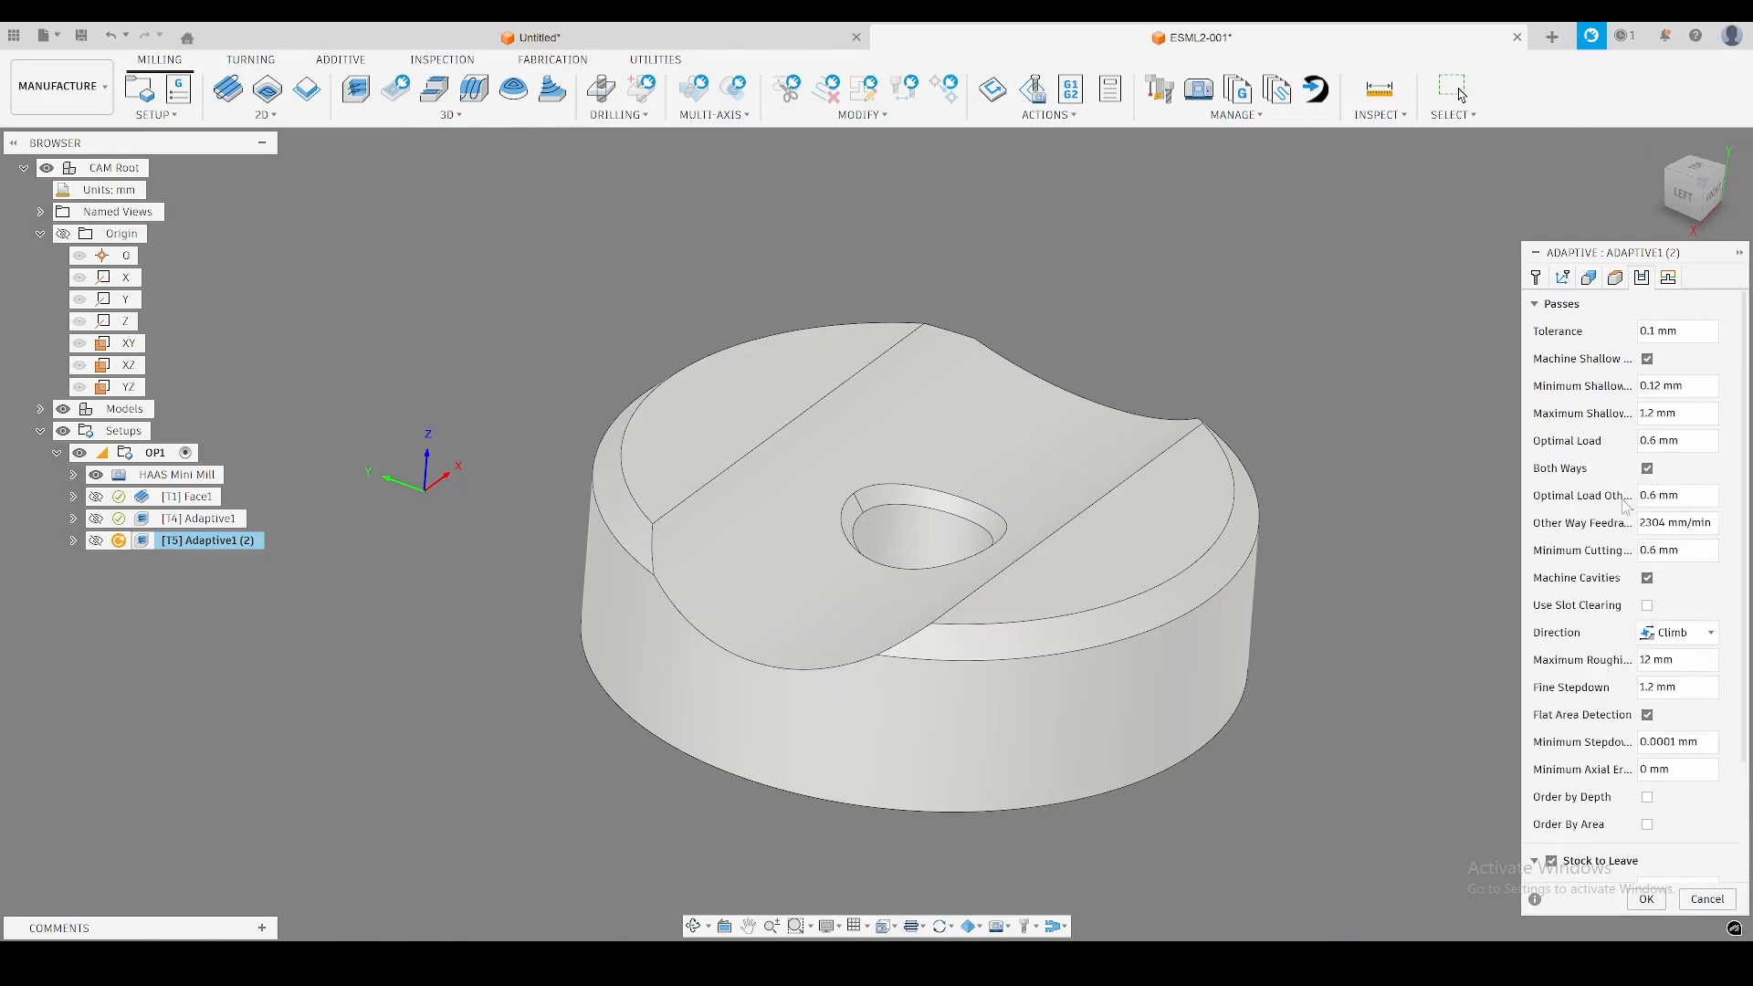
click(1670, 280)
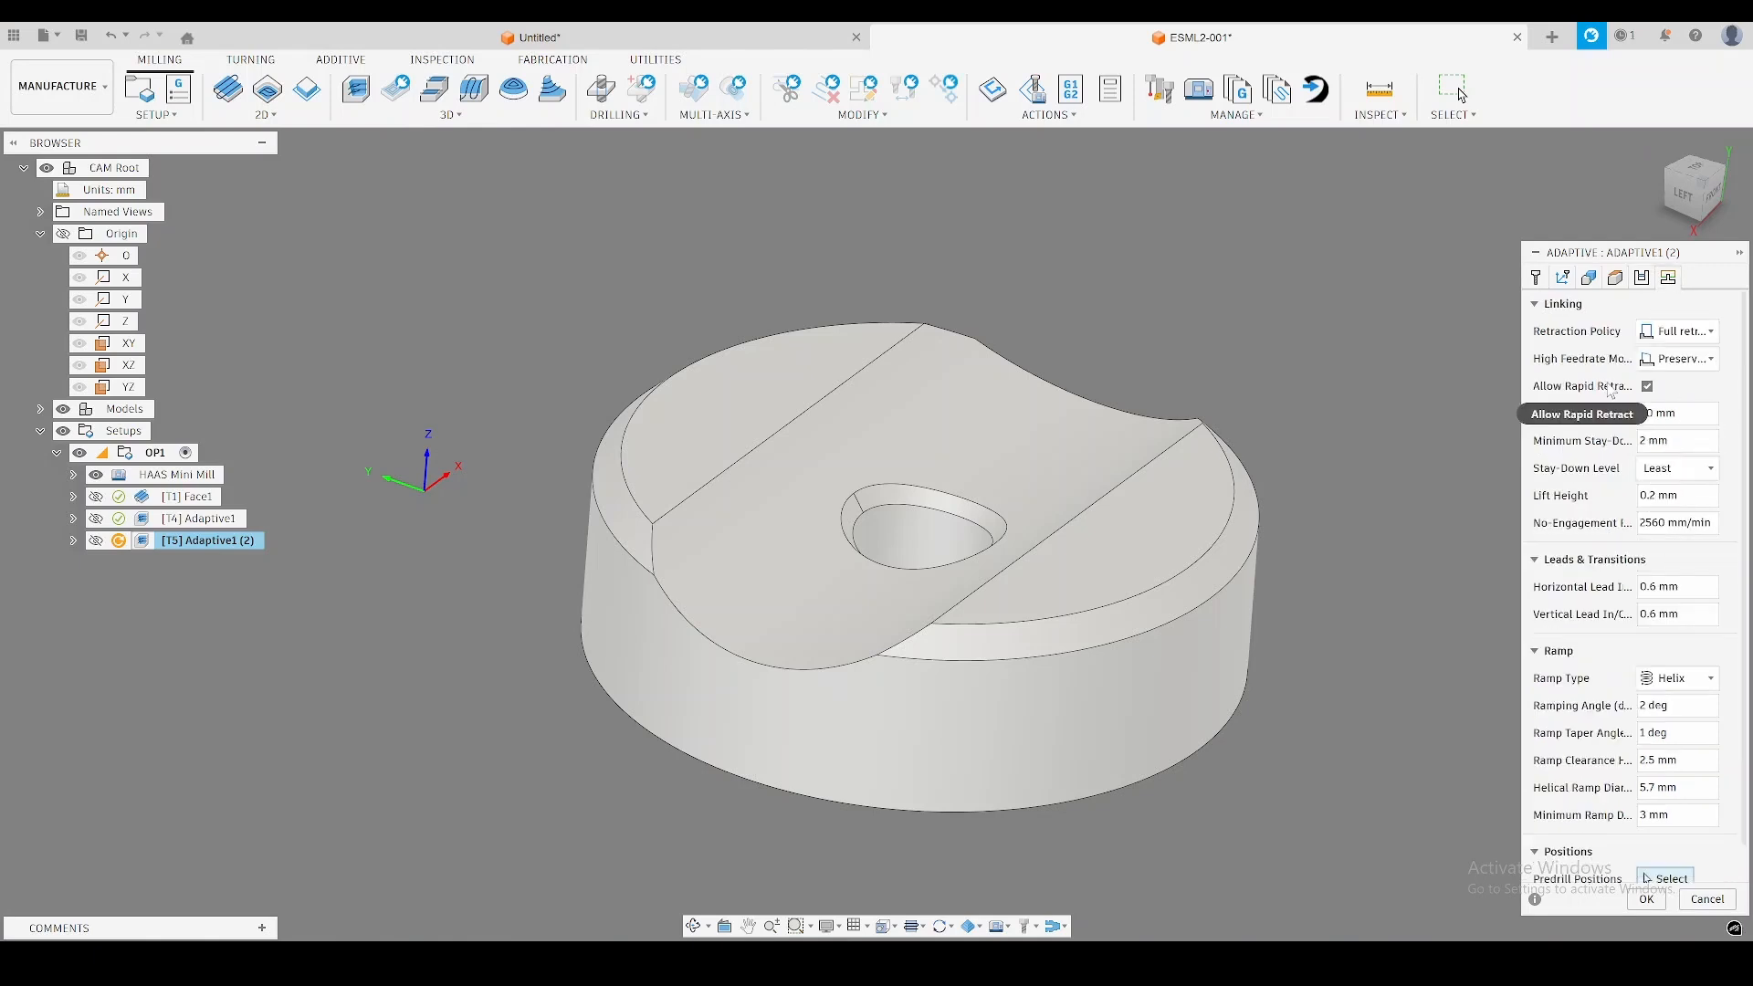
click(1689, 415)
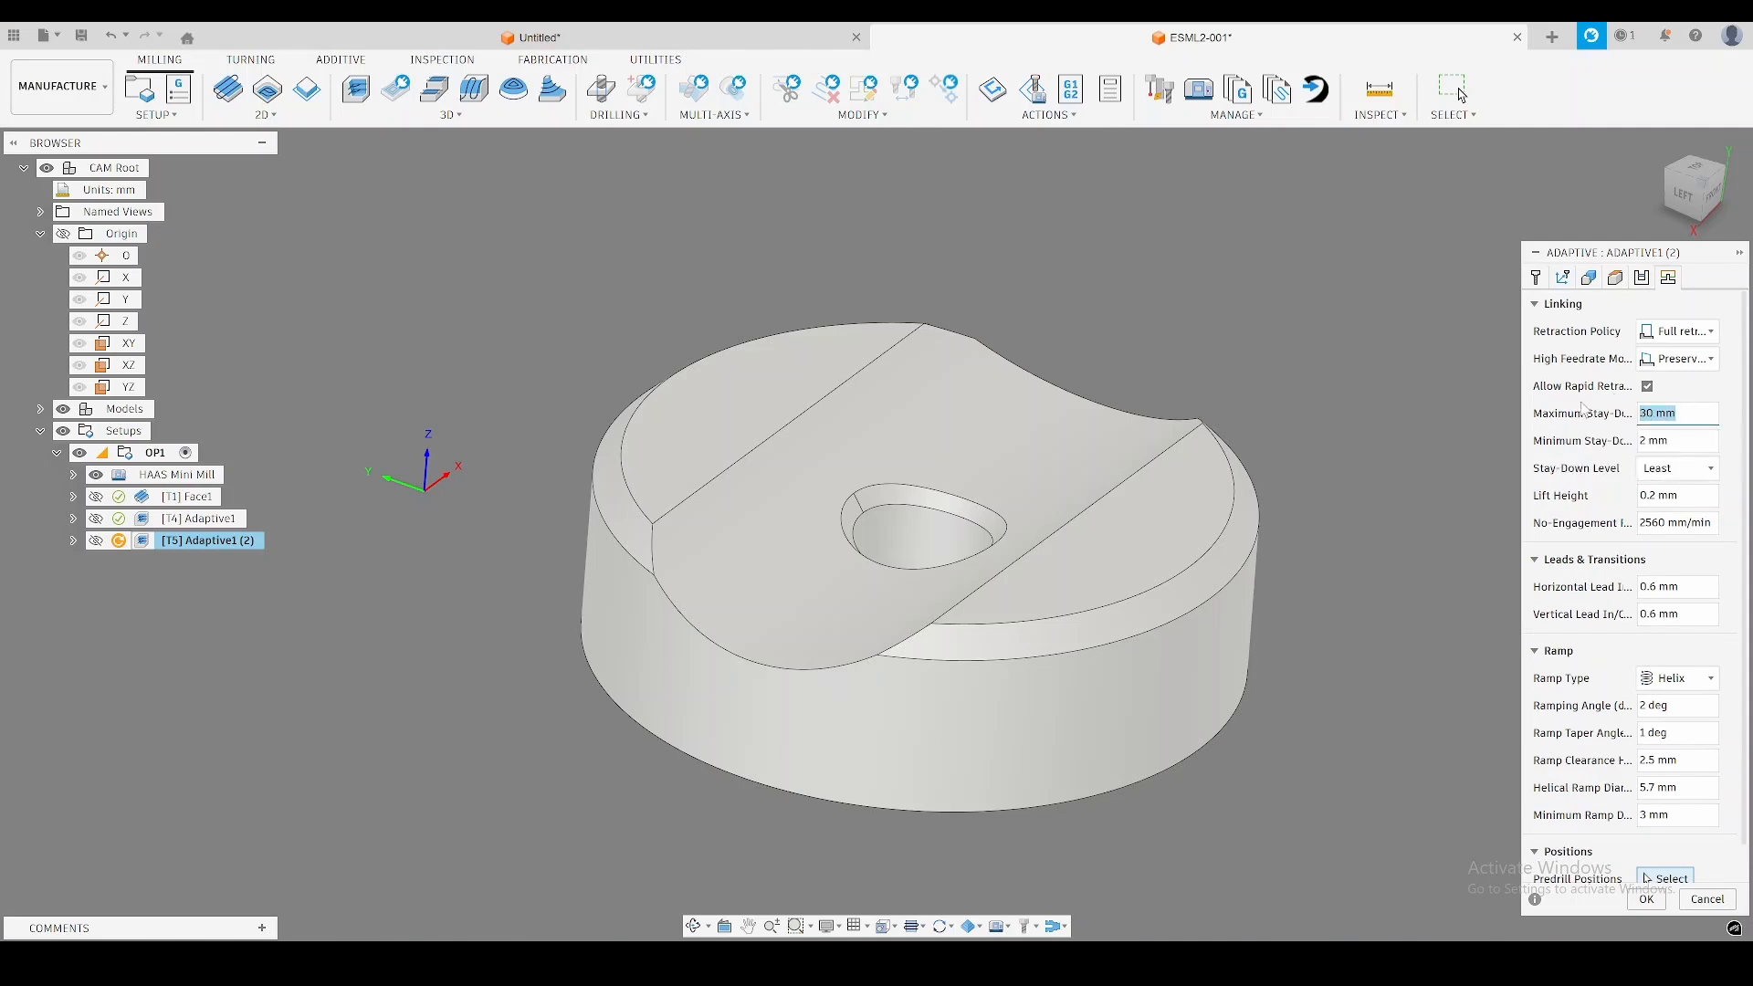
text(1000)
click(1646, 900)
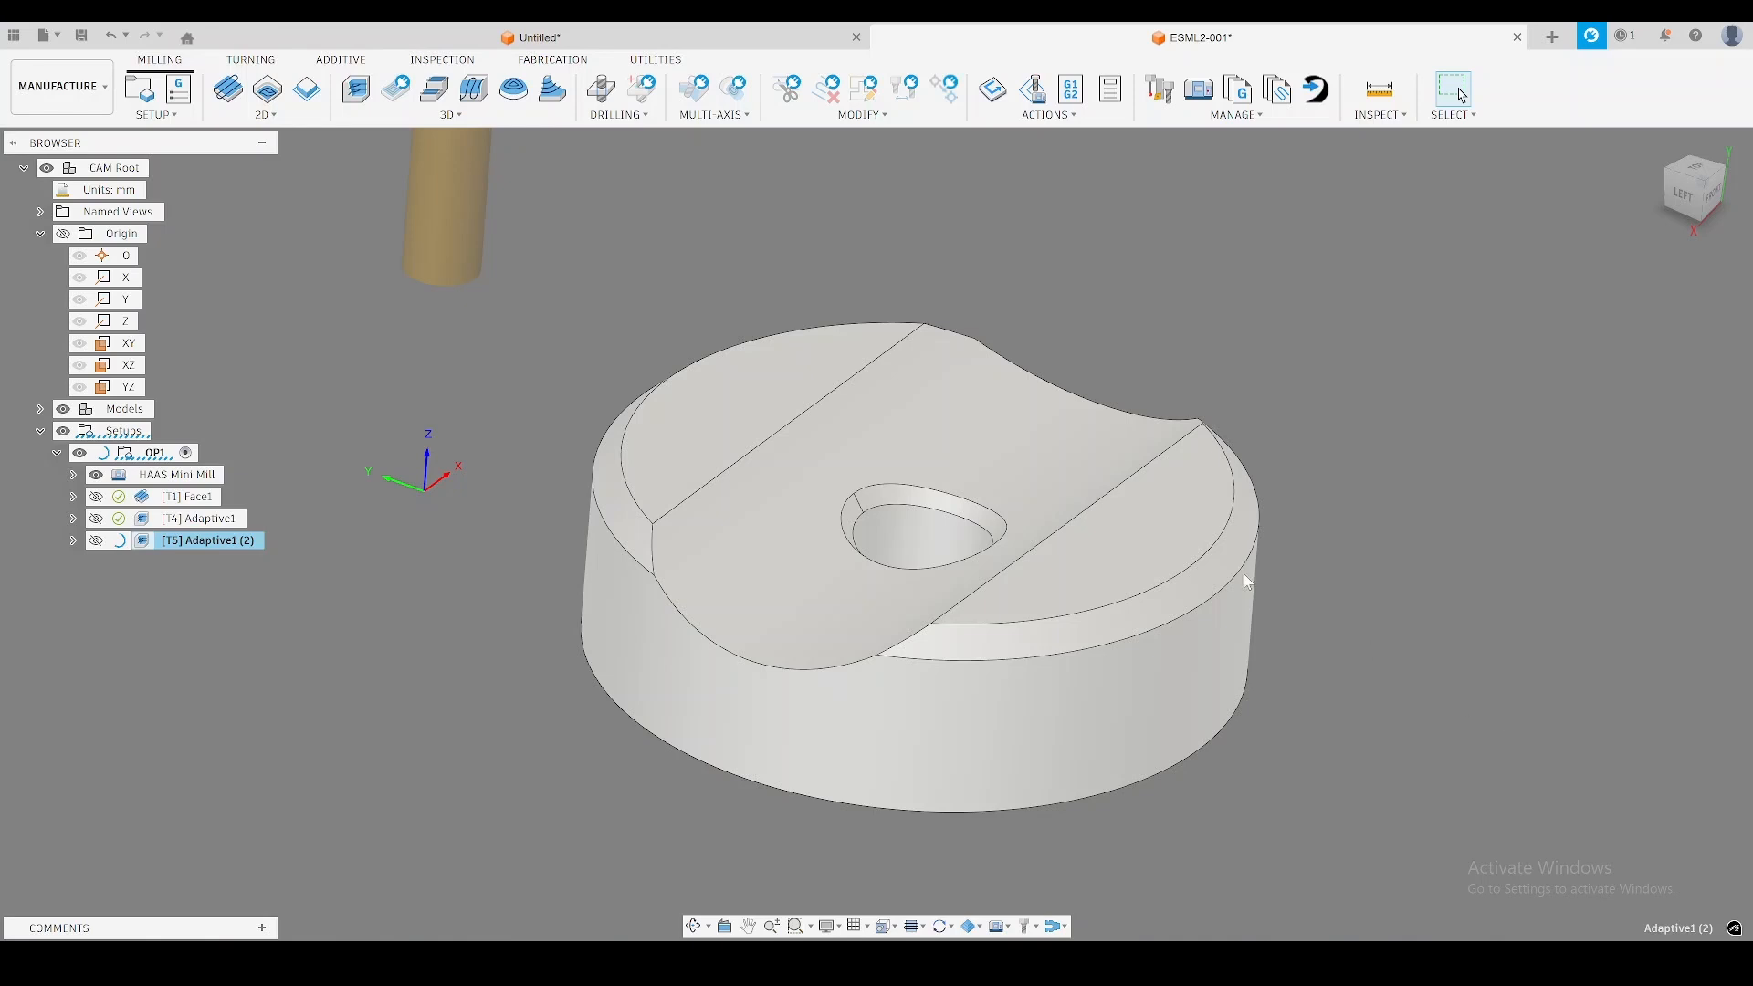
Reopen the second Adaptive operation and reference its bottom height to the lower chamfer edge of the central hole.
shift+middle_drag(1400, 495, 1405, 507)
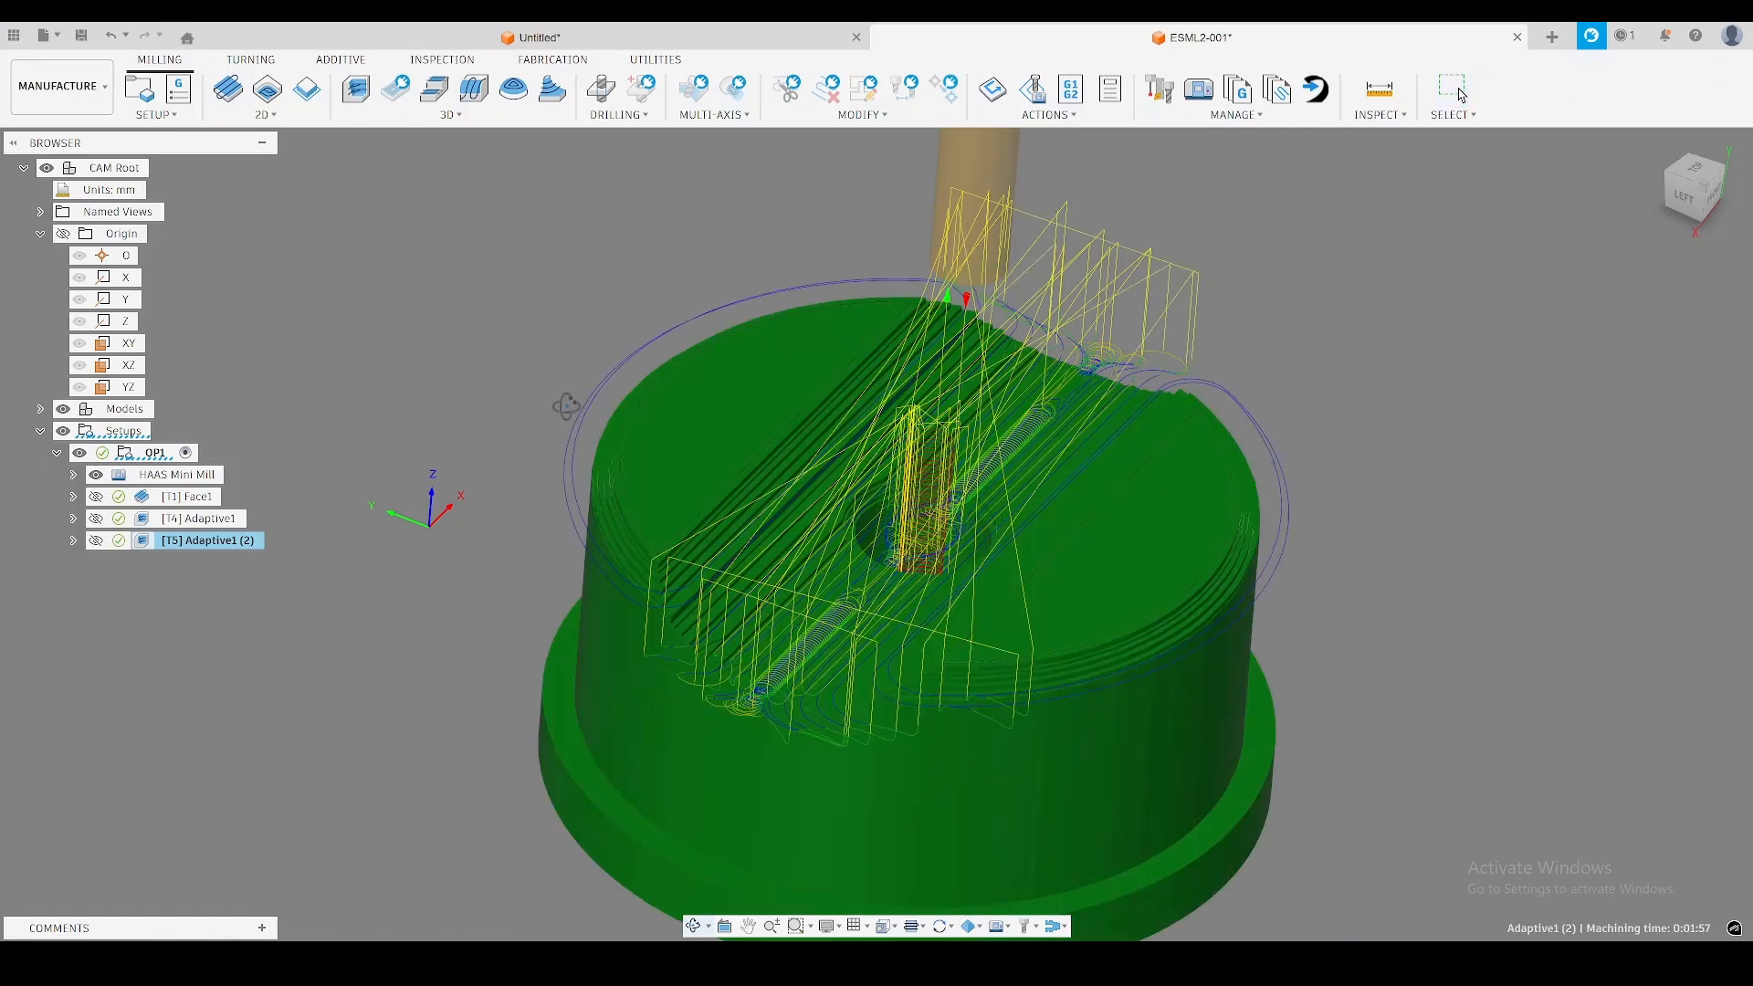
shift+middle_drag(603, 422, 886, 938)
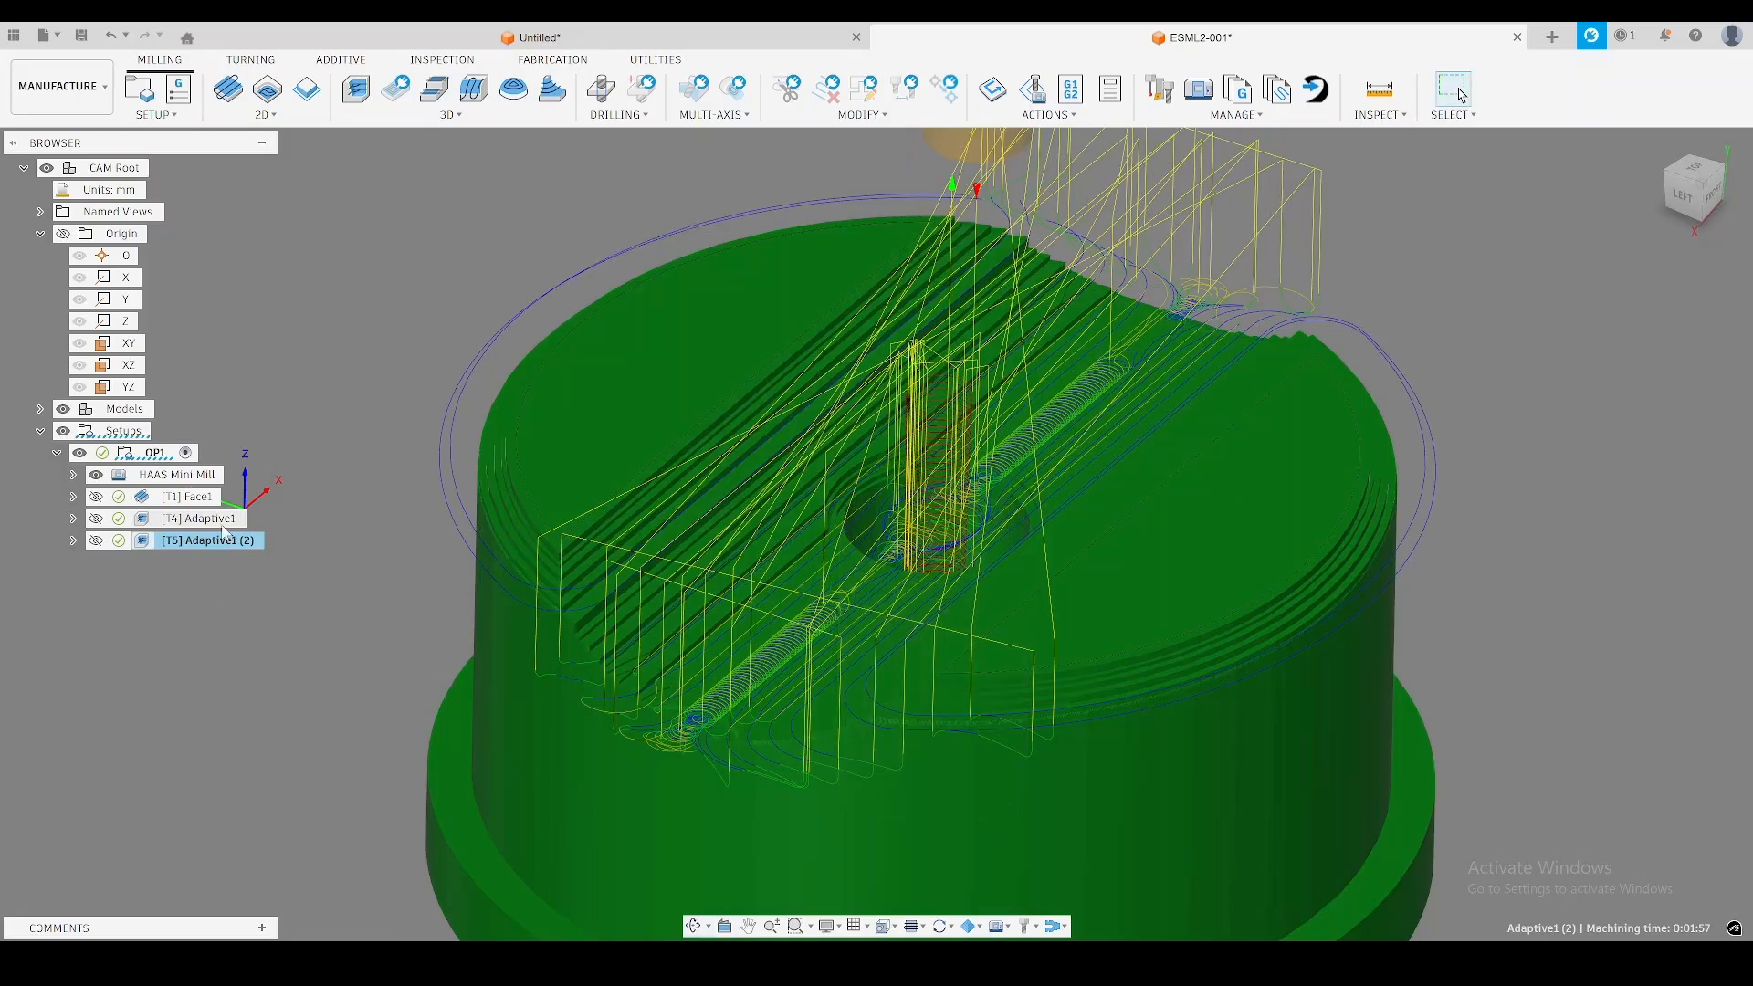
click(202, 521)
click(219, 544)
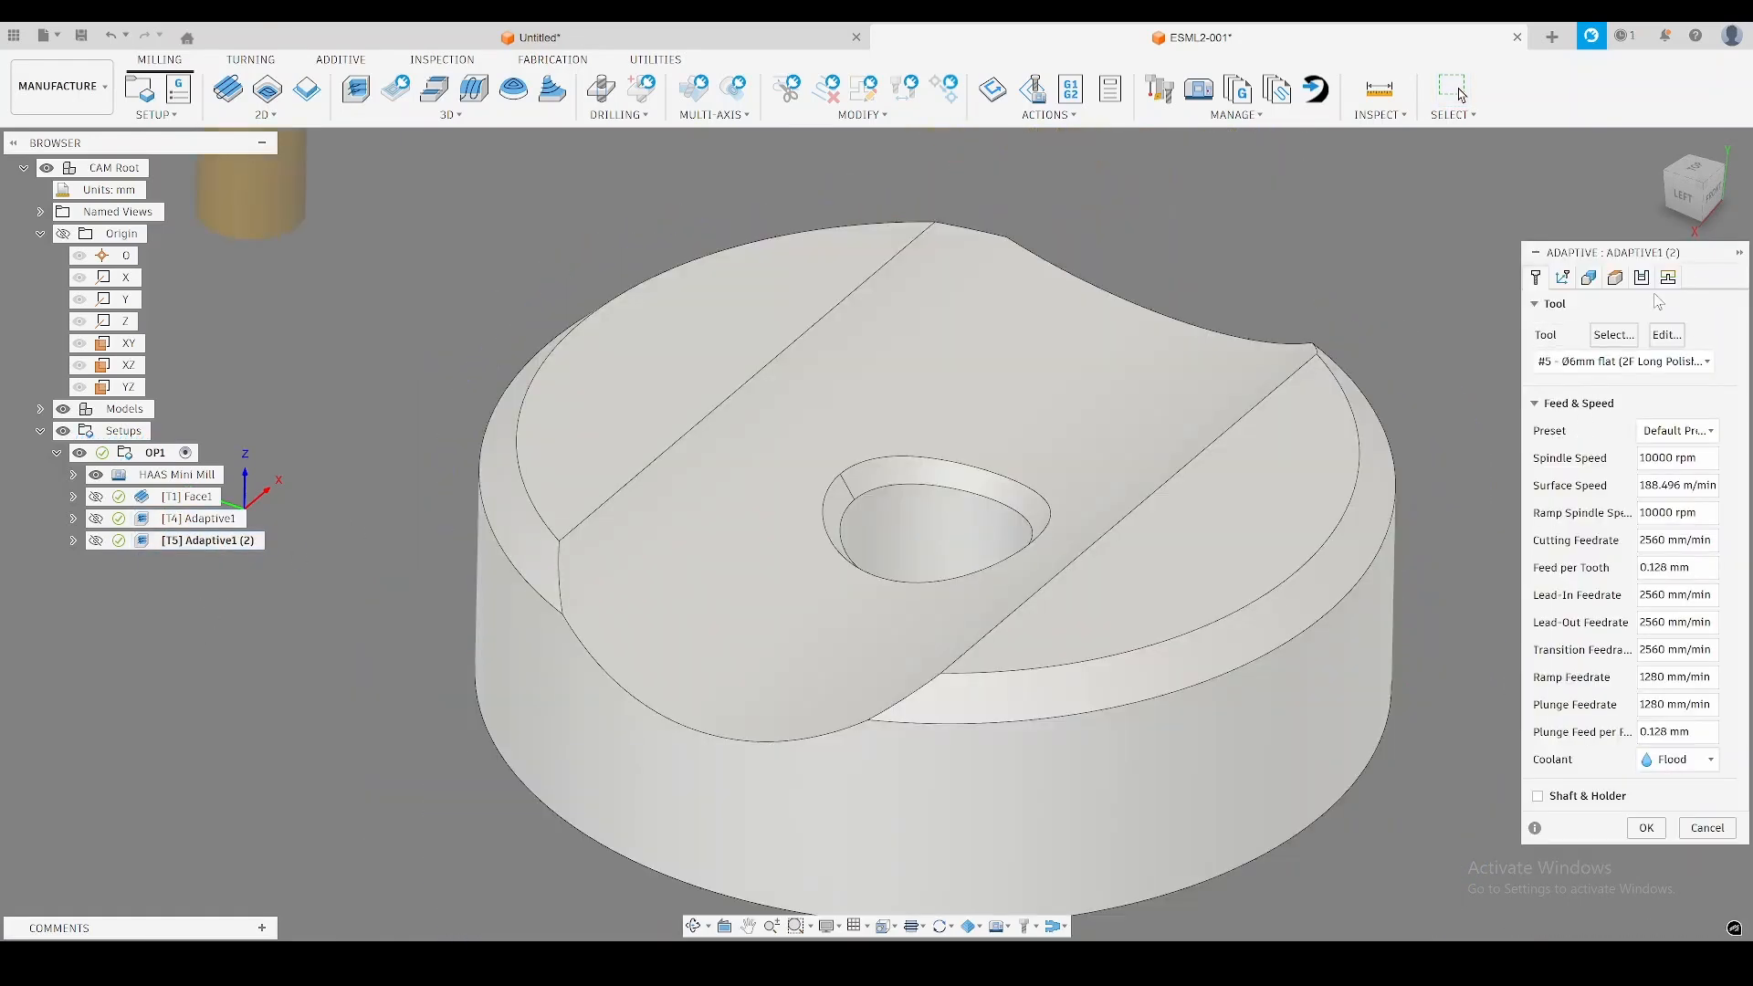
click(1618, 281)
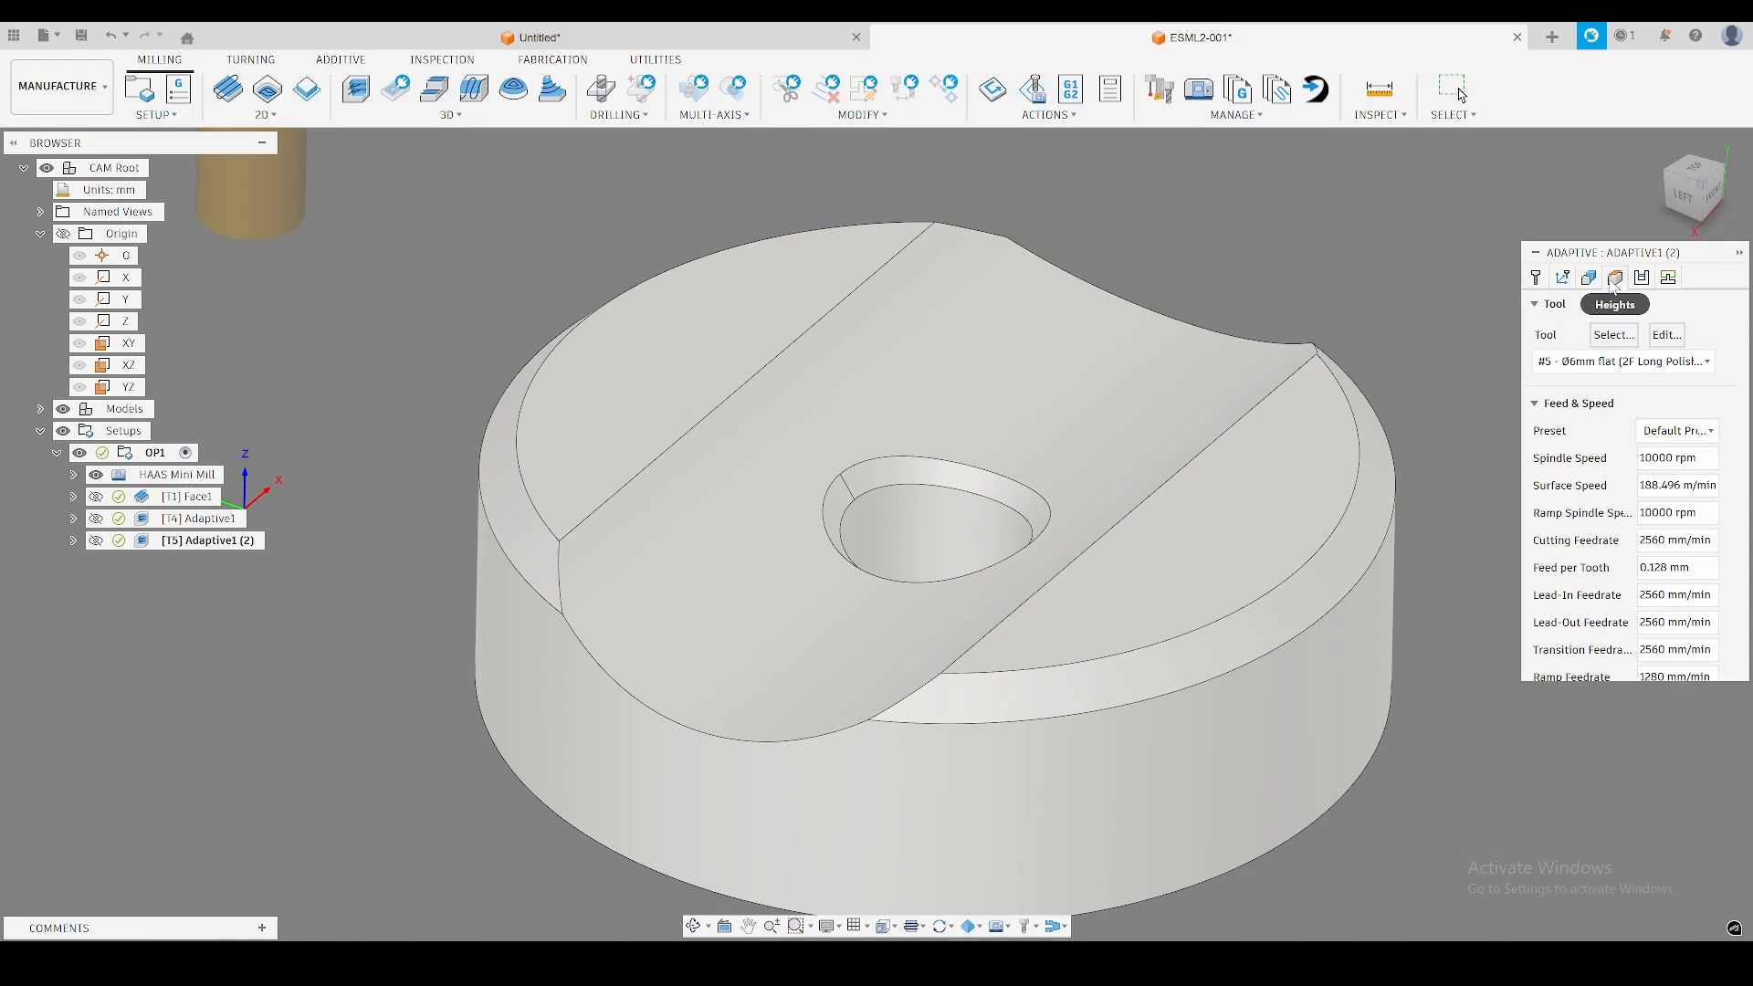
click(1631, 608)
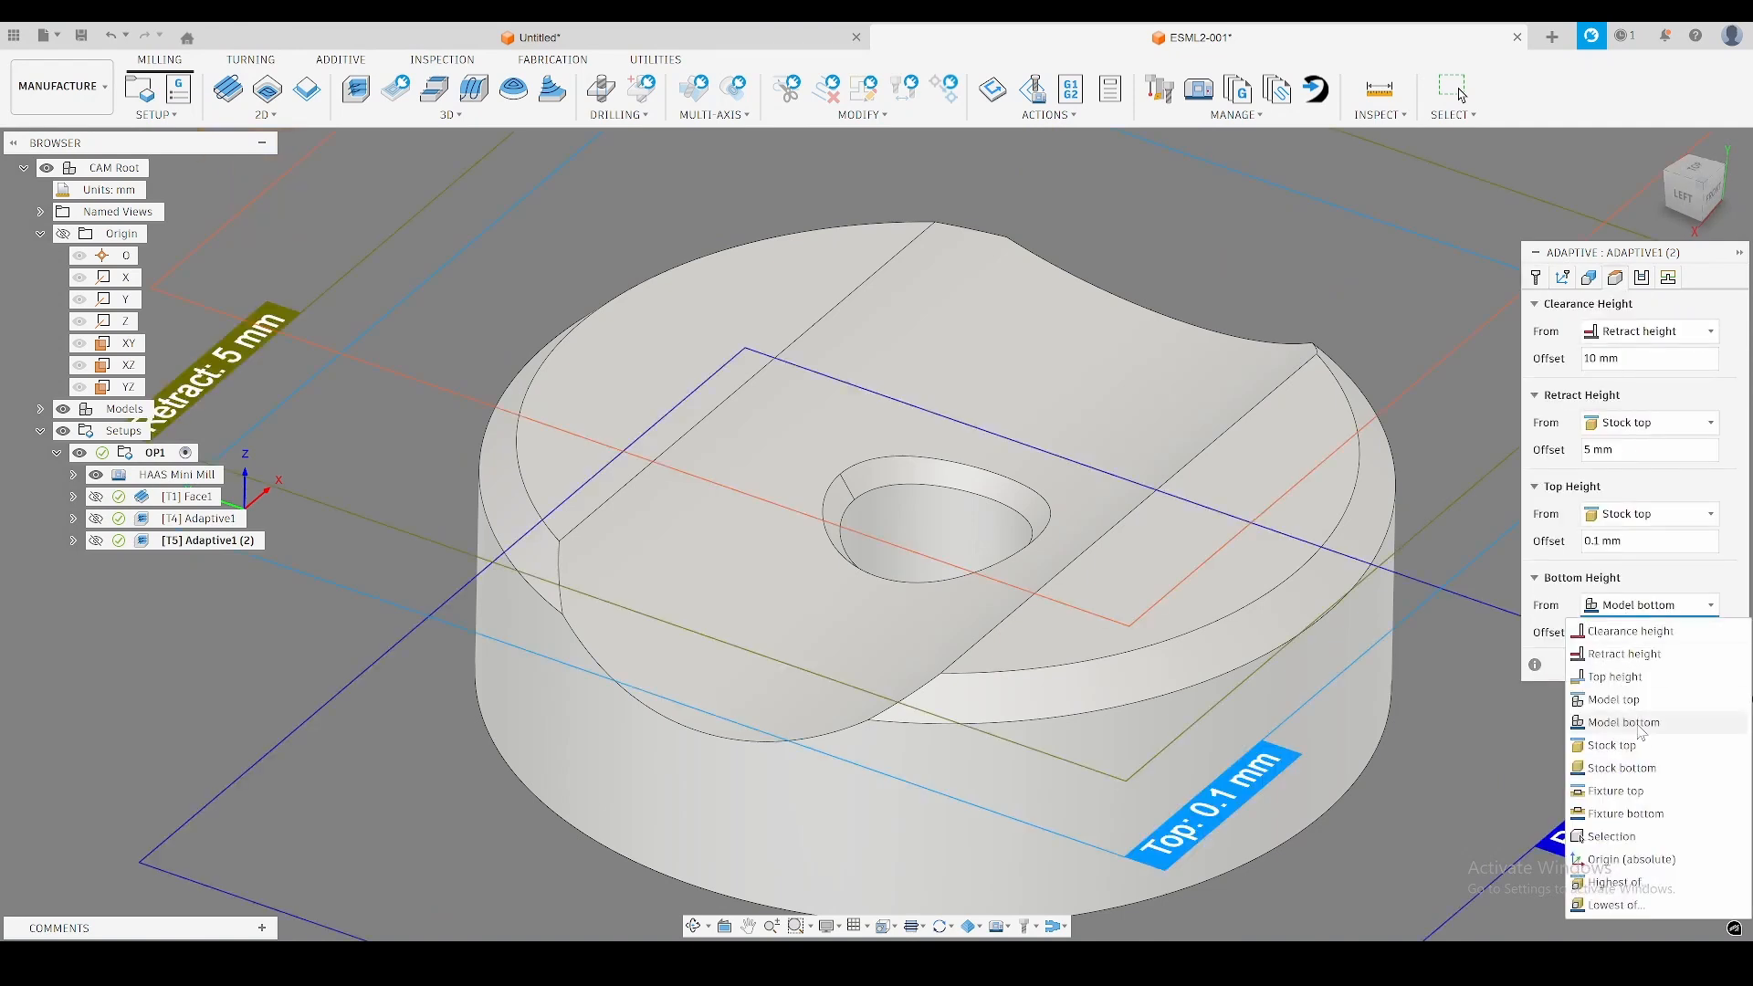
click(1628, 840)
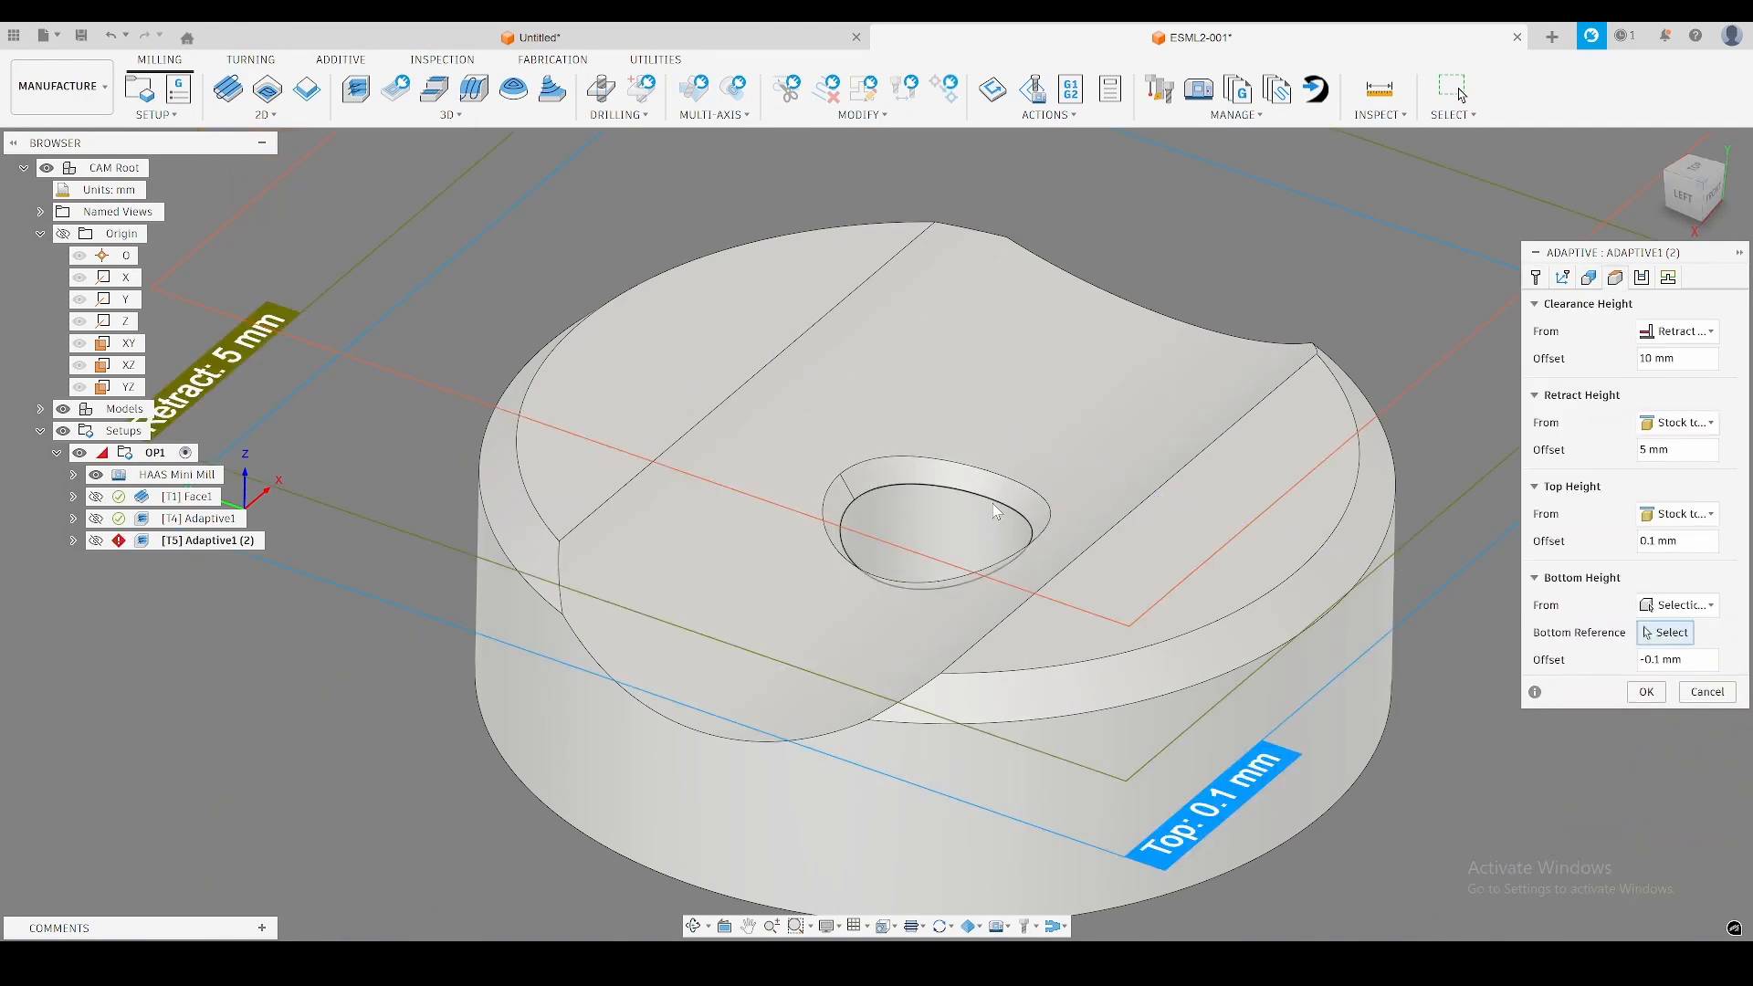
click(1030, 526)
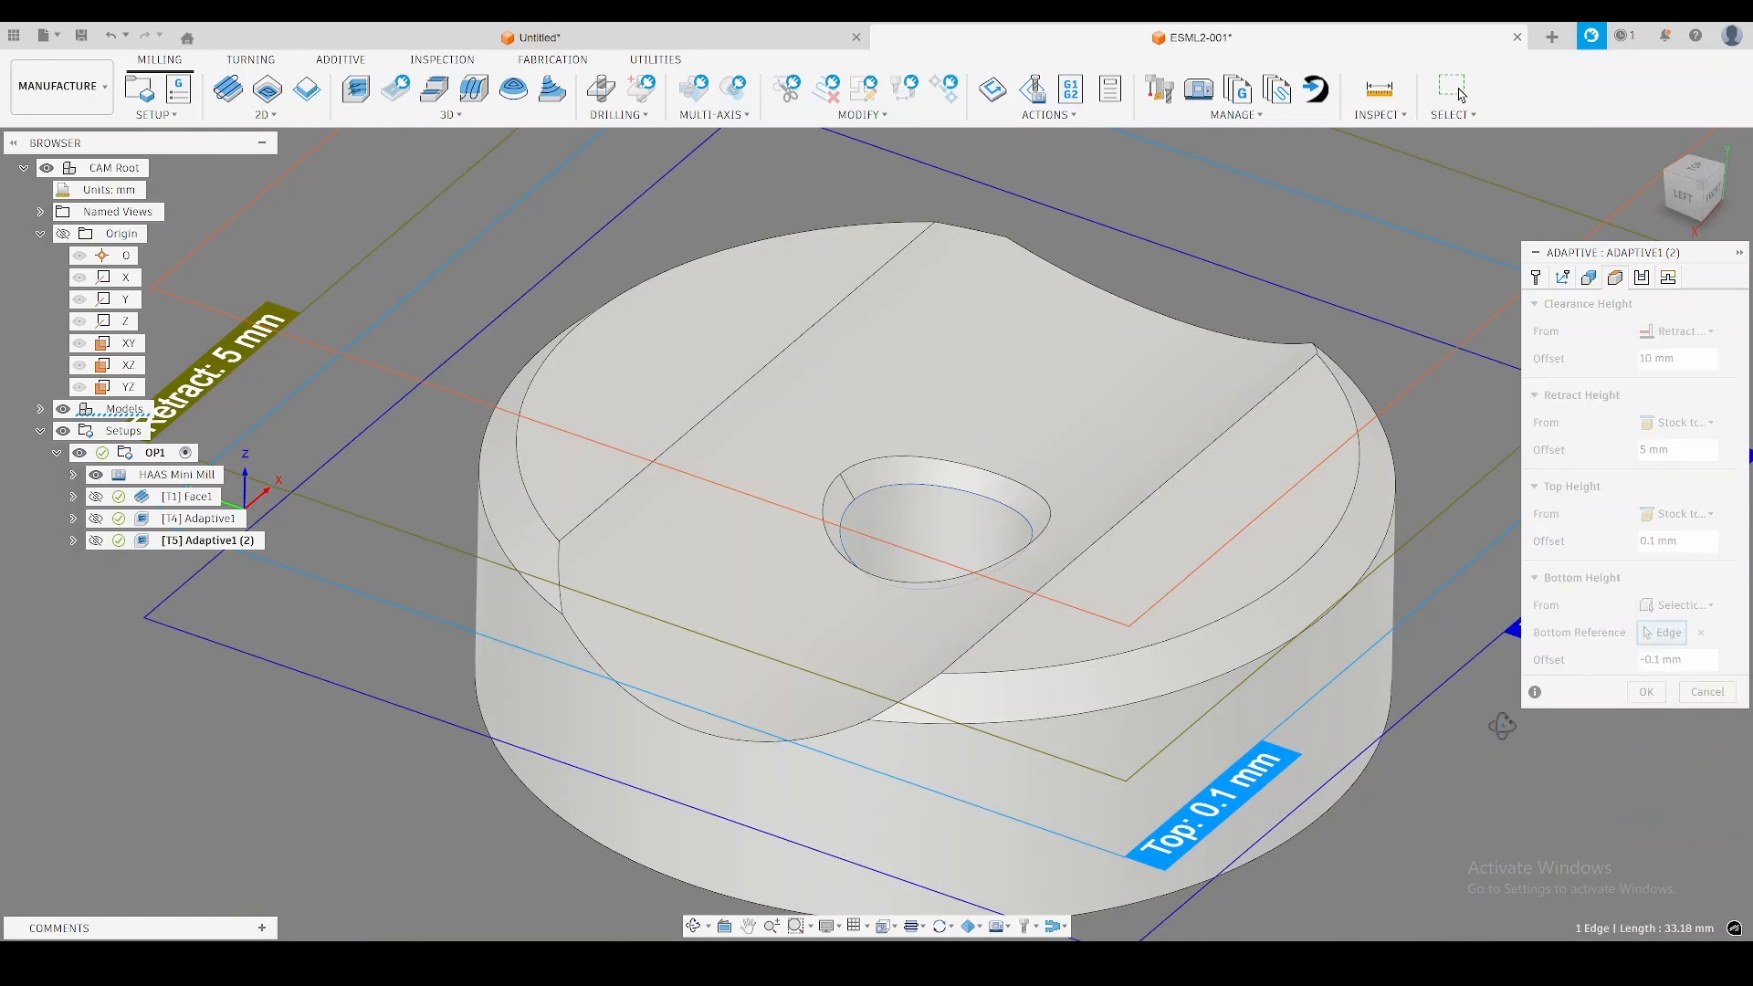
shift+middle_drag(1503, 762, 1471, 694)
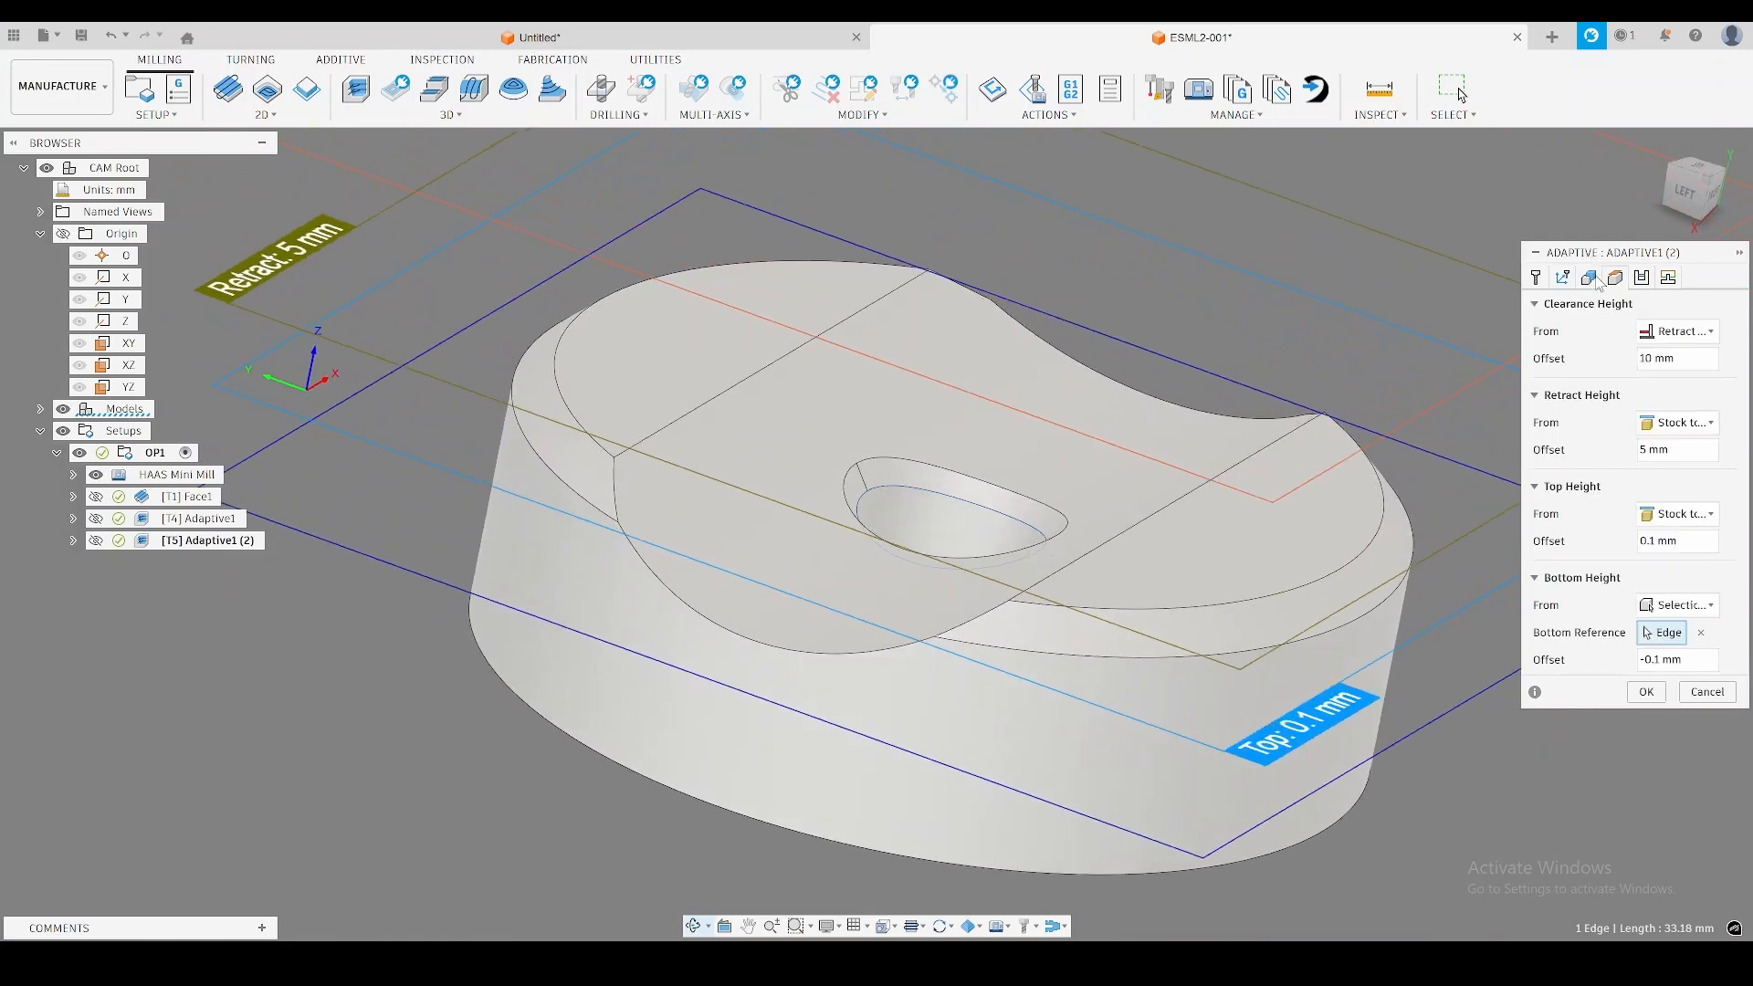
Limit the second Adaptive operation to a selected boundary of the part's bottom outer edge and the hole's rim, with tool center containment.
click(1563, 278)
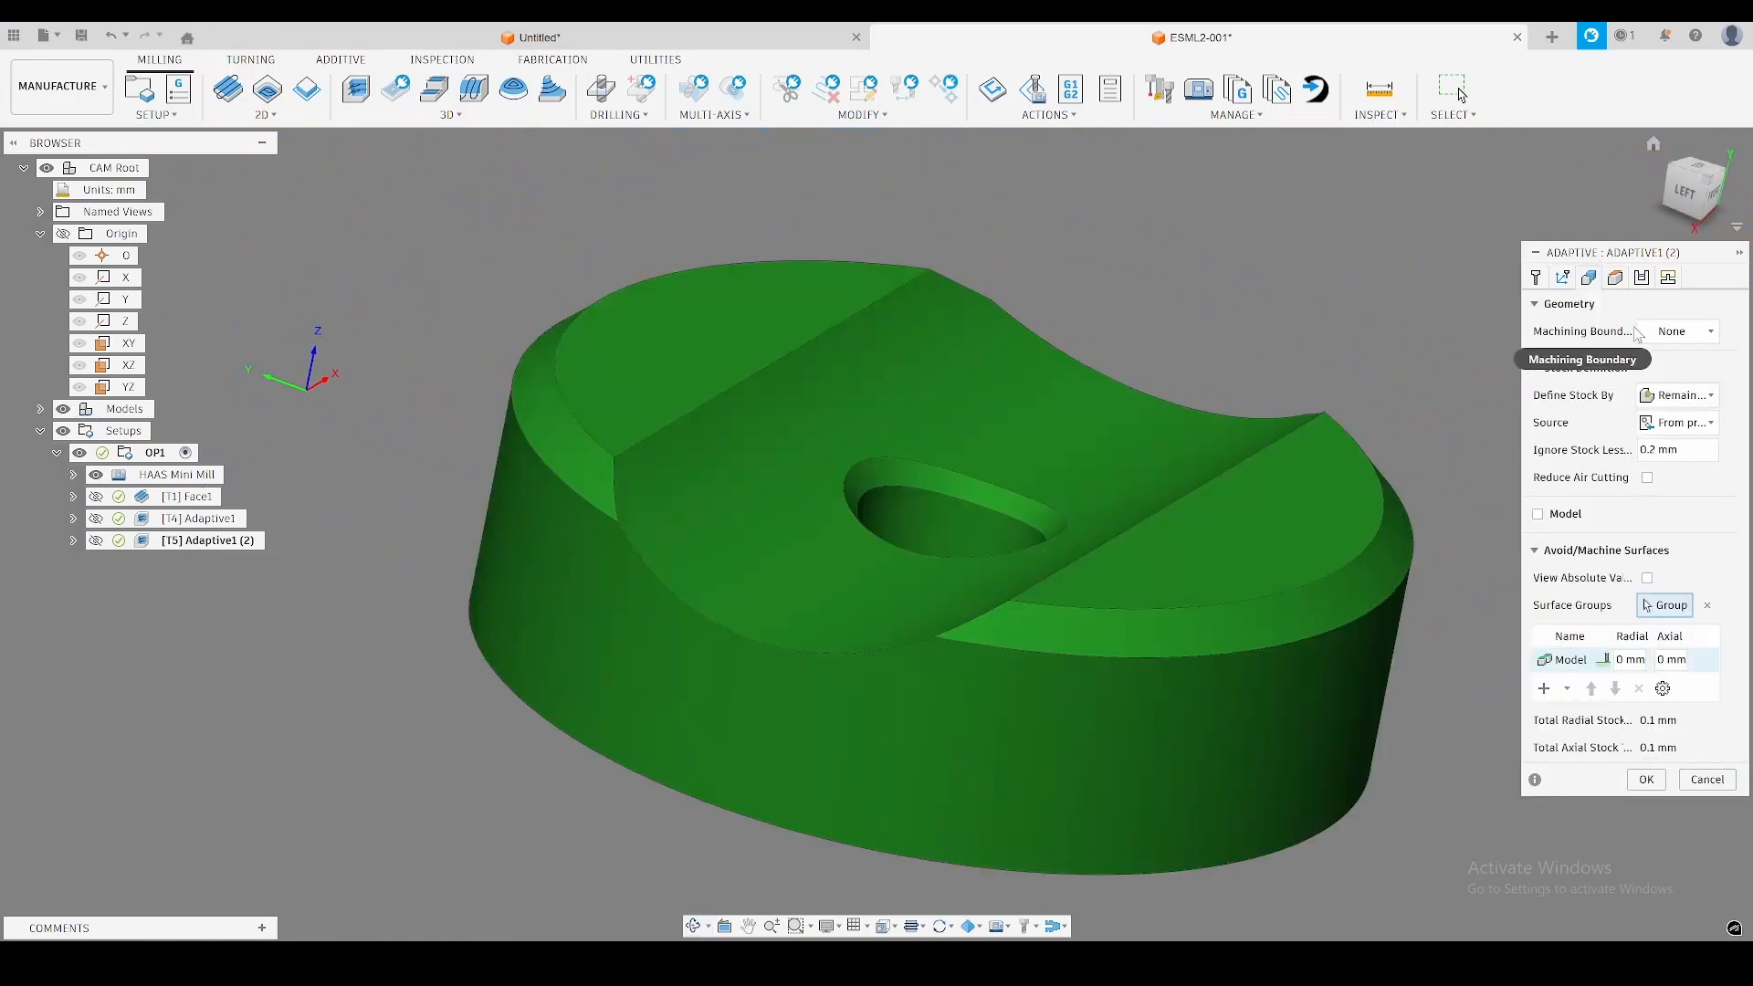
mouse_move(1287, 293)
shift+middle_down()
mouse_move(1272, 329)
mouse_move(1260, 282)
mouse_move(1288, 289)
mouse_move(1288, 311)
shift+middle_up()
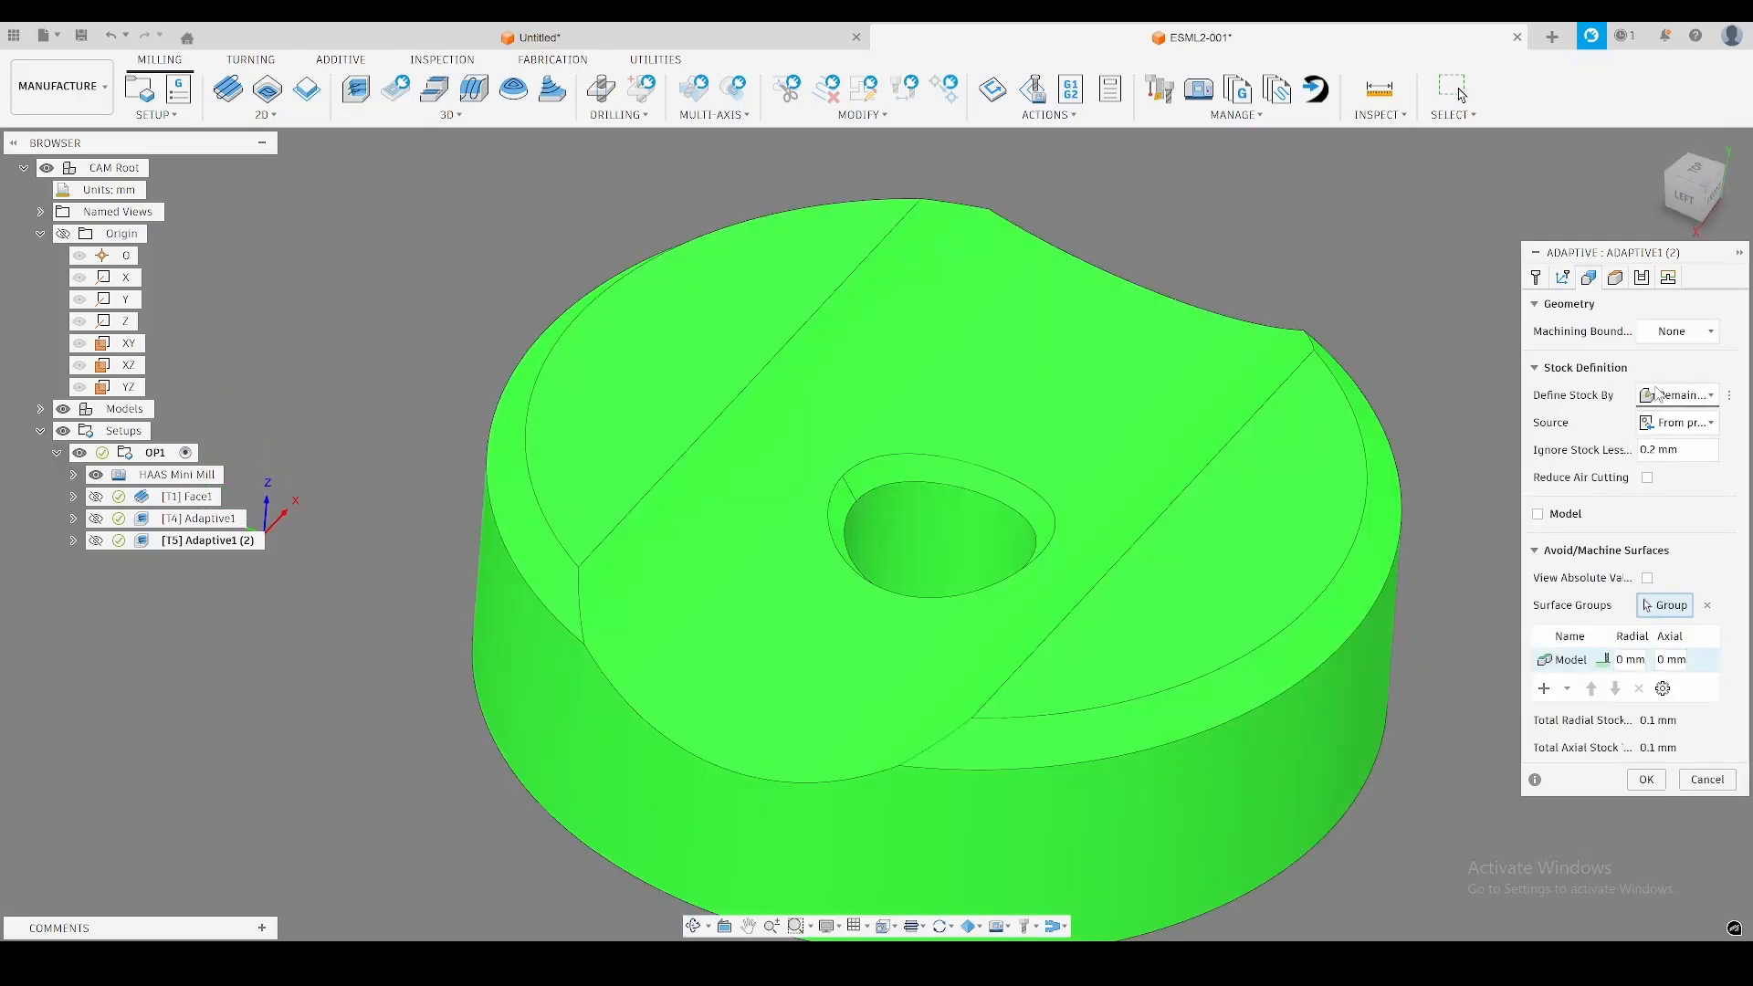
click(1698, 340)
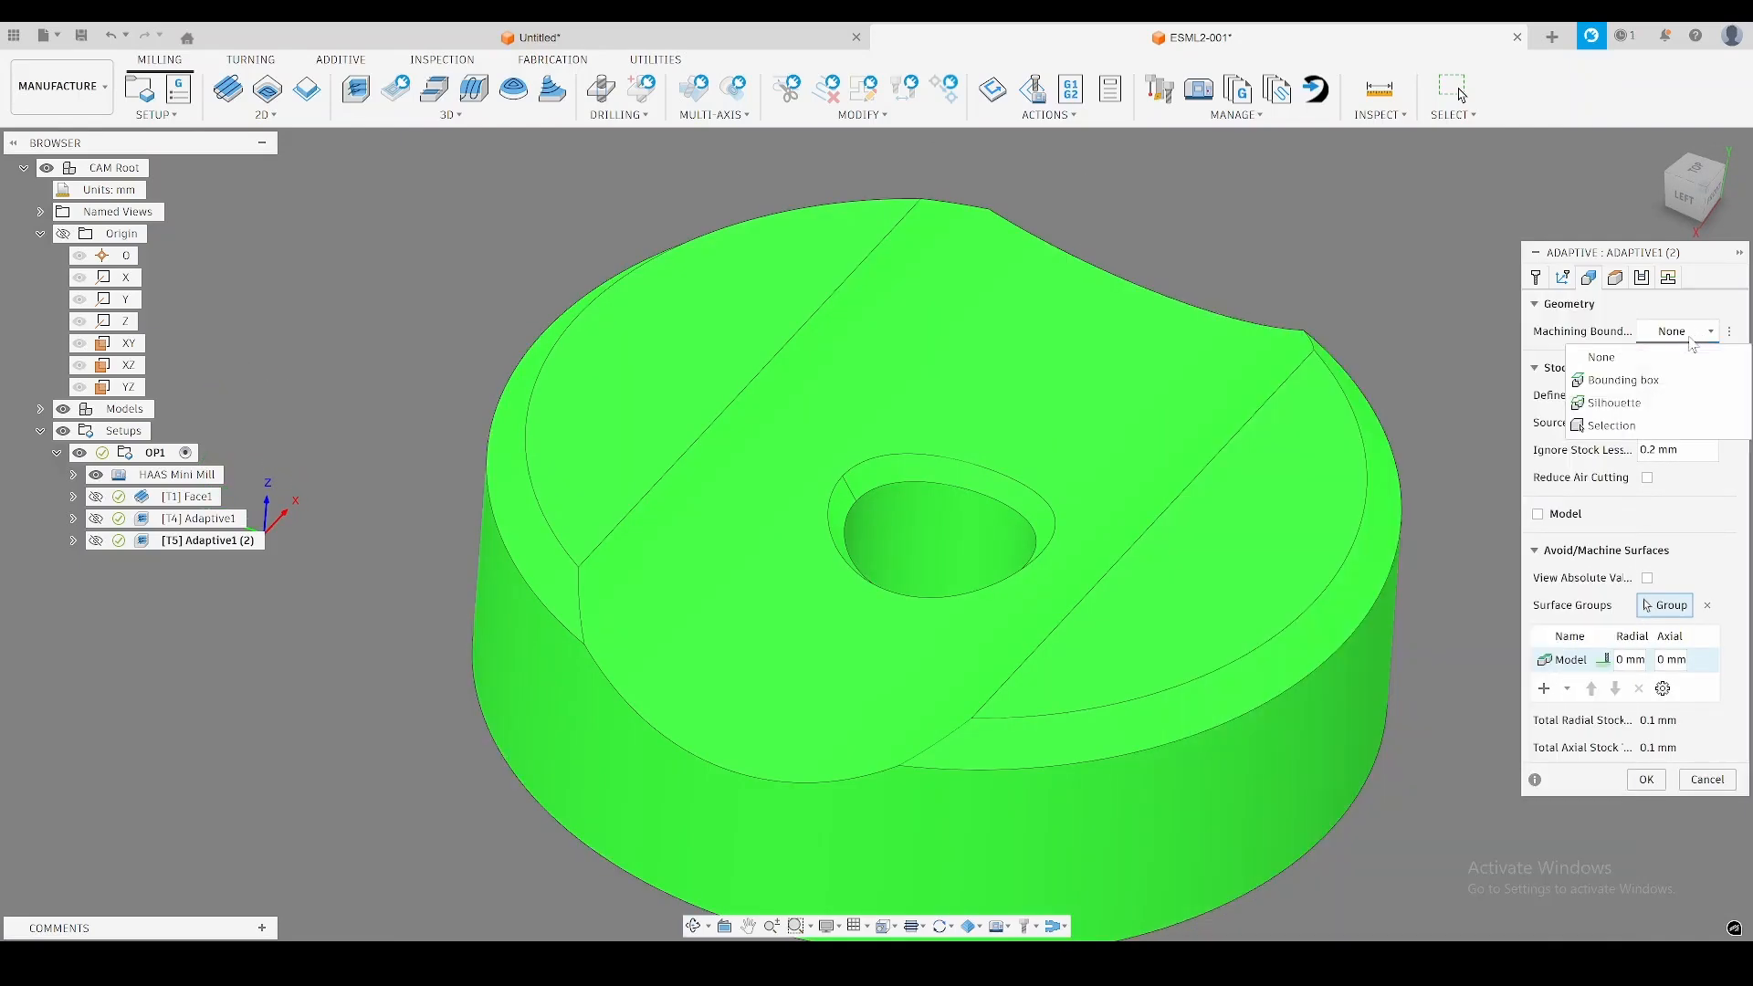
click(1634, 428)
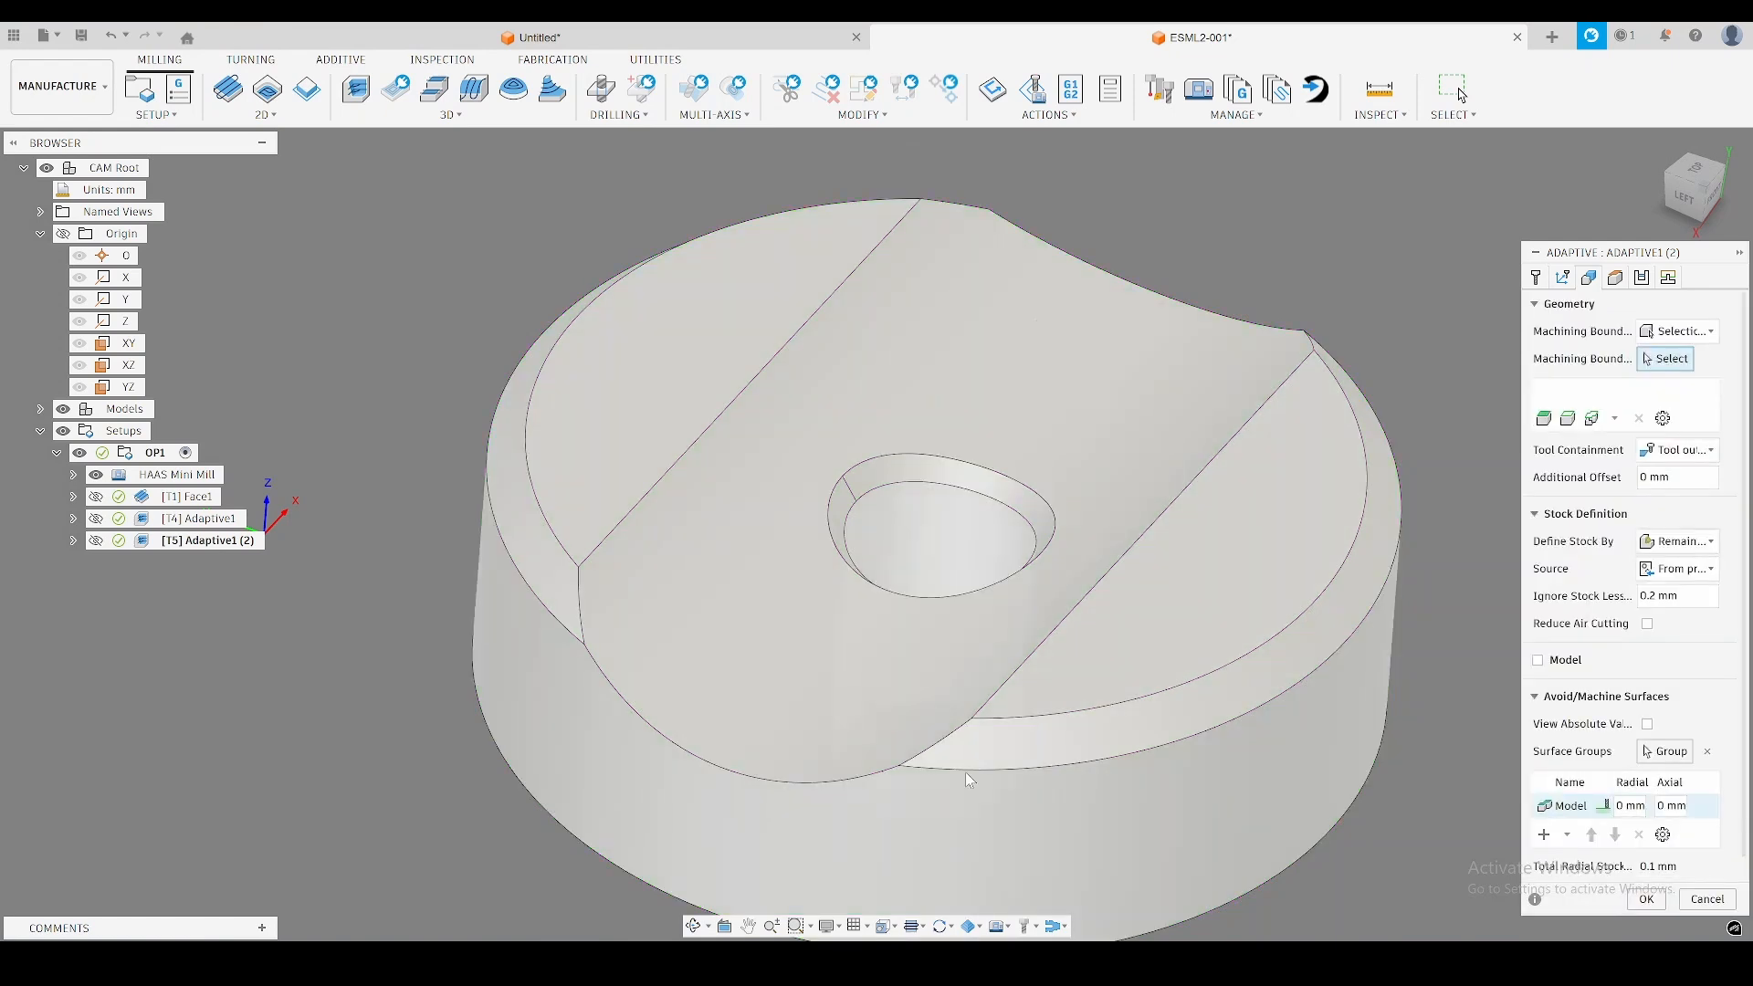
click(1103, 788)
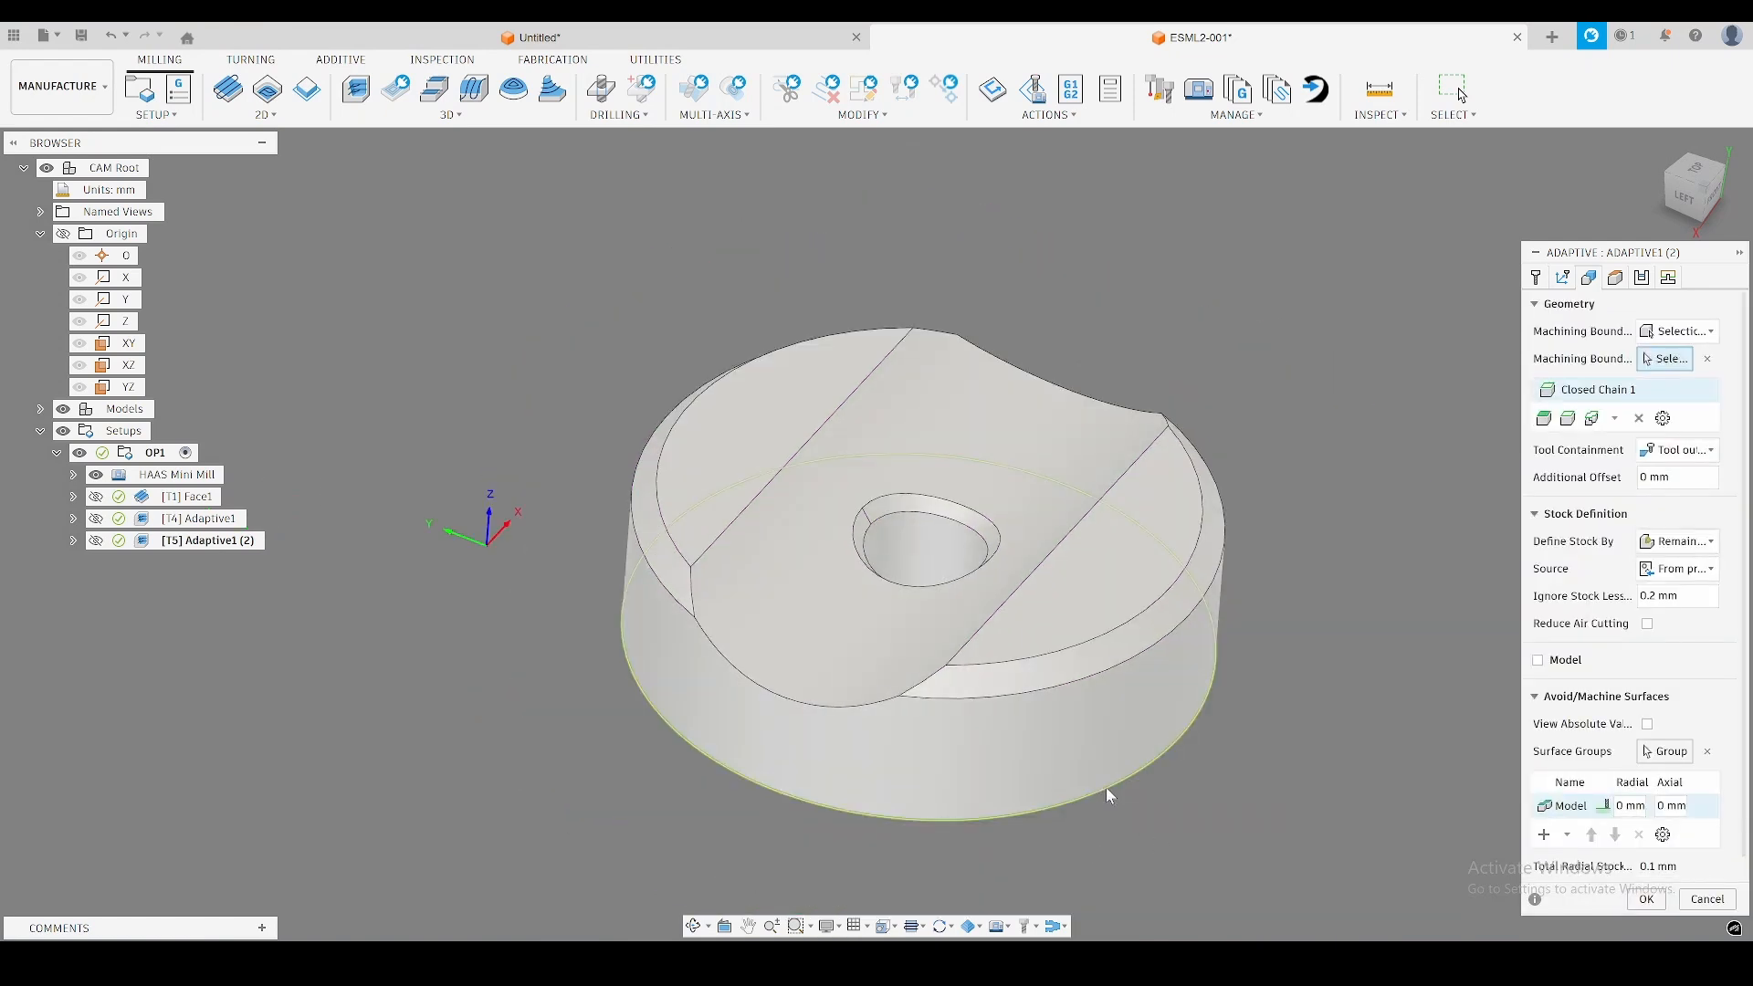
click(951, 529)
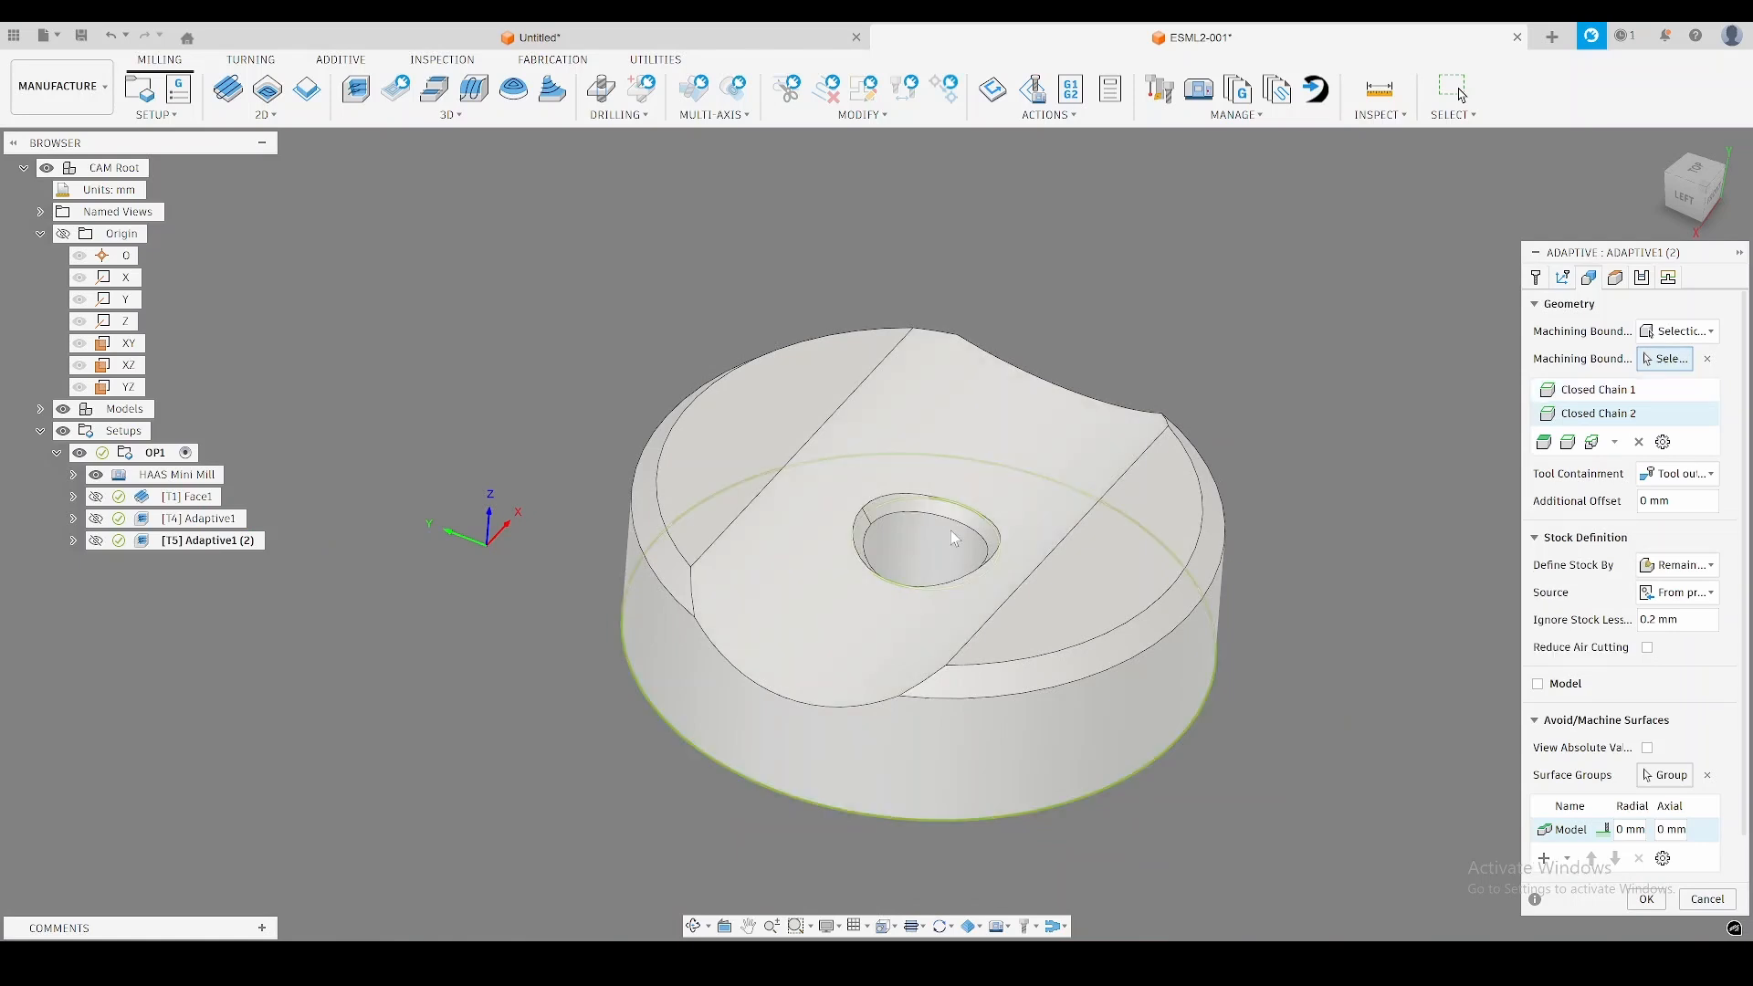
shift+middle_drag(1403, 459, 1401, 484)
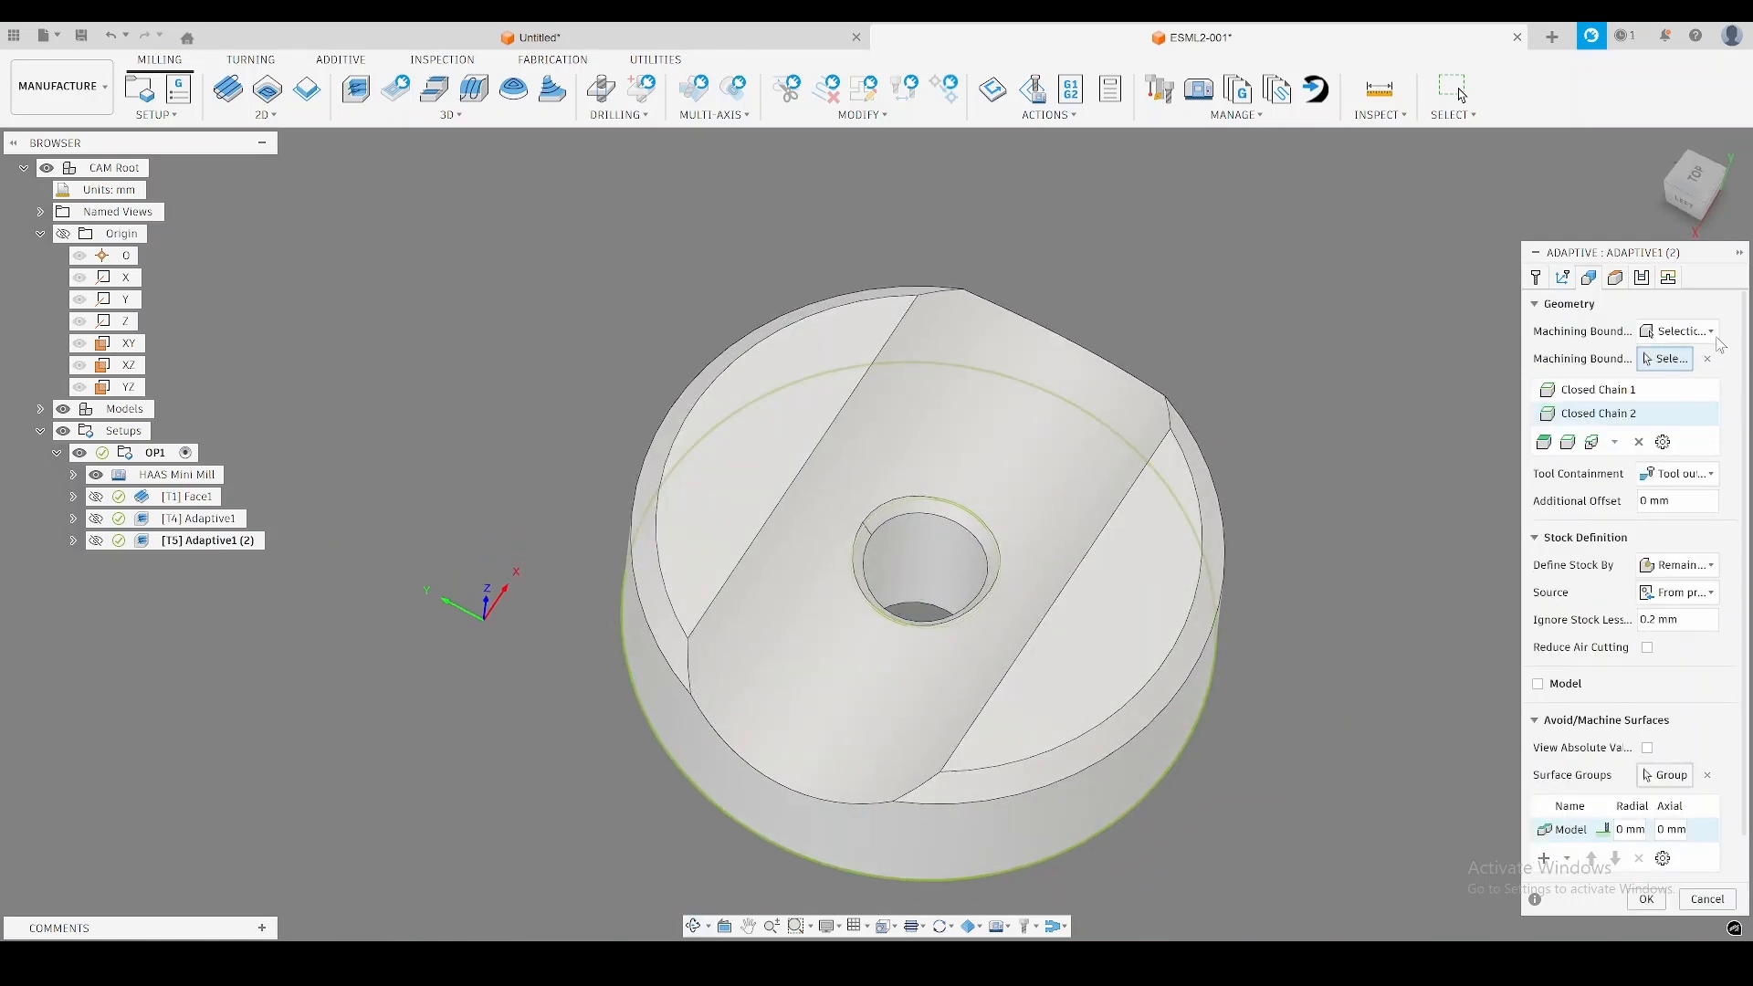
click(1710, 480)
click(1668, 530)
Set the second Adaptive operation's bottom height reference to Model bottom and generate the toolpath.
click(1631, 281)
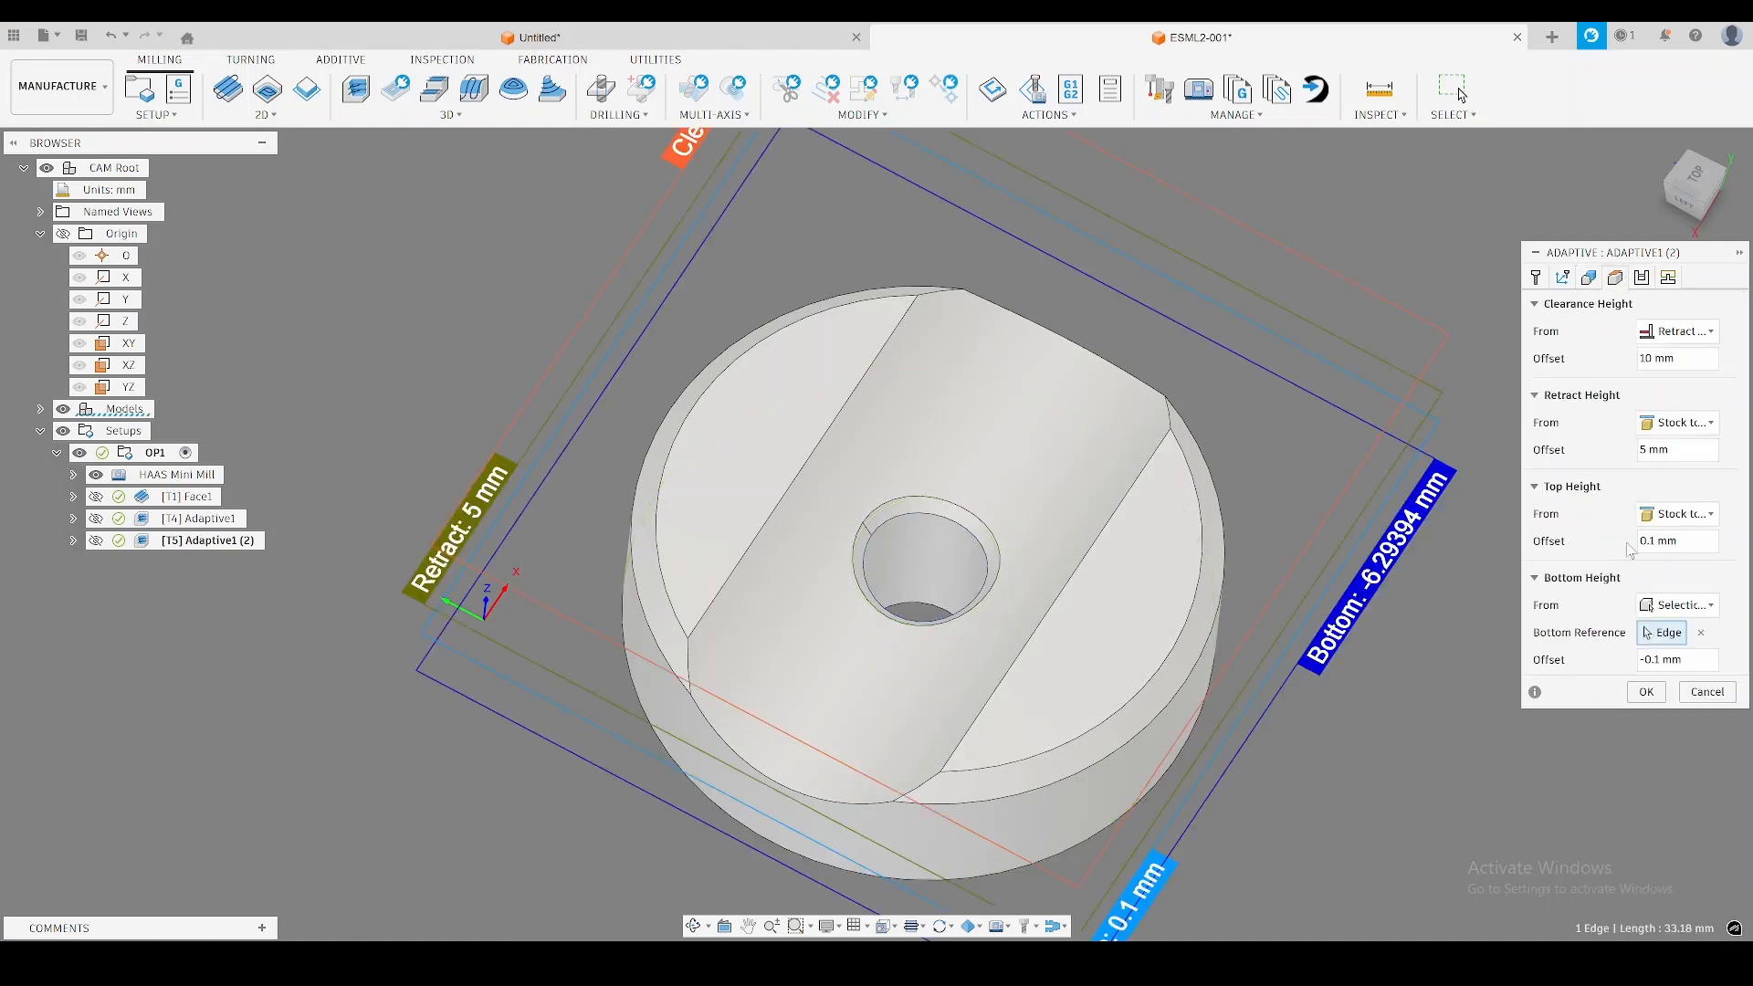
click(1678, 605)
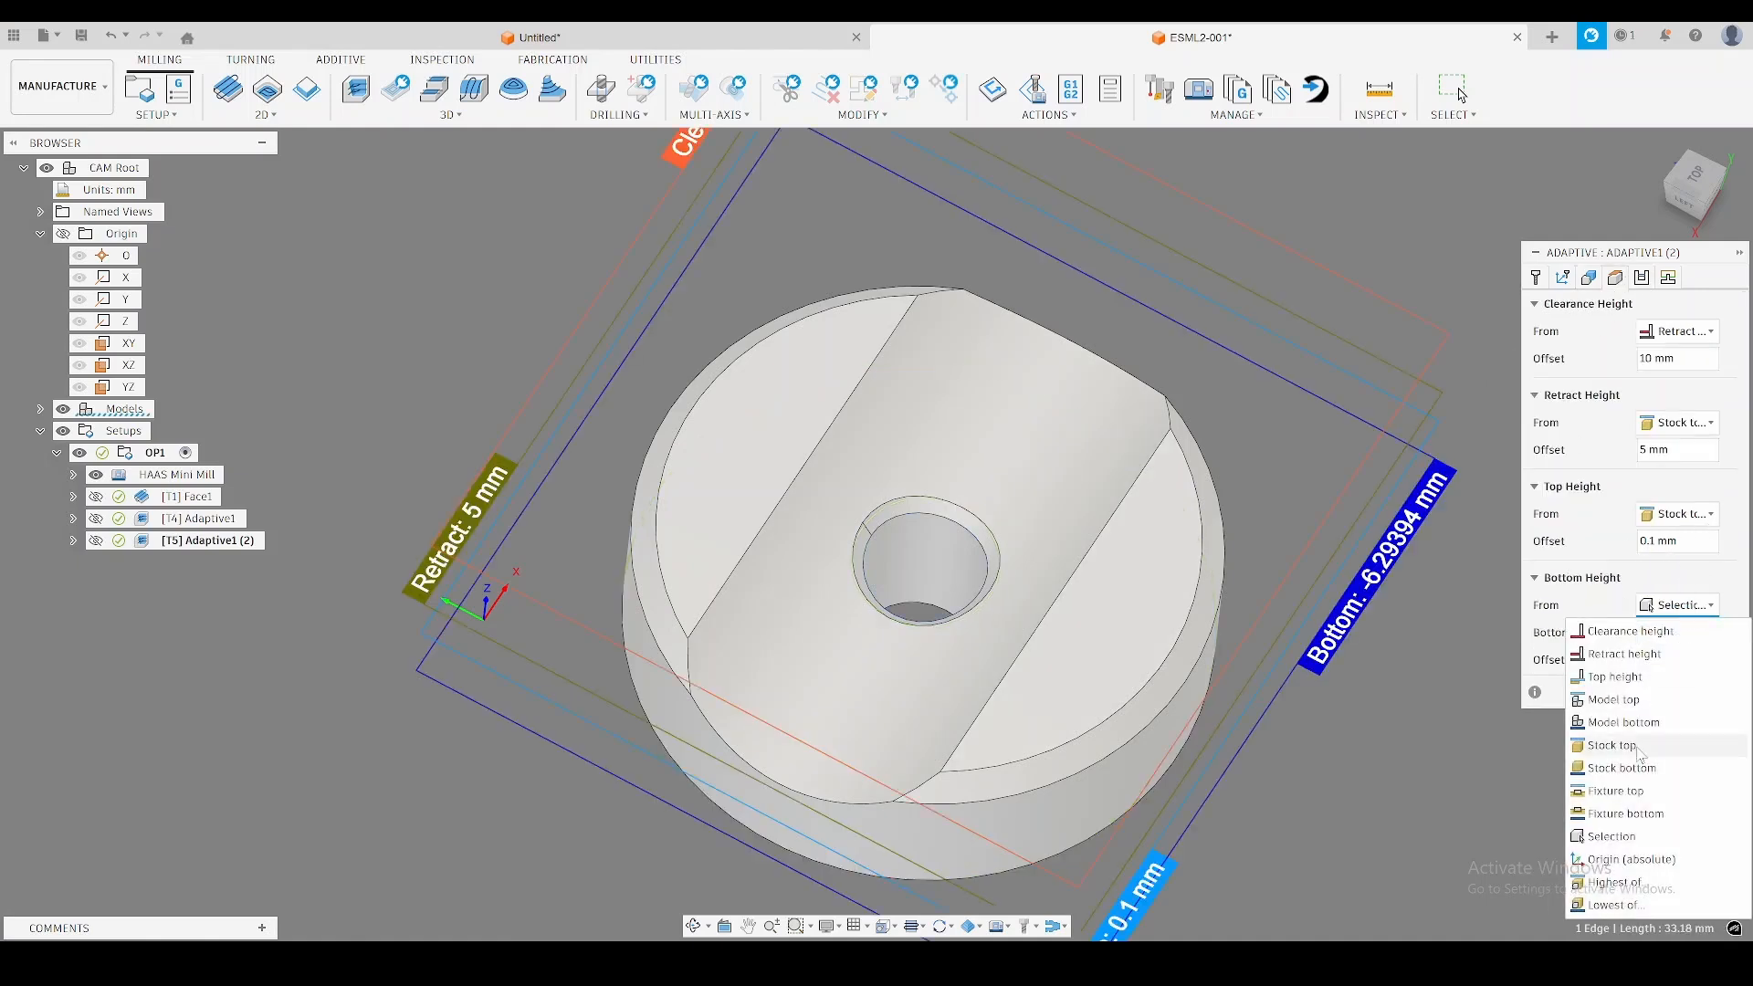
click(1645, 742)
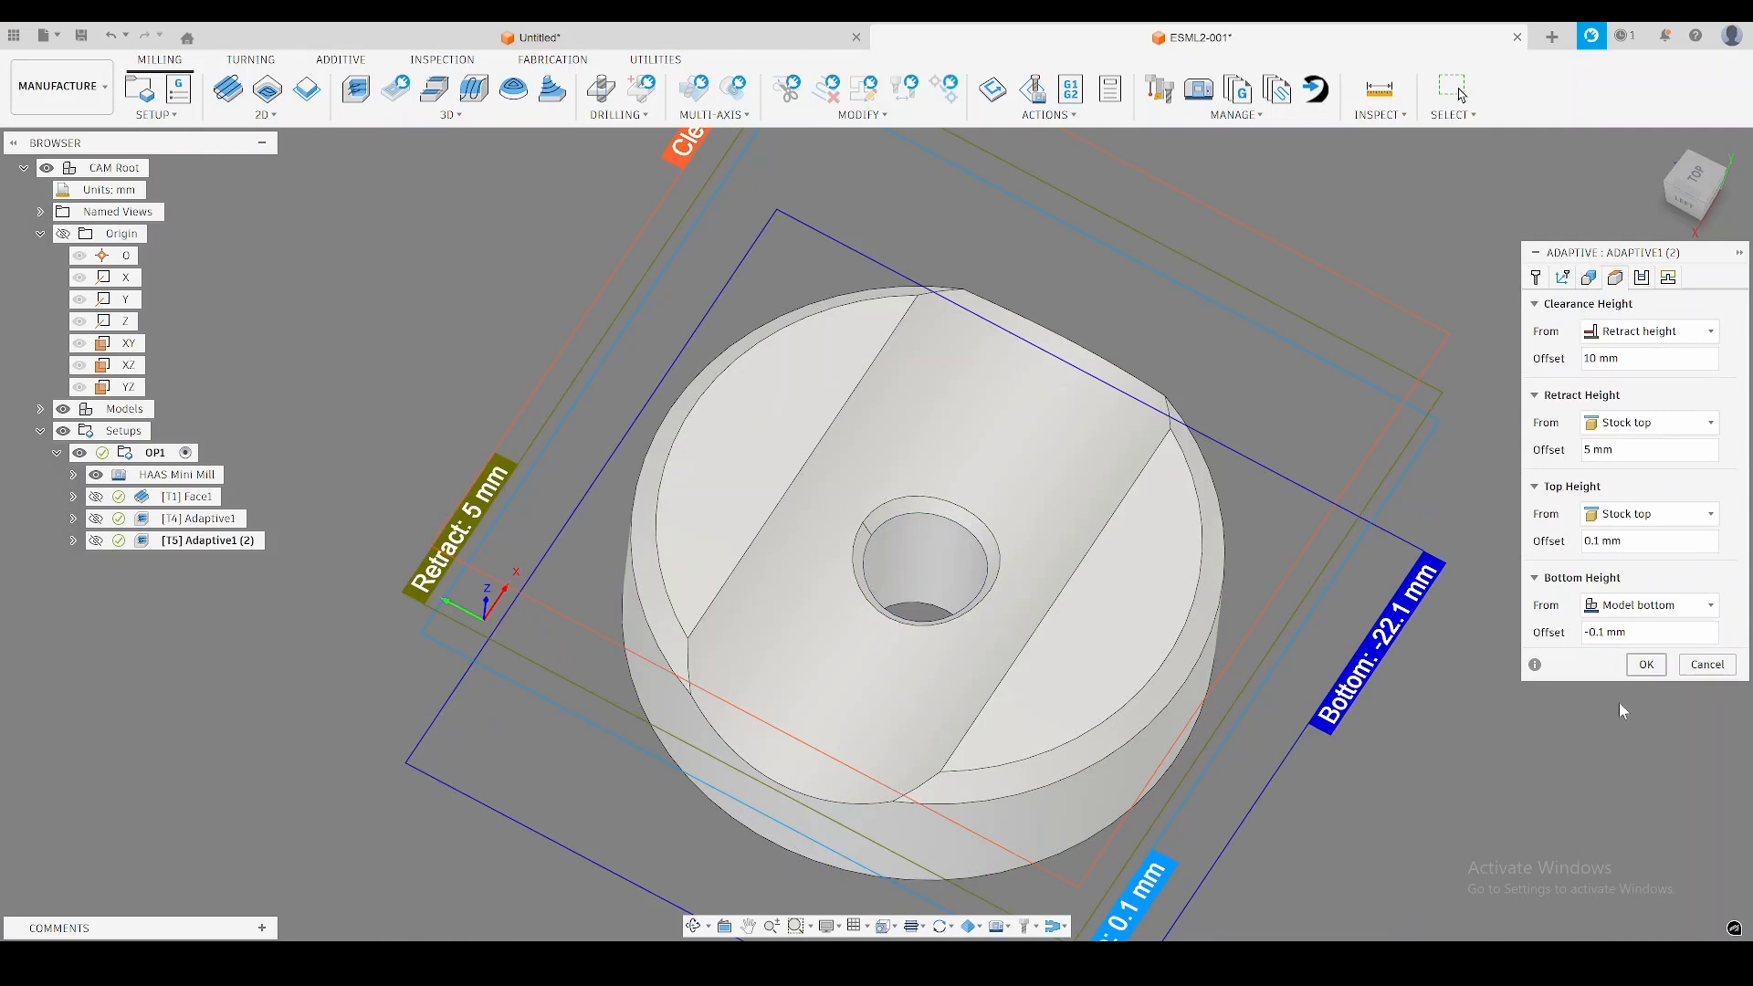
click(1647, 665)
Examine the regenerated second adaptive toolpath and compare it with the first one over the remaining stock.
shift+middle_drag(1488, 742, 1413, 703)
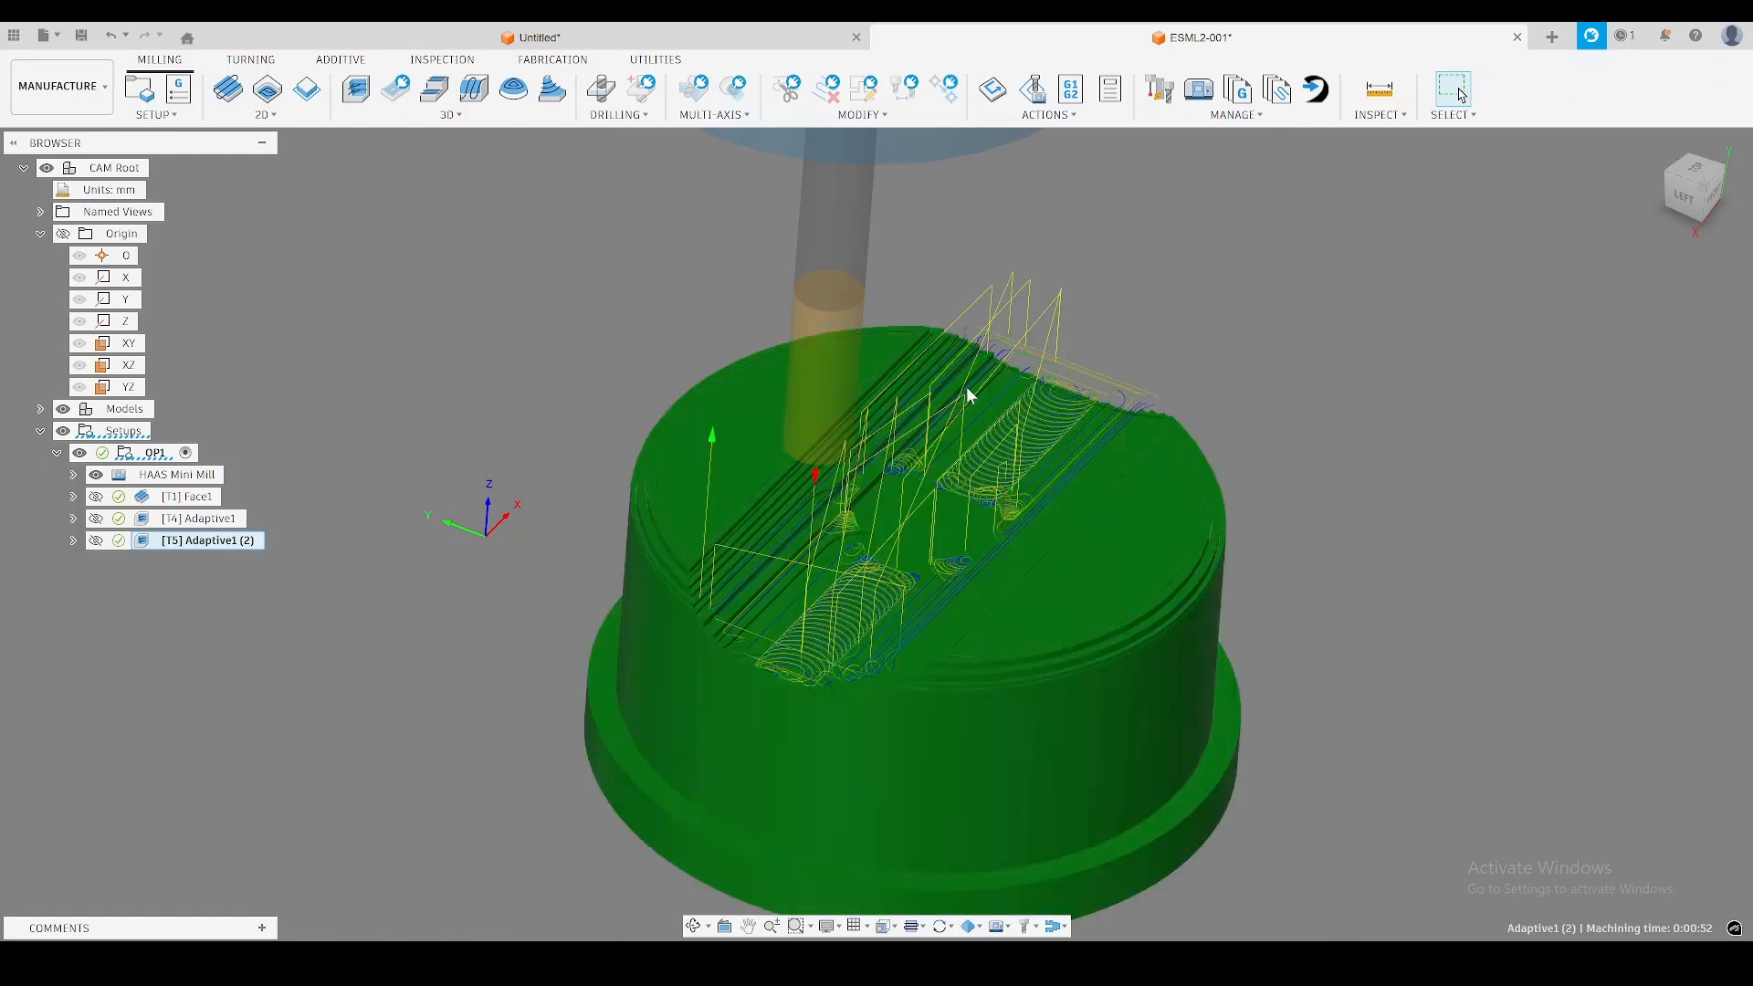
click(201, 519)
click(209, 541)
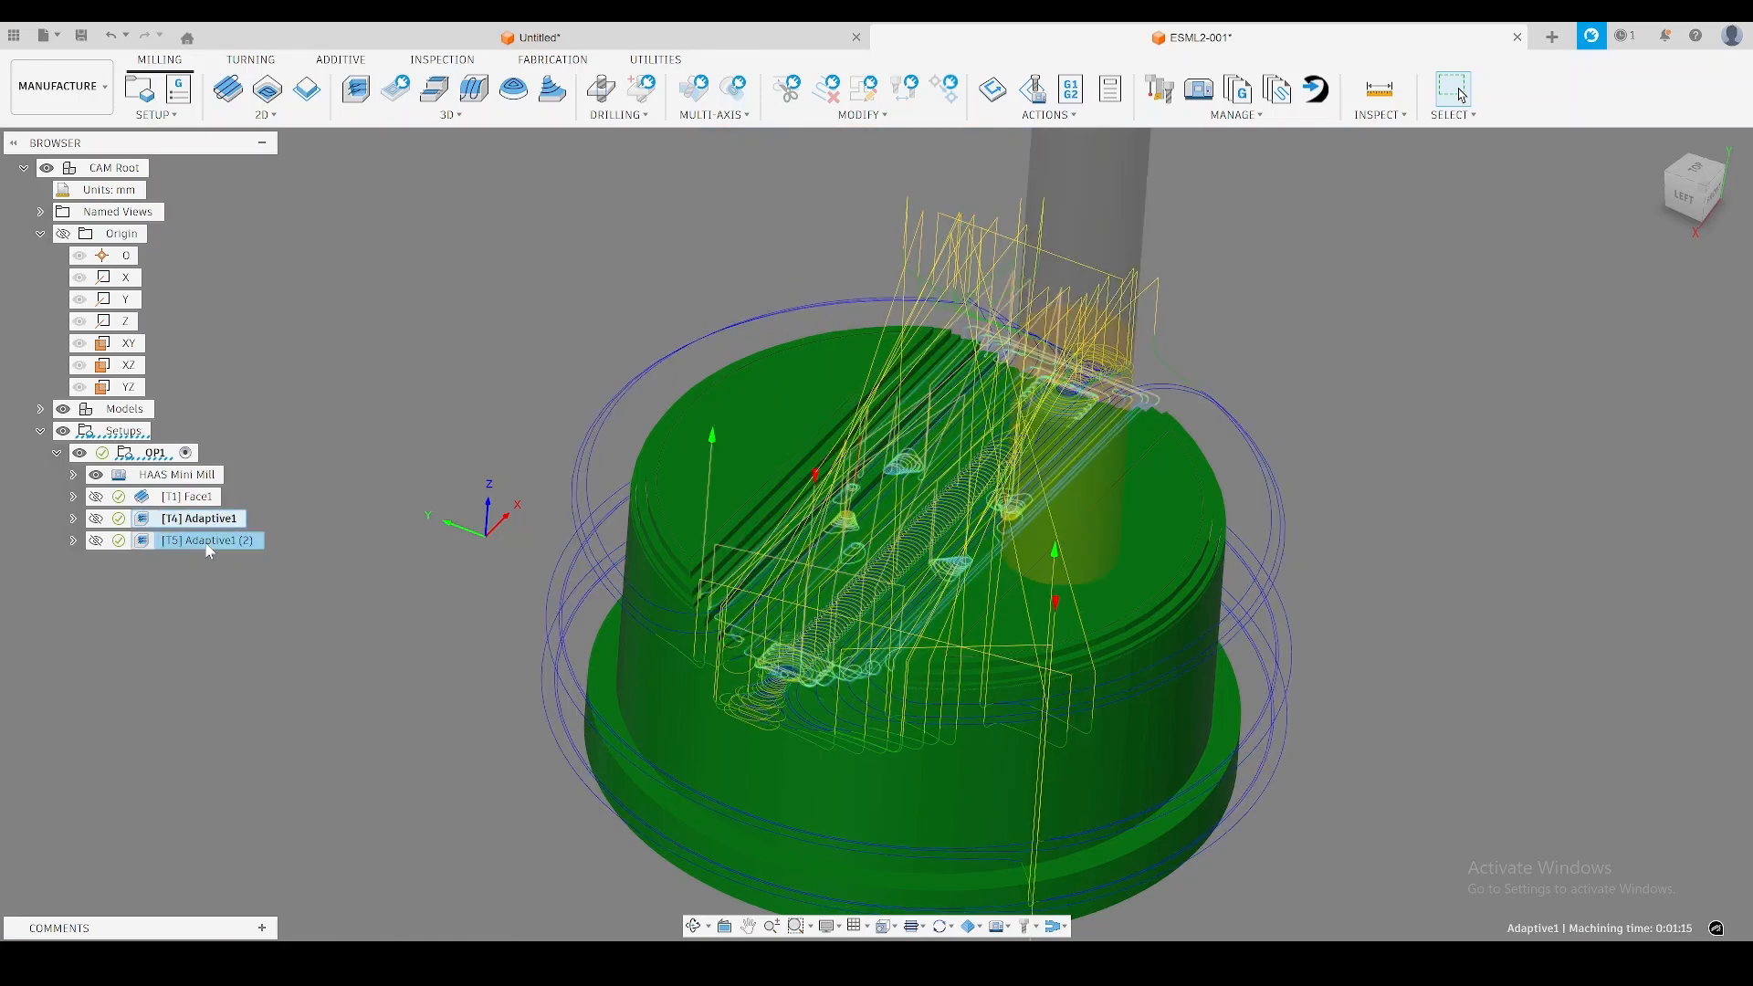
Inspect the second adaptive toolpath up close along the channel and around the central hole area.
shift+middle_drag(612, 447, 614, 468)
scroll(1030, 597, up, 3)
shift+middle_drag(1028, 597, 954, 589)
shift+middle_drag(986, 452, 1005, 692)
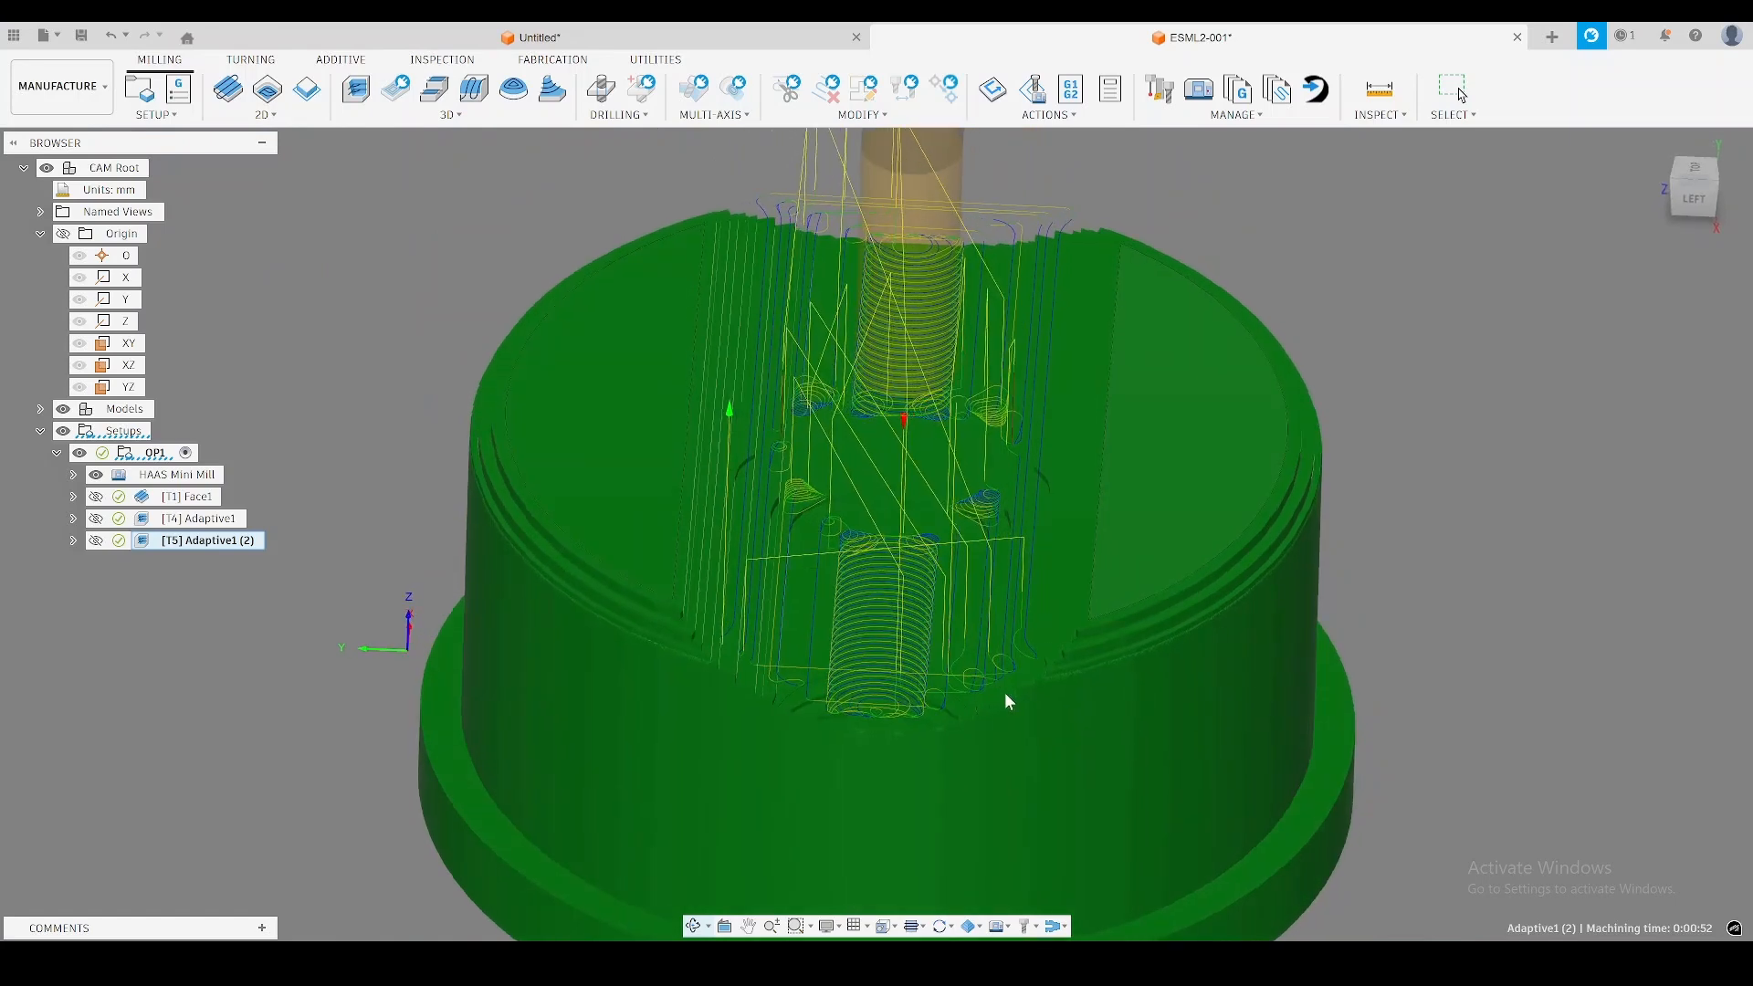
click(265, 114)
click(269, 271)
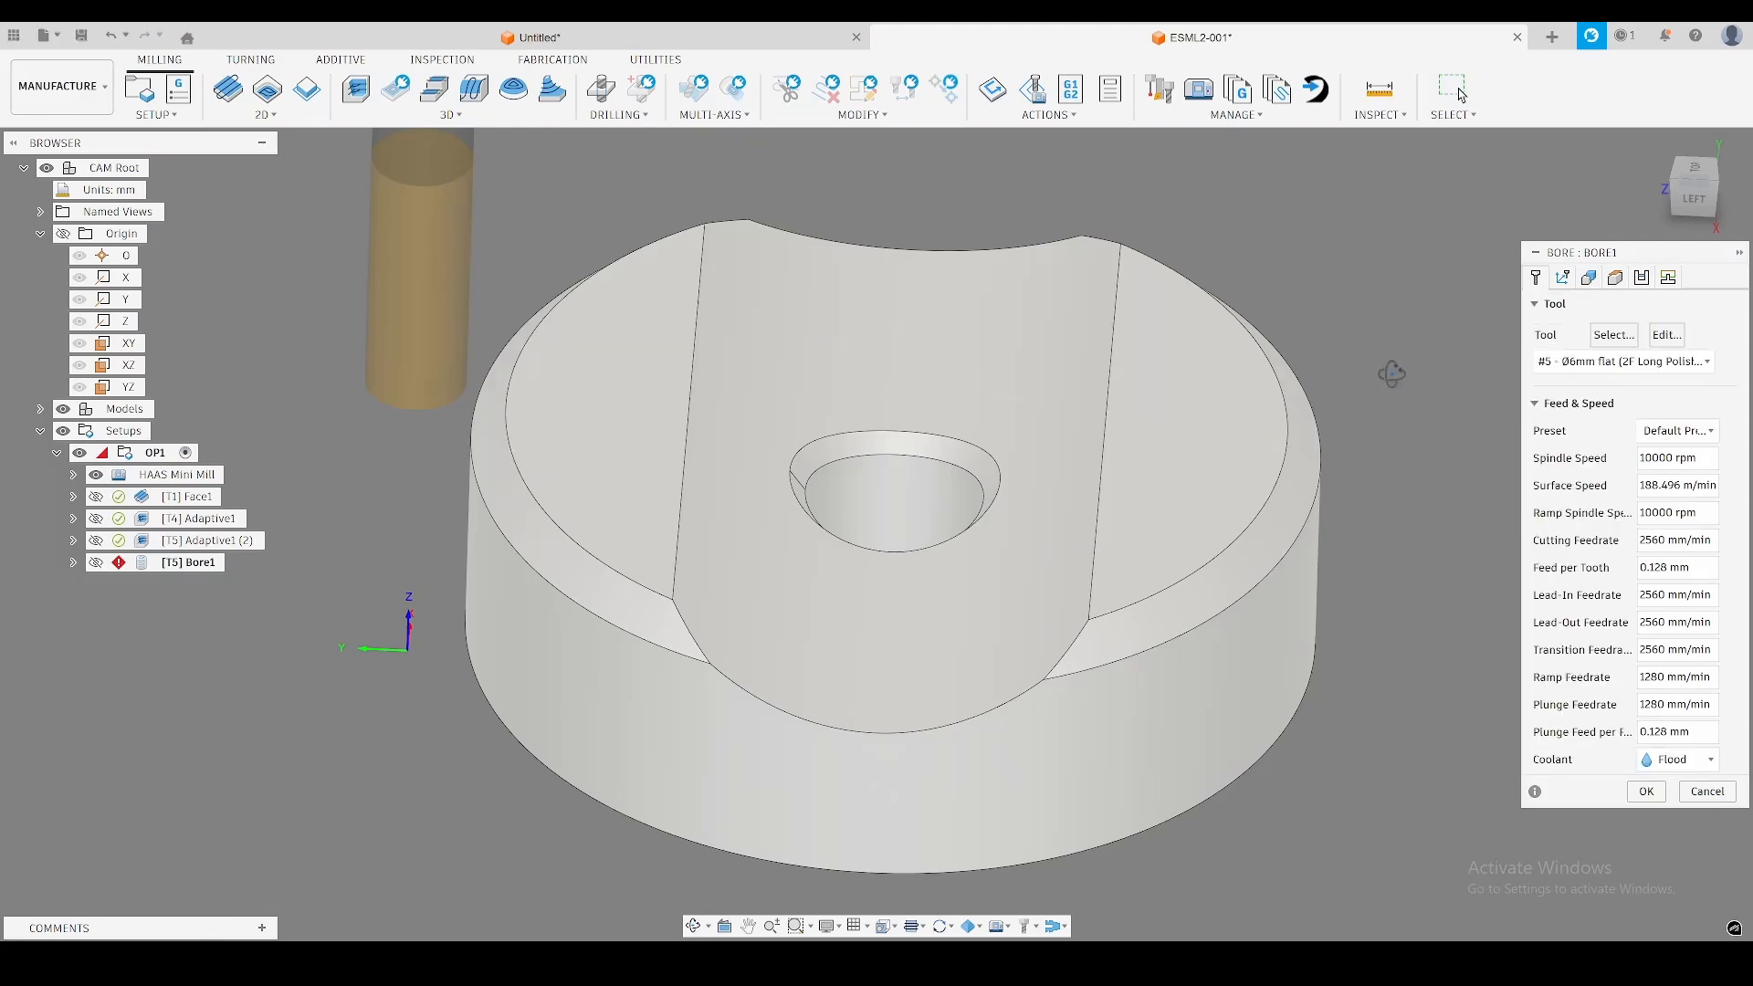
shift+middle_drag(1393, 384, 1392, 384)
key(Escape)
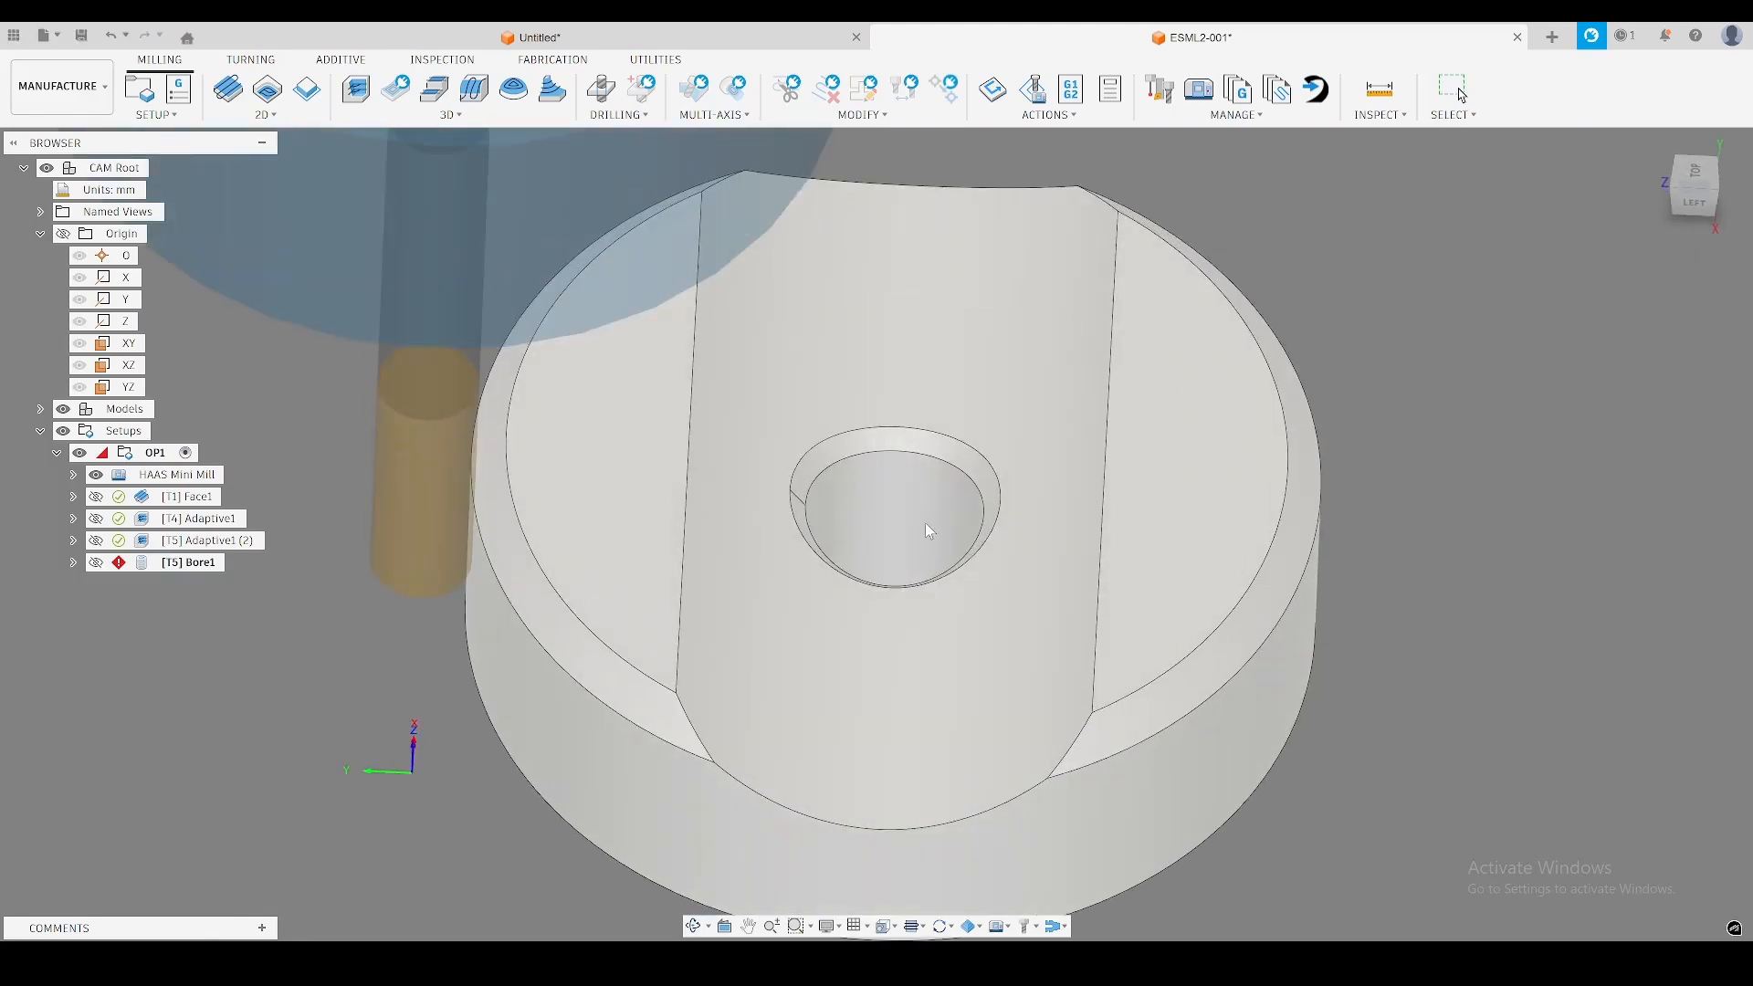
Measure the diameter of the central hole's cylindrical wall.
key(i)
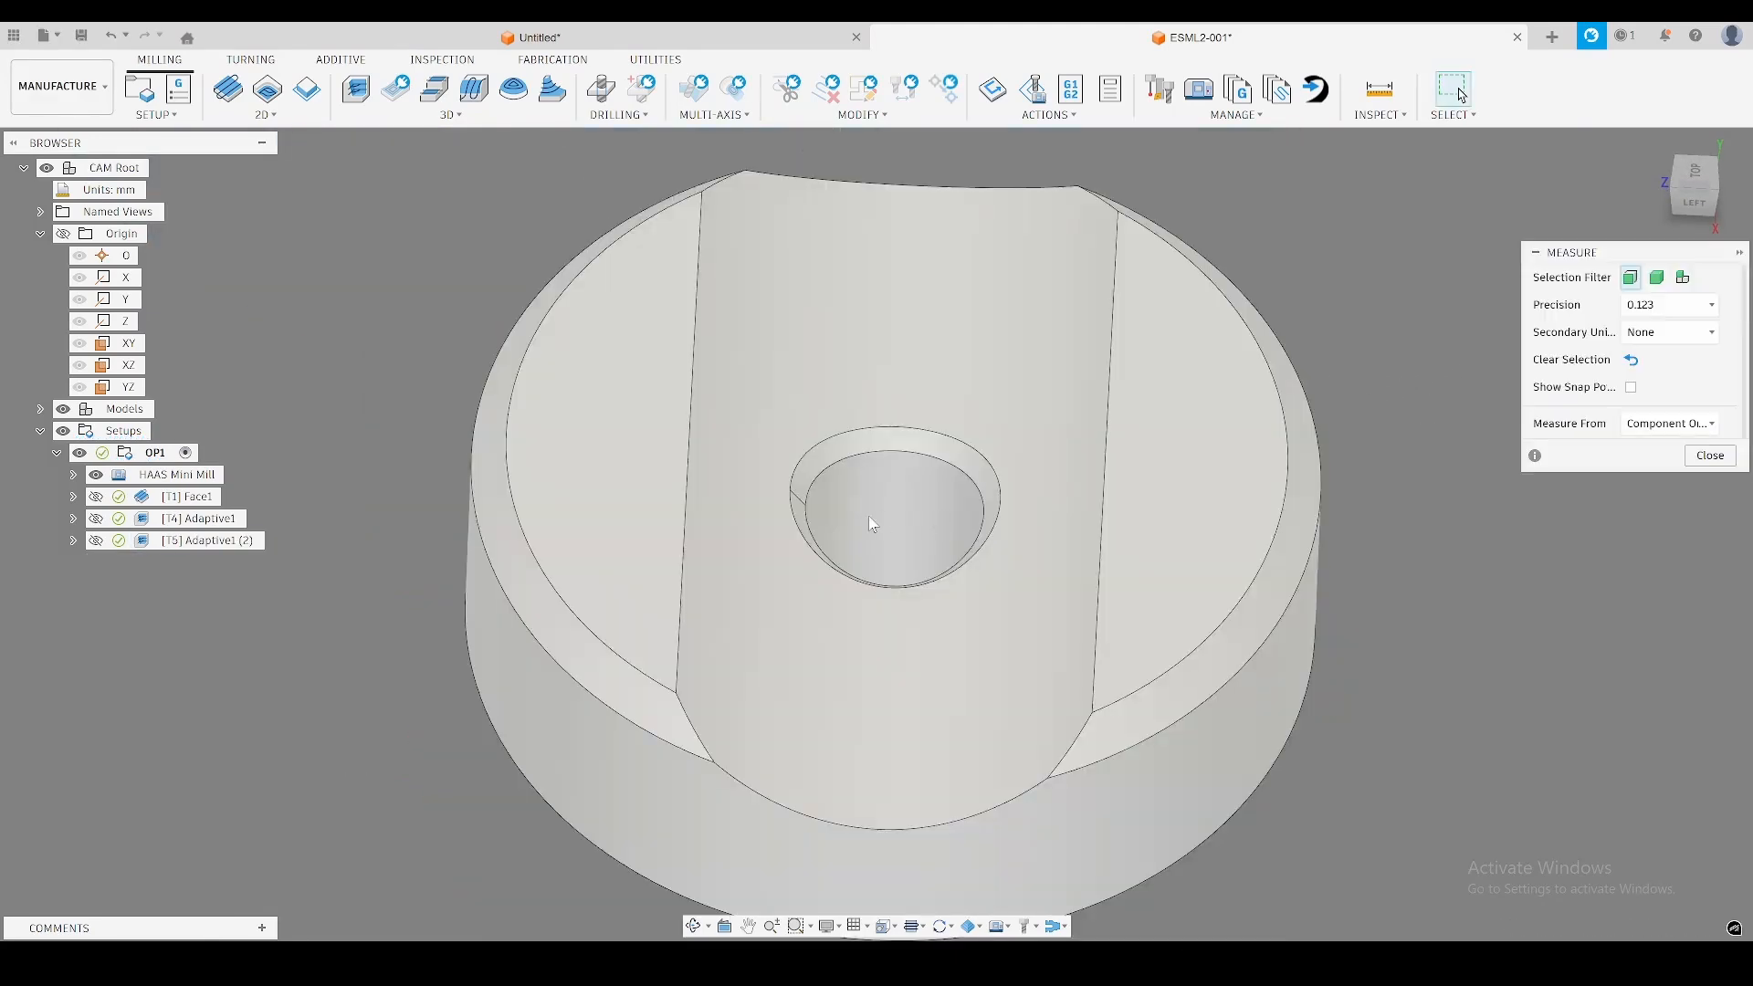
click(882, 512)
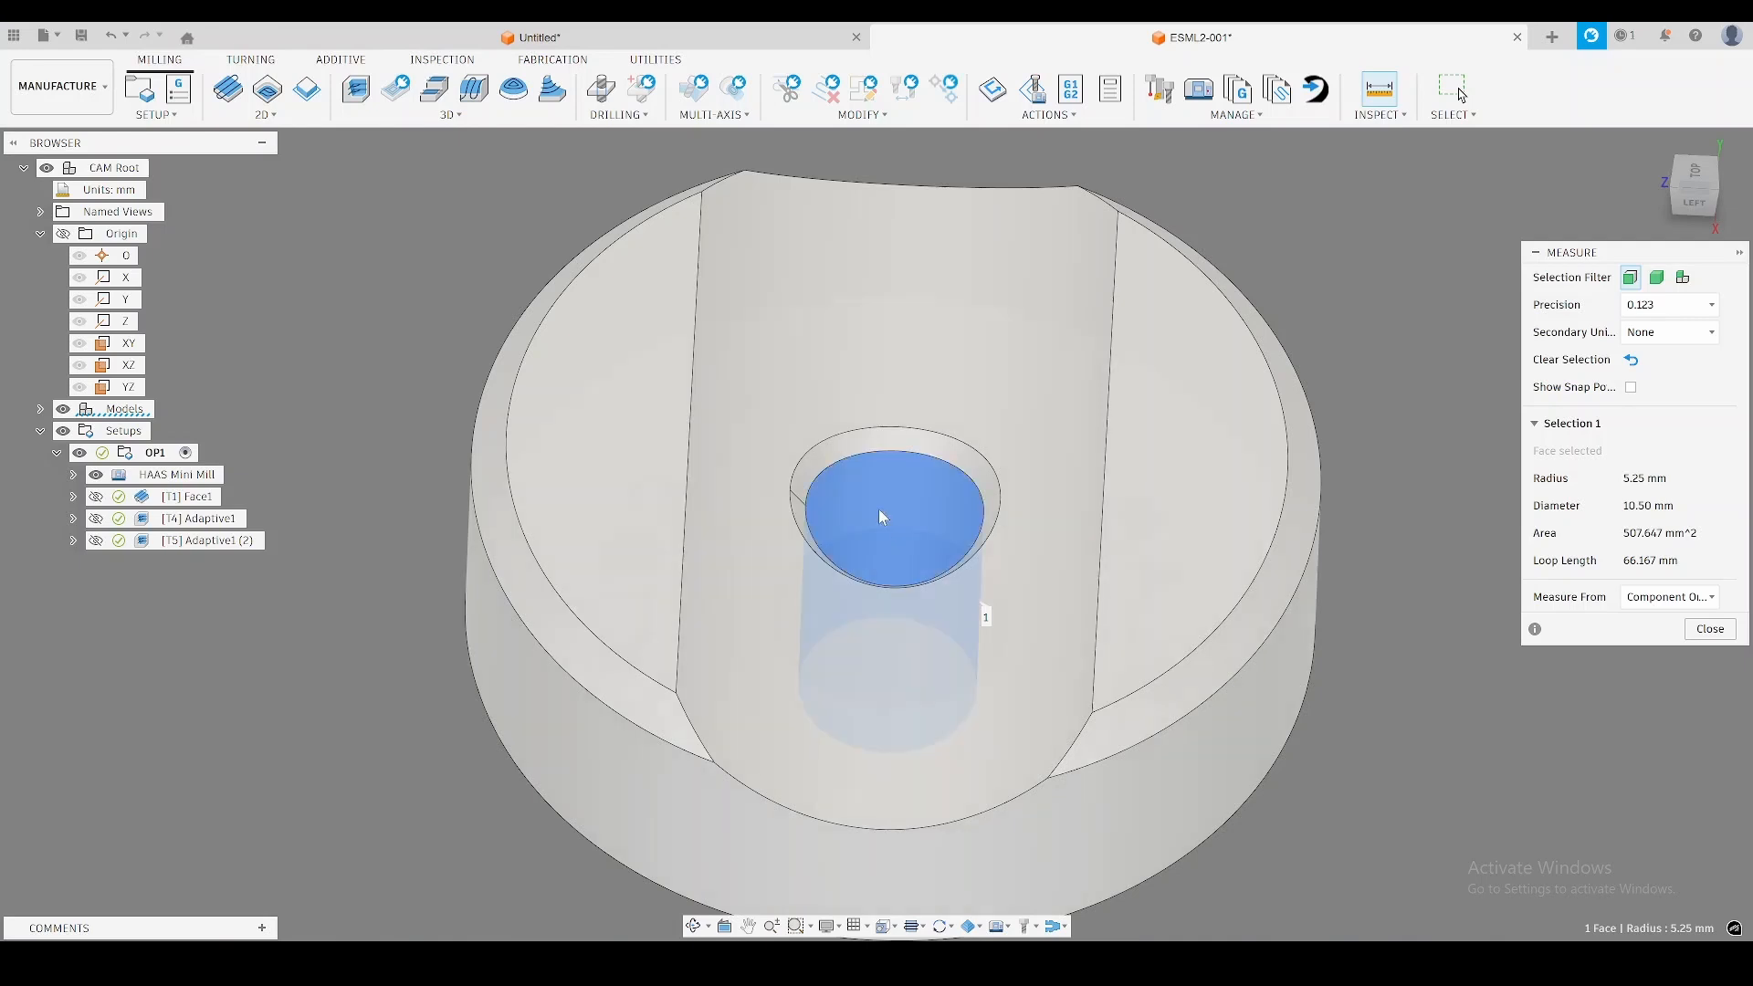
key(Escape)
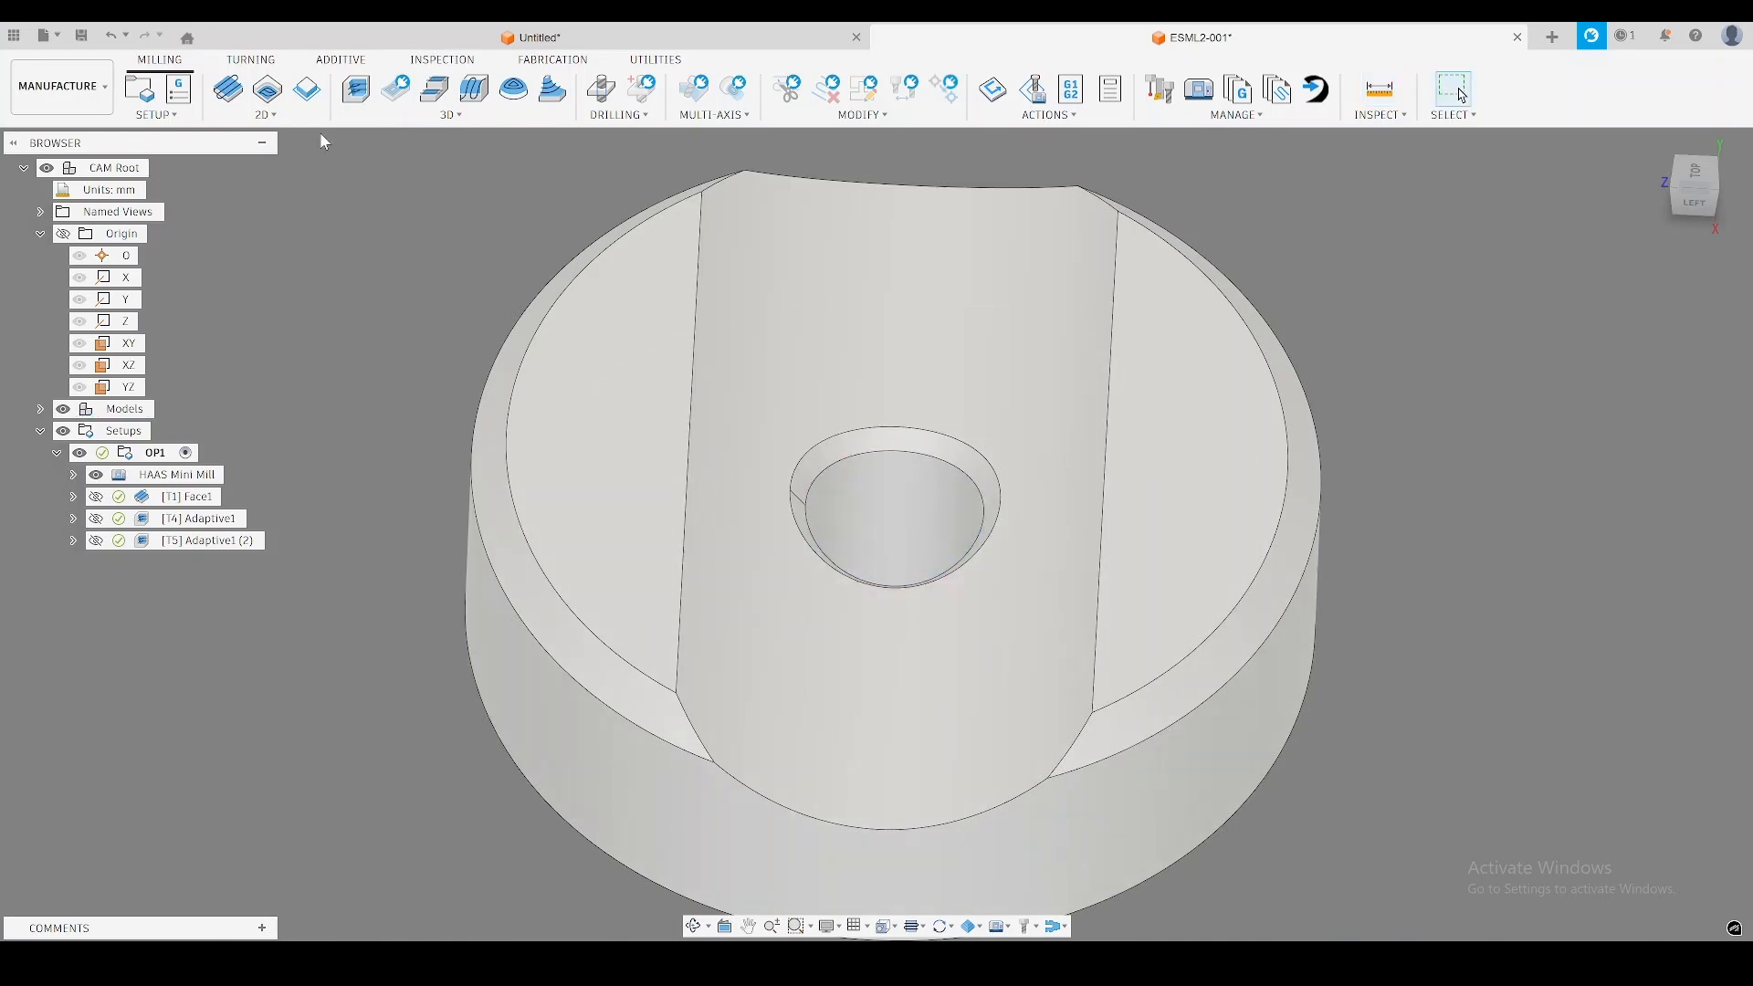
Create a 2D Bore operation on the central hole's wall, using tool 4, the Ø8mm R0.1mm bull nose mill from the N11 EndMills library.
click(267, 115)
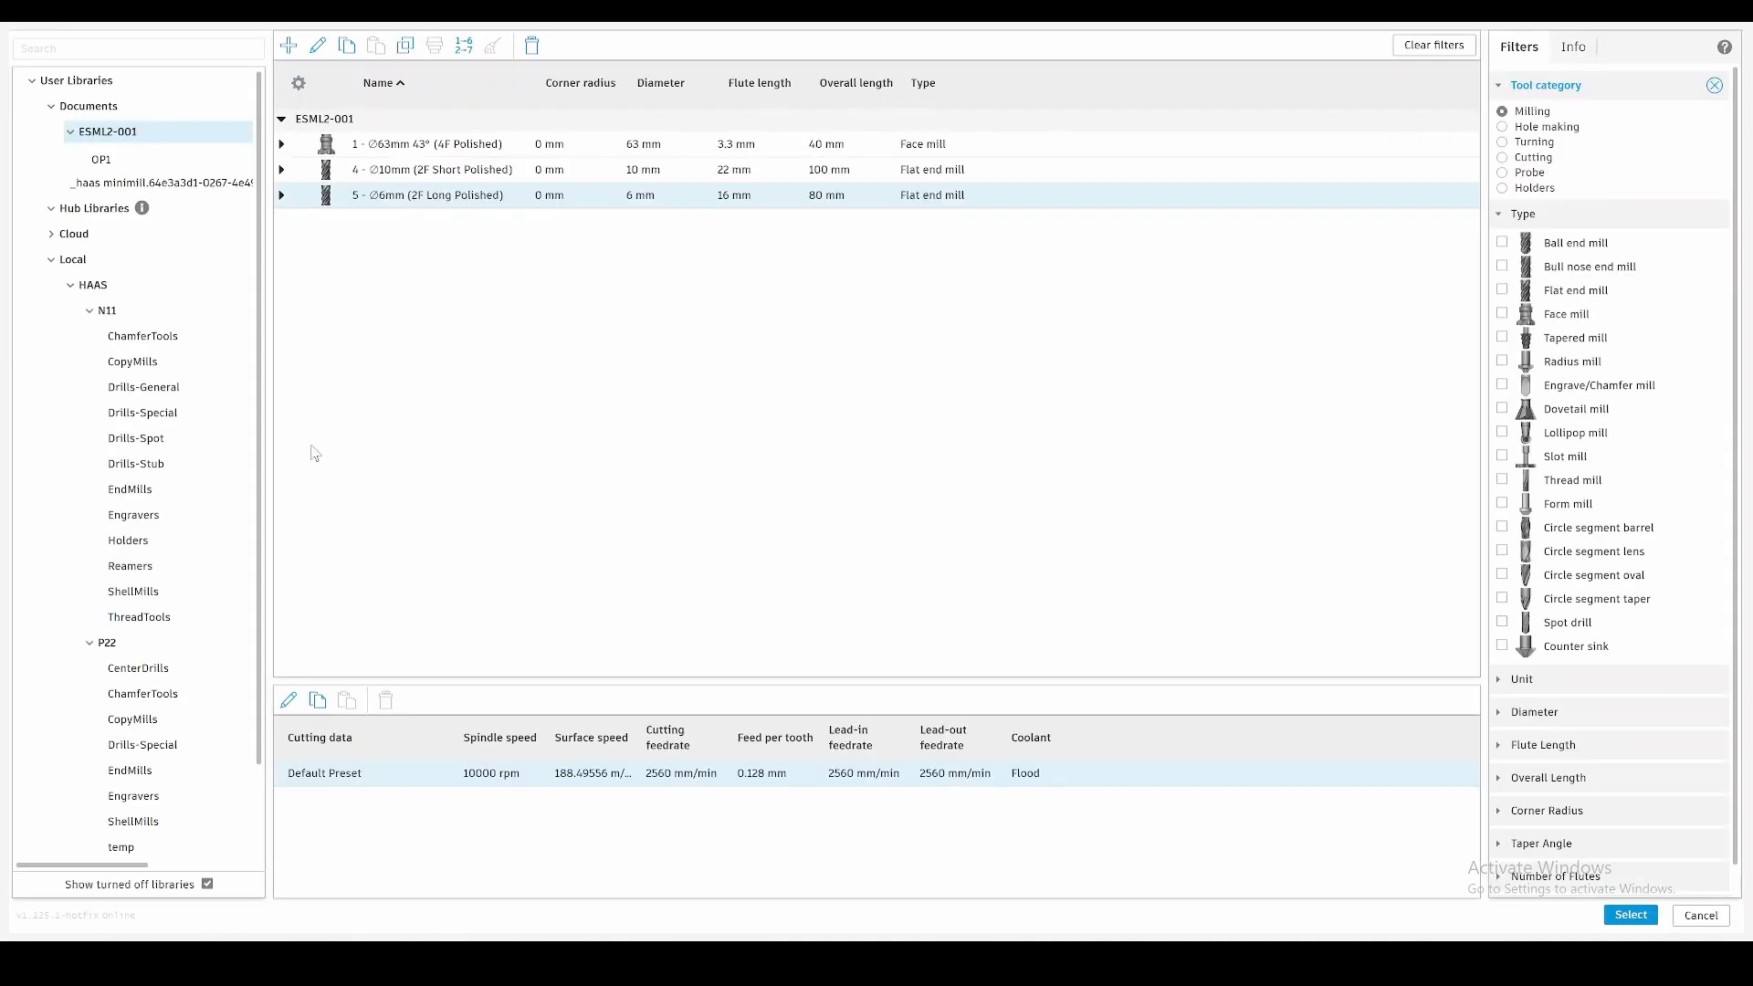
click(135, 486)
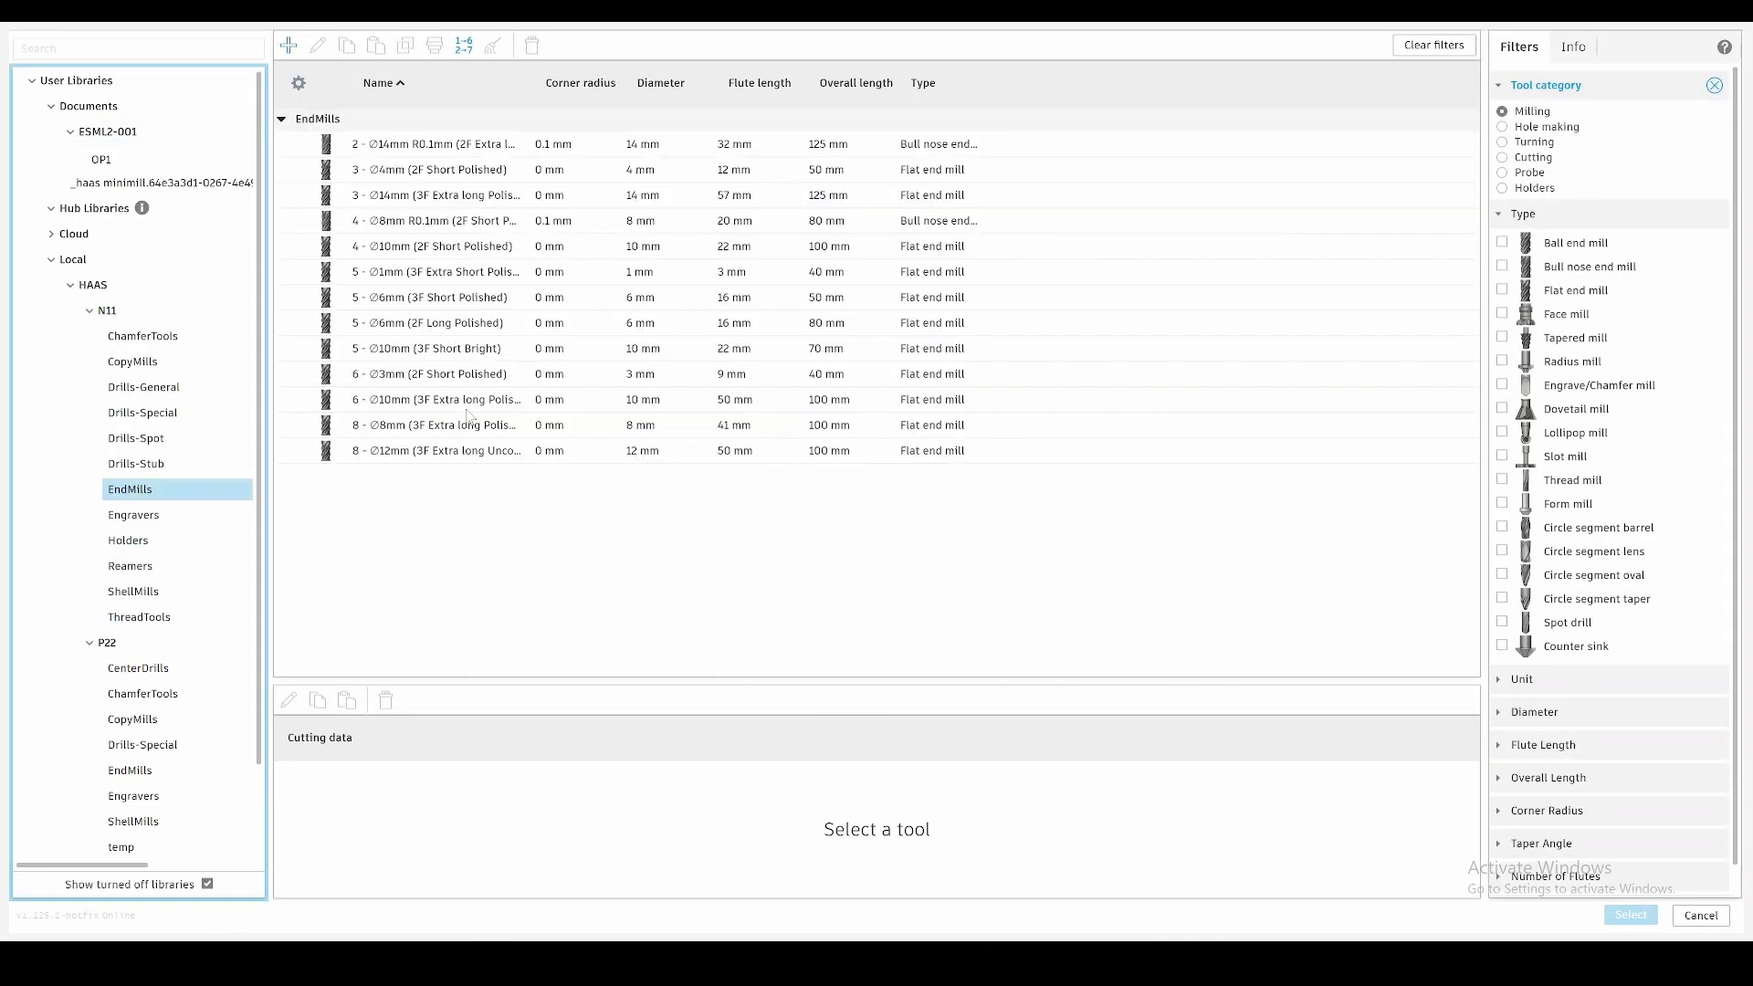
click(458, 222)
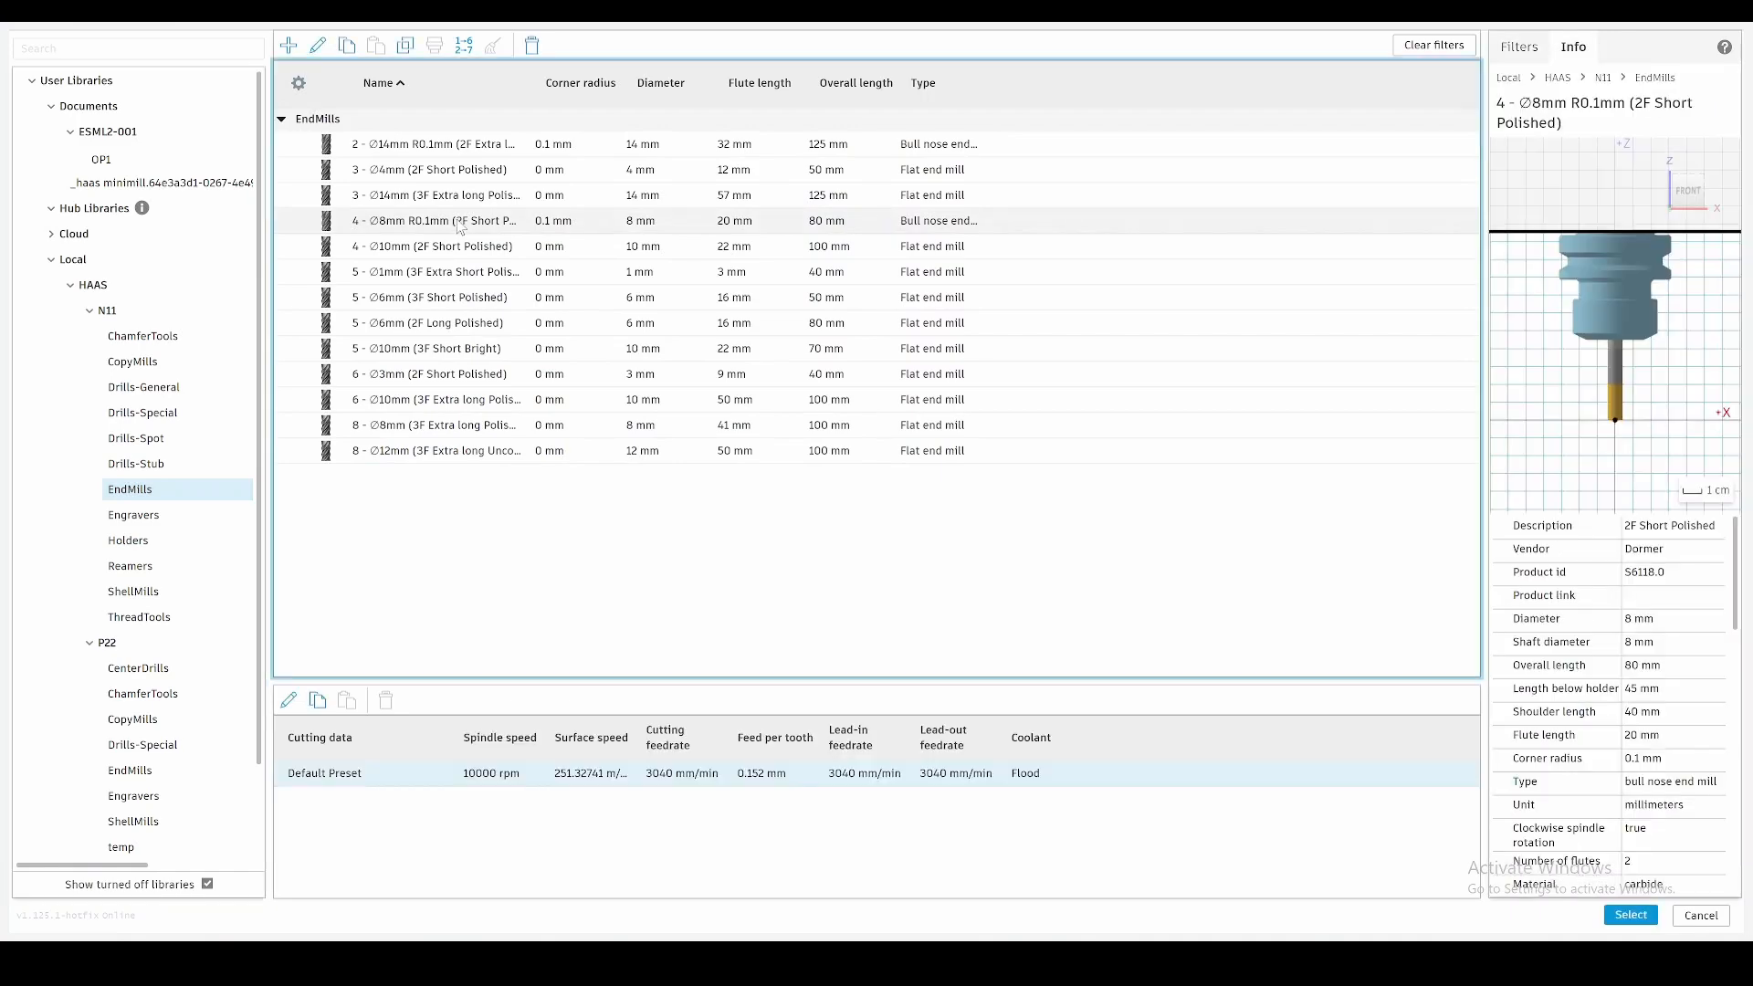
double_click(460, 226)
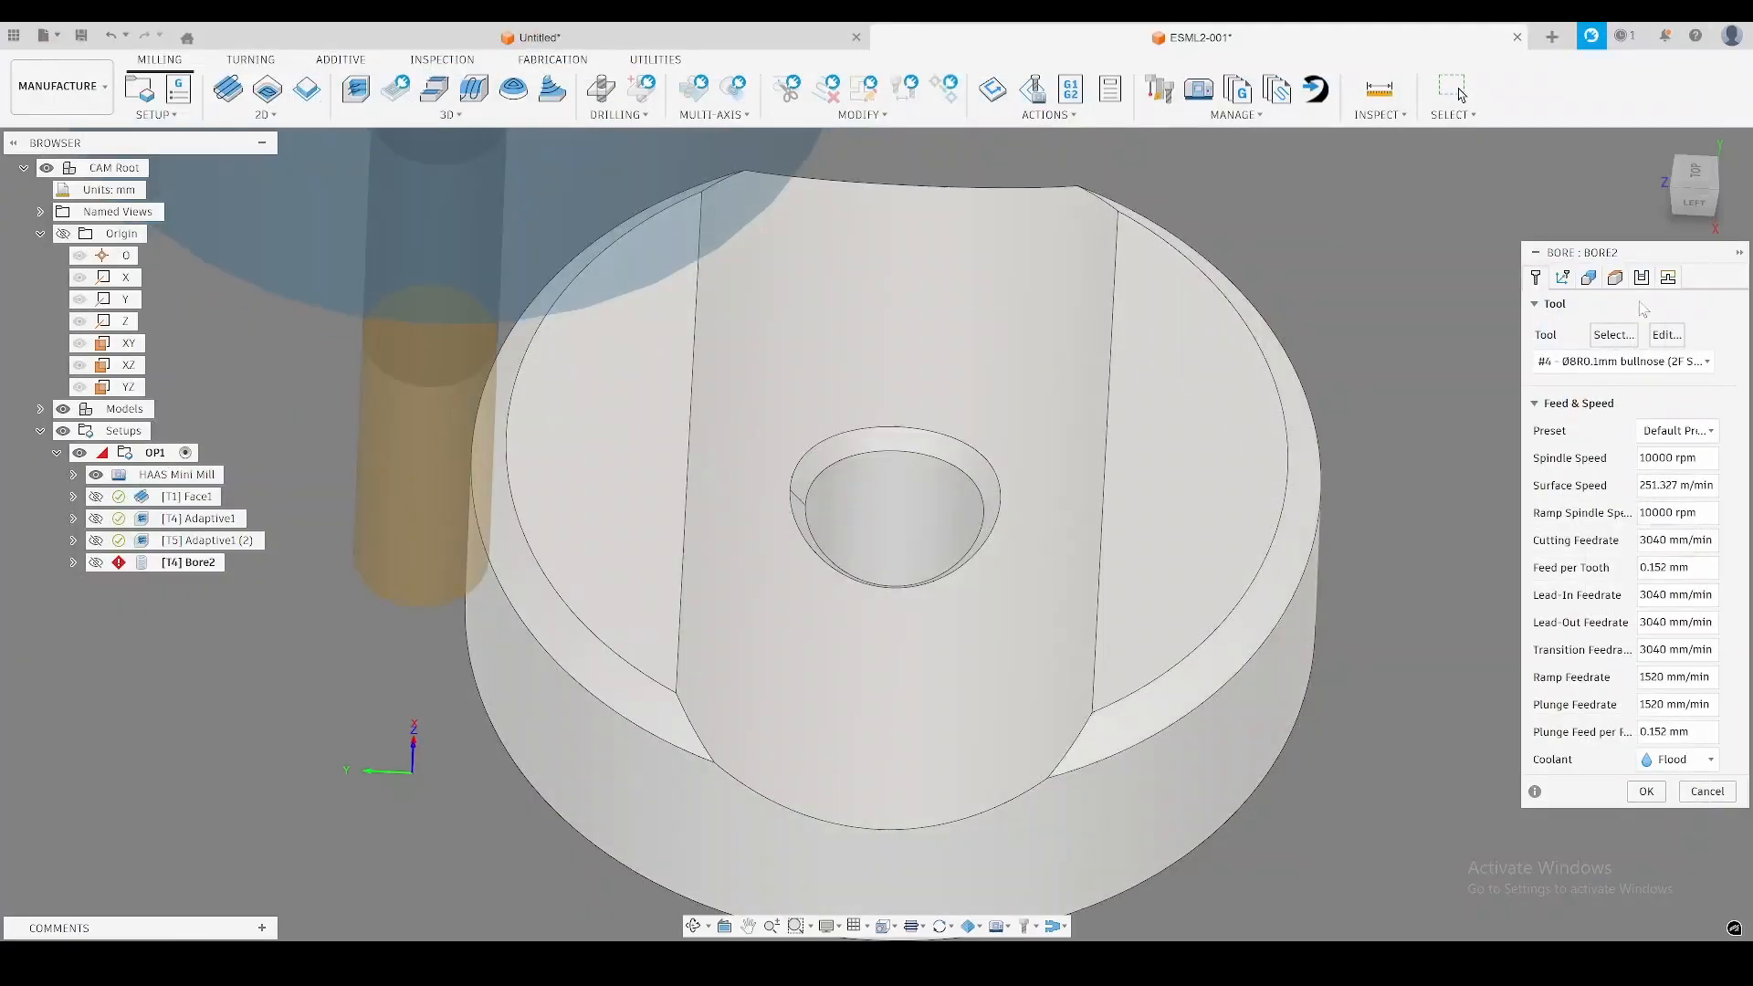
click(1588, 278)
click(890, 506)
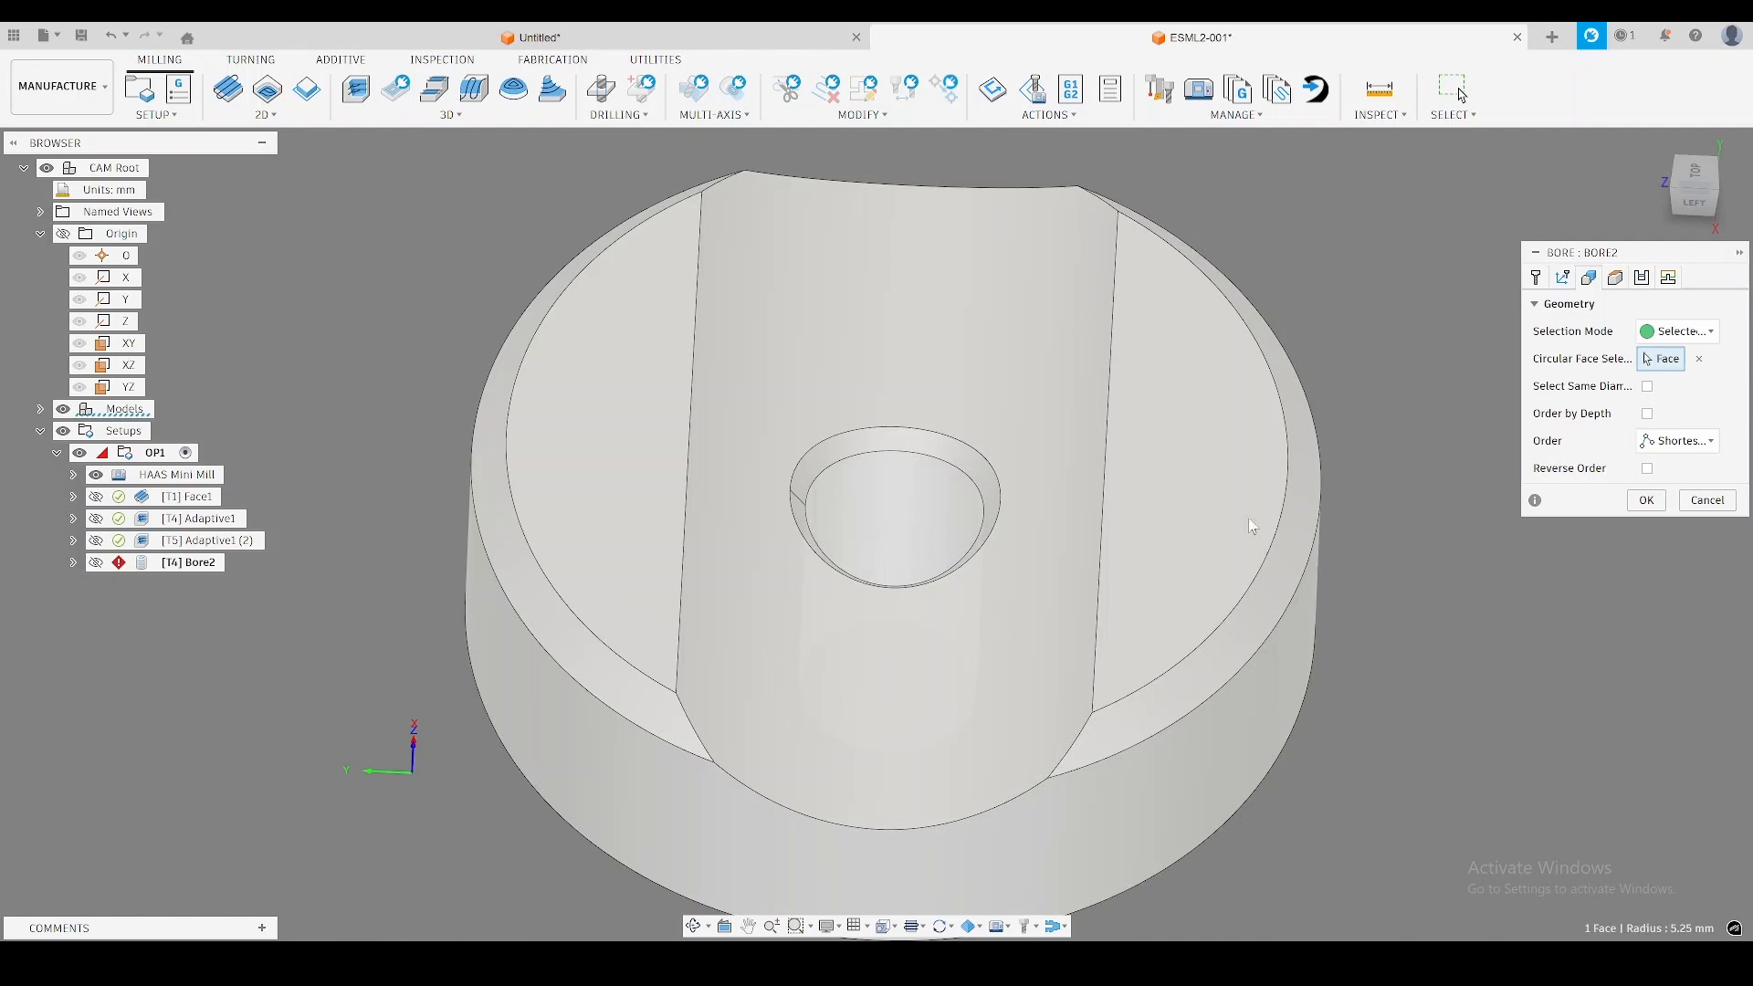
Reference the bore's top height to a point on the hole's upper chamfer edge and its bottom height to Model bottom with -0.1 mm offset.
shift+middle_drag(1057, 501, 911, 438)
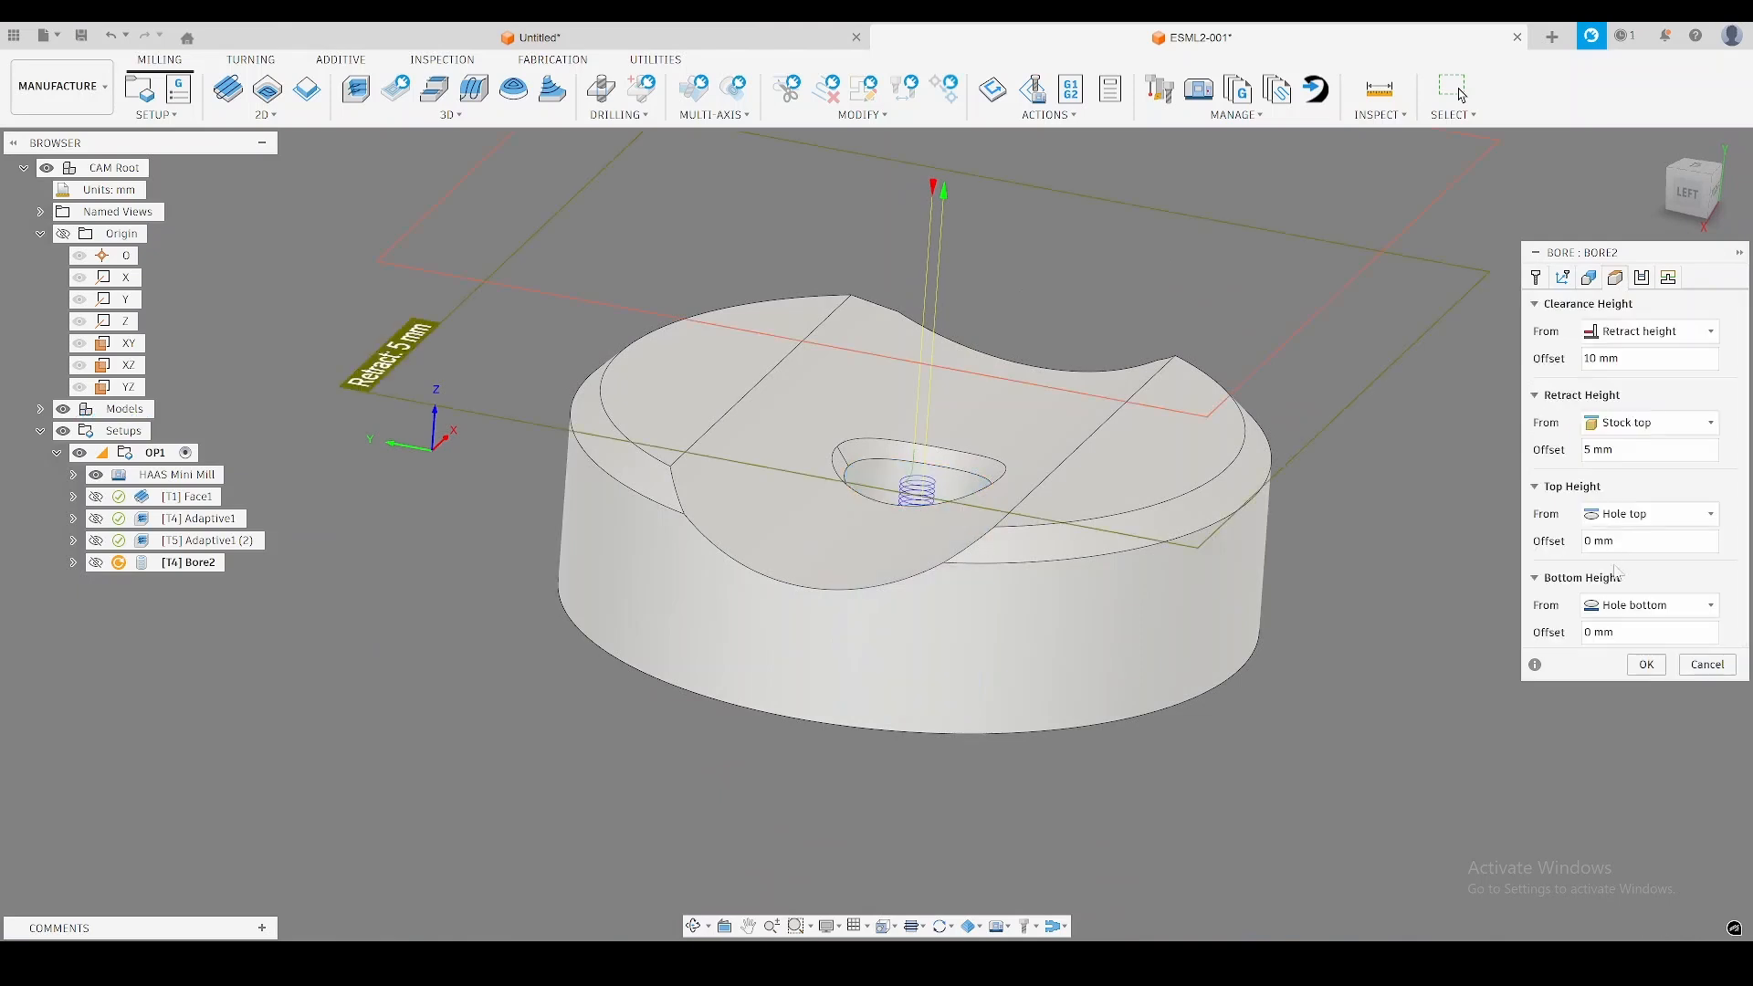
click(1636, 524)
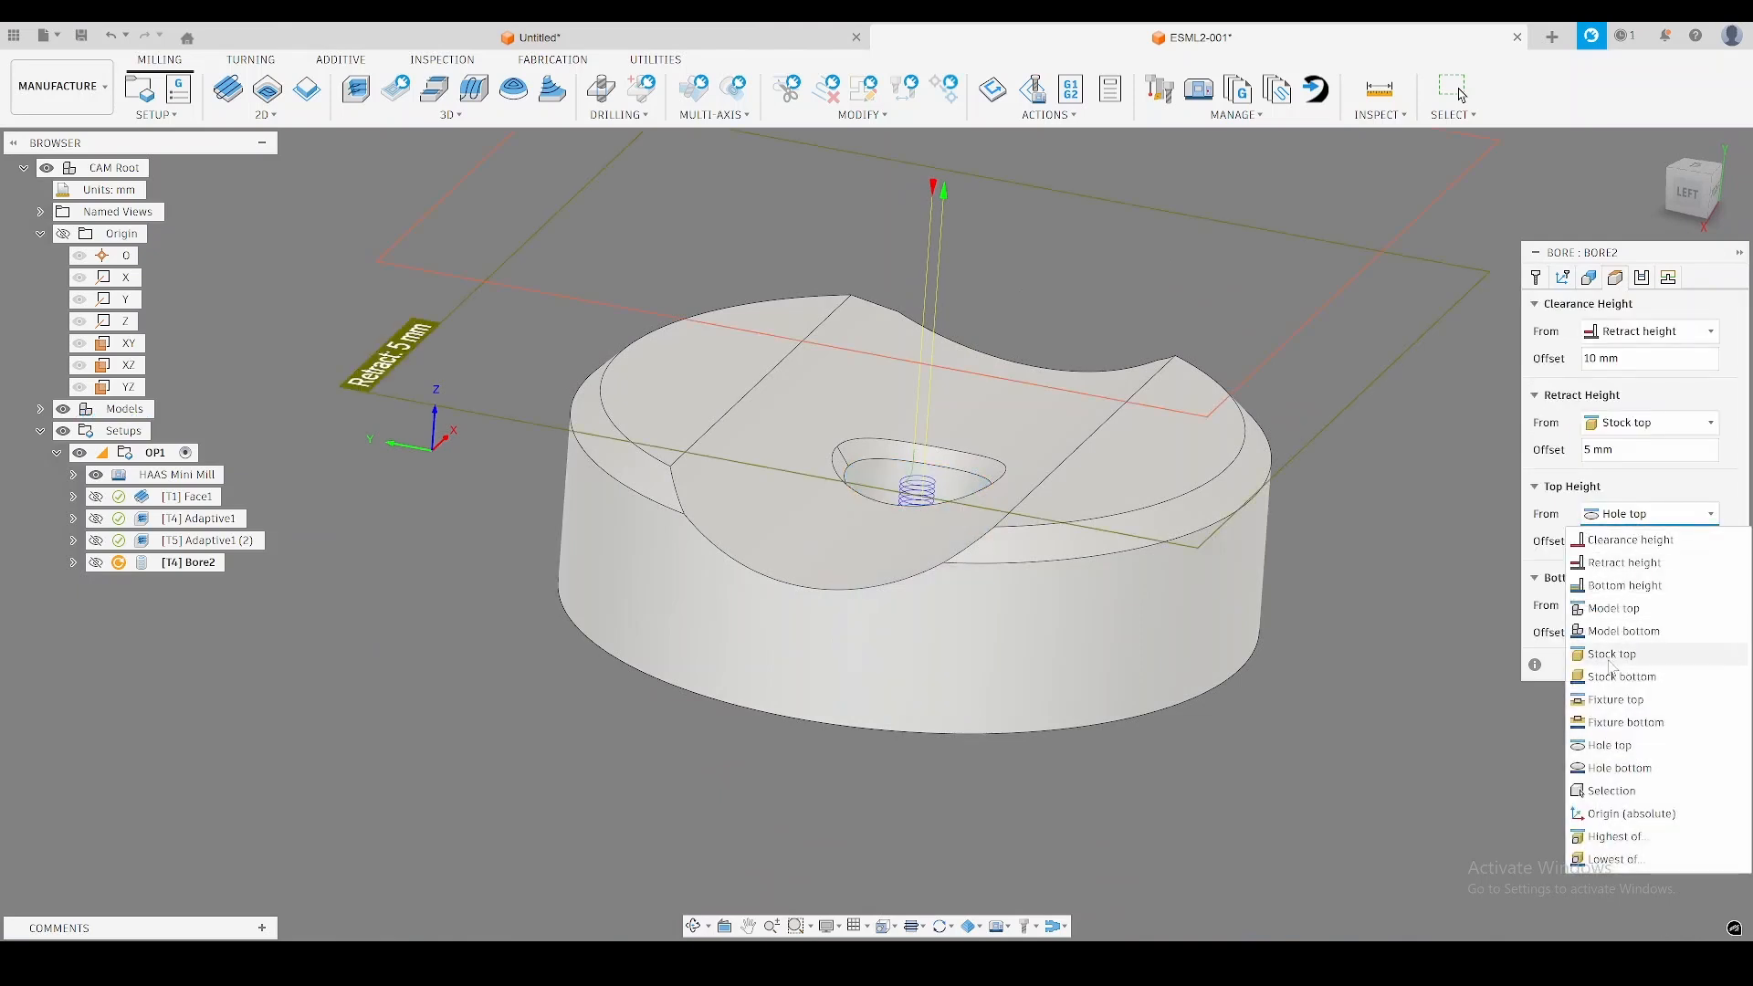
click(1612, 790)
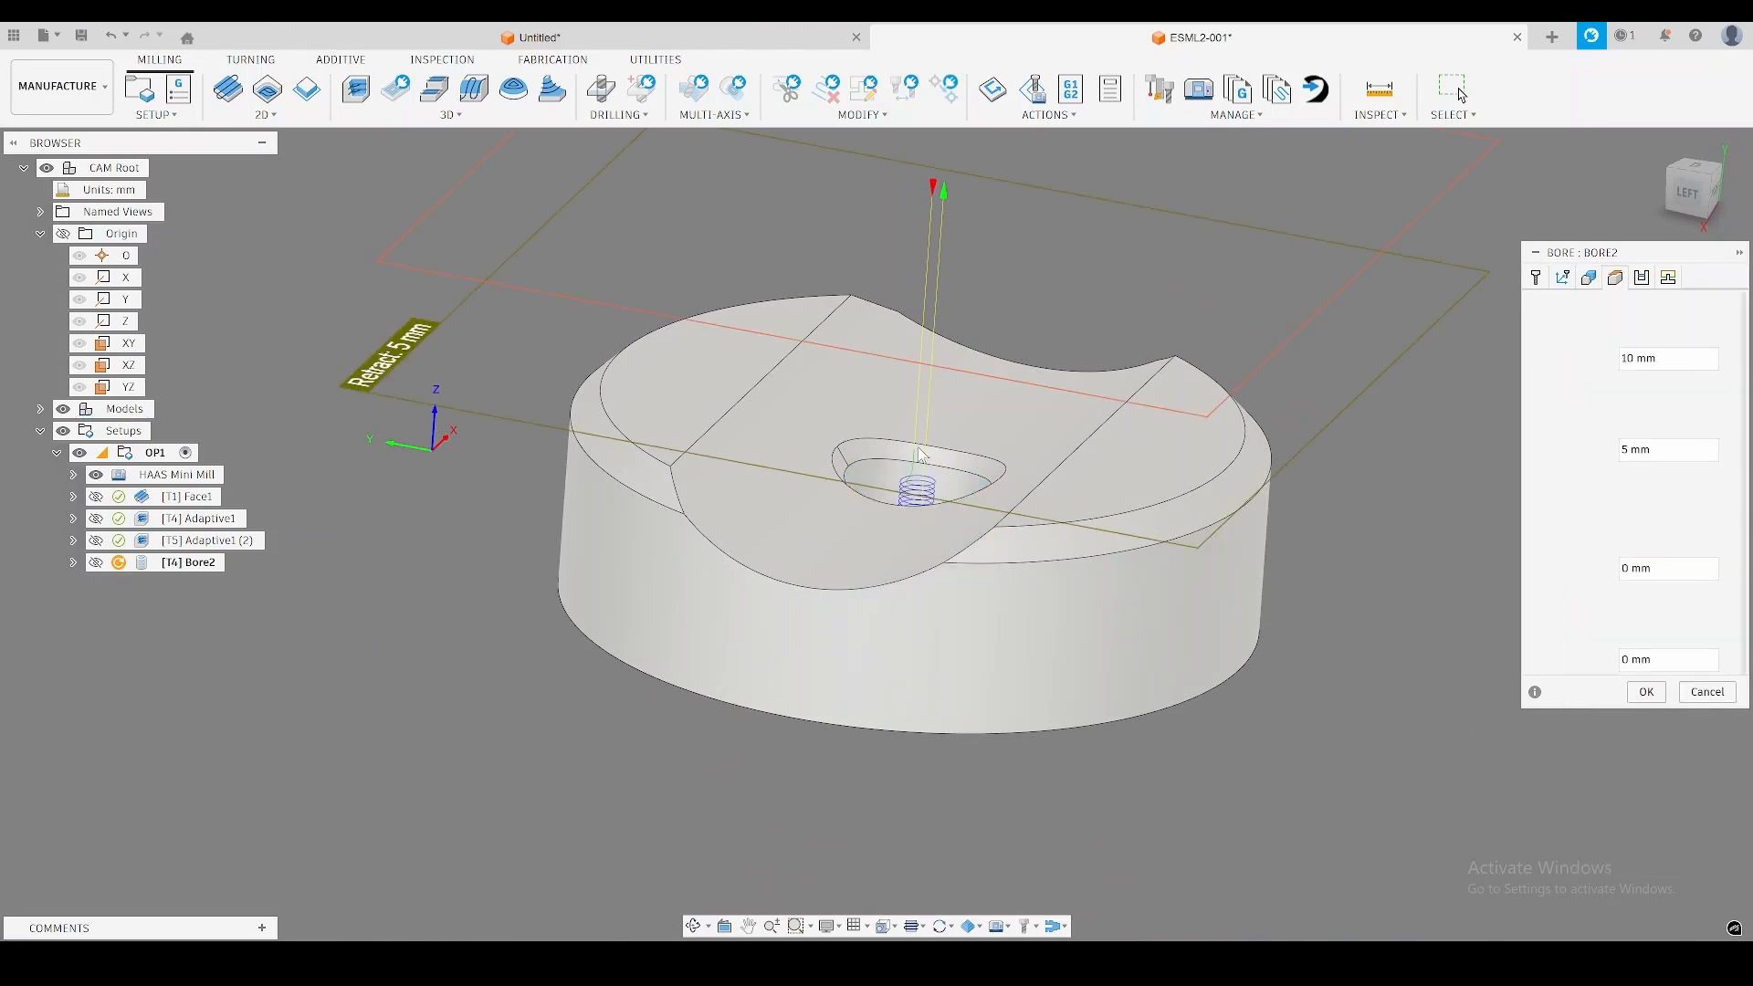
click(838, 448)
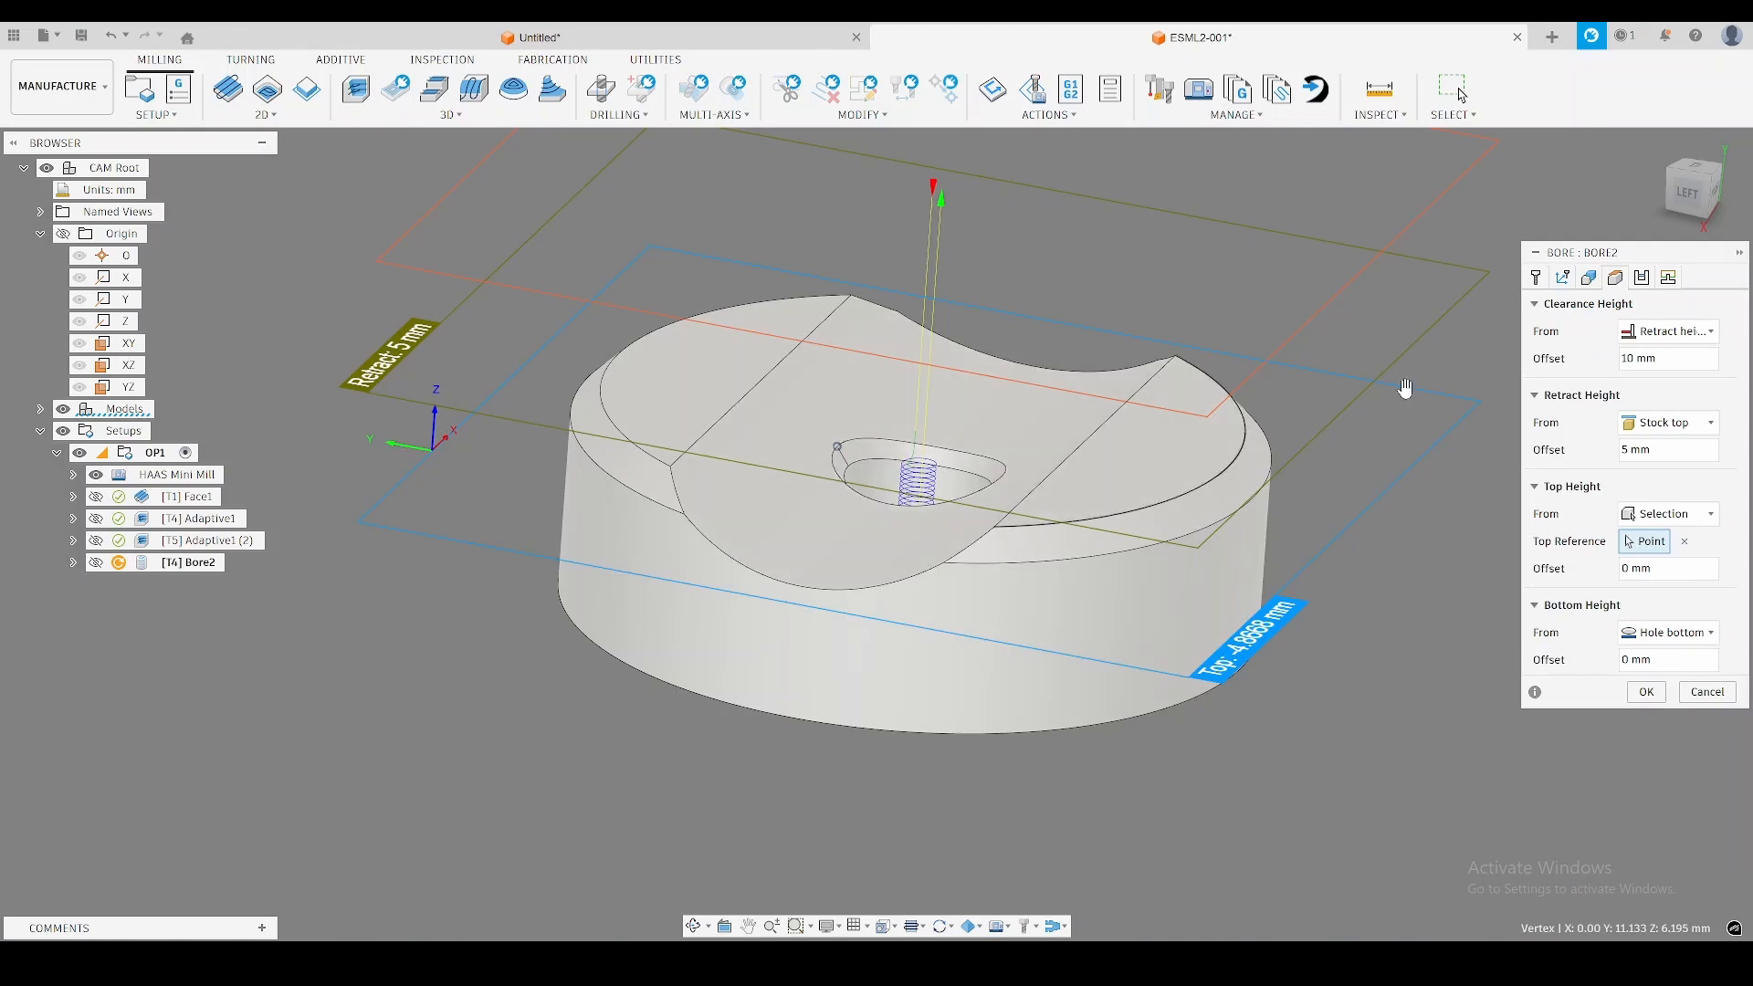
click(1669, 632)
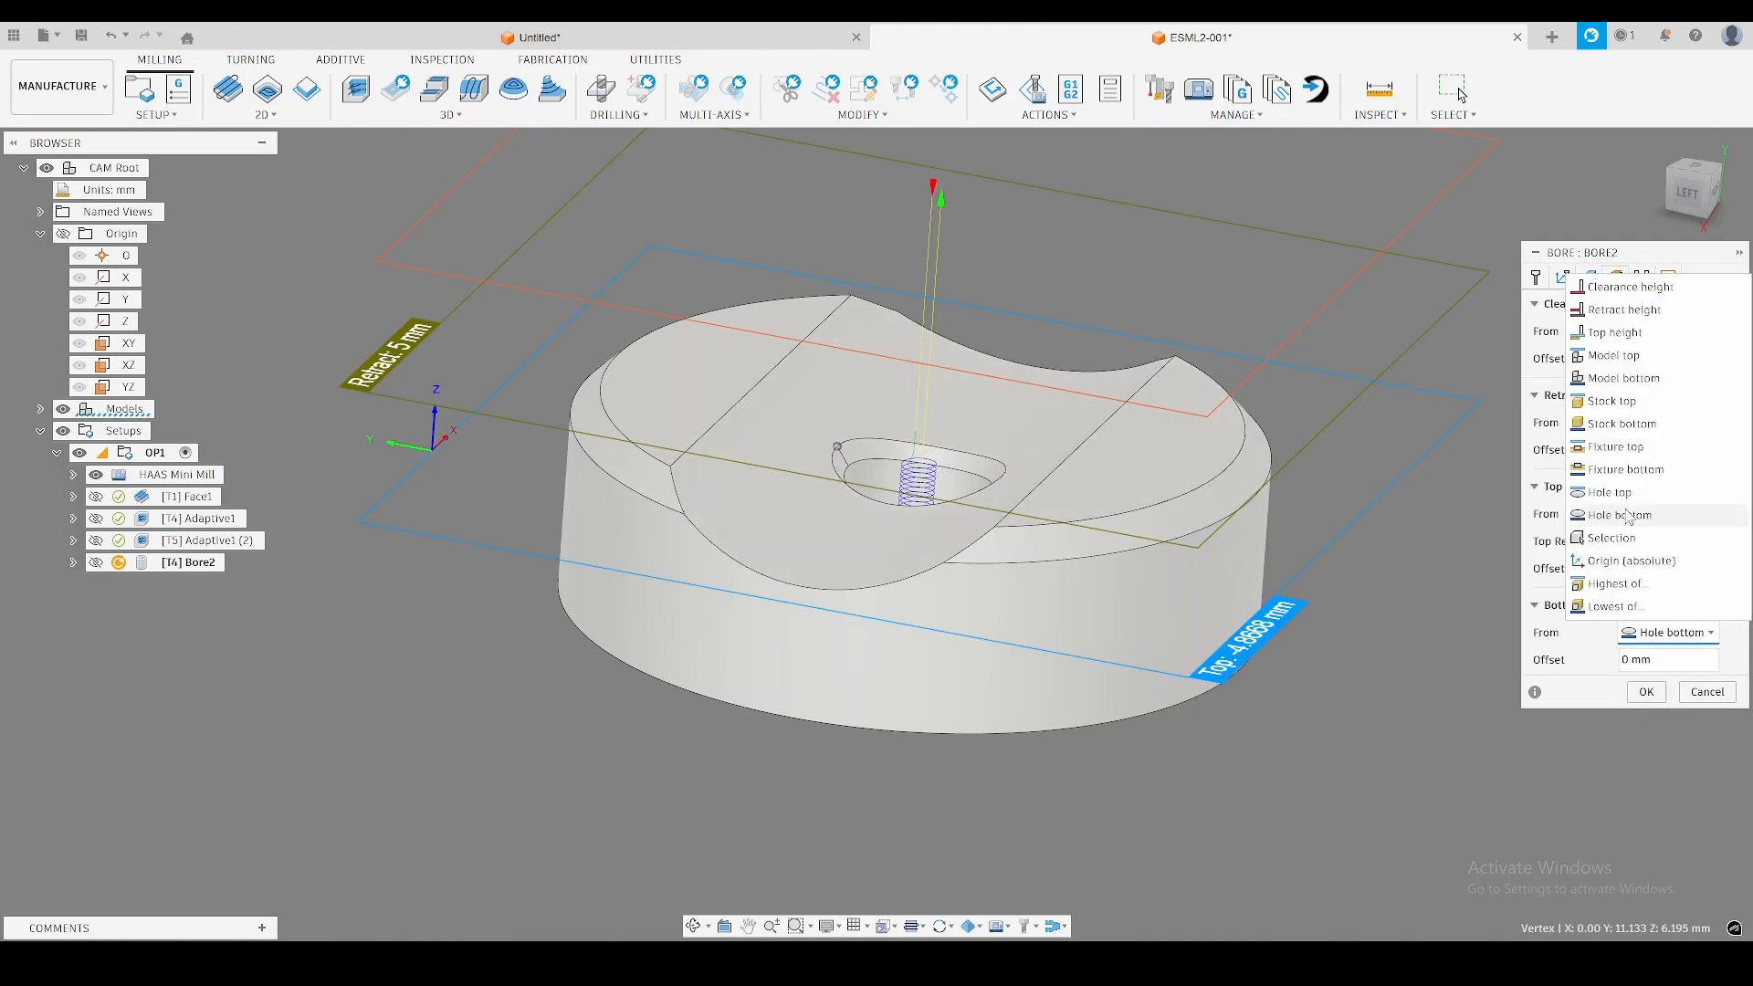
click(1624, 378)
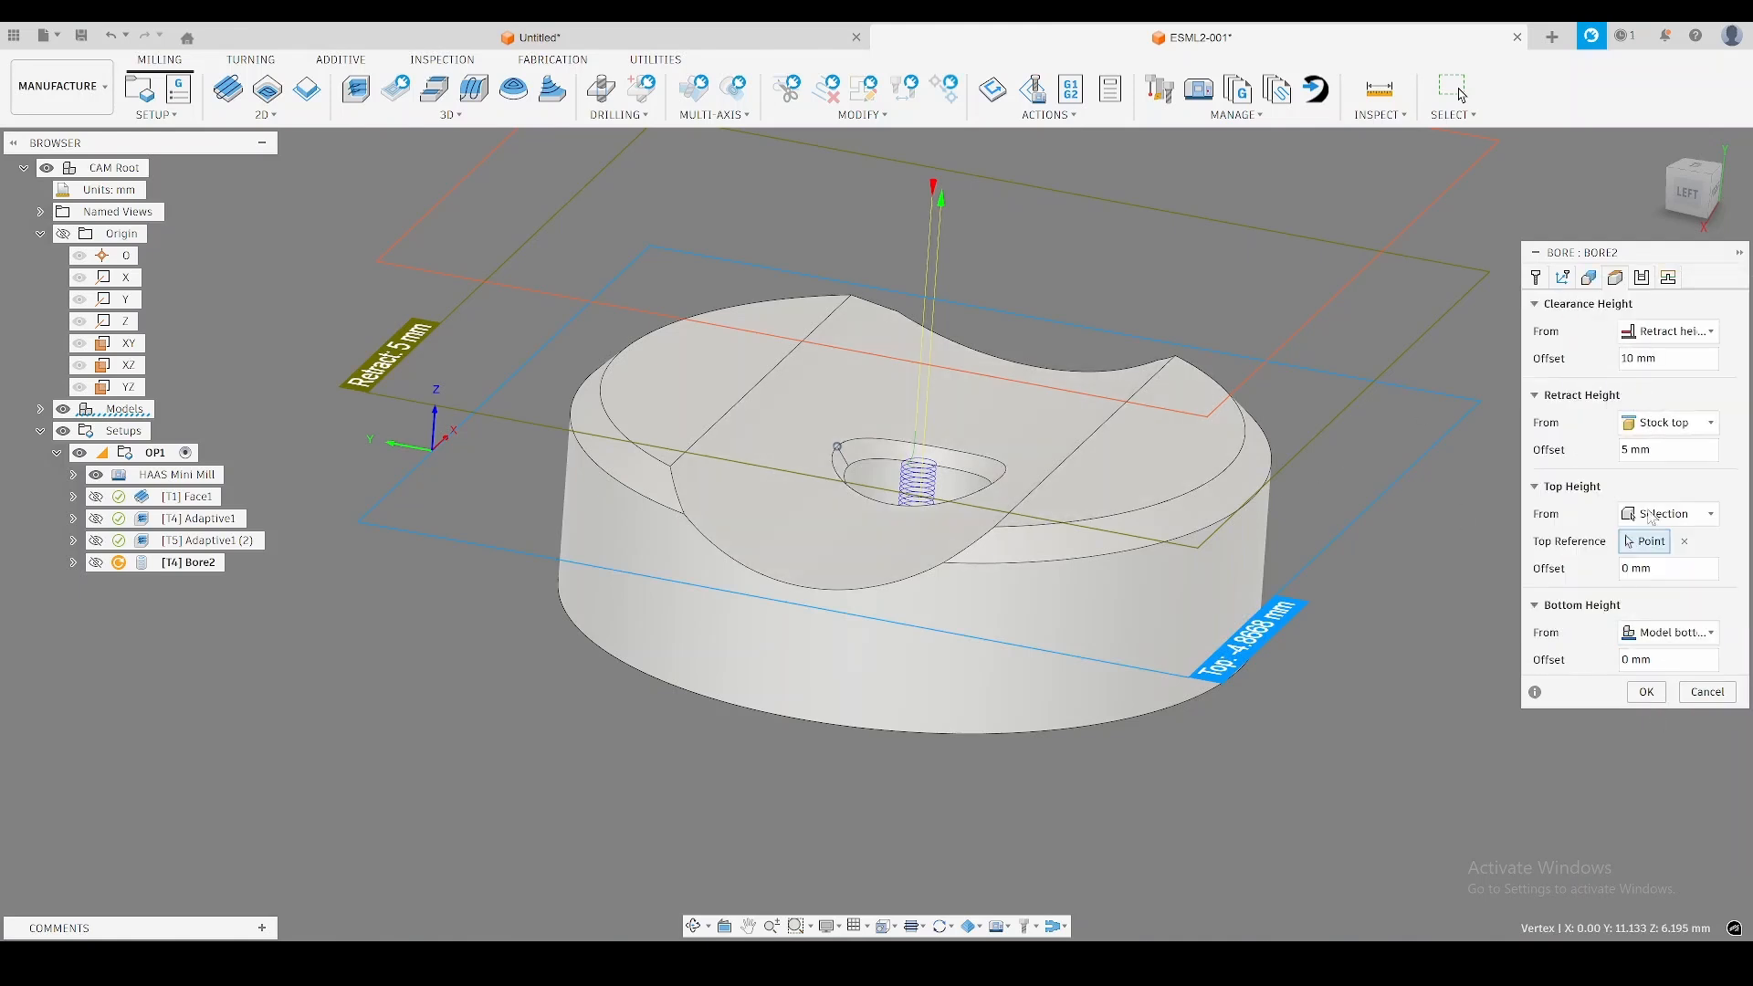
click(1669, 661)
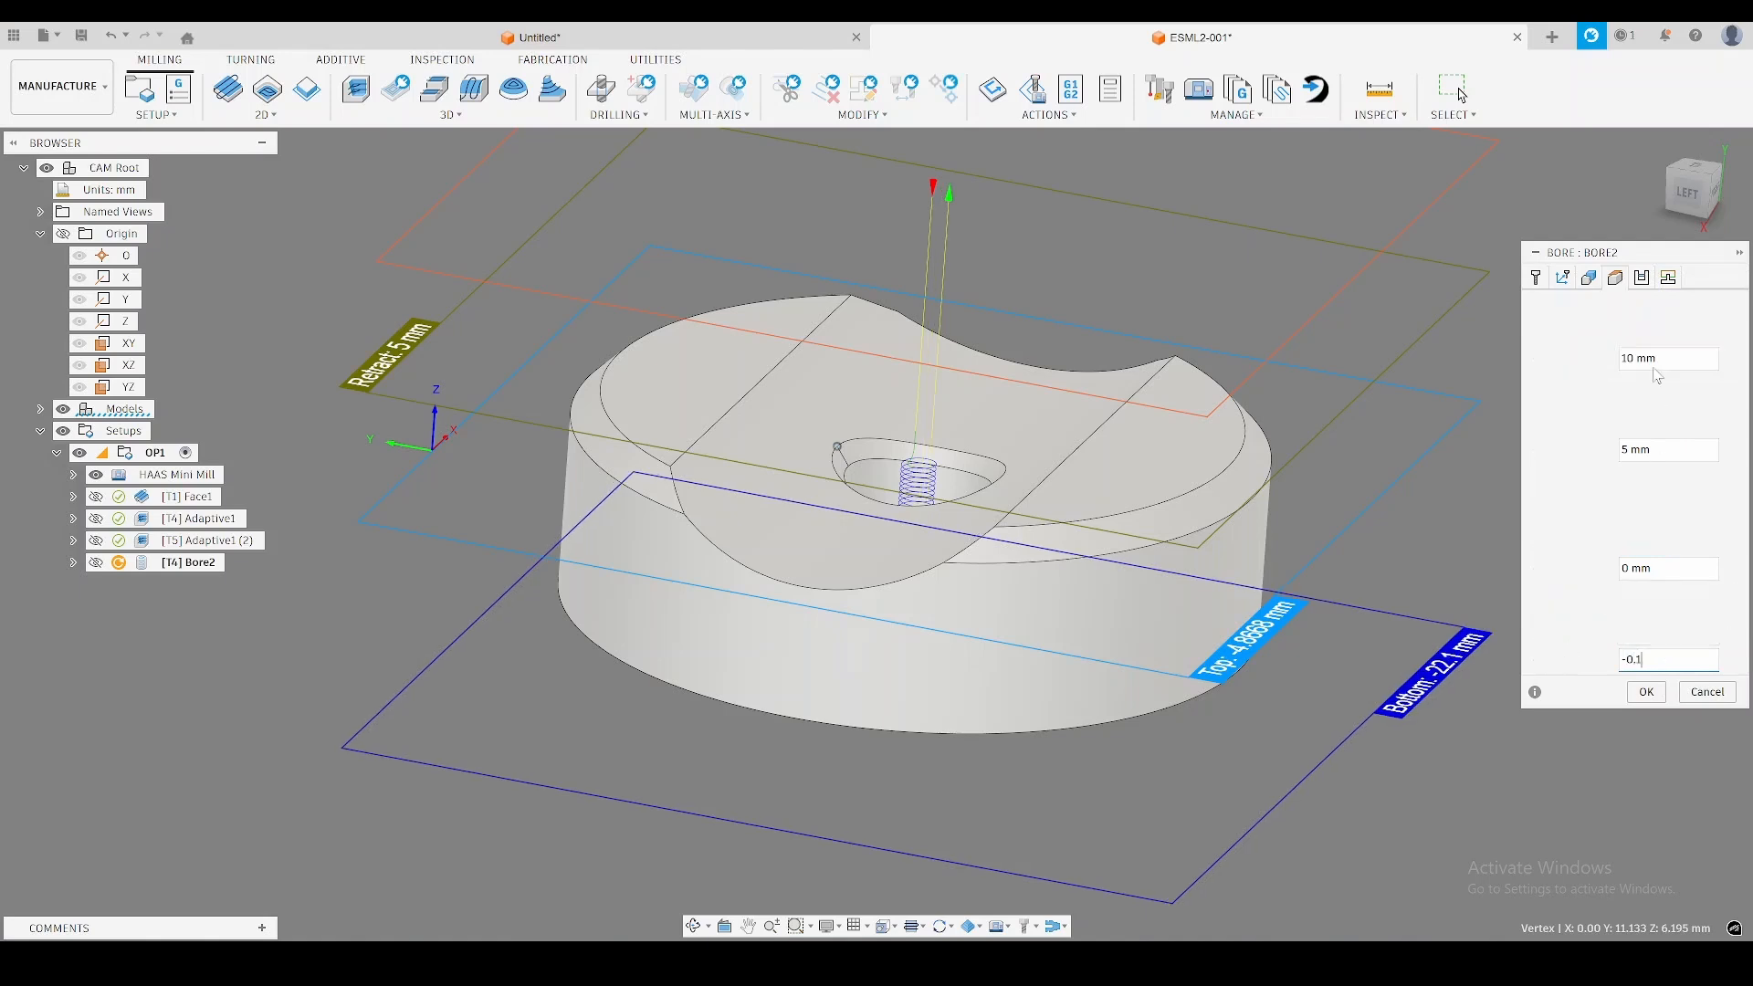
click(1647, 692)
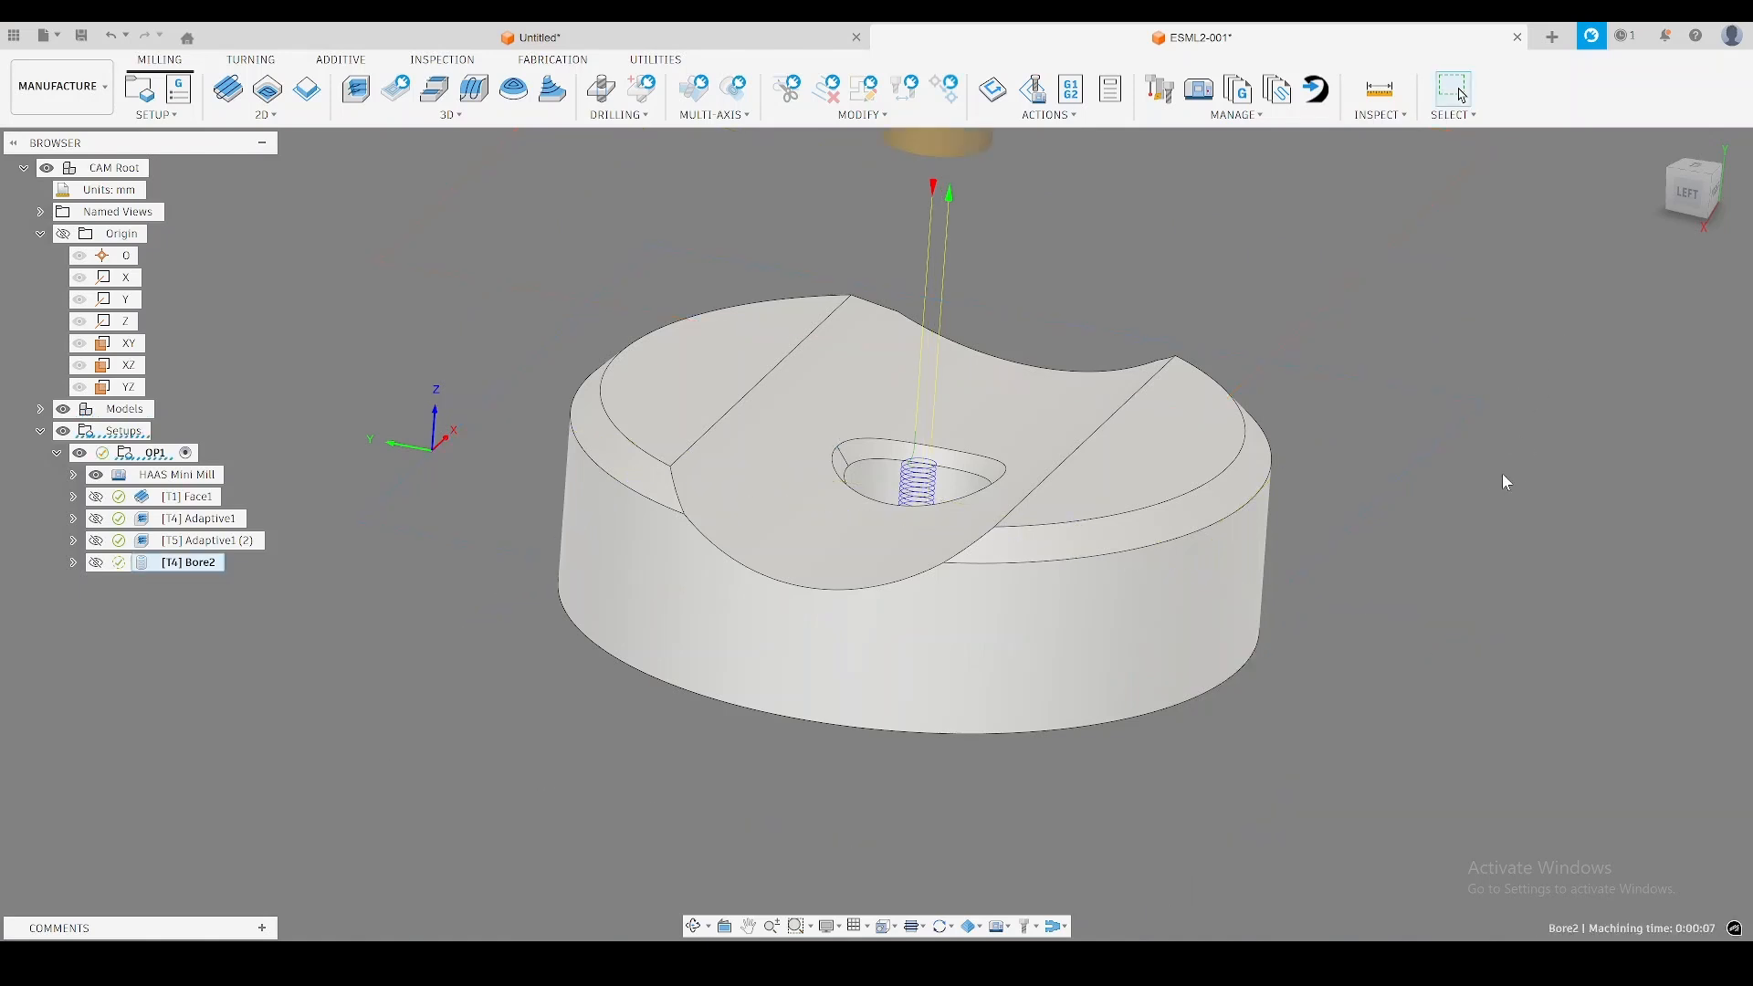
Examine the bore toolpath in the central hole against the remaining stock.
shift+middle_drag(1412, 412, 501, 685)
shift+middle_drag(1494, 652, 1485, 656)
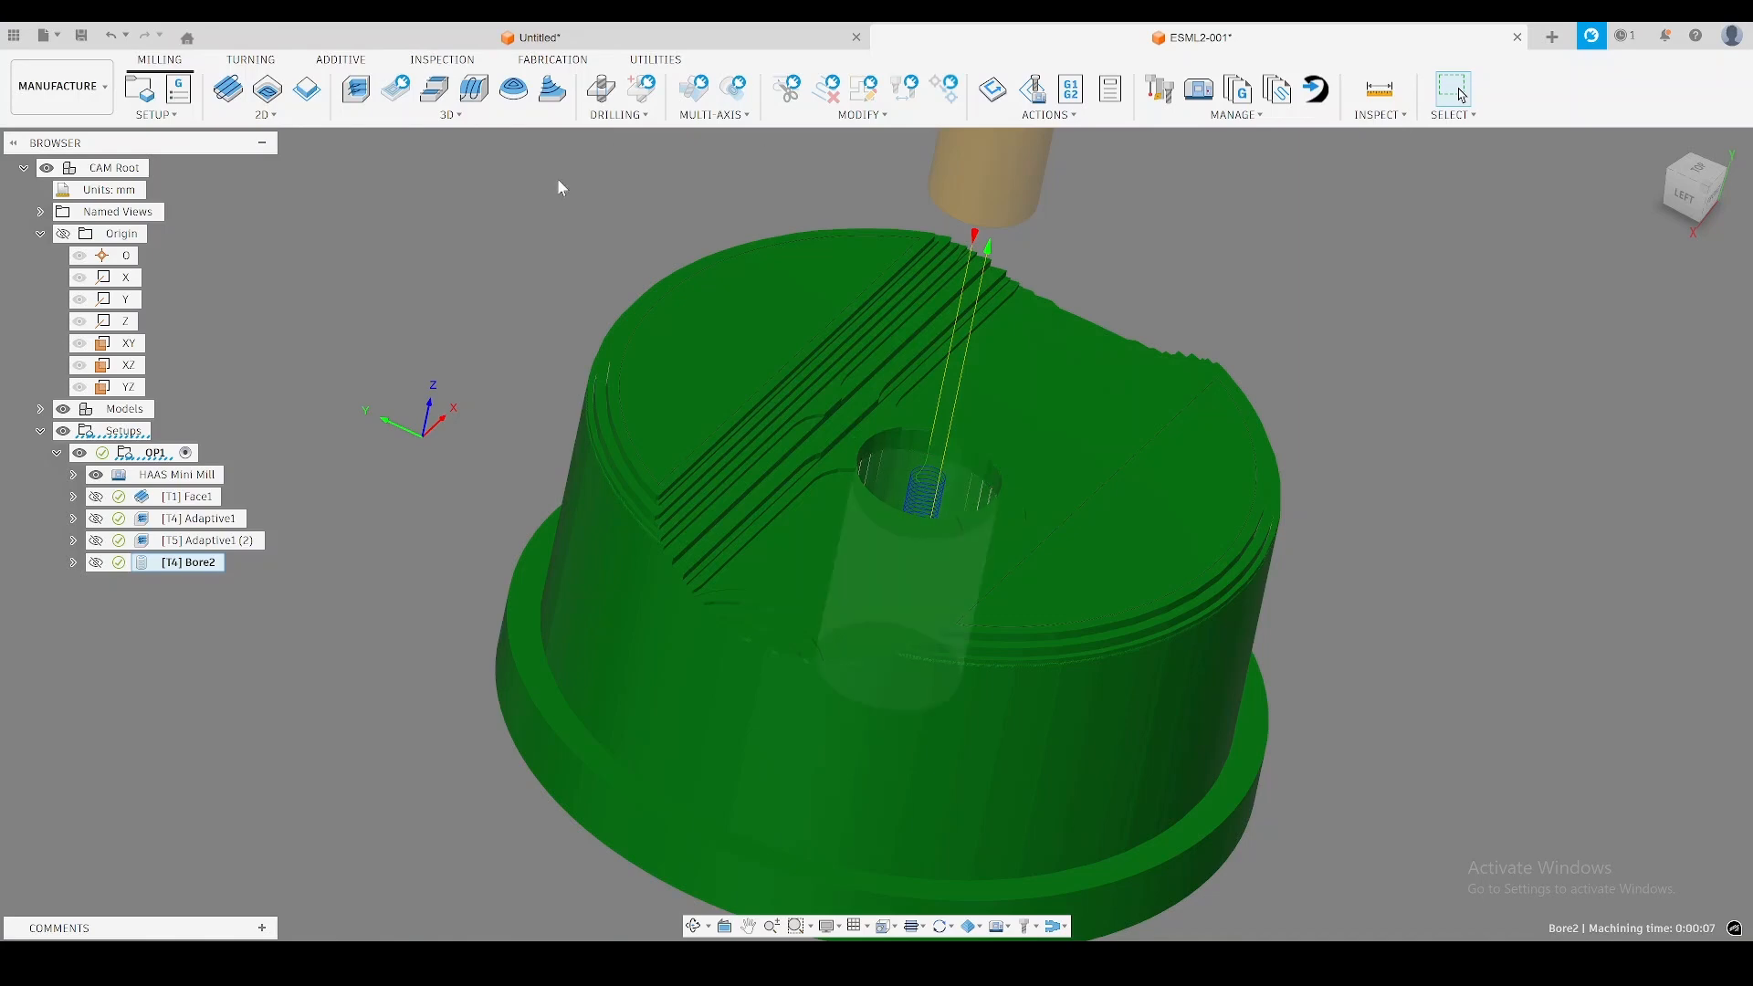
click(395, 282)
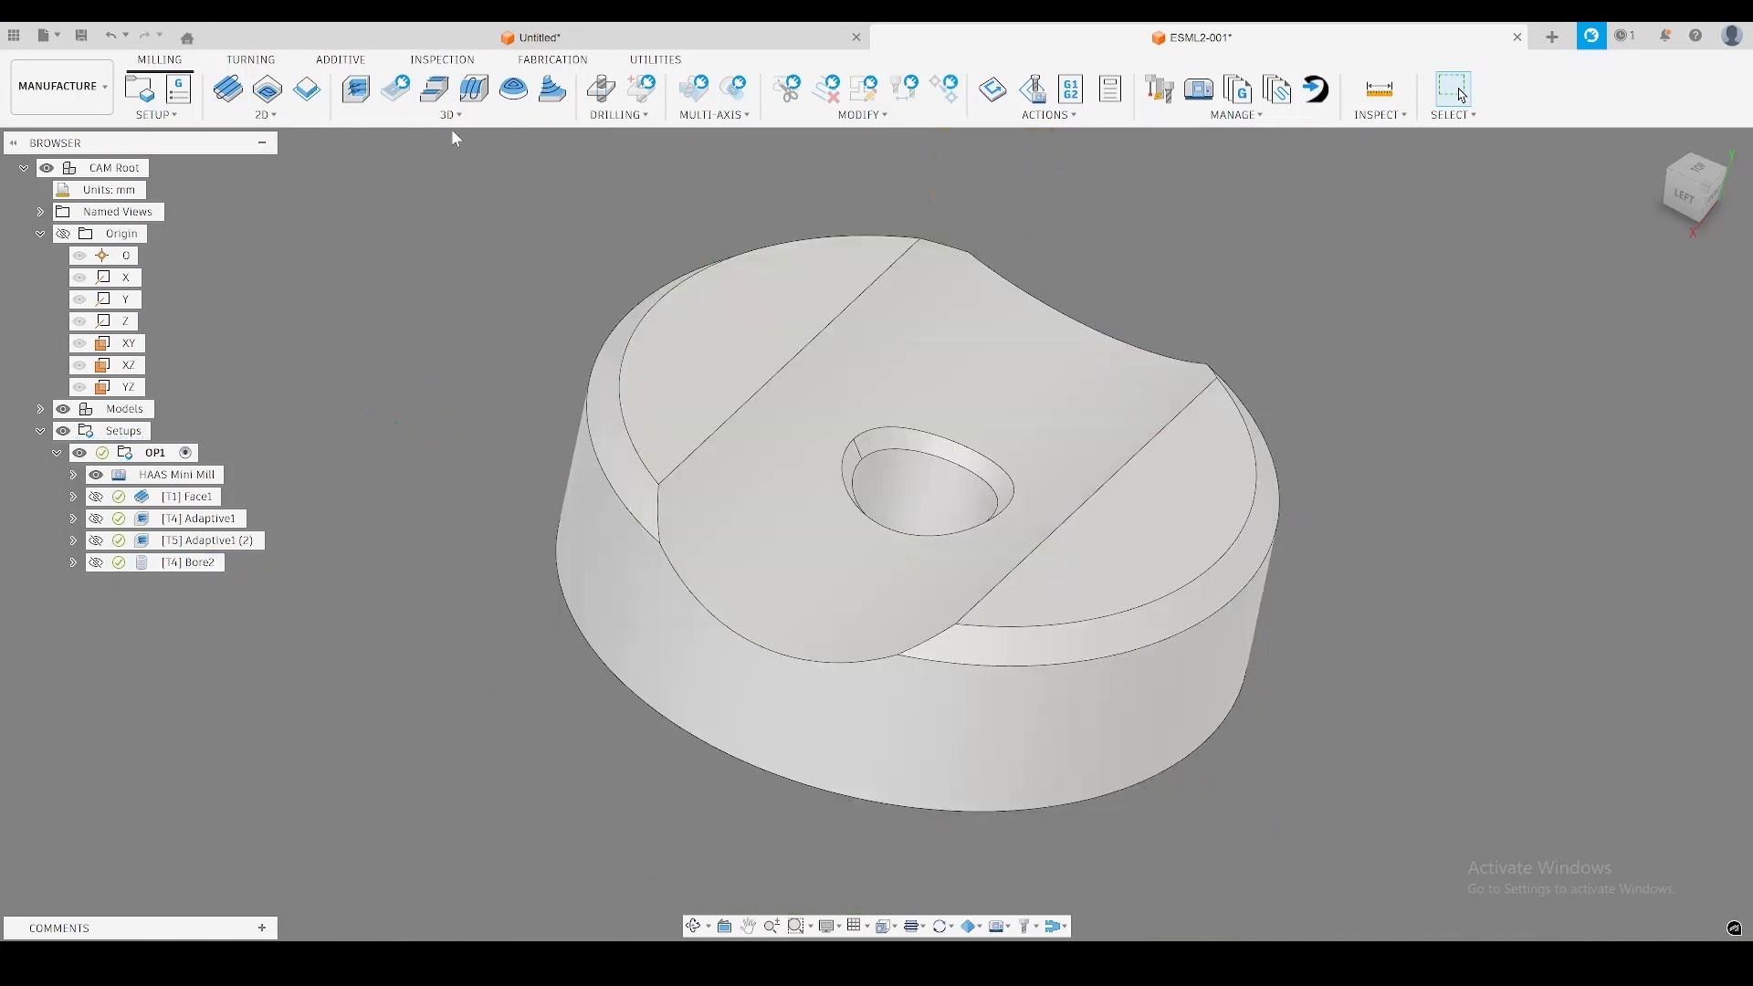
Create a 3D Parallel operation with tool 9, the Ø8mm ball end mill from the N11 CopyMills library.
click(454, 117)
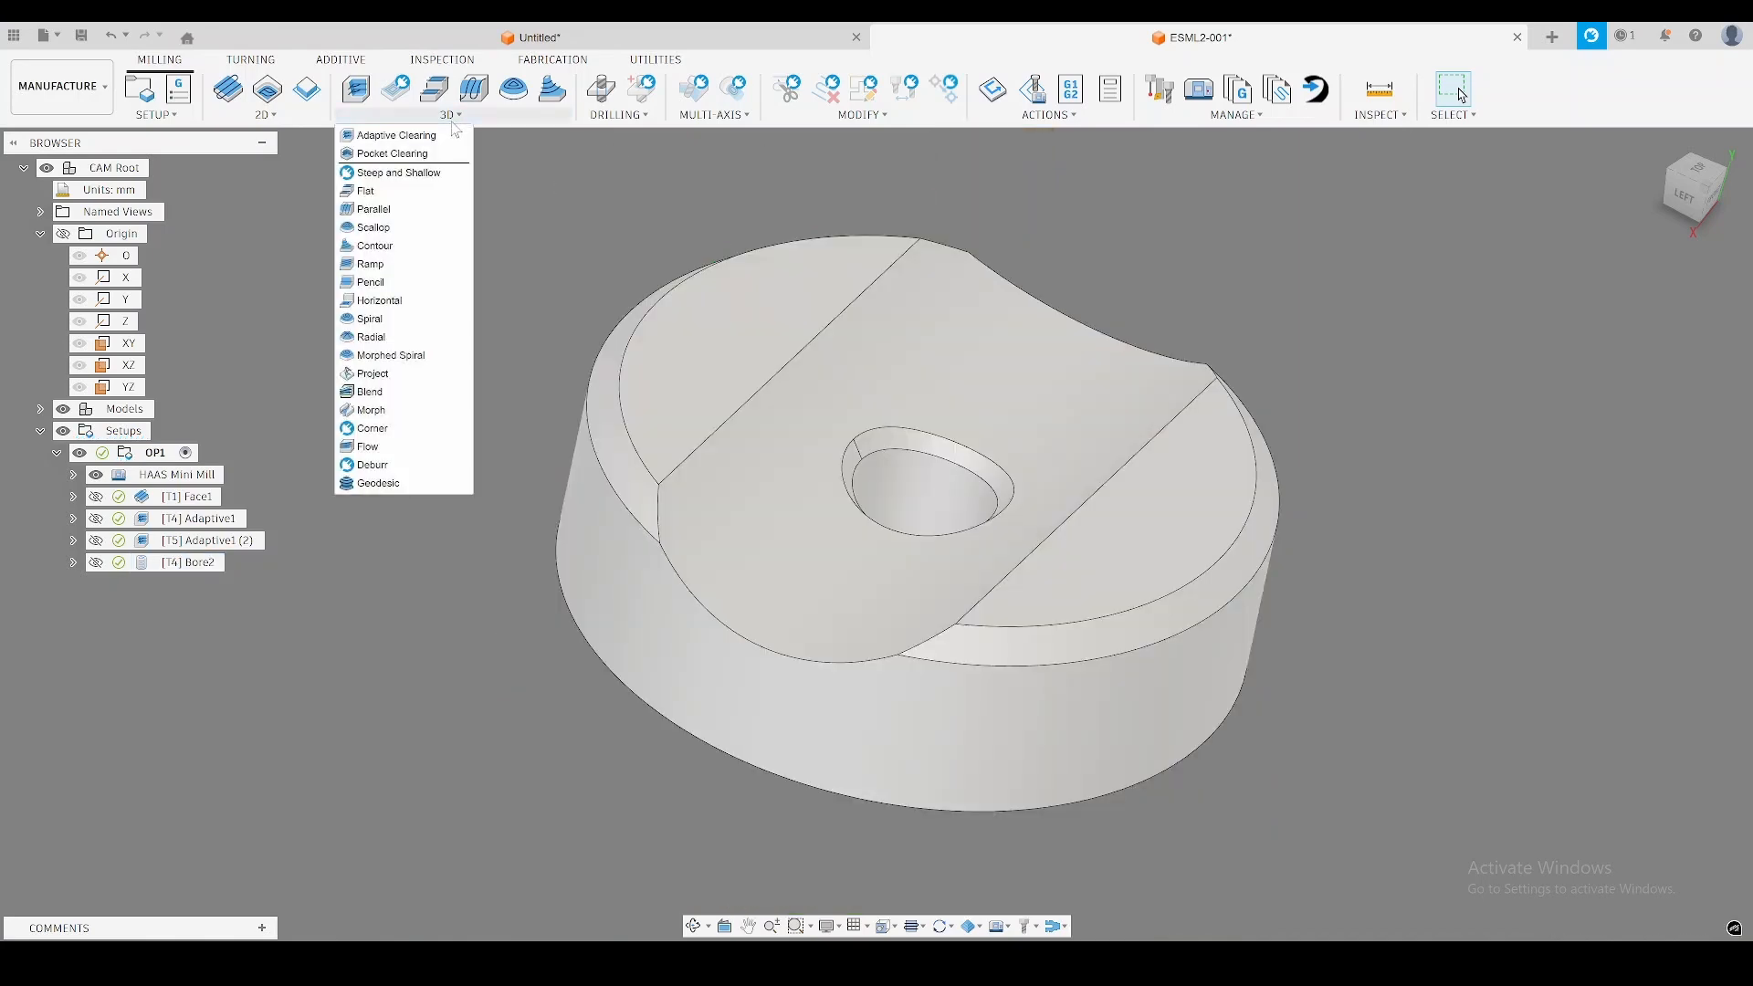
click(403, 209)
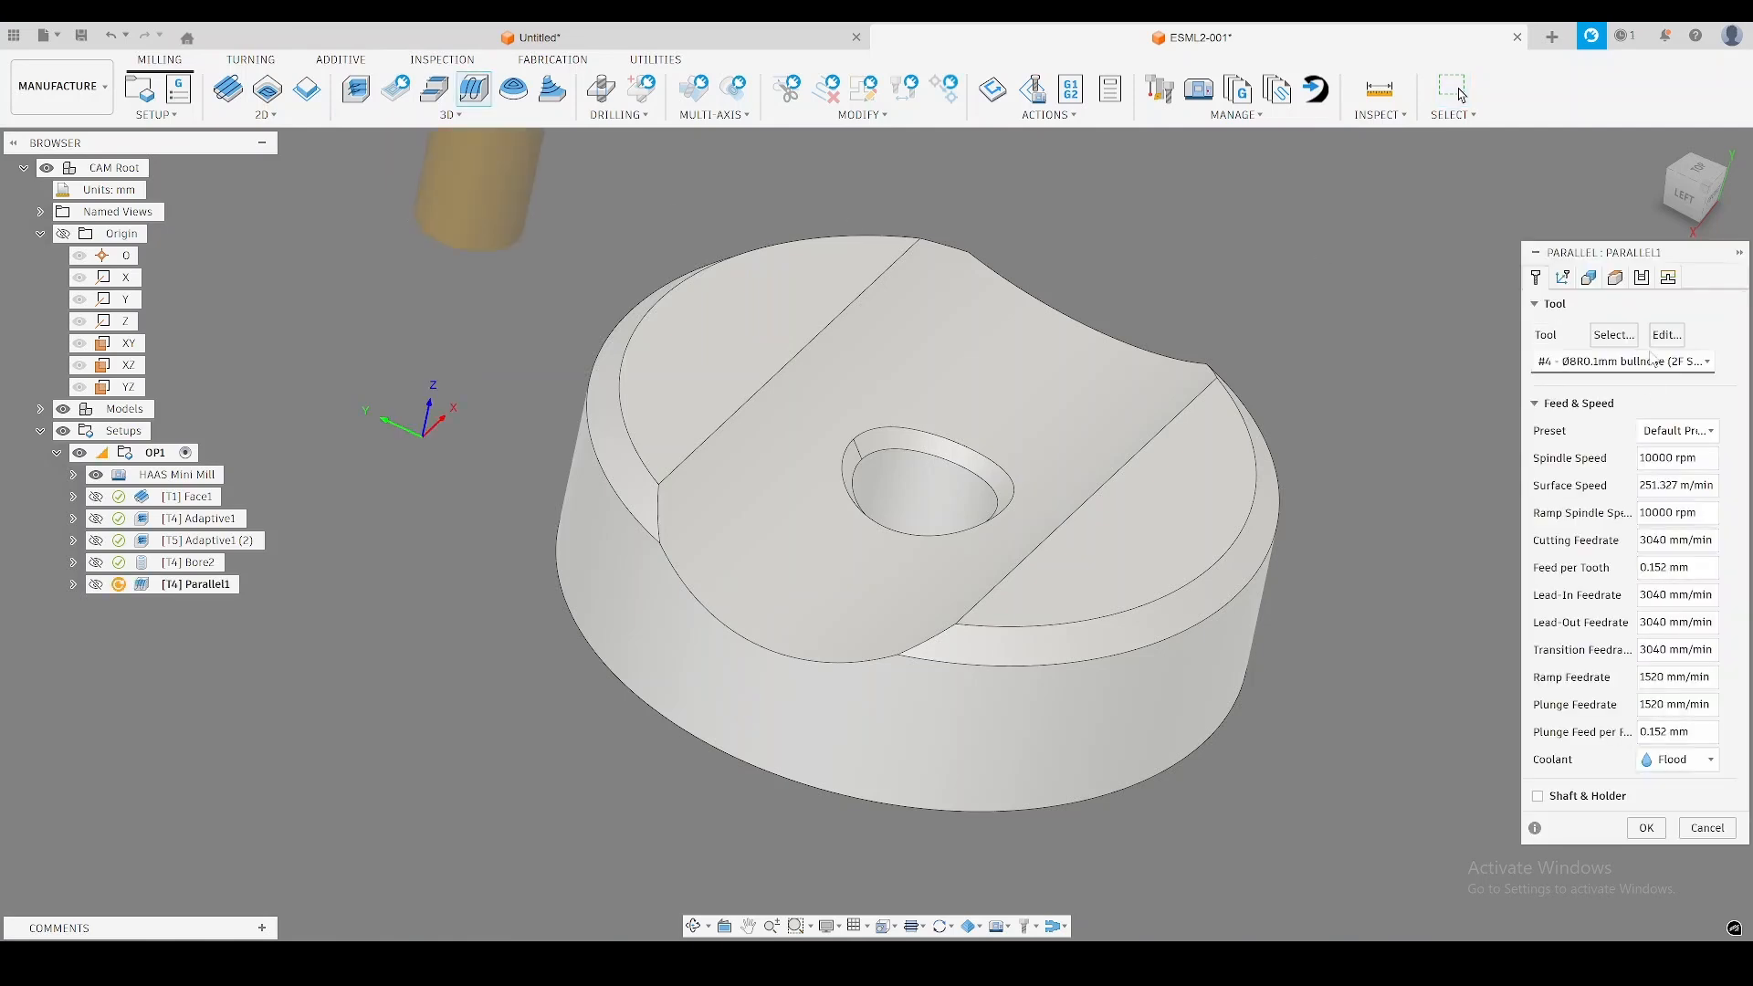
click(1614, 334)
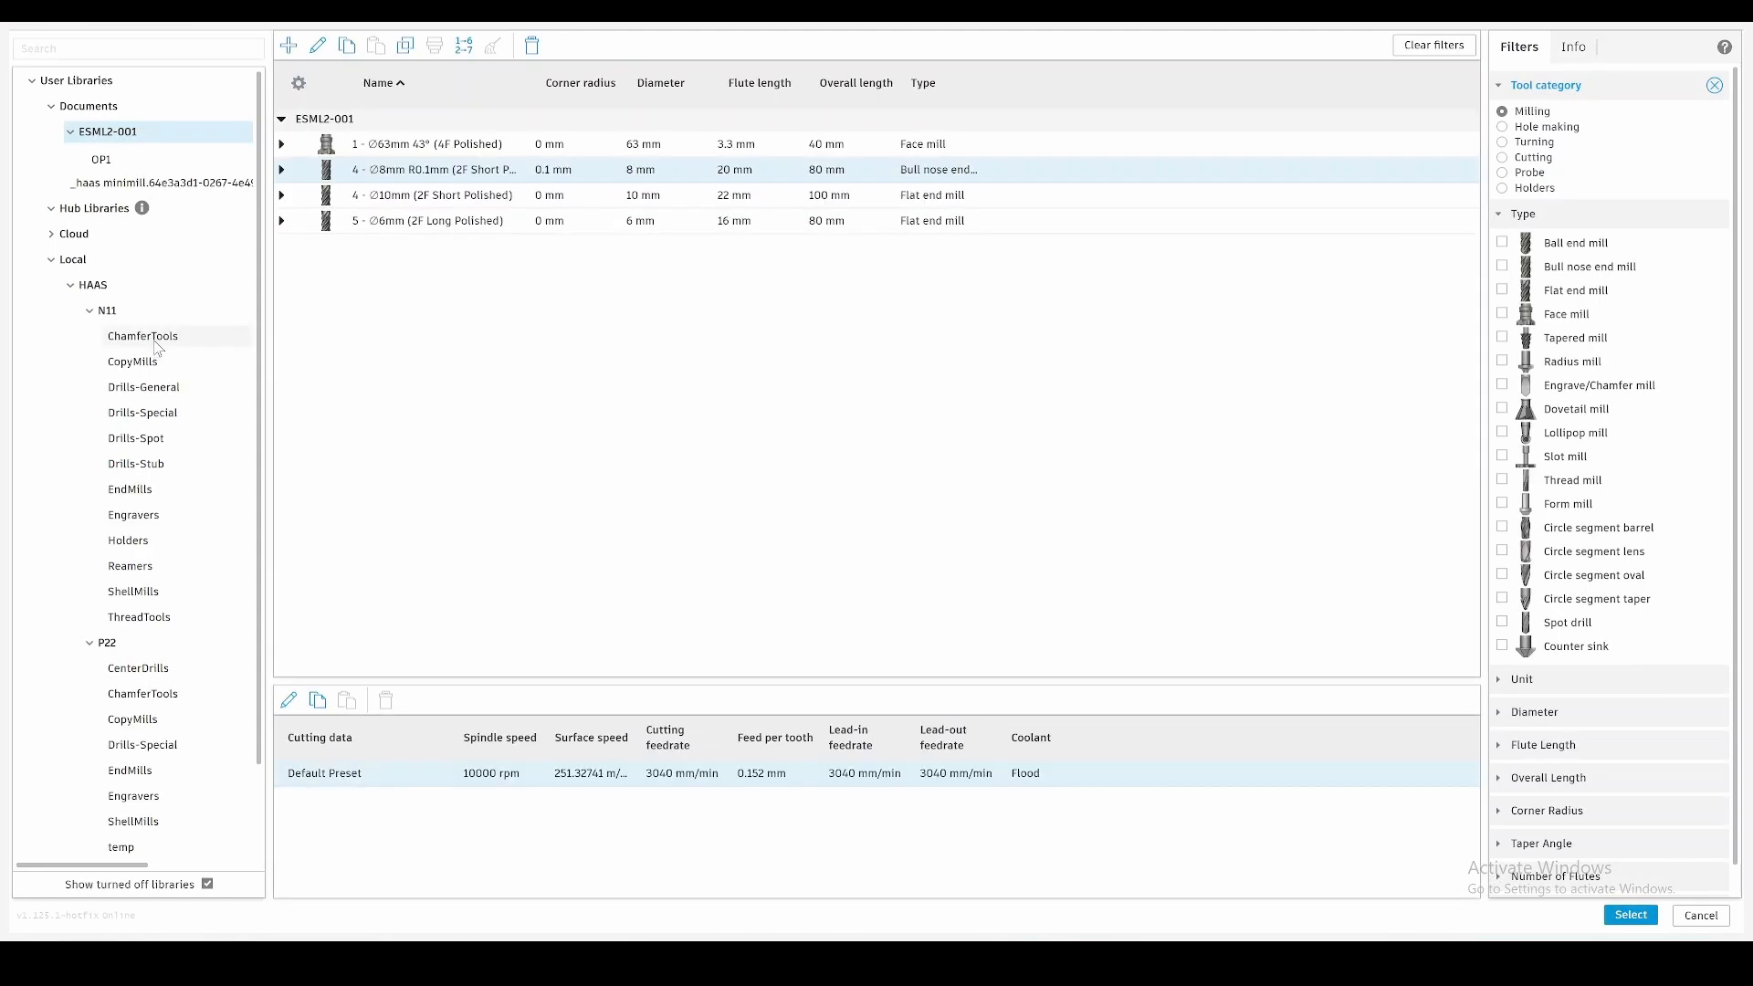
click(195, 369)
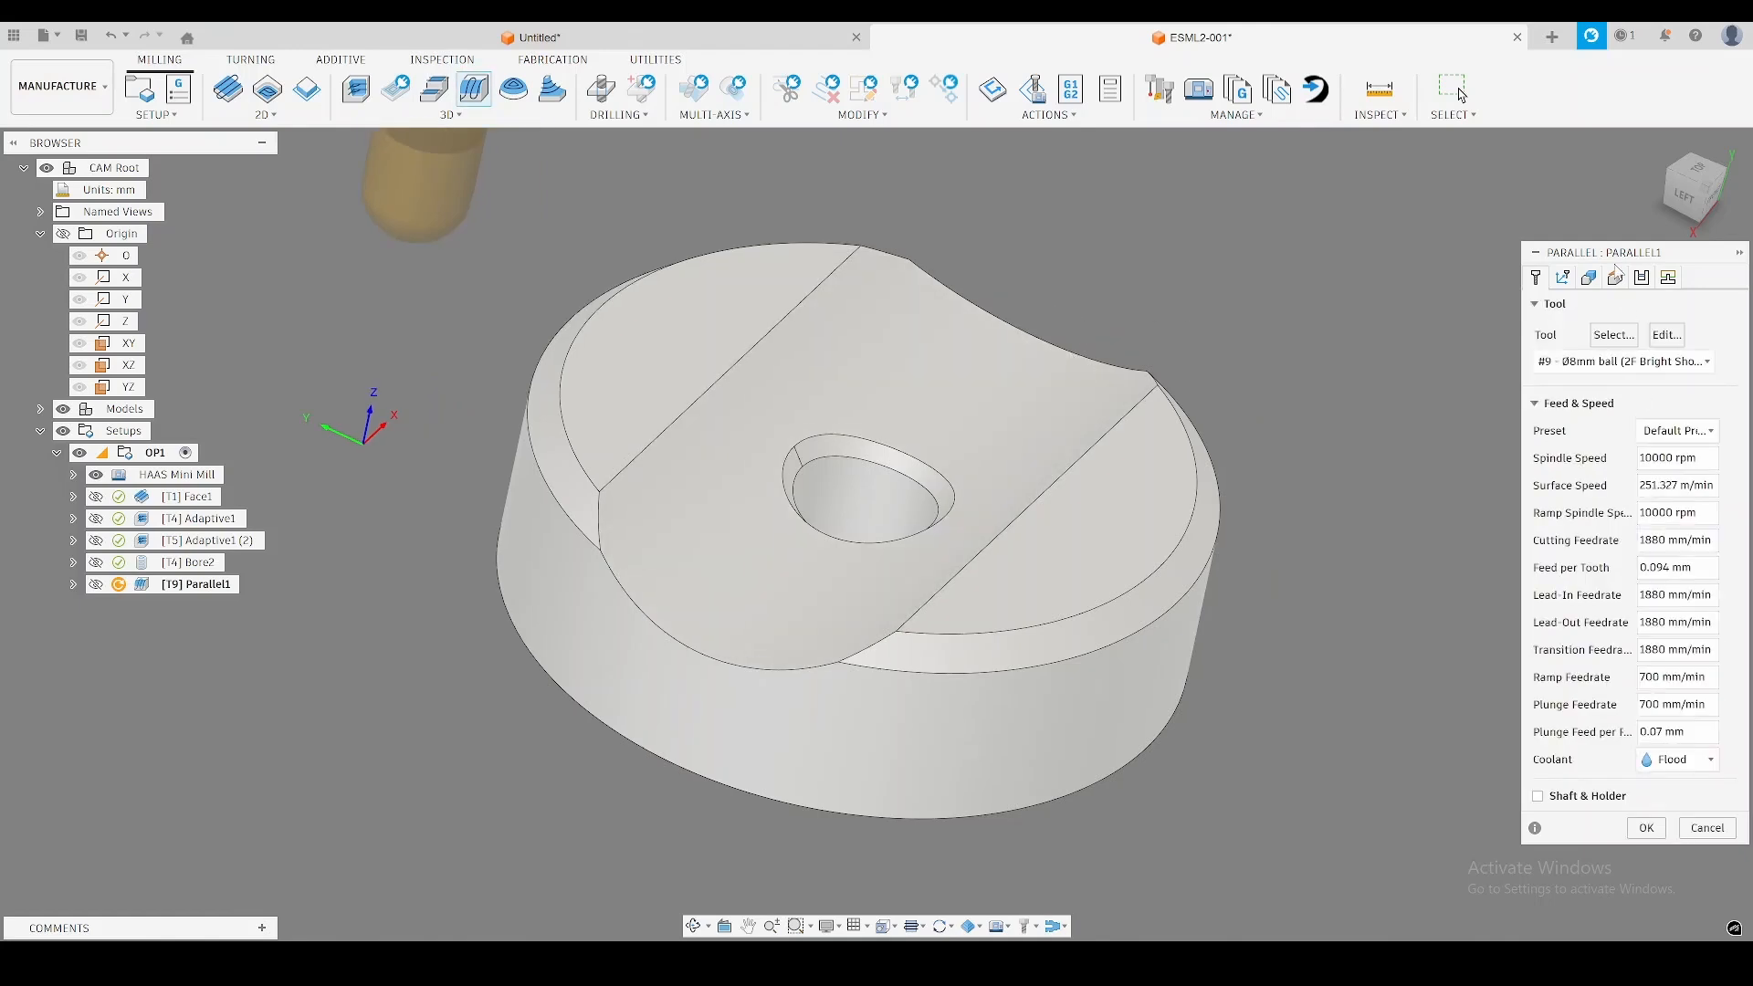
Limit the Parallel operation to a selected machining boundary of the curved channel face and generate the toolpath.
click(1590, 279)
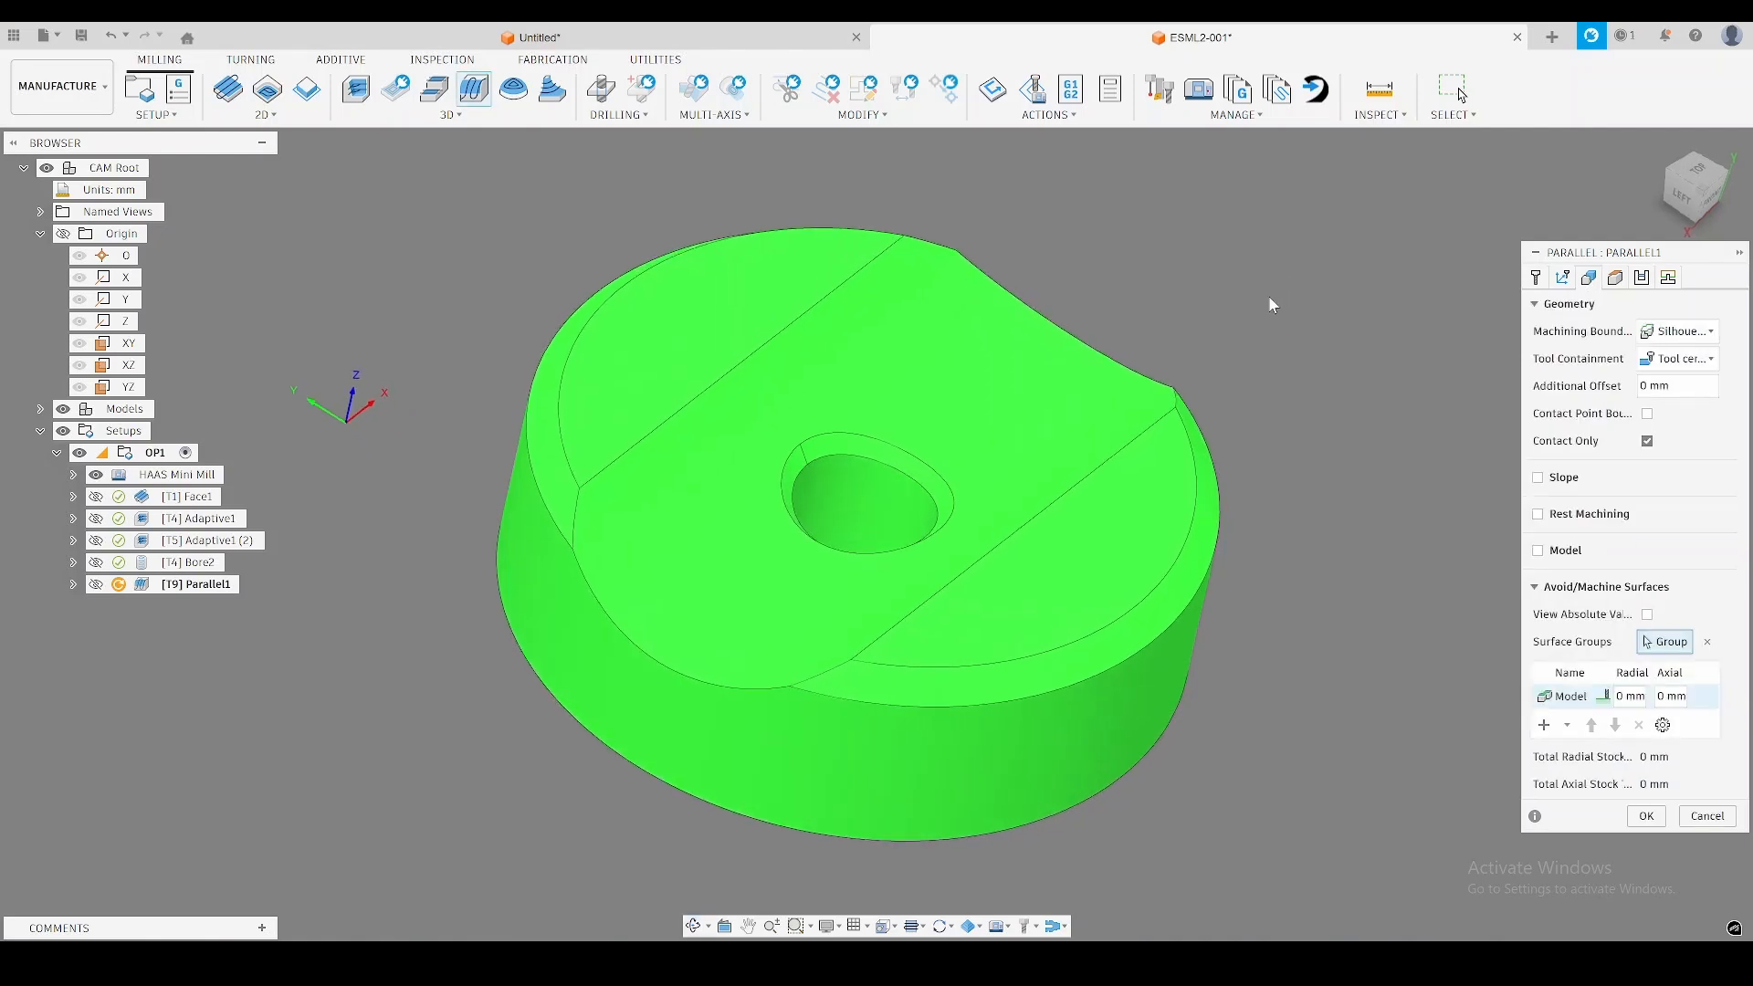
middle_drag(1270, 302, 1259, 306)
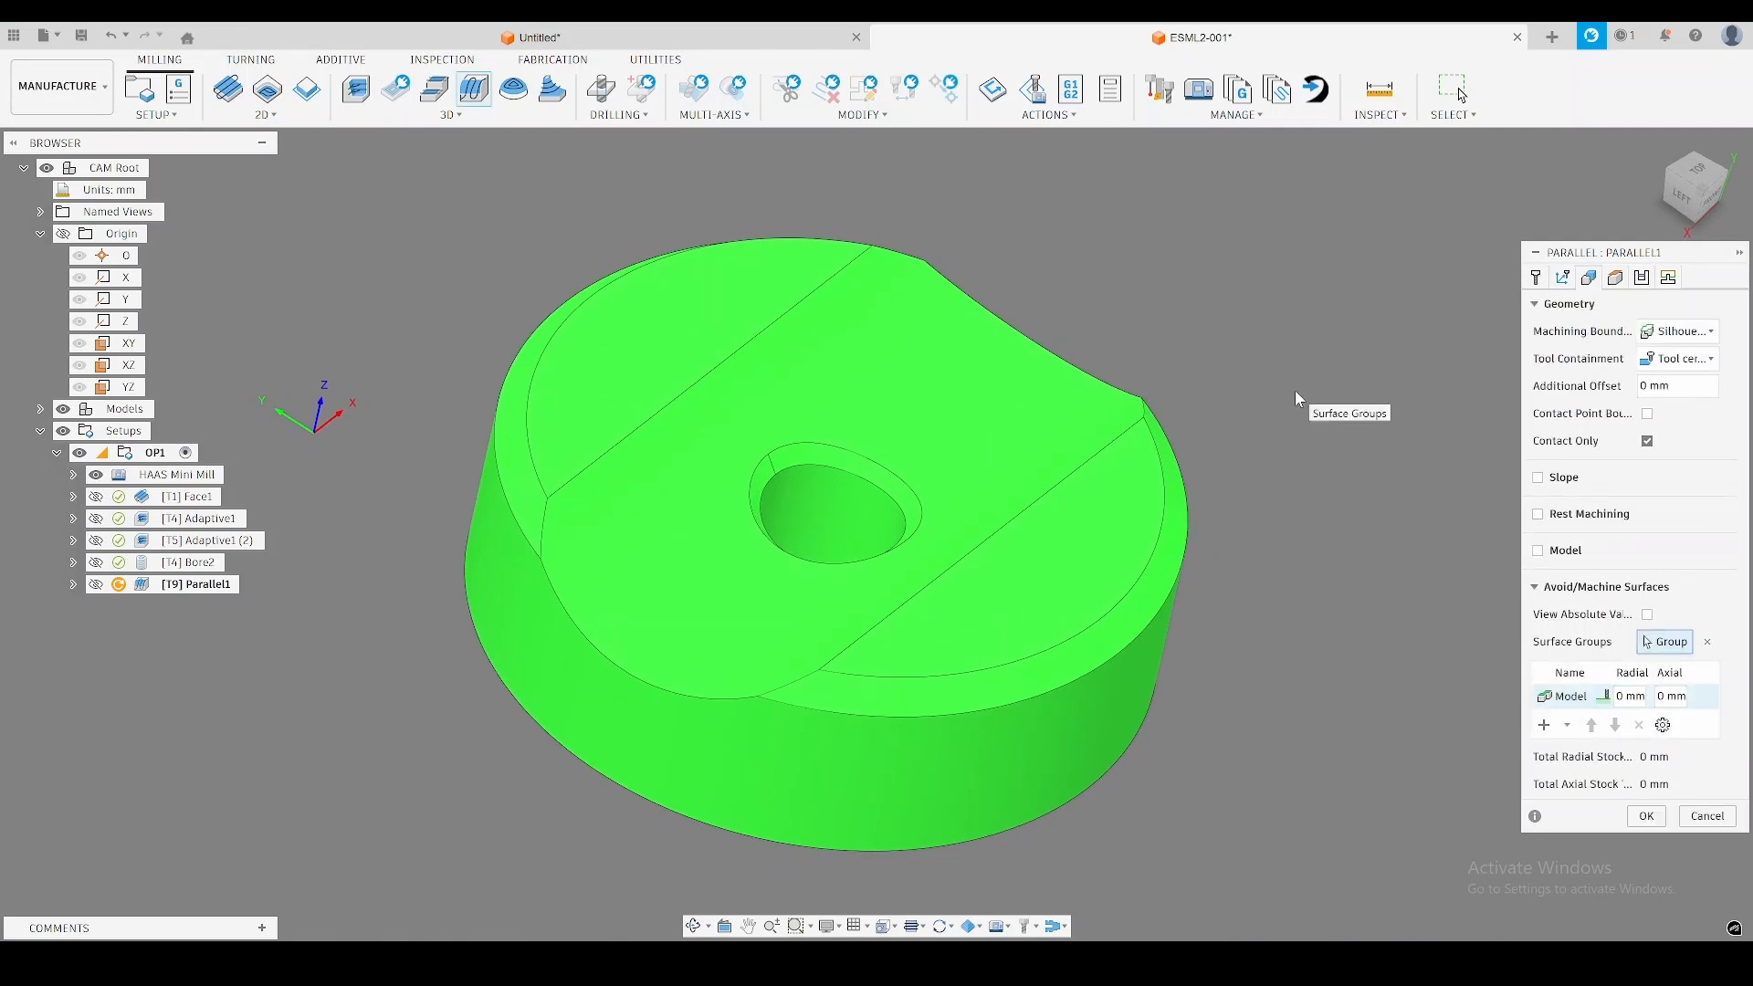
click(1678, 331)
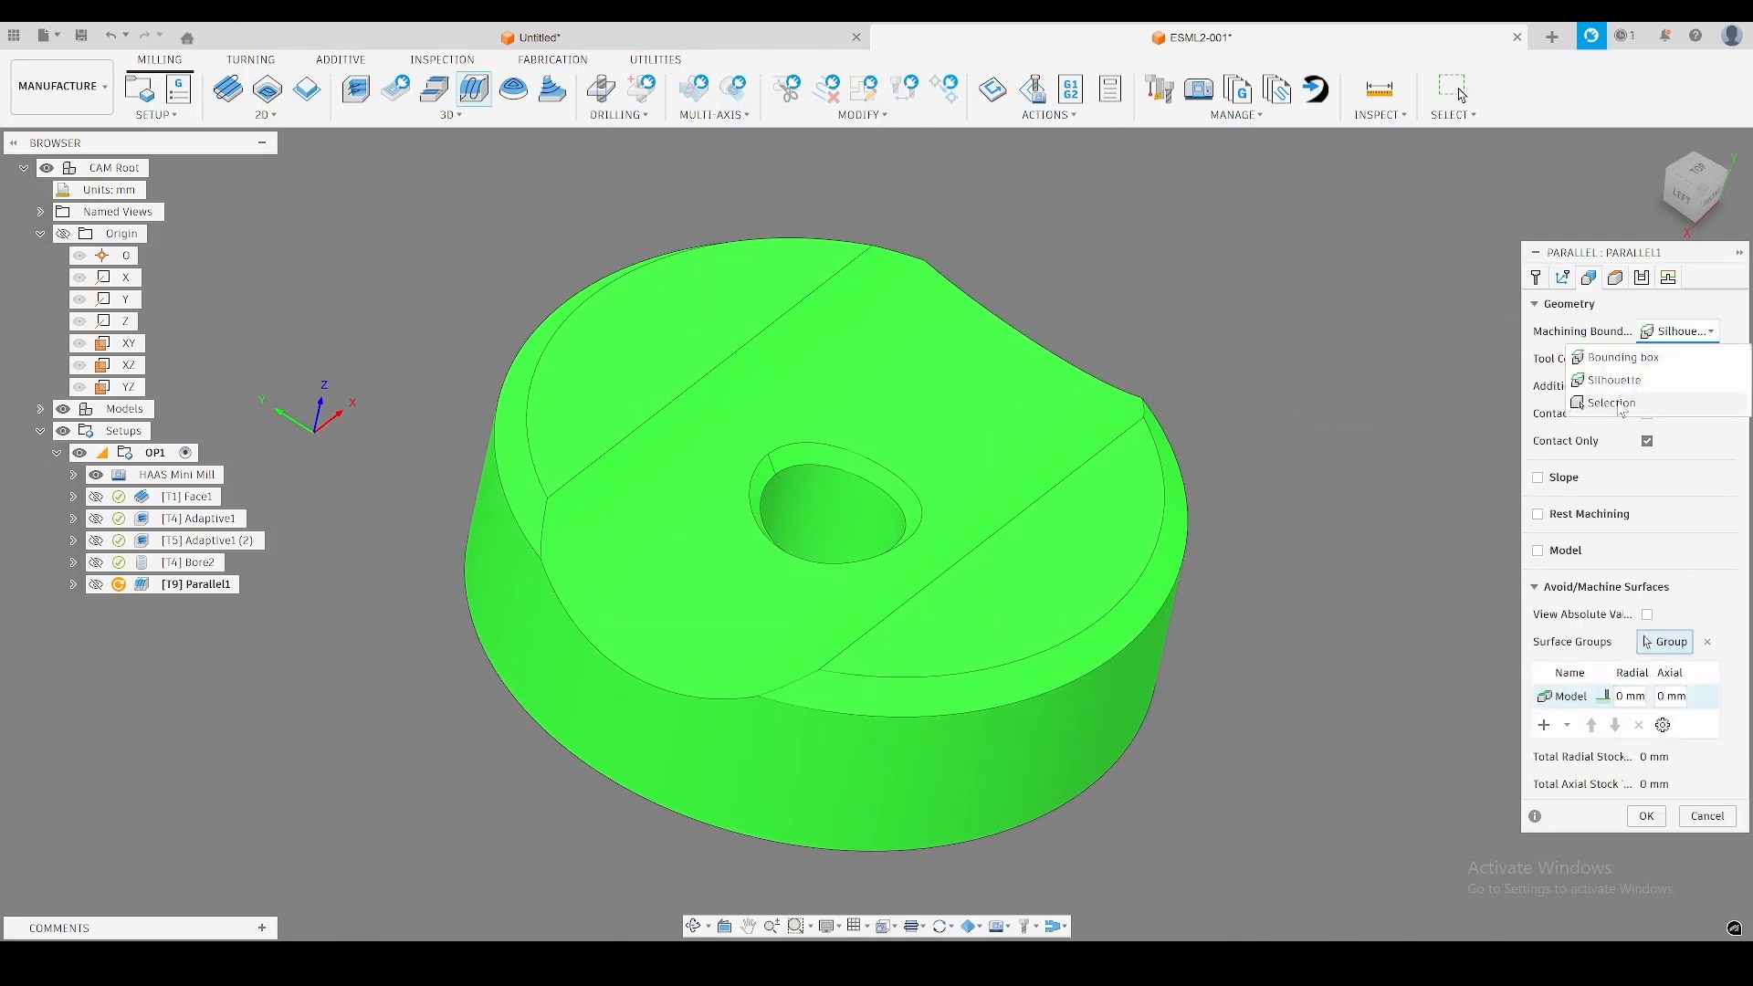
click(1645, 407)
click(866, 365)
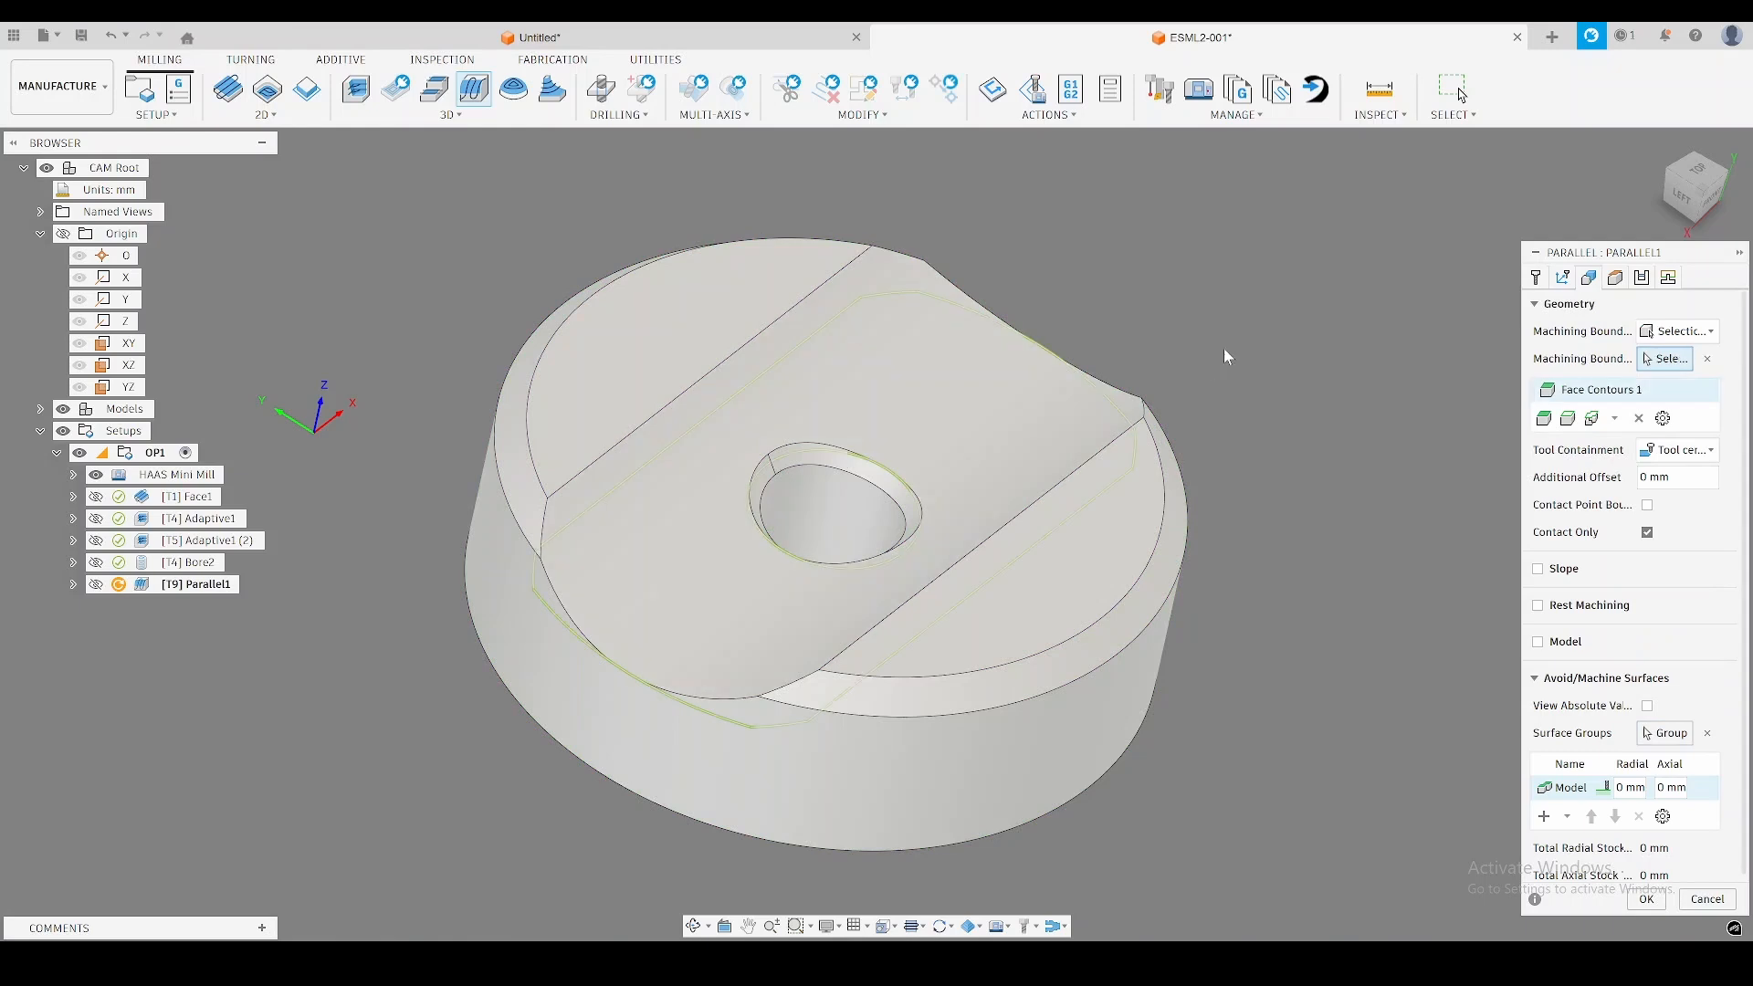
shift+middle_drag(1224, 348, 1181, 402)
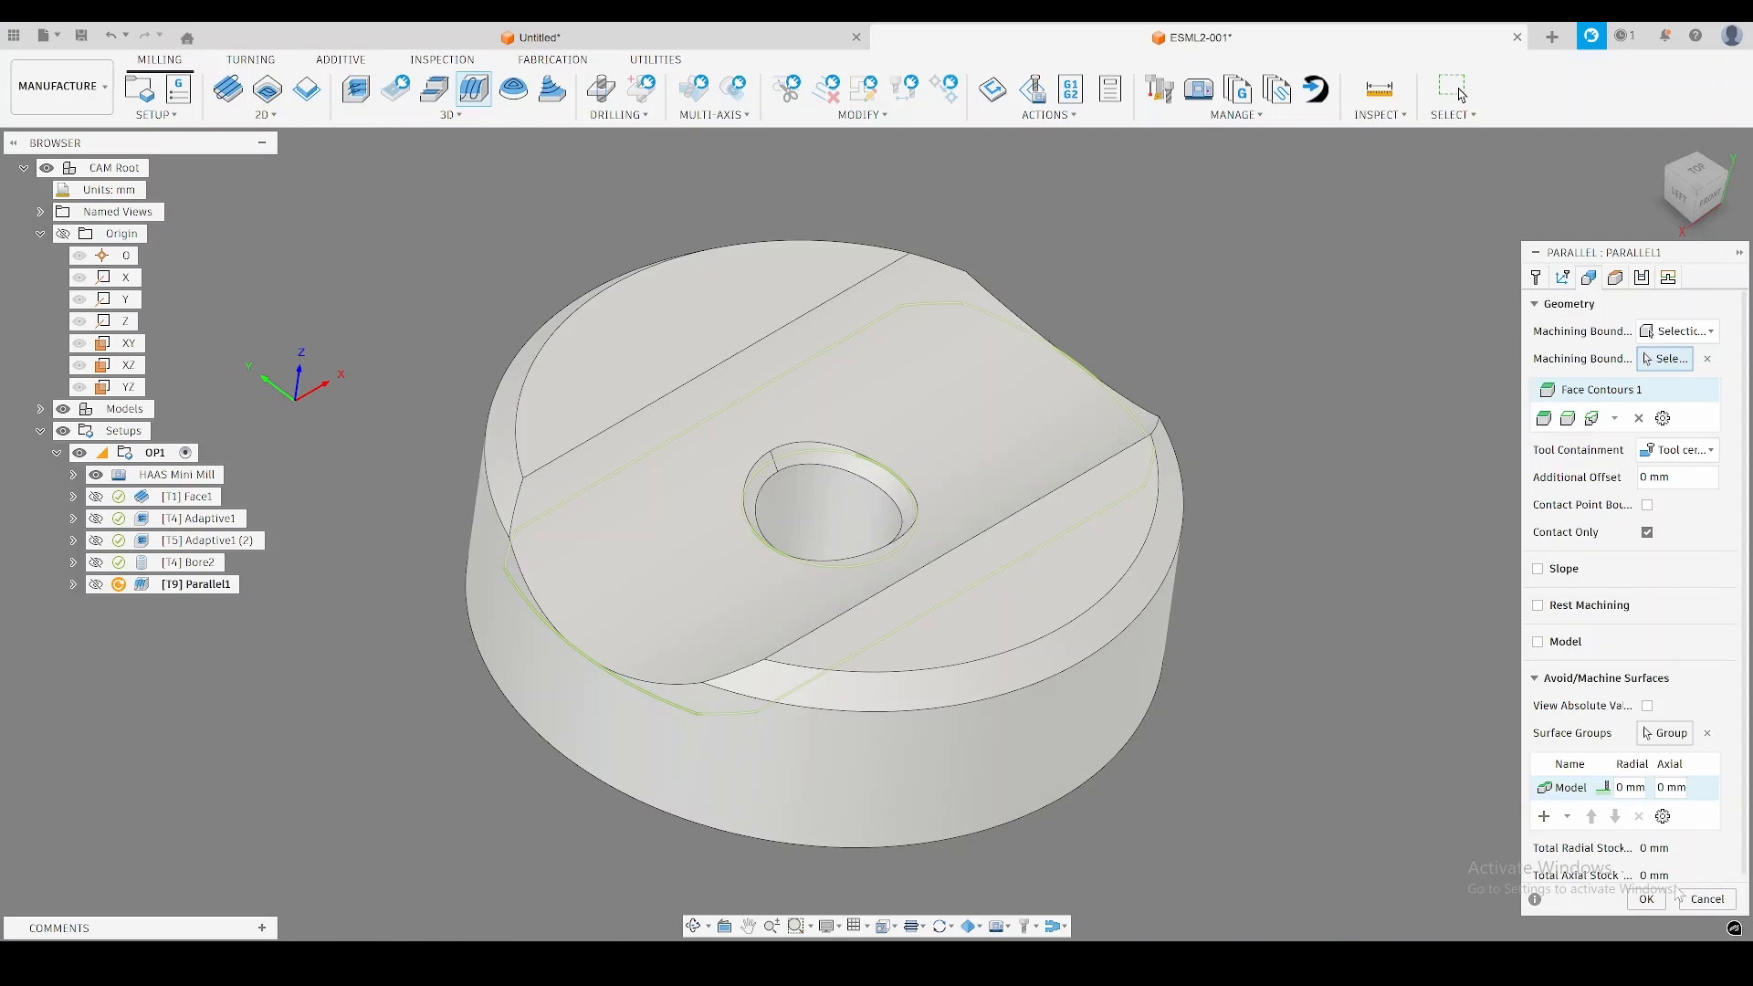
click(1647, 900)
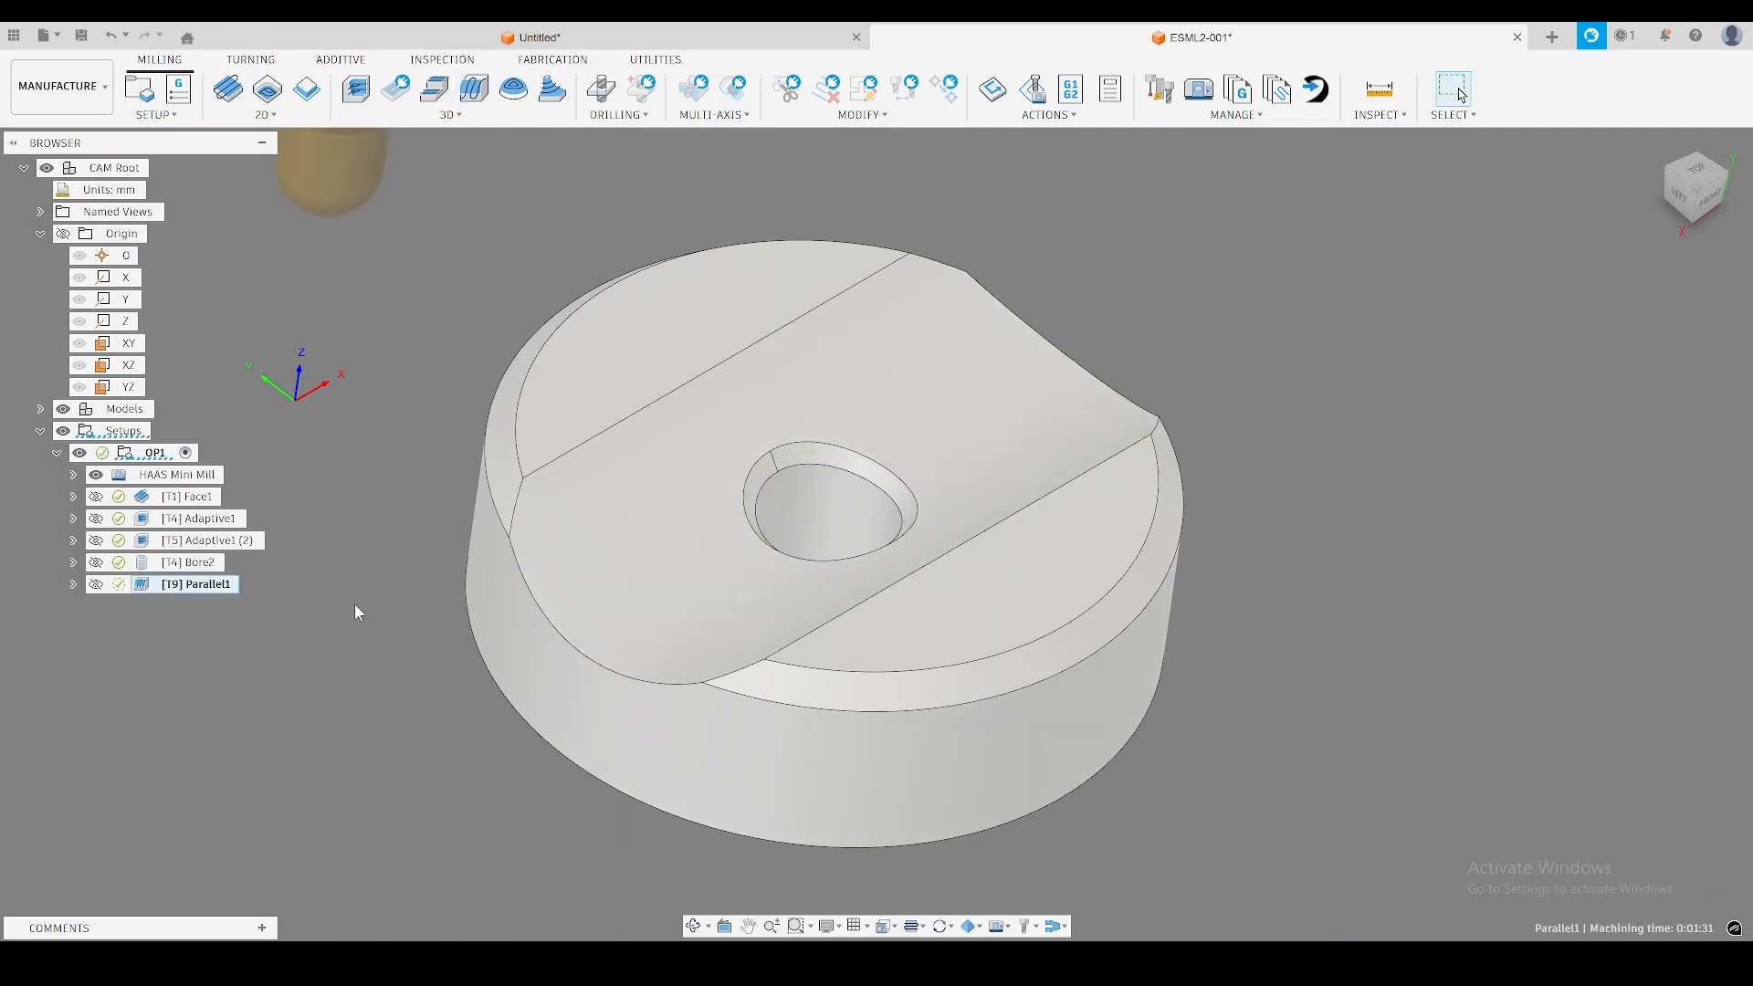
Edit the Parallel finishing operation and set its pass direction to 90 deg.
middle_drag(361, 605, 404, 559)
click(225, 587)
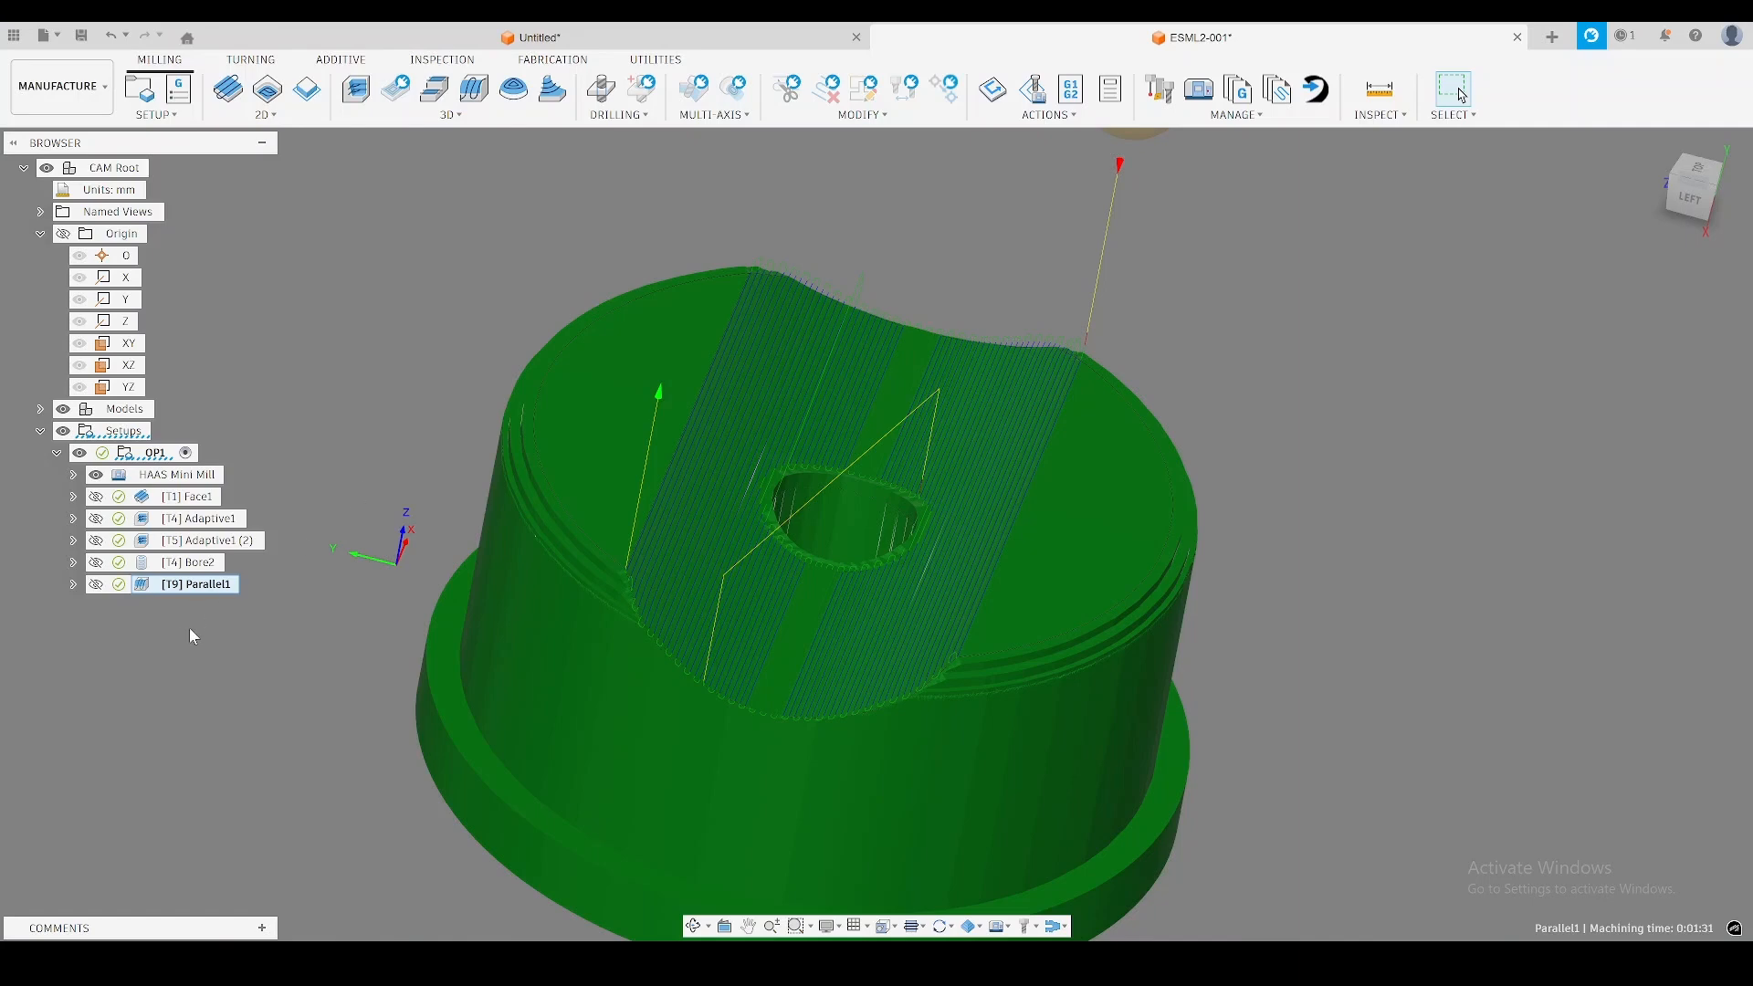
right_click(193, 585)
click(262, 83)
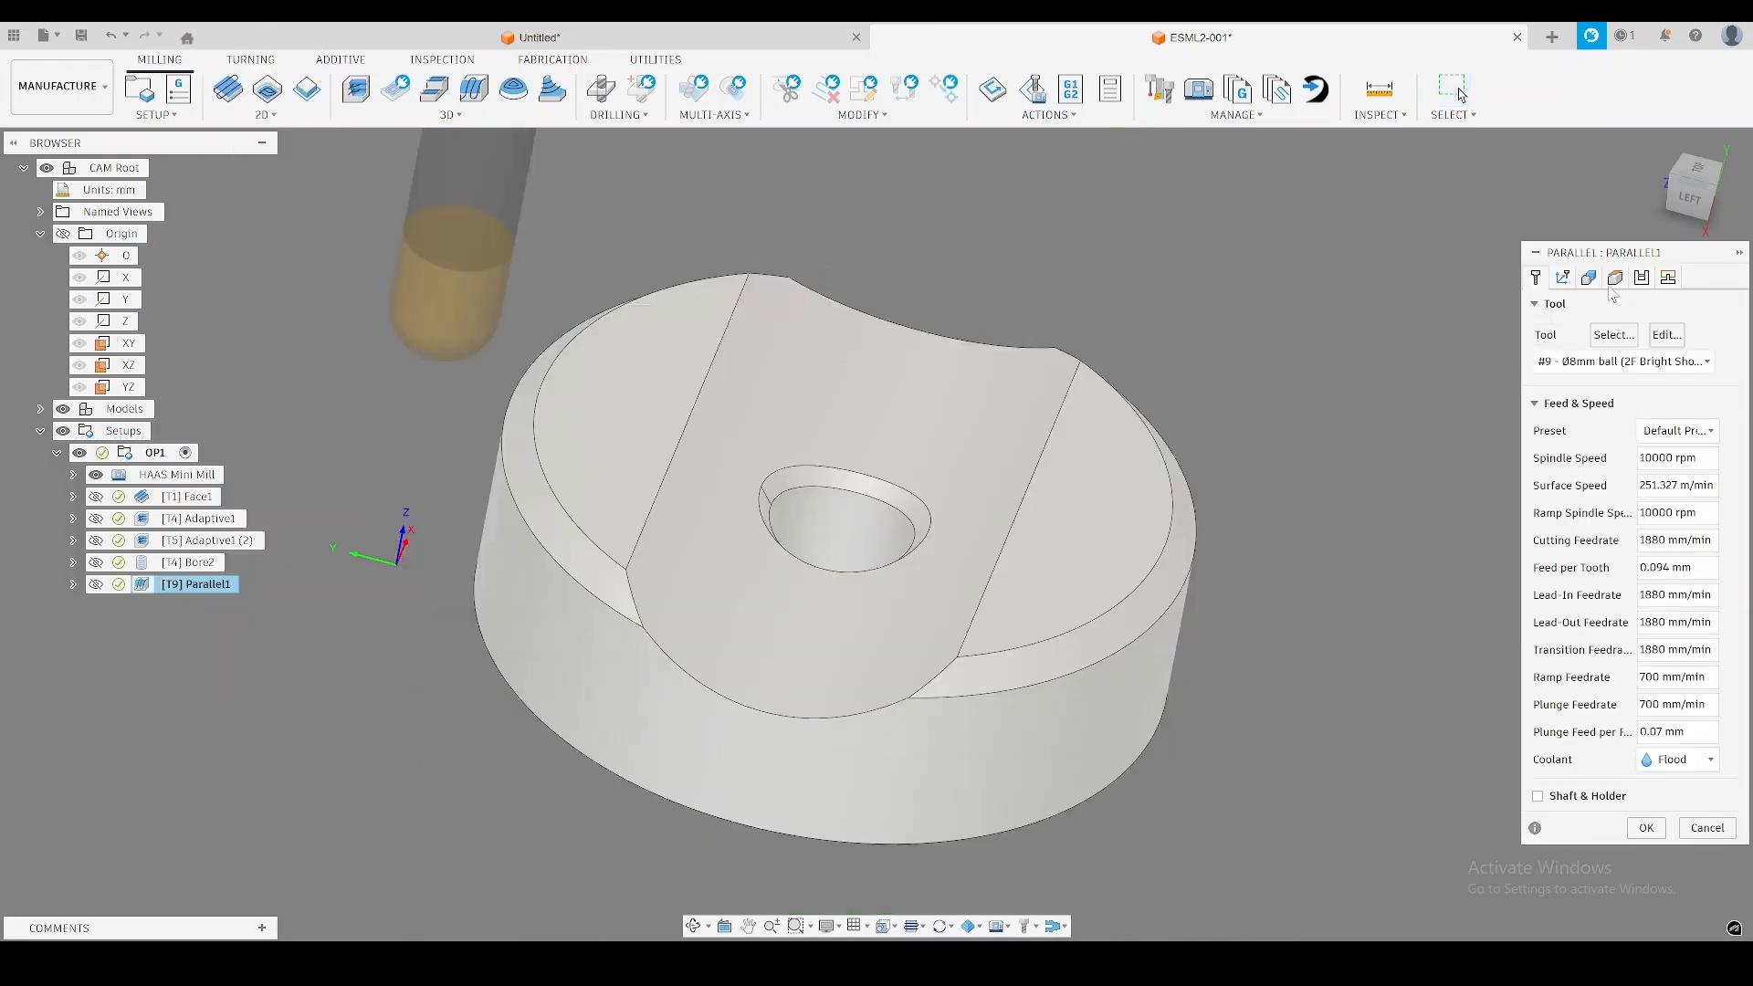
click(1642, 277)
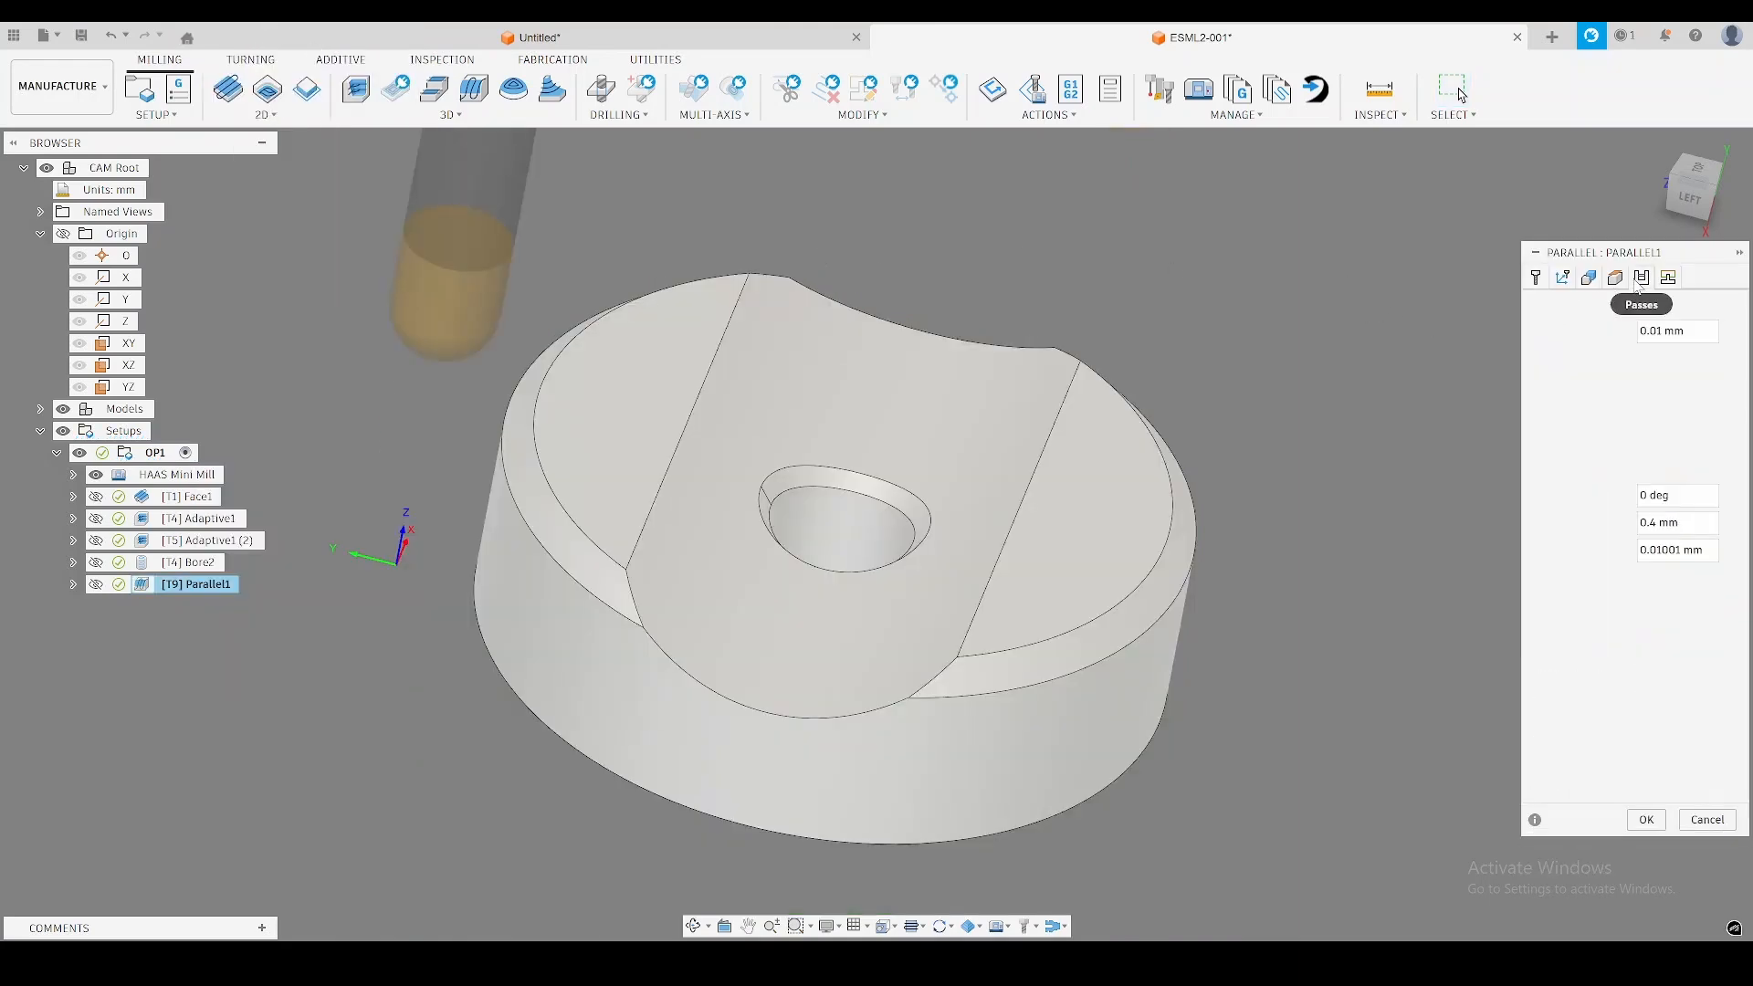
click(1686, 496)
text(90)
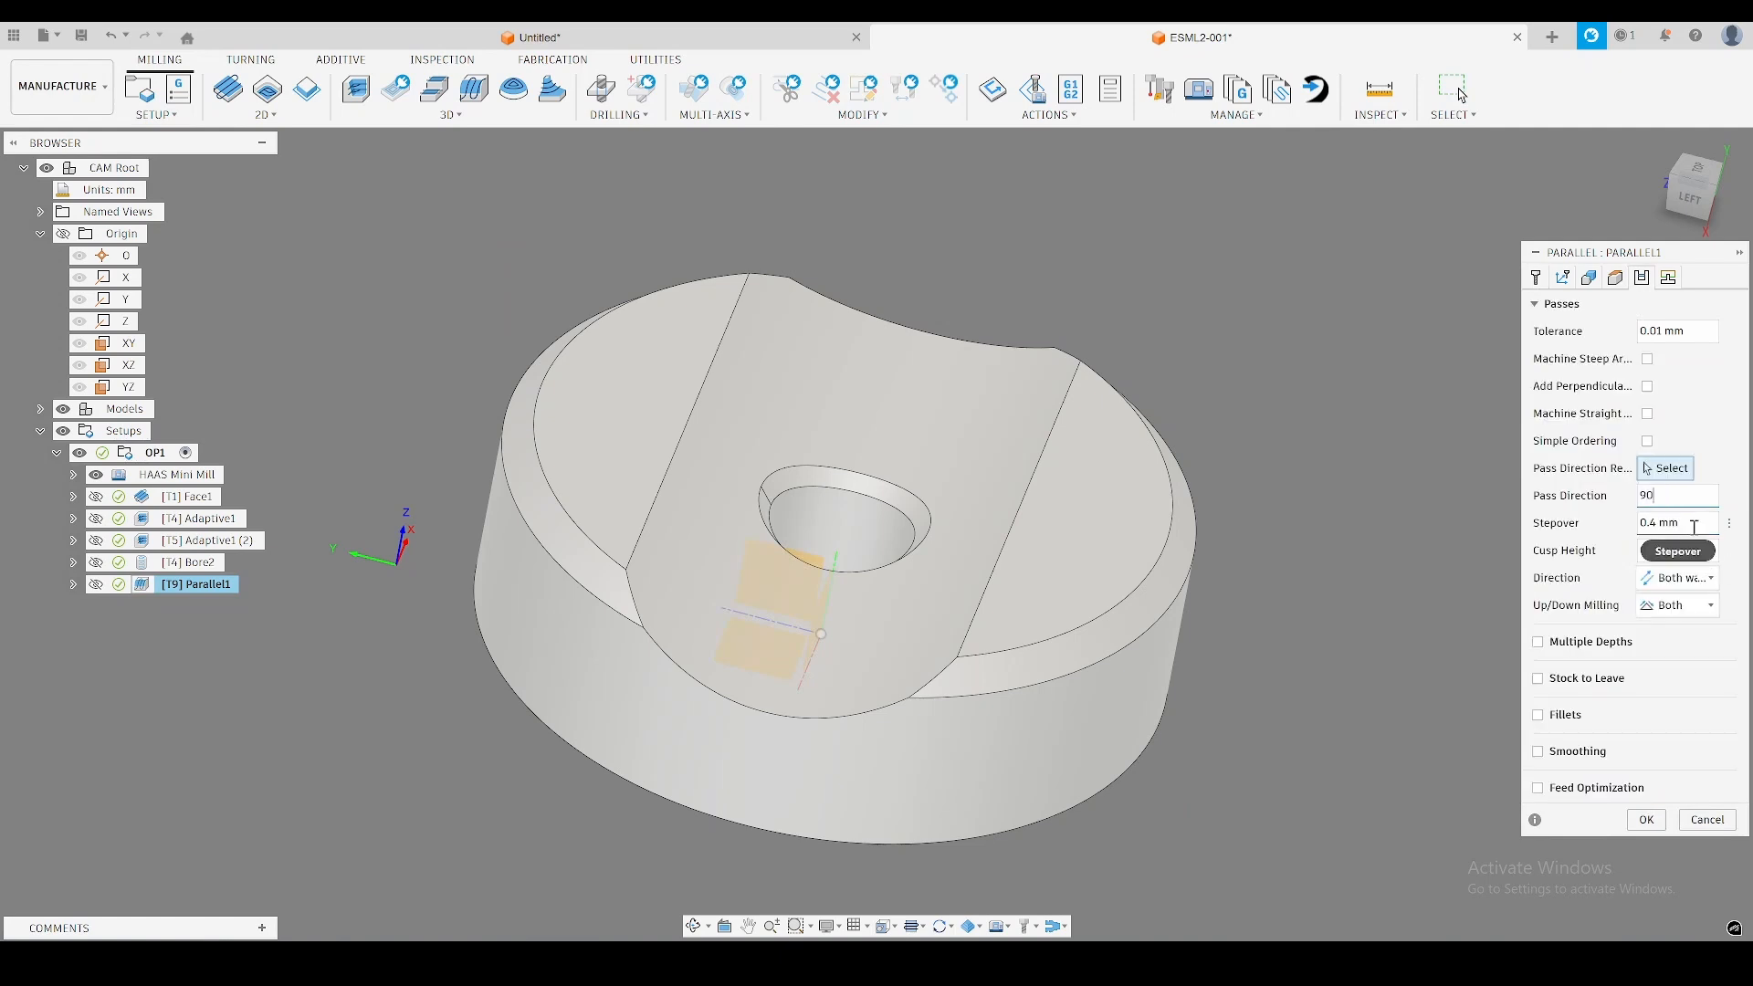
Set the Parallel stepover to 0.1 mm, enable smoothing and regenerate the toolpath.
key(Tab)
key(BackSpace)
text(0.1)
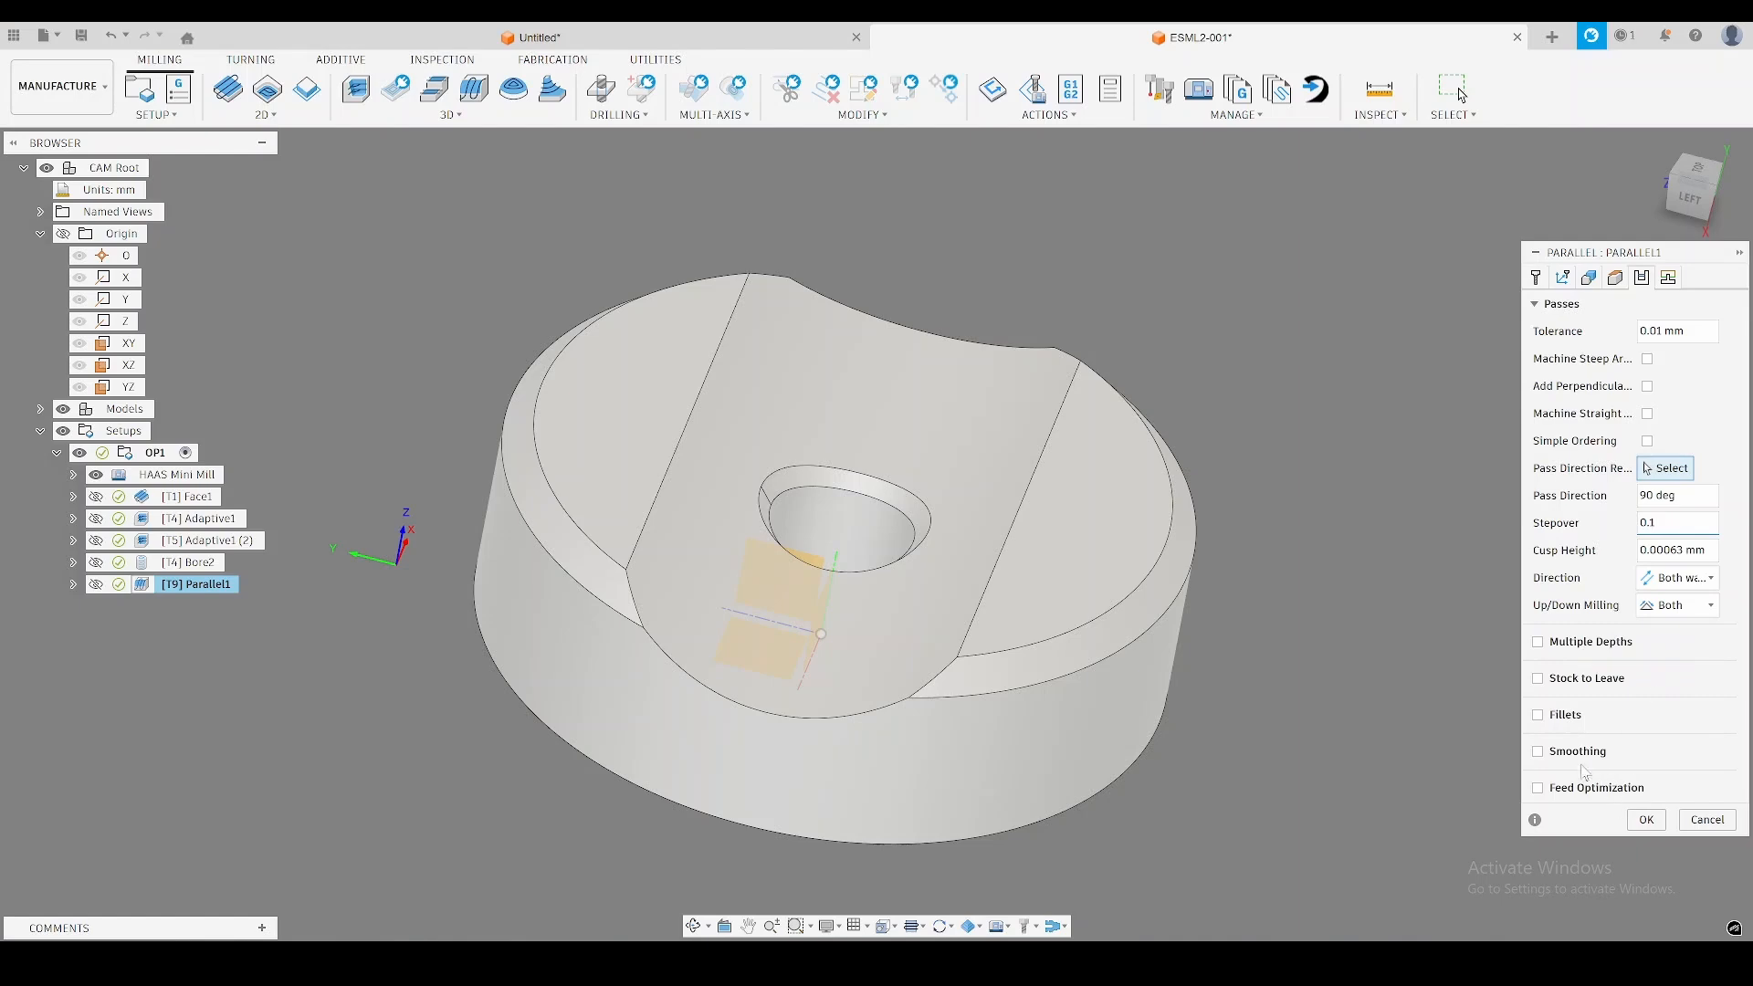
click(1539, 752)
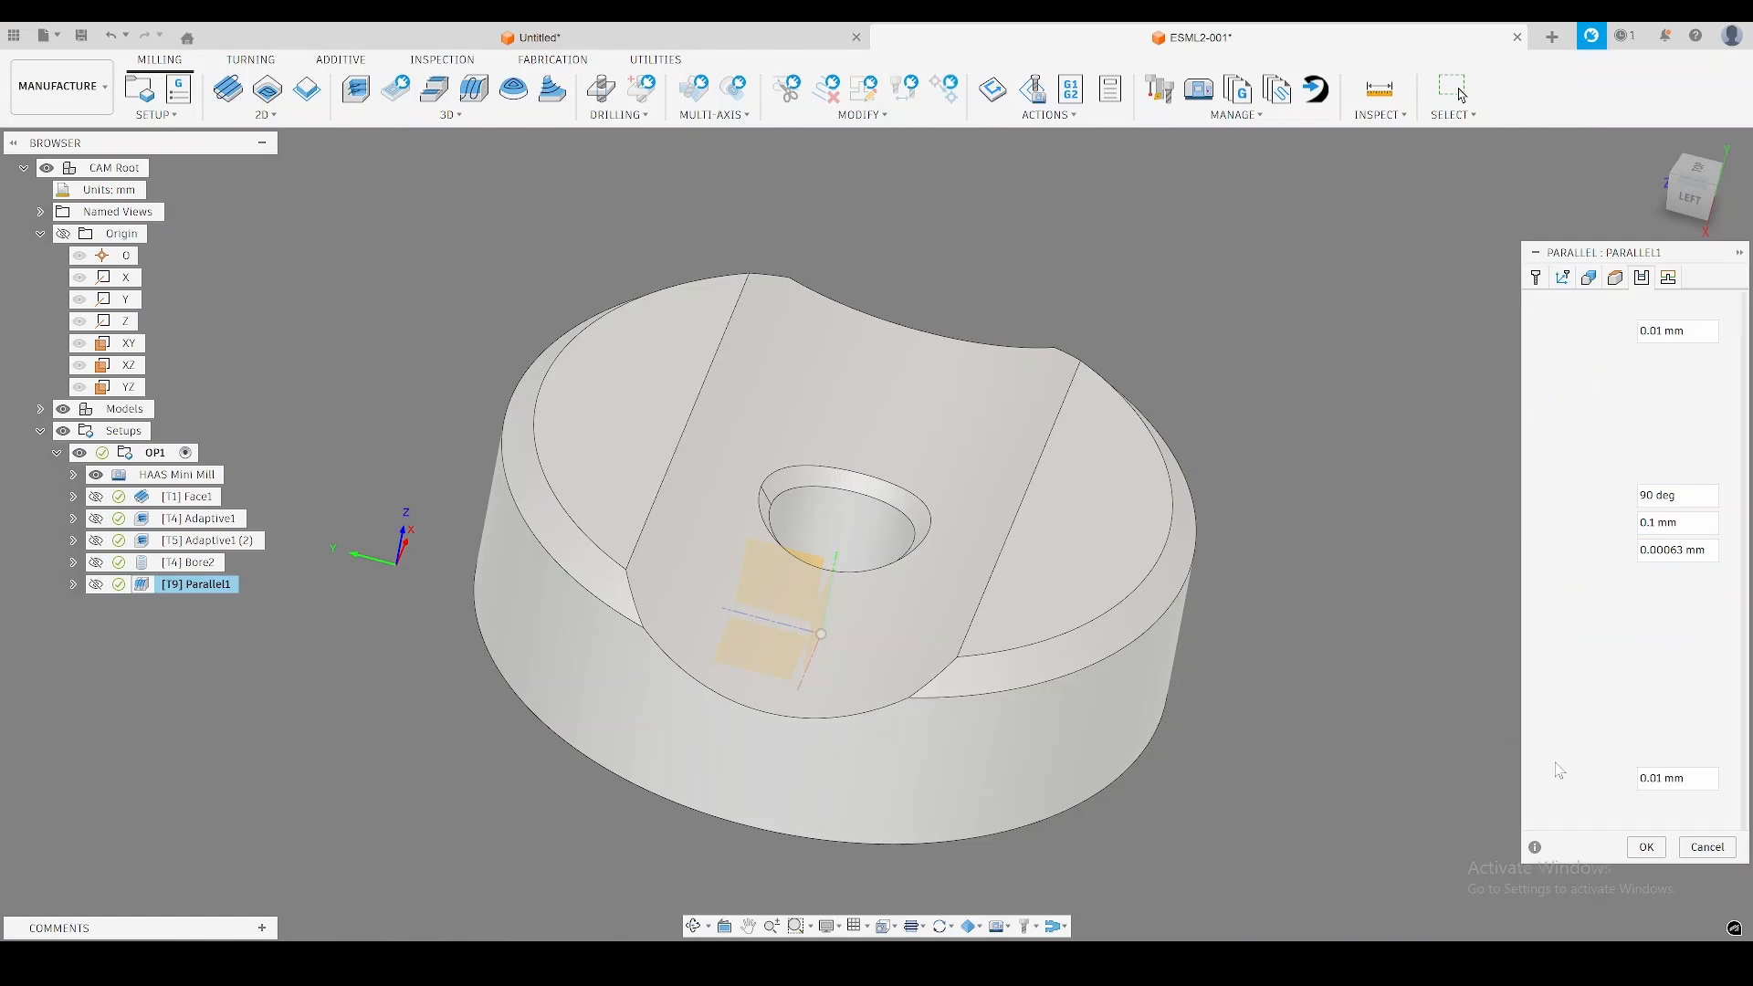
click(1649, 848)
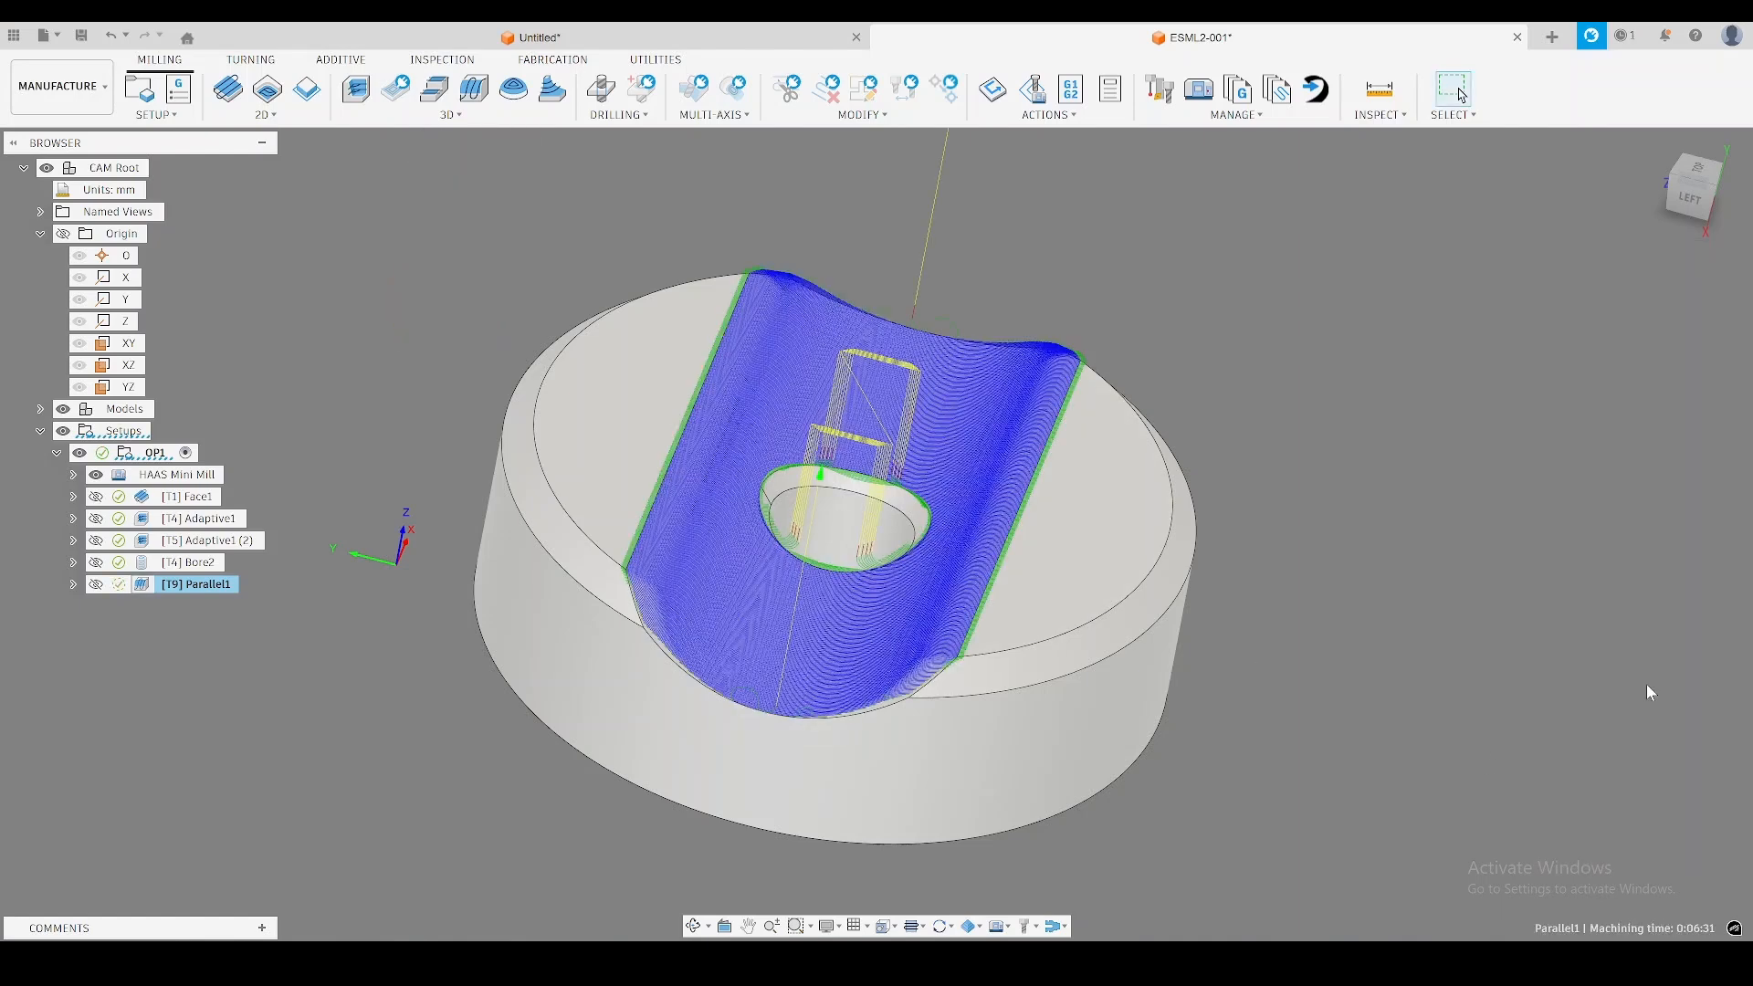
Examine the Parallel toolpath along the curved channel and around the hole against the remaining stock.
shift+middle_drag(1649, 692, 1472, 566)
click(446, 115)
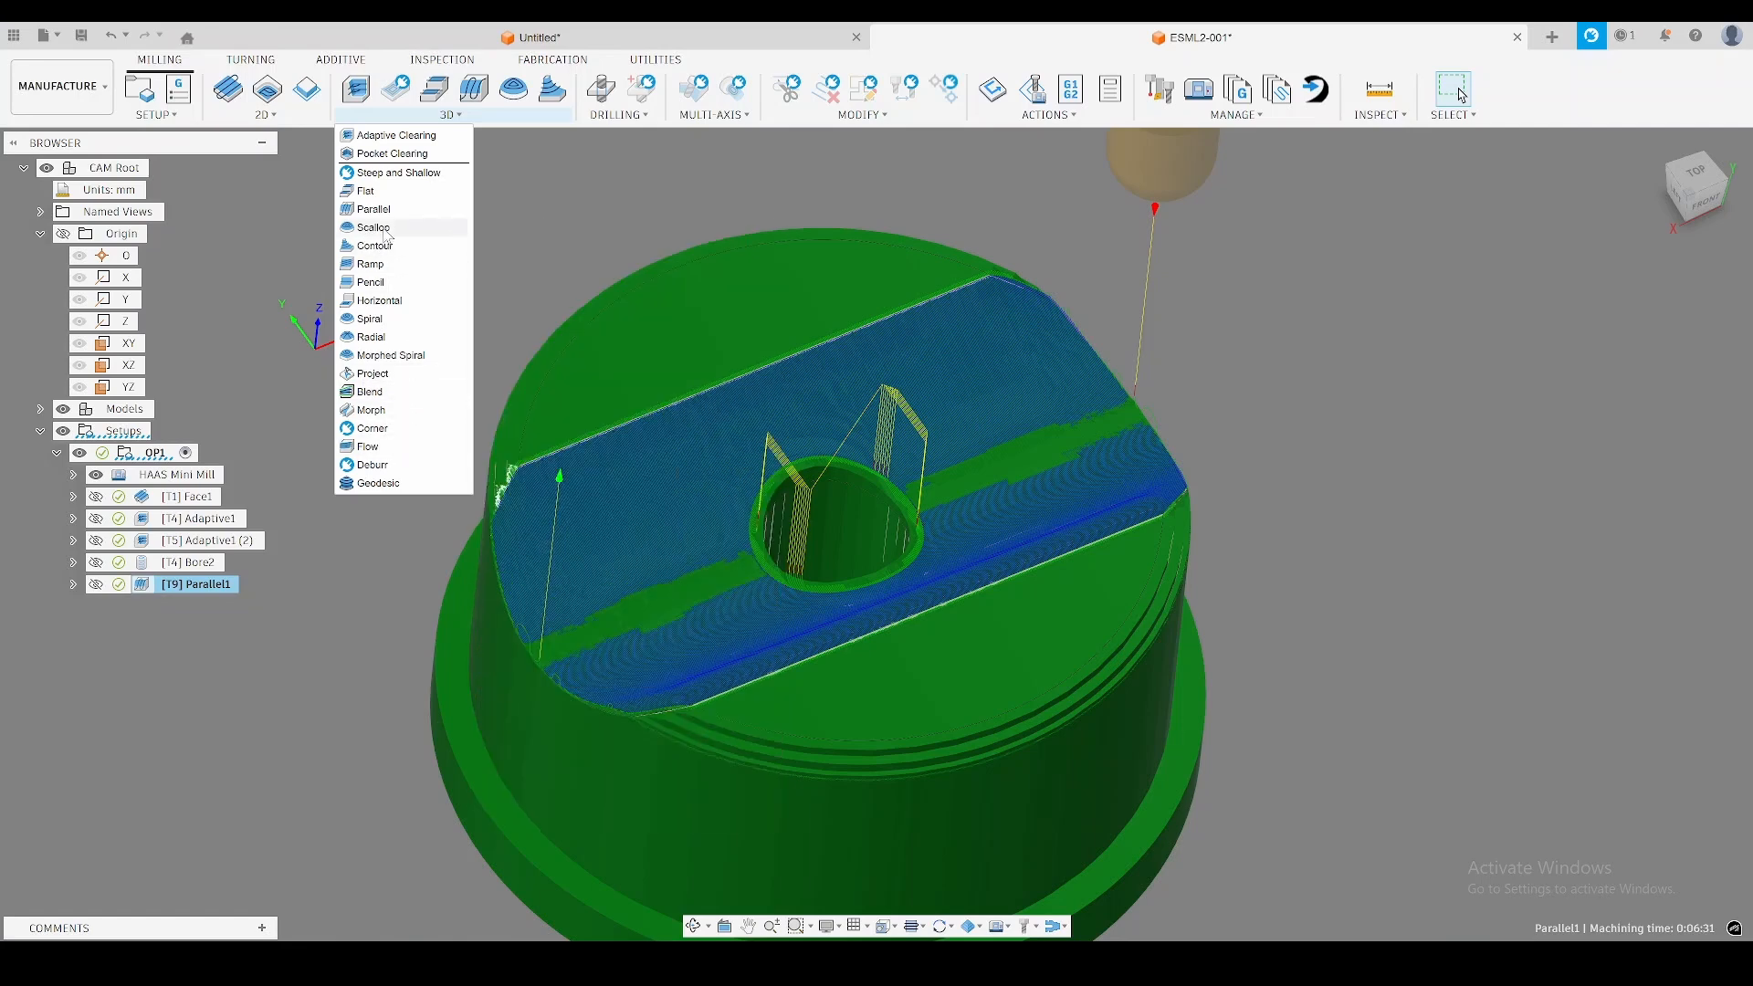
click(391, 119)
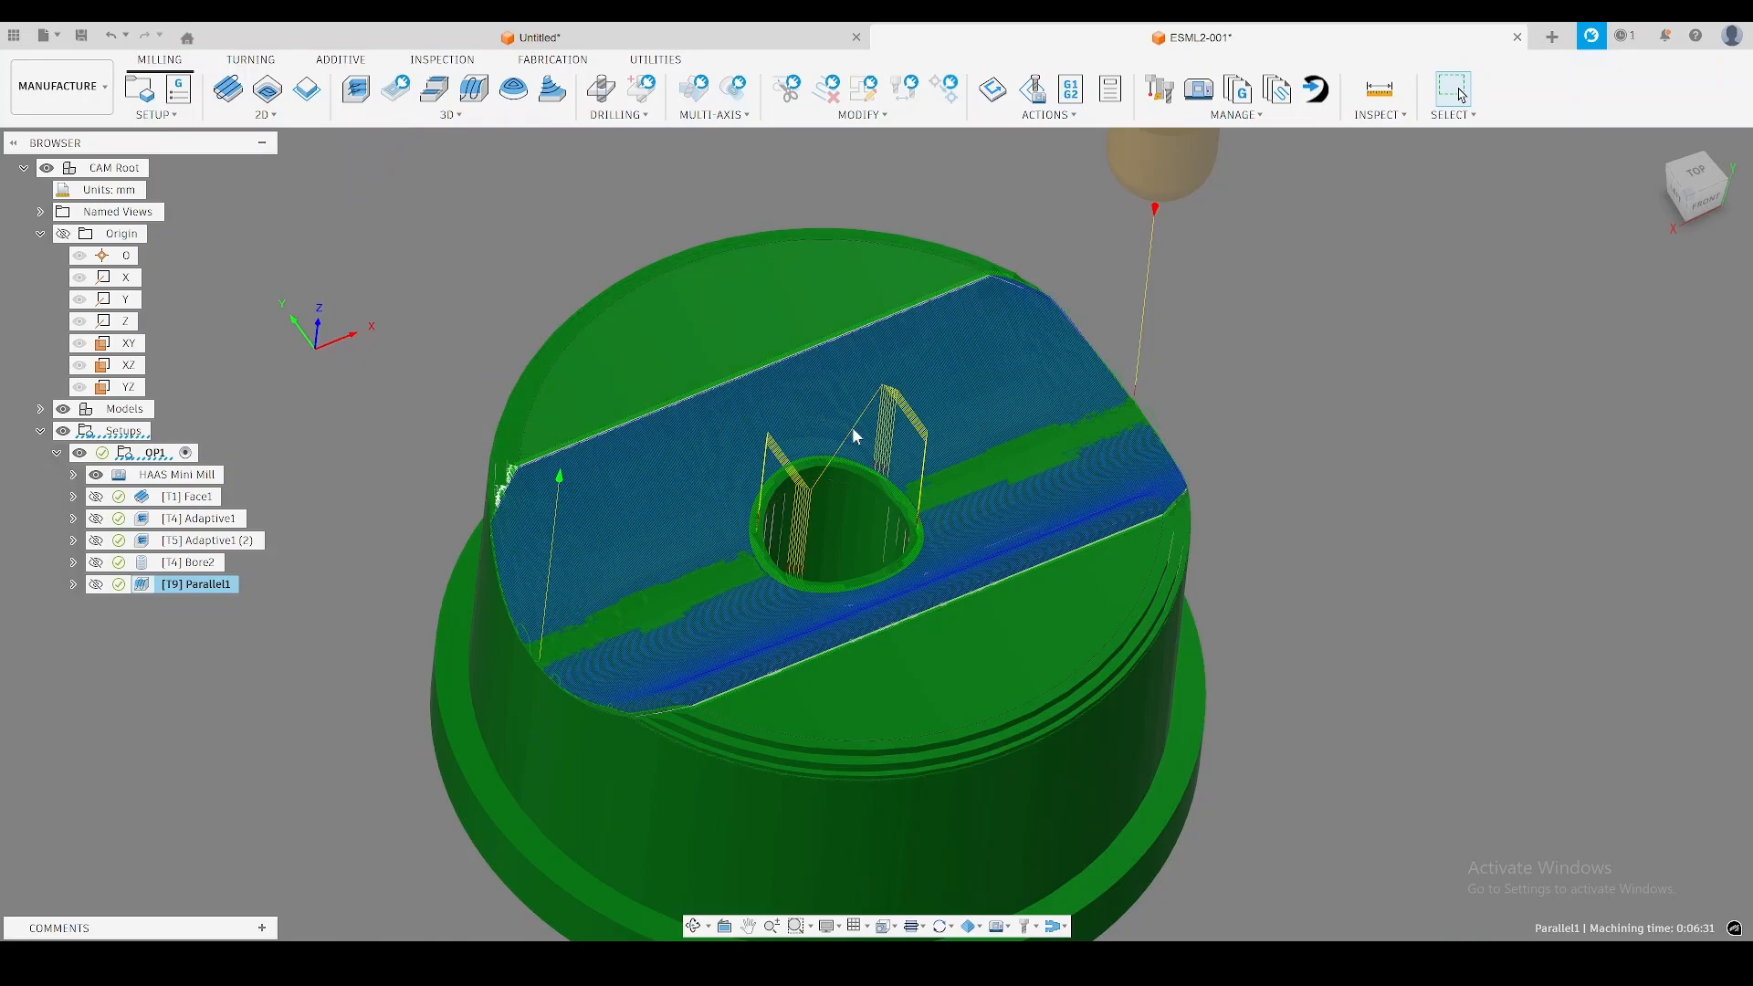
scroll(736, 521, up, 3)
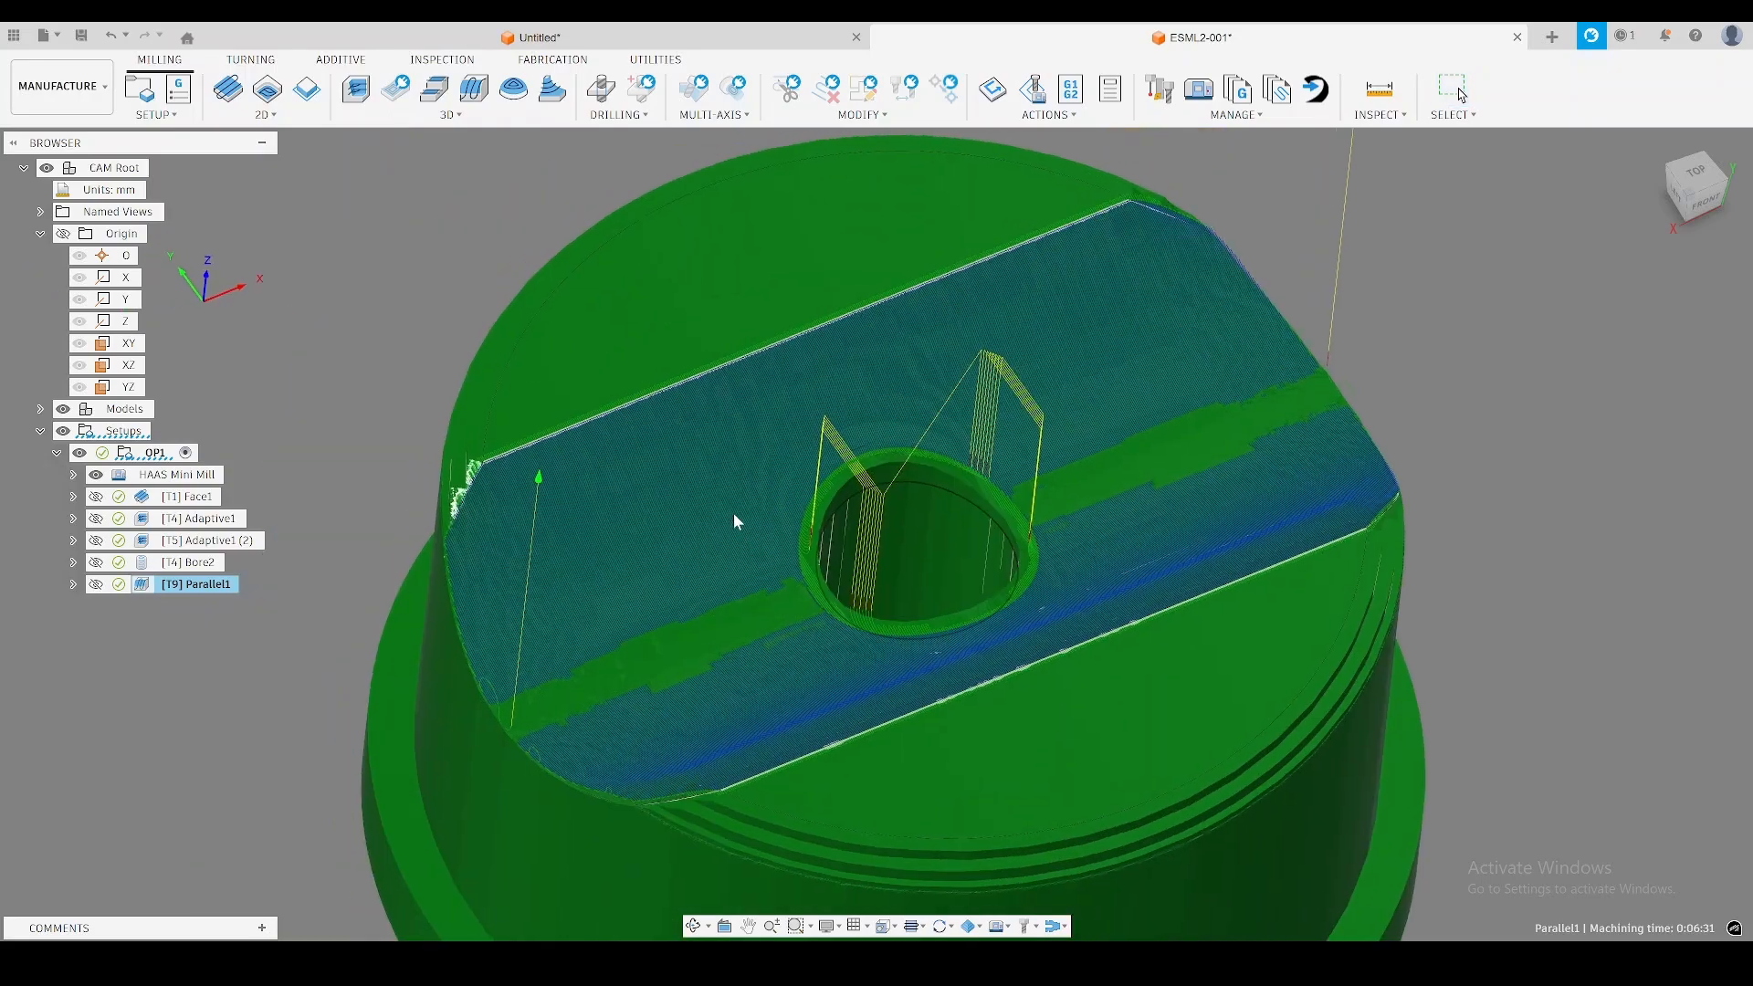
shift+middle_drag(484, 568, 840, 500)
scroll(550, 504, up, 5)
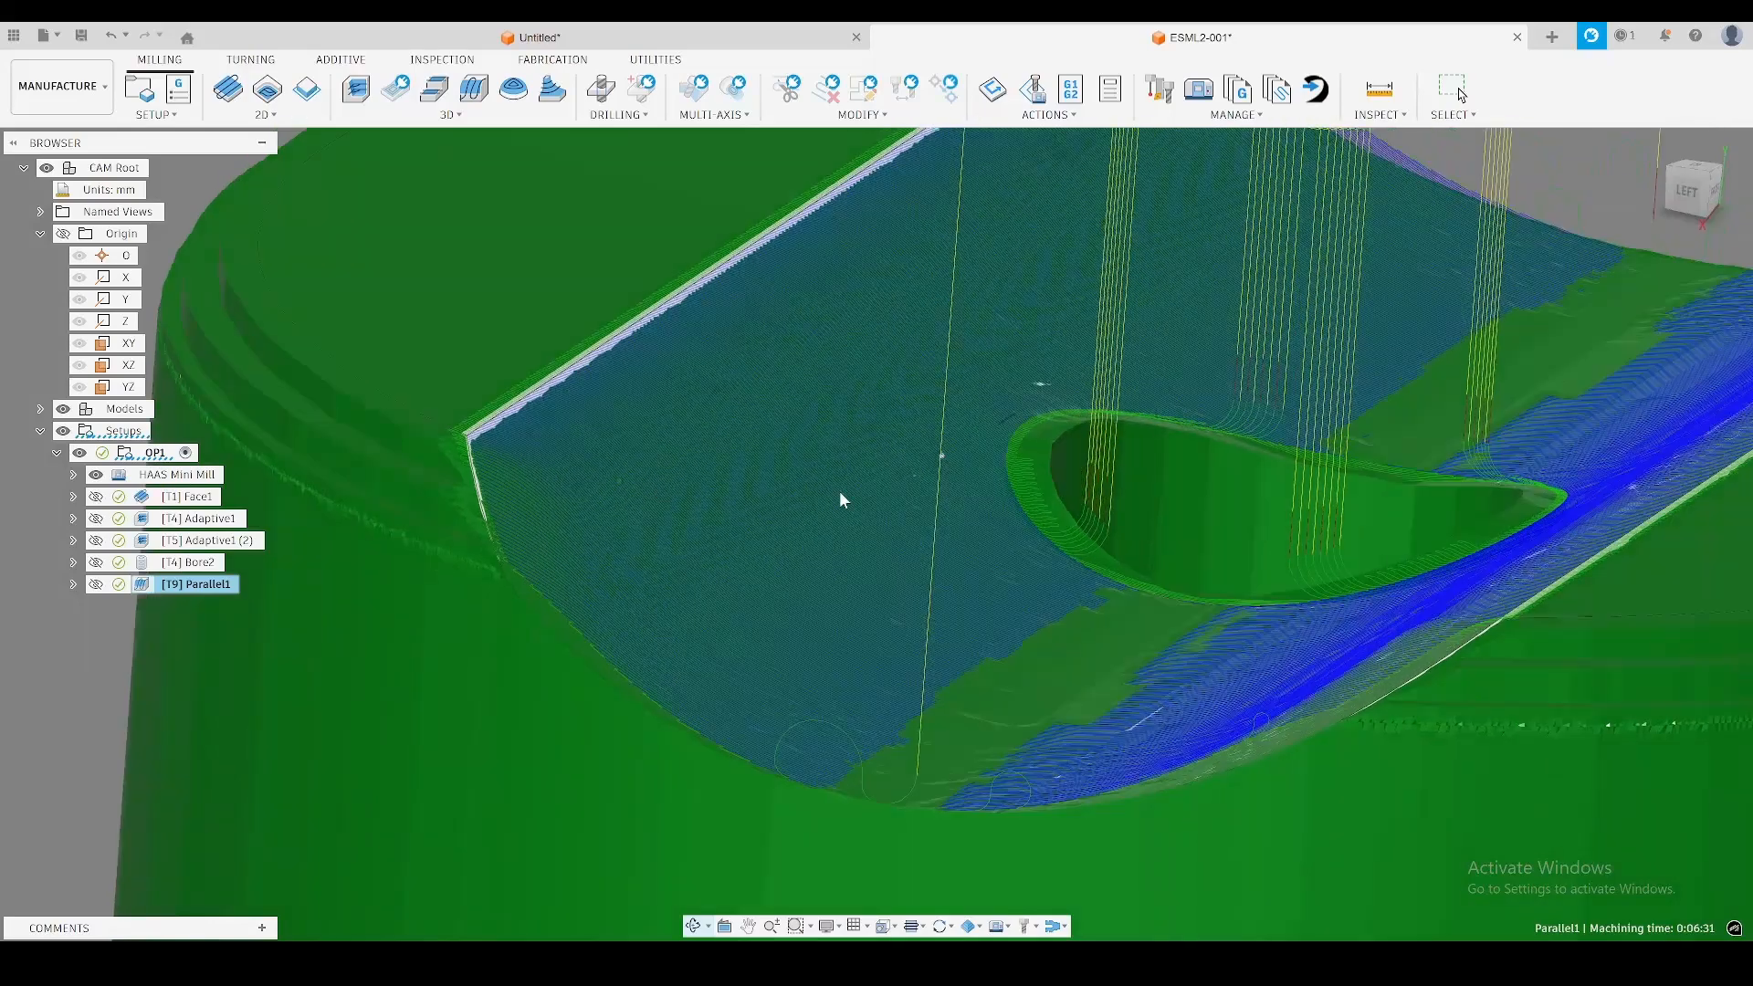
scroll(791, 493, down, 3)
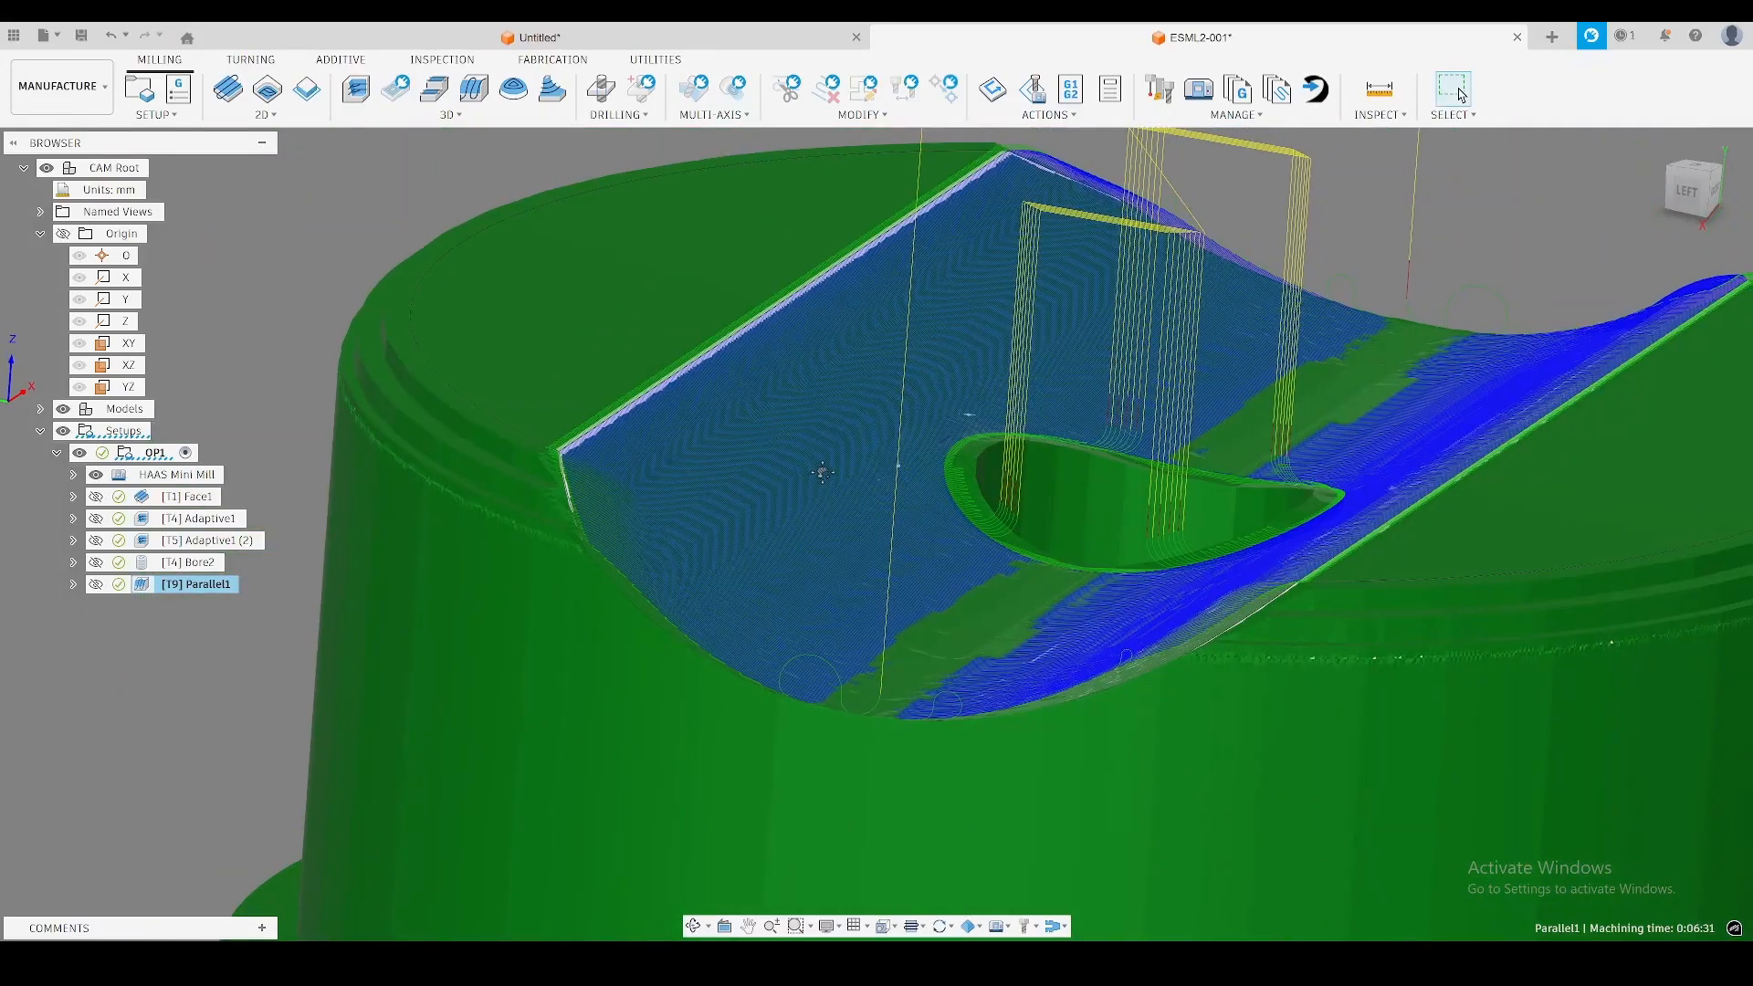
scroll(823, 472, down, 4)
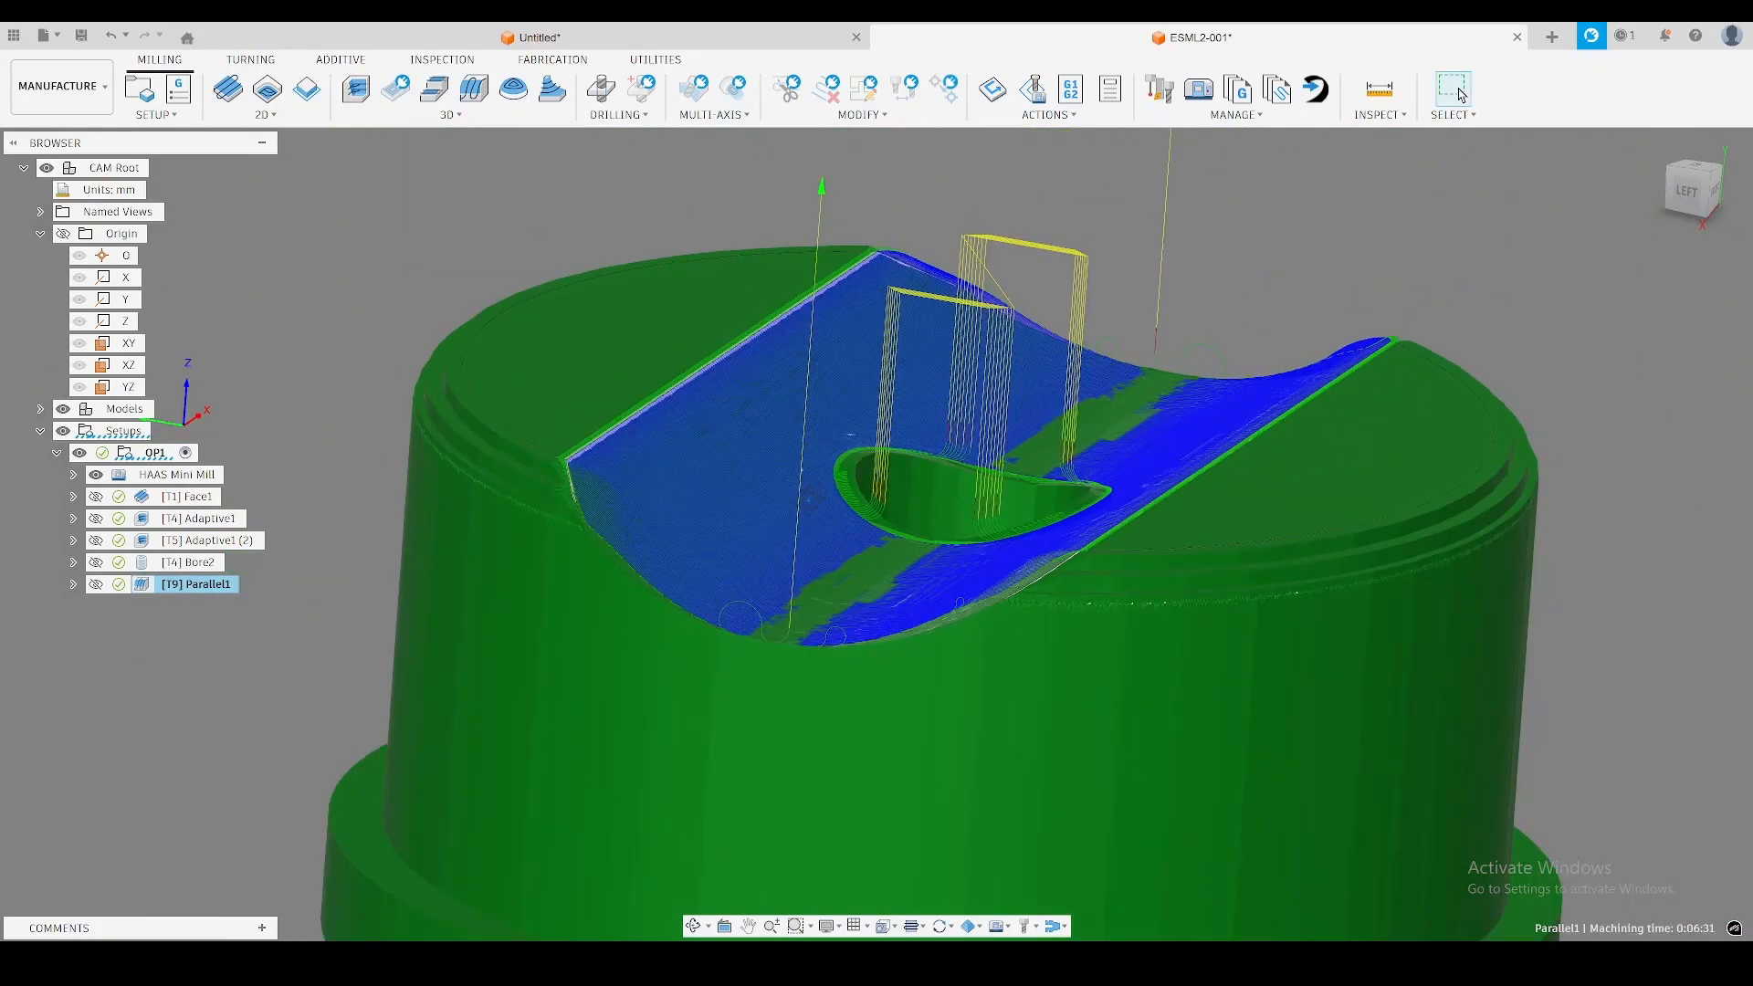
mouse_move(823, 472)
shift+middle_down()
mouse_move(804, 502)
mouse_move(808, 447)
shift+middle_up()
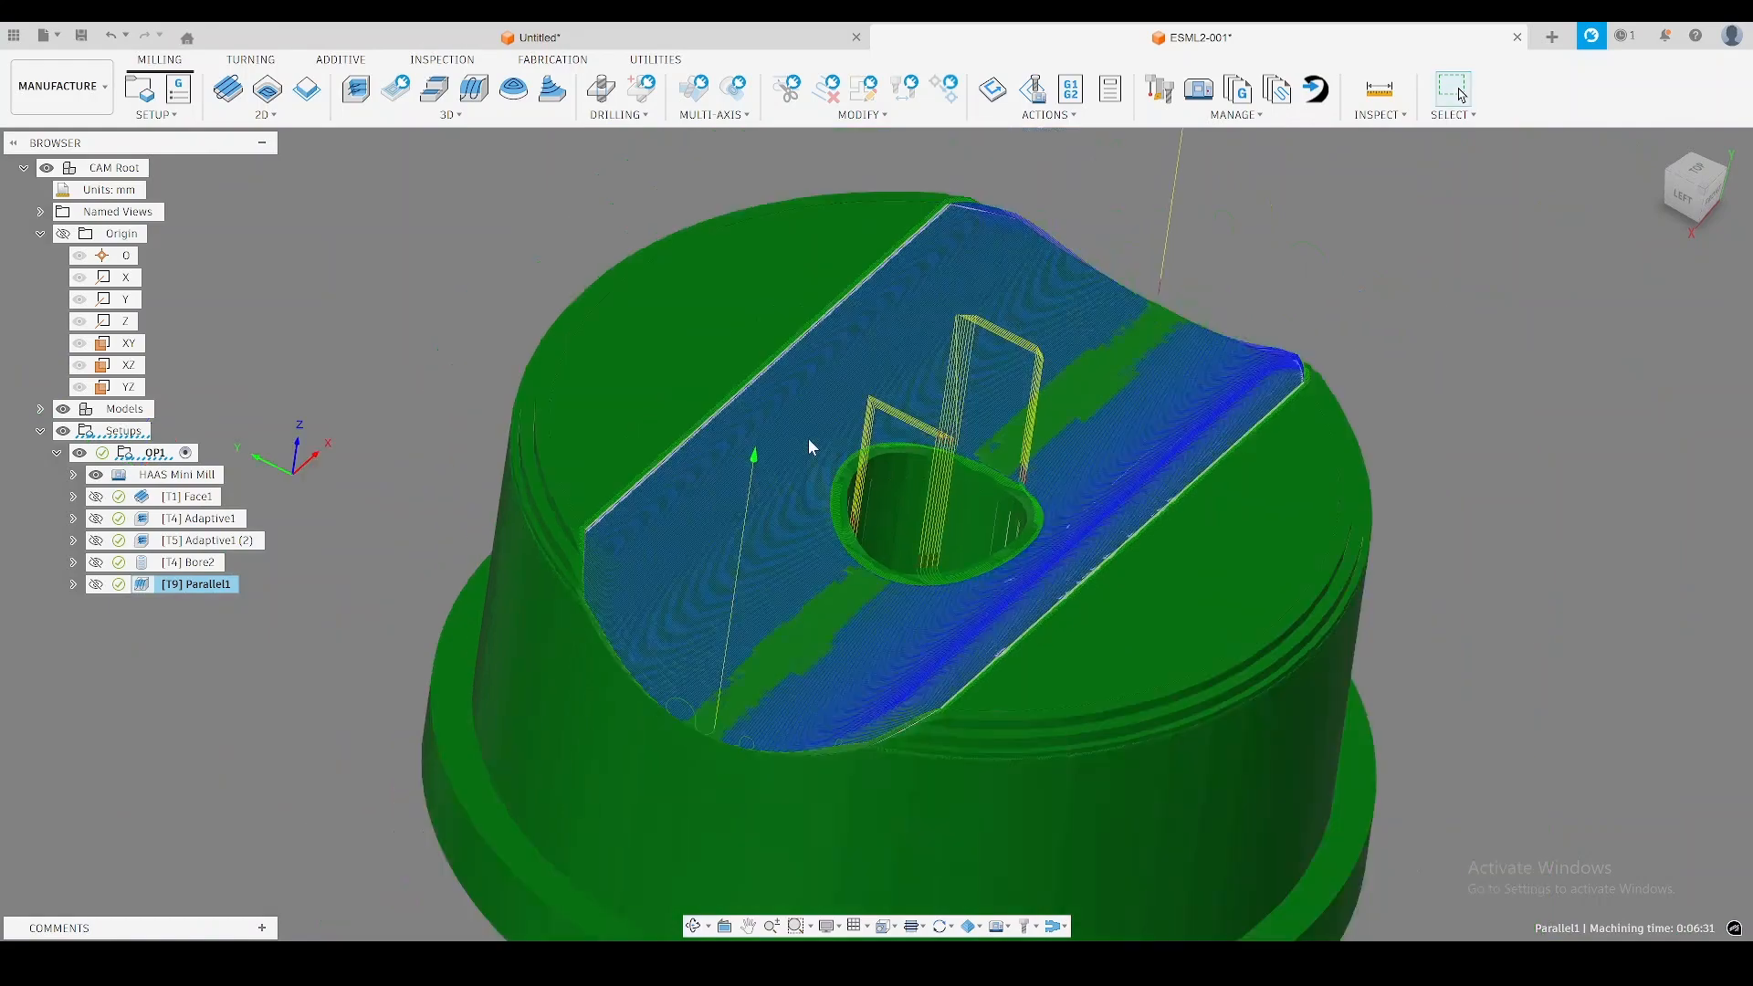
scroll(808, 447, down, 3)
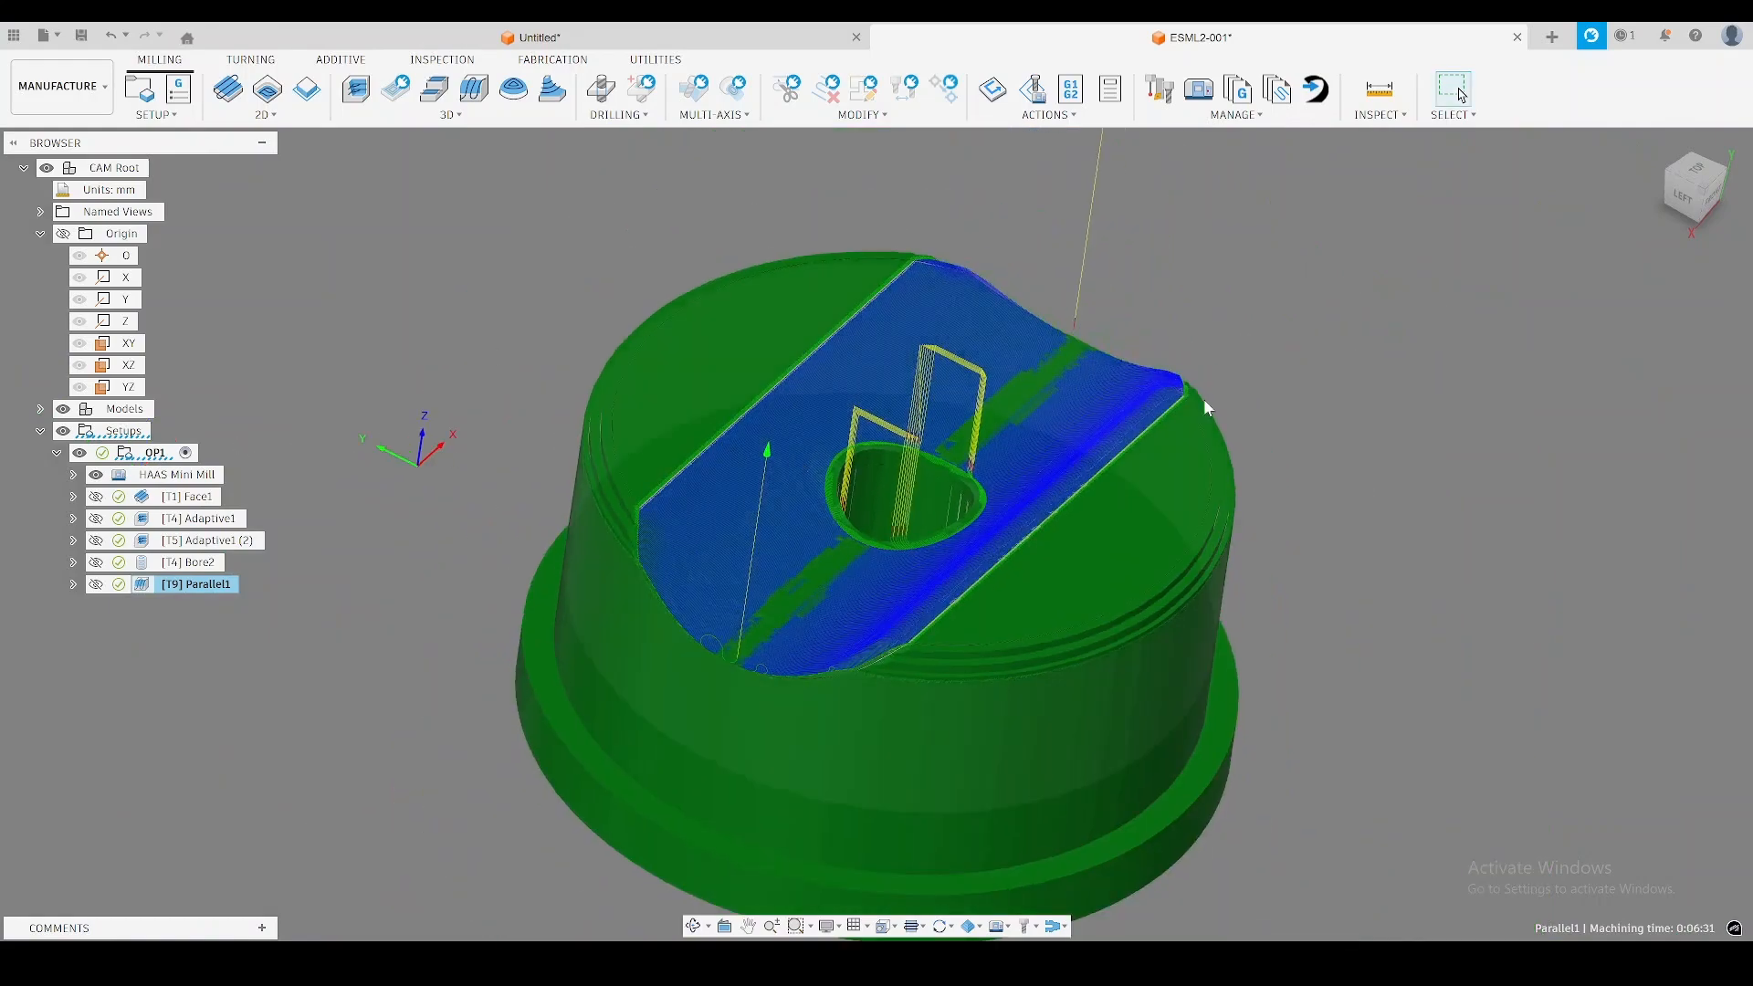
Create a 2D Contour operation with tool 3, the Ø14mm 3F extra long flat end mill from the N11 EndMills library.
click(266, 114)
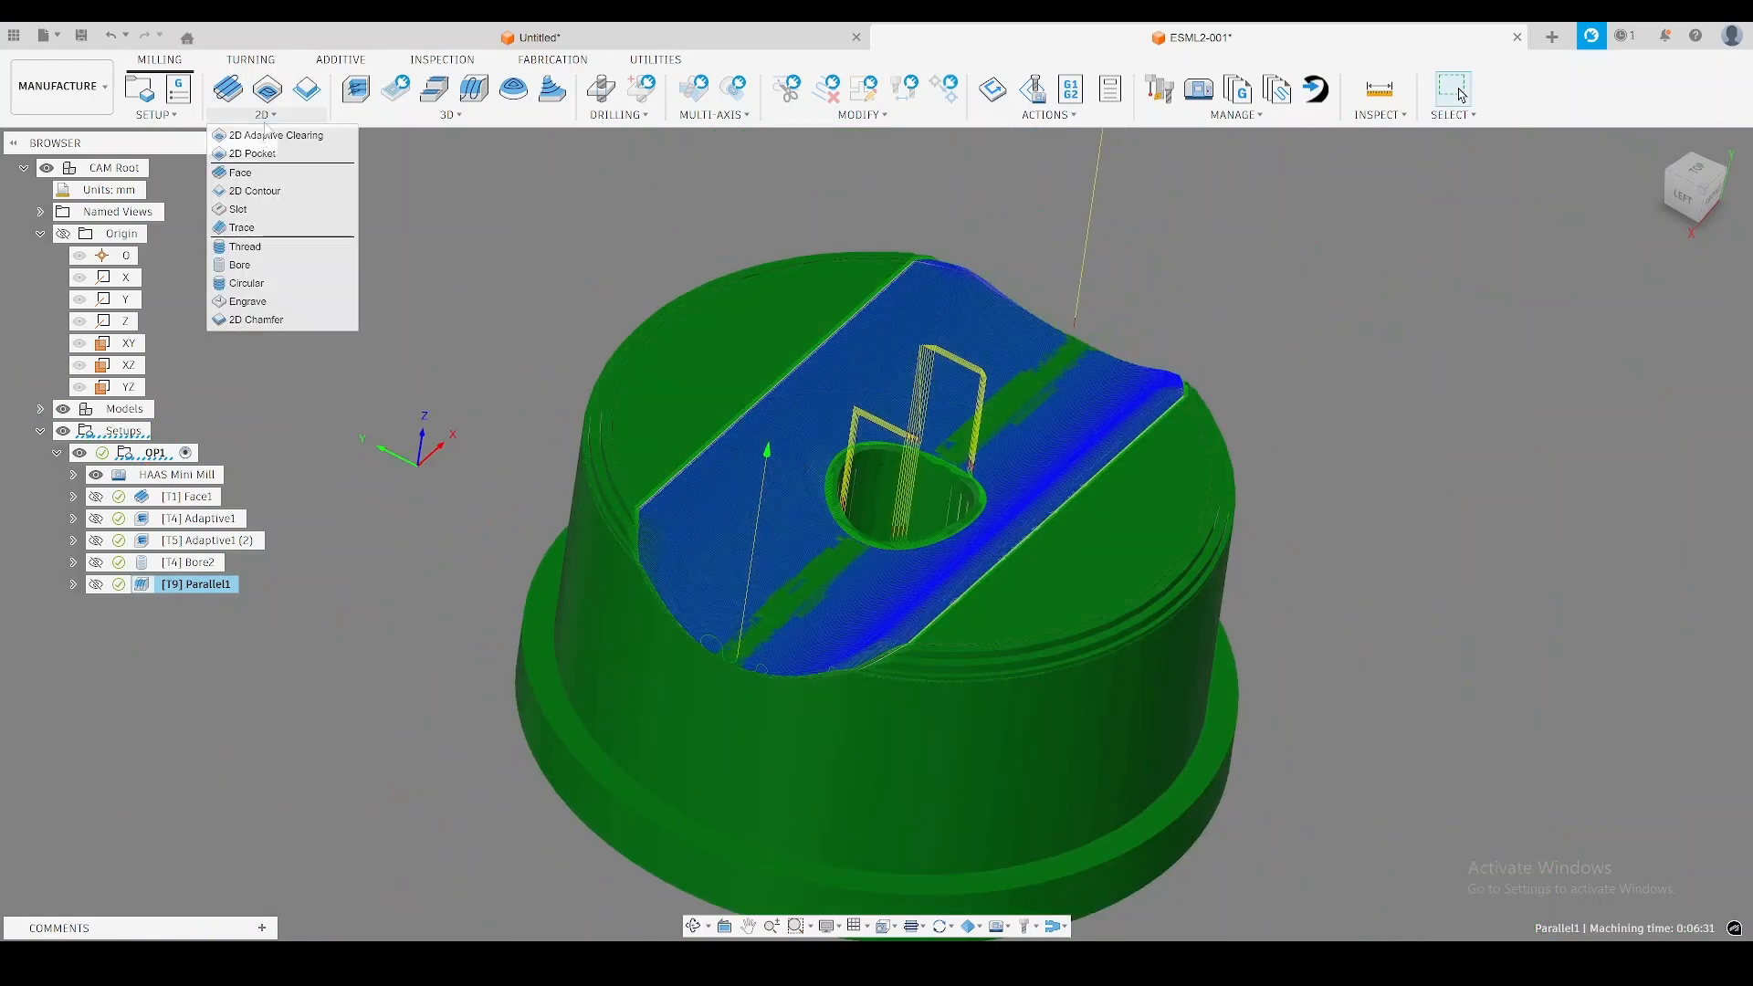
click(232, 191)
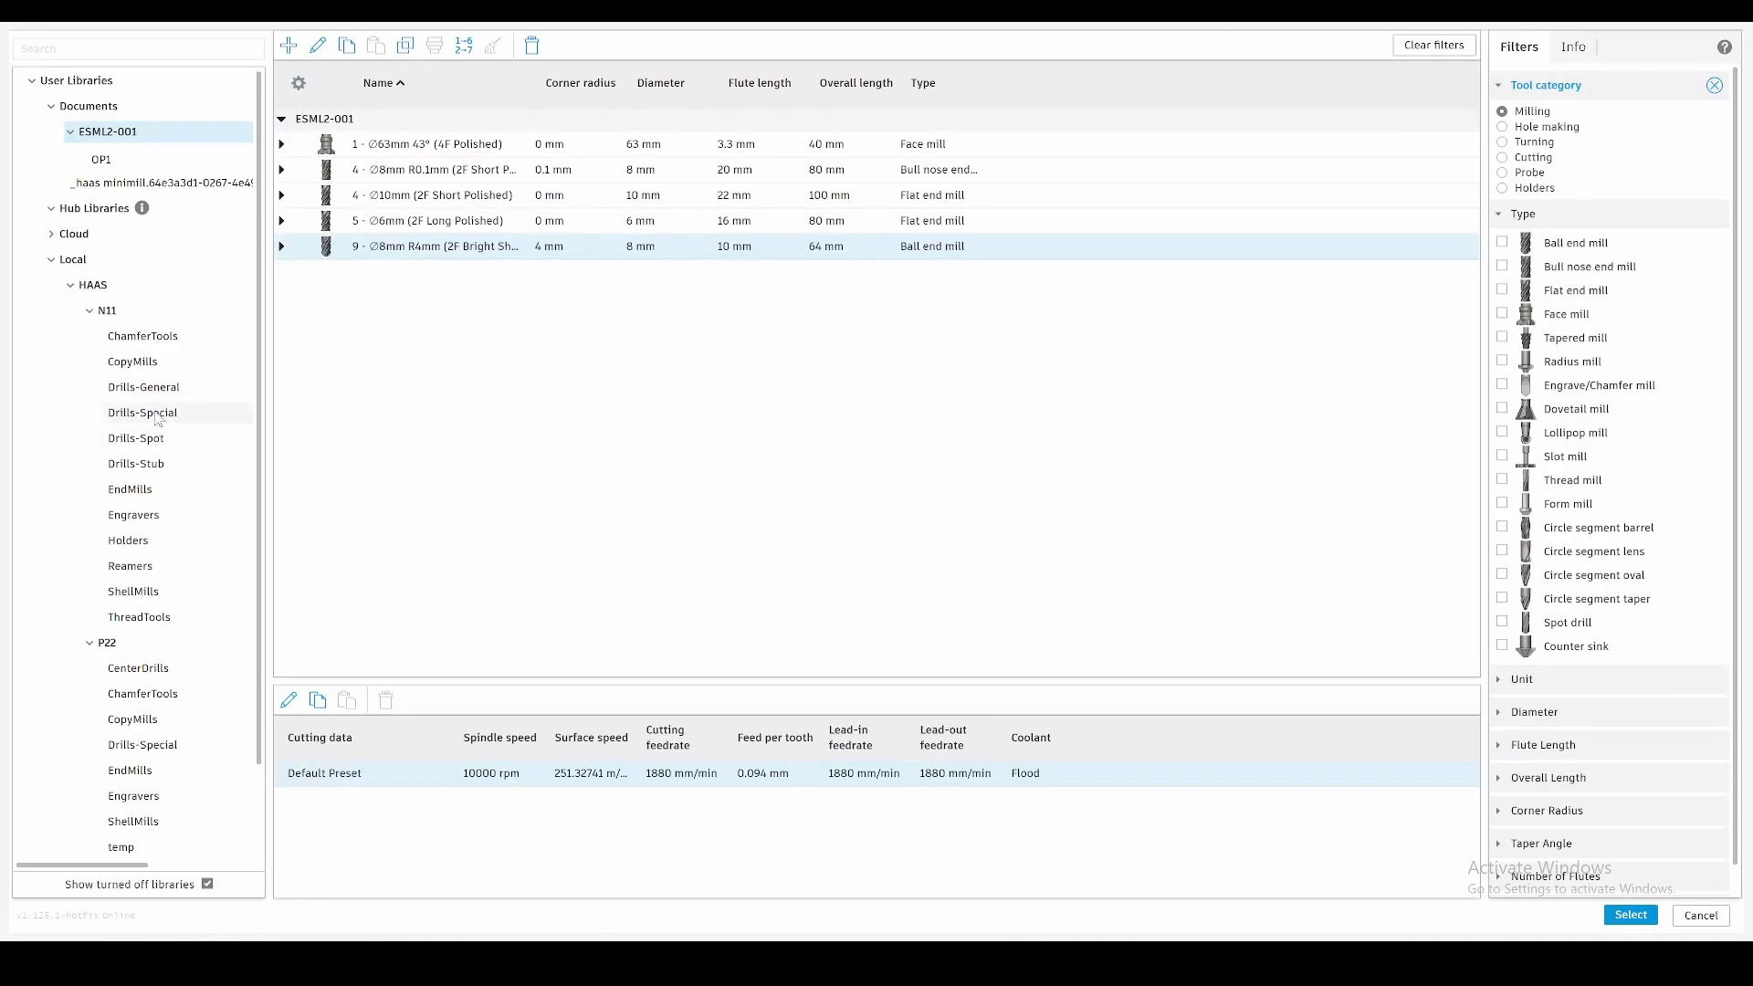
click(151, 493)
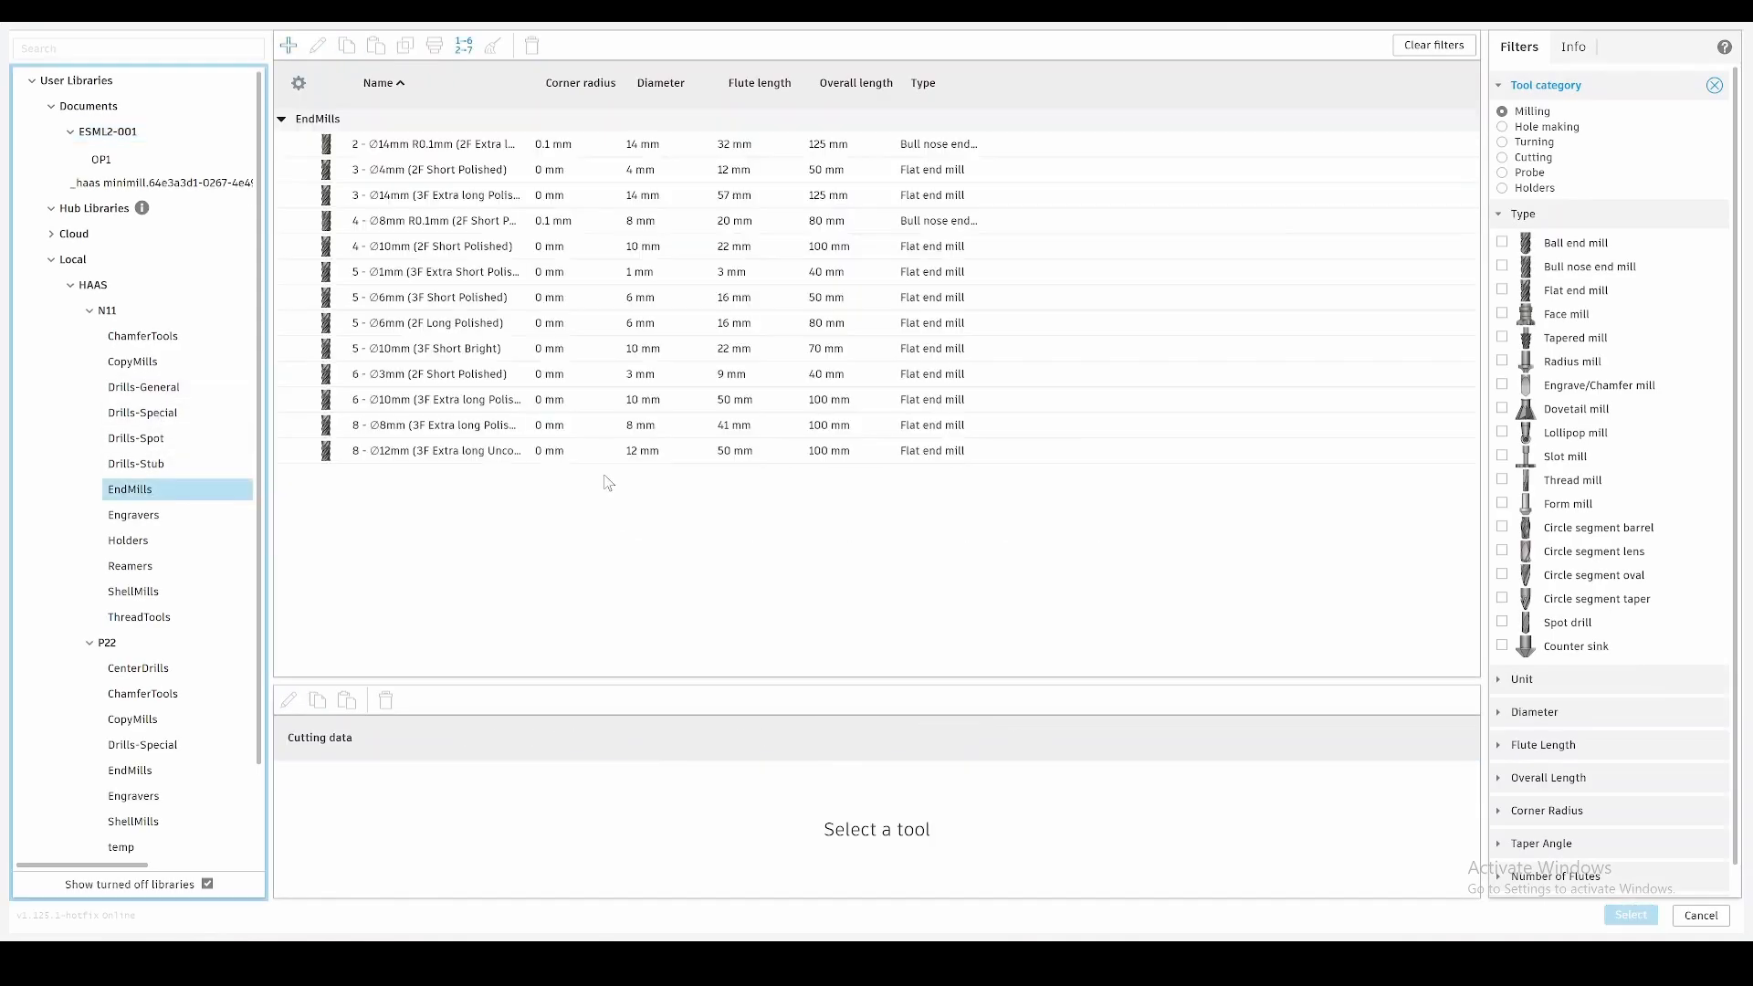
double_click(447, 197)
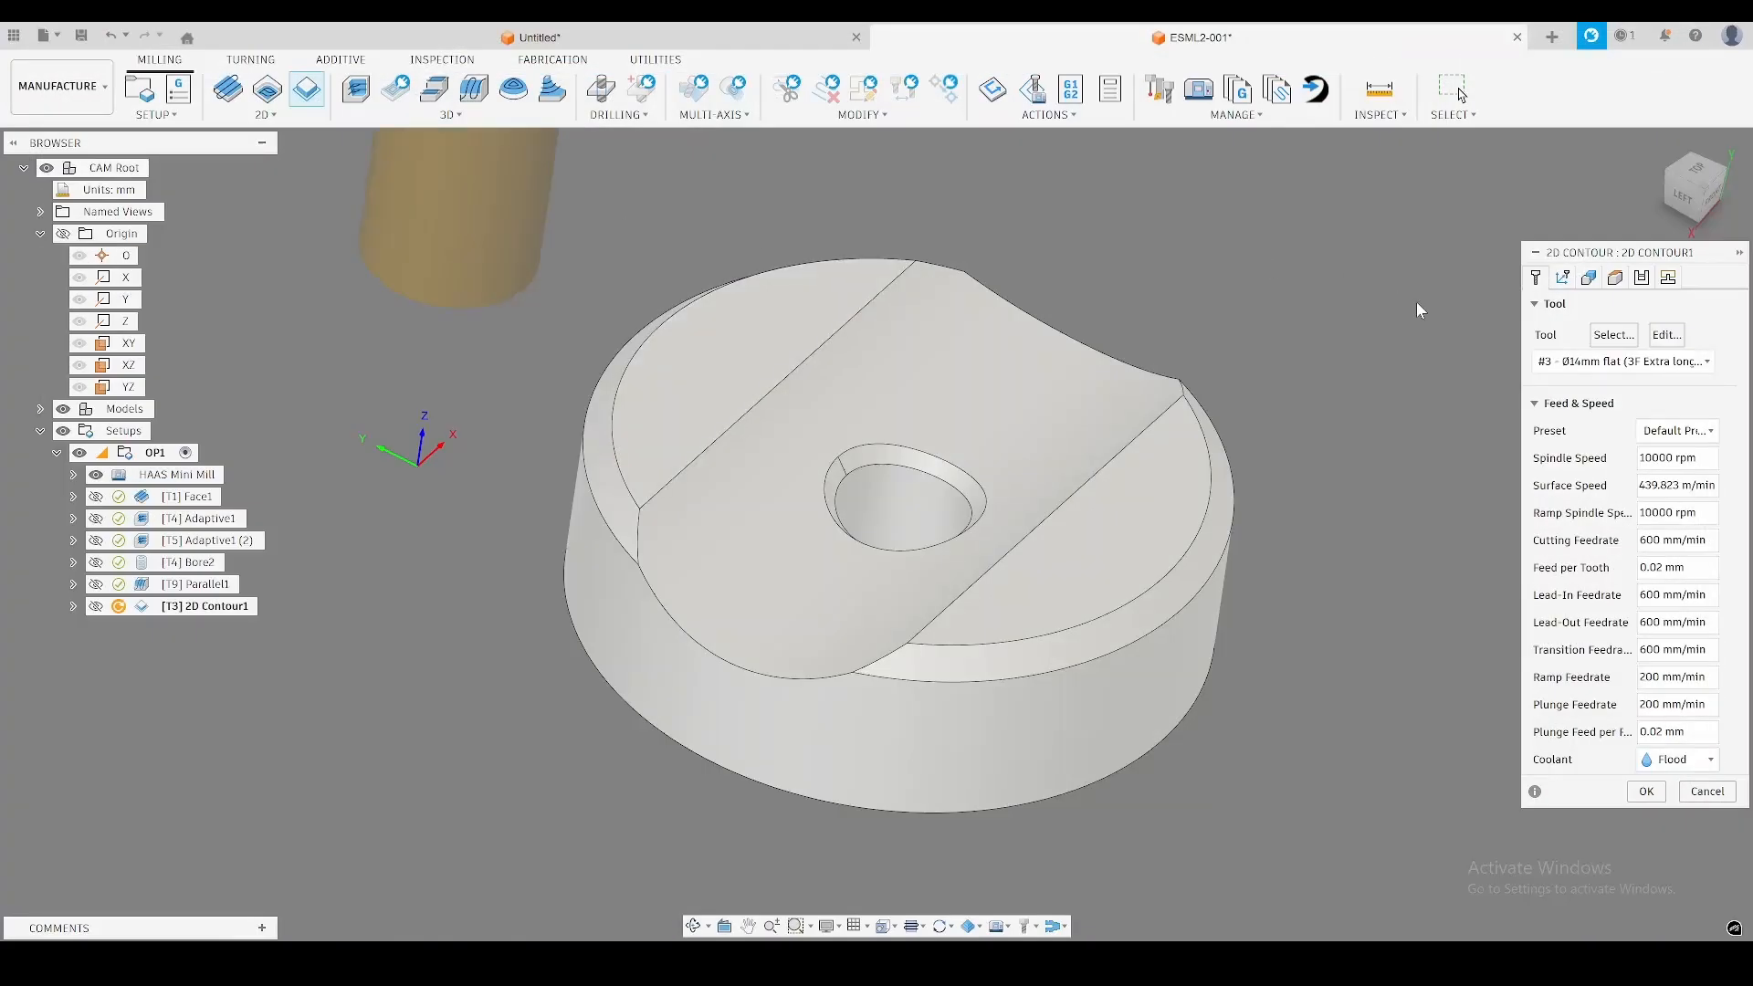
Contour the disc's lower outer edge with a -0.1 mm bottom height offset and generate the toolpath.
click(1616, 276)
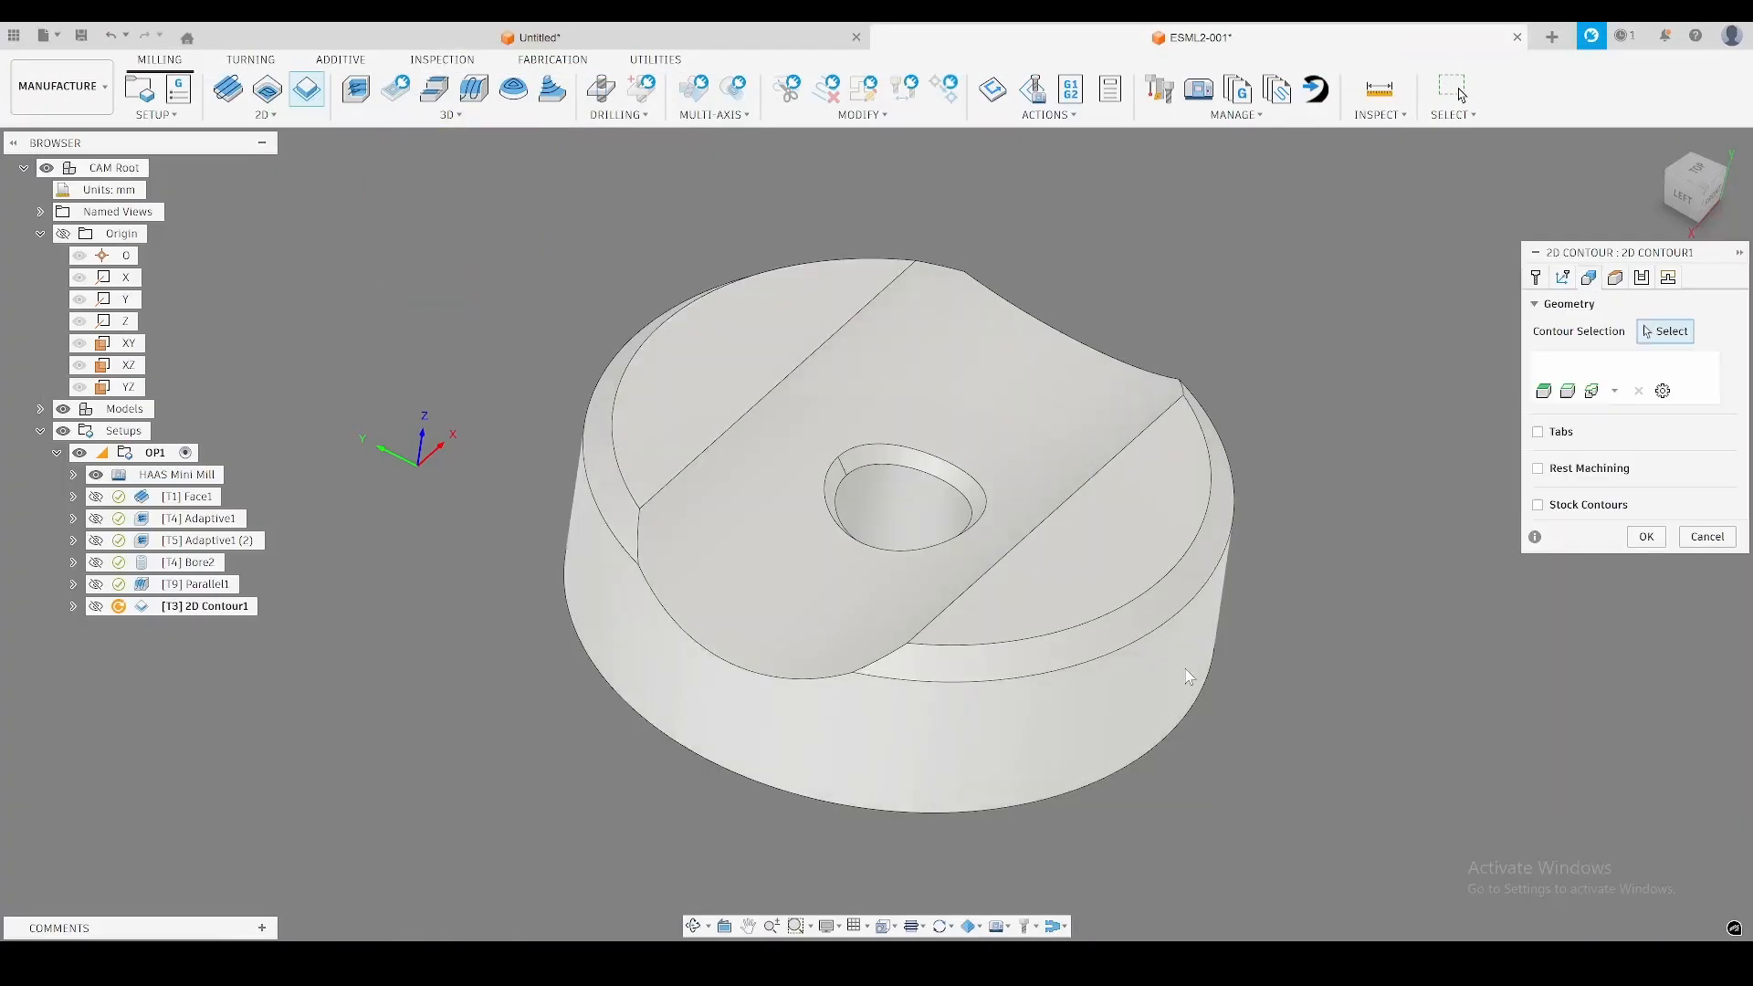
click(1130, 770)
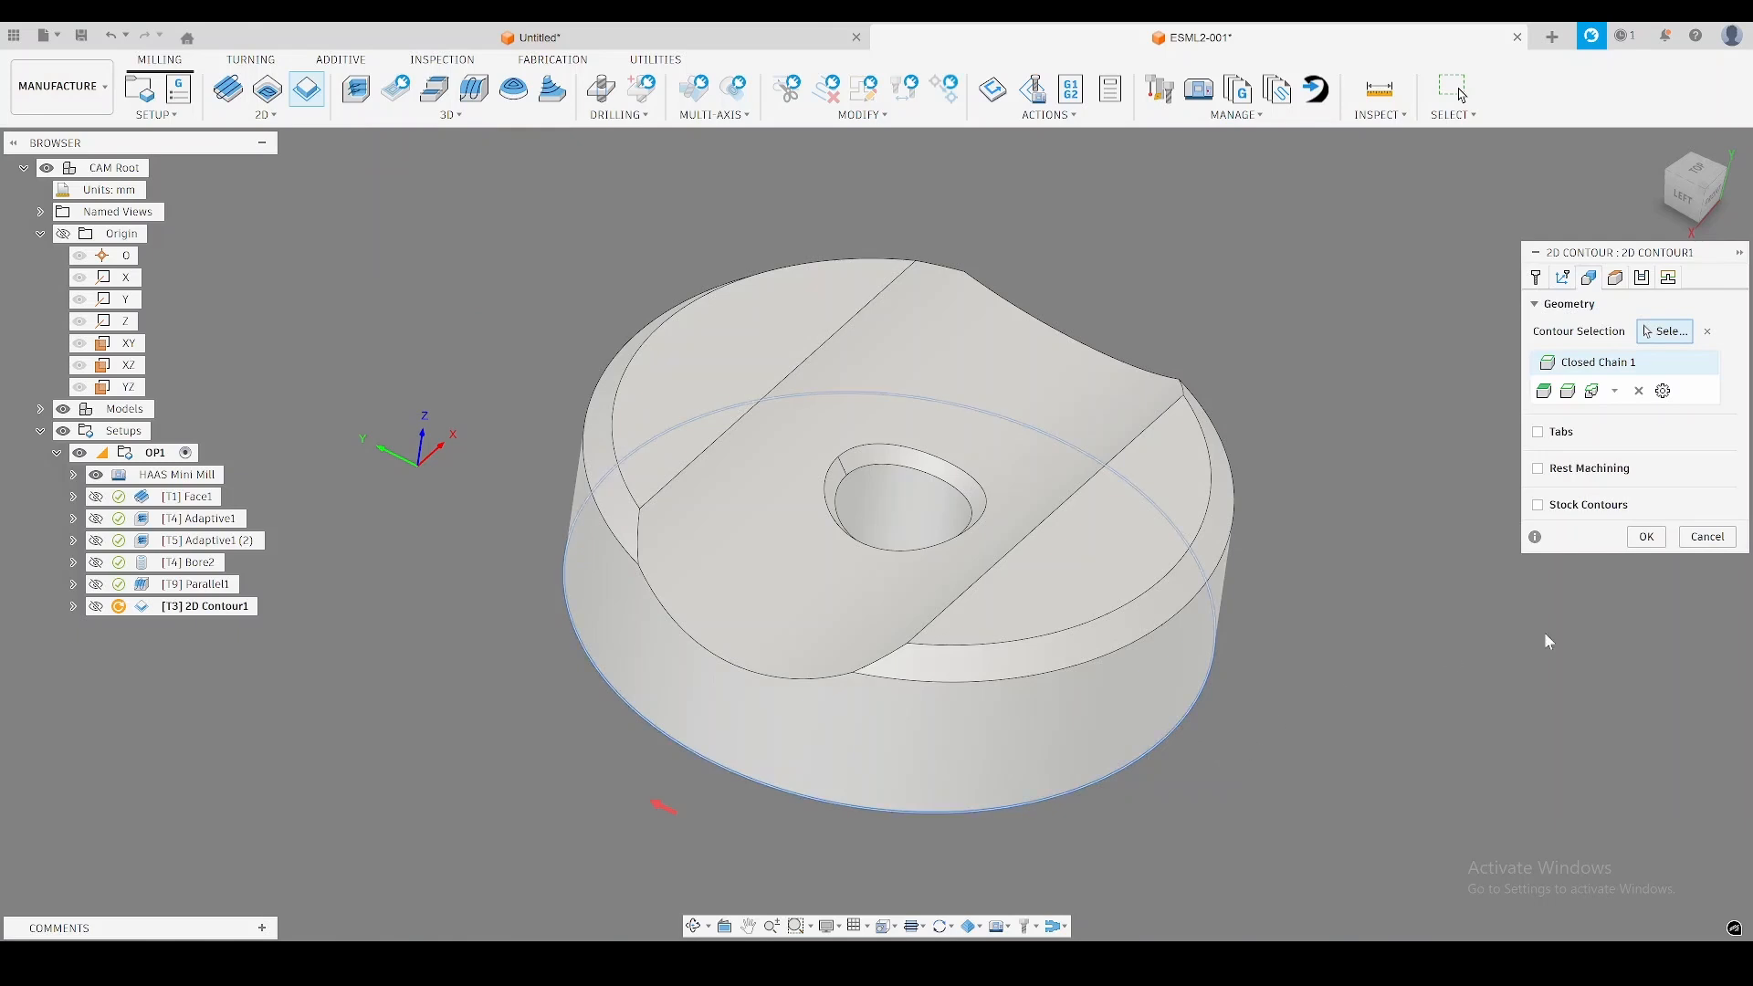
click(1590, 278)
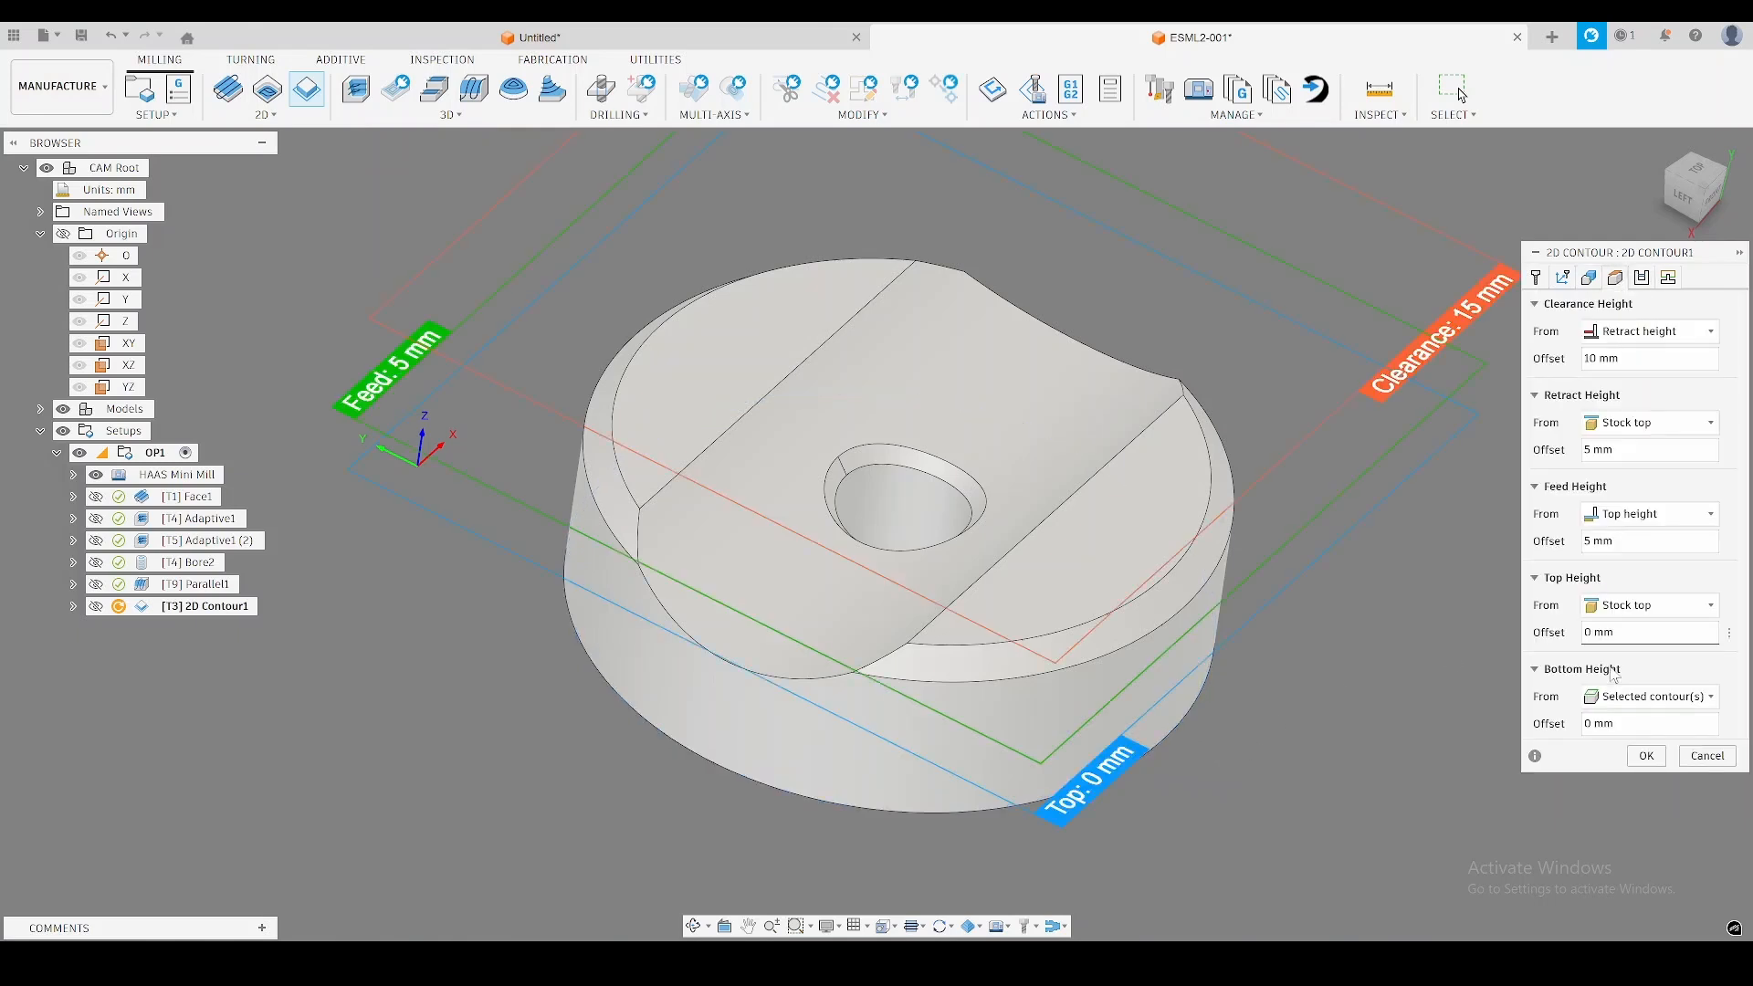
click(1633, 720)
text(-0.1)
key(Return)
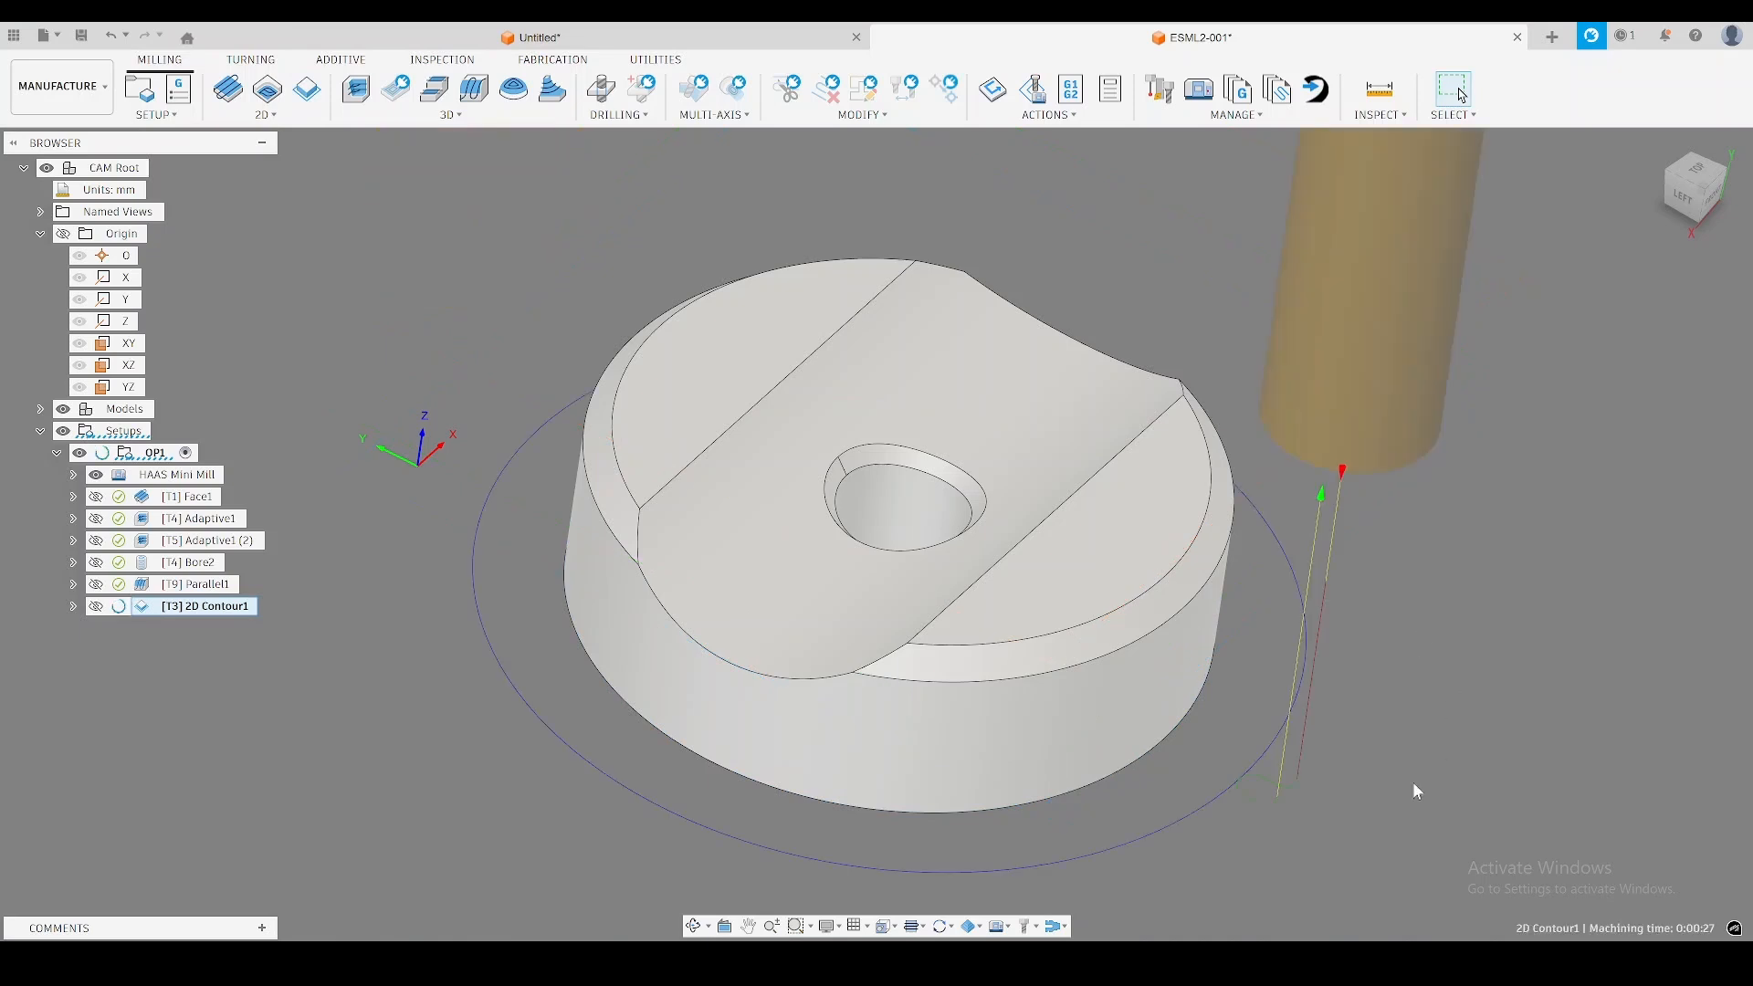
Create a second 2D Contour operation with tool 6, the Ø8mm 45° chamfer tool from the N11 ChamferTools library.
shift+middle_drag(1421, 751, 1248, 610)
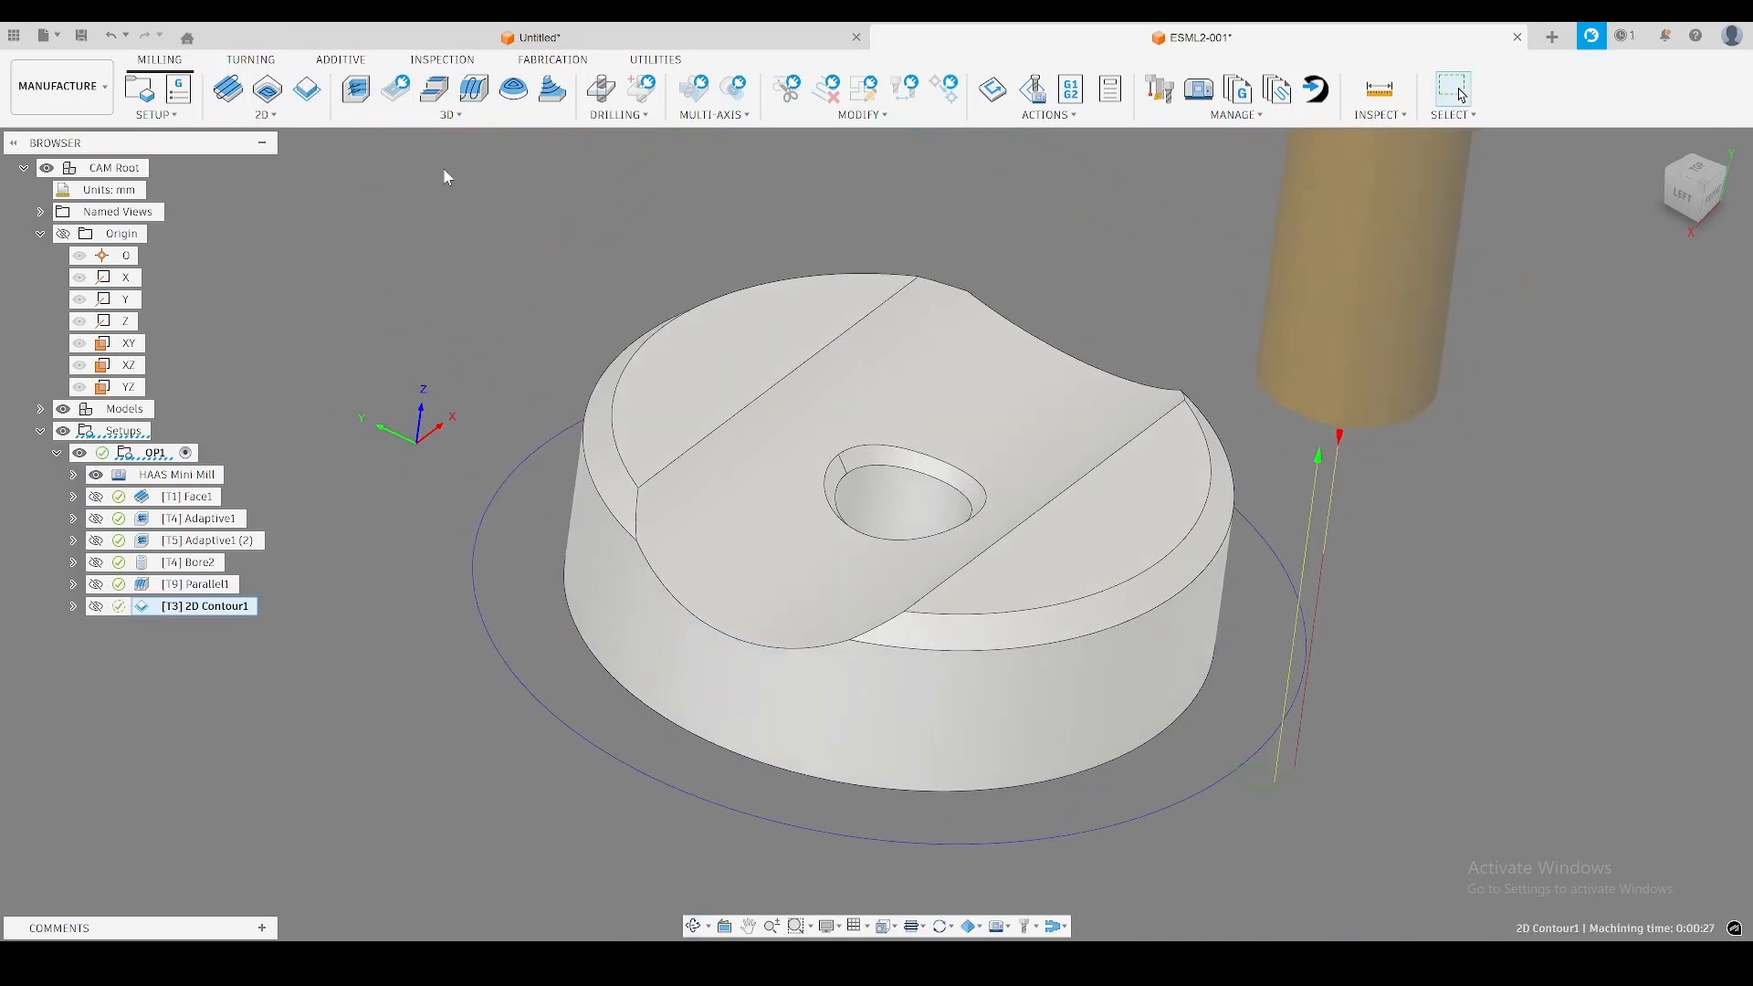
click(265, 114)
click(1618, 336)
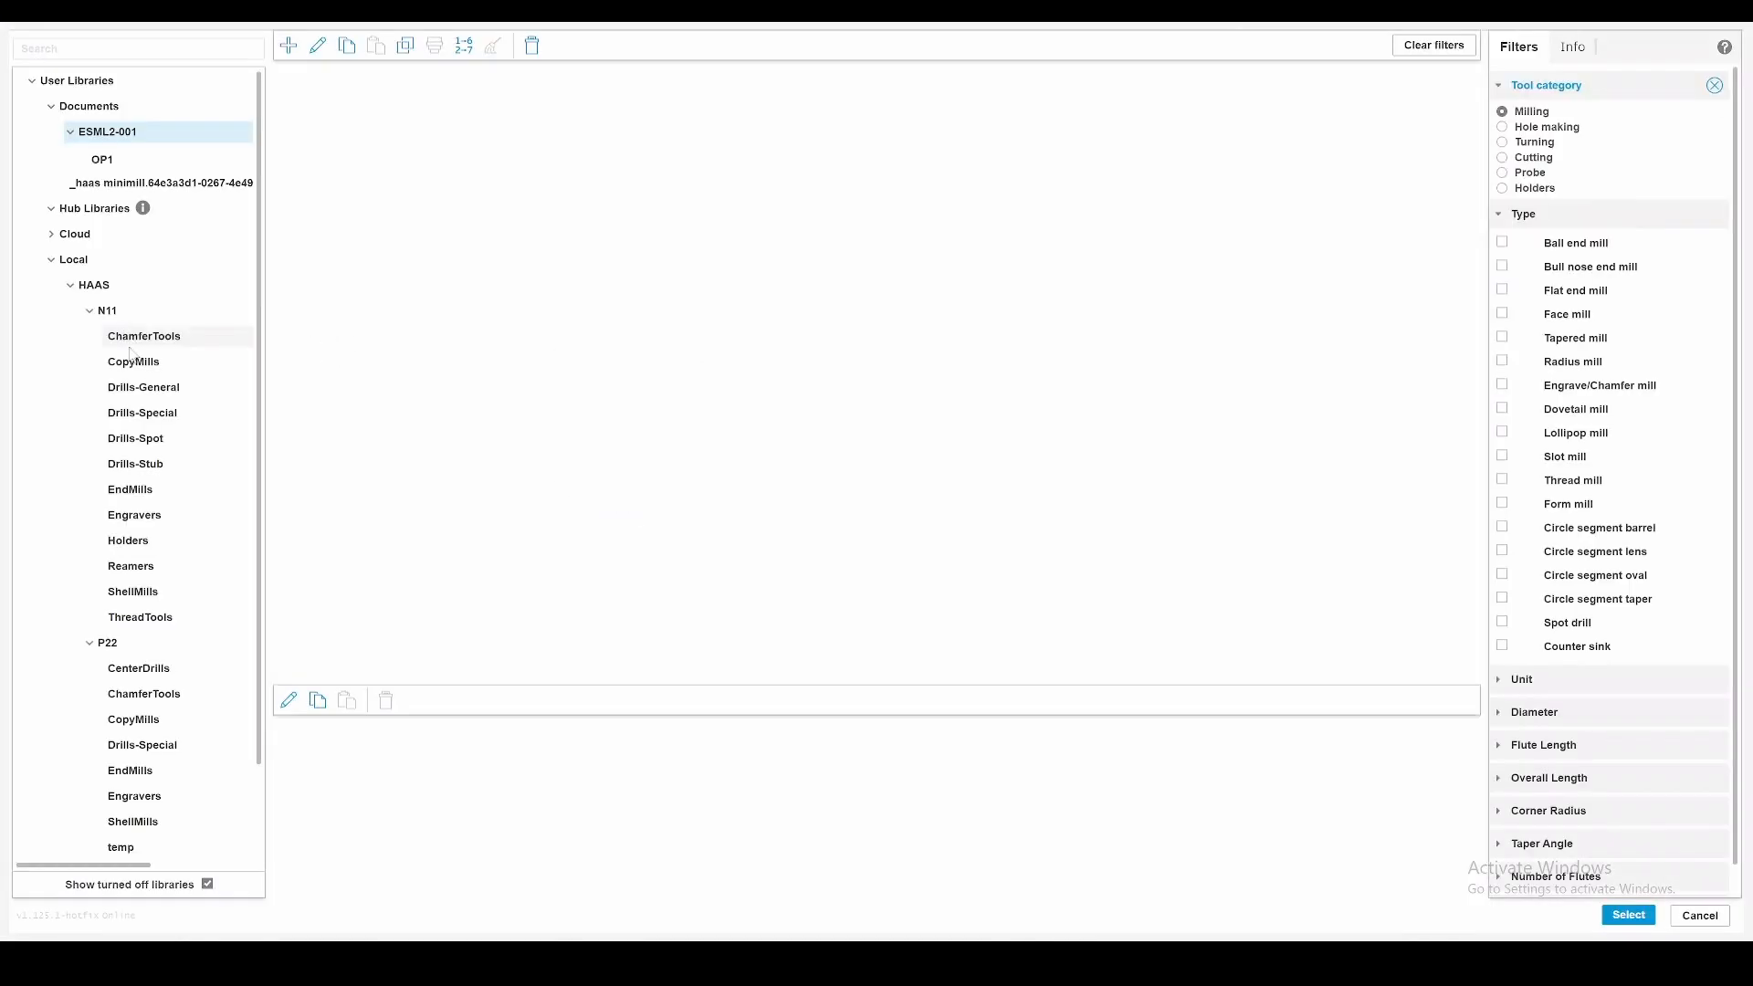
click(149, 338)
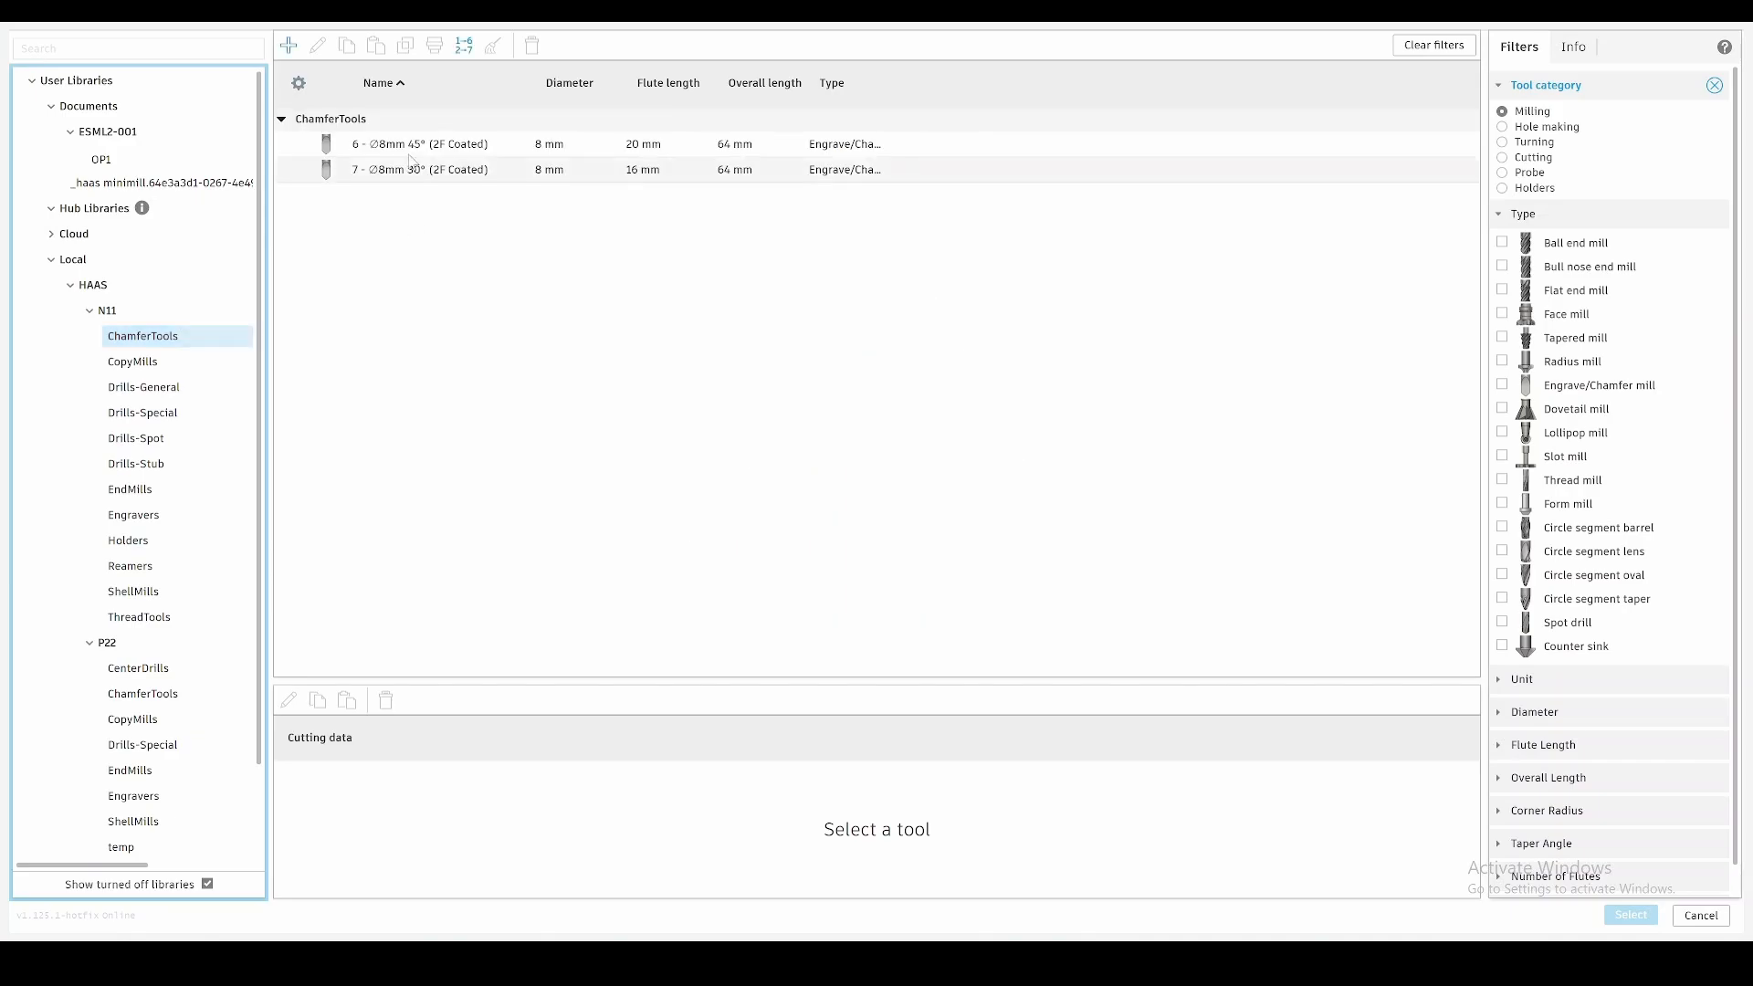
double_click(426, 146)
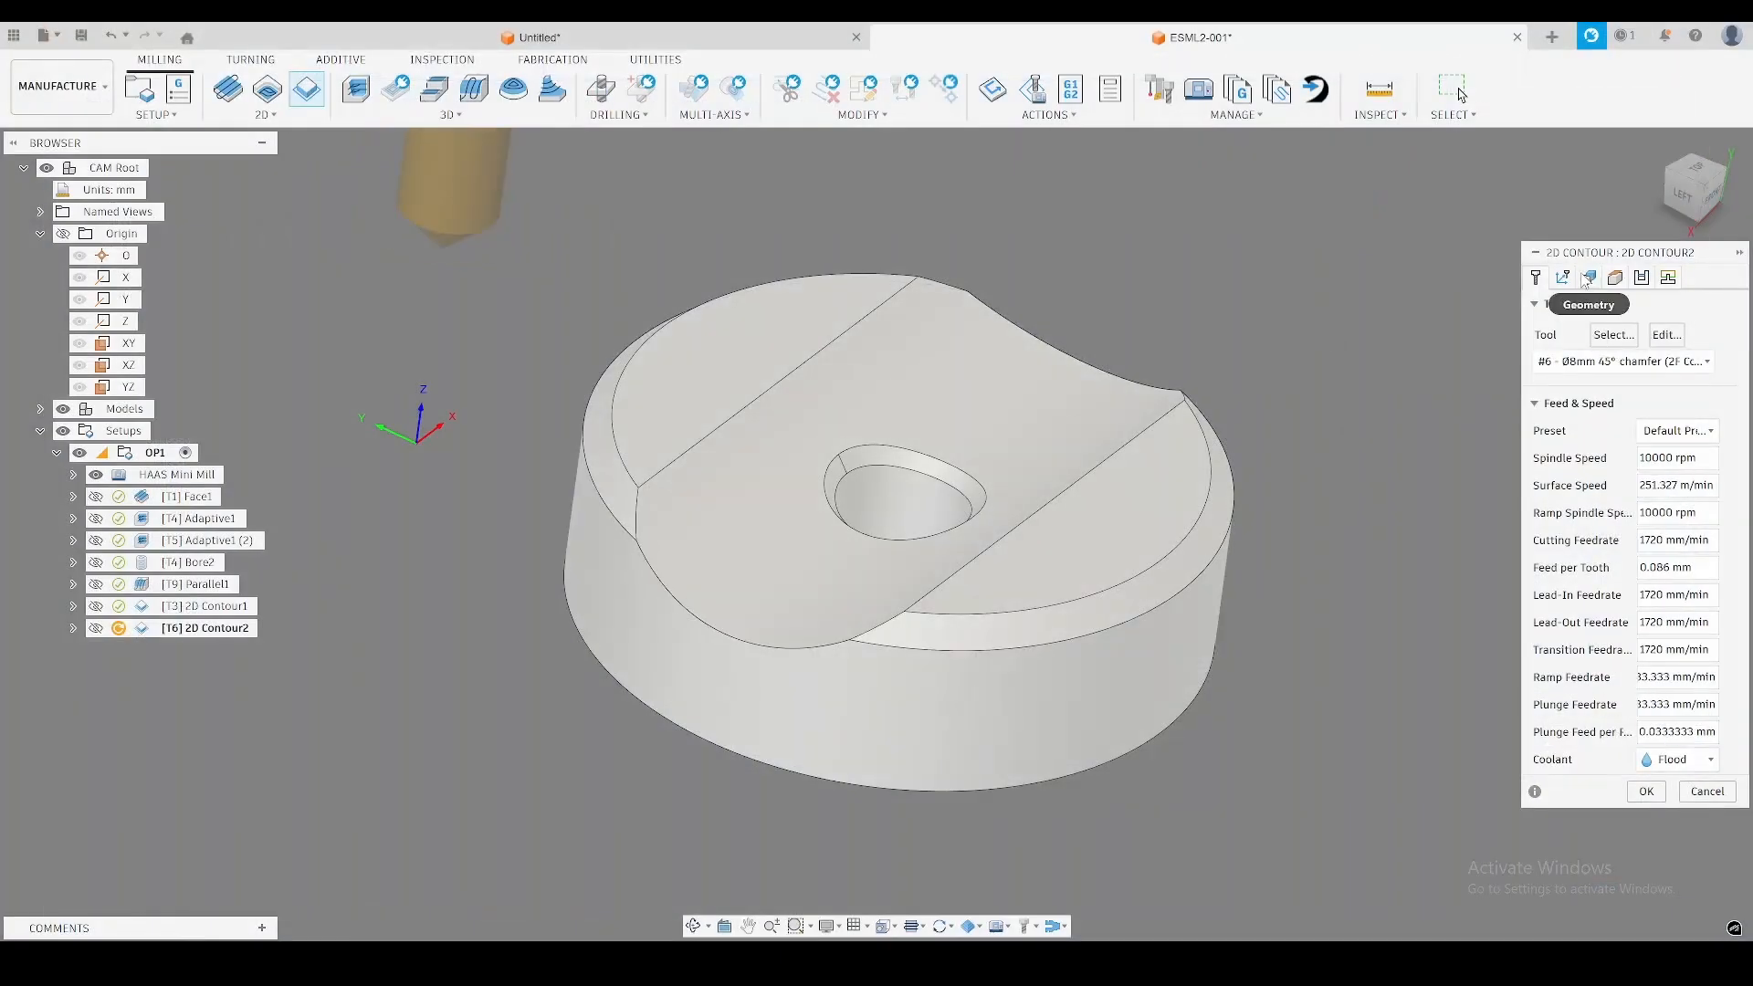
Select the lower edges of the two outer chamfers as open chains for the chamfer contour.
click(1563, 277)
click(948, 652)
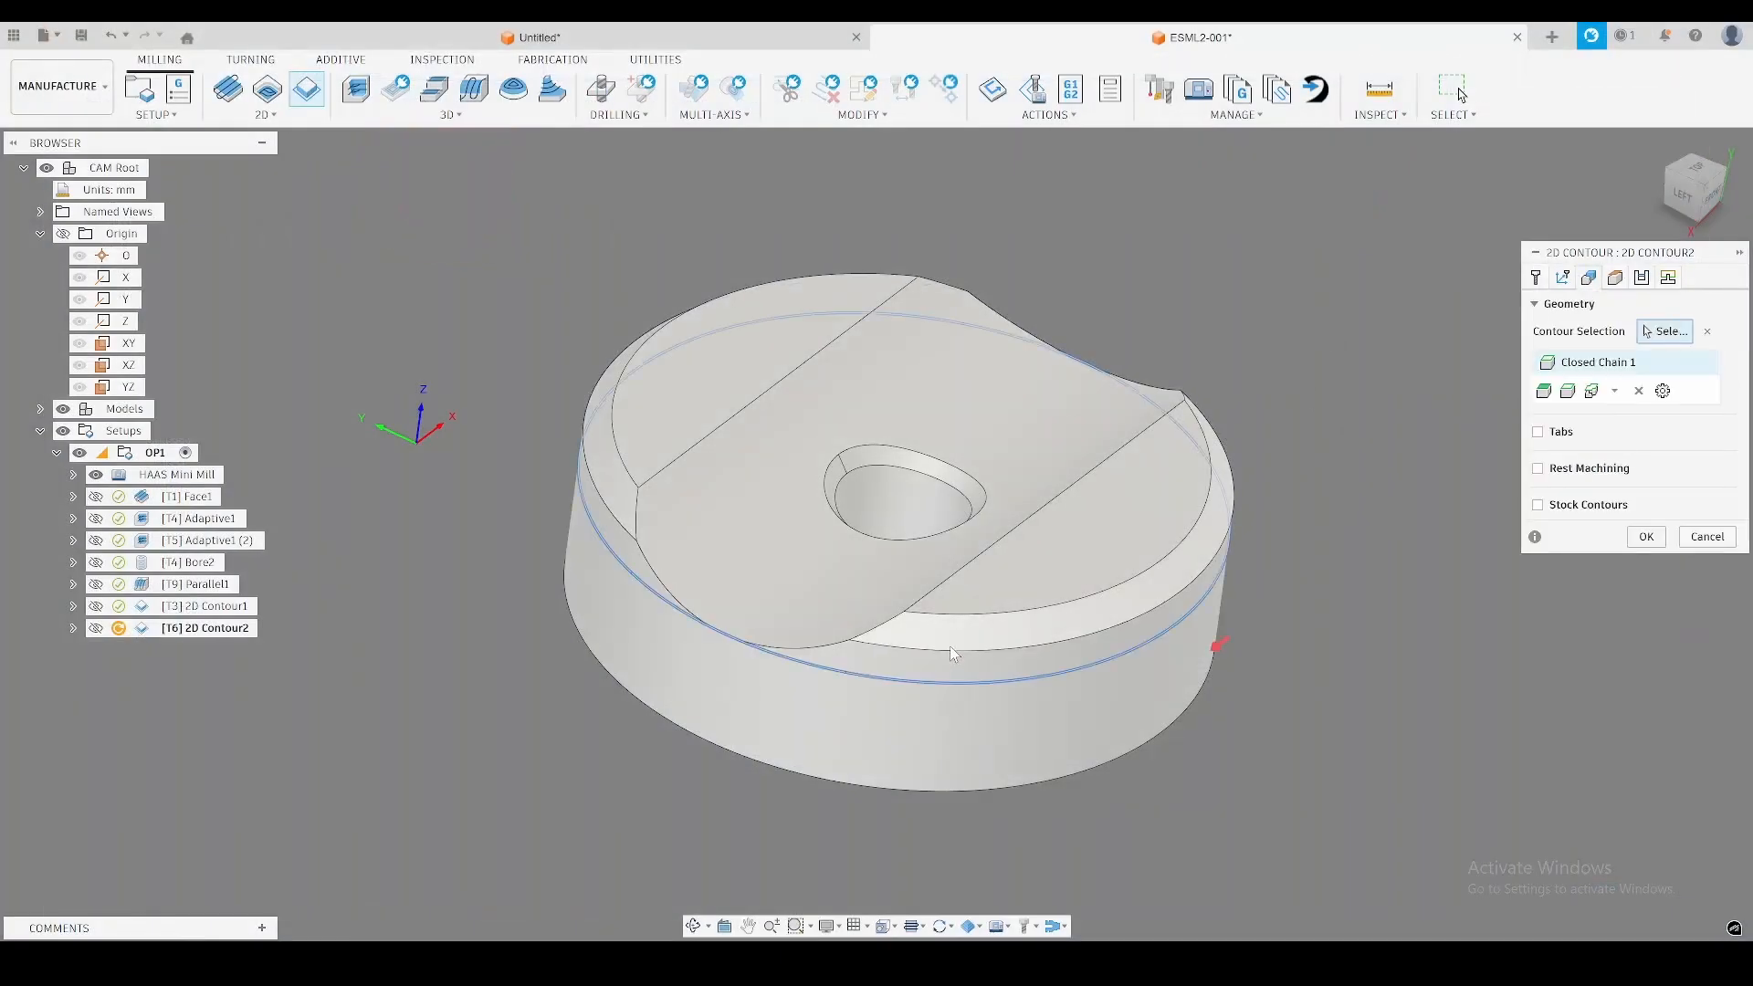
shift+middle_drag(875, 600, 1071, 607)
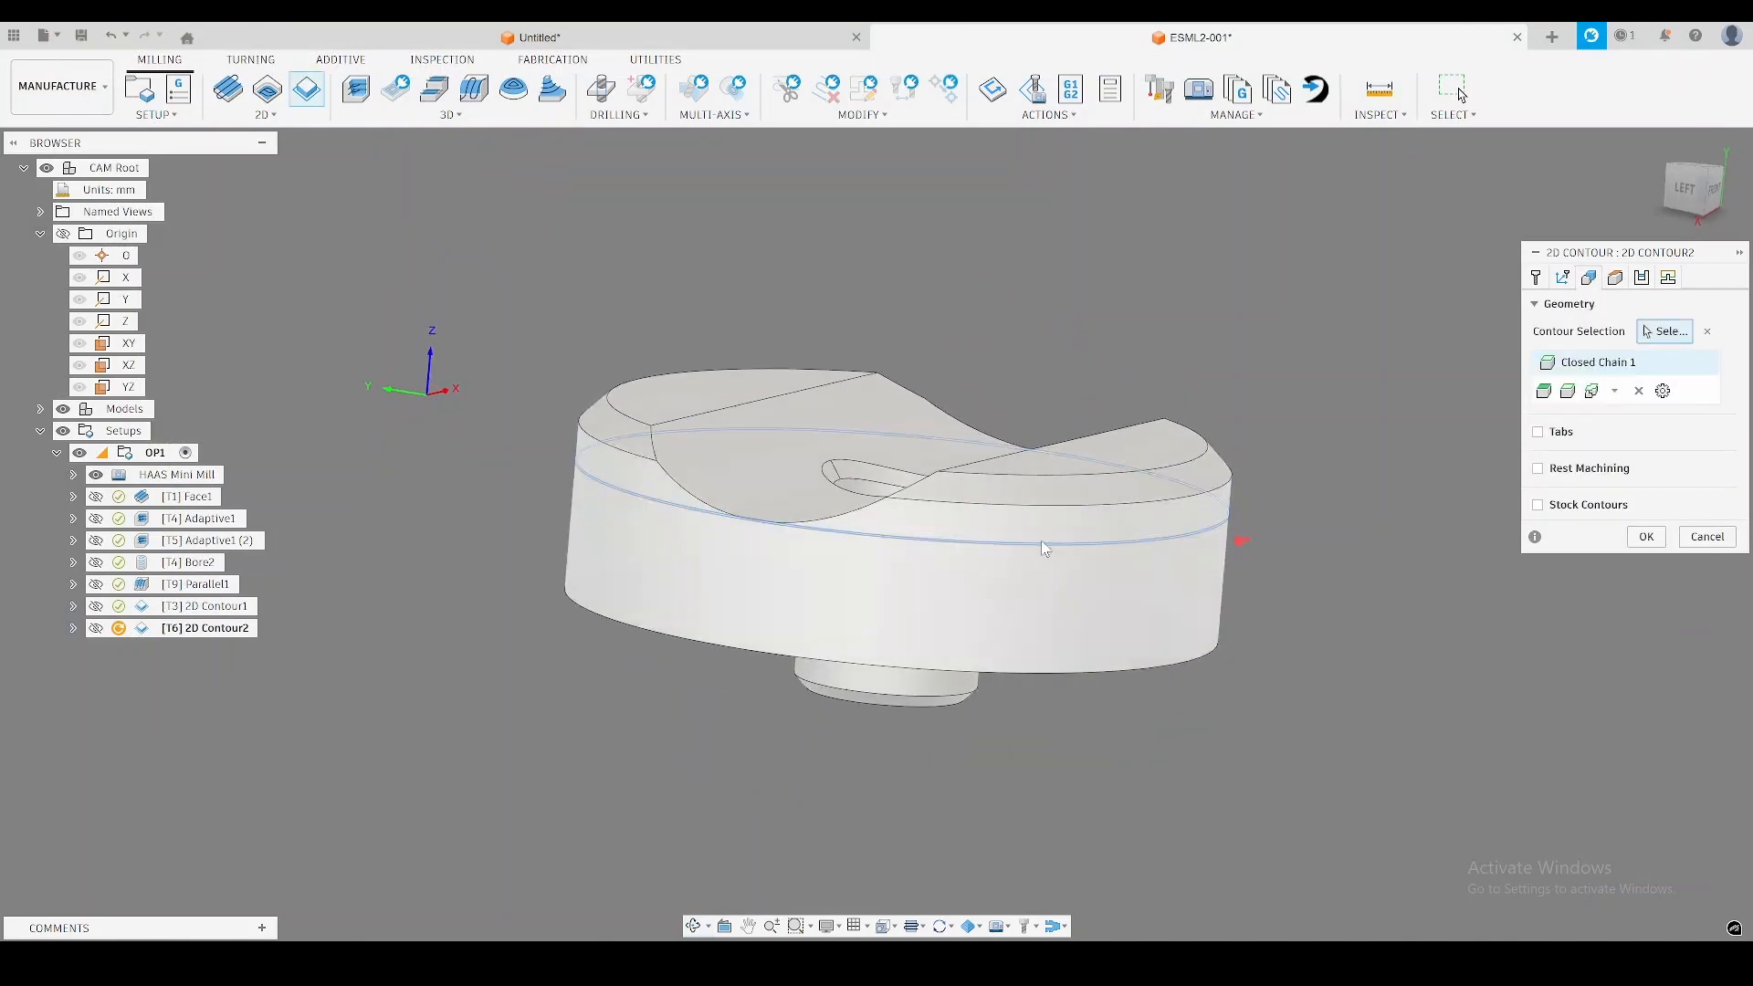
click(1187, 468)
shift+middle_drag(1226, 438, 1225, 474)
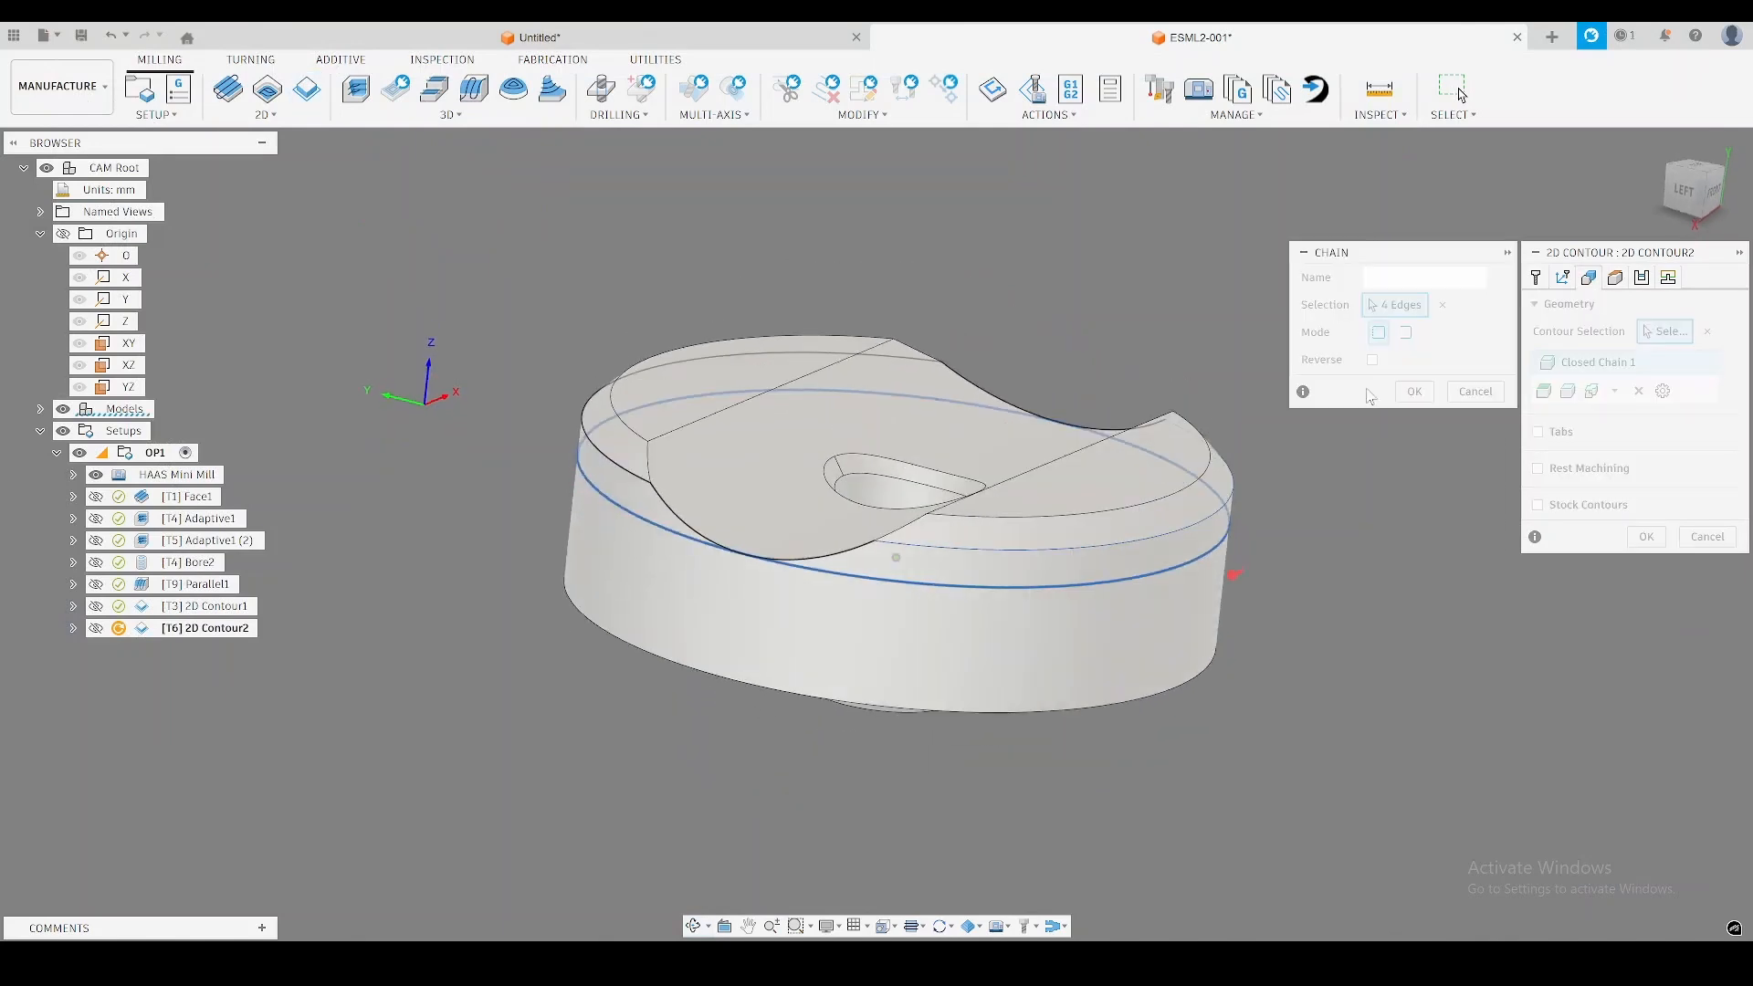
click(1408, 334)
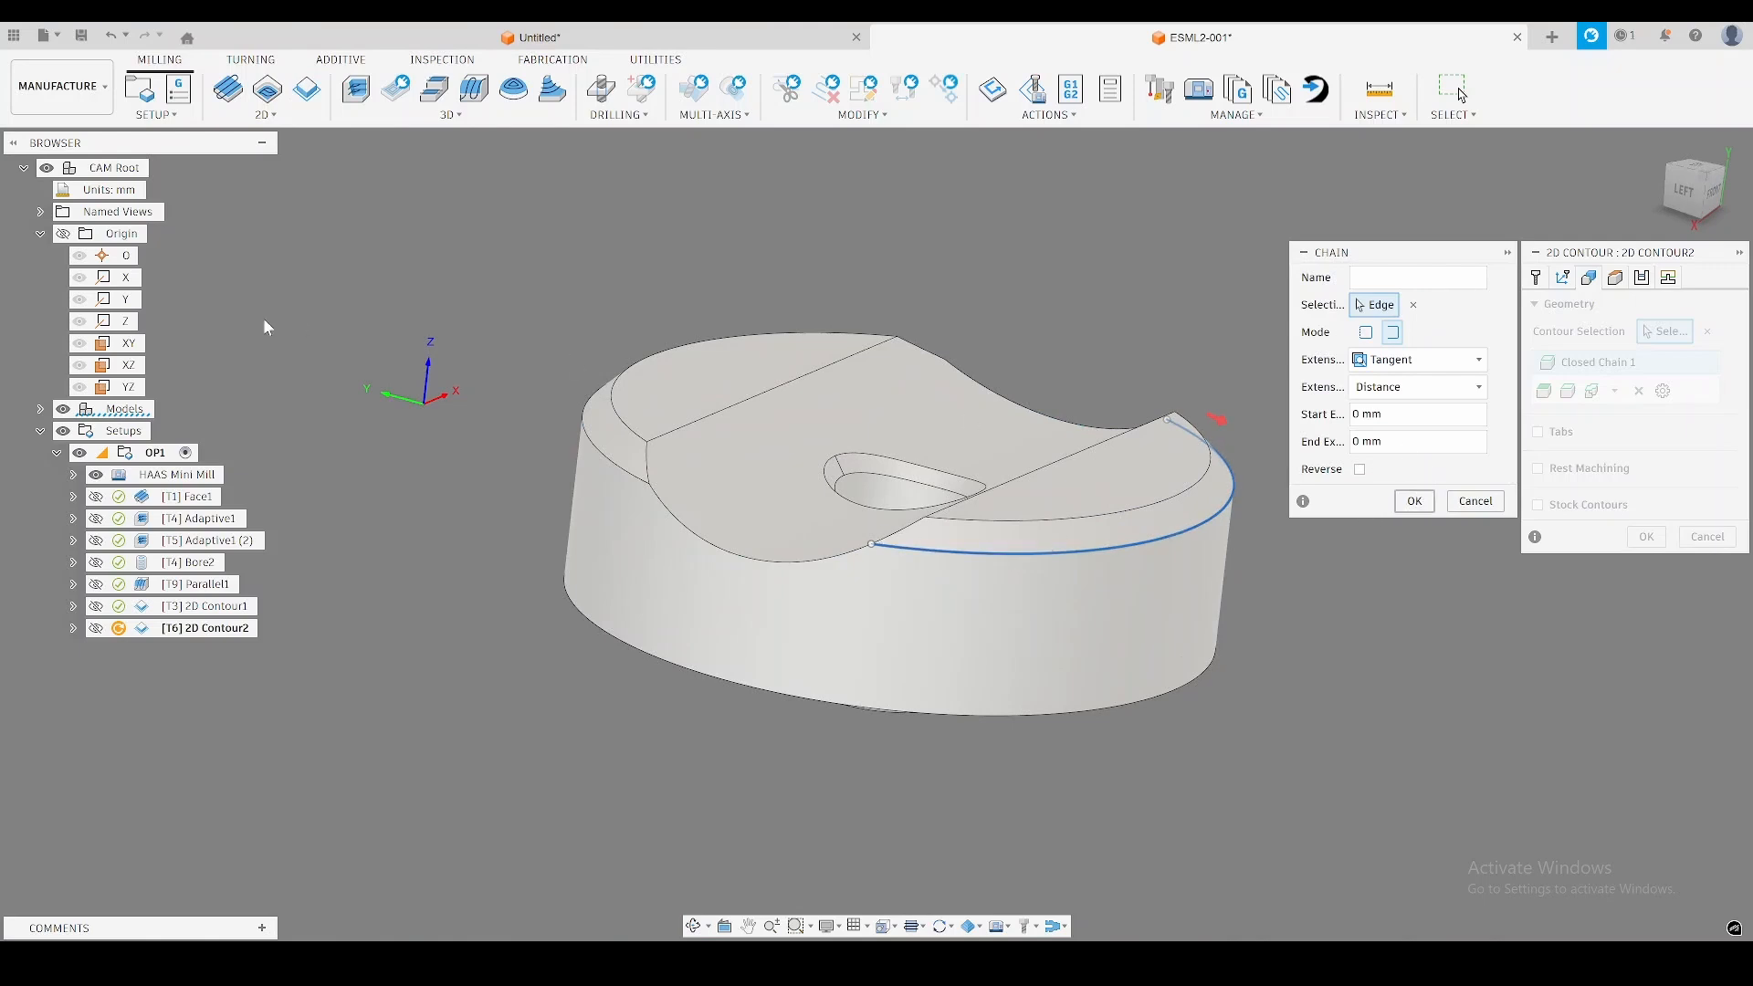
click(594, 440)
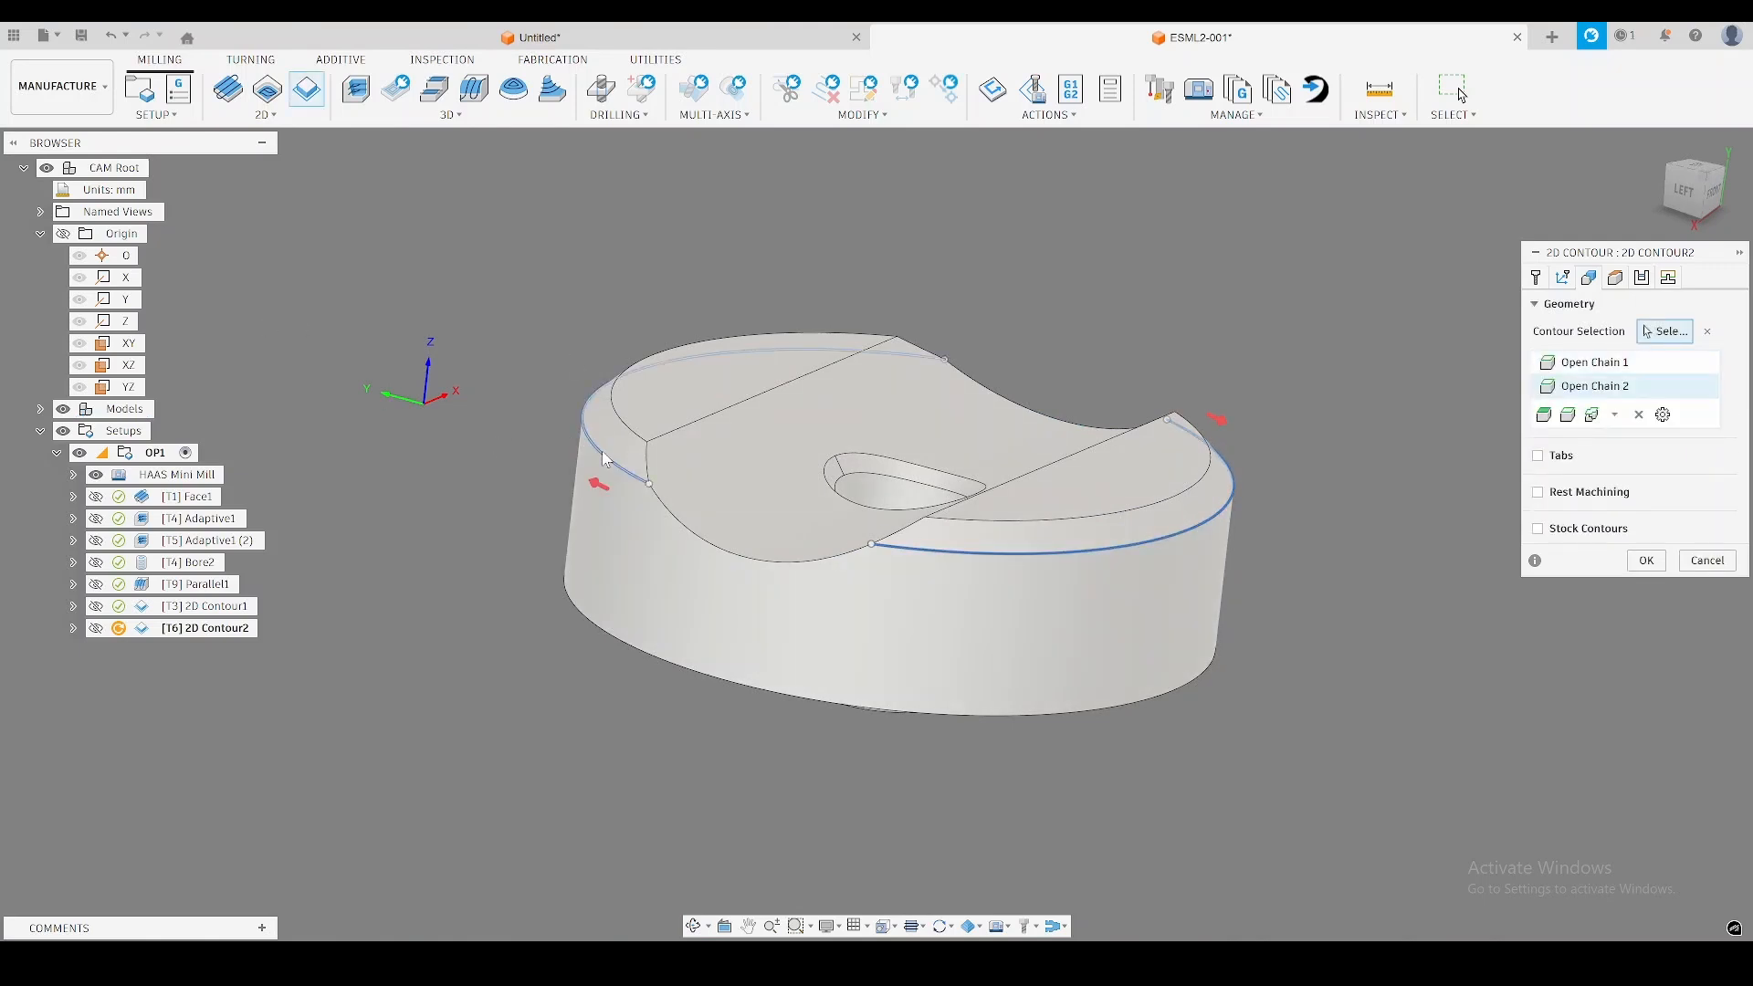
Set a 5 mm tangential fragment extension distance for the chamfer contour, adjust the chamfer tip offset and generate the toolpath.
shift+middle_drag(958, 246, 961, 285)
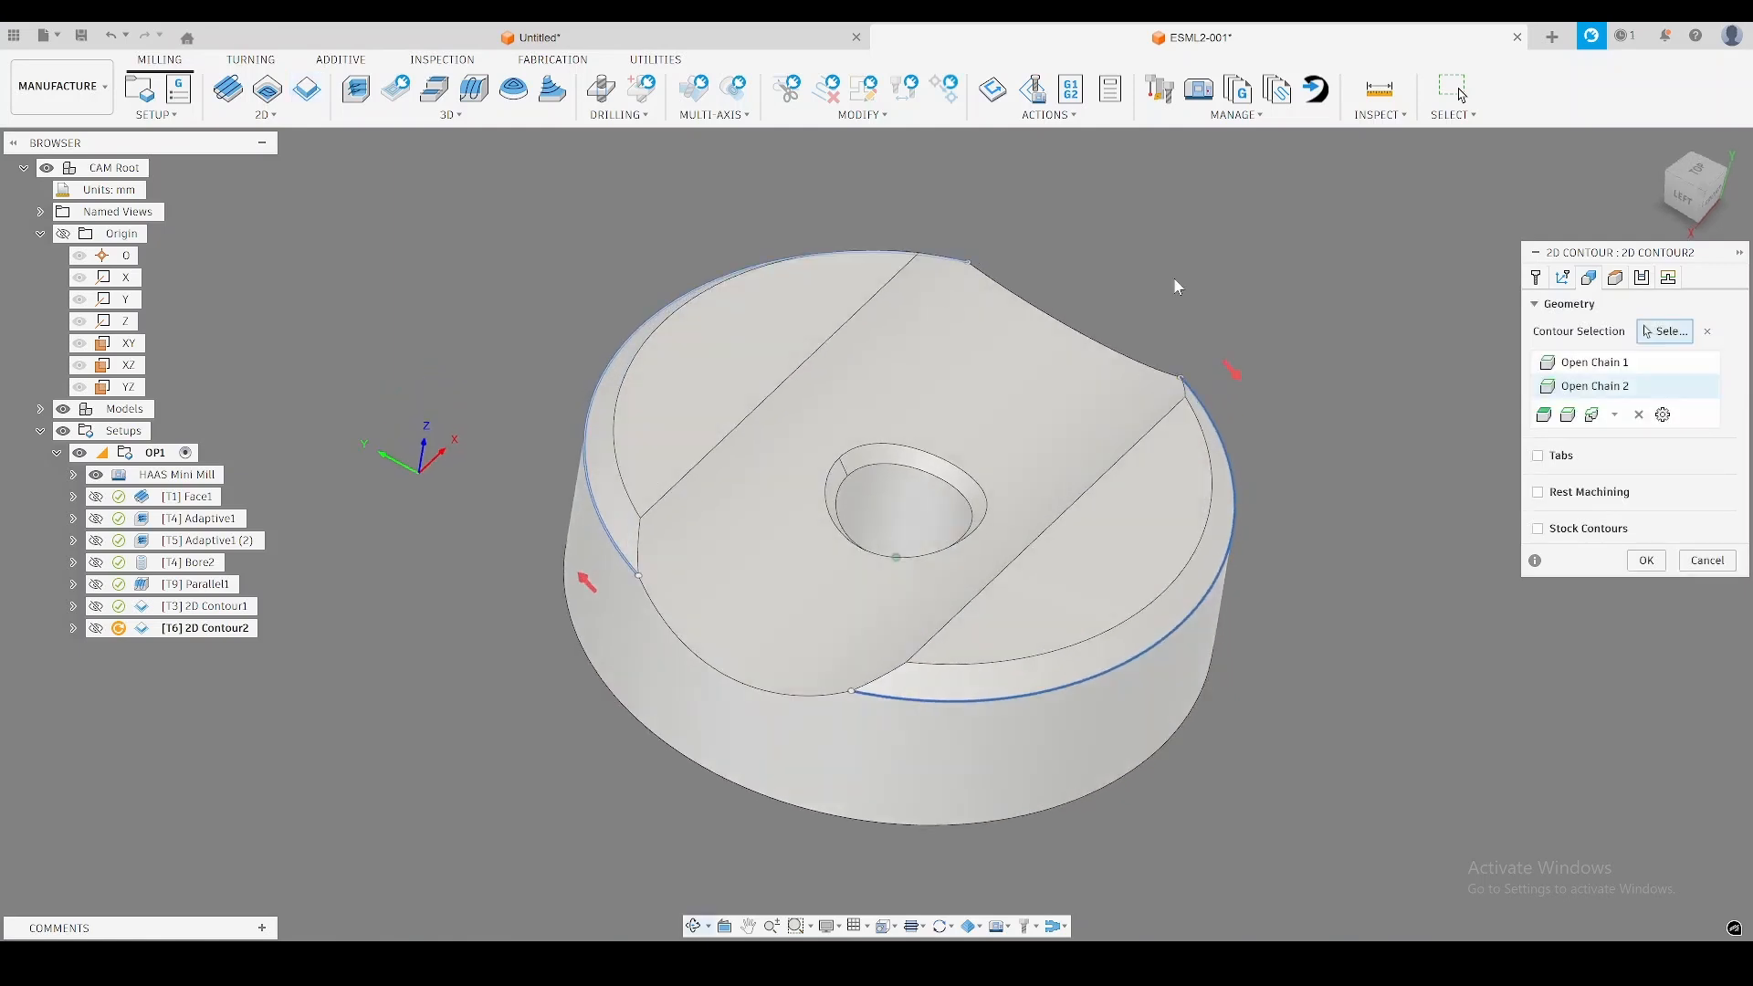
click(1643, 277)
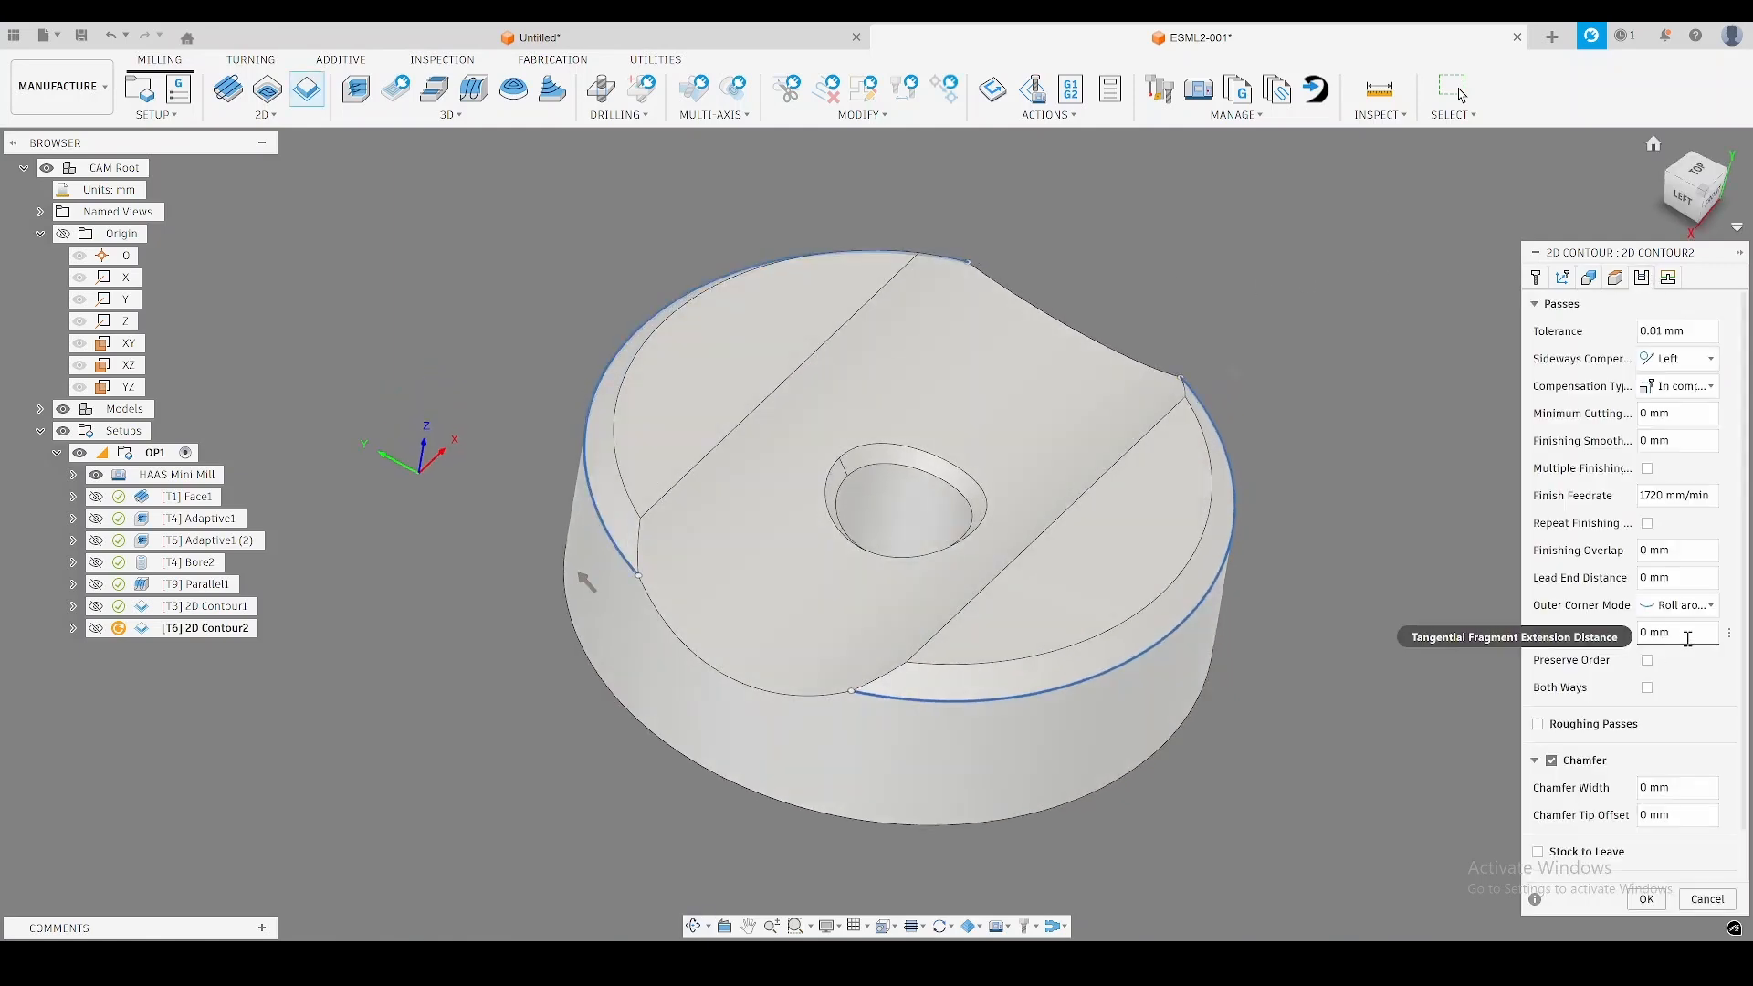
click(1660, 639)
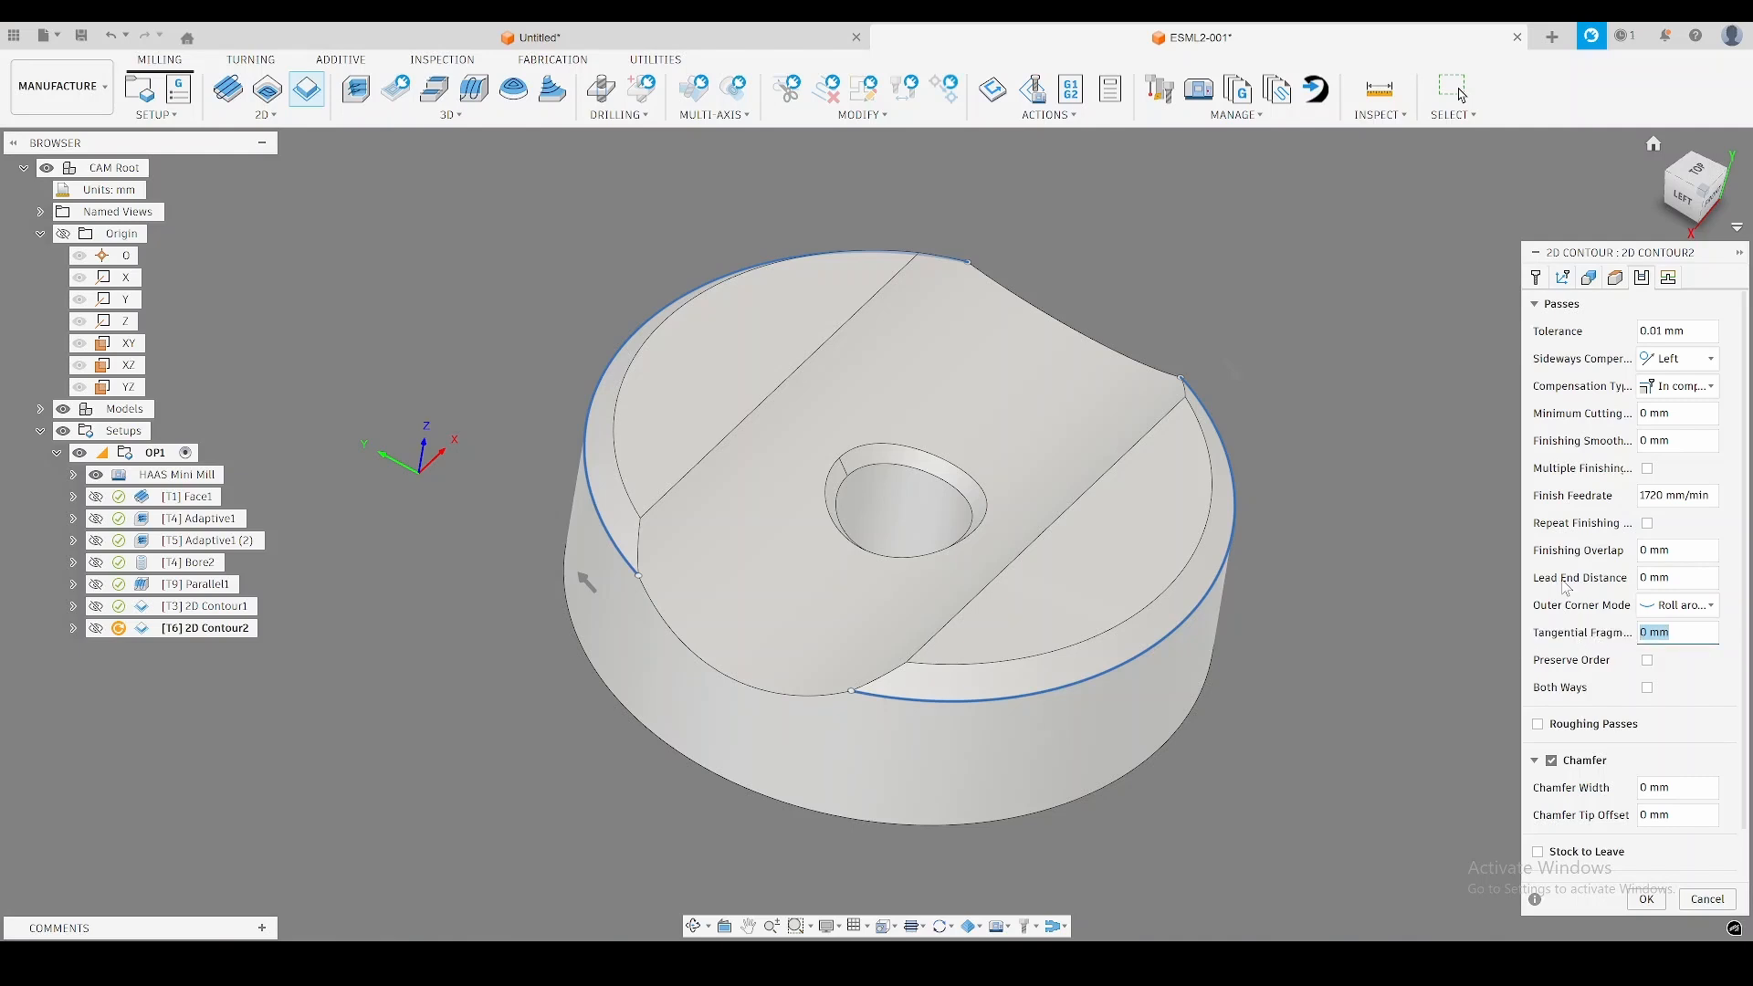
text(5 mm)
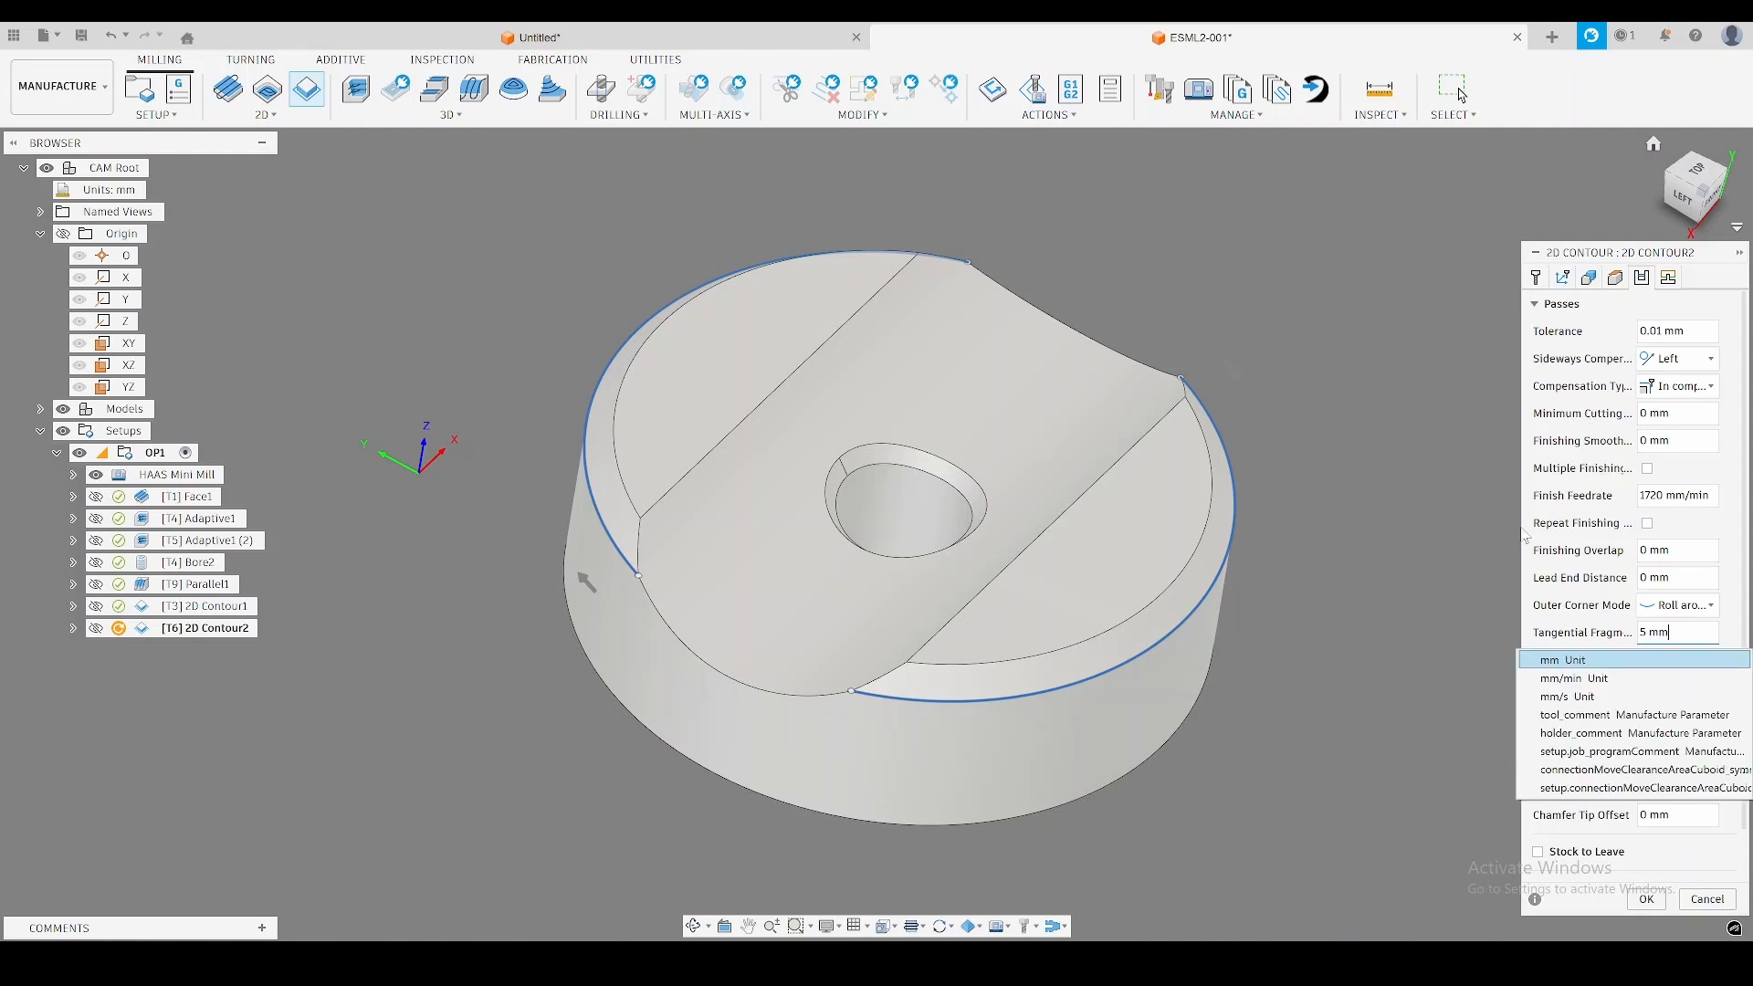
click(1595, 584)
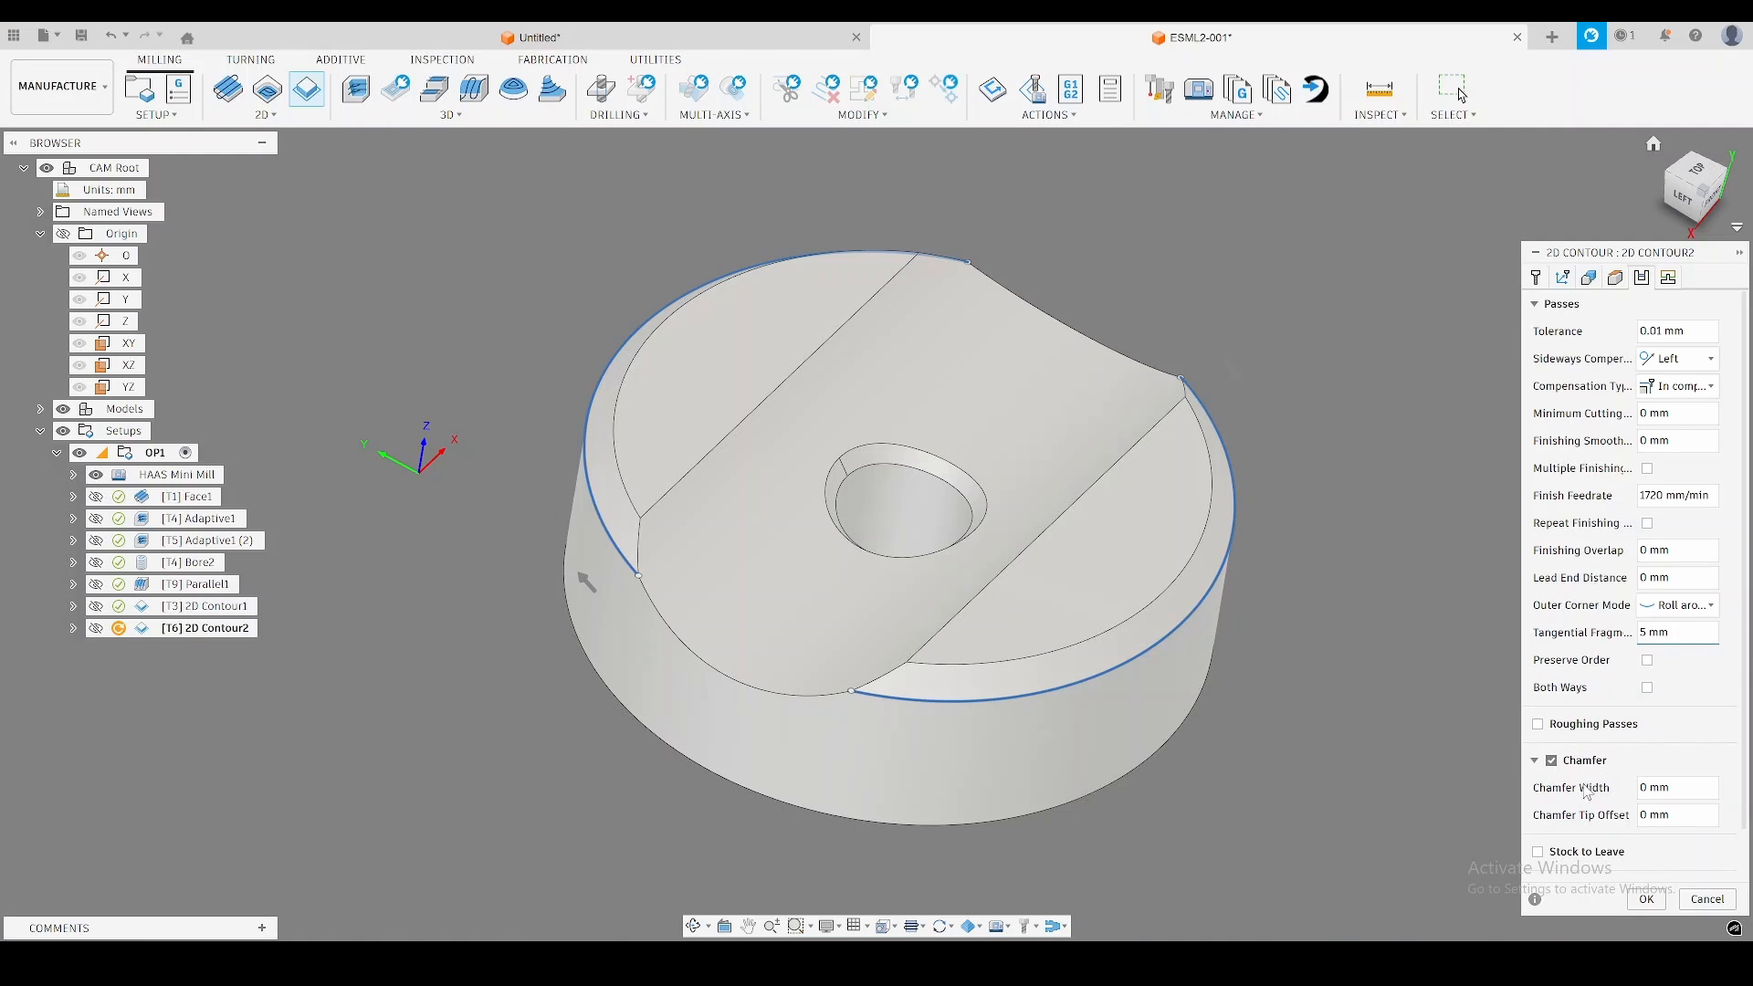
click(1596, 819)
key(BackSpace)
click(1649, 901)
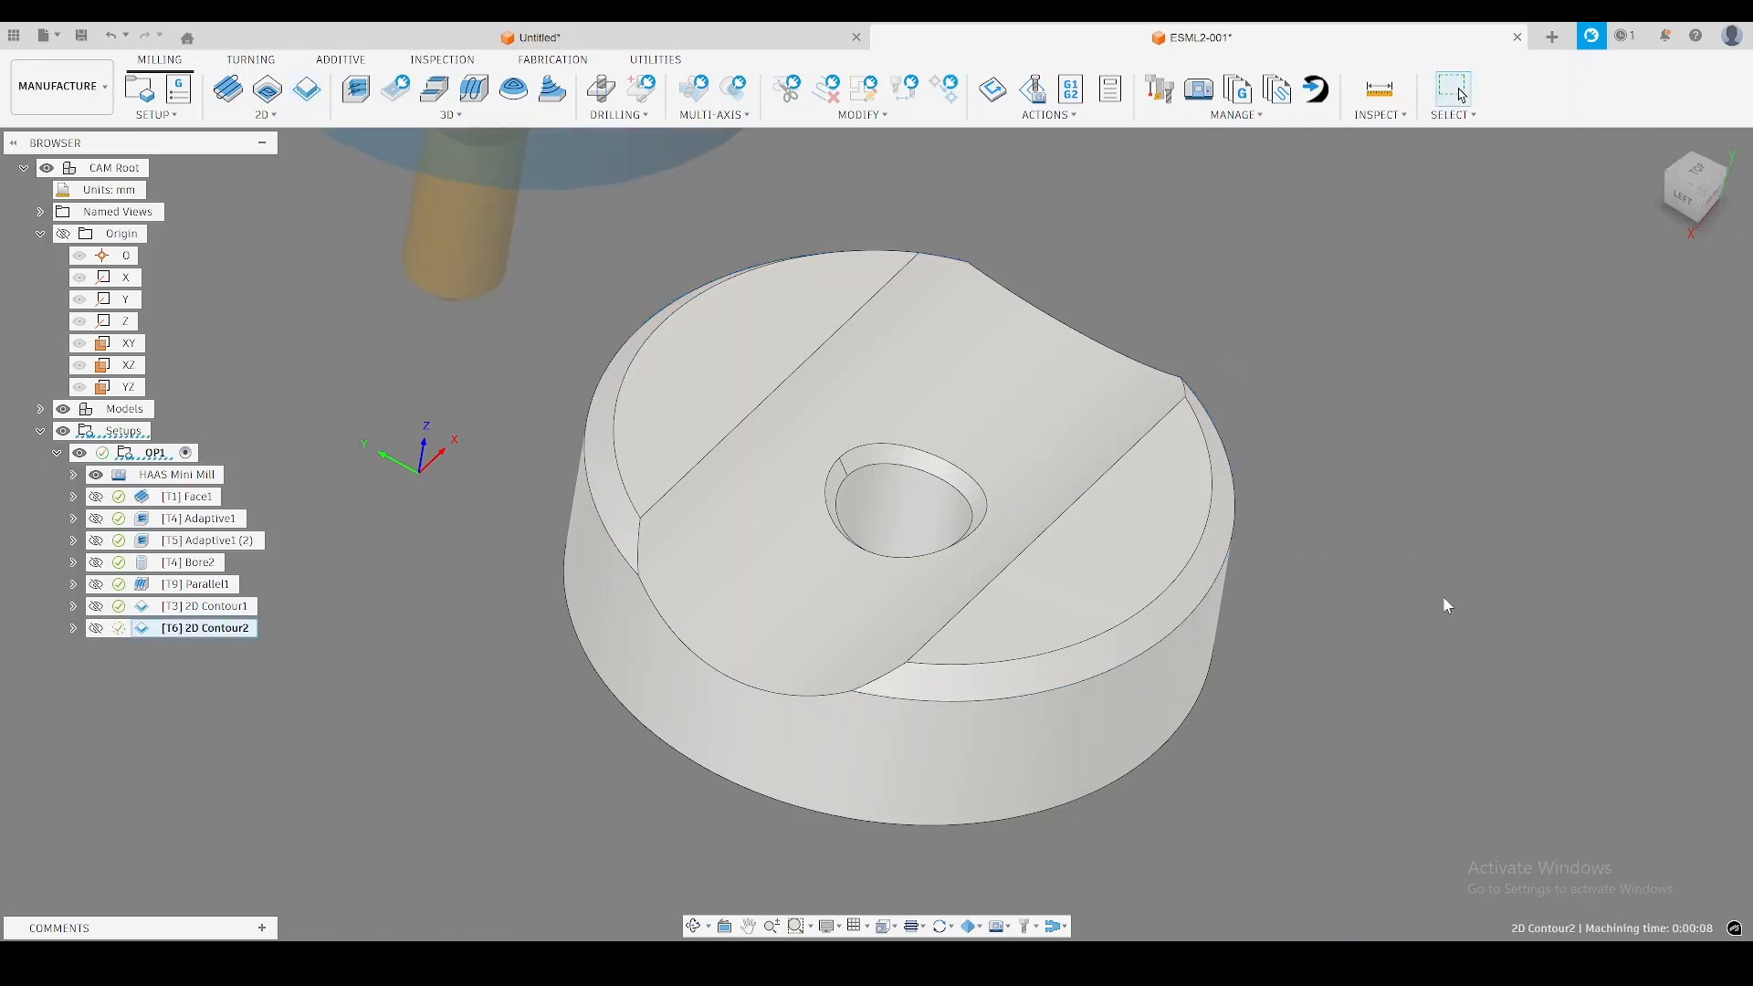
Examine the simulated stock along the outer chamfers and the chamfer toolpath's entries and exits at the channel ends.
shift+middle_drag(1443, 599, 1435, 584)
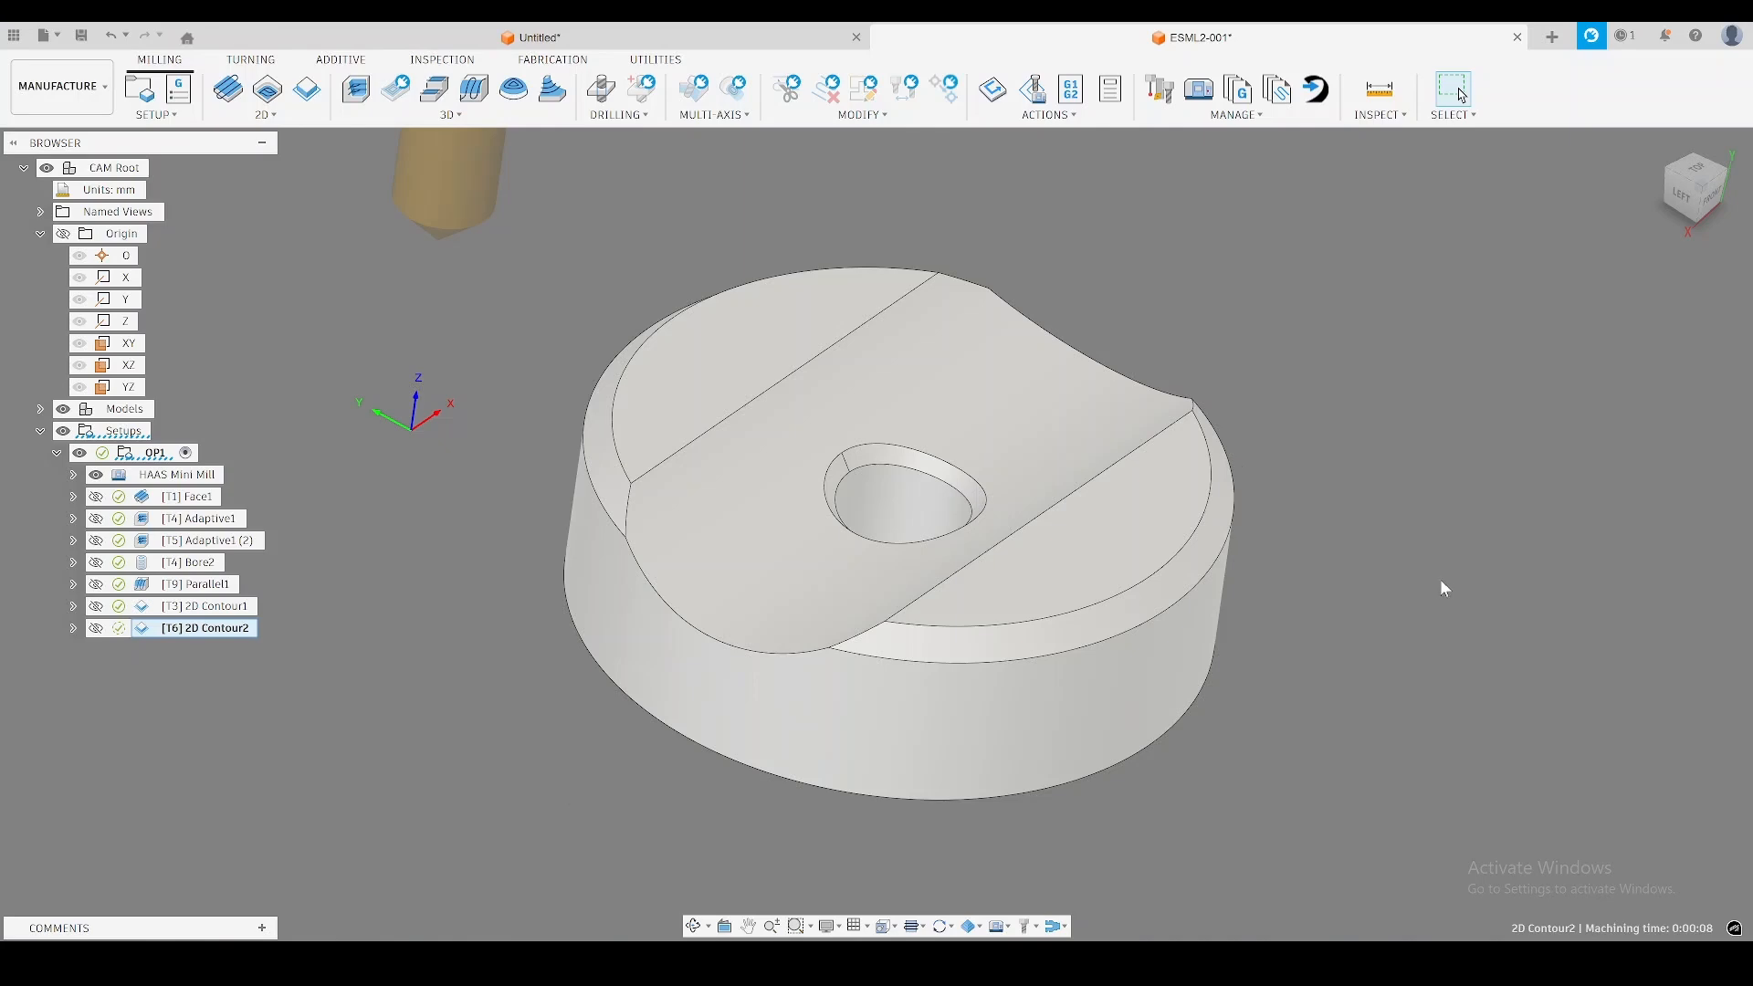
scroll(802, 638, up, 5)
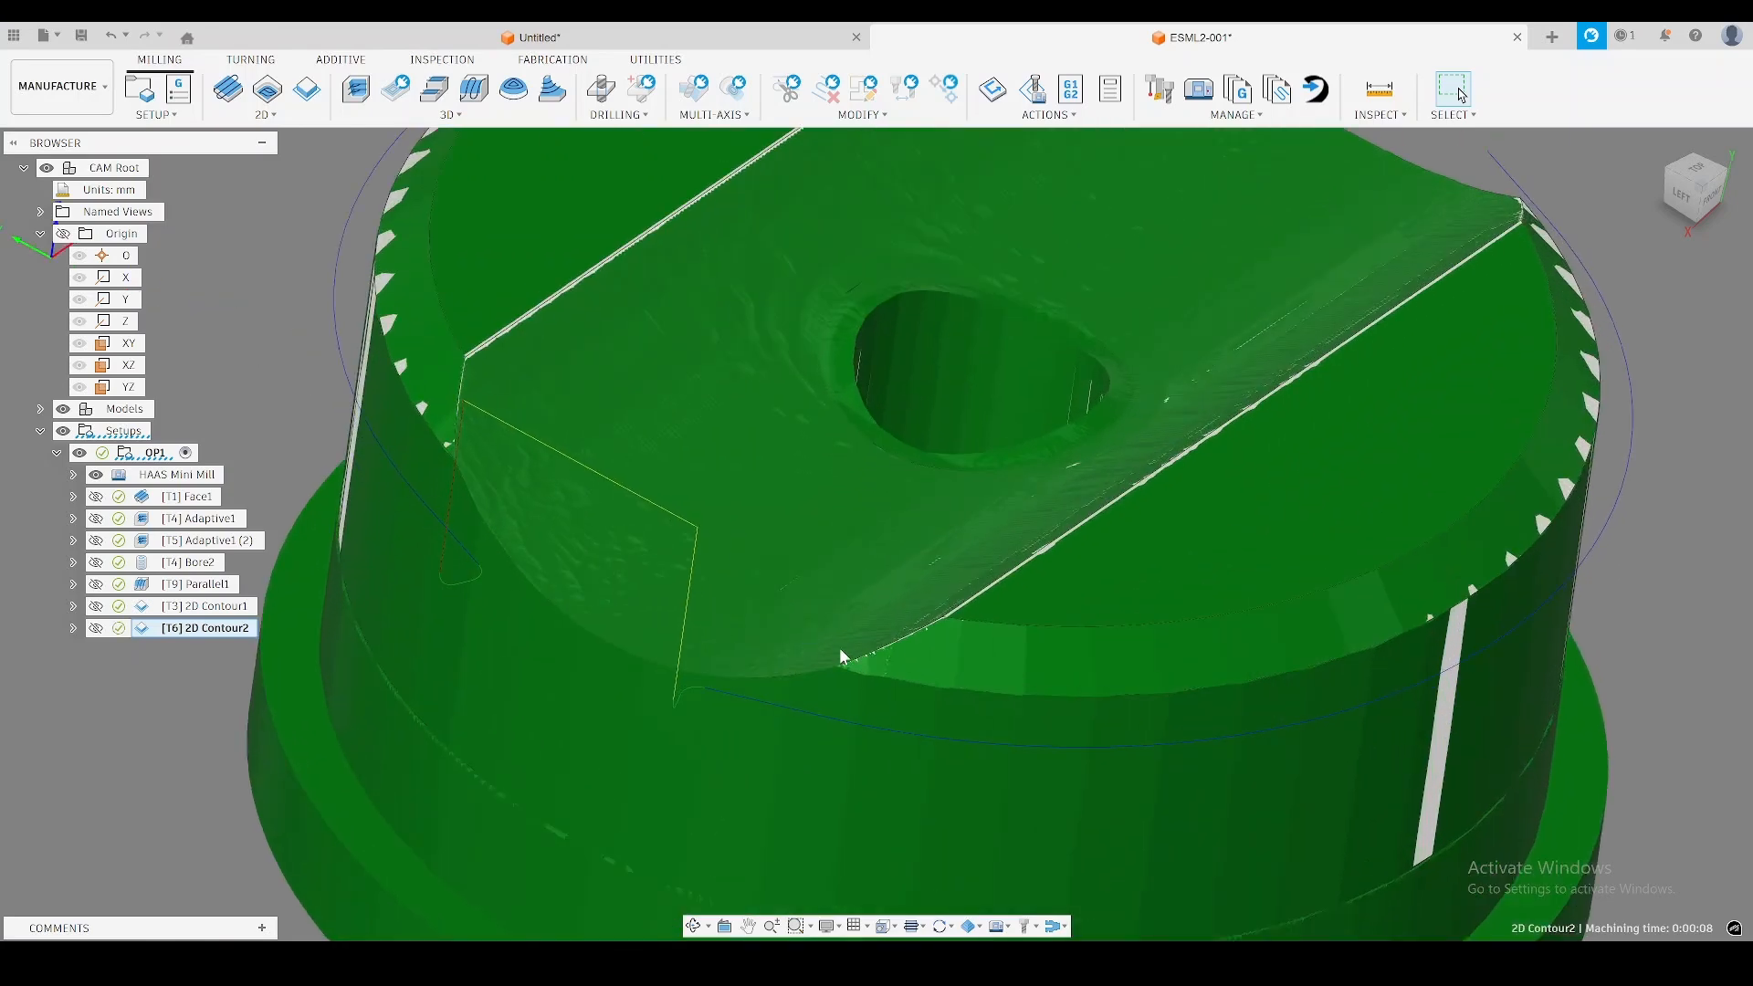
shift+middle_drag(840, 656, 826, 694)
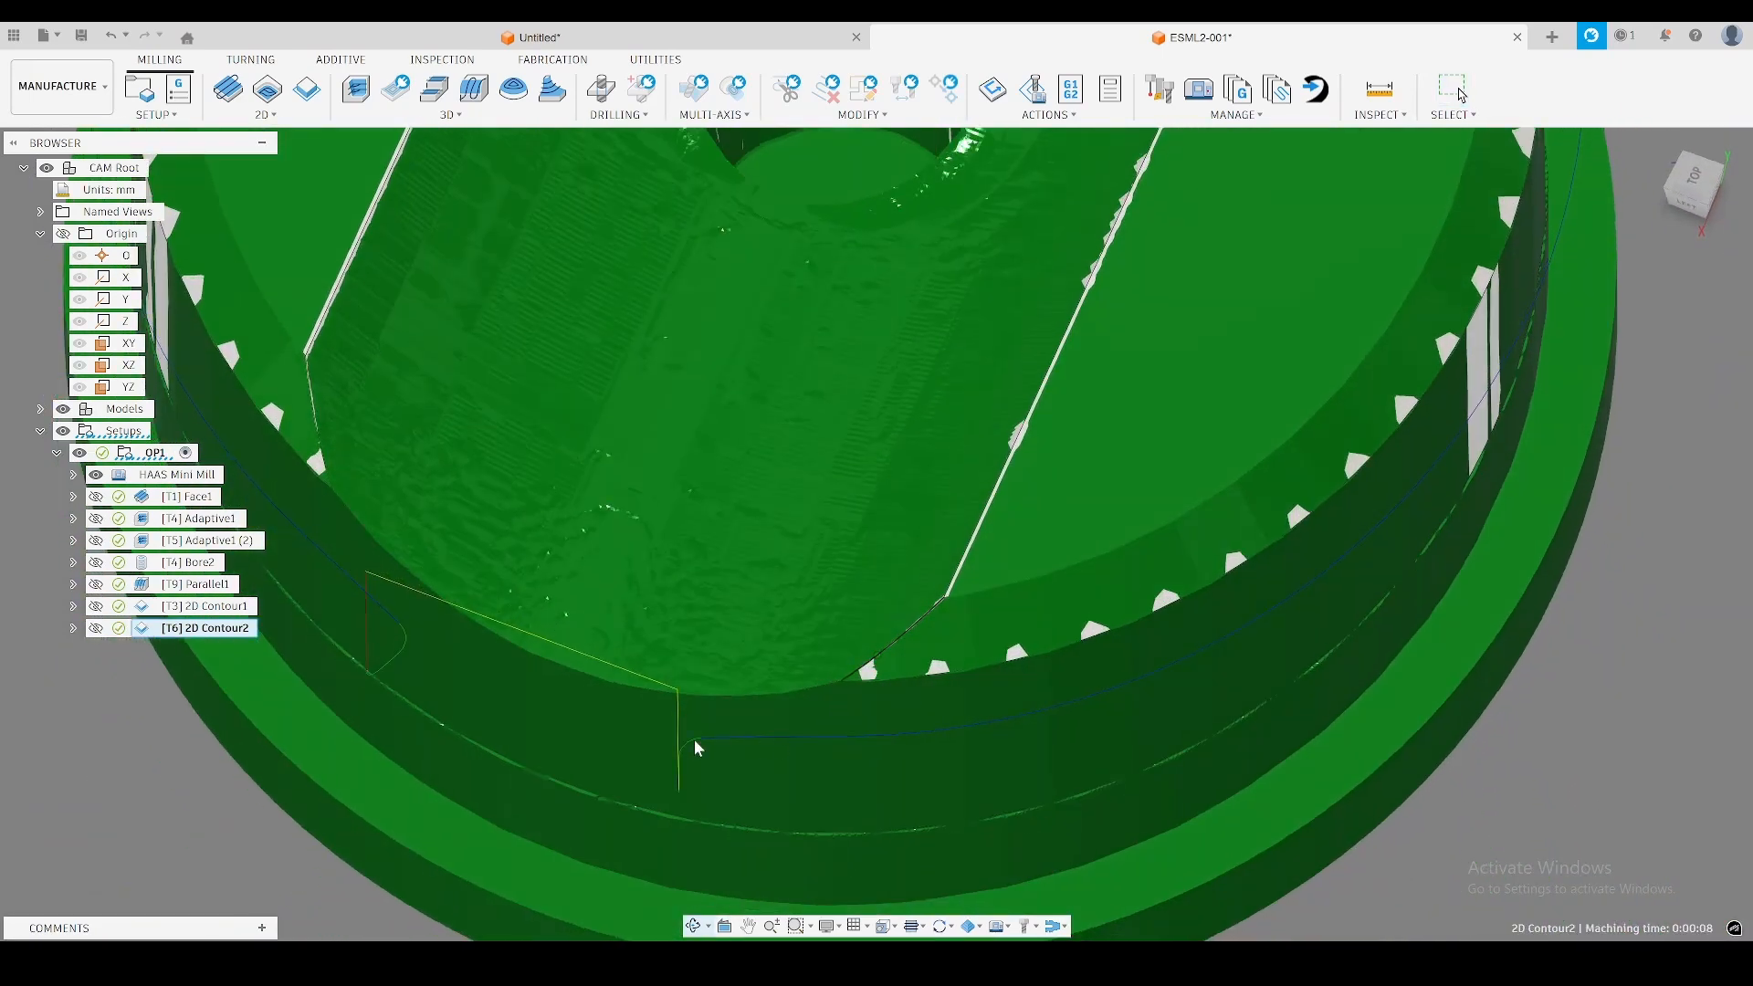
scroll(731, 745, up, 2)
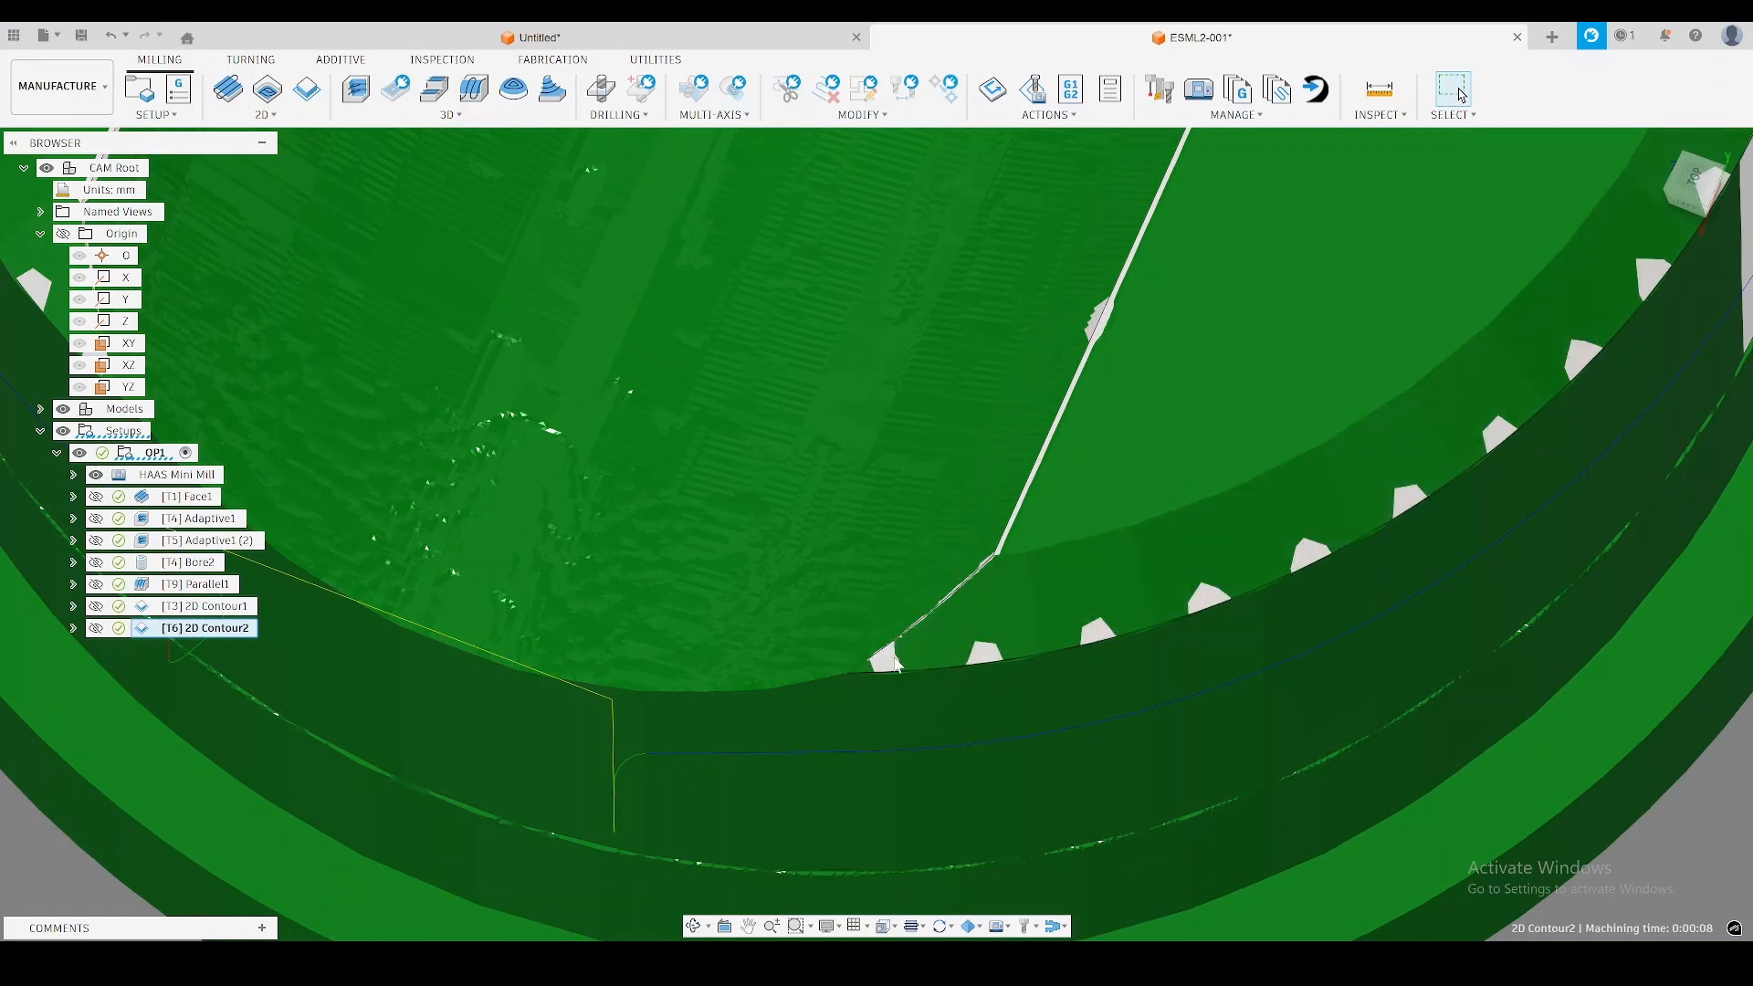
scroll(863, 656, down, 5)
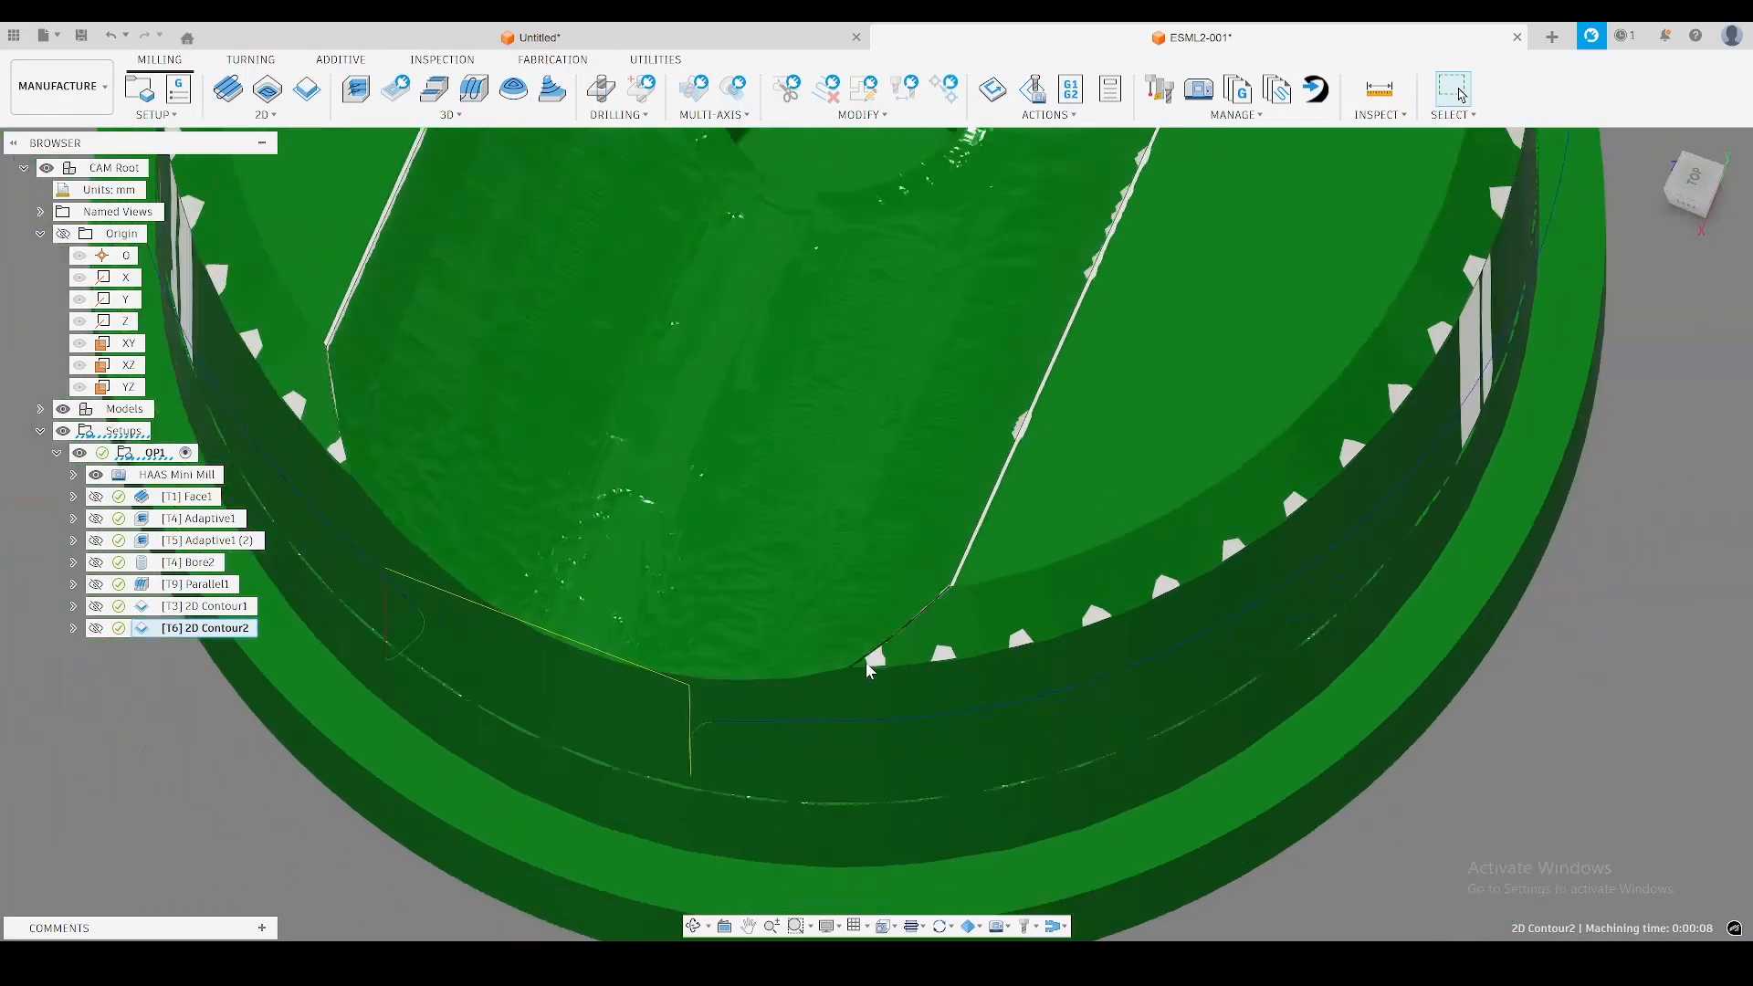
shift+middle_drag(889, 697, 829, 694)
scroll(893, 703, up, 5)
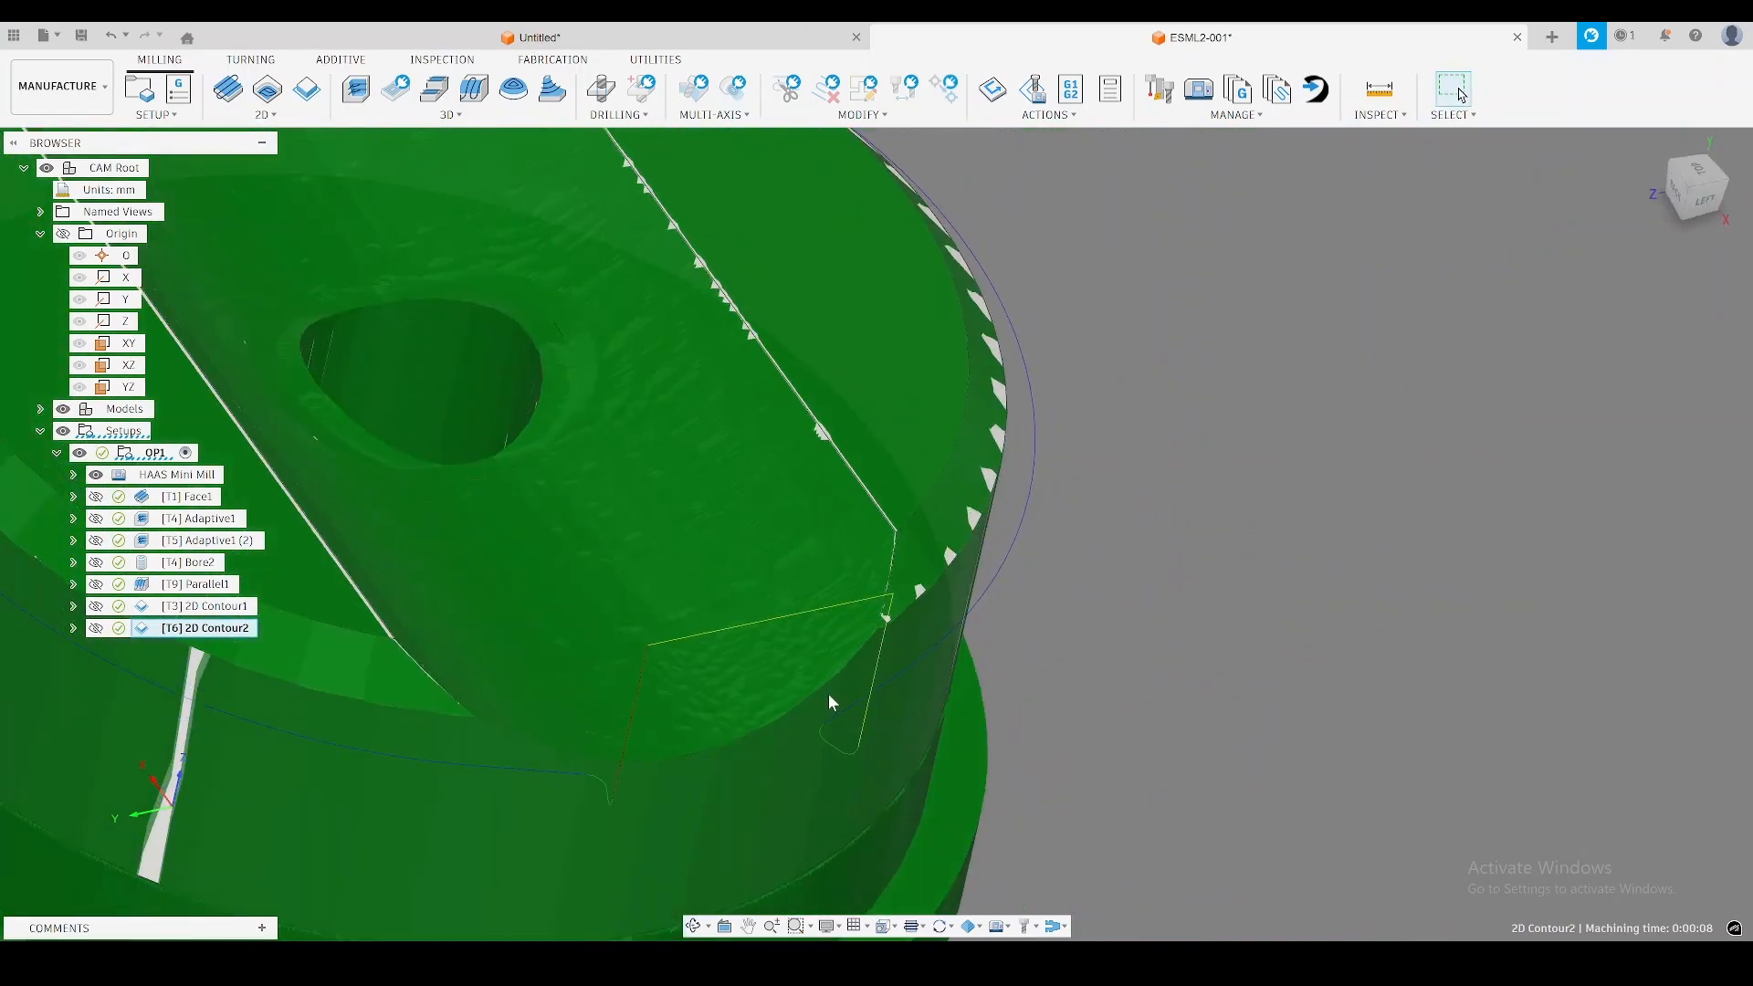
shift+middle_drag(888, 639, 913, 566)
scroll(882, 587, down, 5)
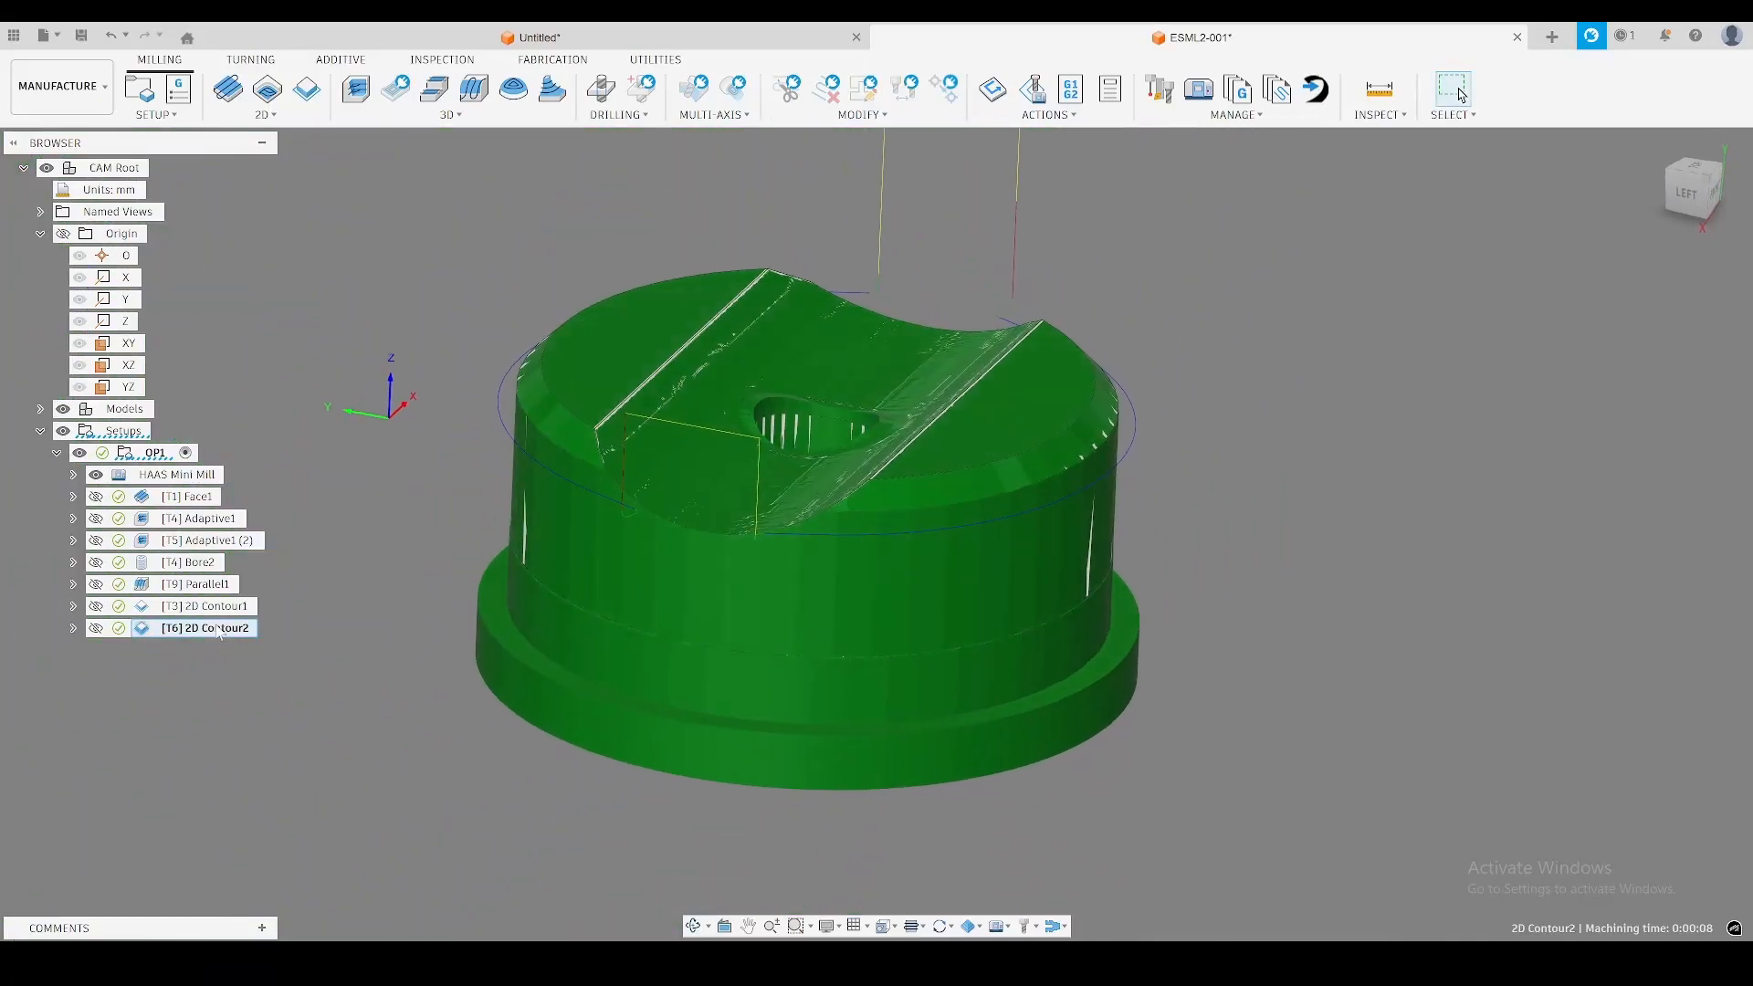
Compare the simulated stock after the outer contour with the stock after the chamfer contour.
click(206, 606)
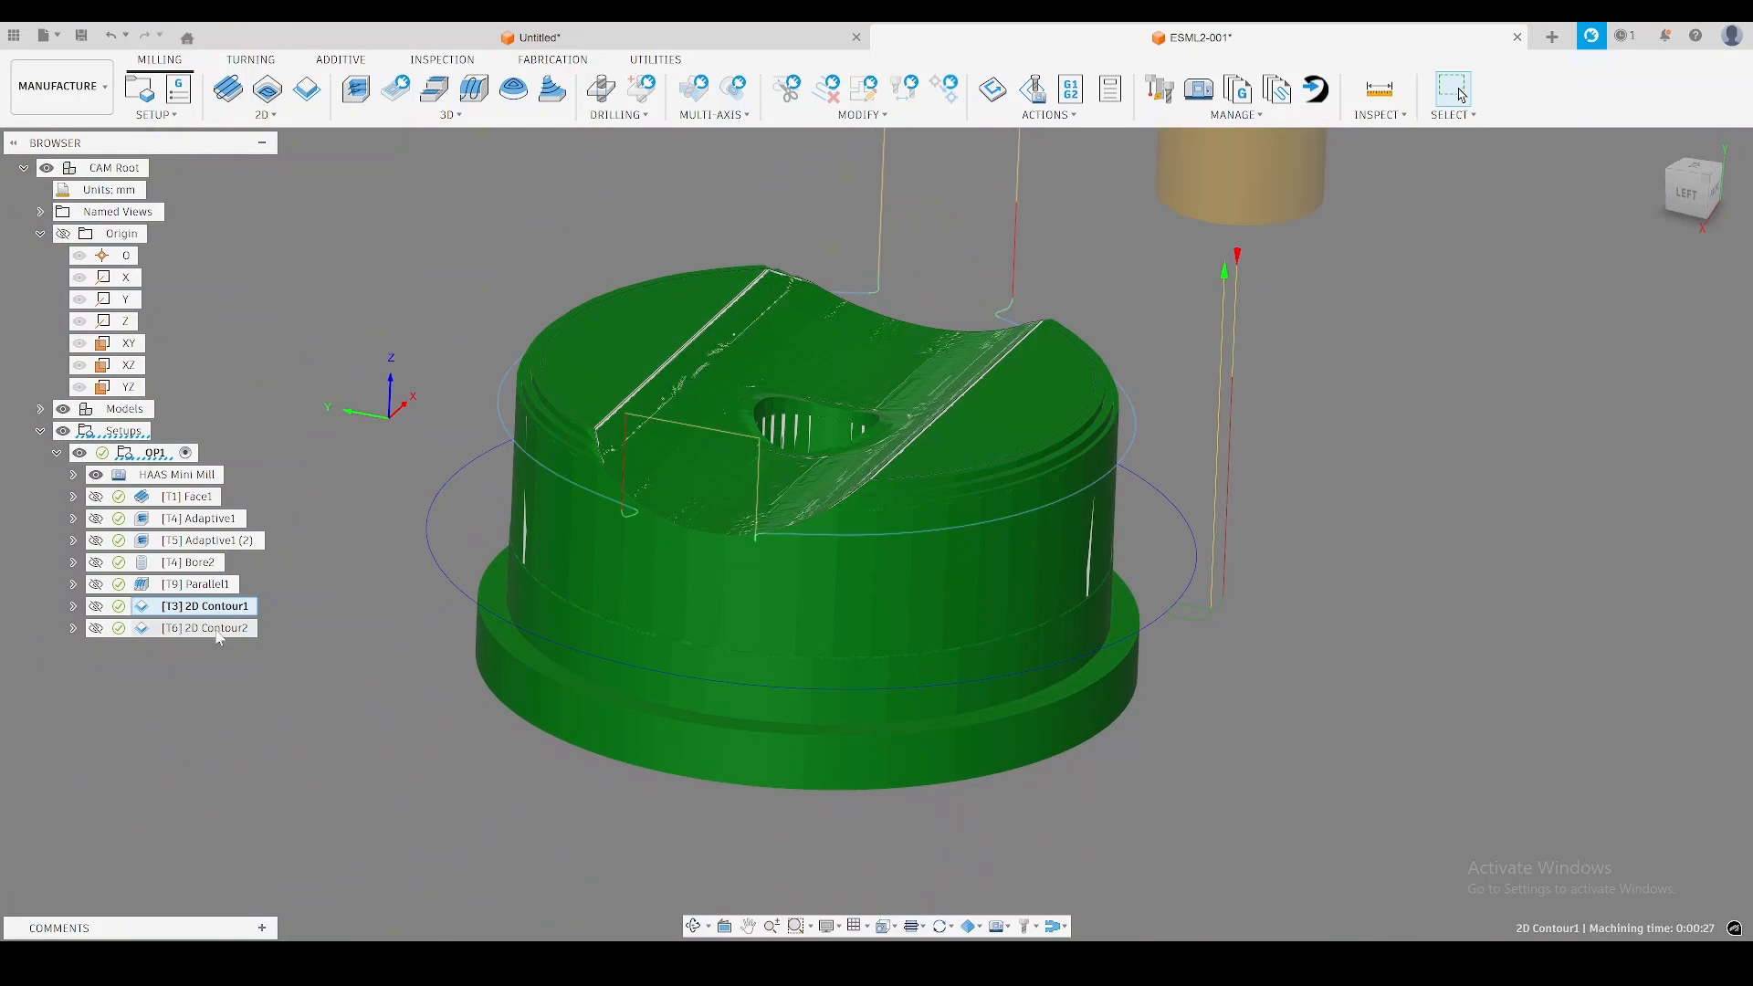
click(219, 630)
shift+middle_drag(585, 602, 559, 696)
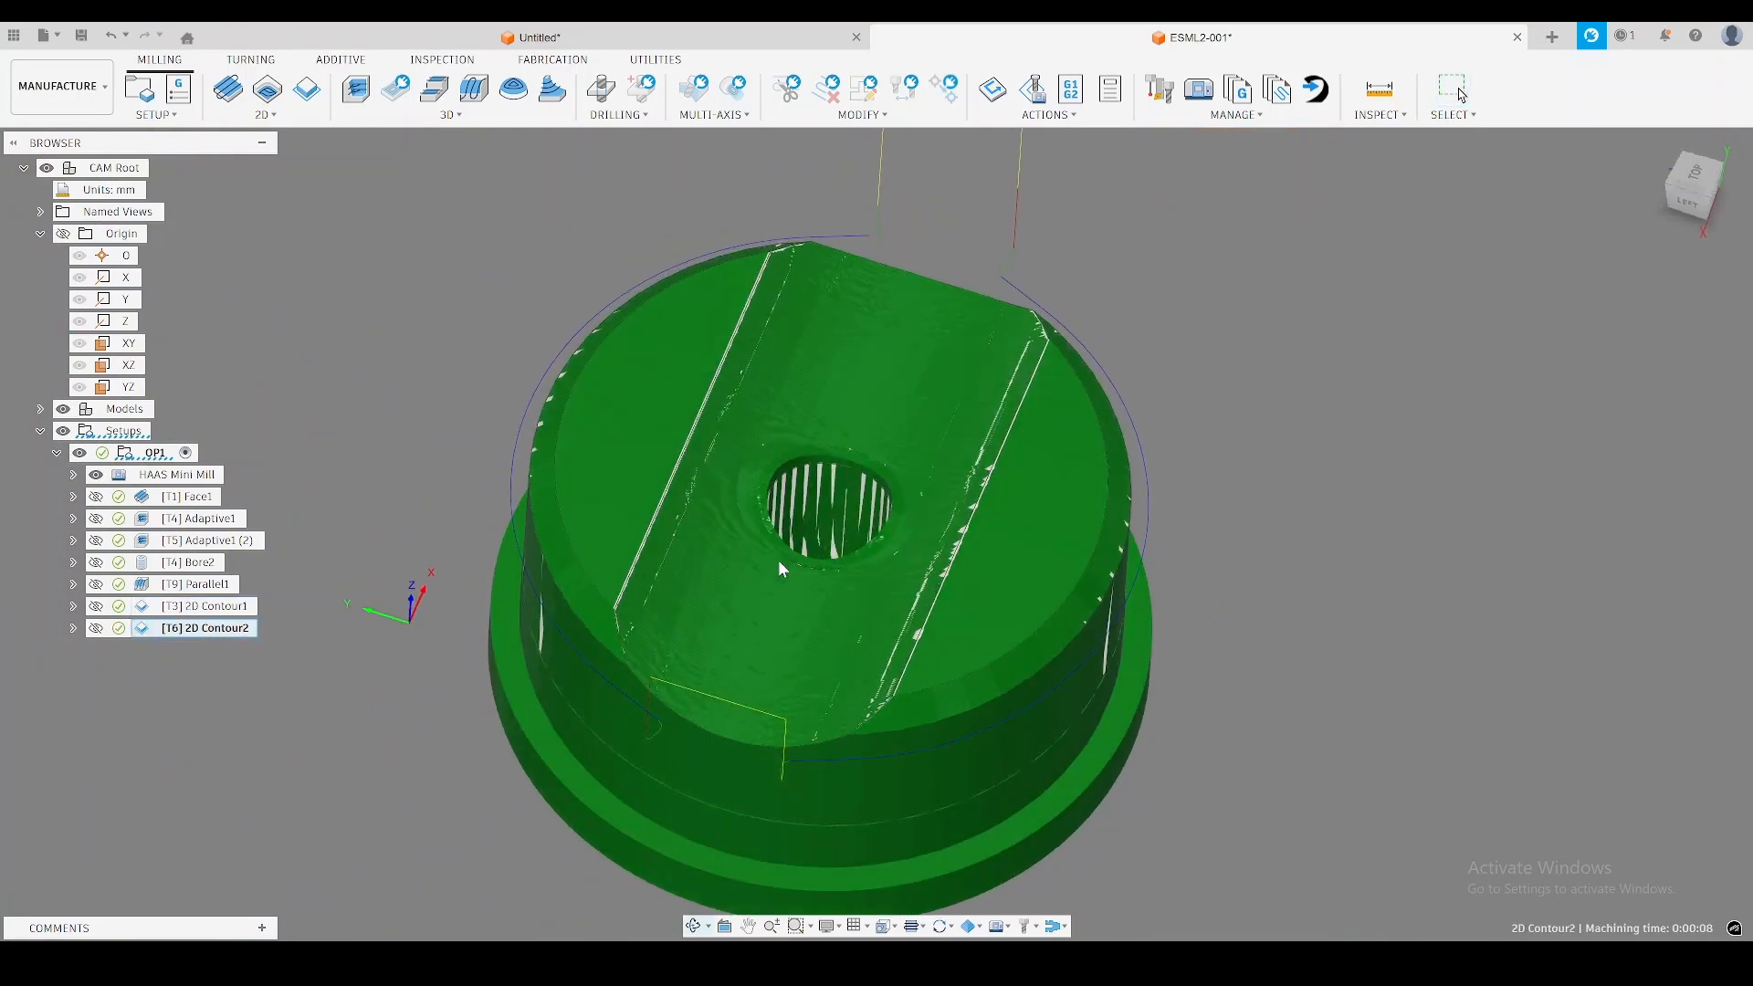
scroll(778, 561, up, 2)
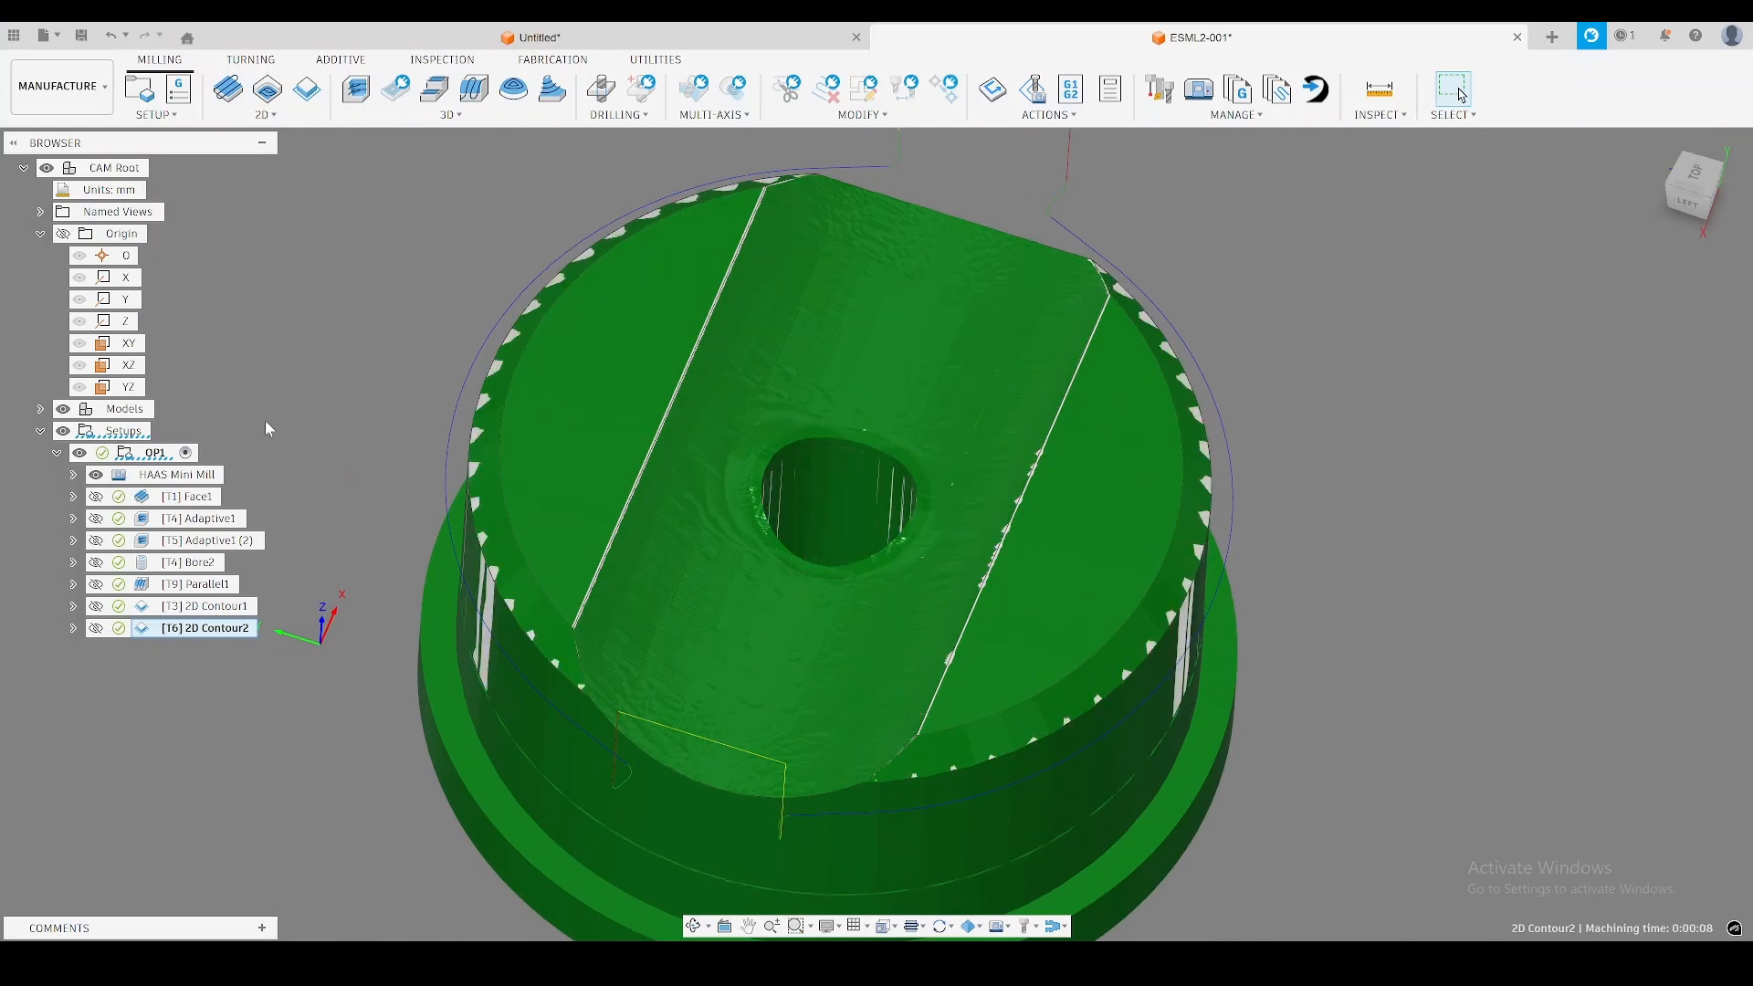
click(324, 402)
Create a Trace operation with the Ø8mm 45° chamfer tool and select the lower edge of the centre hole's chamfer.
shift+middle_drag(326, 361, 331, 327)
scroll(834, 409, up, 2)
scroll(892, 495, up, 2)
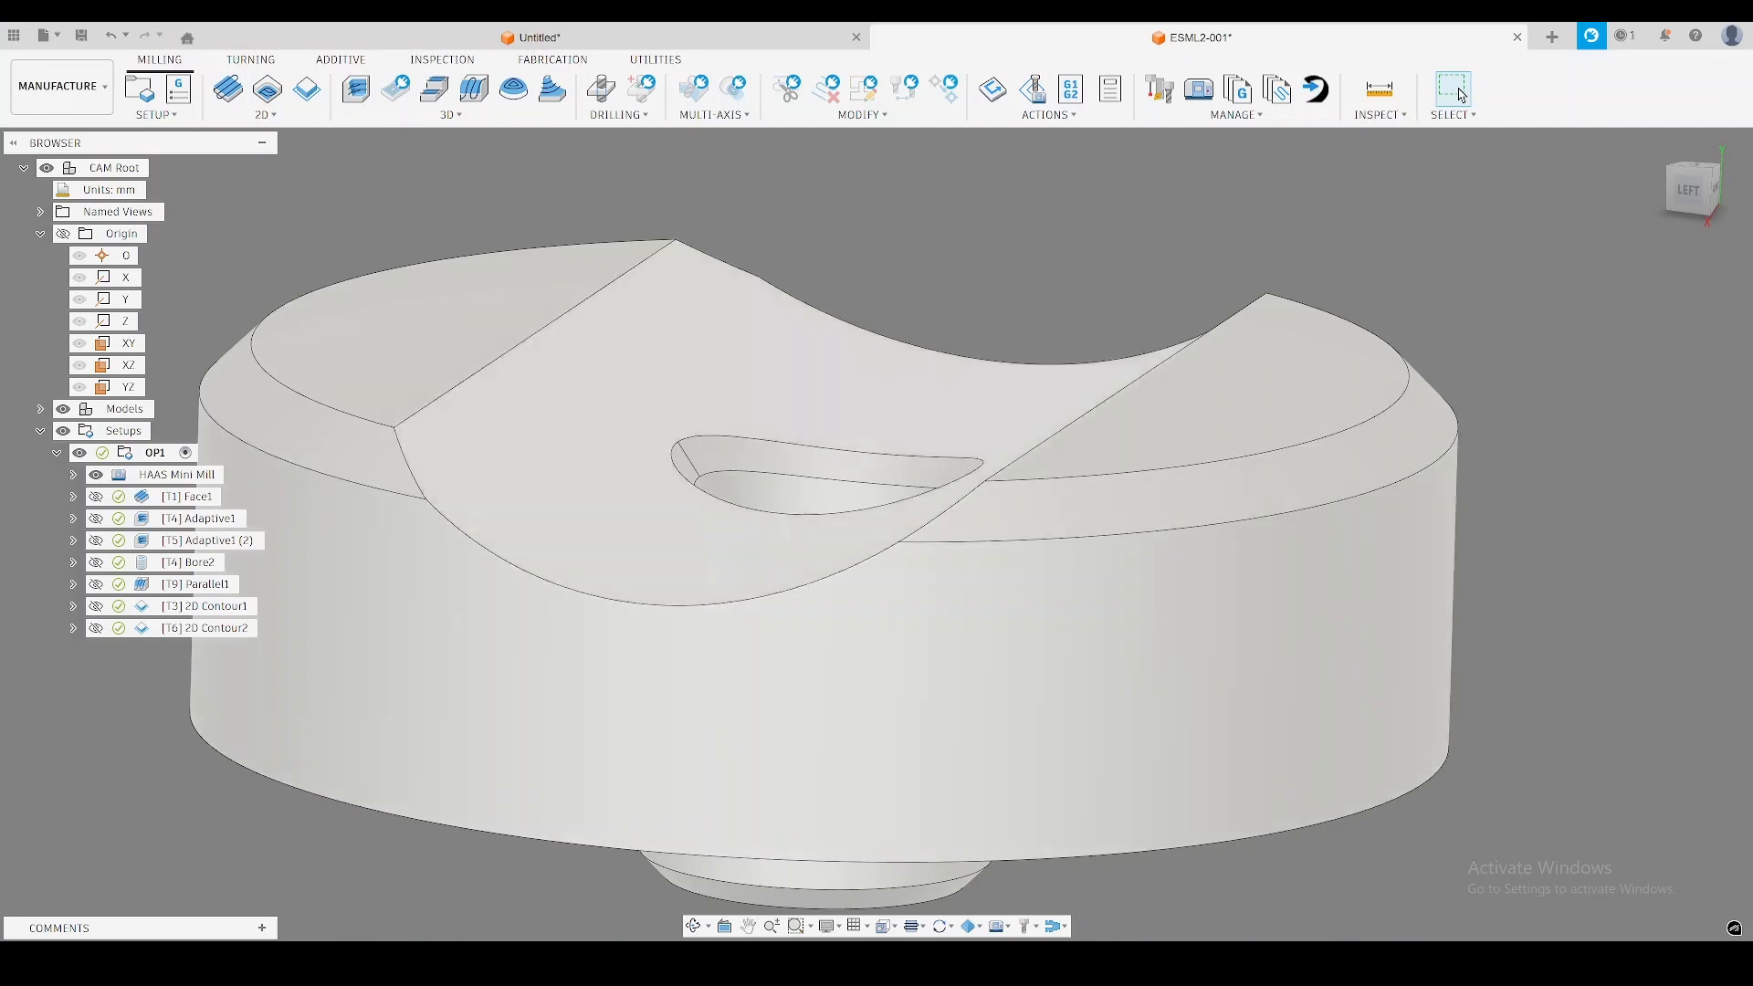
click(283, 119)
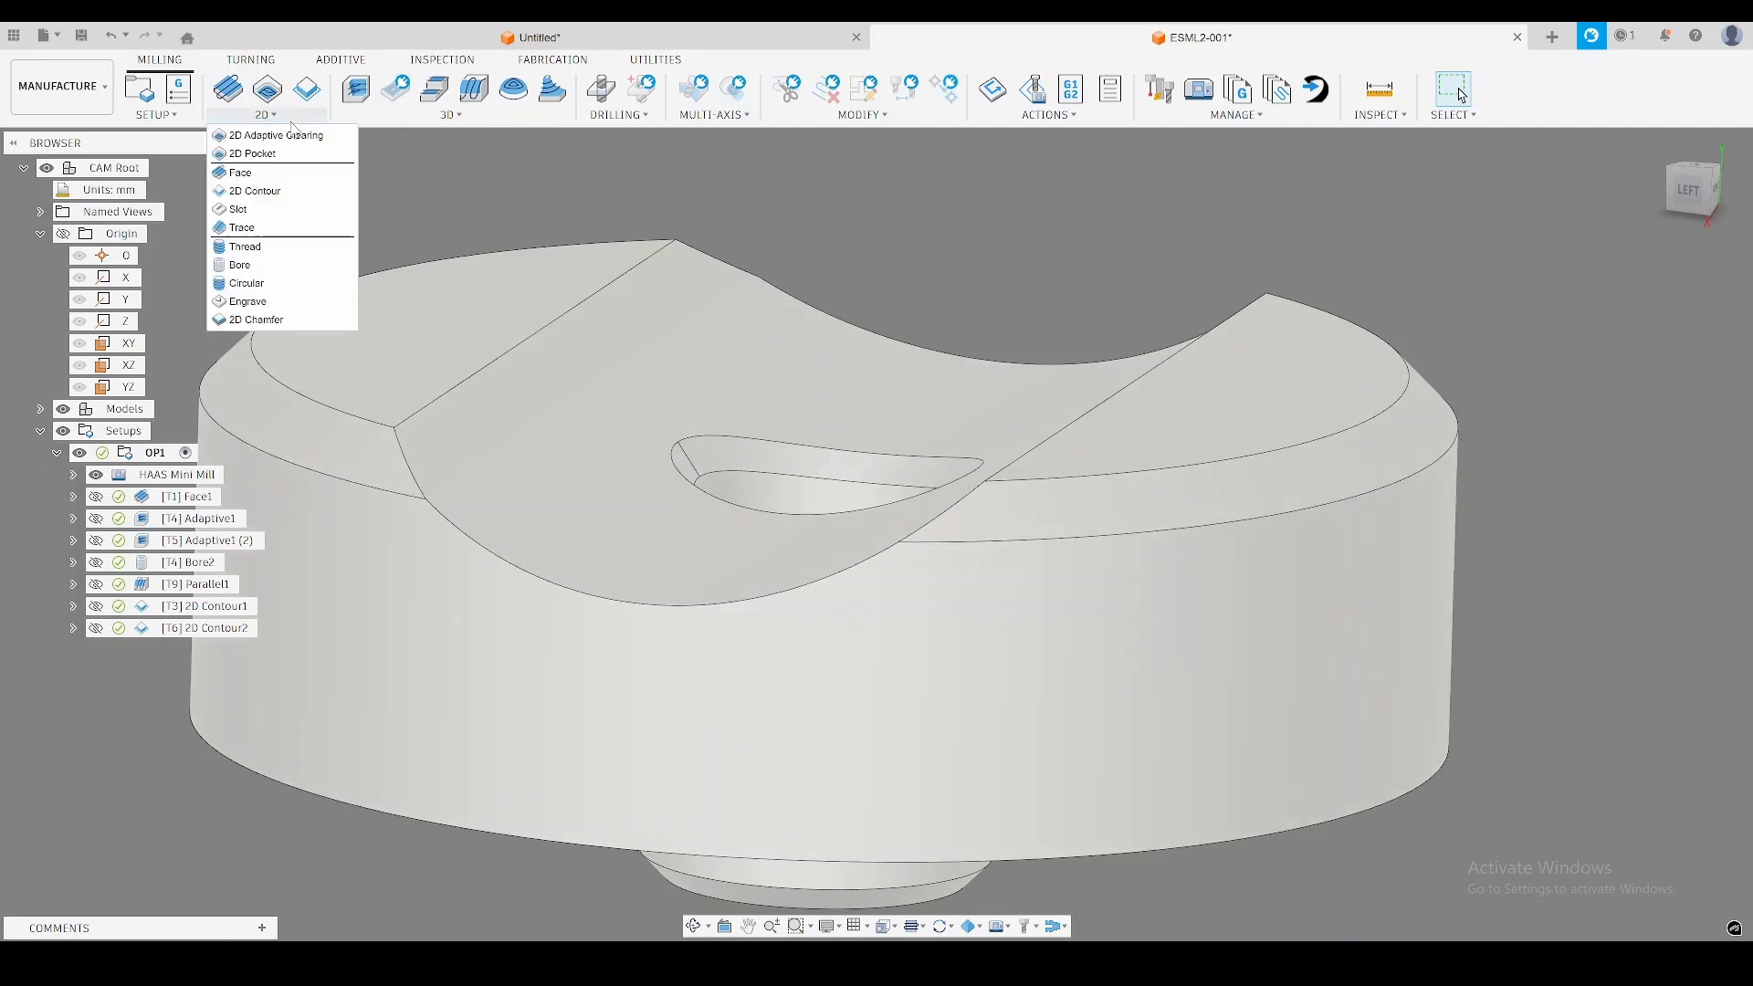
click(264, 229)
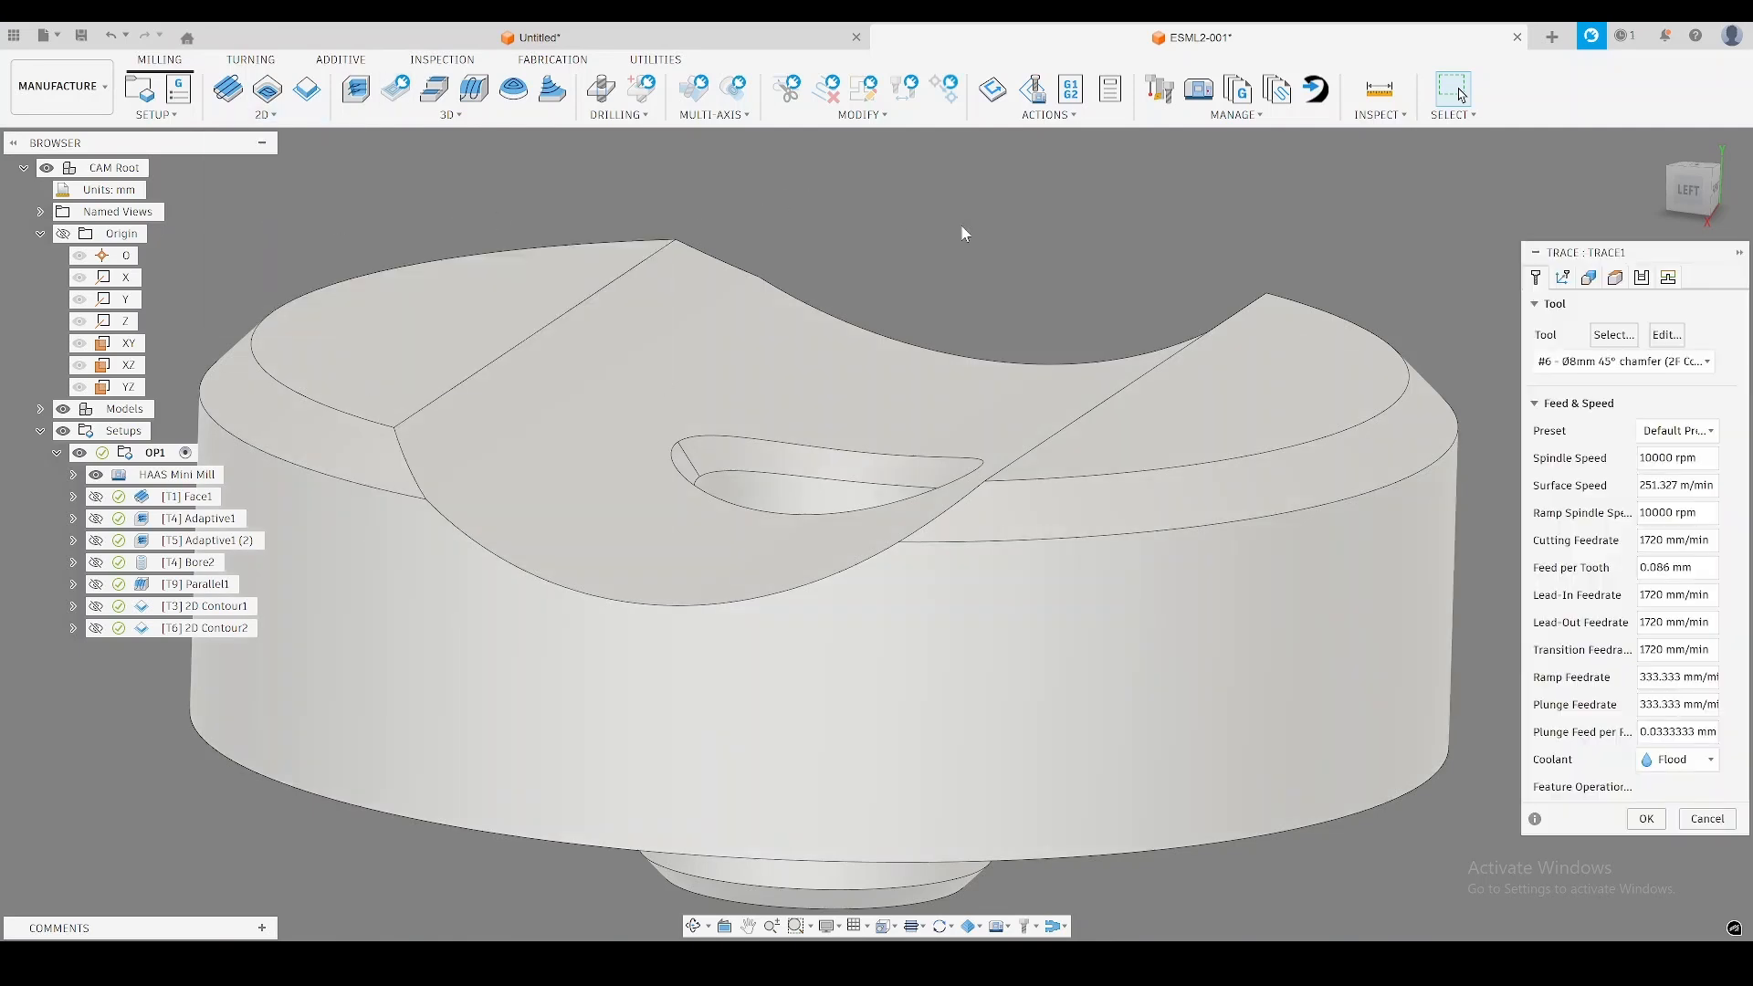
shift+middle_drag(940, 228, 938, 243)
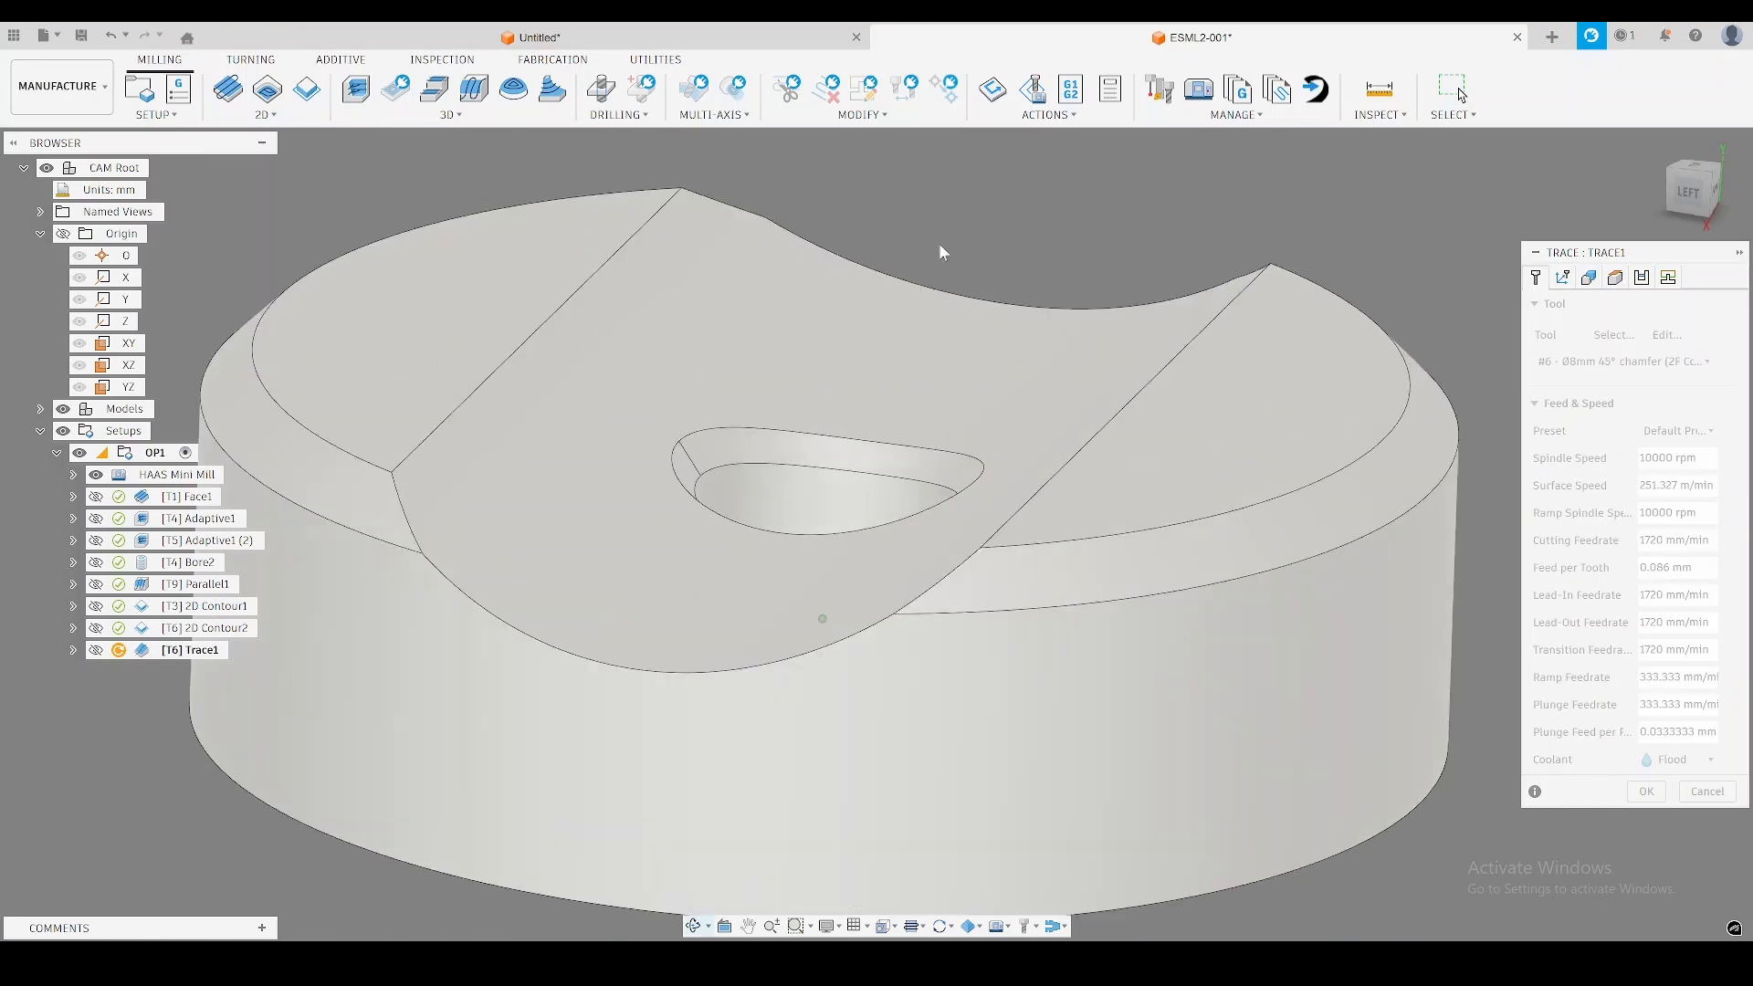
click(840, 474)
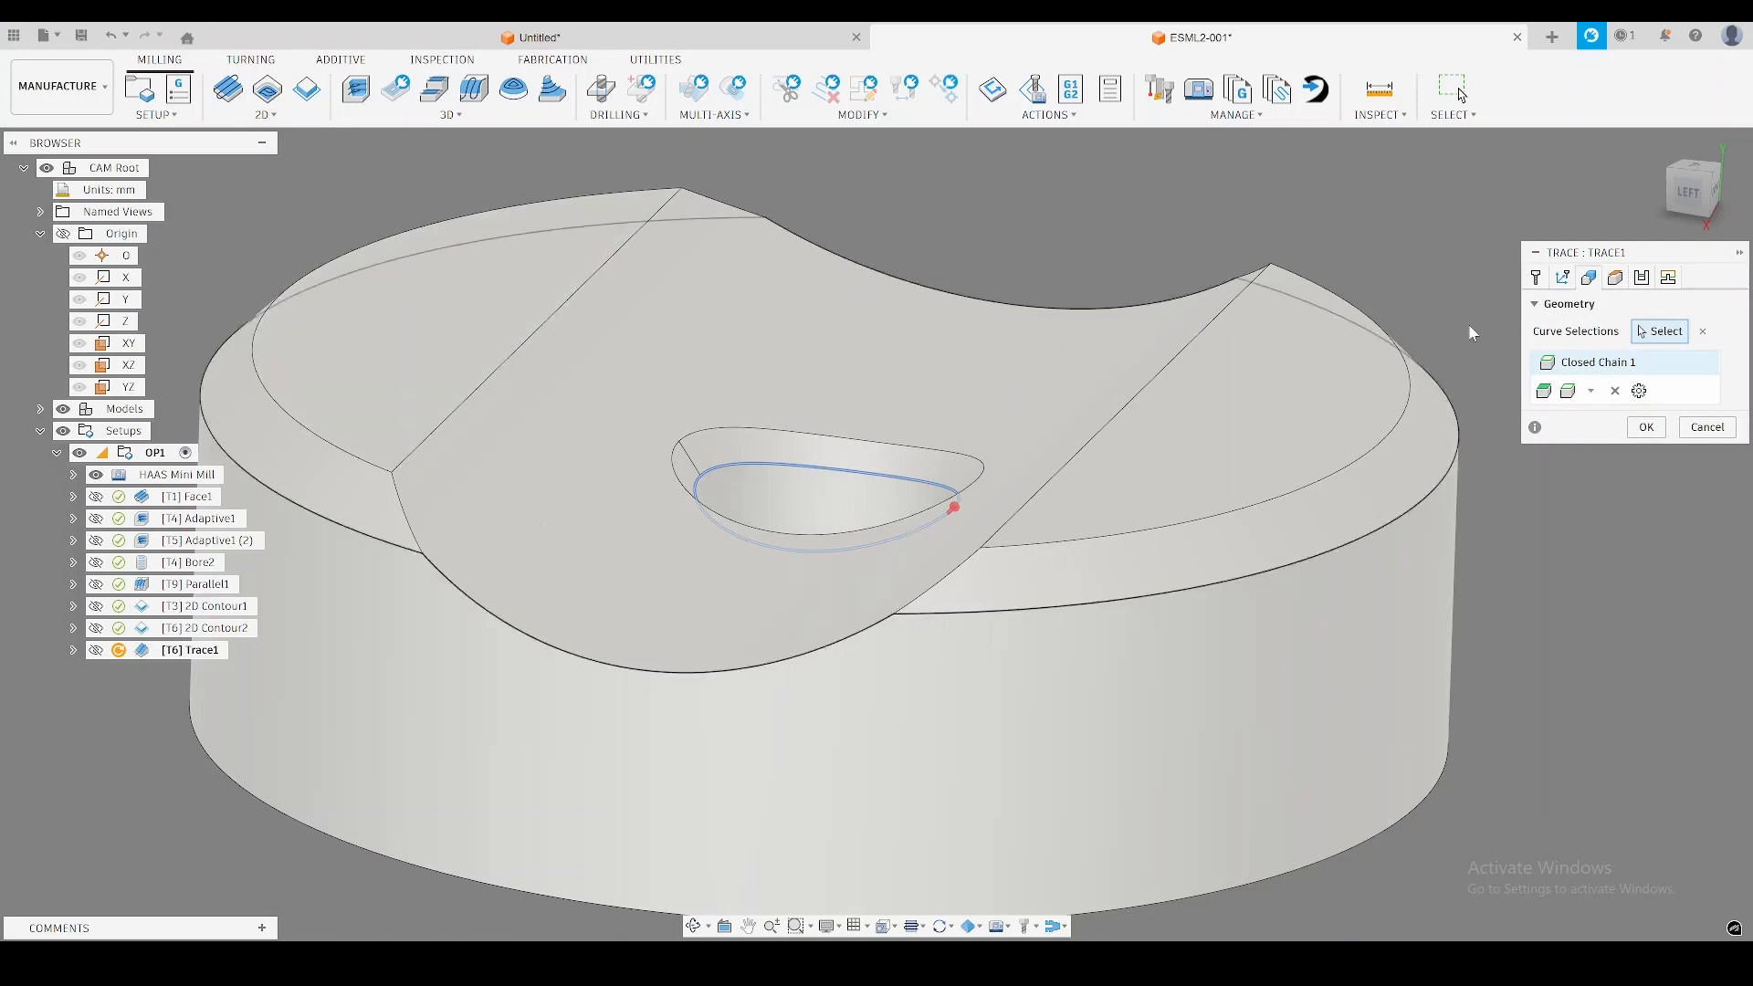
Set the trace's sideways compensation to Left and its chamfer tip offset to 1 mm, and generate the toolpath.
click(1615, 277)
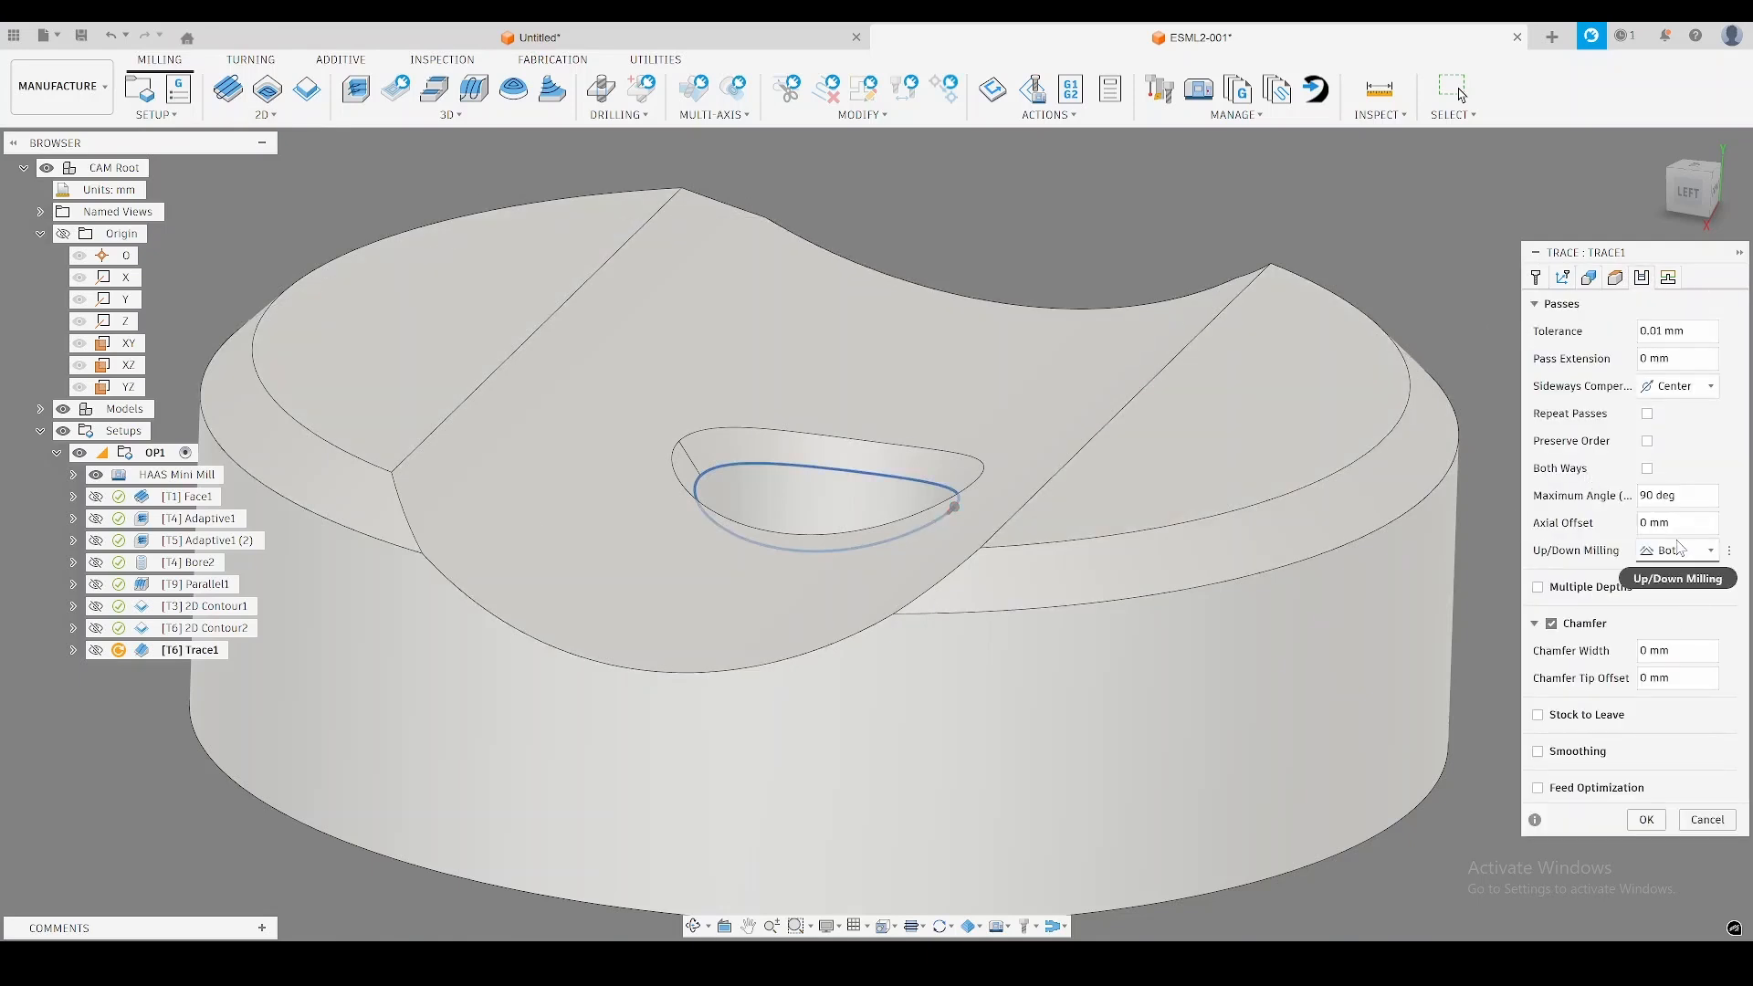
click(1683, 393)
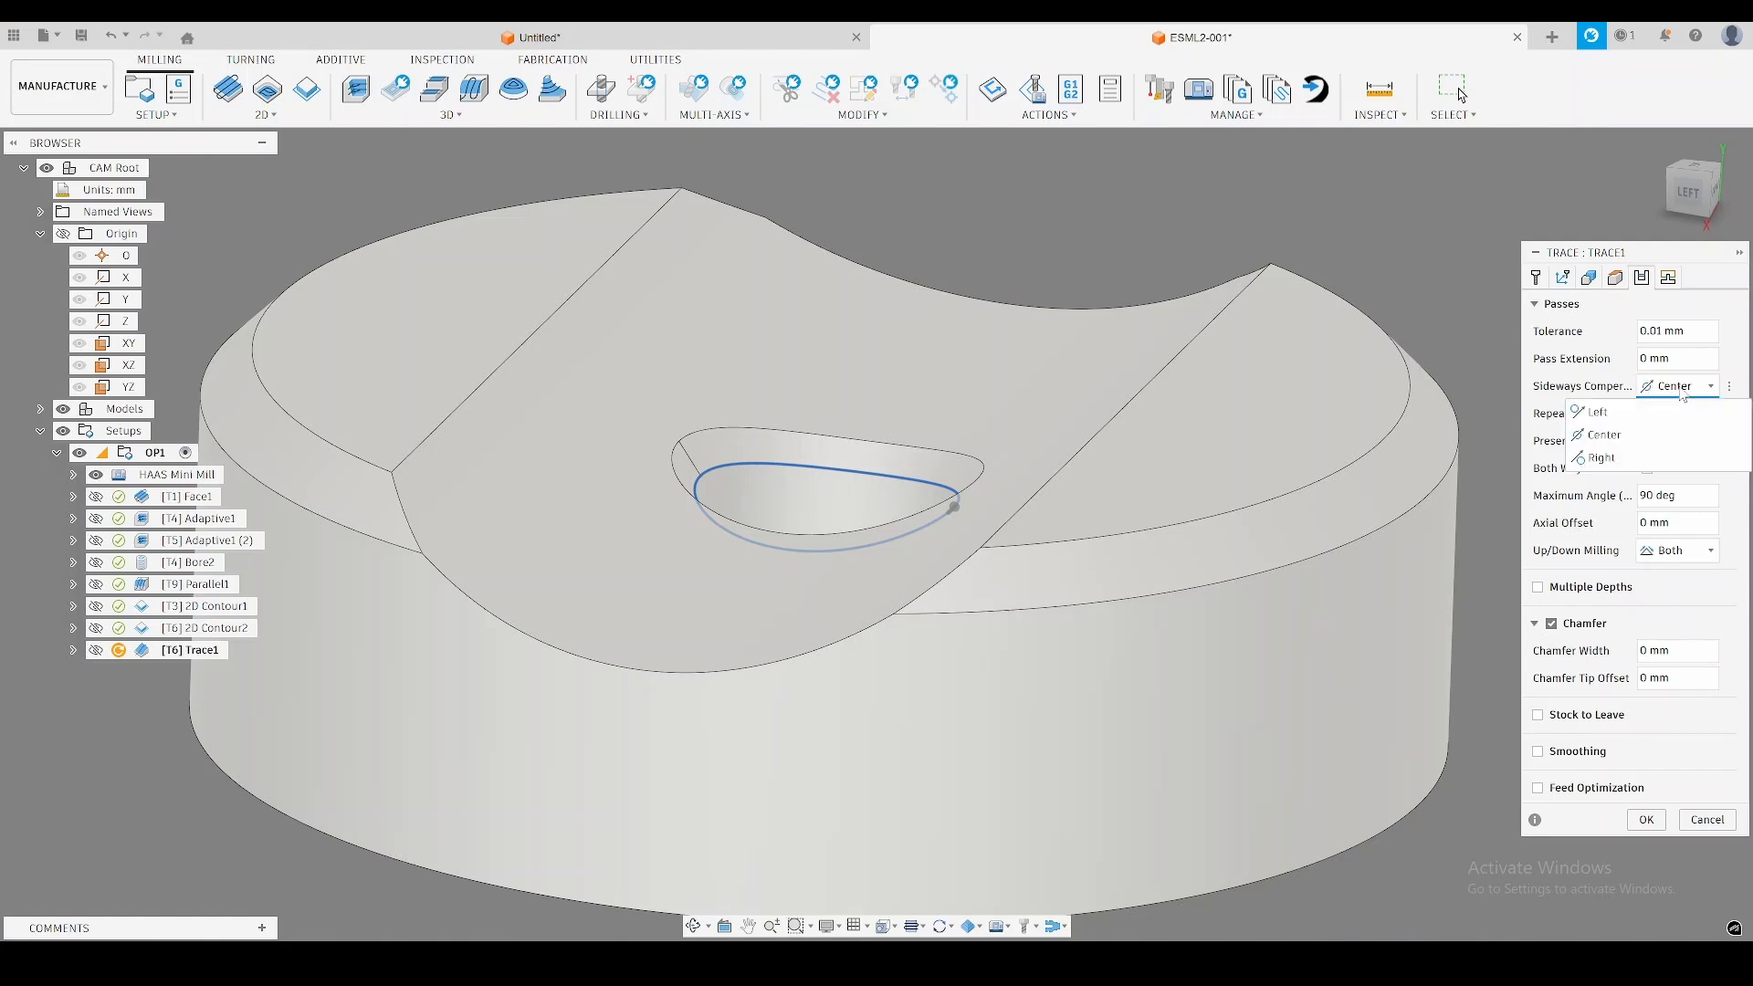
click(1605, 414)
shift+middle_drag(1336, 409, 1298, 559)
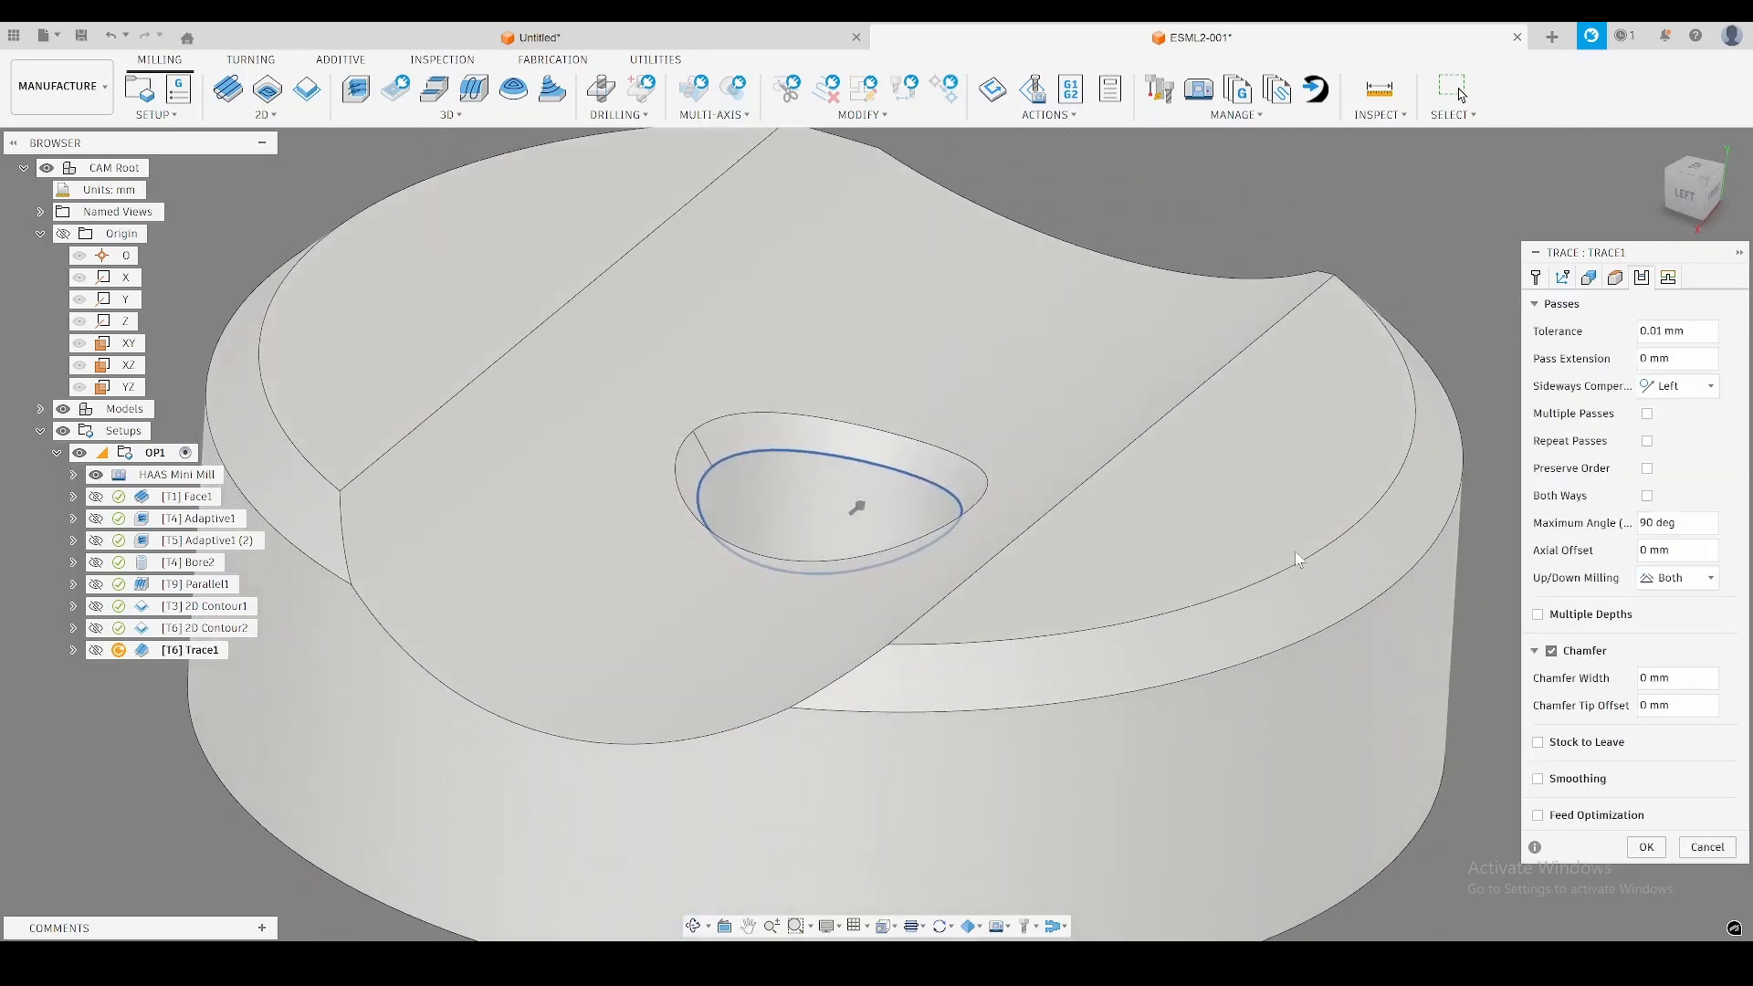
click(1663, 709)
text(1.5)
click(1646, 849)
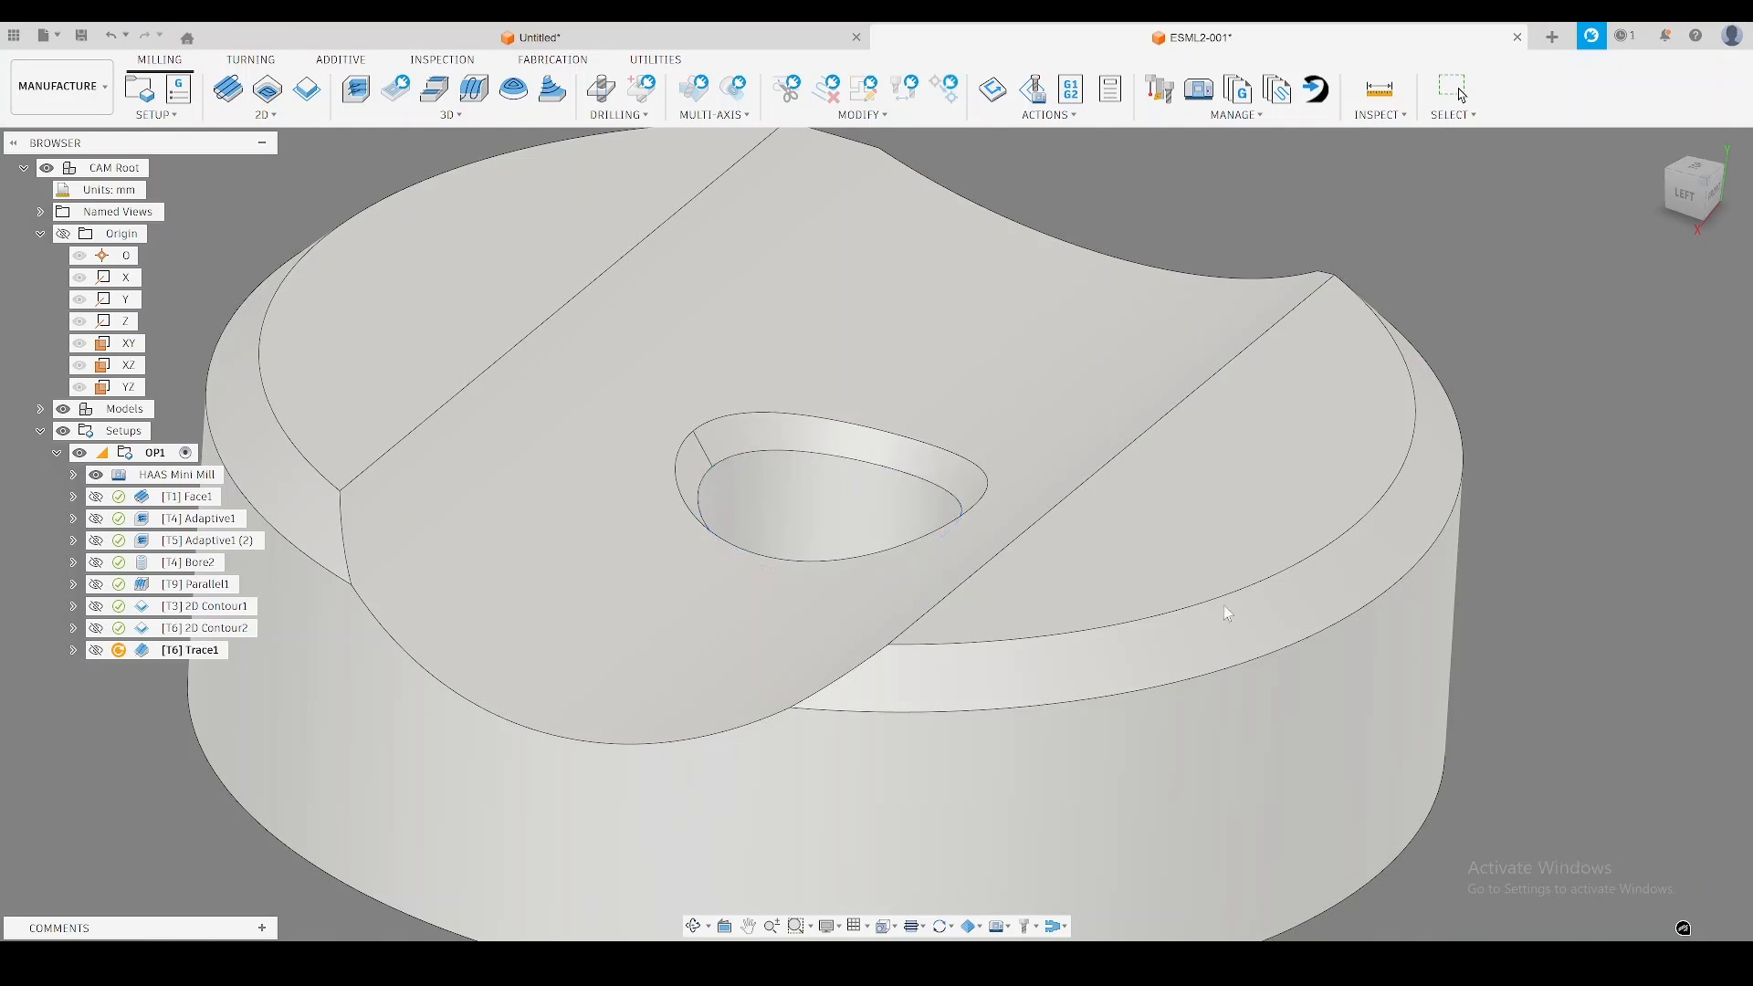
Examine the trace toolpath and the simulated stock around the centre hole's chamfer from several angles.
mouse_move(795, 521)
shift+middle_down()
mouse_move(781, 549)
mouse_move(803, 548)
mouse_move(346, 679)
shift+middle_up()
click(192, 650)
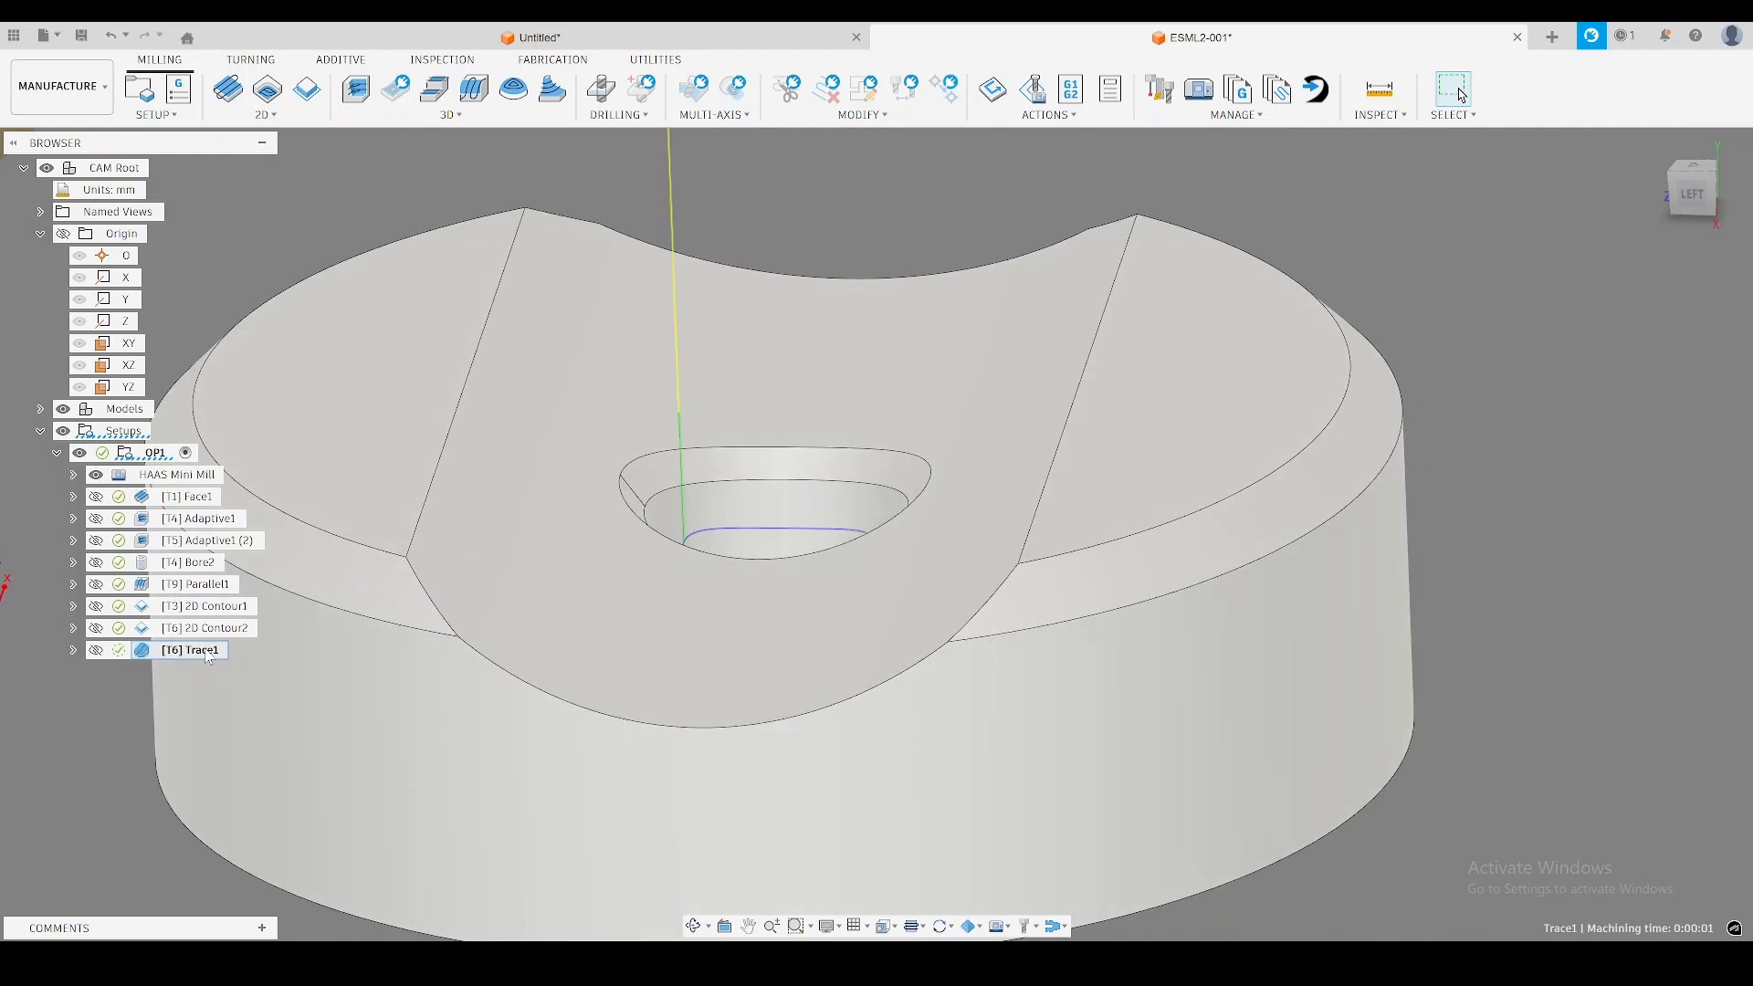
scroll(543, 668, down, 6)
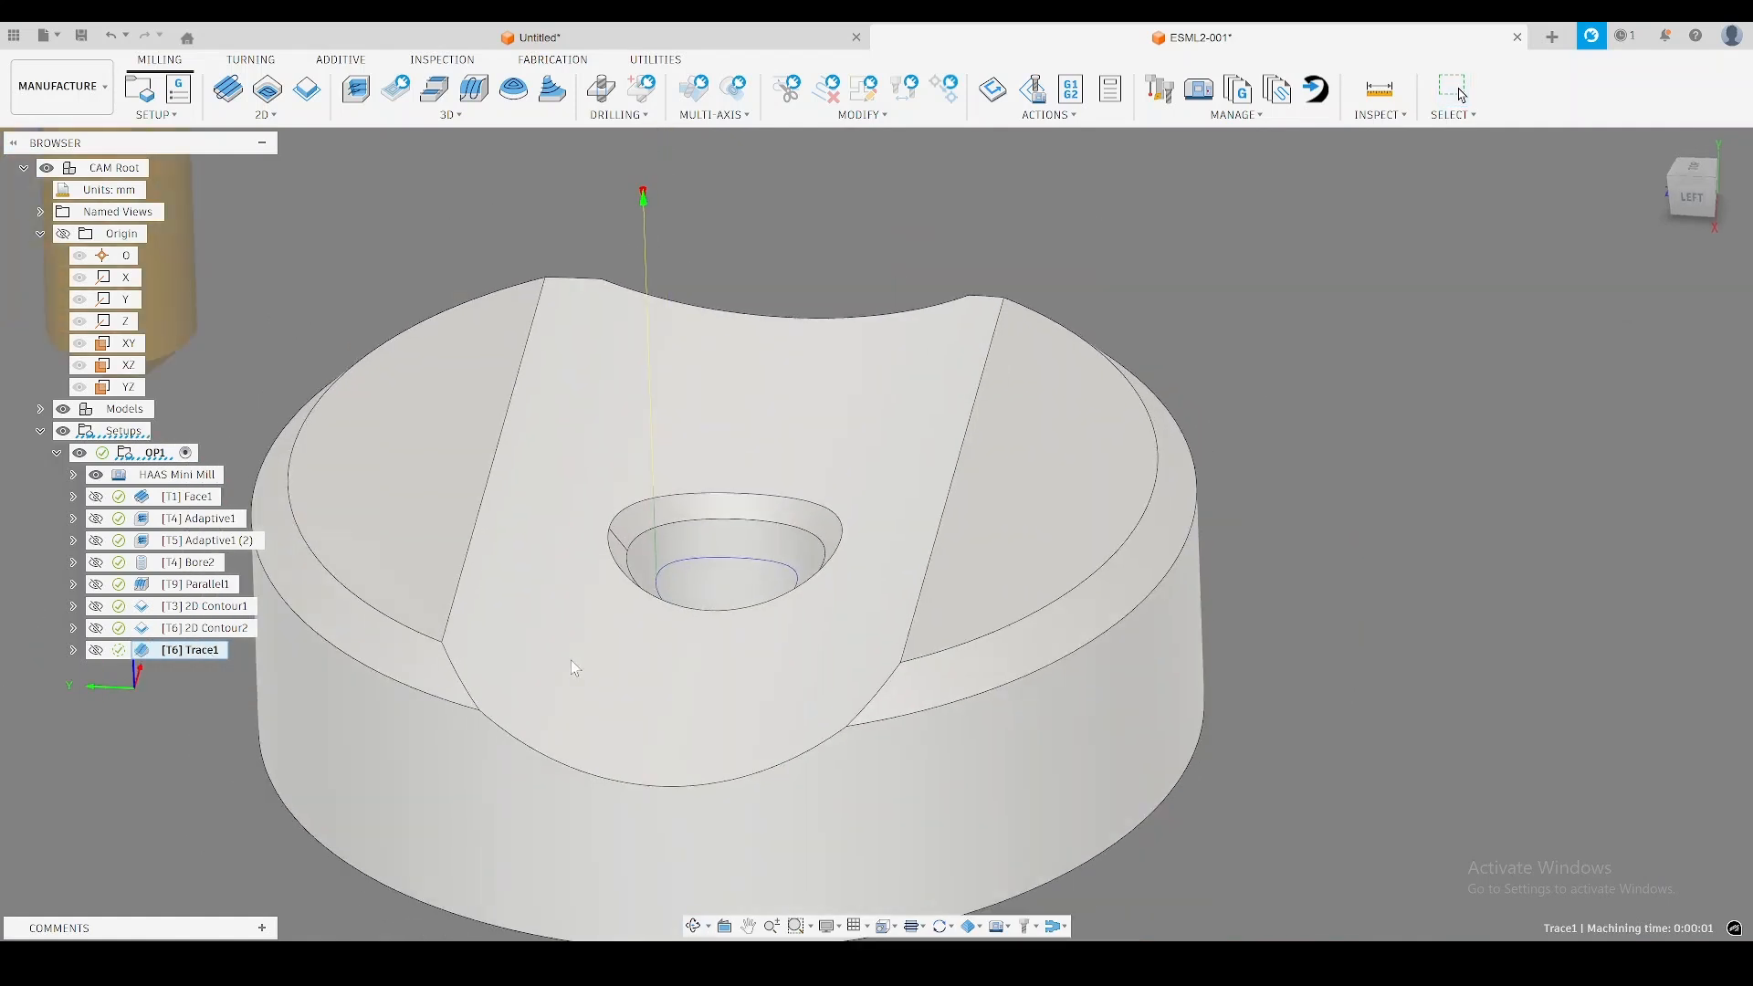
middle_drag(514, 666, 580, 669)
shift+middle_drag(794, 632, 803, 606)
scroll(765, 578, up, 5)
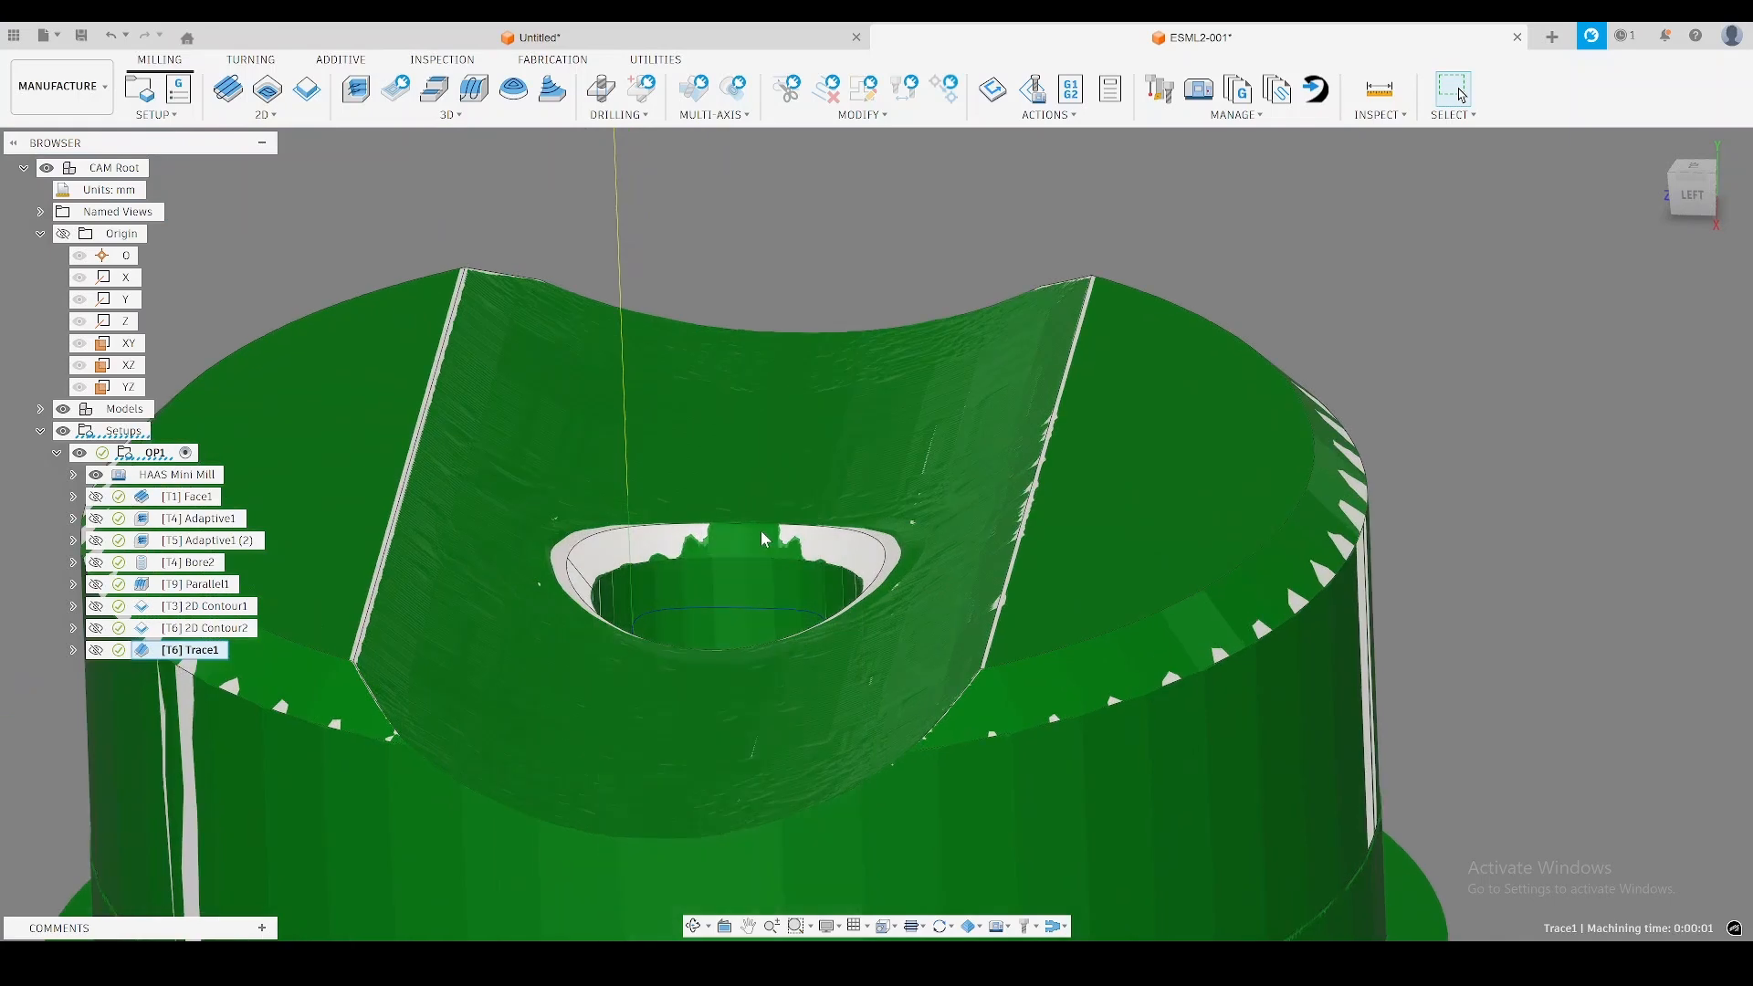
shift+middle_drag(759, 552, 758, 567)
scroll(758, 566, down, 6)
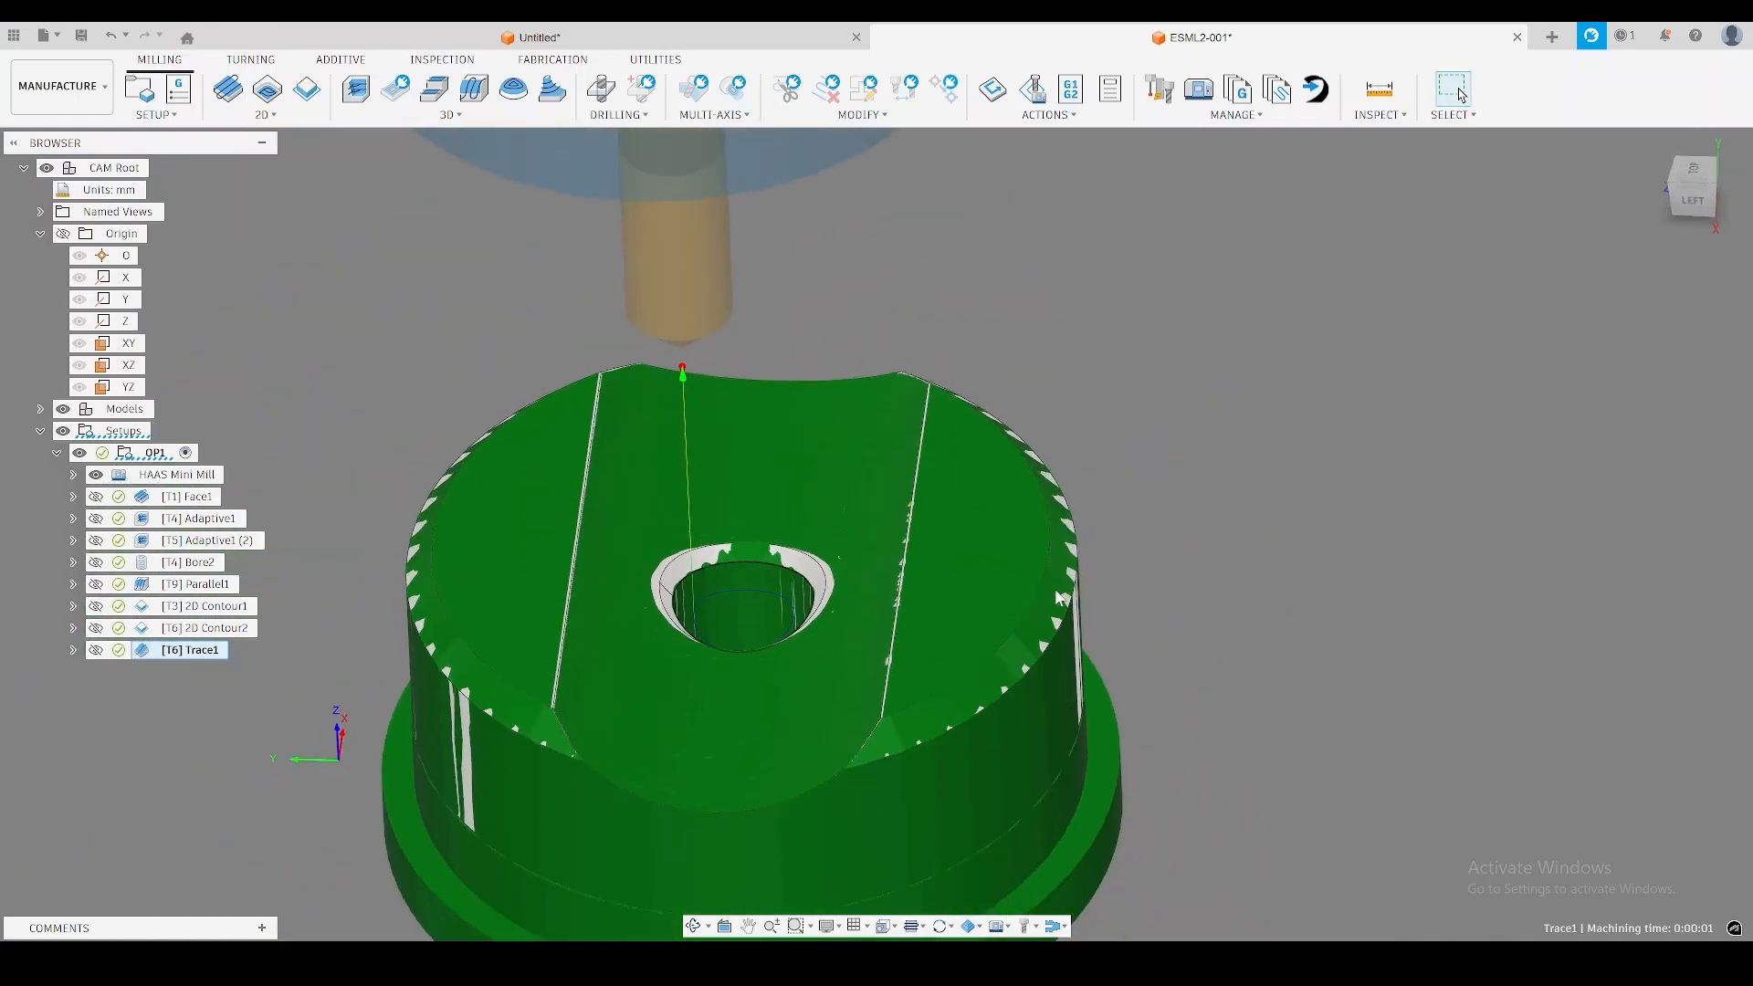
shift+middle_drag(1052, 599, 1049, 602)
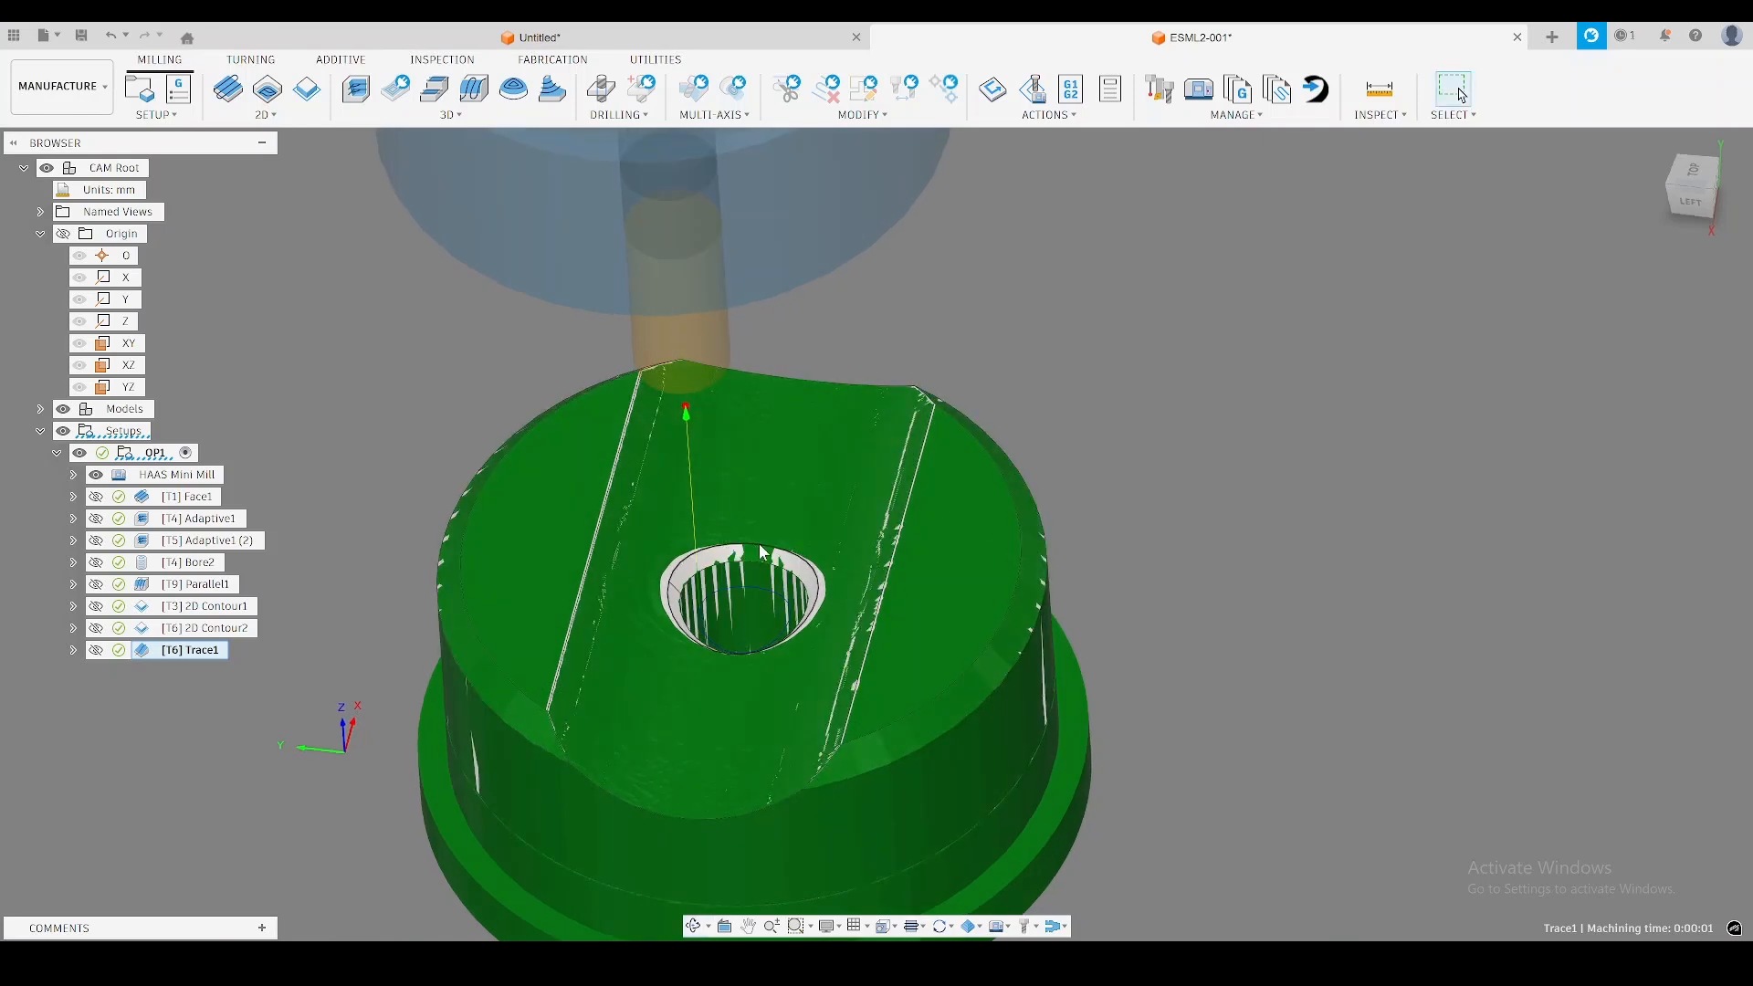
shift+middle_drag(1133, 785, 1103, 728)
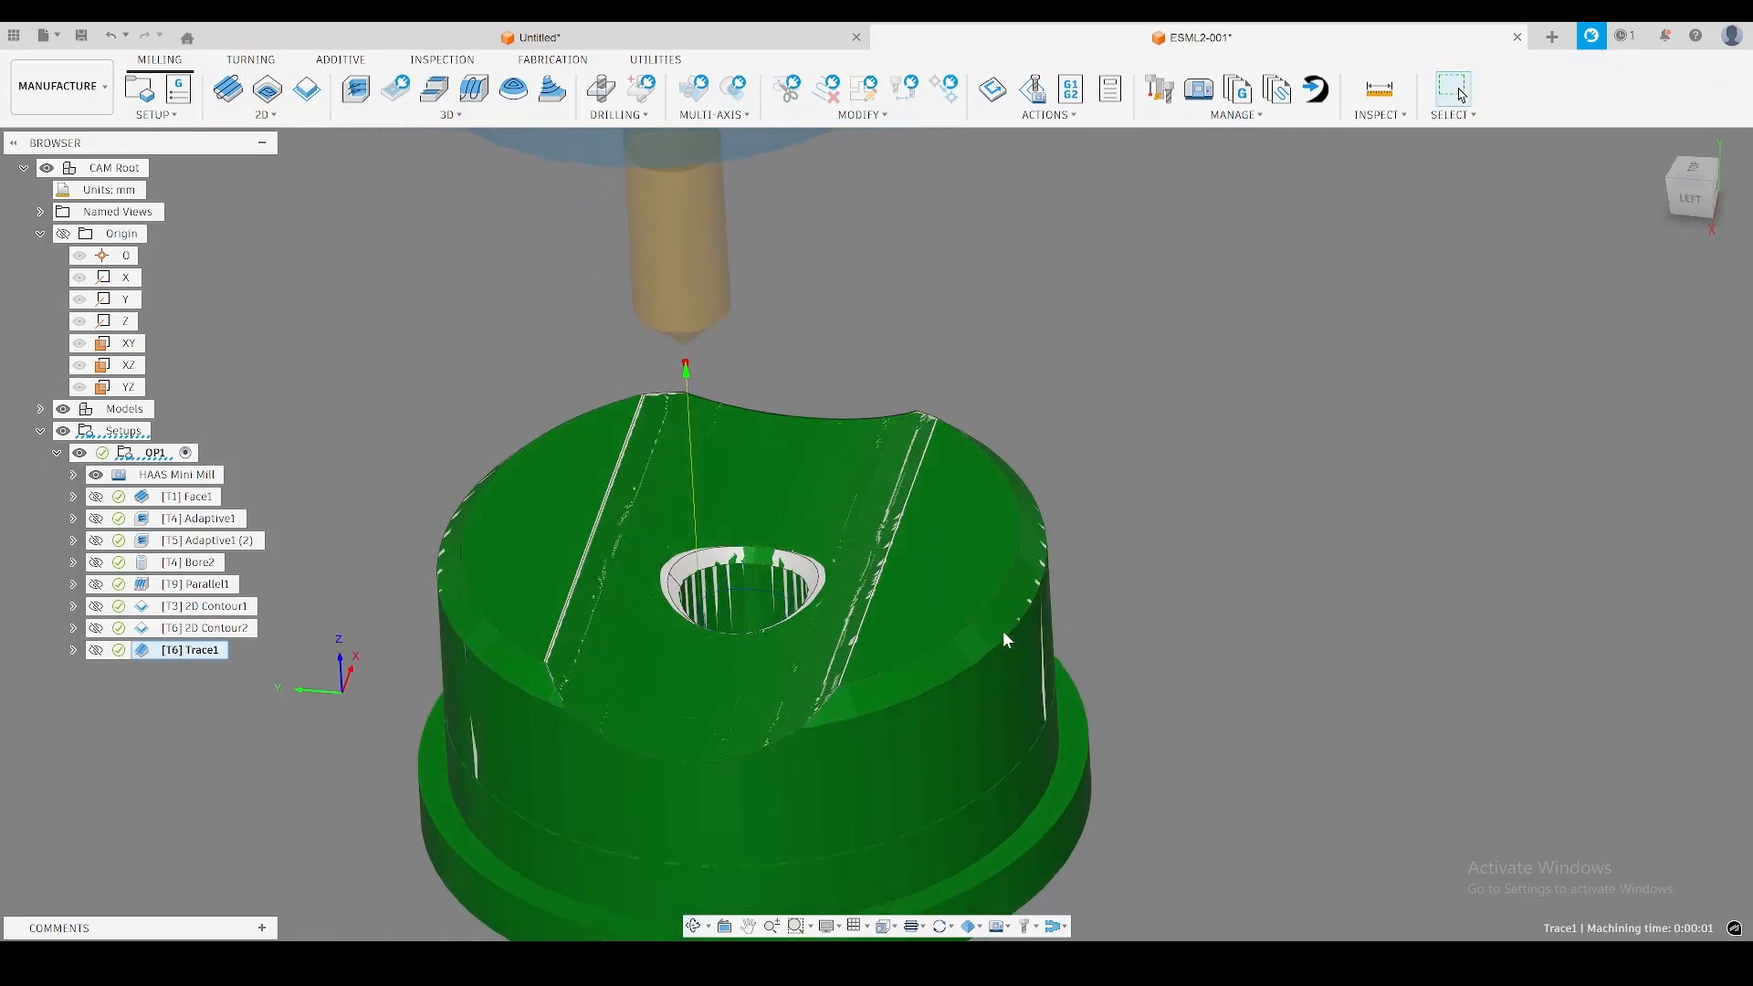
shift+middle_drag(1002, 631, 1165, 636)
click(1154, 699)
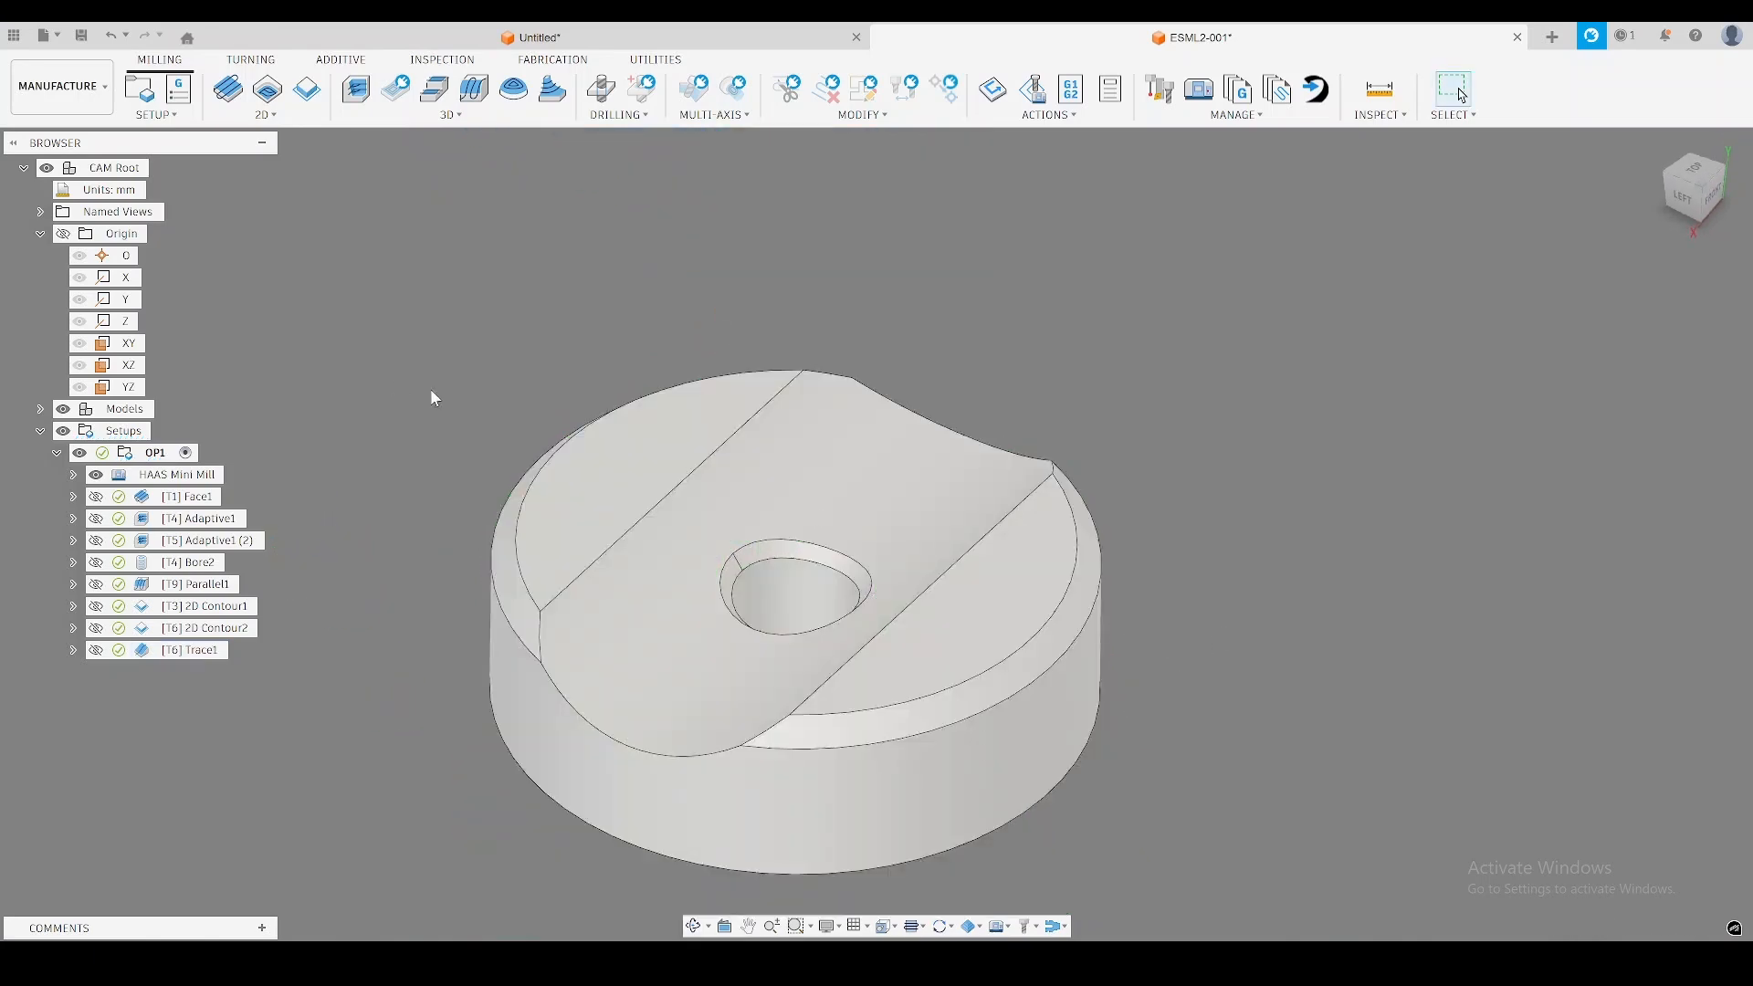
Create a second milling setup oriented by the origin's Y axis as flipped Z axis and the X axis as X axis.
shift+middle_drag(465, 437, 548, 439)
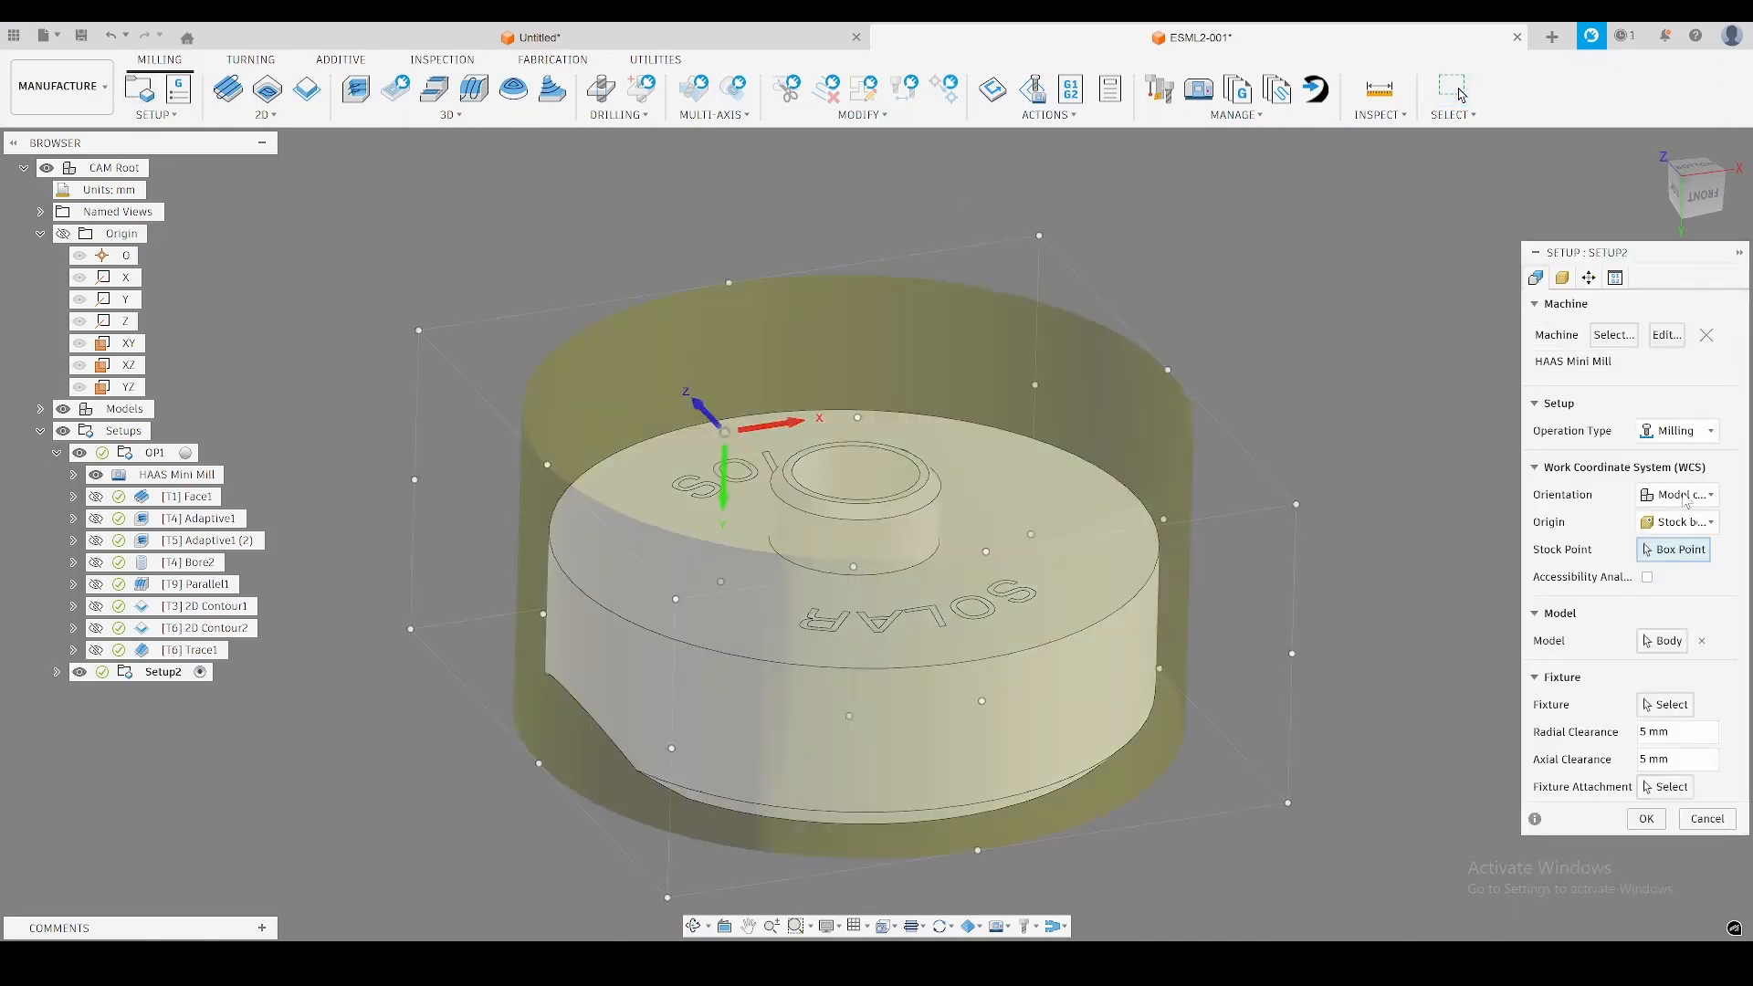
click(1686, 500)
click(1634, 536)
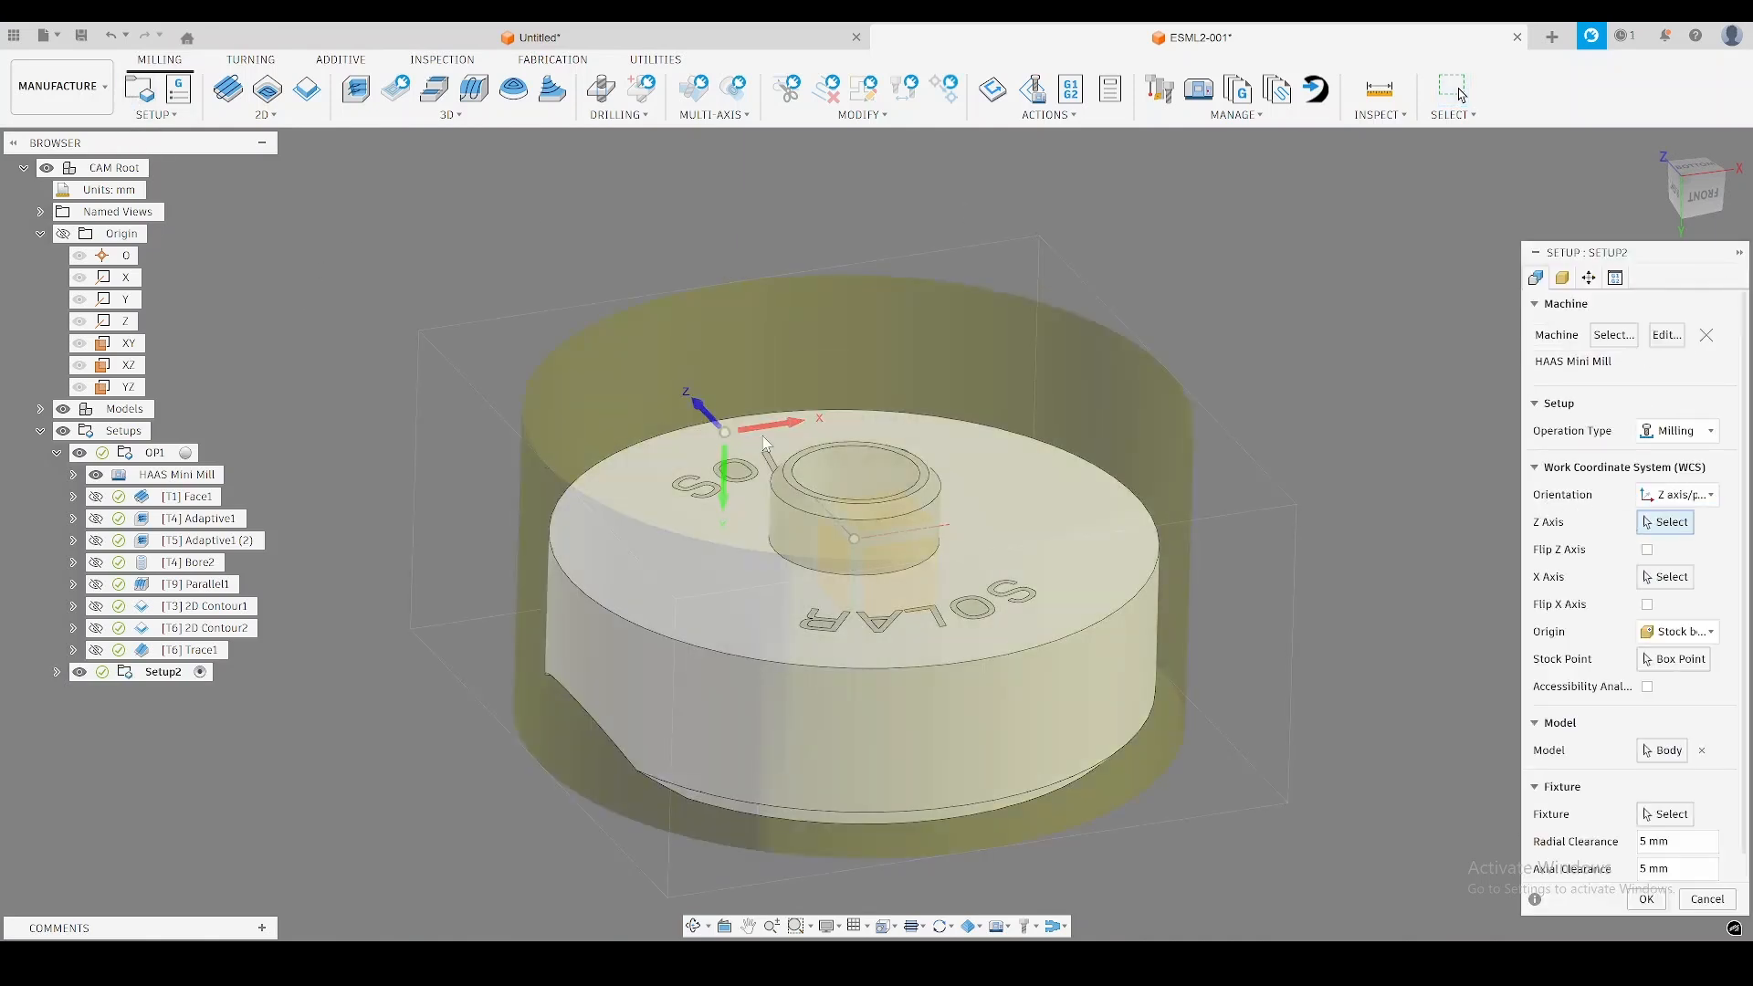
click(129, 302)
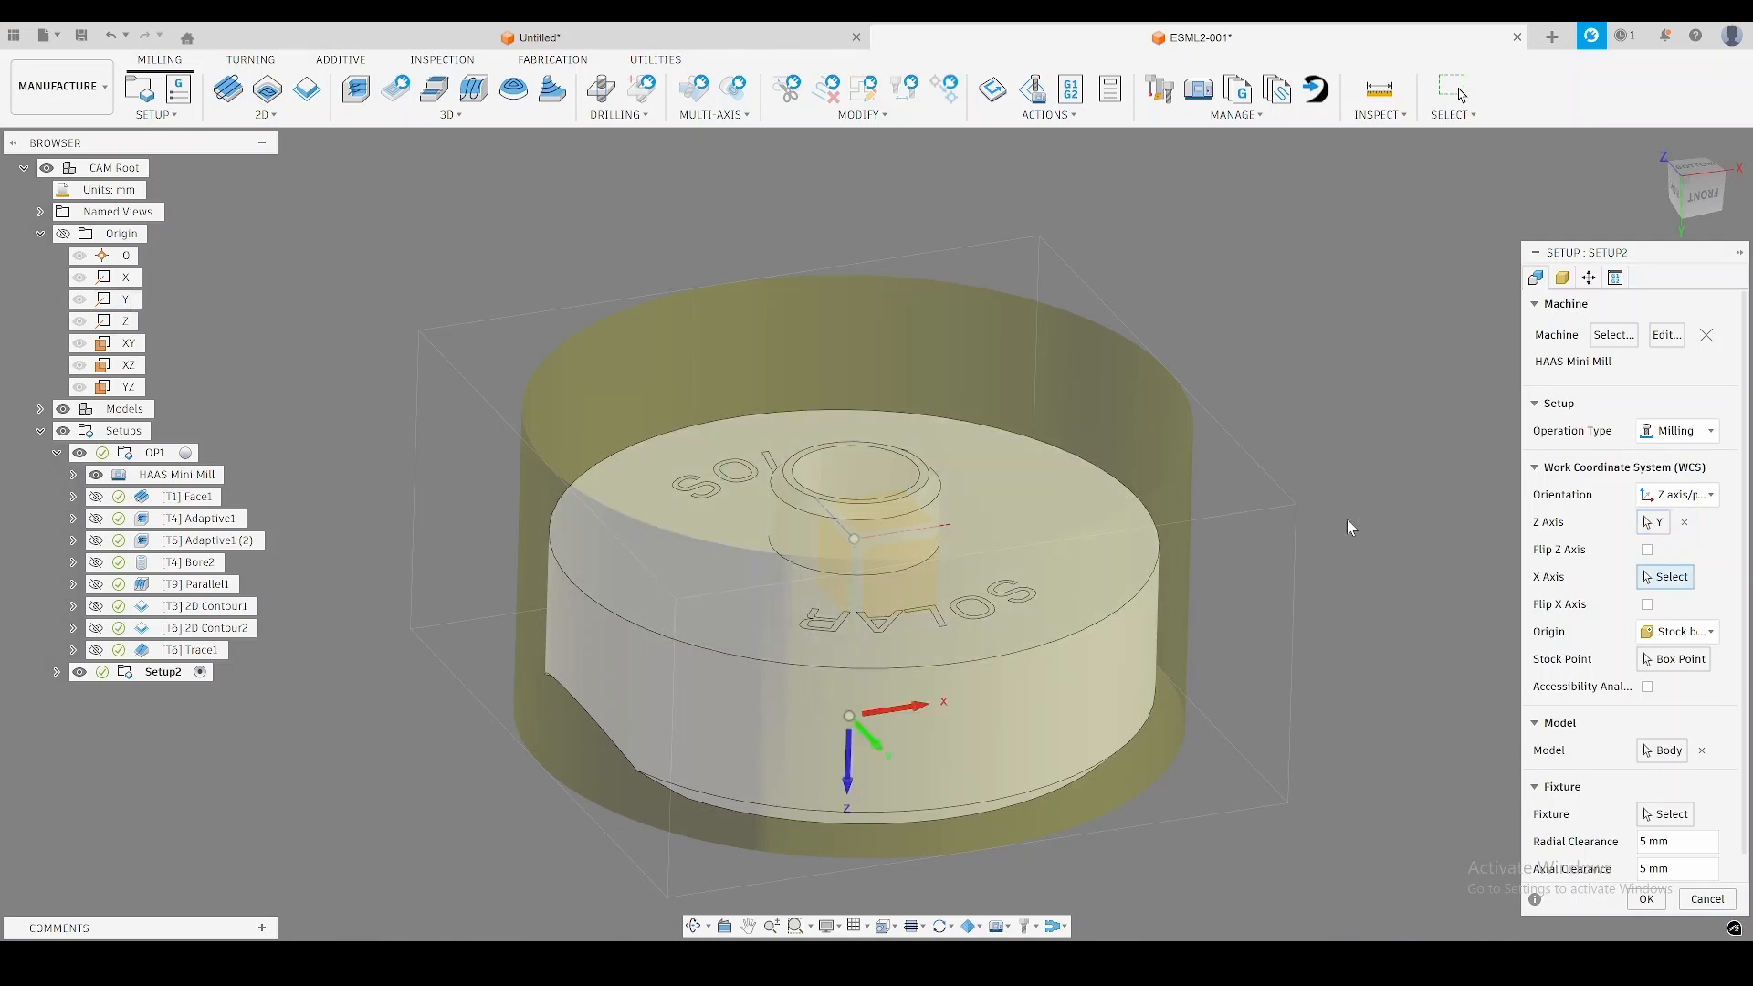
click(127, 279)
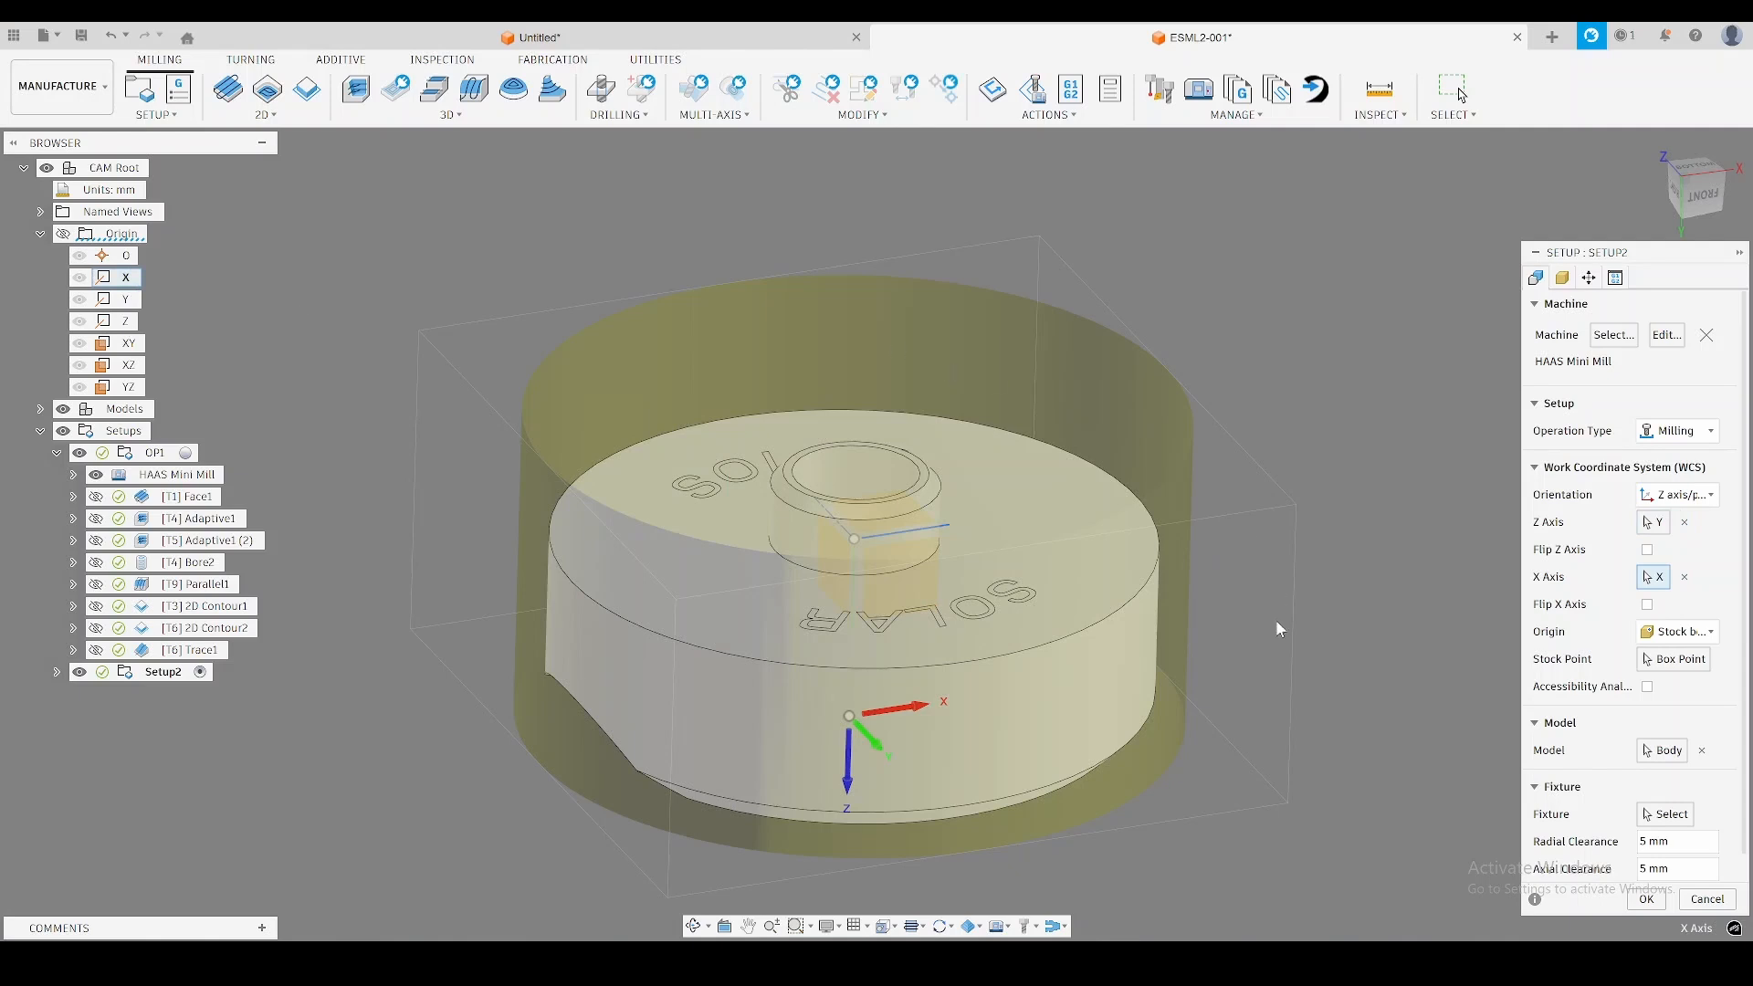
click(1648, 550)
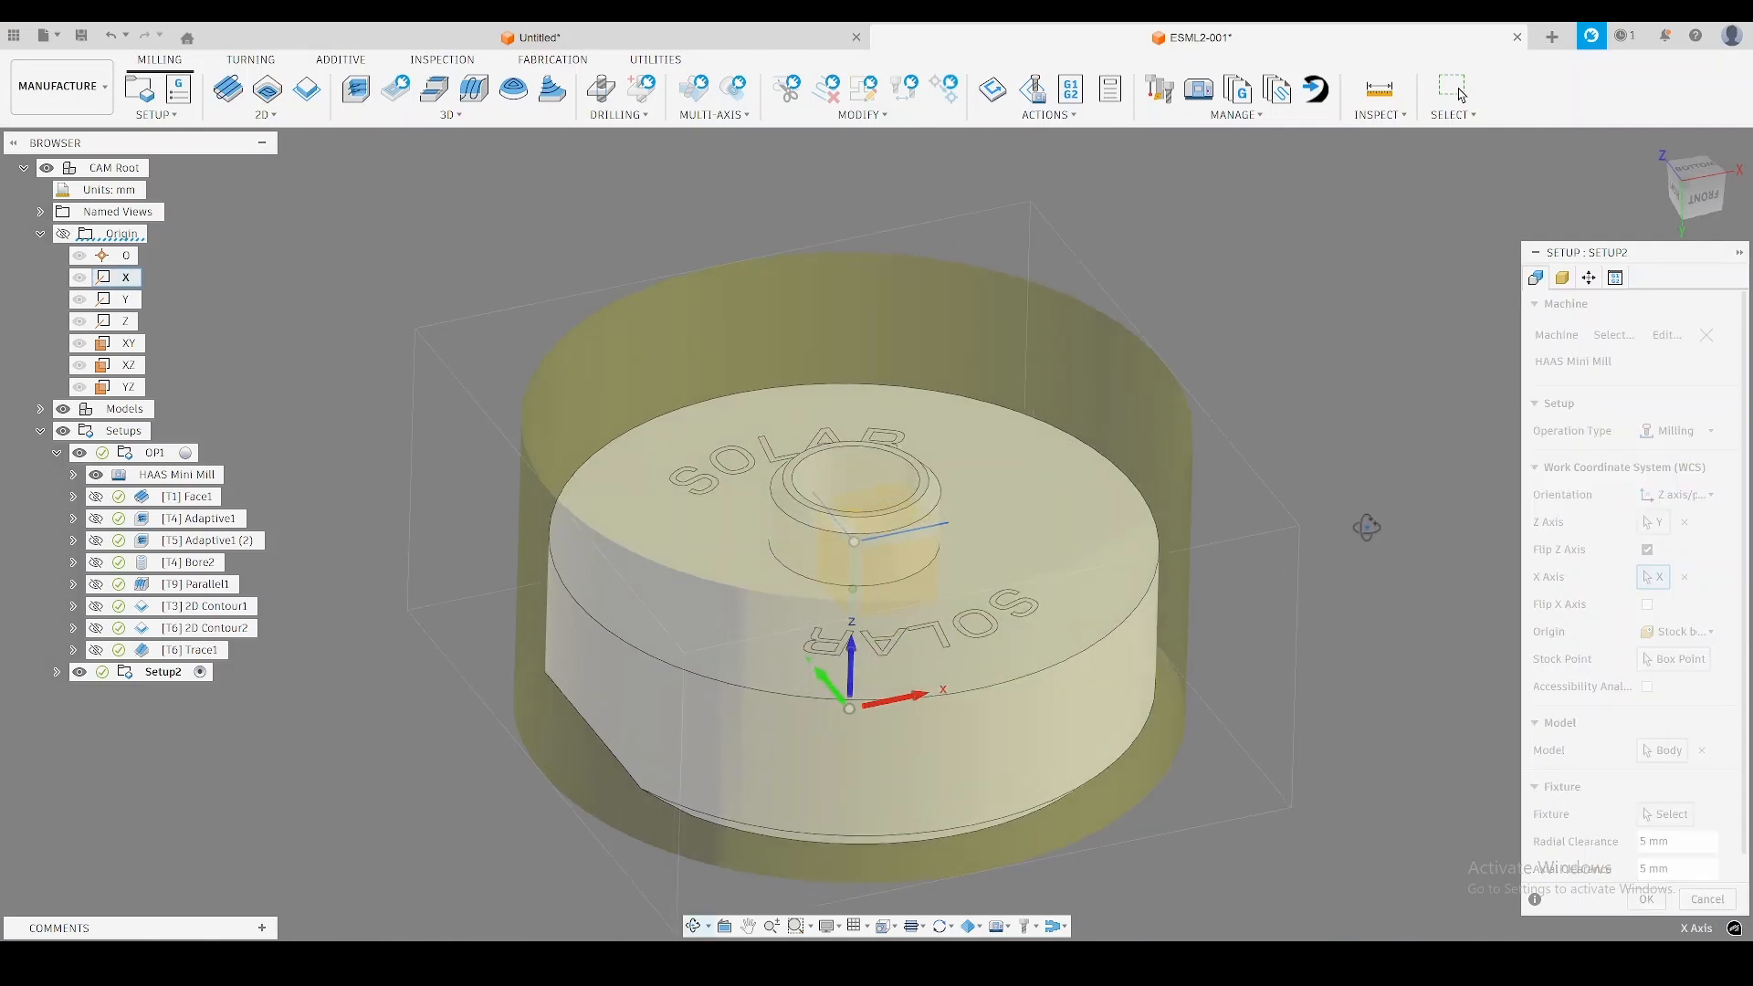
Place the second setup's origin on the model box point at the top centre of the boss.
click(1678, 632)
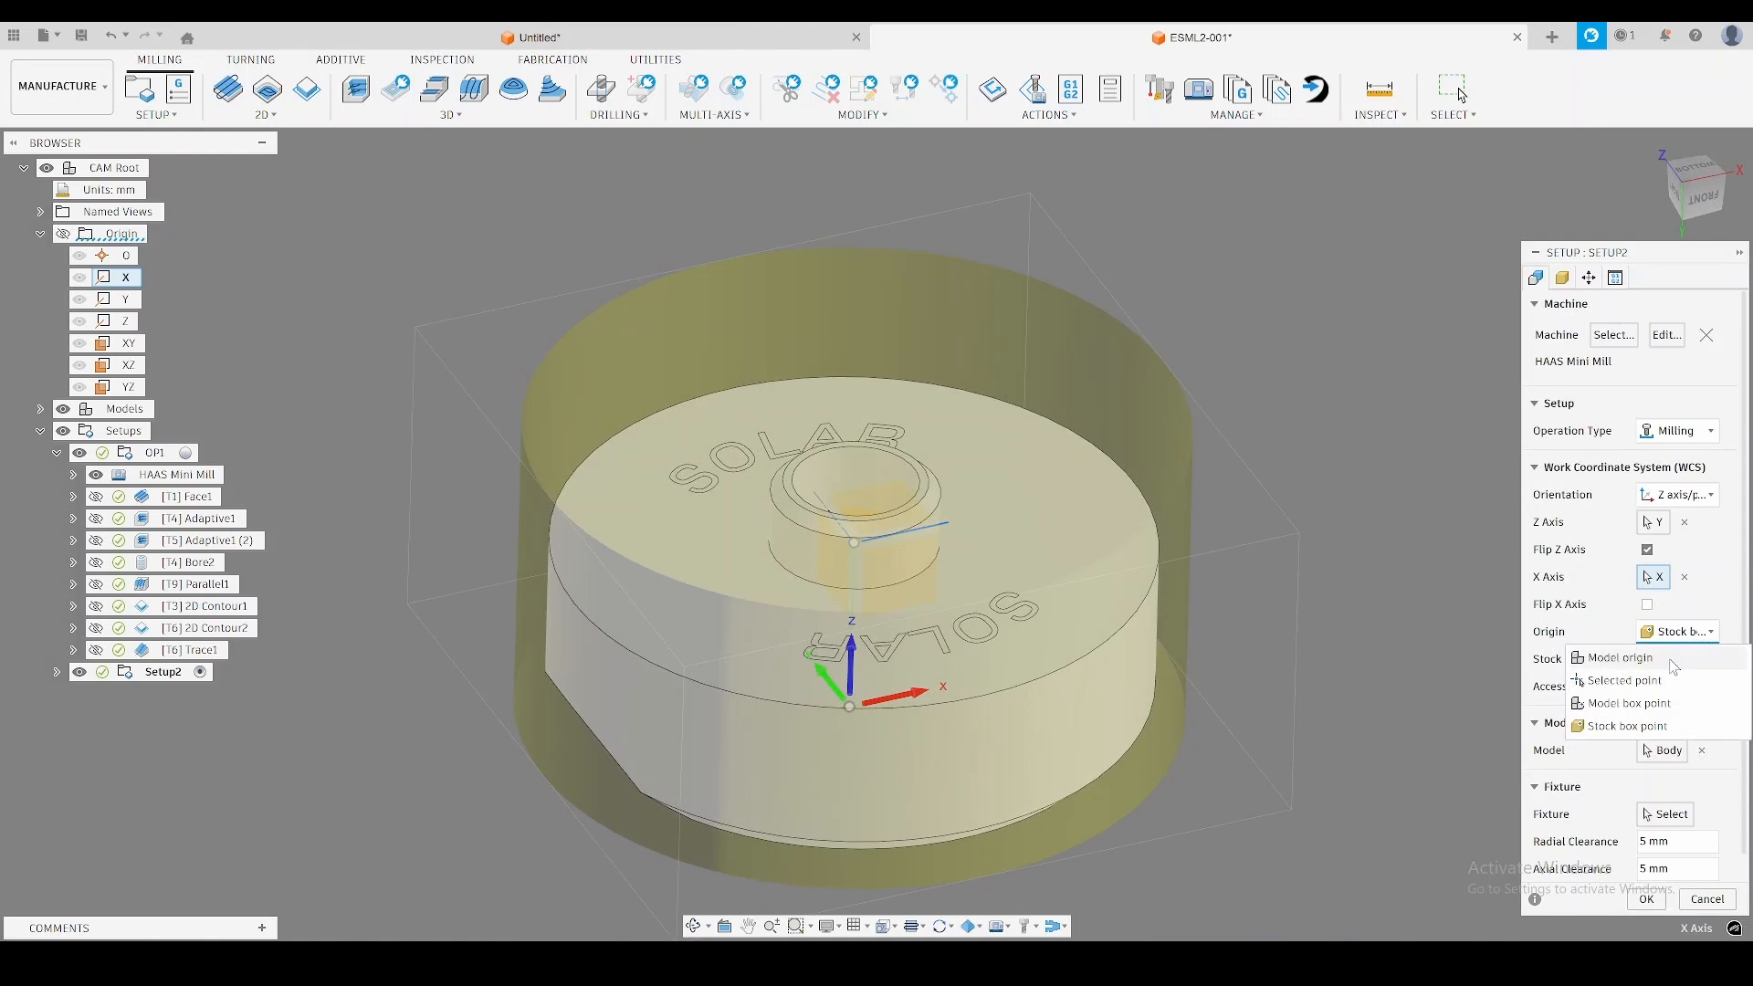
click(1647, 713)
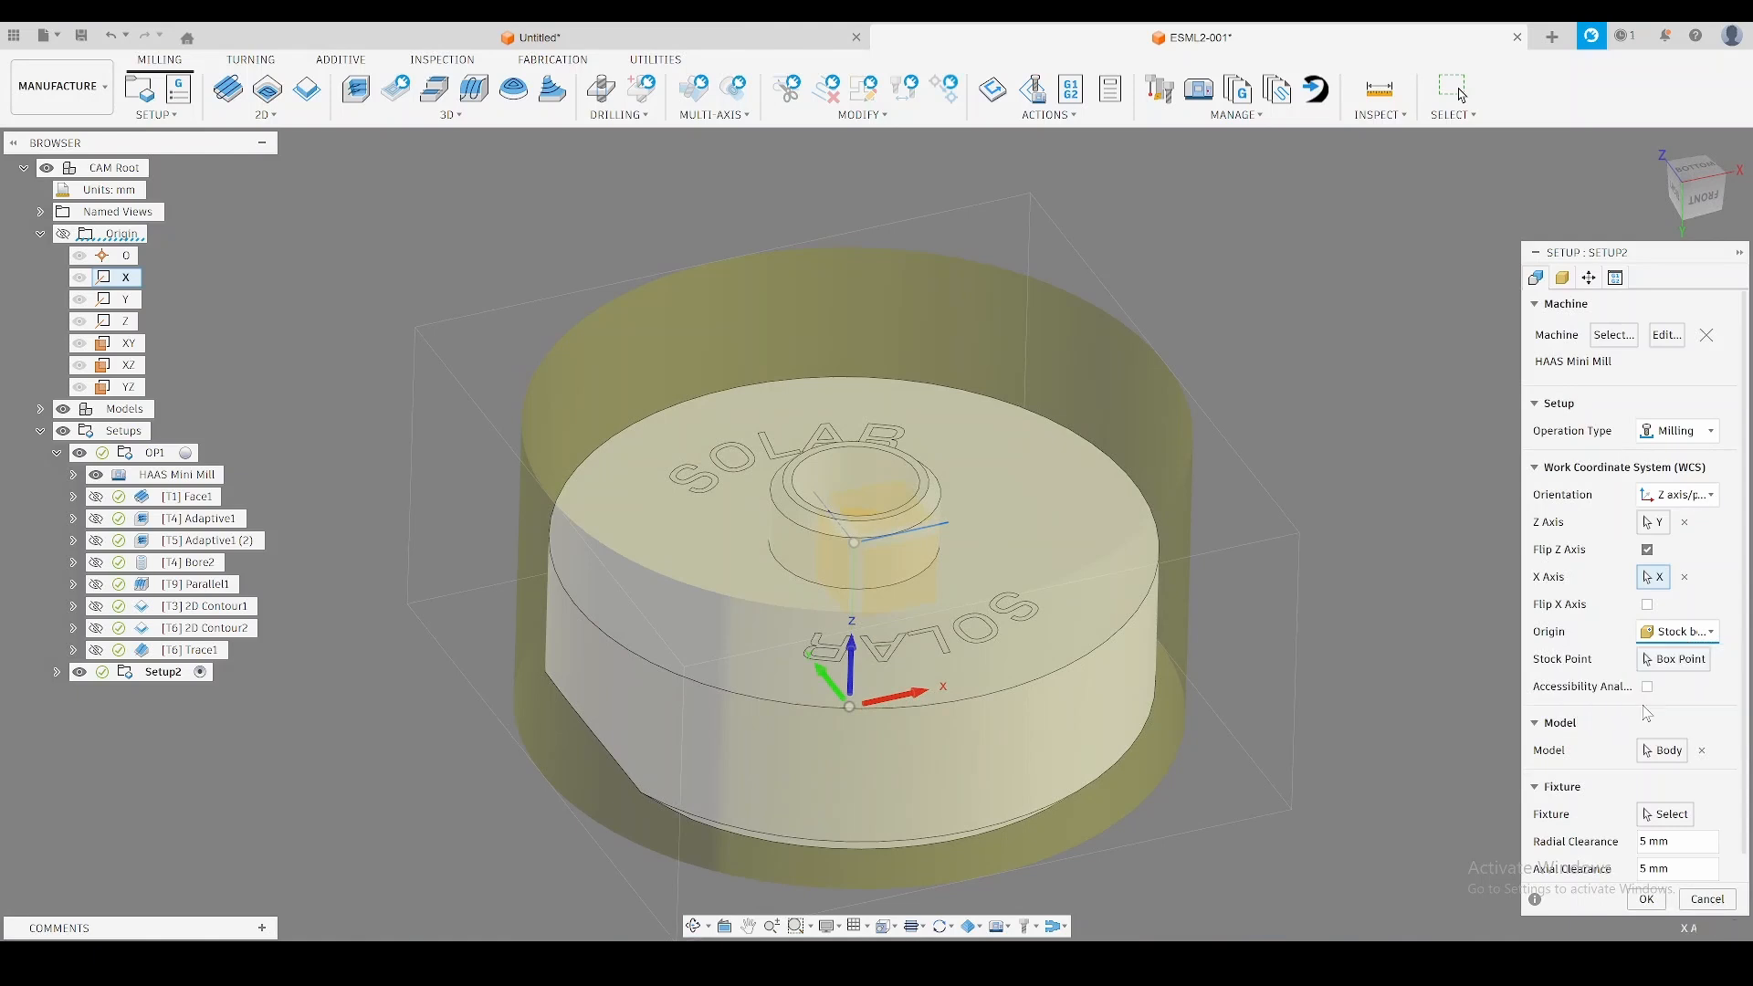
shift+middle_drag(1056, 503, 1050, 526)
click(856, 495)
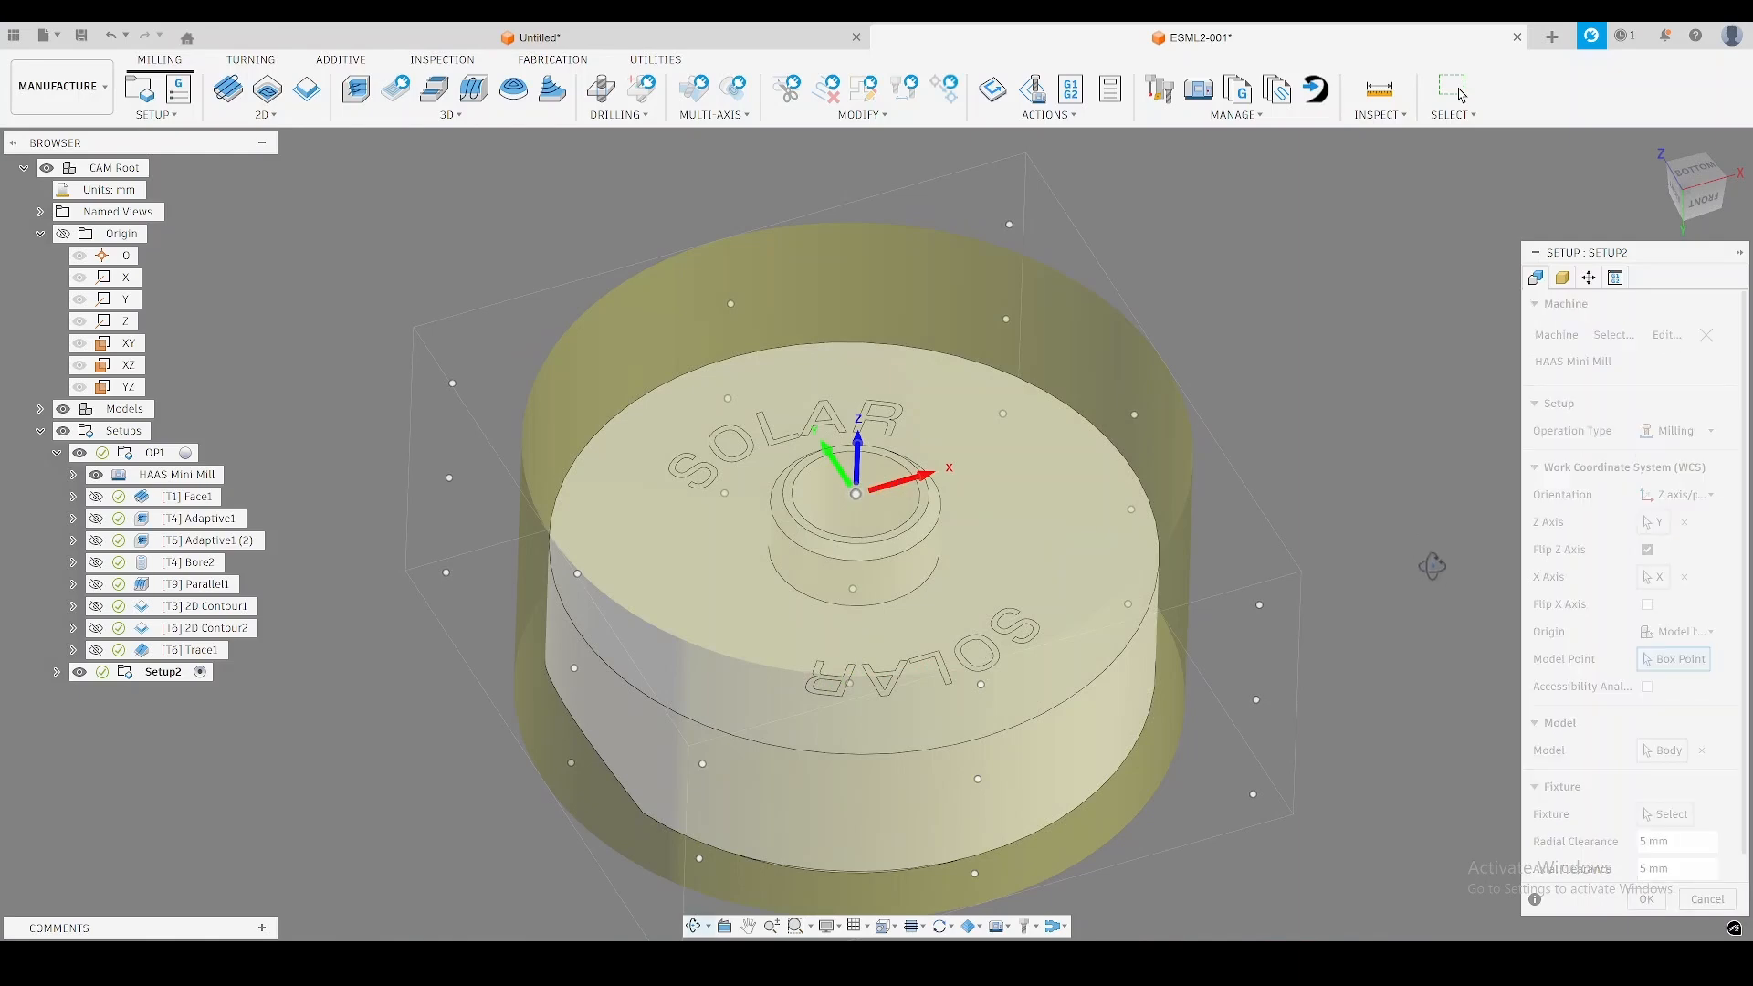
shift+middle_drag(1415, 537, 1364, 623)
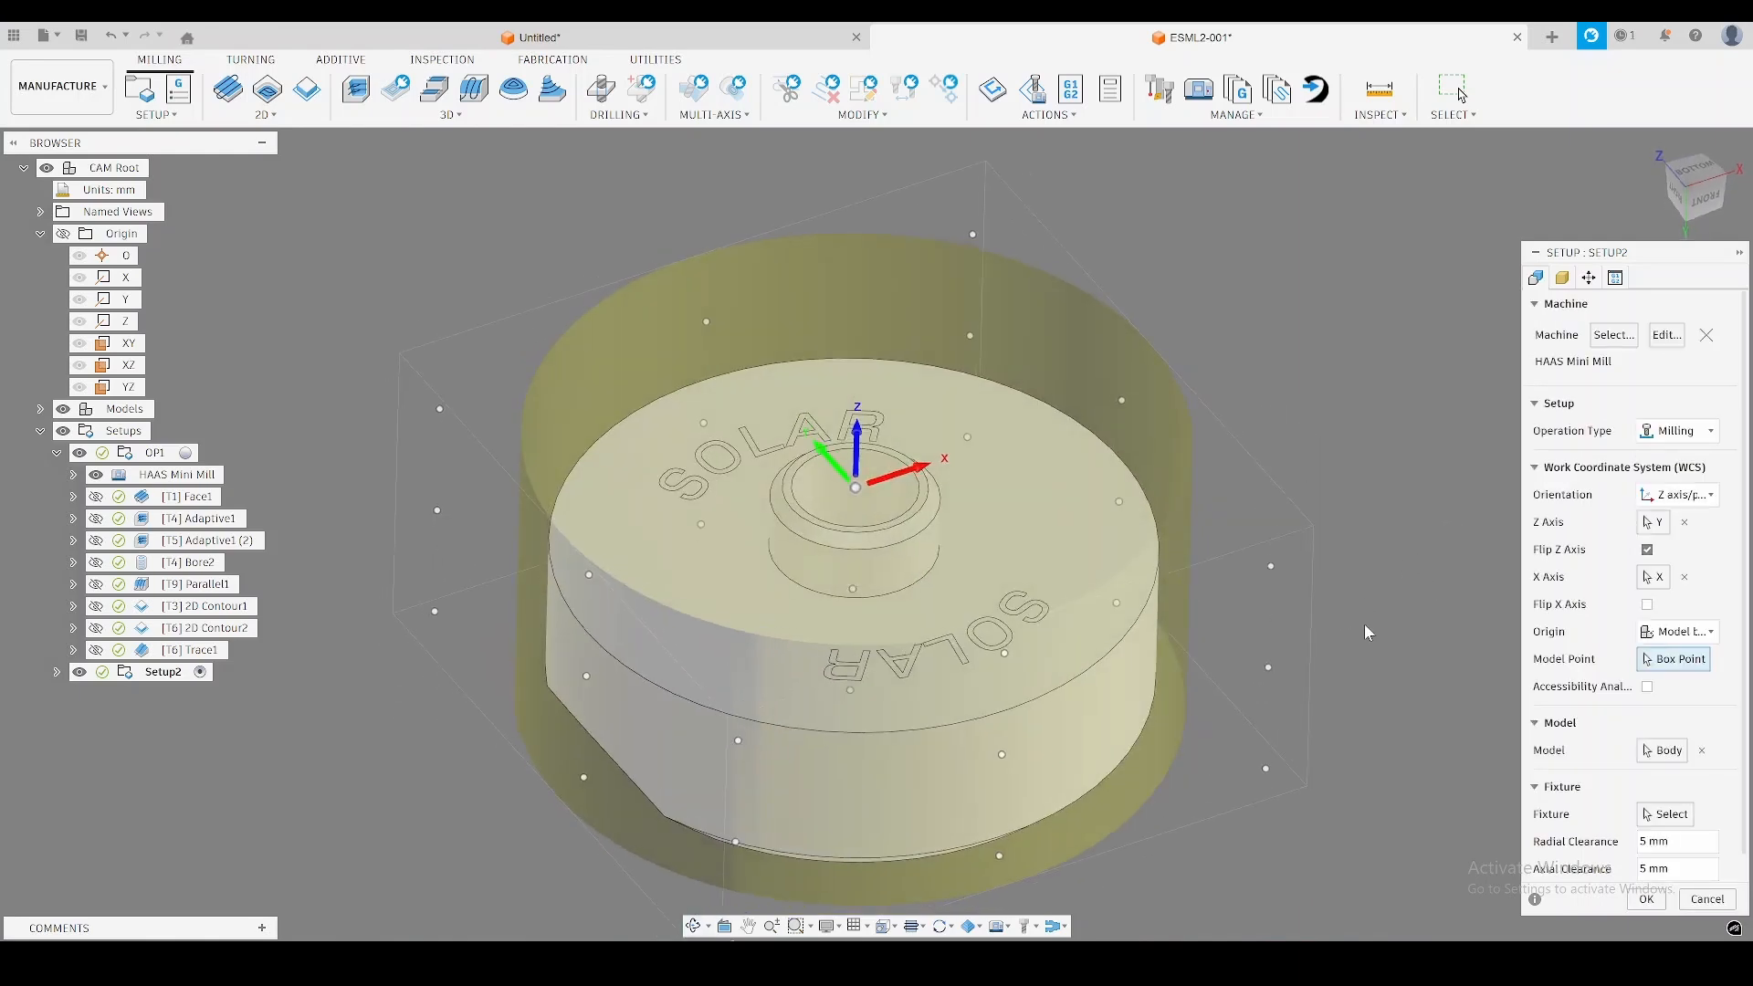
Set the second setup's program name to 1020 and its comment to "OP2 - ESML2-001", and finish the setup.
click(1615, 278)
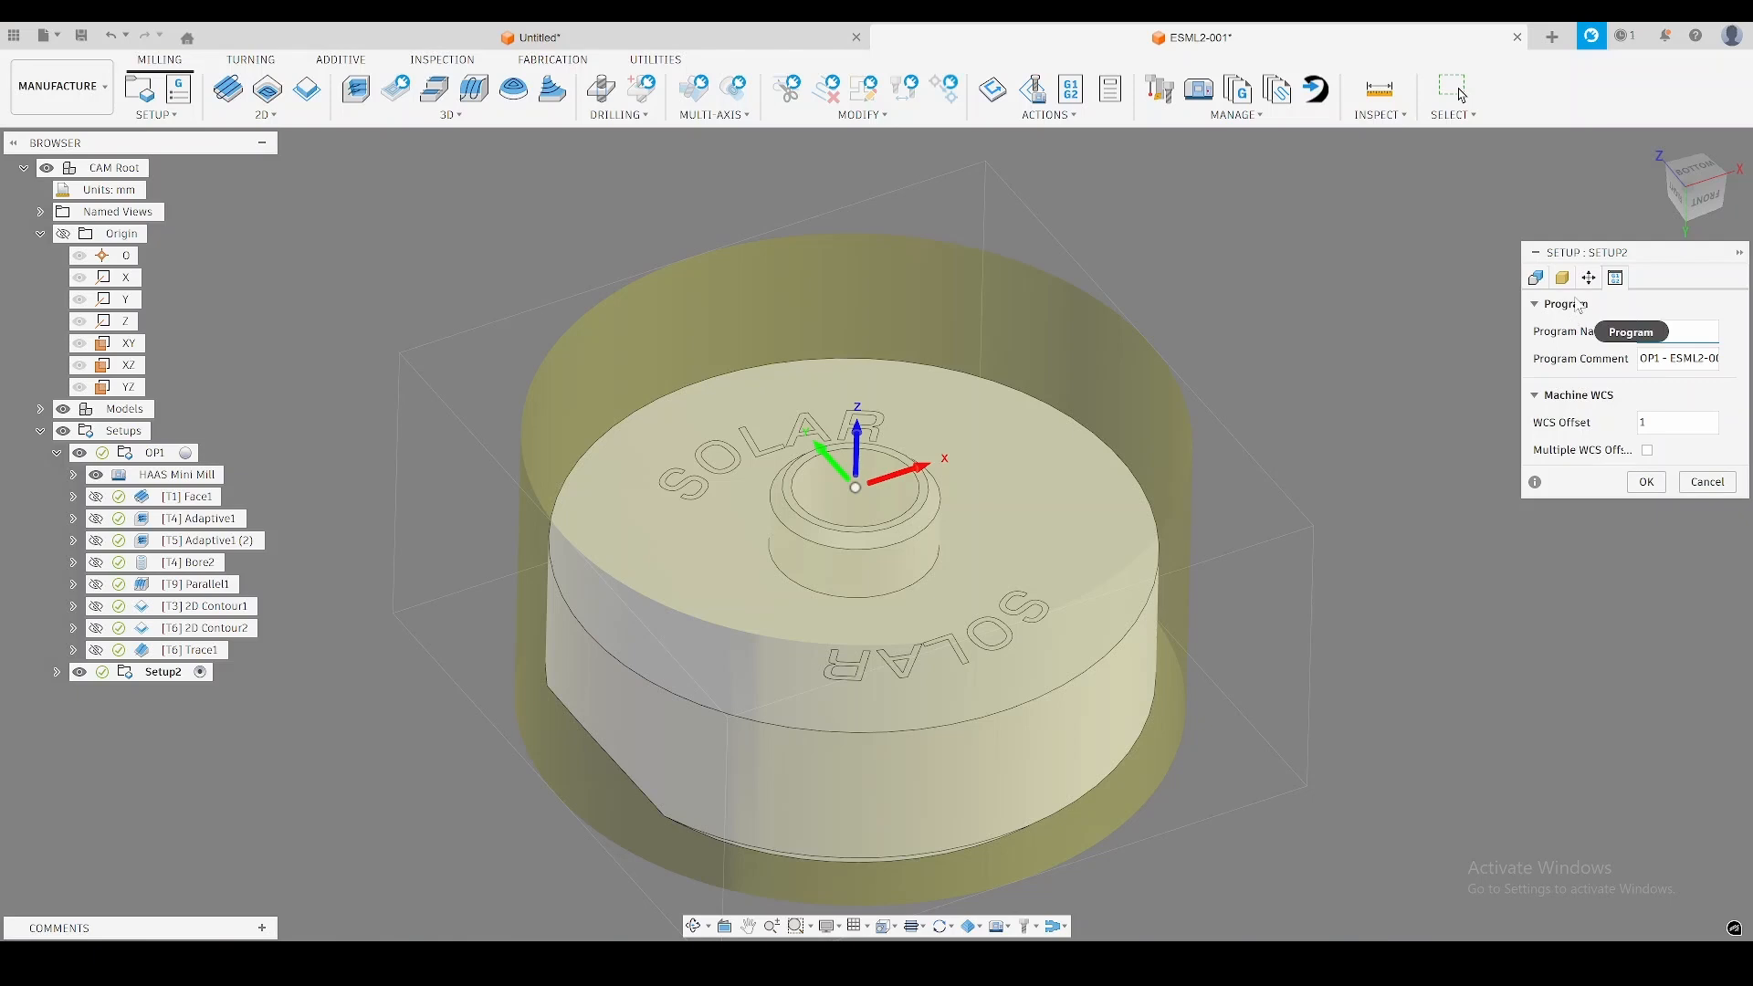
key(Tab)
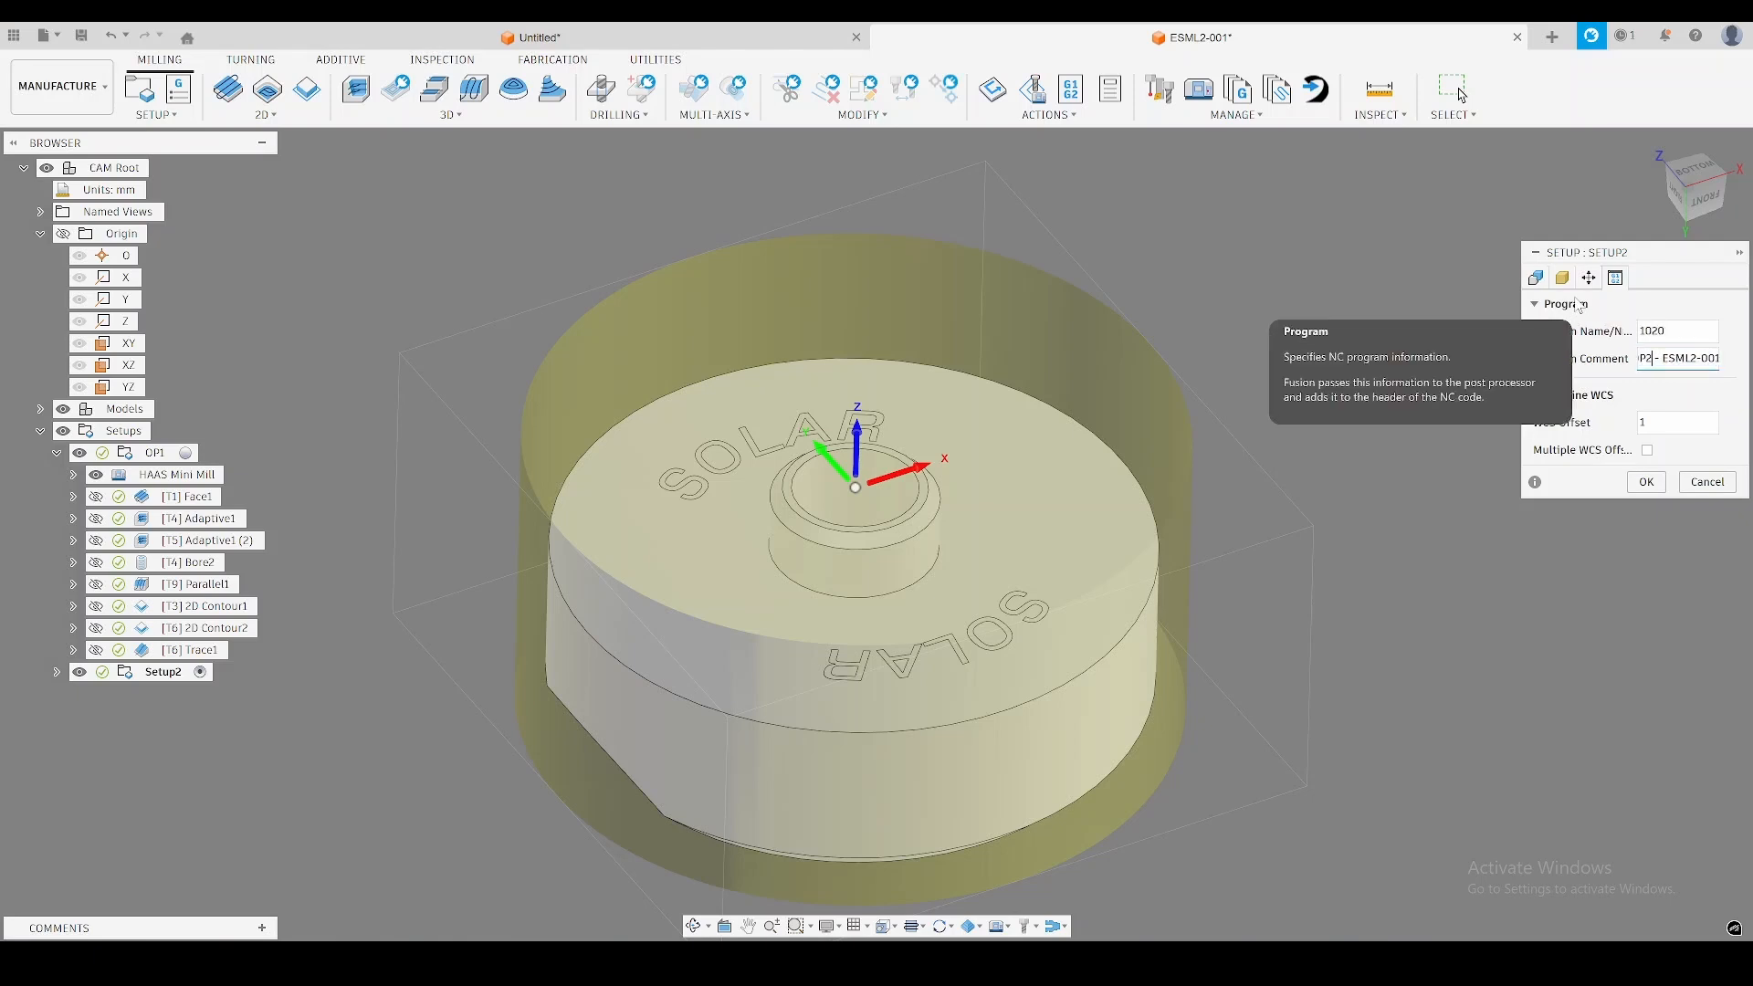
click(1645, 482)
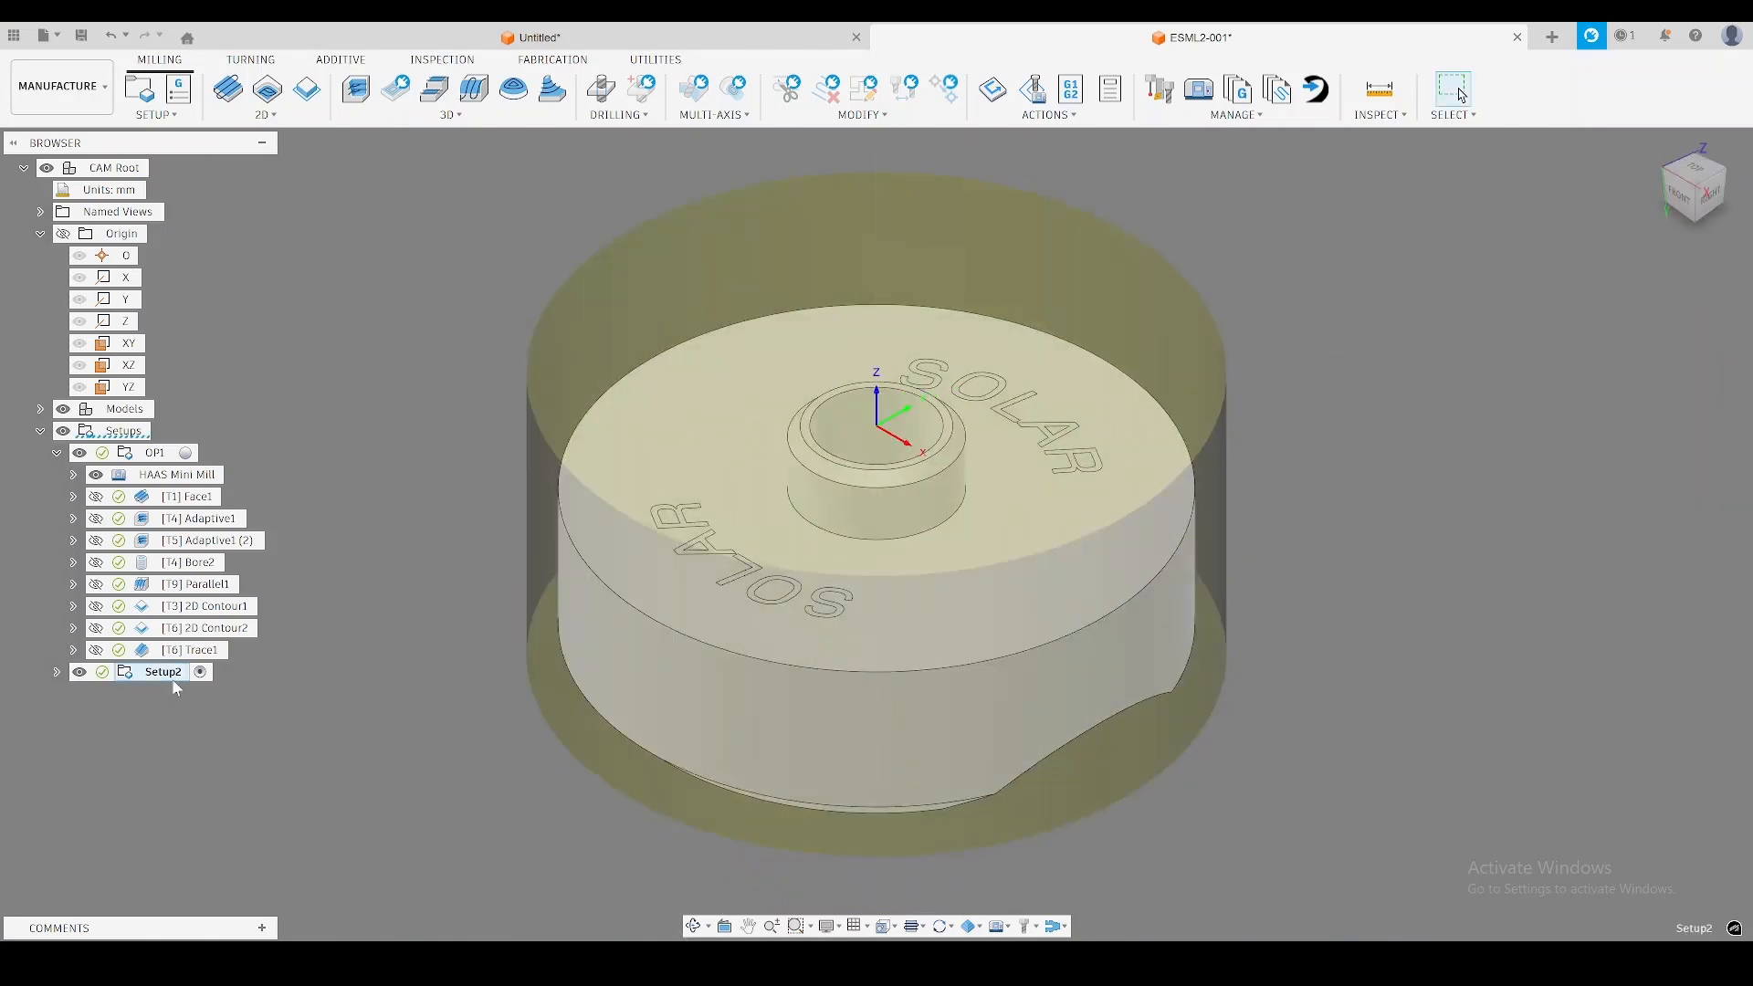
Edit the second setup so its stock comes from the preceding setup with continued rest machining.
right_click(172, 678)
click(53, 736)
right_click(159, 676)
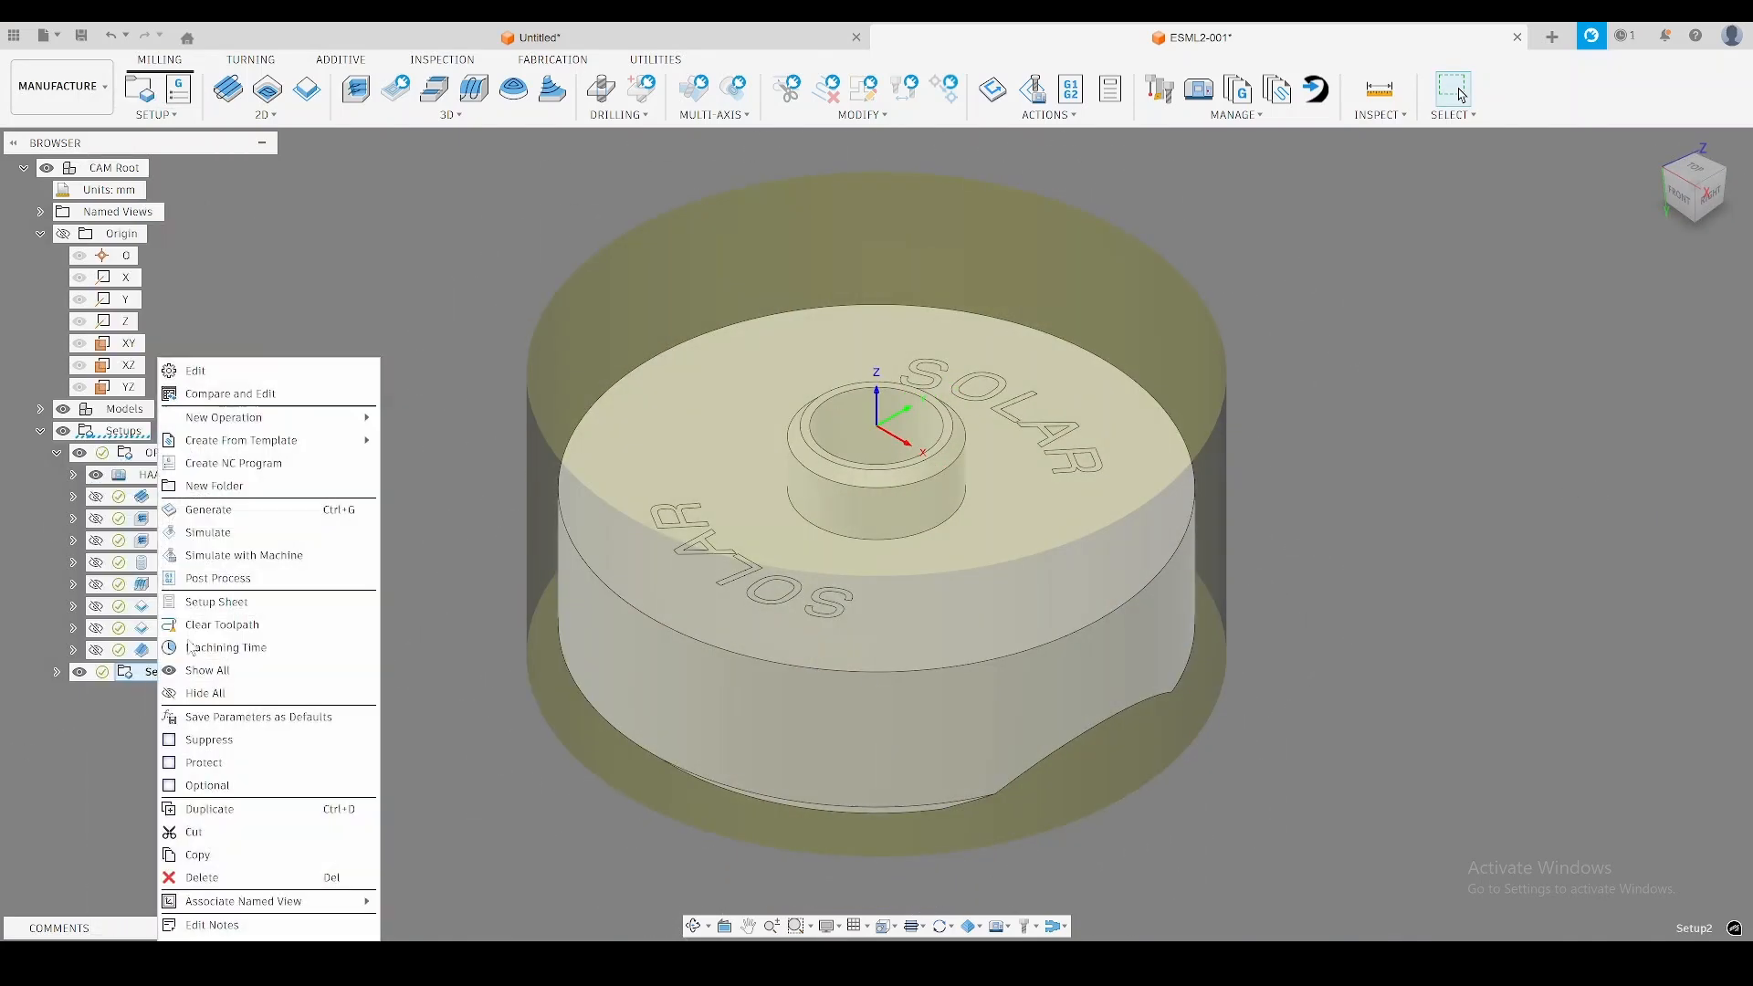
click(212, 376)
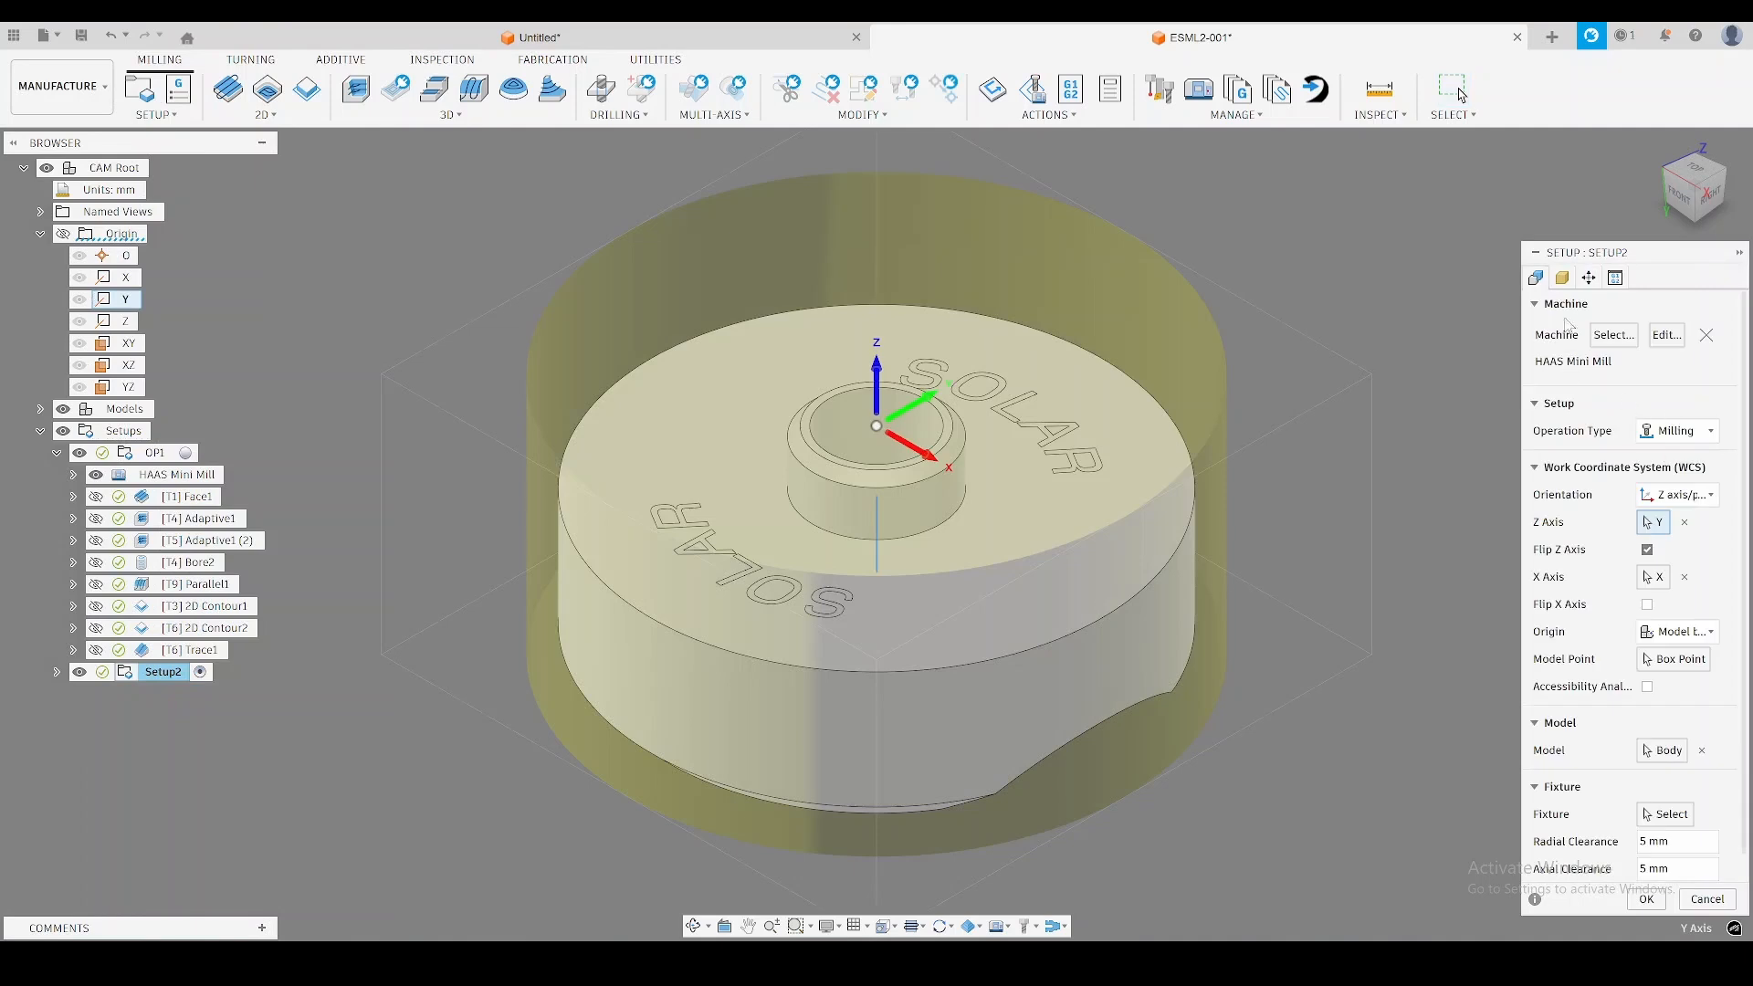
click(1562, 278)
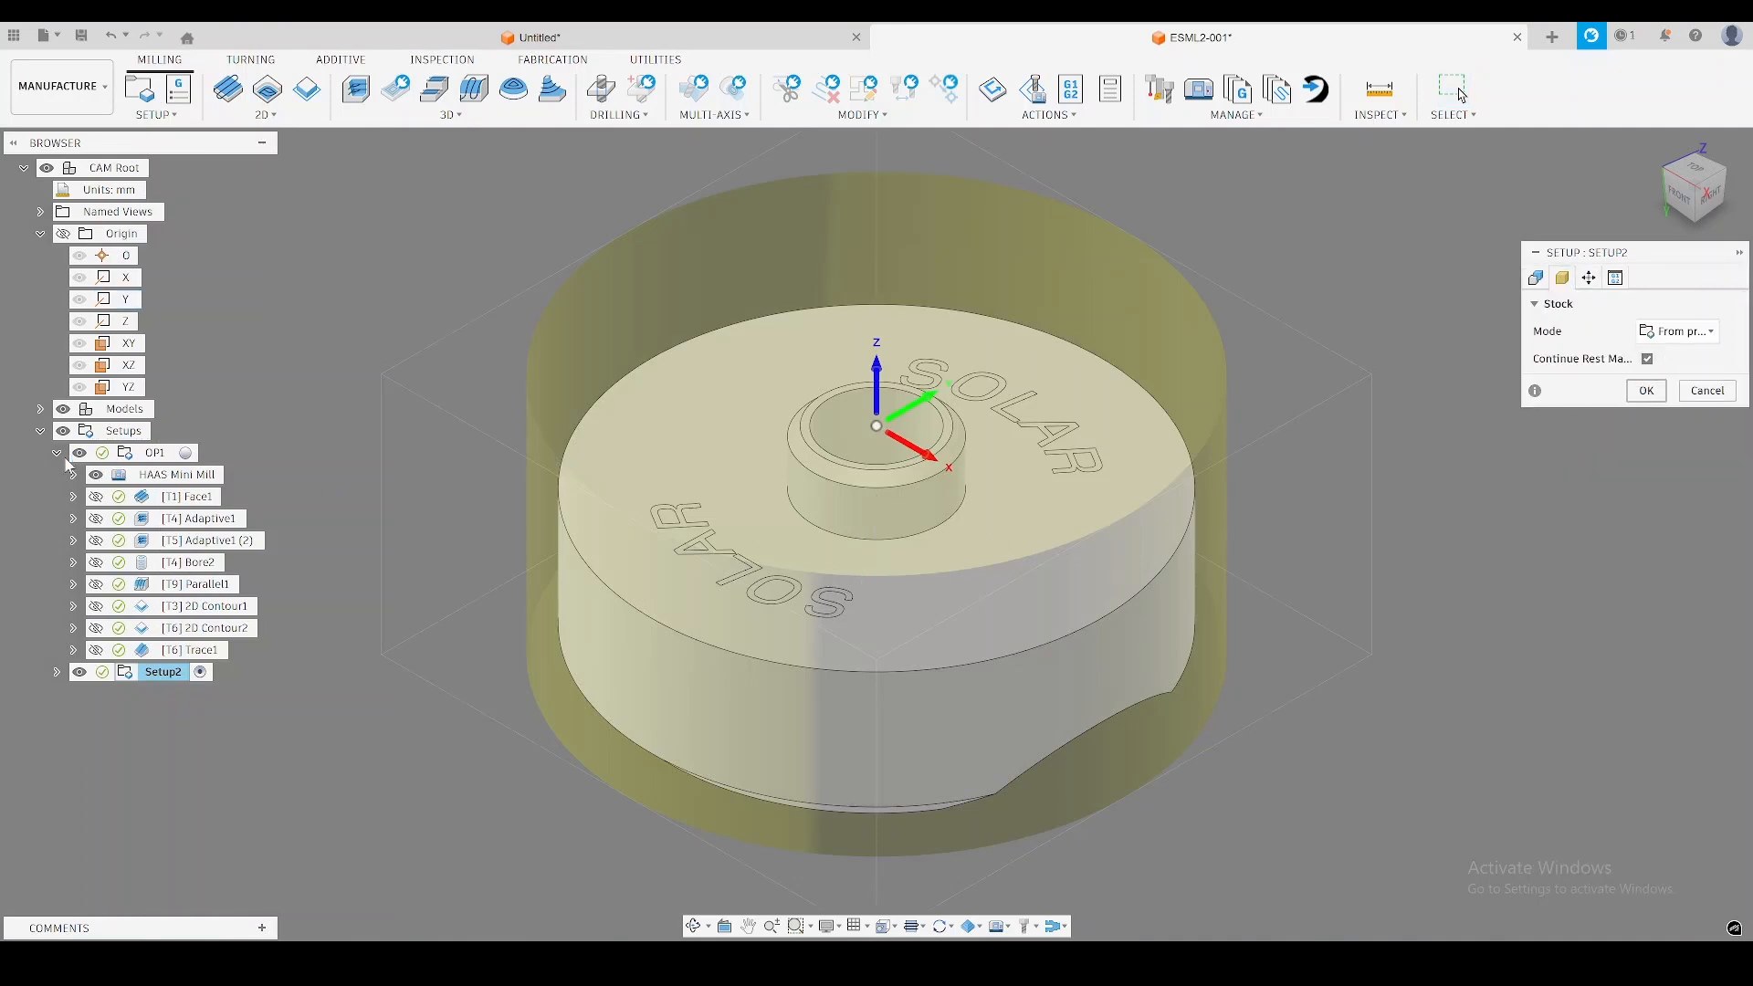
key(Return)
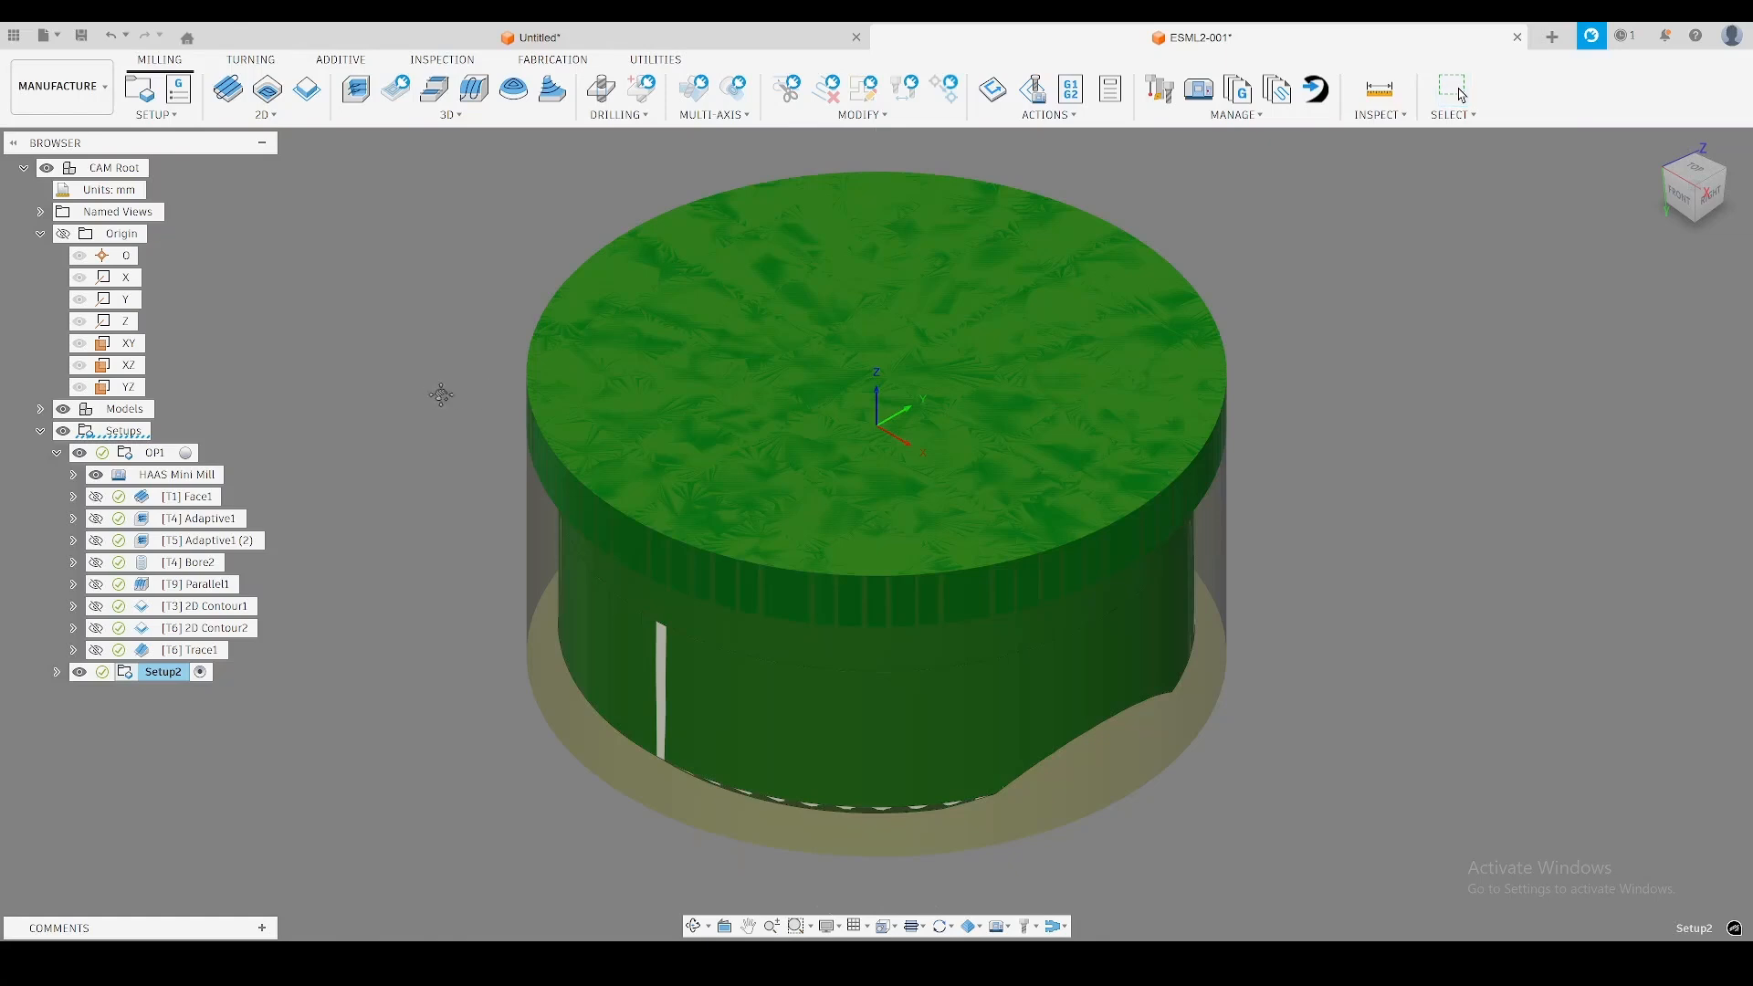
middle_drag(441, 395, 474, 417)
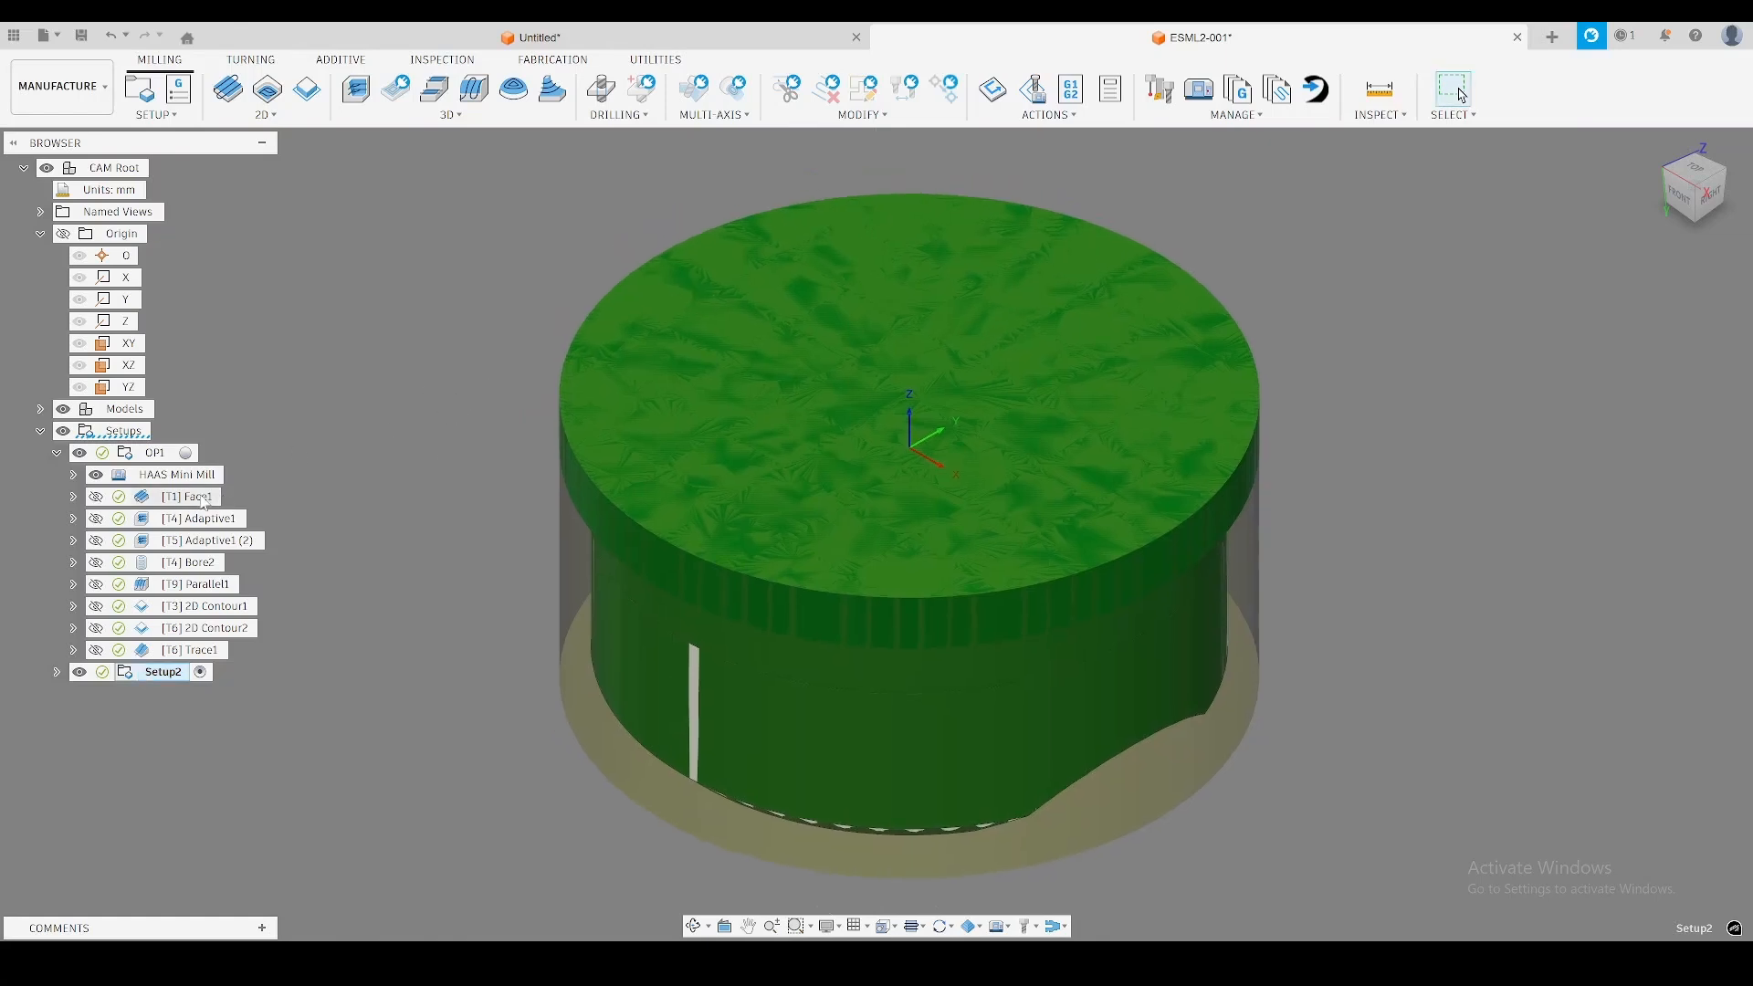
Copy the Face1 and Adaptive1 operations from OP1 into the second setup.
click(187, 497)
shift+click(198, 518)
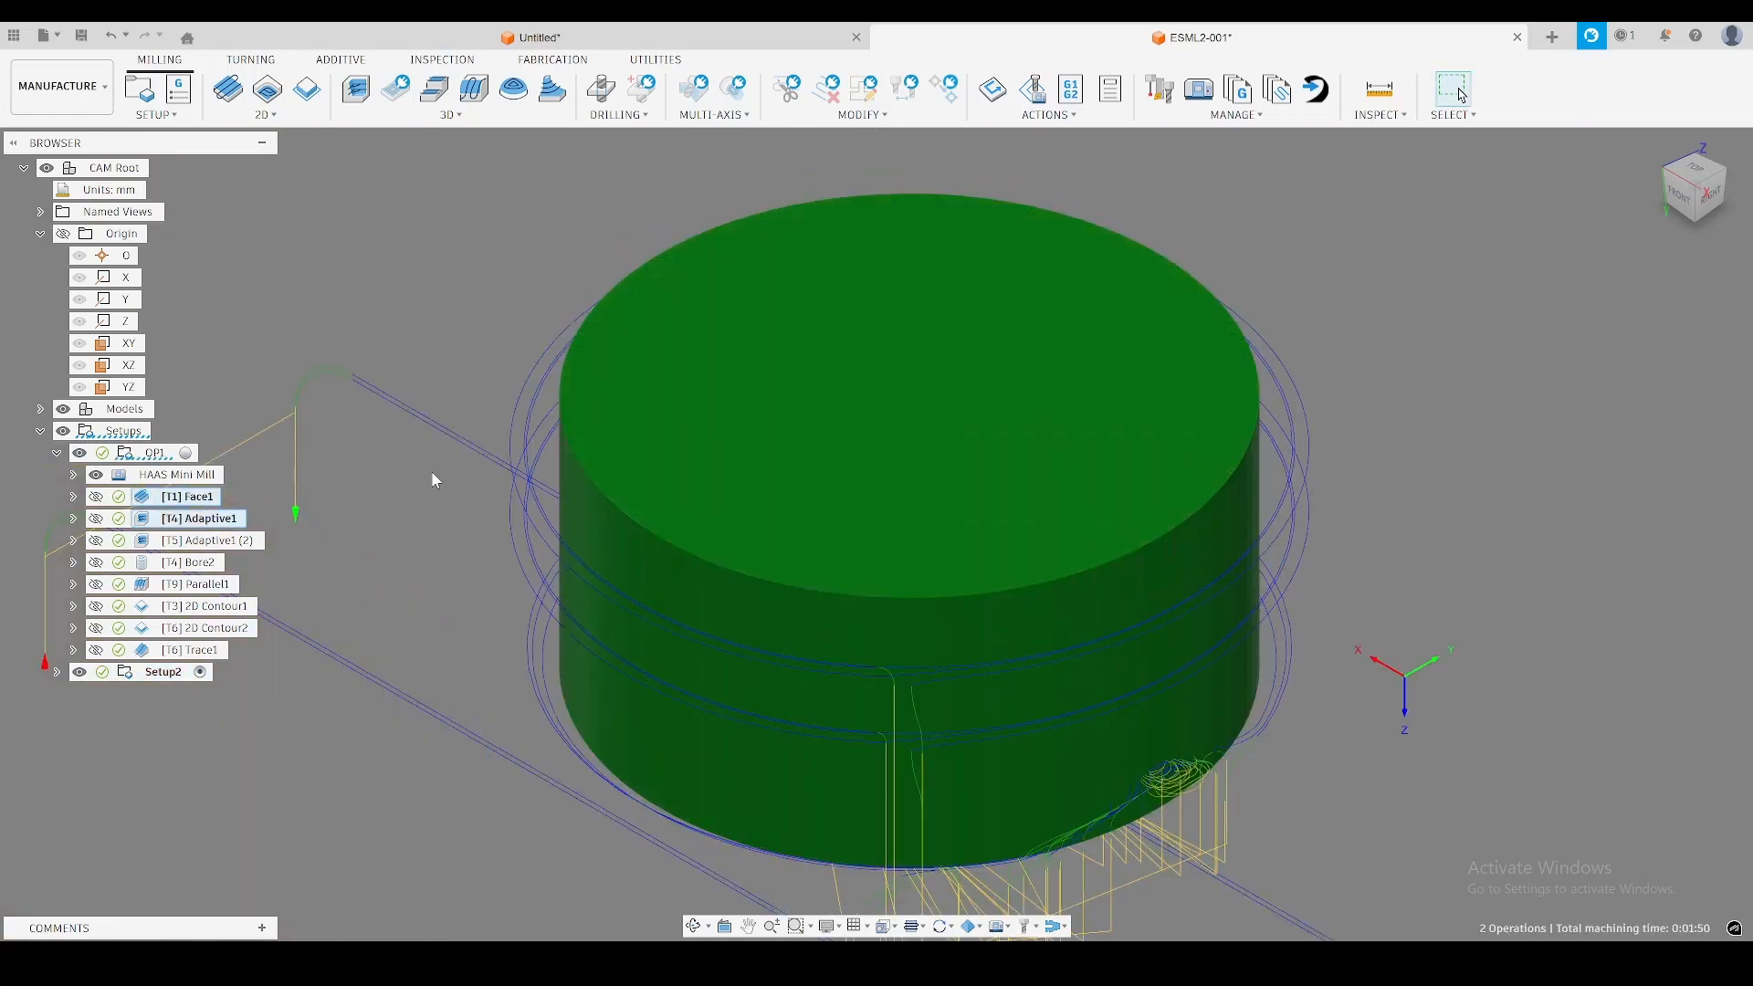
click(163, 672)
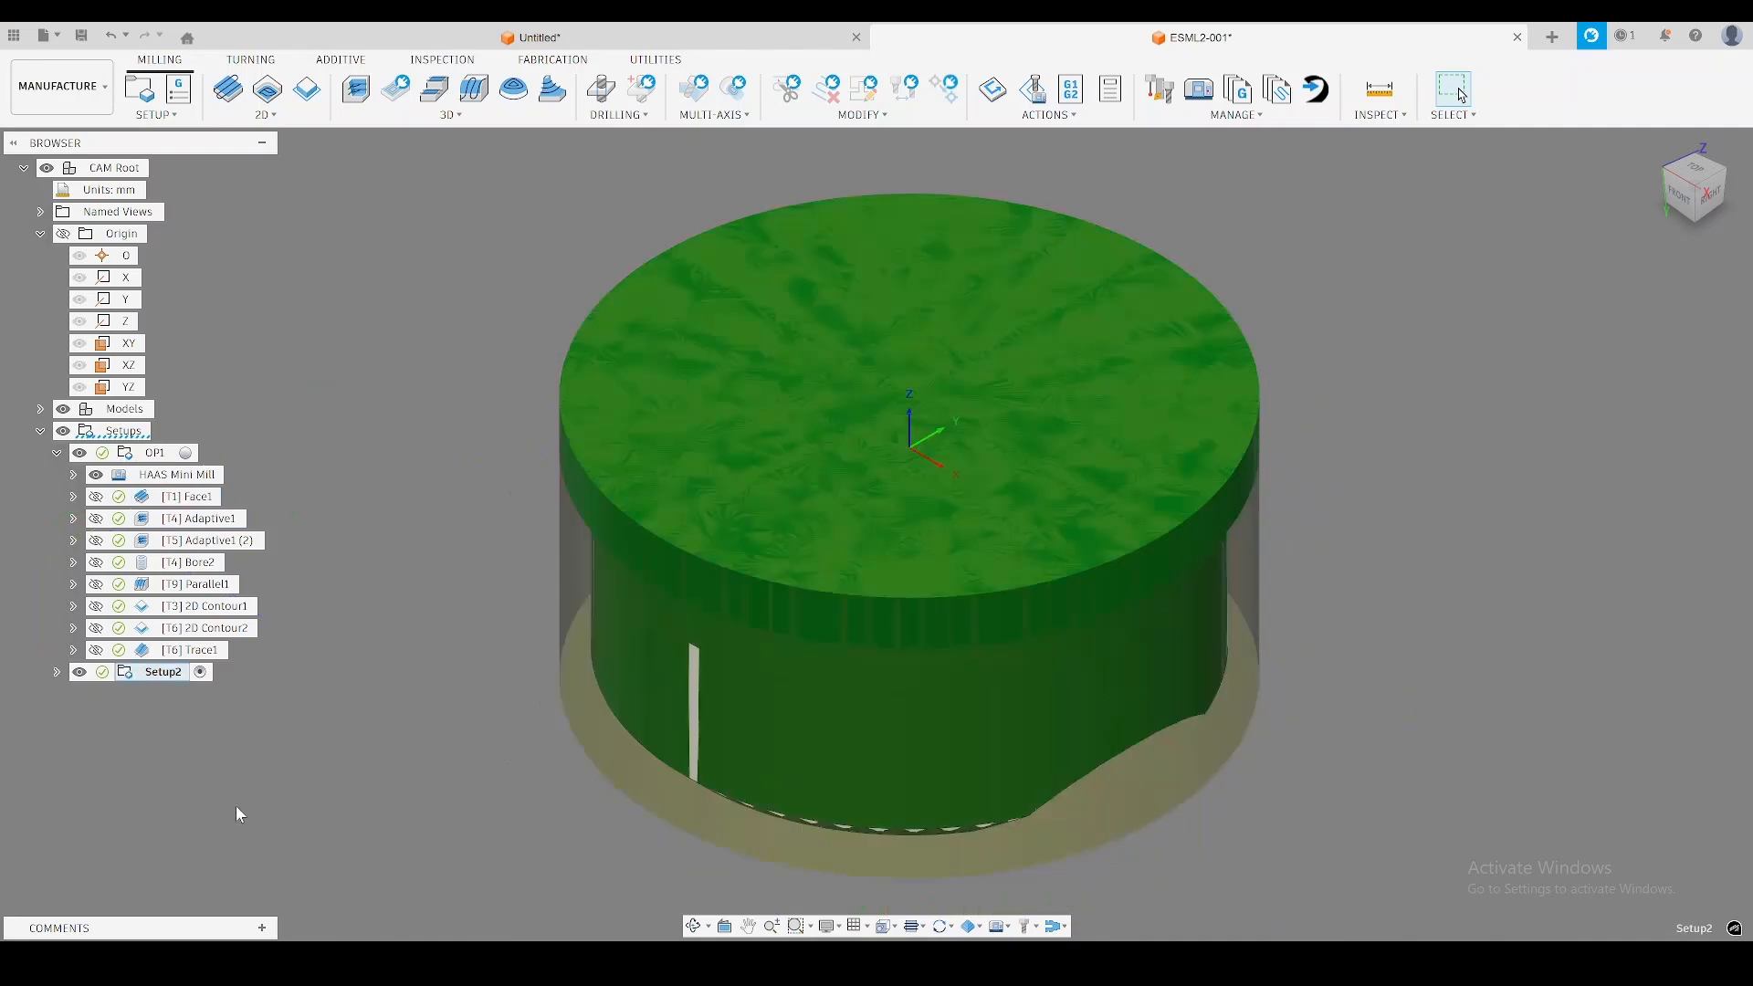
click(236, 807)
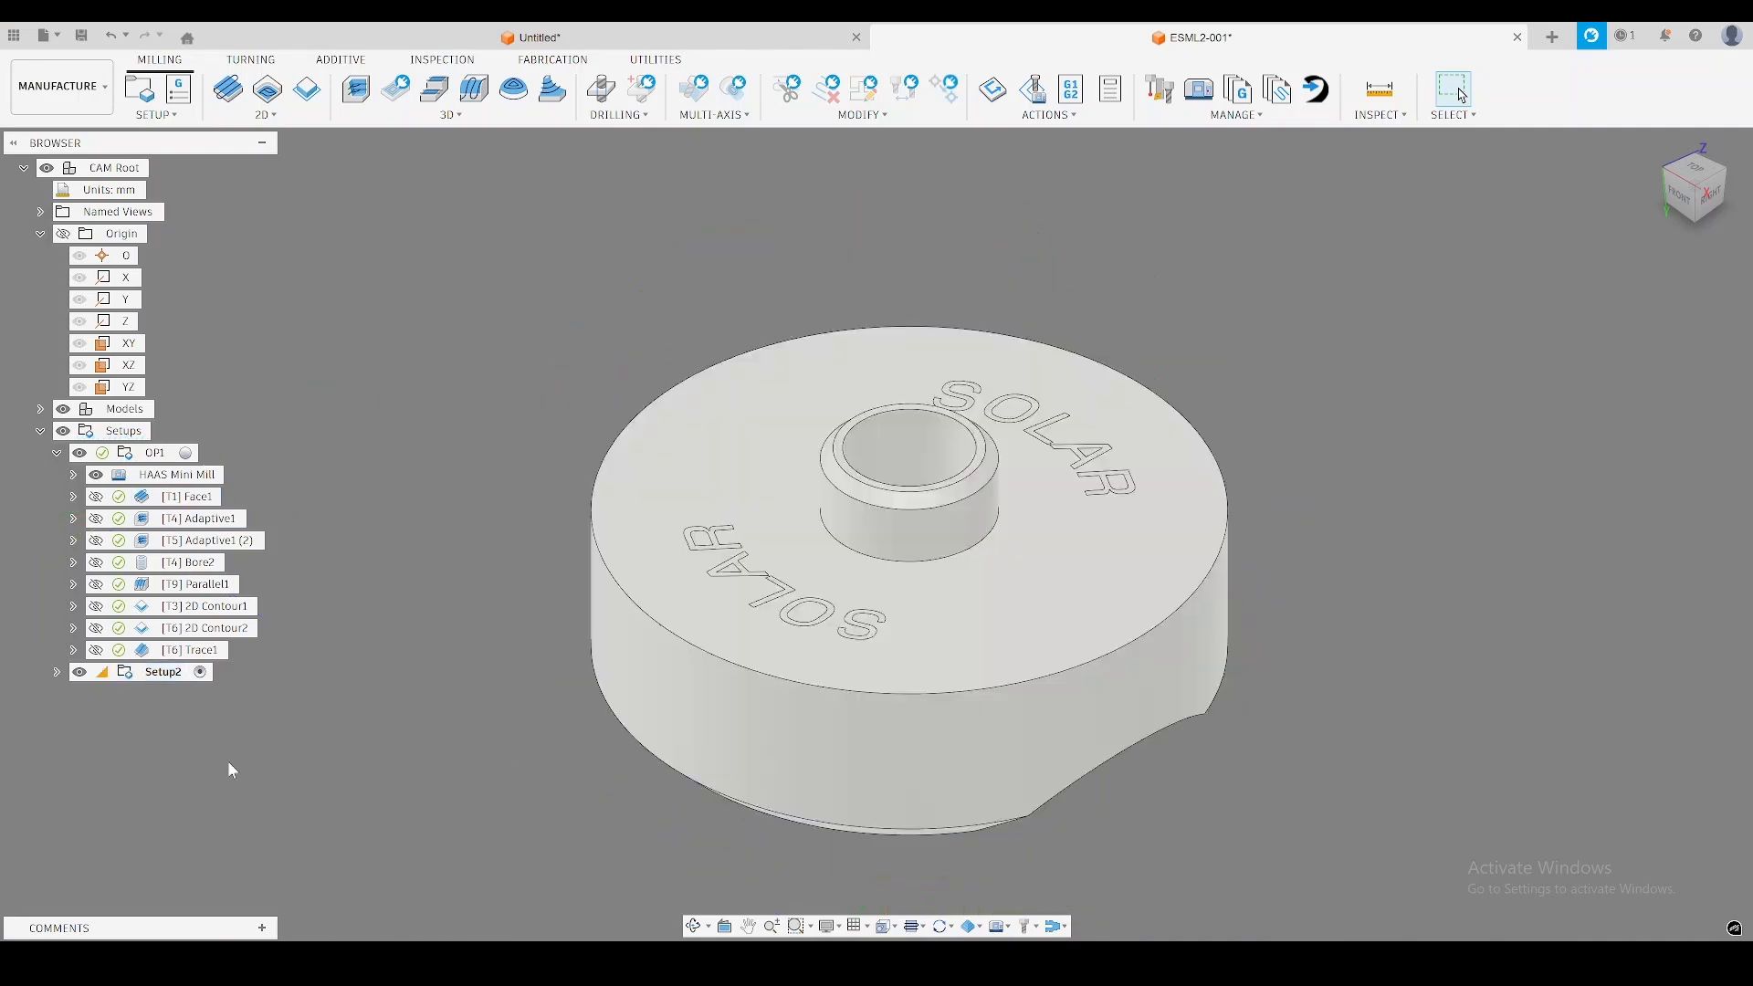
Expand the second setup and rename it to OP2.
click(57, 672)
click(163, 673)
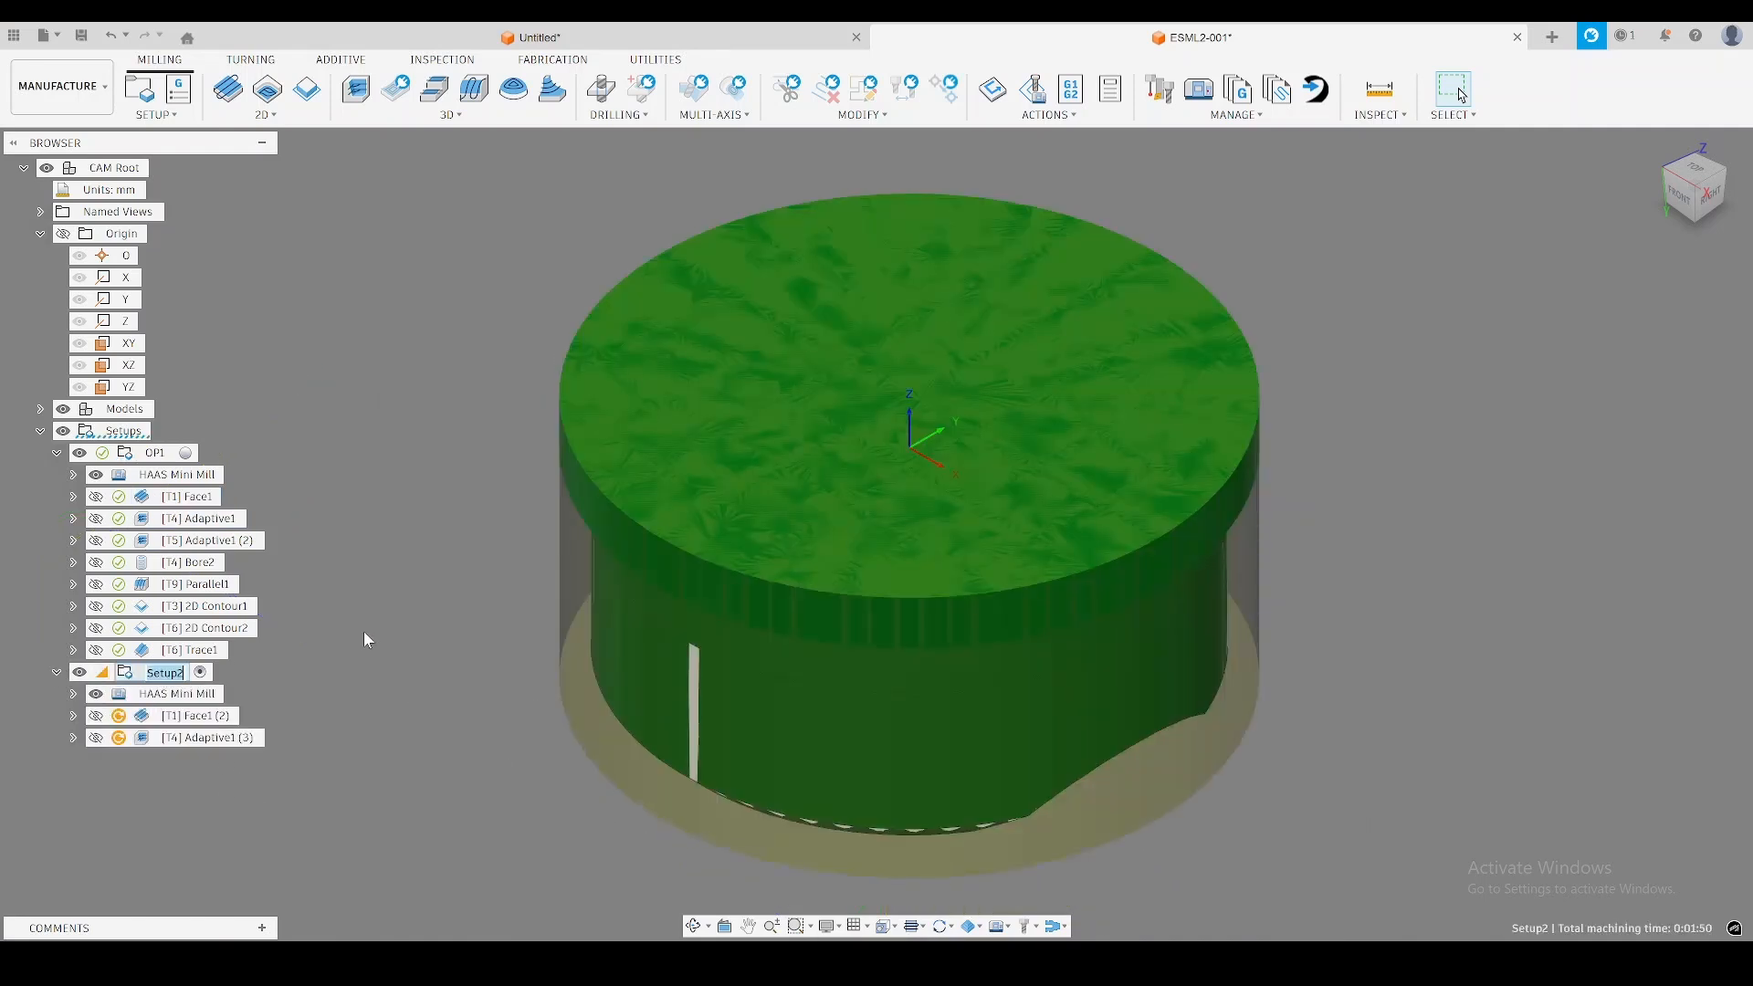
text(OP2)
key(Return)
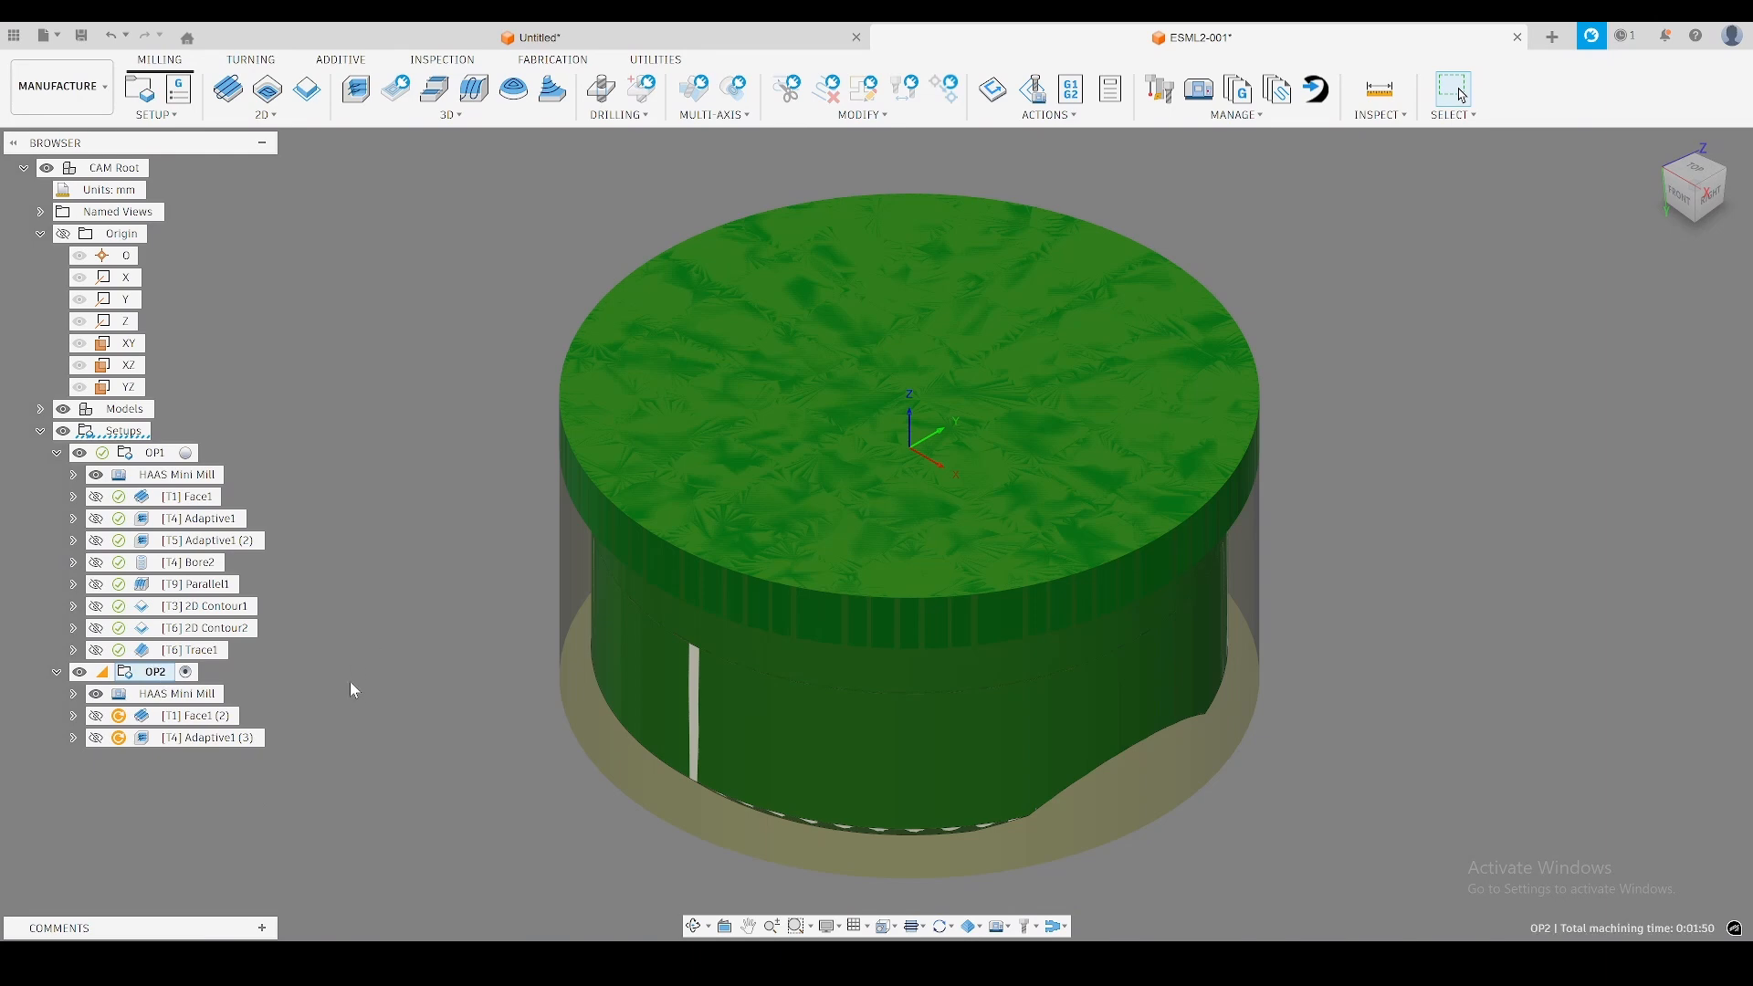
Add a Flat operation to OP2 with the #4 Ø10mm flat tool and flood coolant.
shift+middle_drag(424, 672, 457, 673)
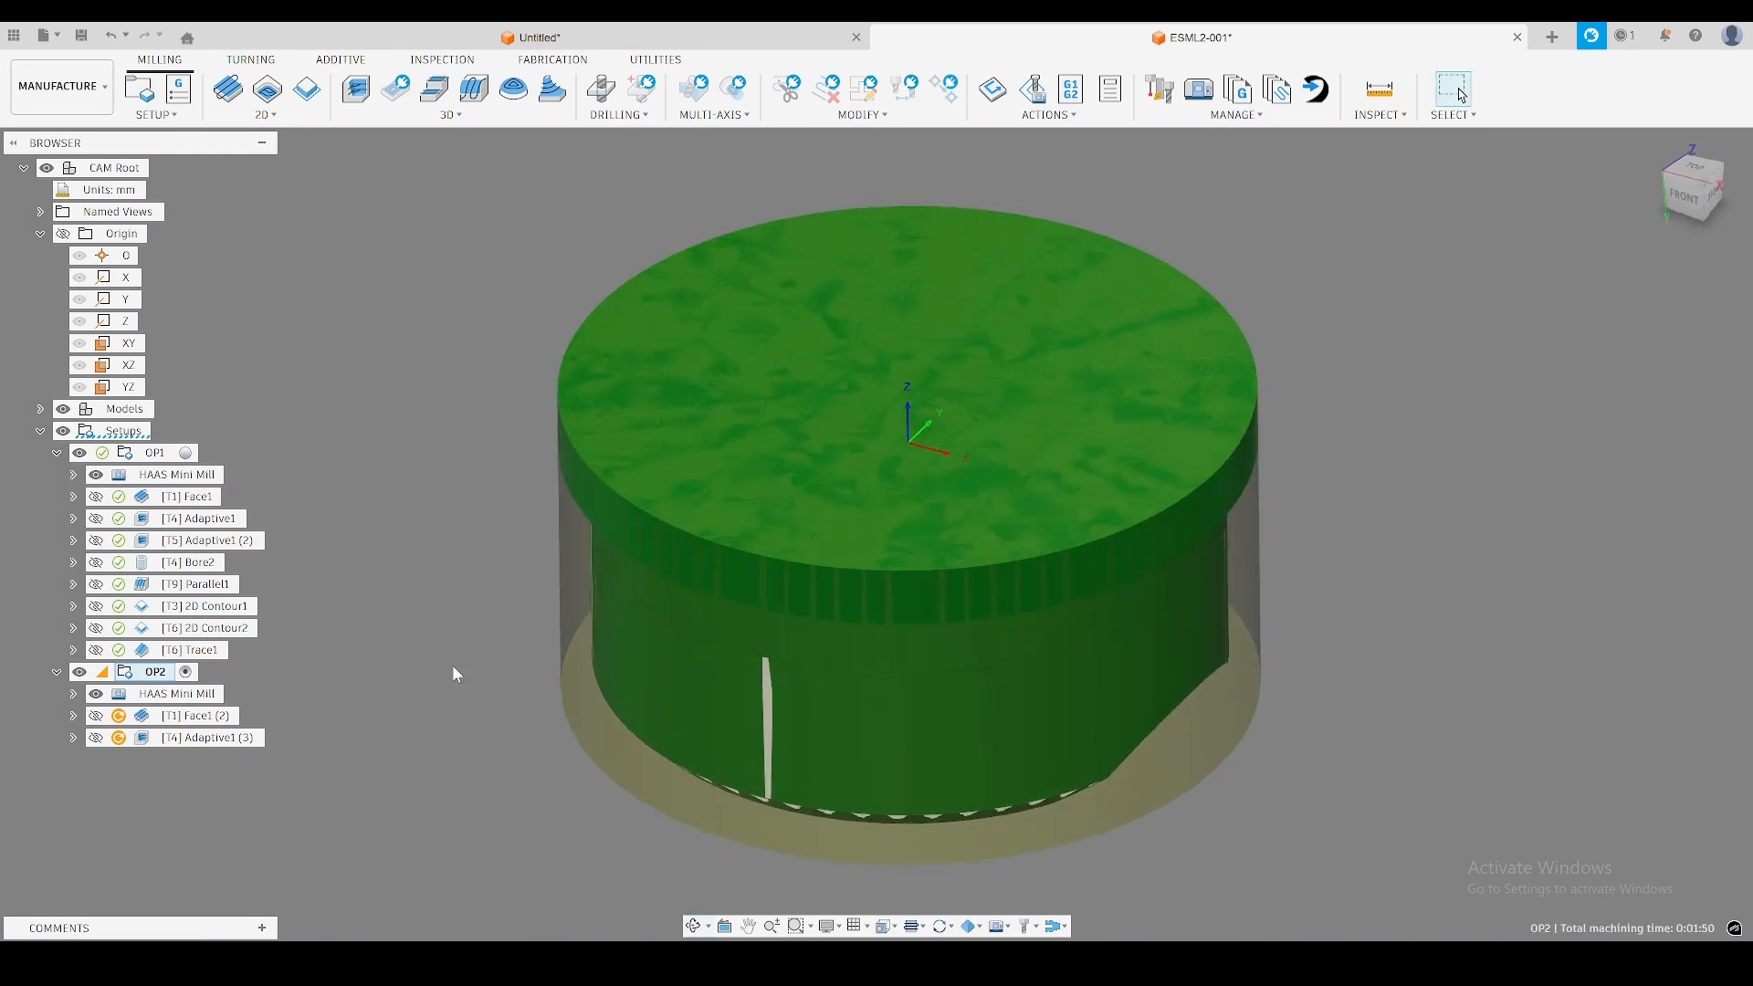
click(453, 673)
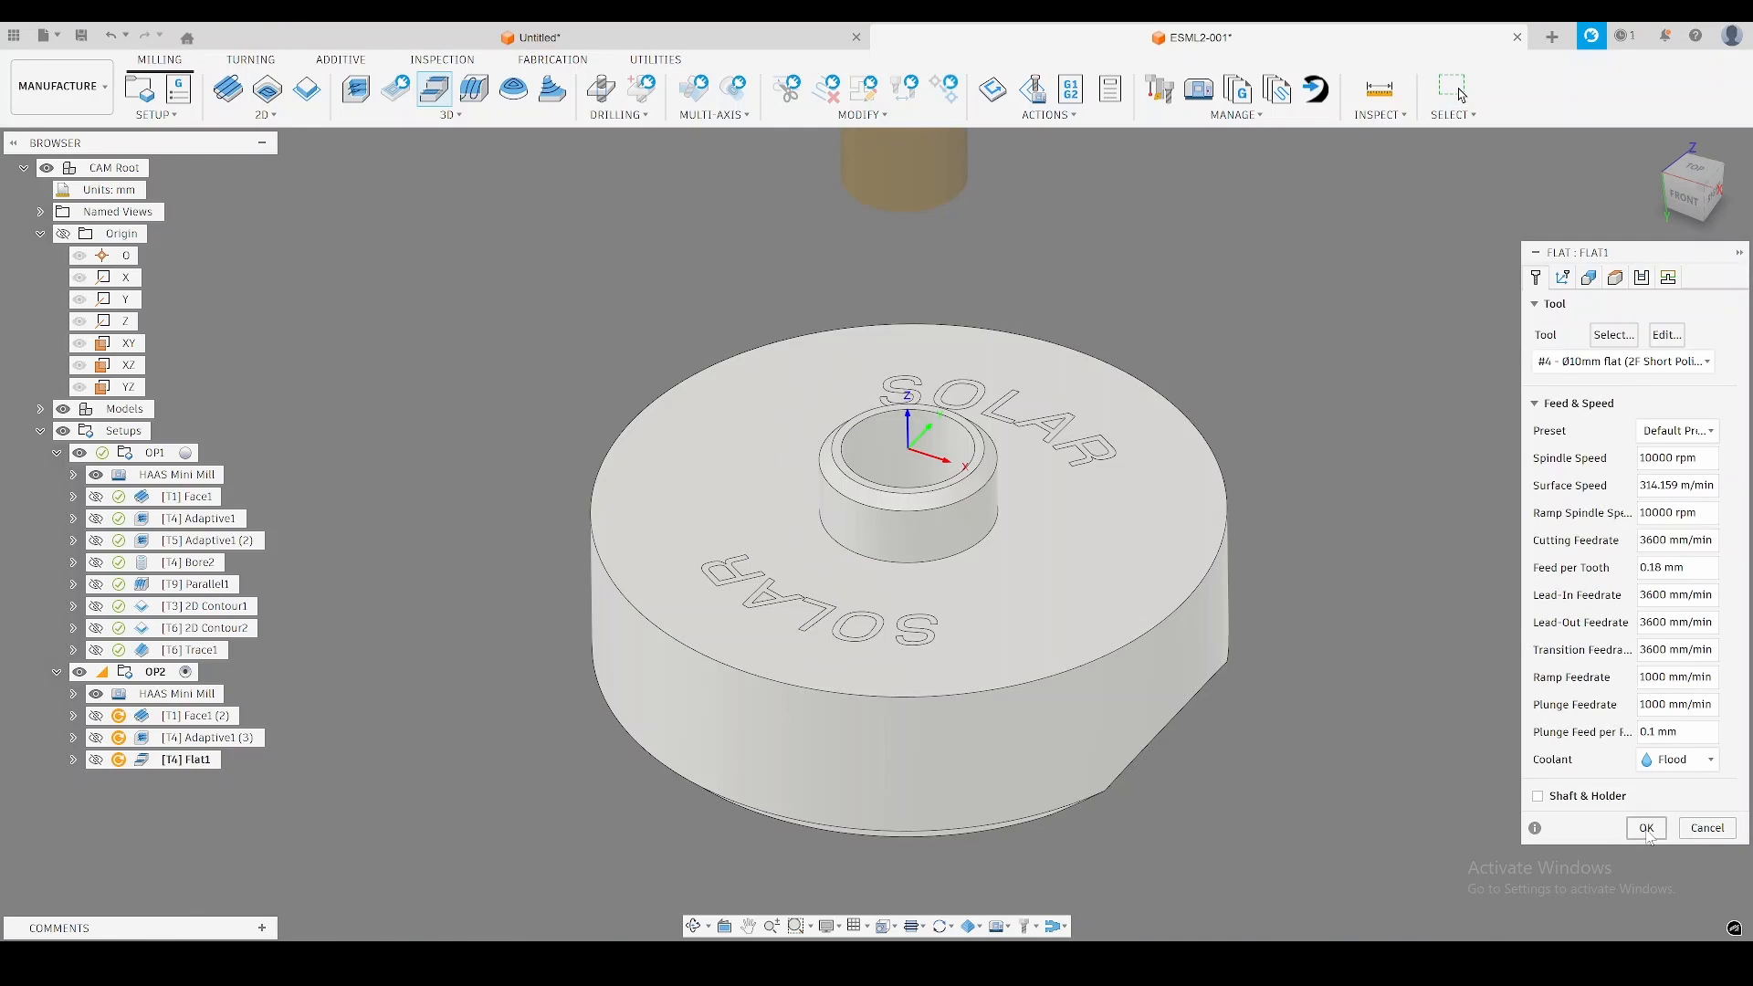
click(1646, 829)
Create a 2D Contour operation in OP2 with the #6 Ø8mm 45° chamfer tool from the N11 ChamferTools library.
click(266, 114)
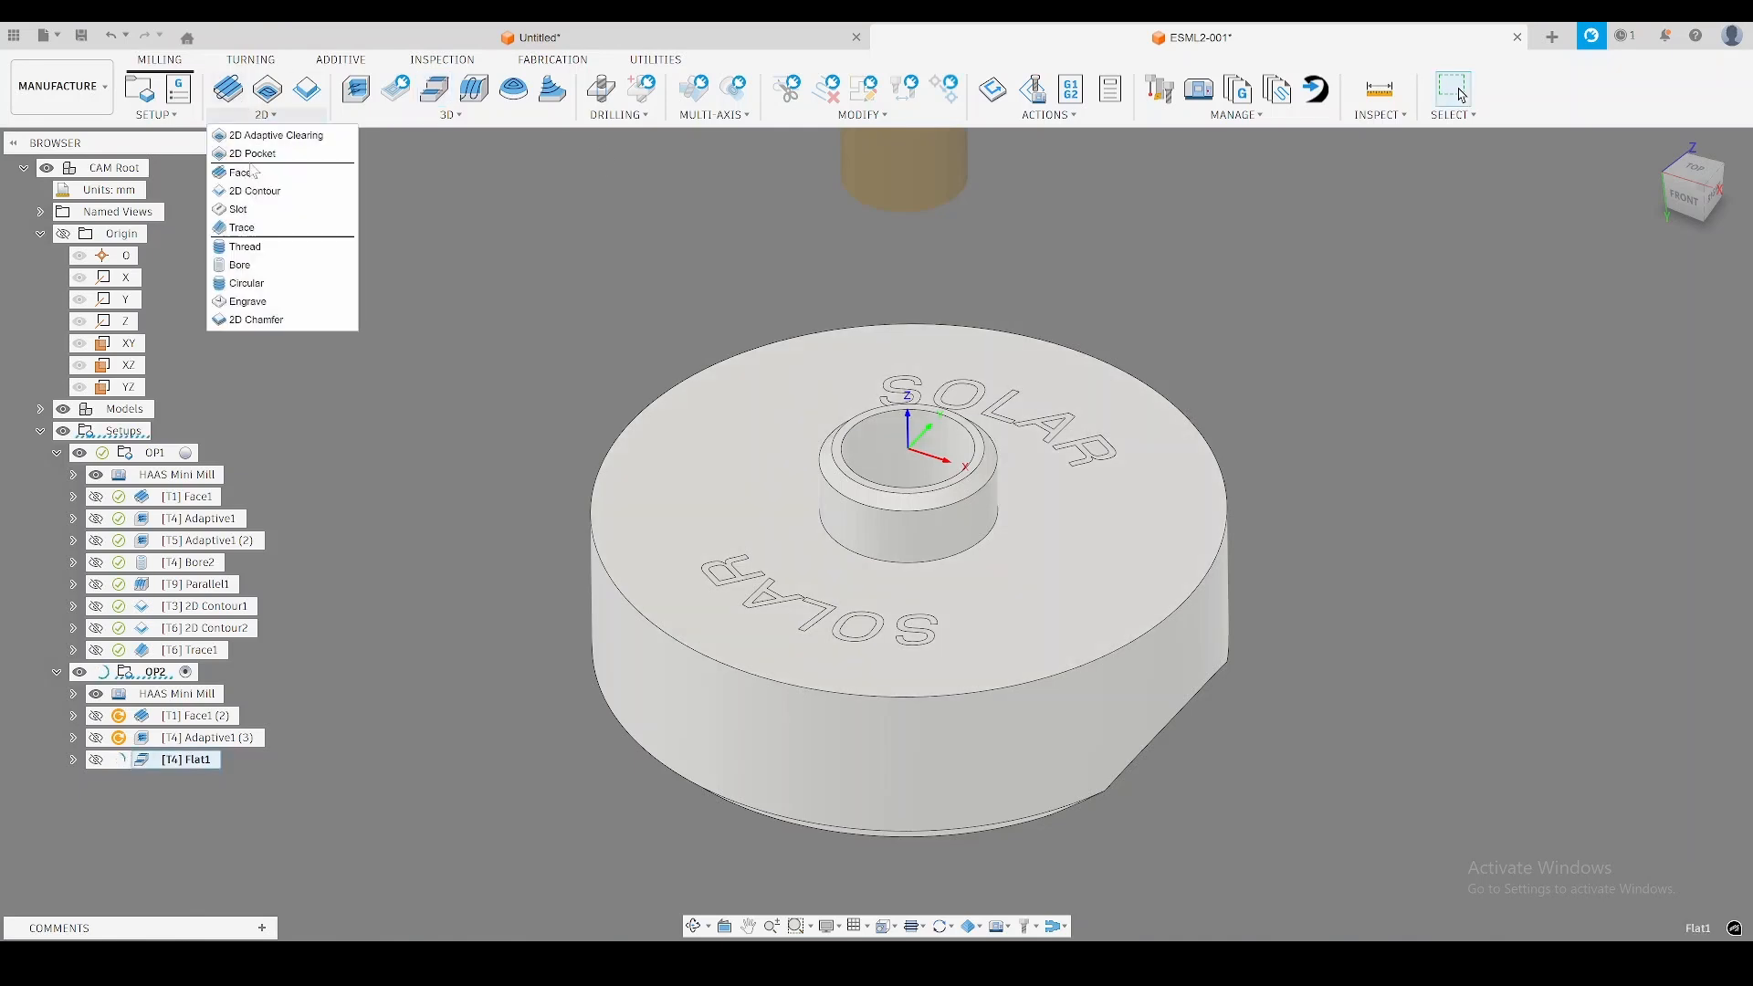
click(253, 194)
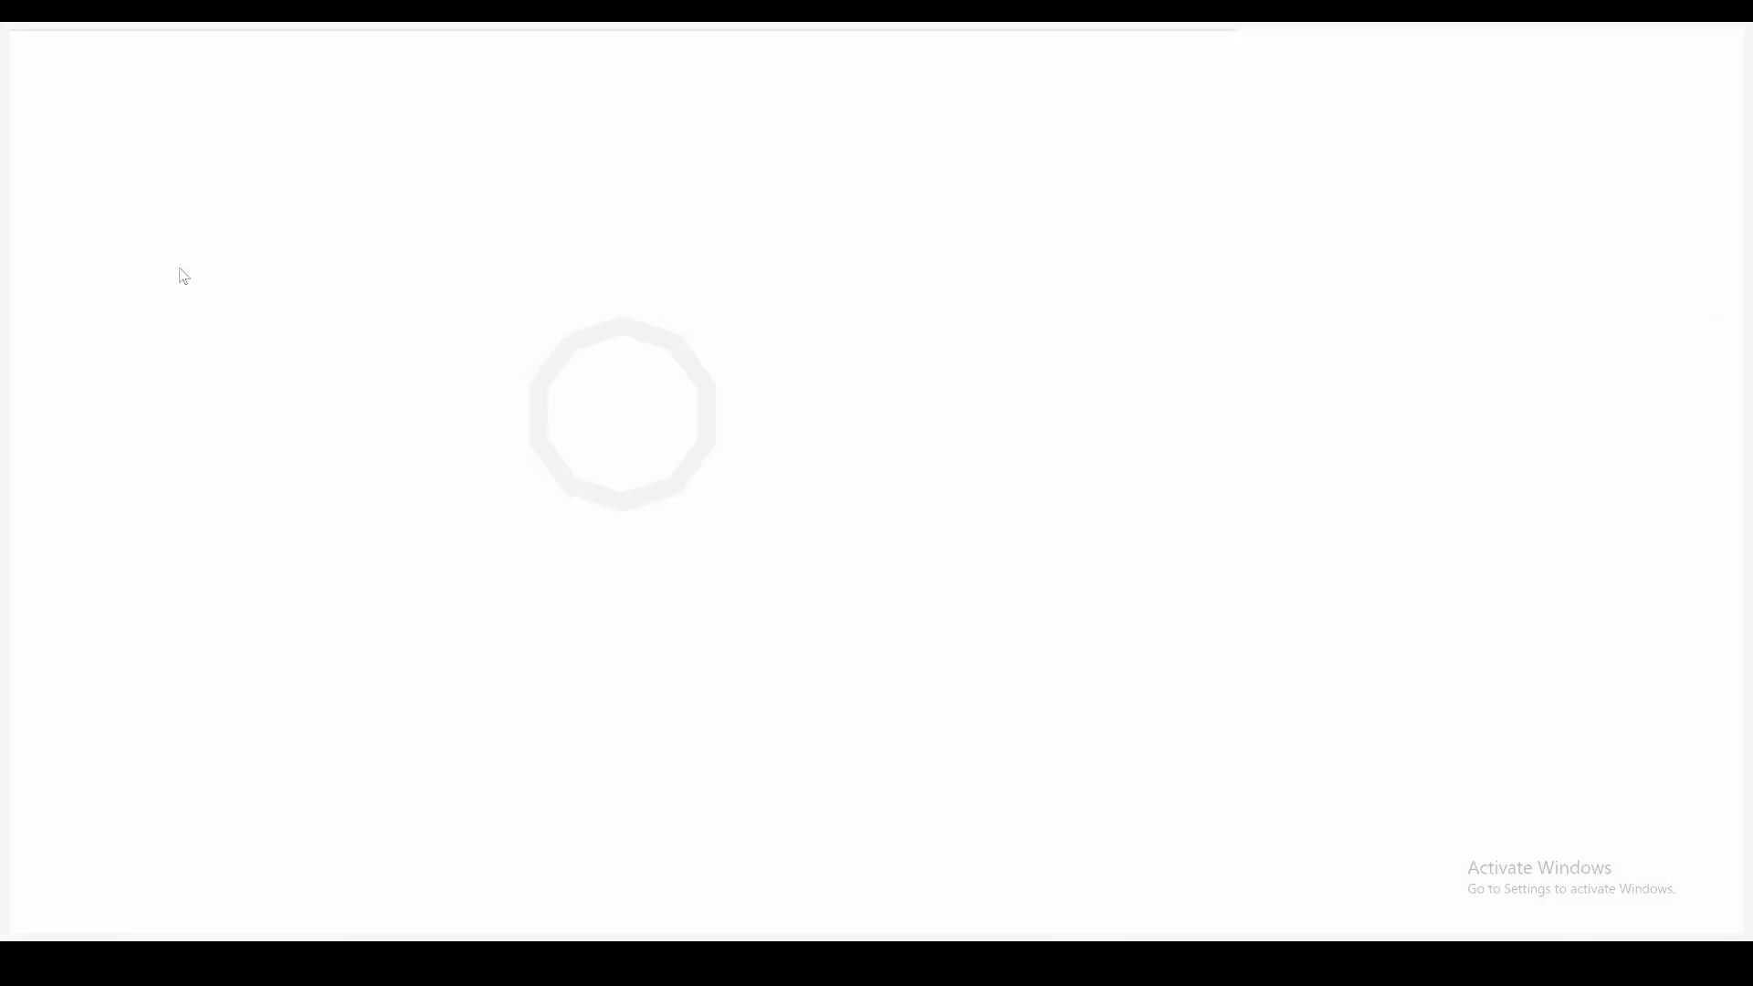
click(139, 362)
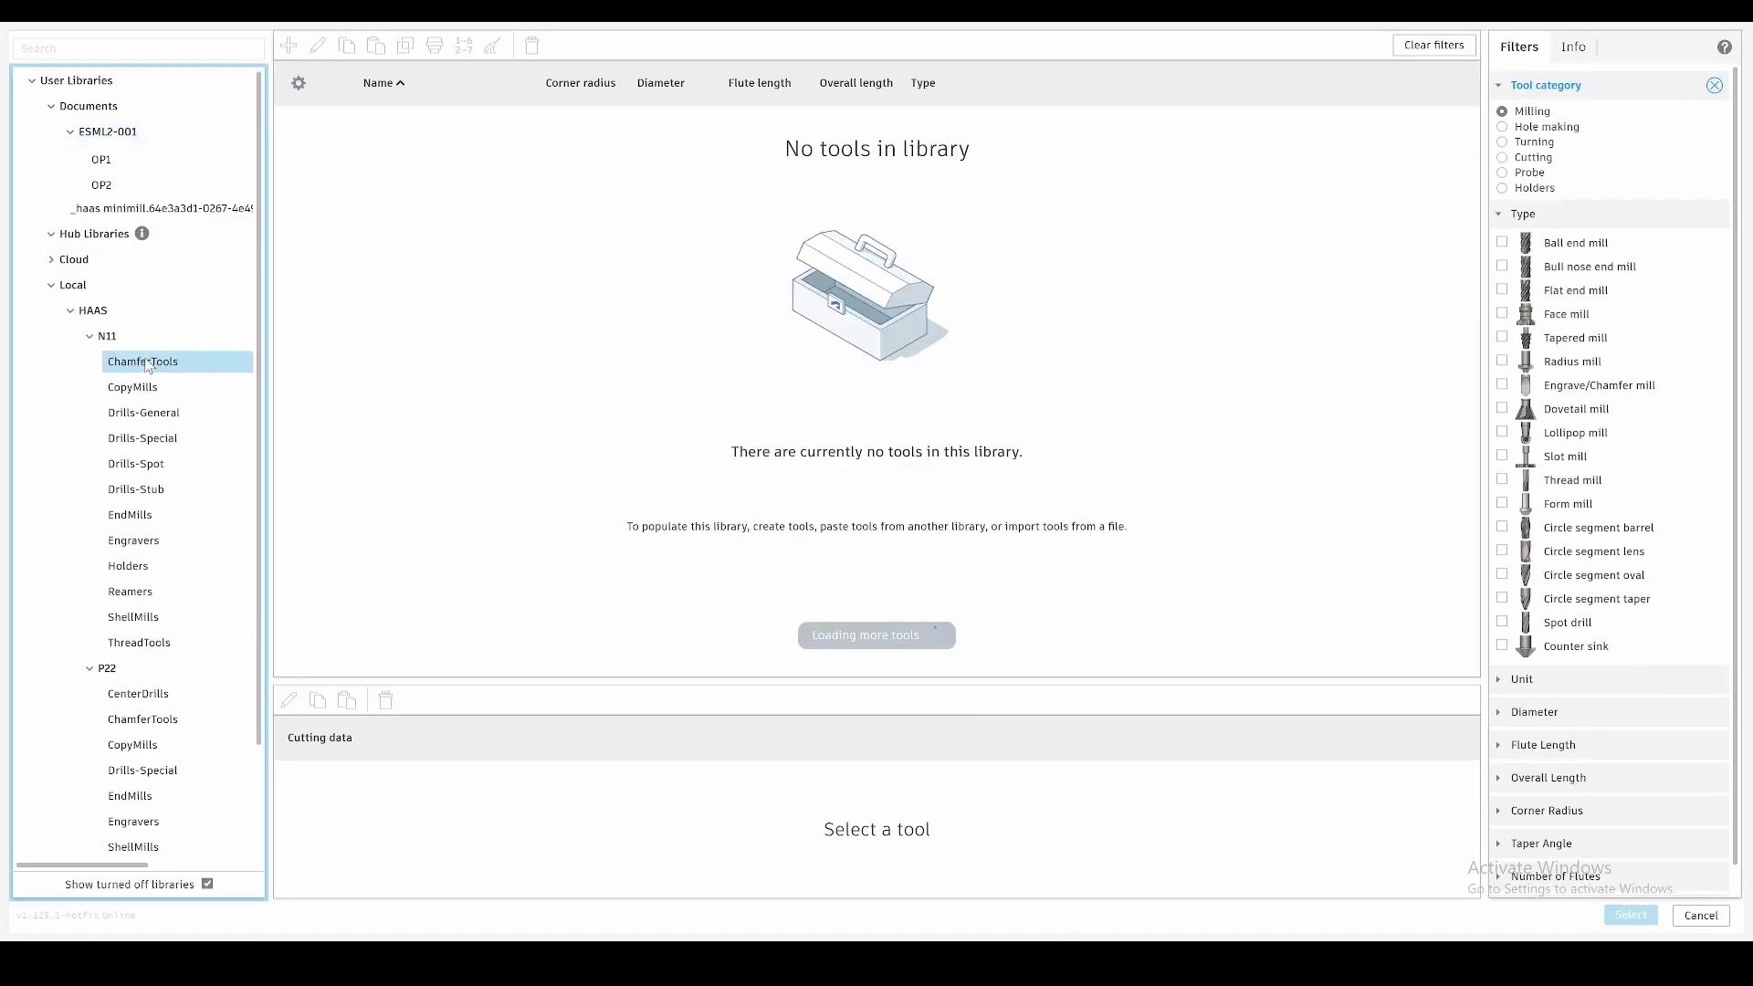
click(414, 146)
double_click(411, 143)
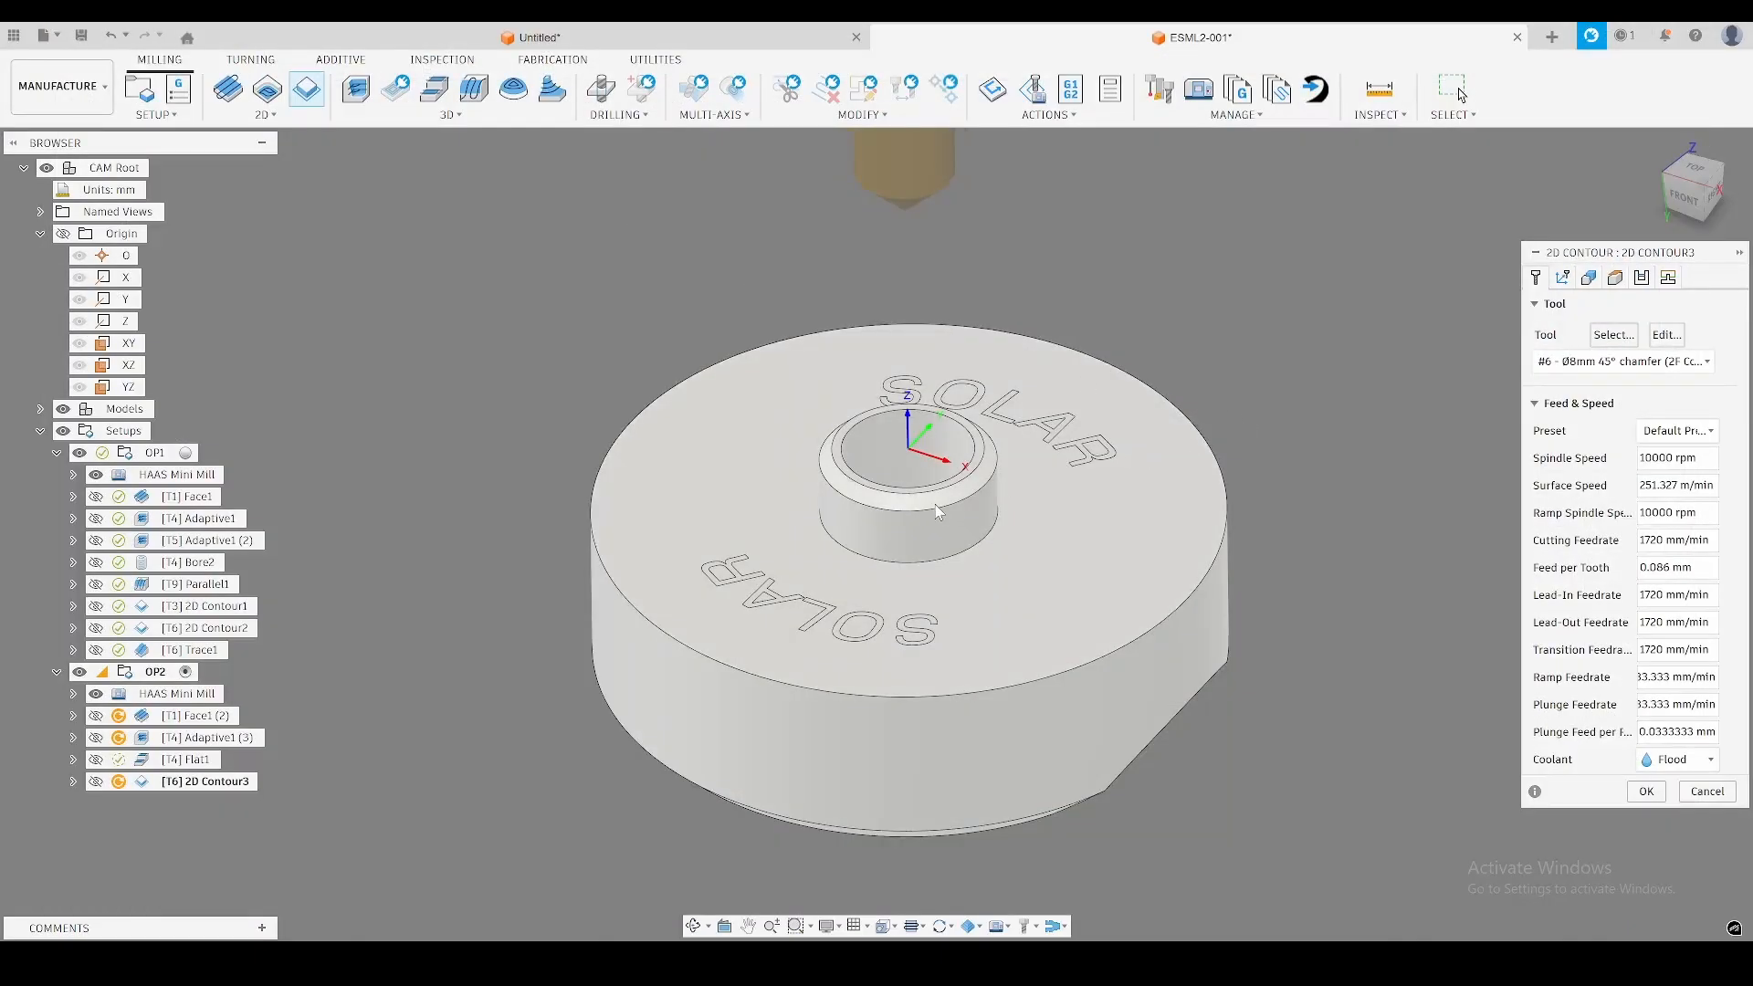
Select the outer edge of the boss's chamfer as the contour, set the chamfer tip offset, and generate the toolpath.
click(936, 507)
click(1644, 278)
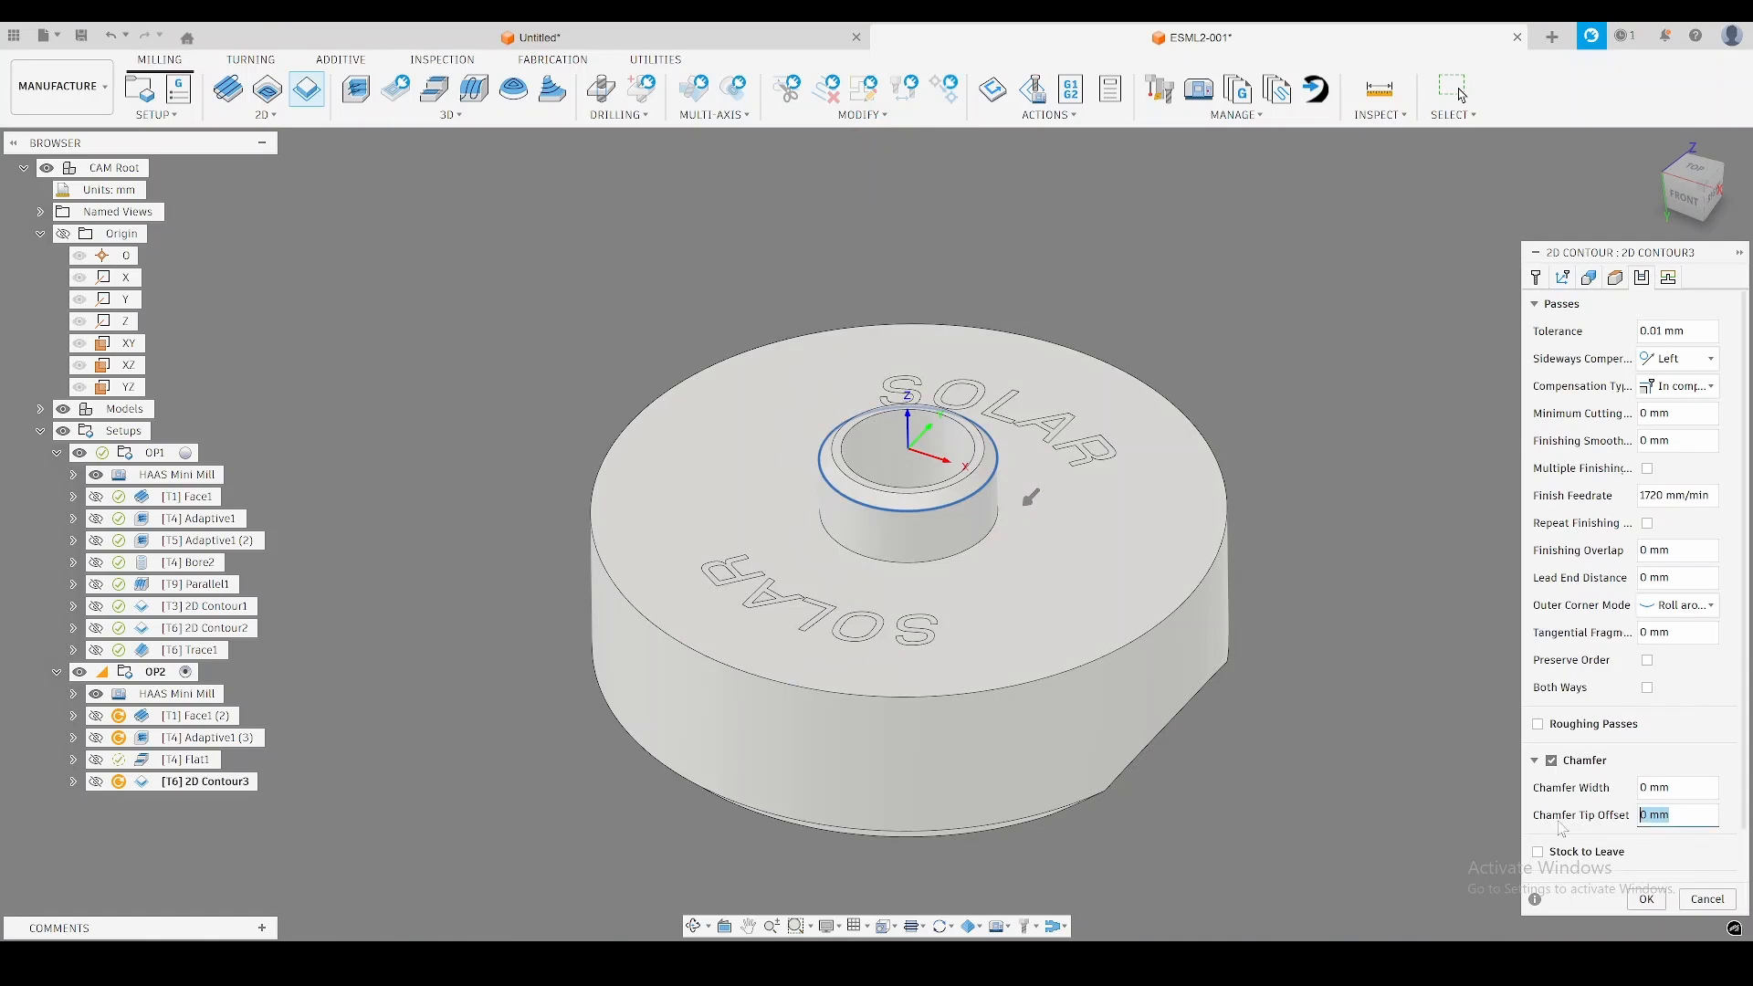
click(1647, 900)
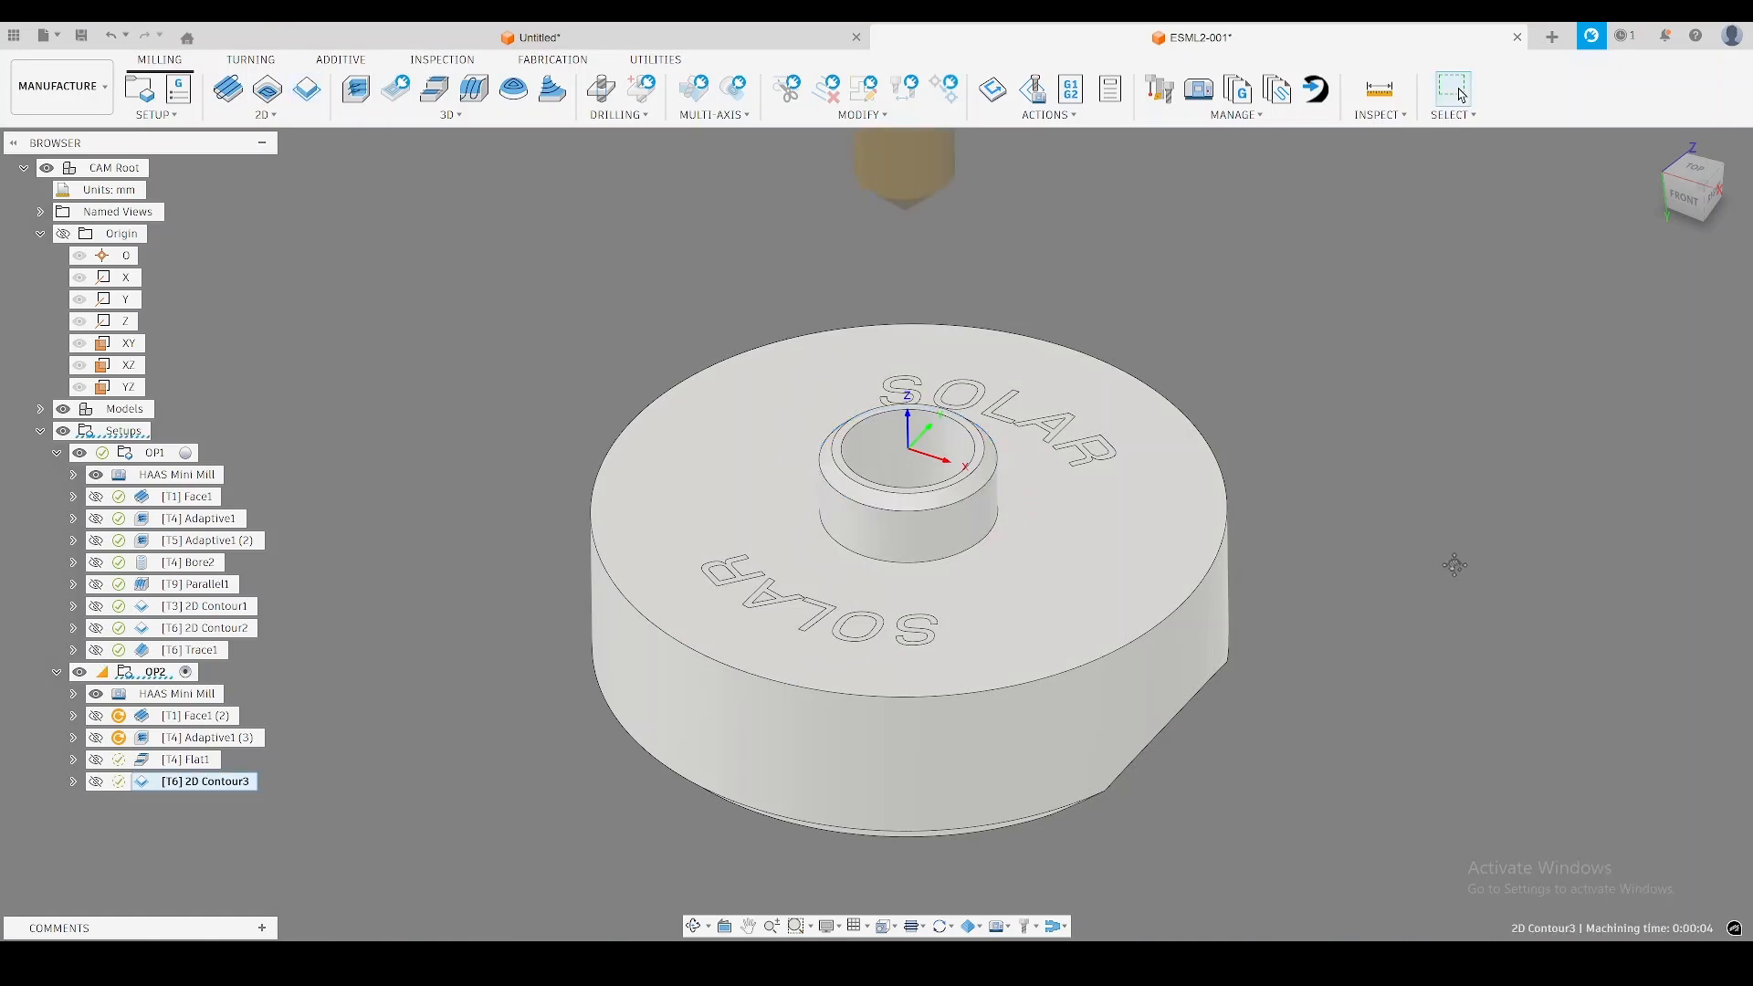
Generate all OP2 toolpaths and examine the simulated stock around the boss after the chamfer contour.
click(166, 679)
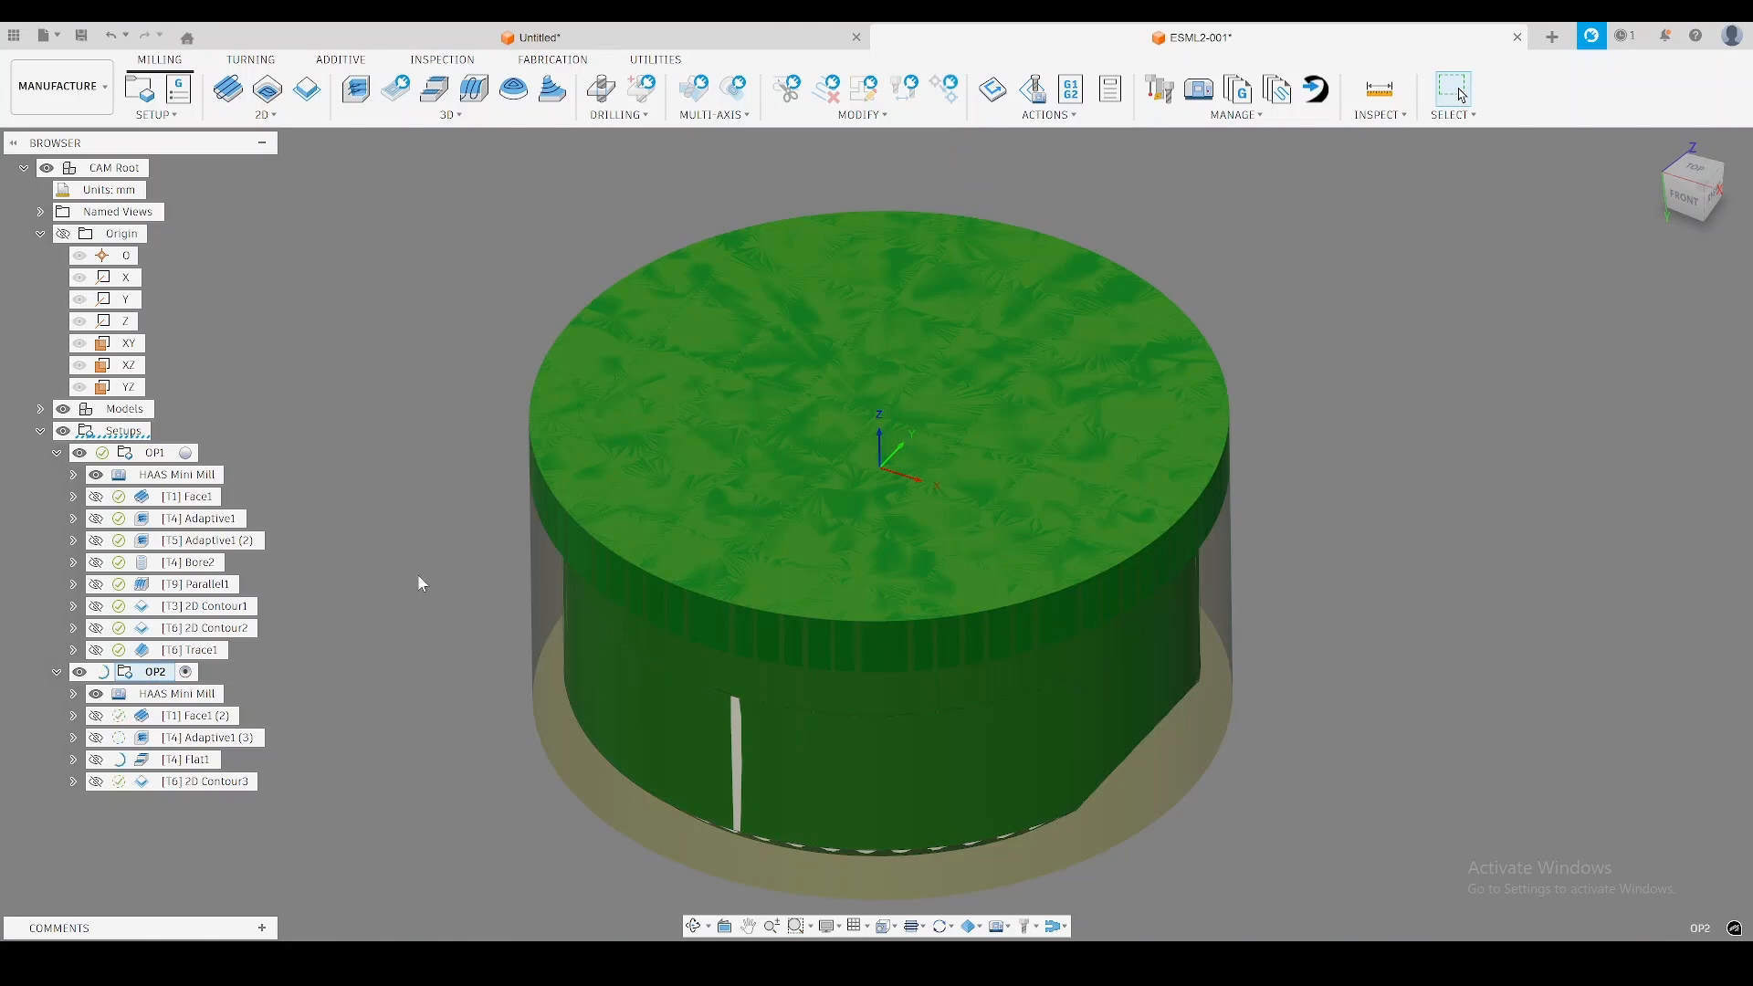
shift+middle_drag(352, 762, 466, 682)
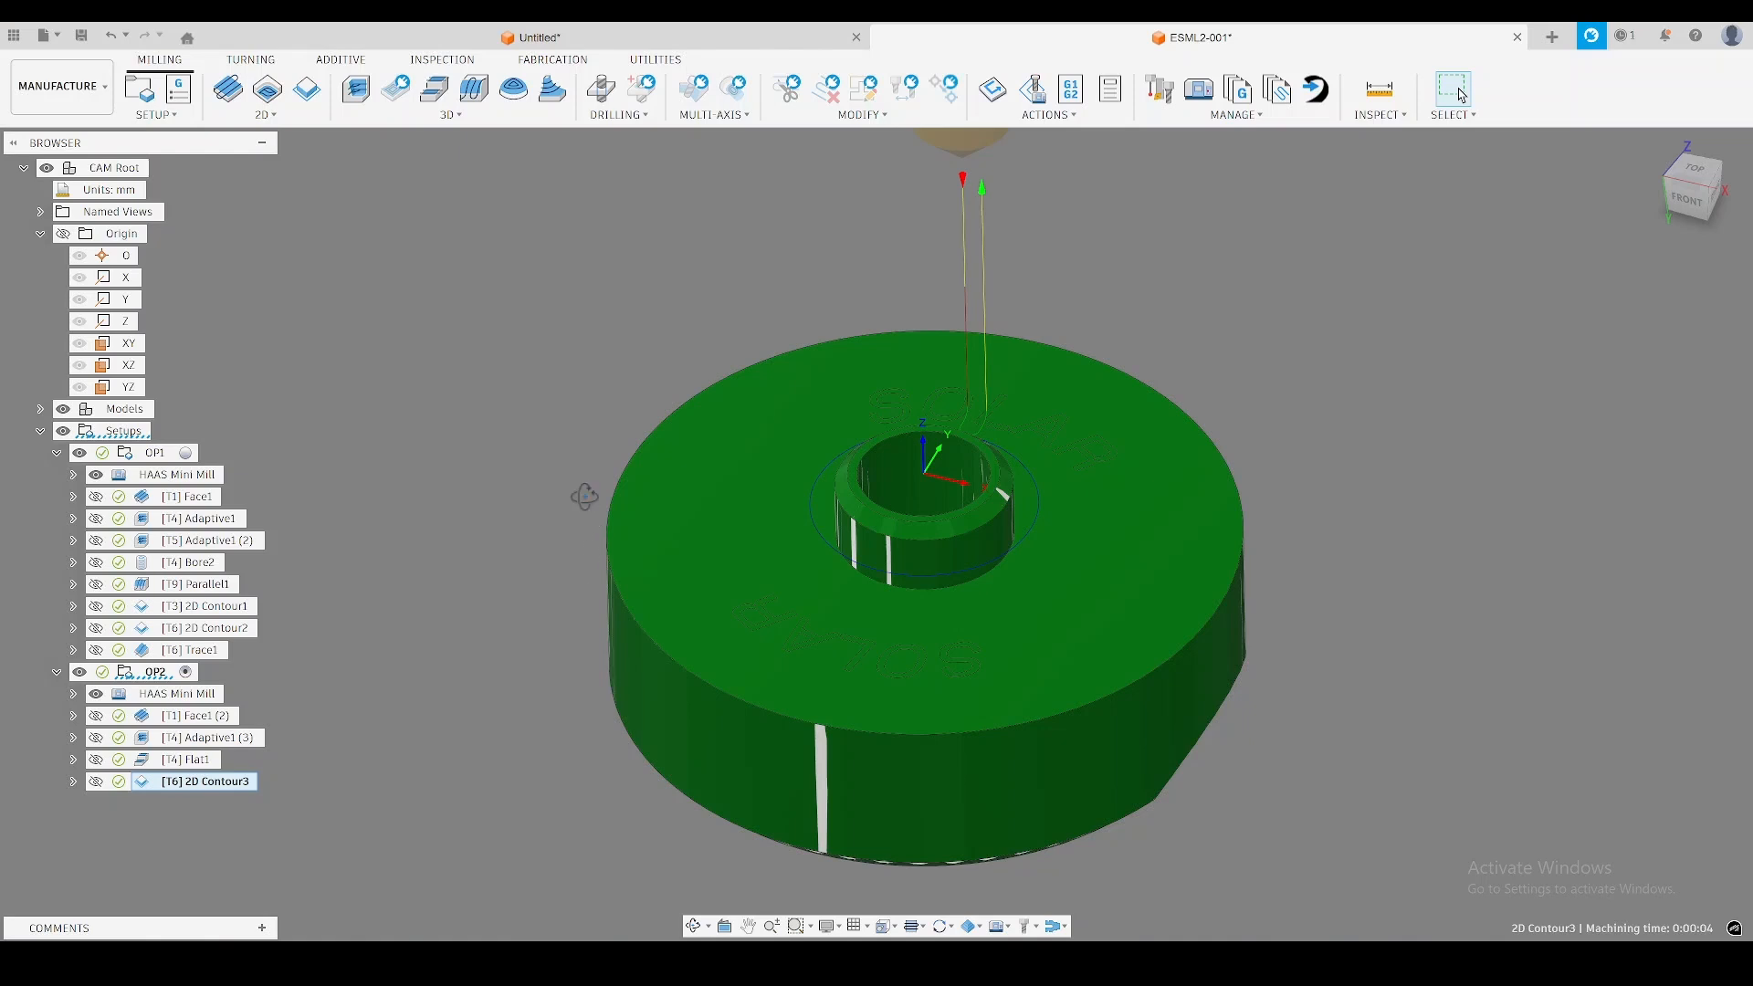
mouse_move(584, 493)
shift+middle_down()
mouse_move(583, 541)
mouse_move(579, 392)
mouse_move(585, 512)
shift+middle_up()
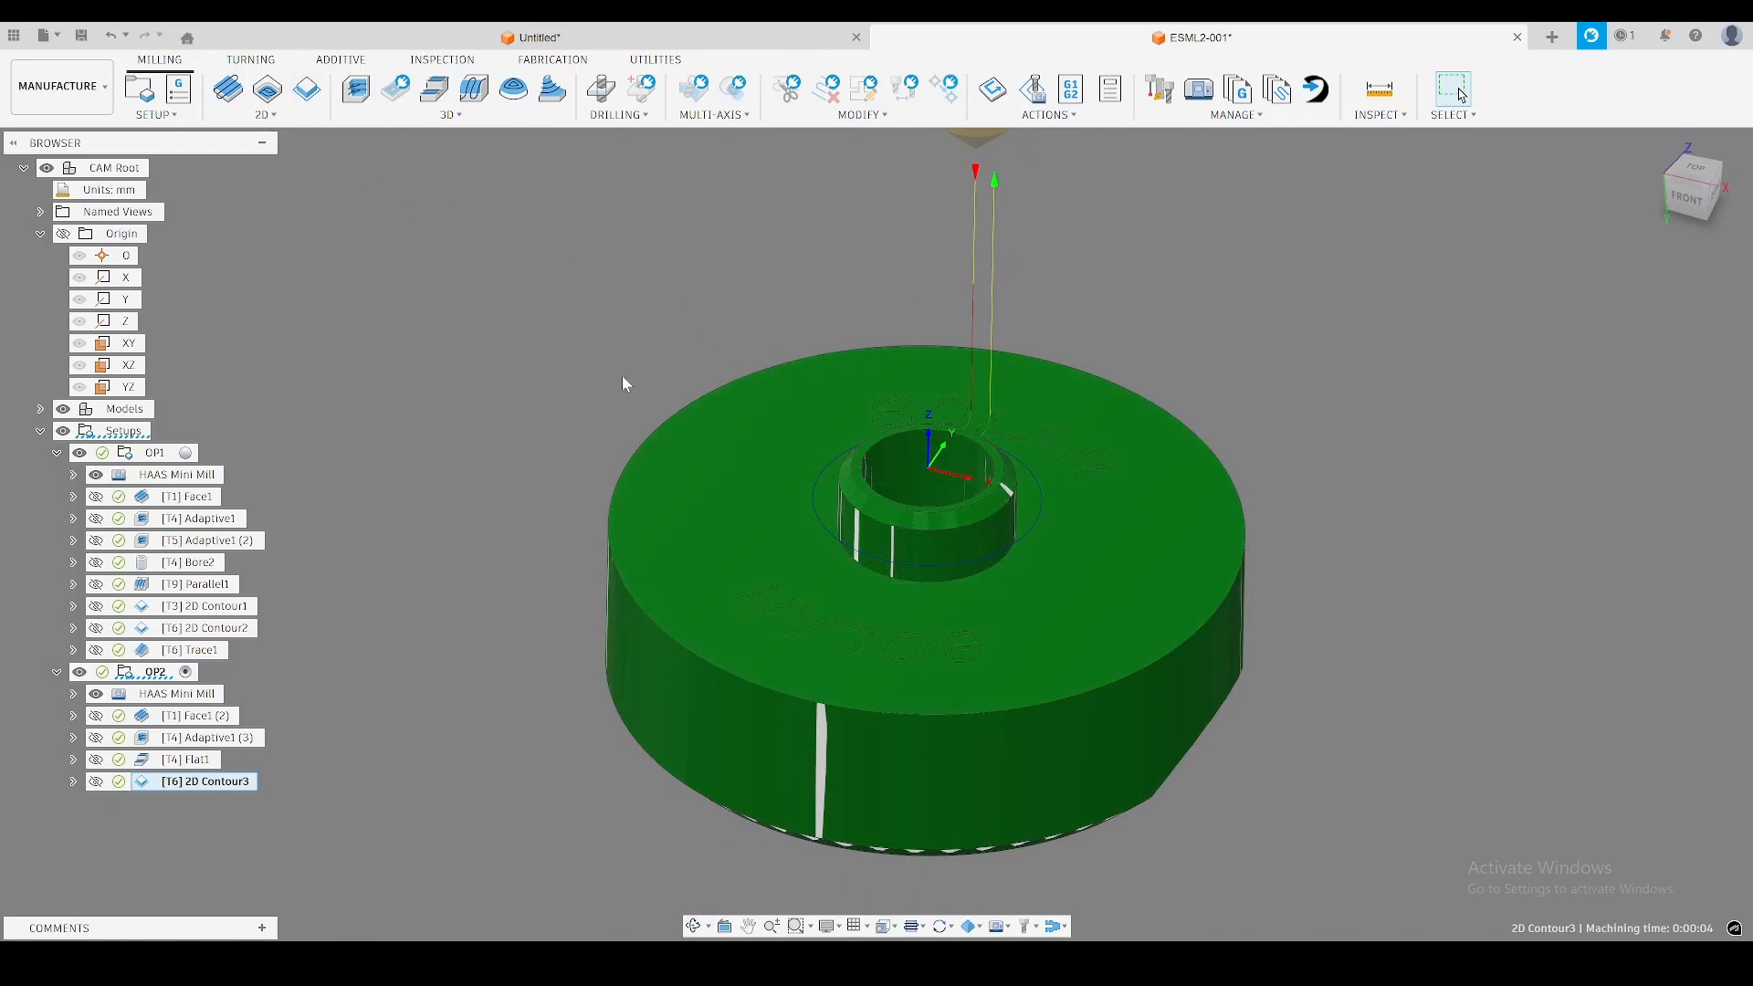
scroll(923, 540, up, 4)
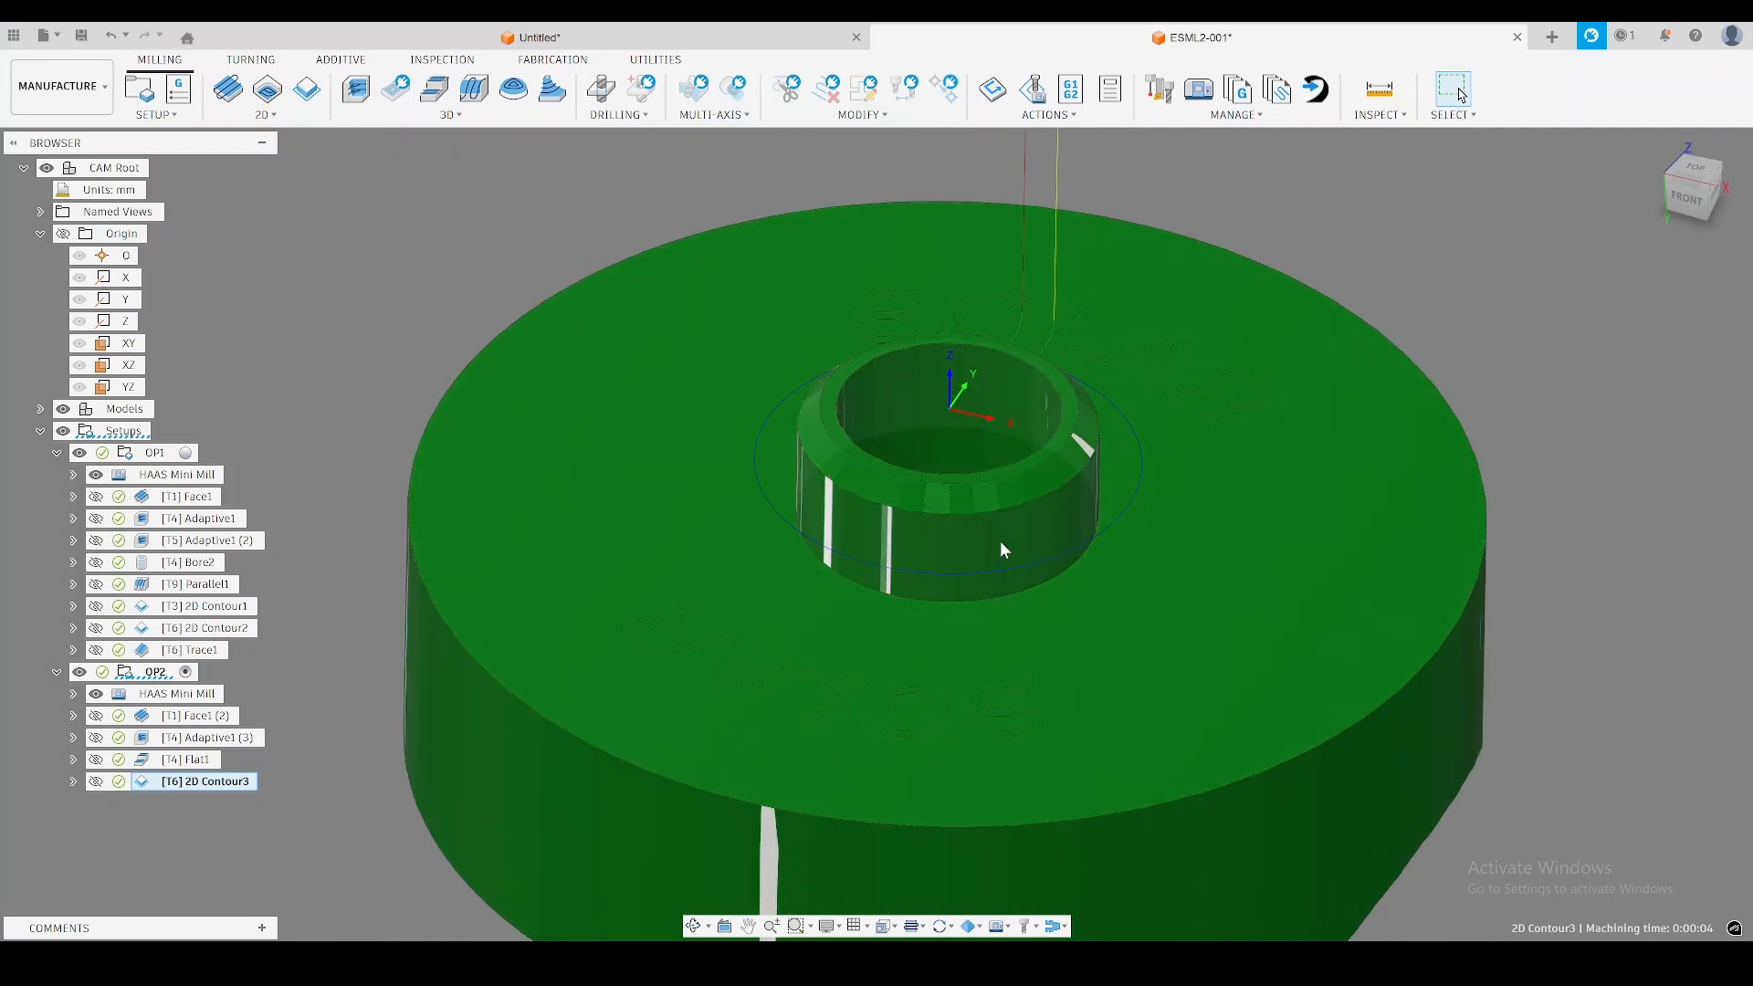
scroll(475, 607, down, 5)
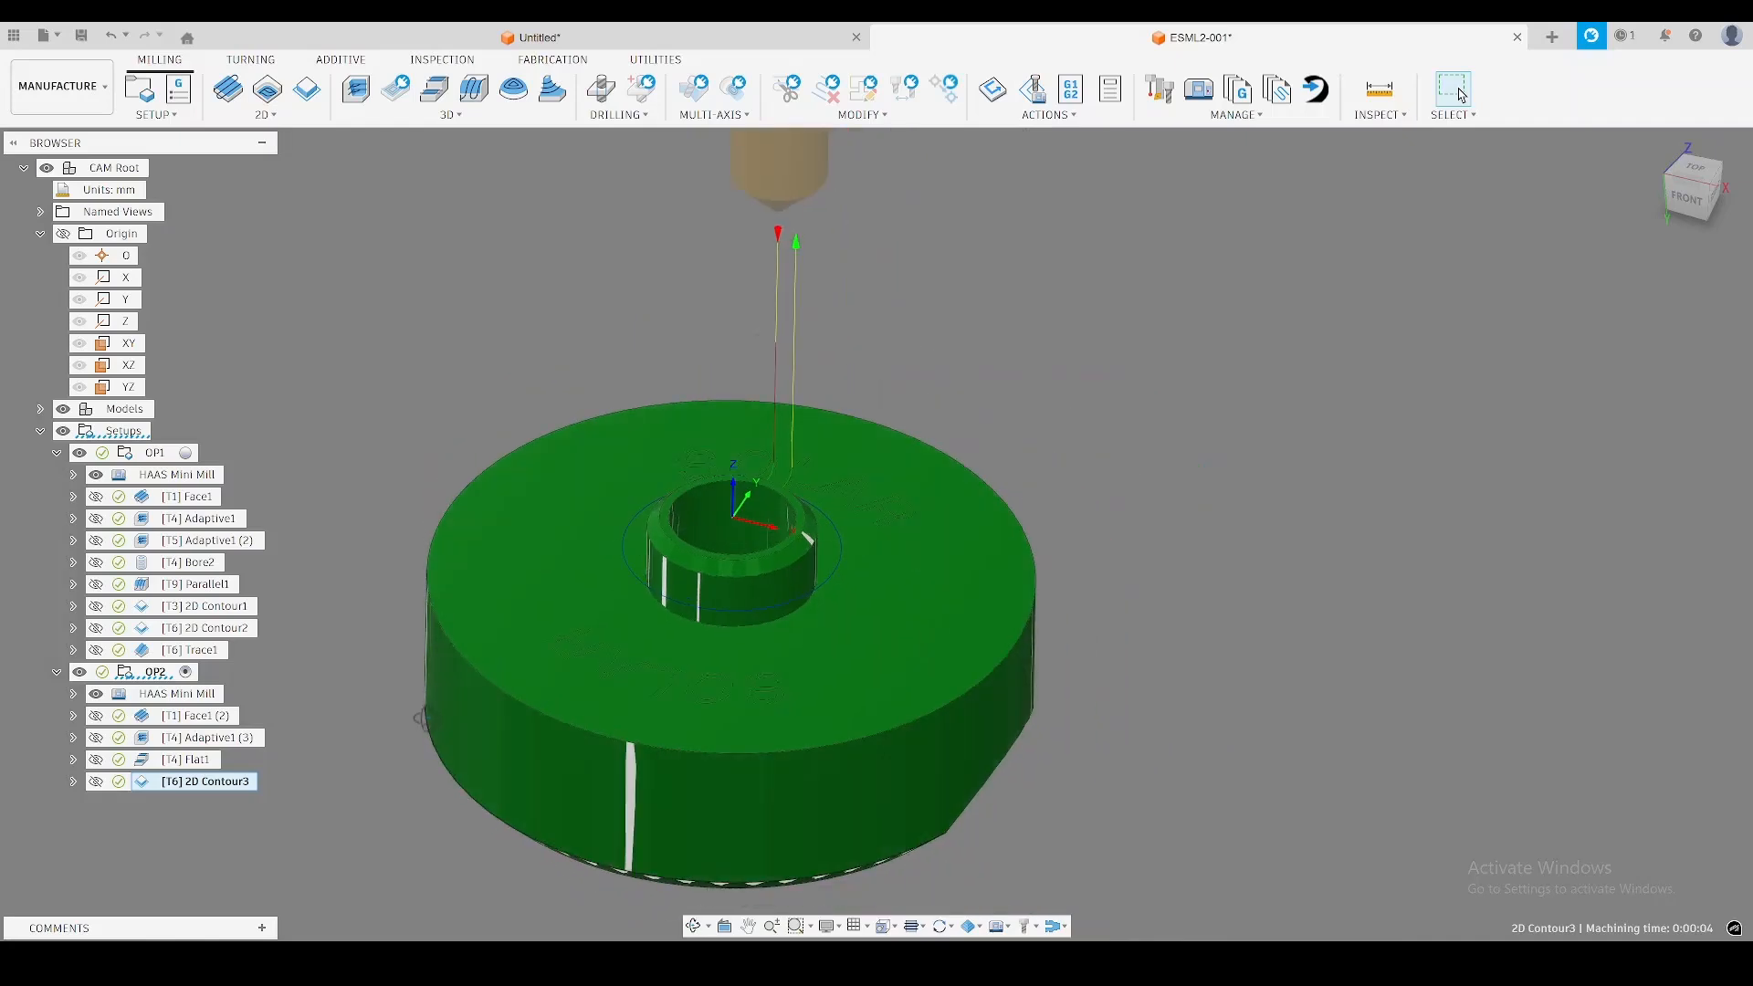
Examine the in-process stock after OP1's 2D Contour1 and after OP2's chamfer contour from several angles.
shift+middle_drag(422, 719, 536, 819)
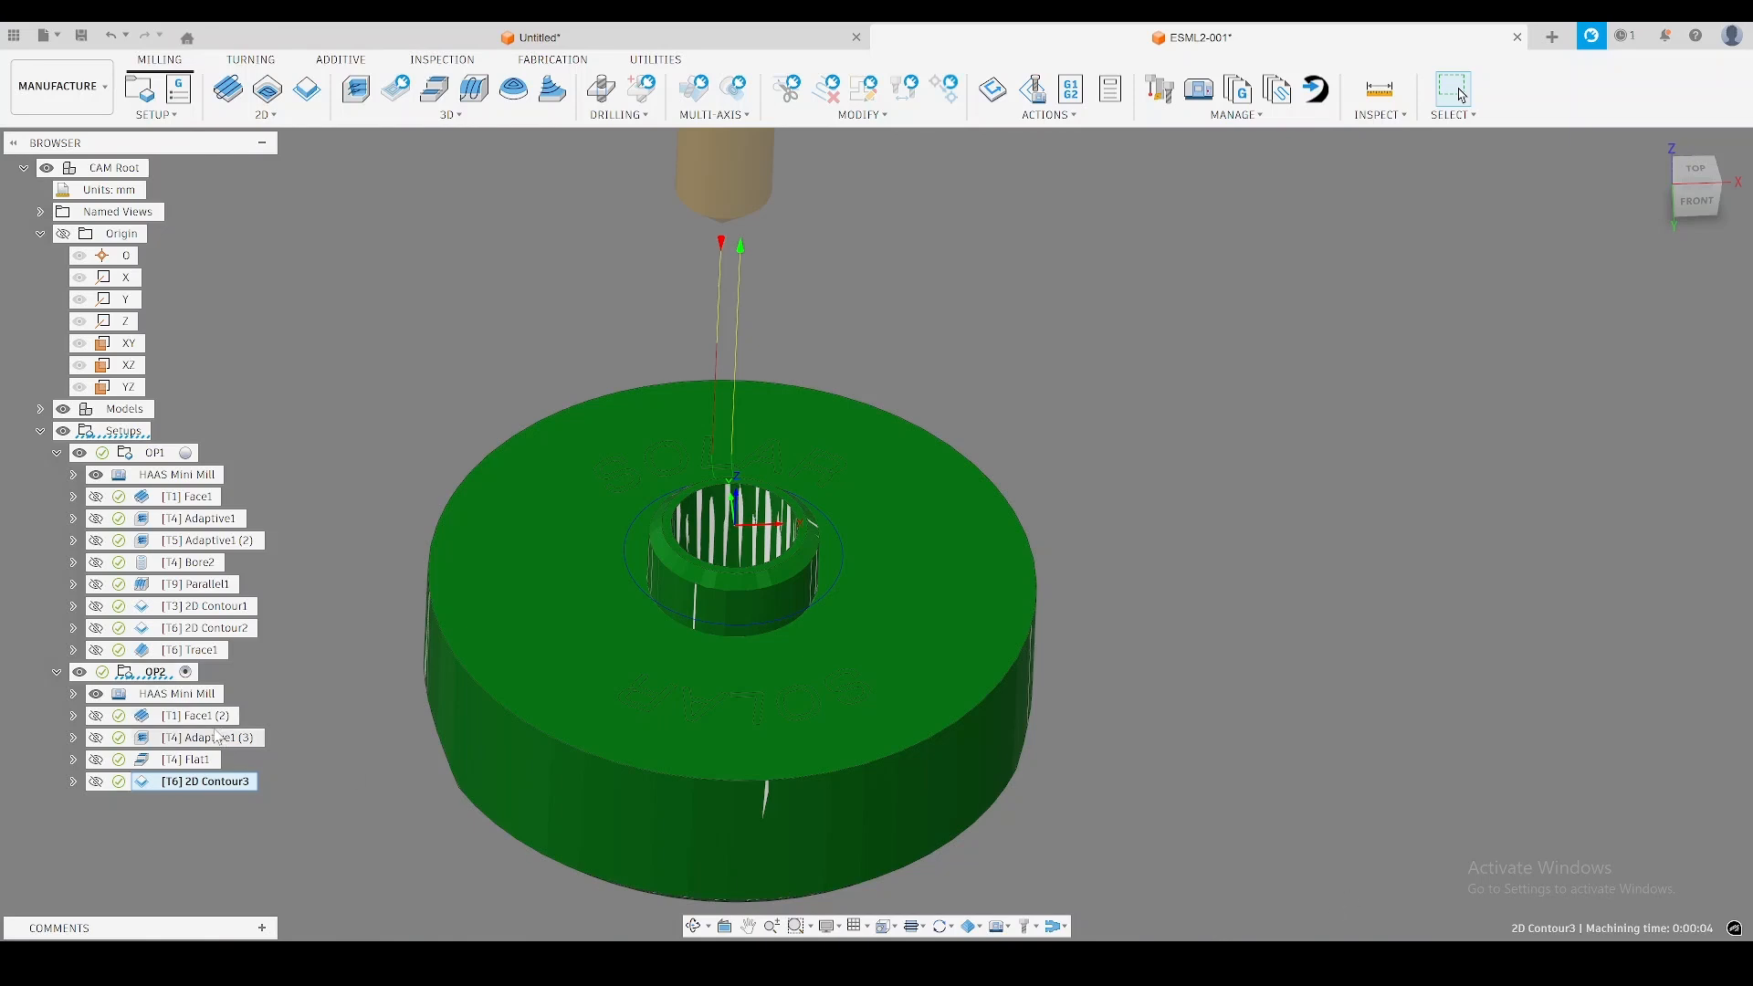
click(208, 606)
shift+middle_drag(775, 734, 972, 659)
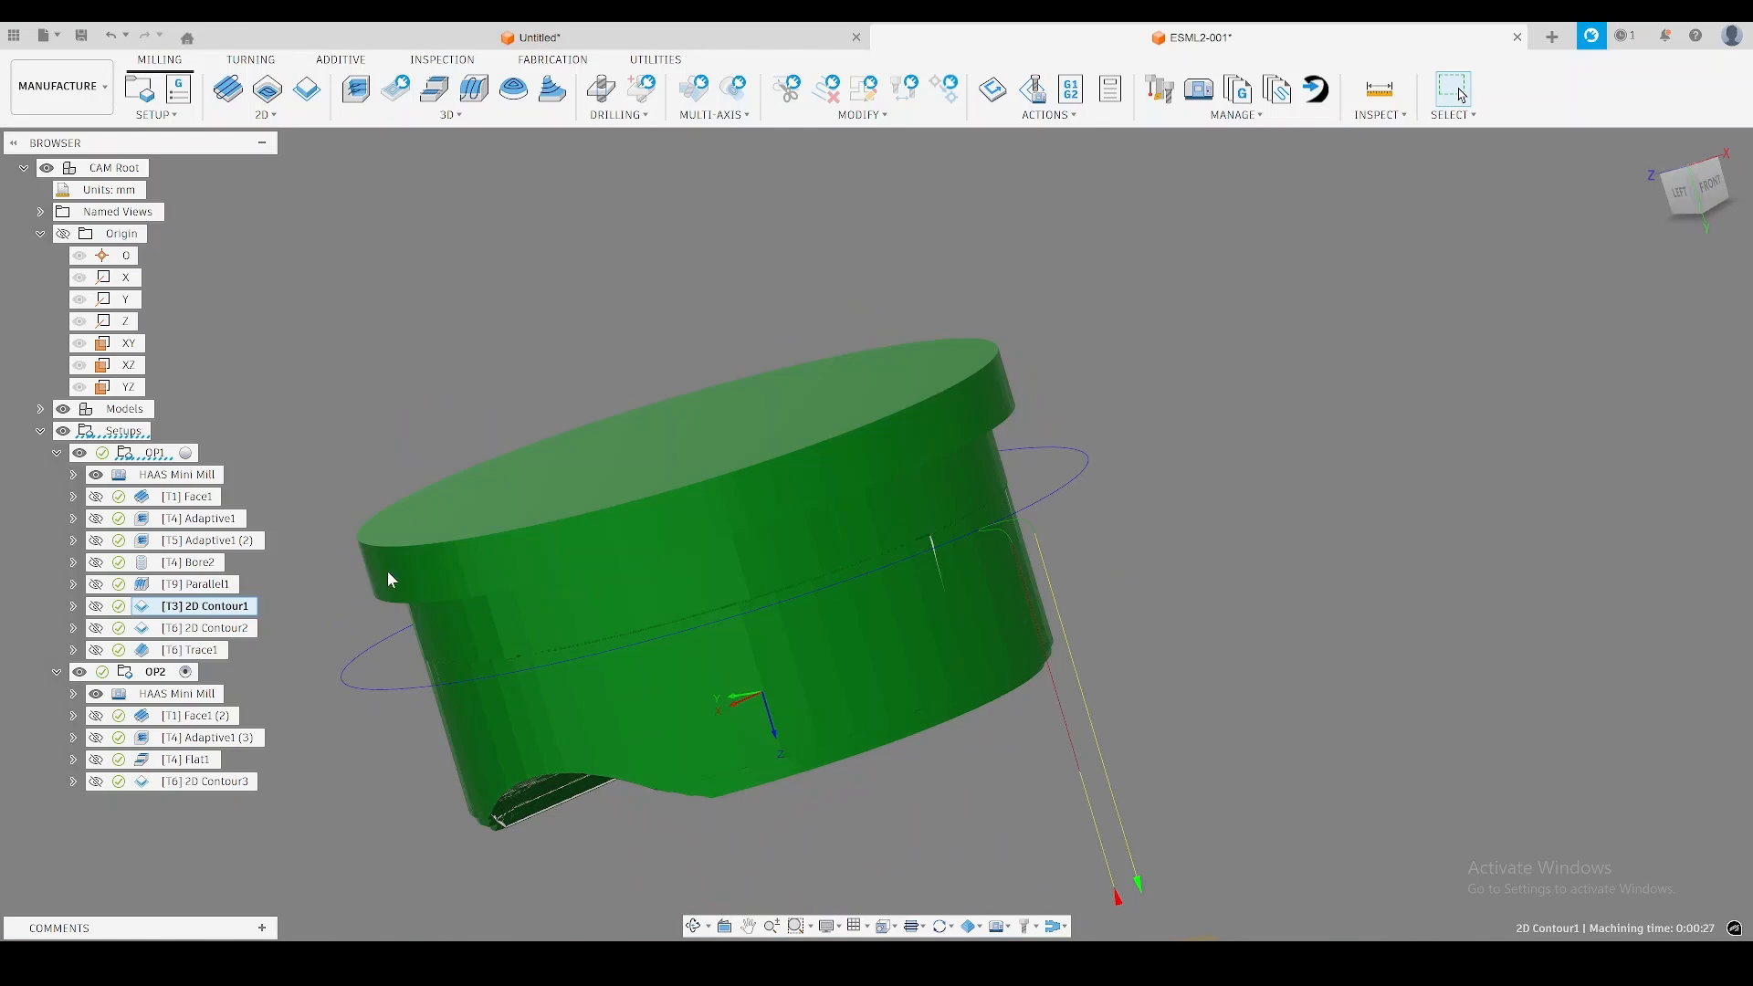
click(260, 817)
click(196, 782)
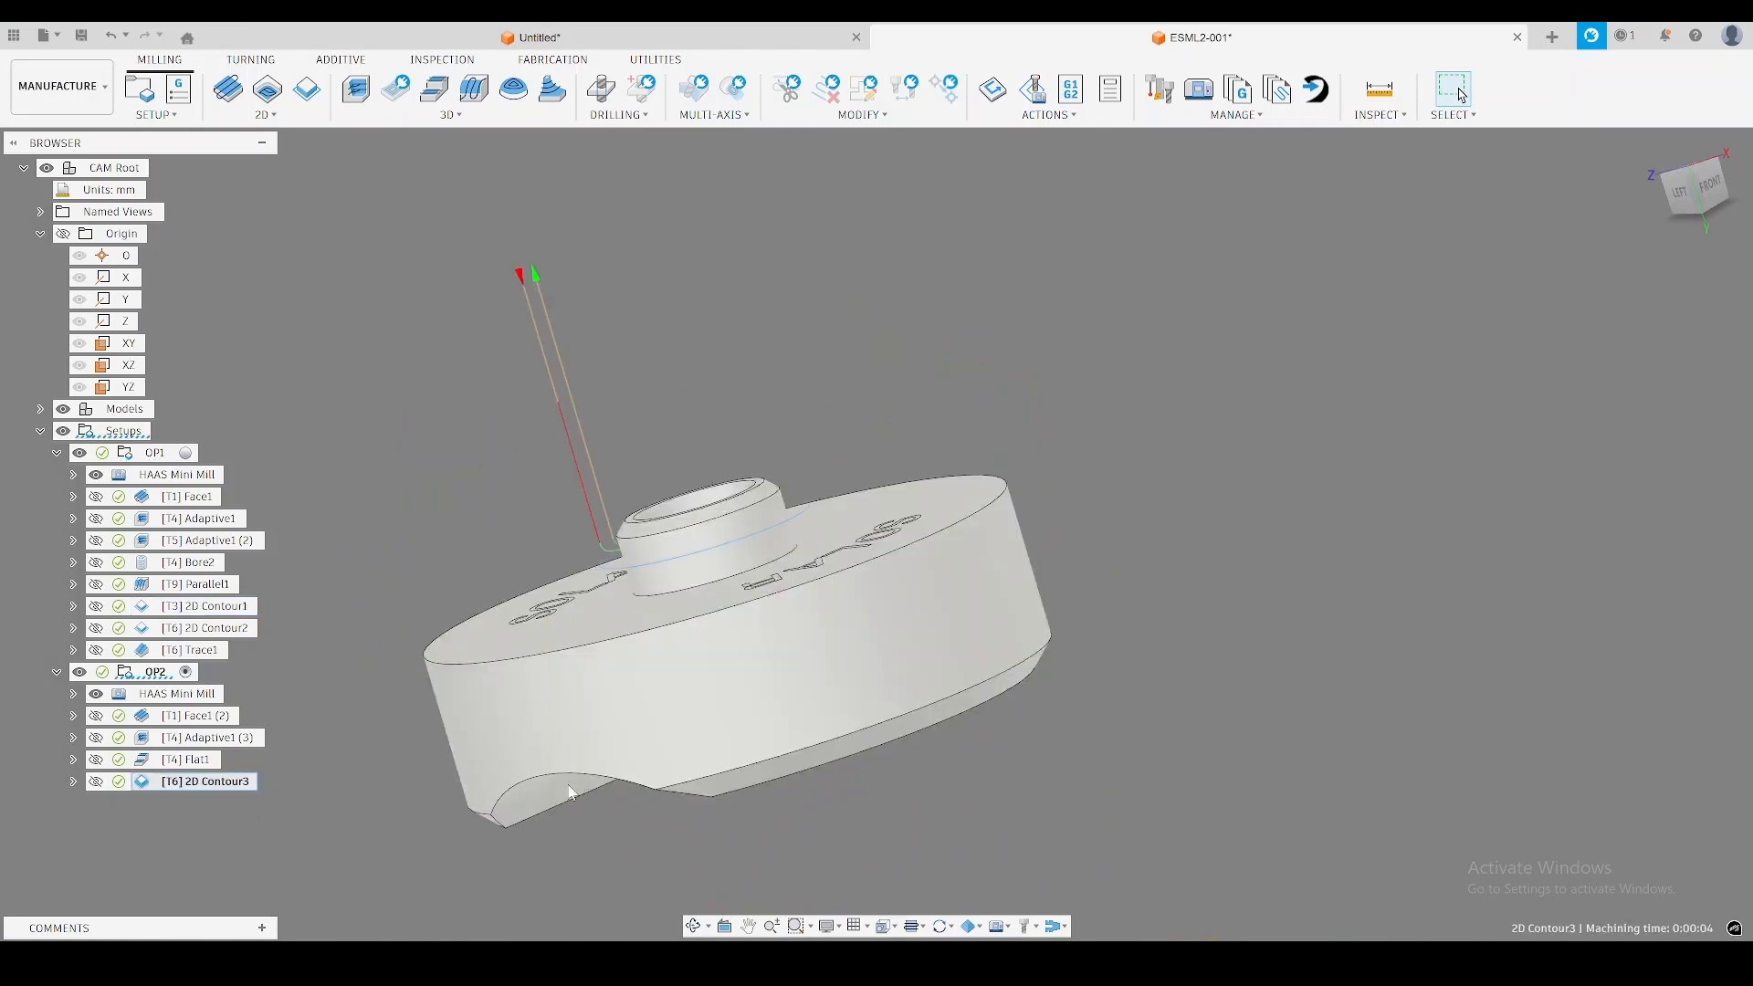
shift+middle_drag(767, 655, 633, 685)
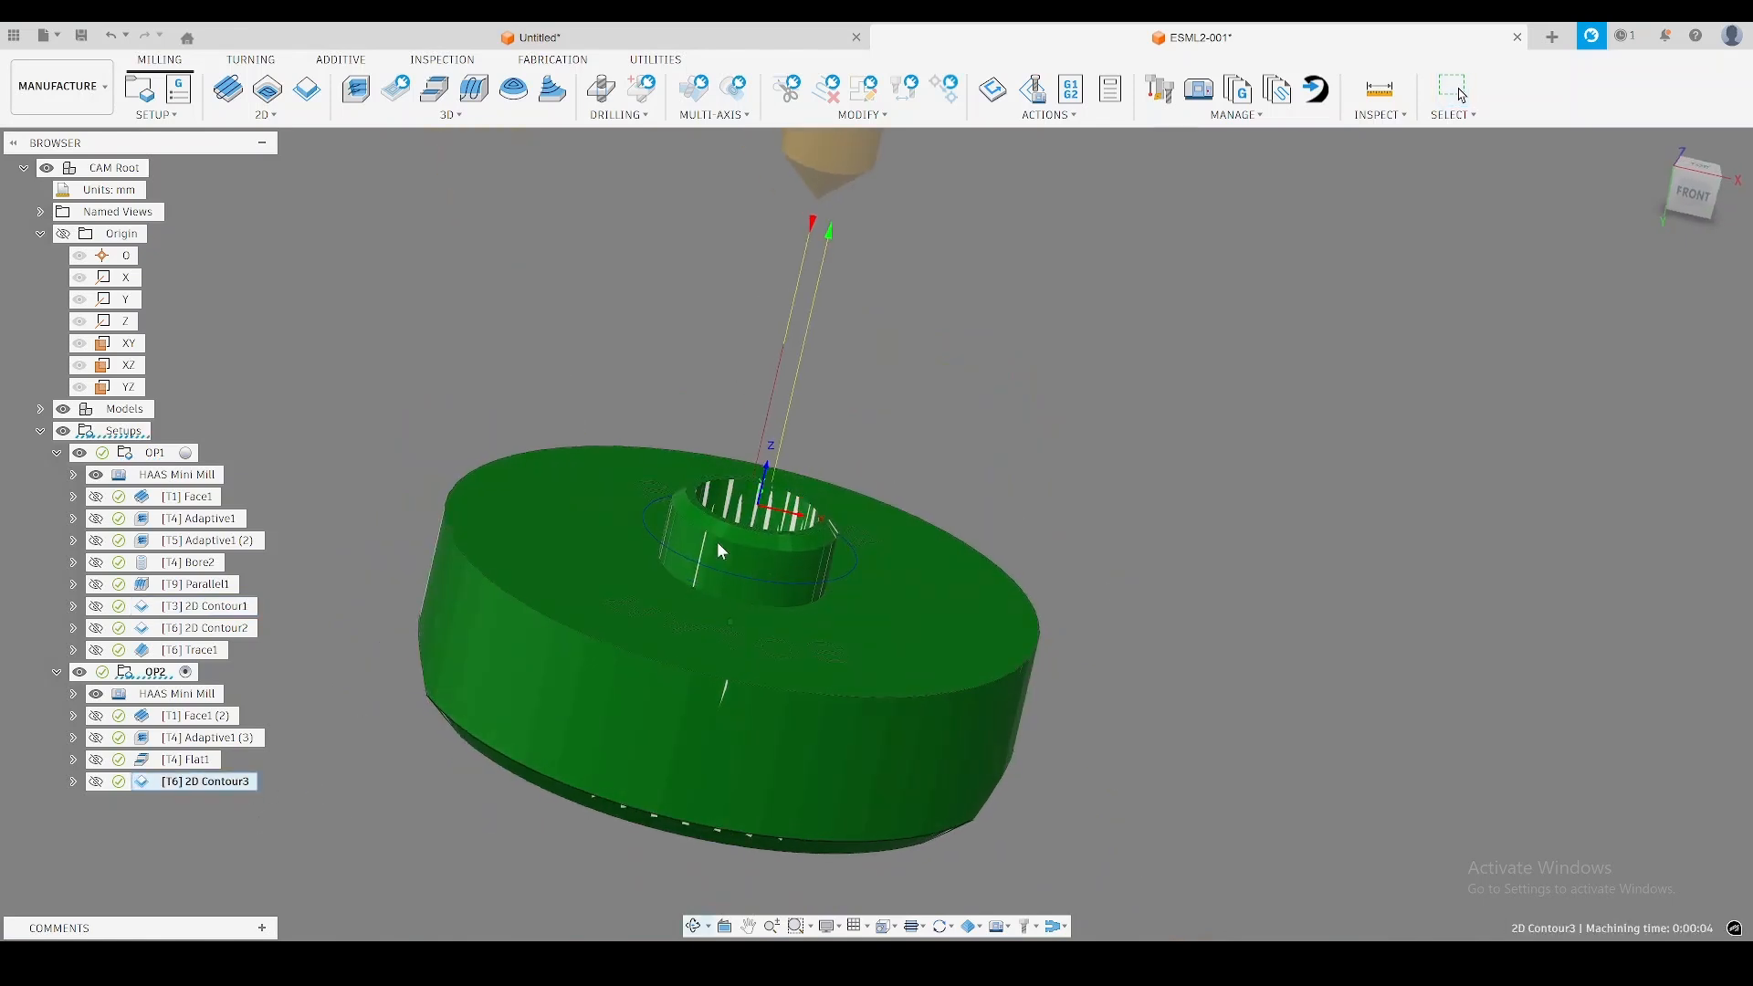
shift+middle_drag(716, 541, 687, 565)
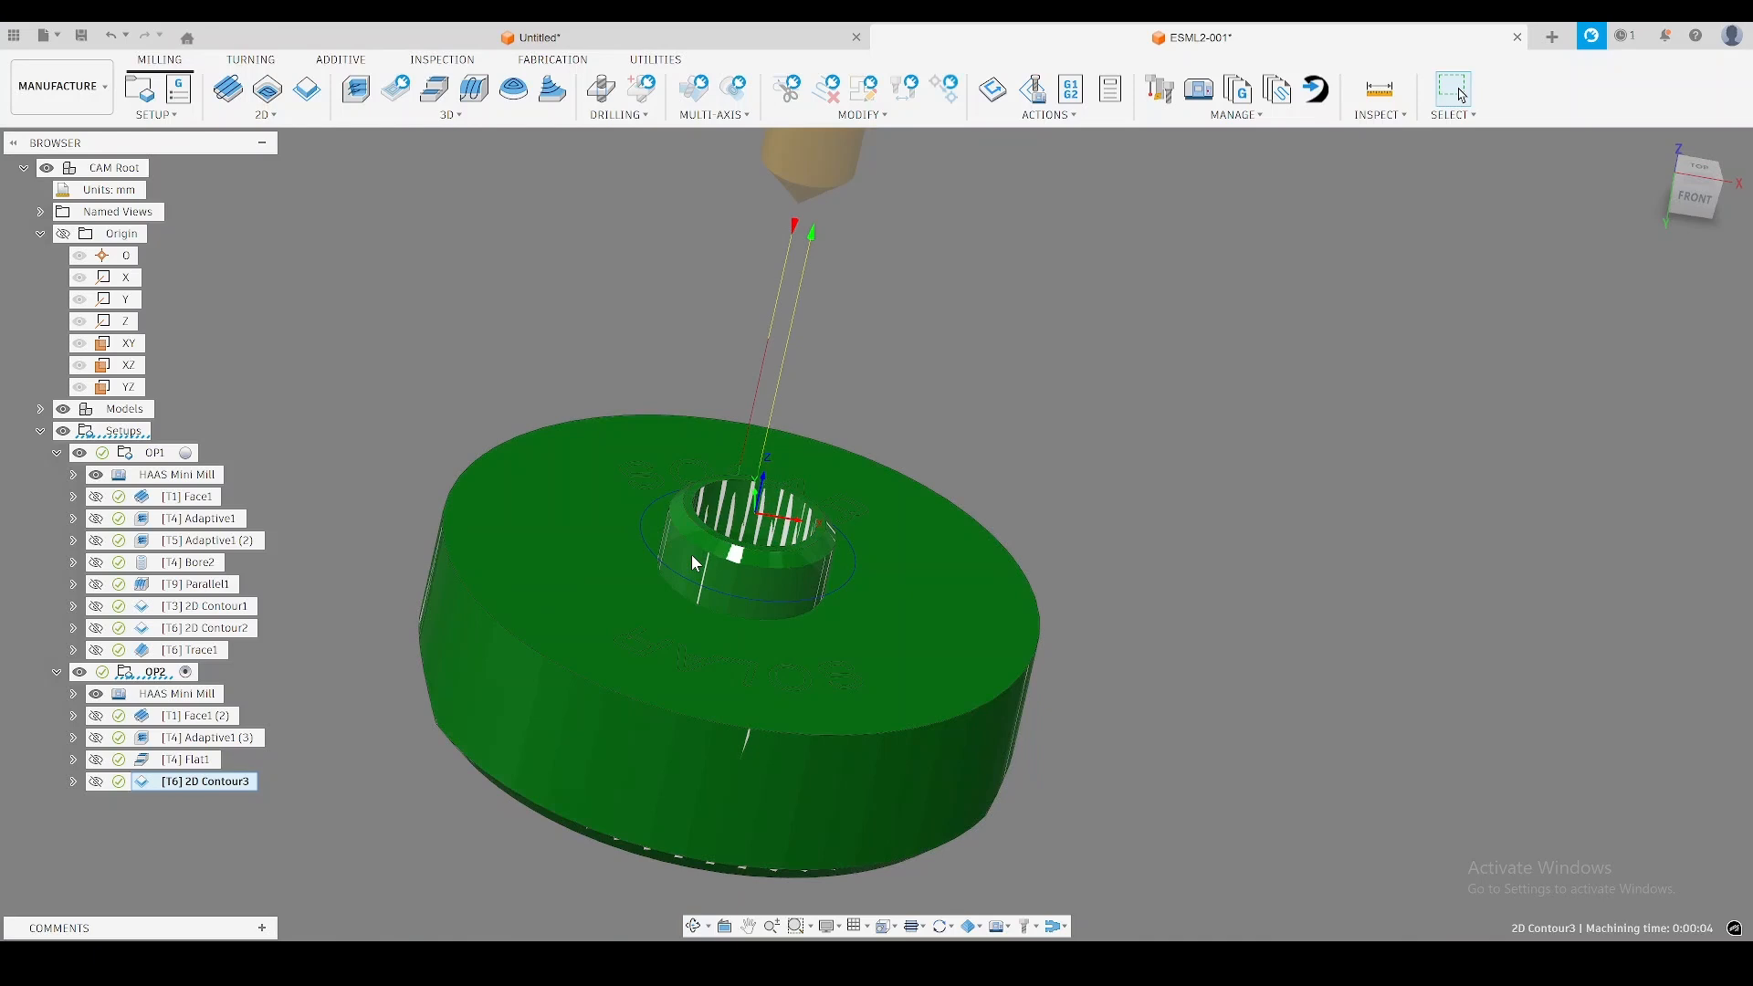
shift+middle_drag(1104, 591, 1359, 484)
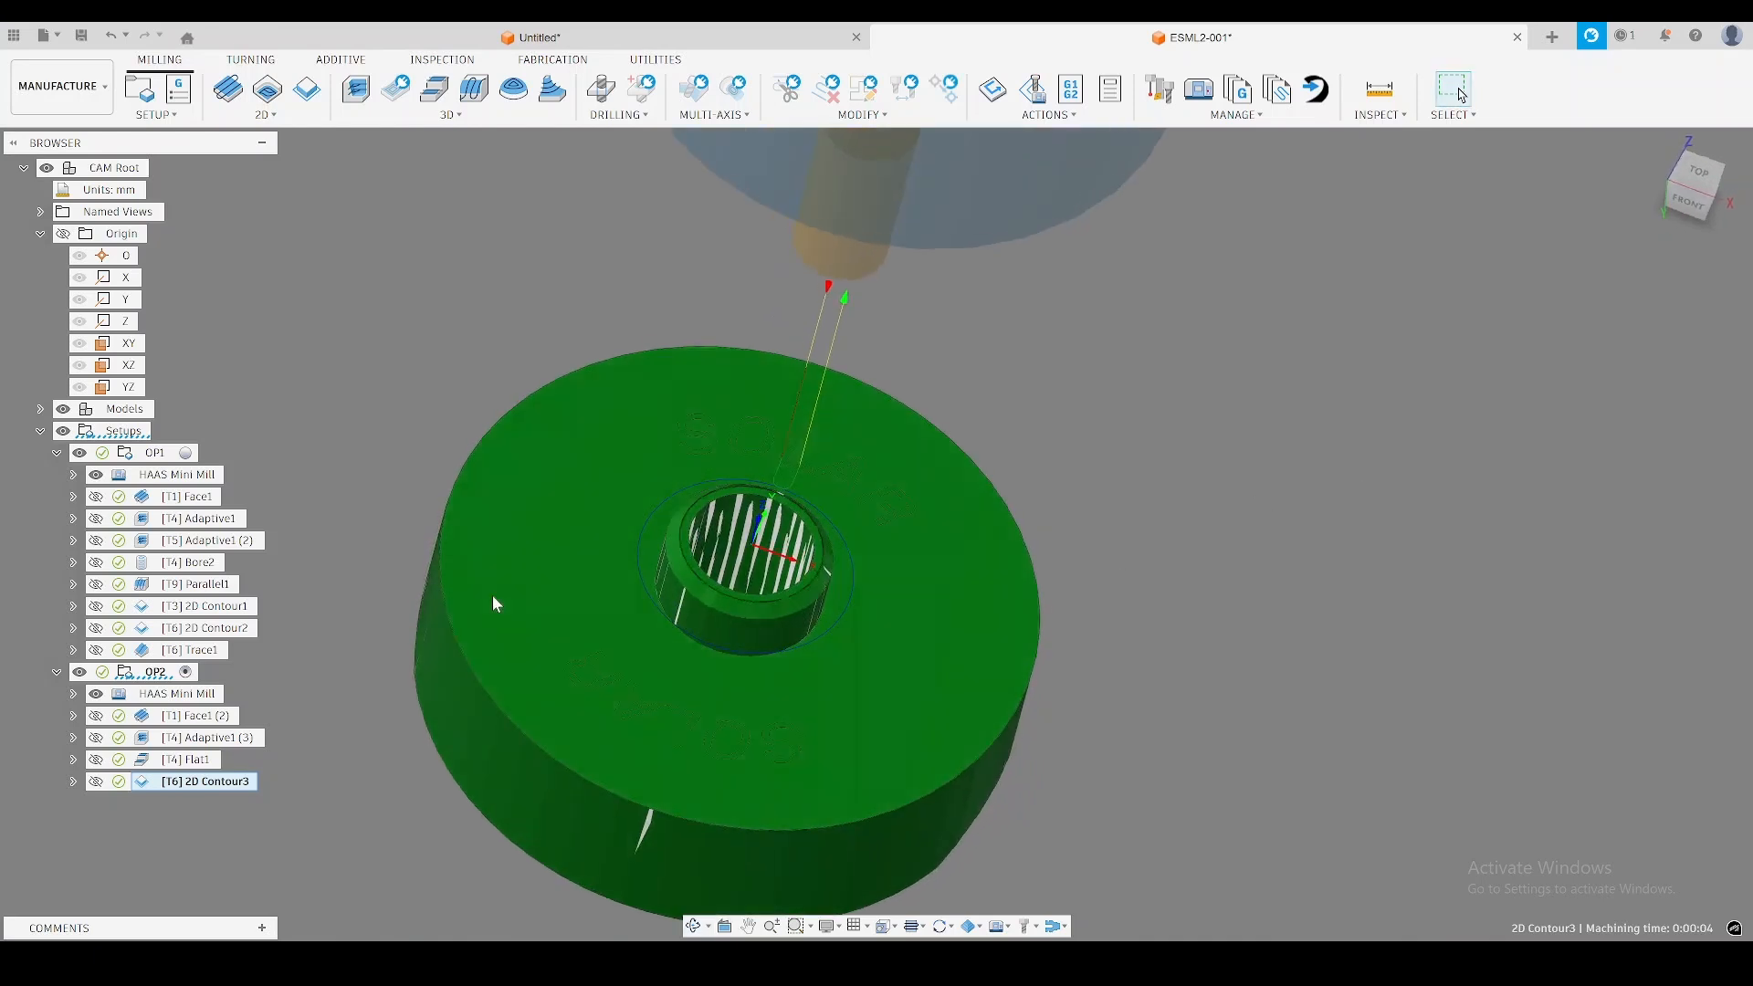
Simulate the whole OP2 setup through to its end and check the machined boss face against the model.
right_click(156, 677)
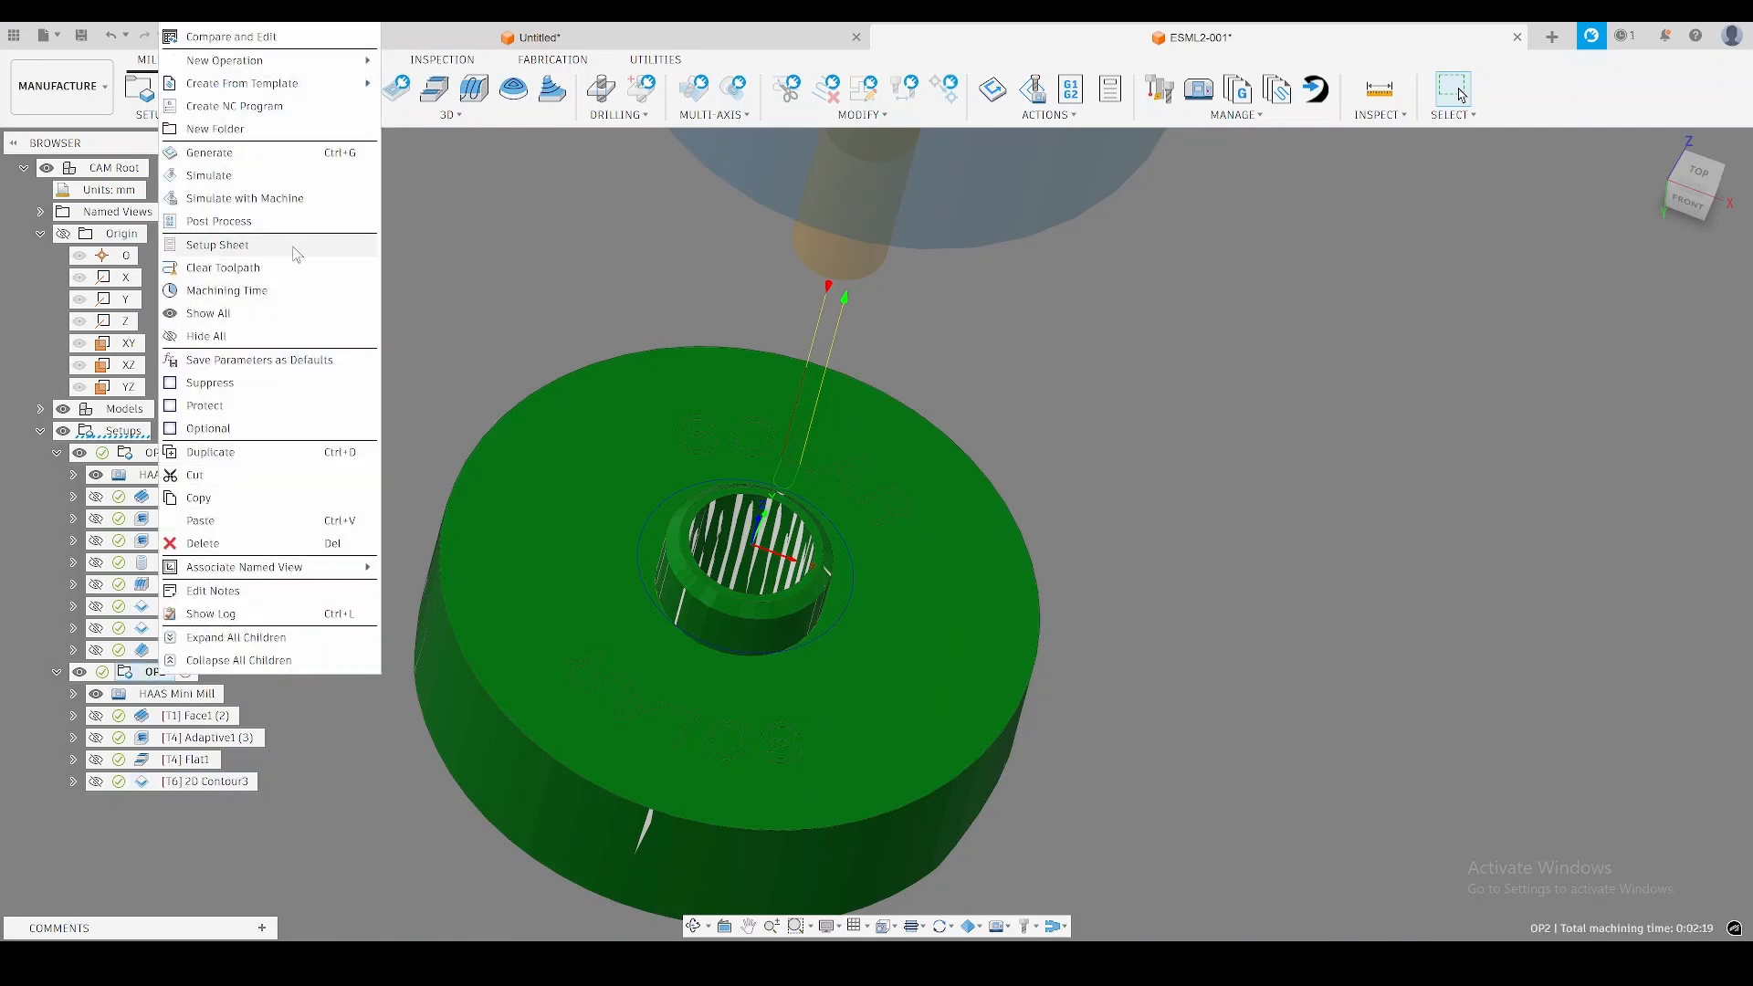
click(215, 175)
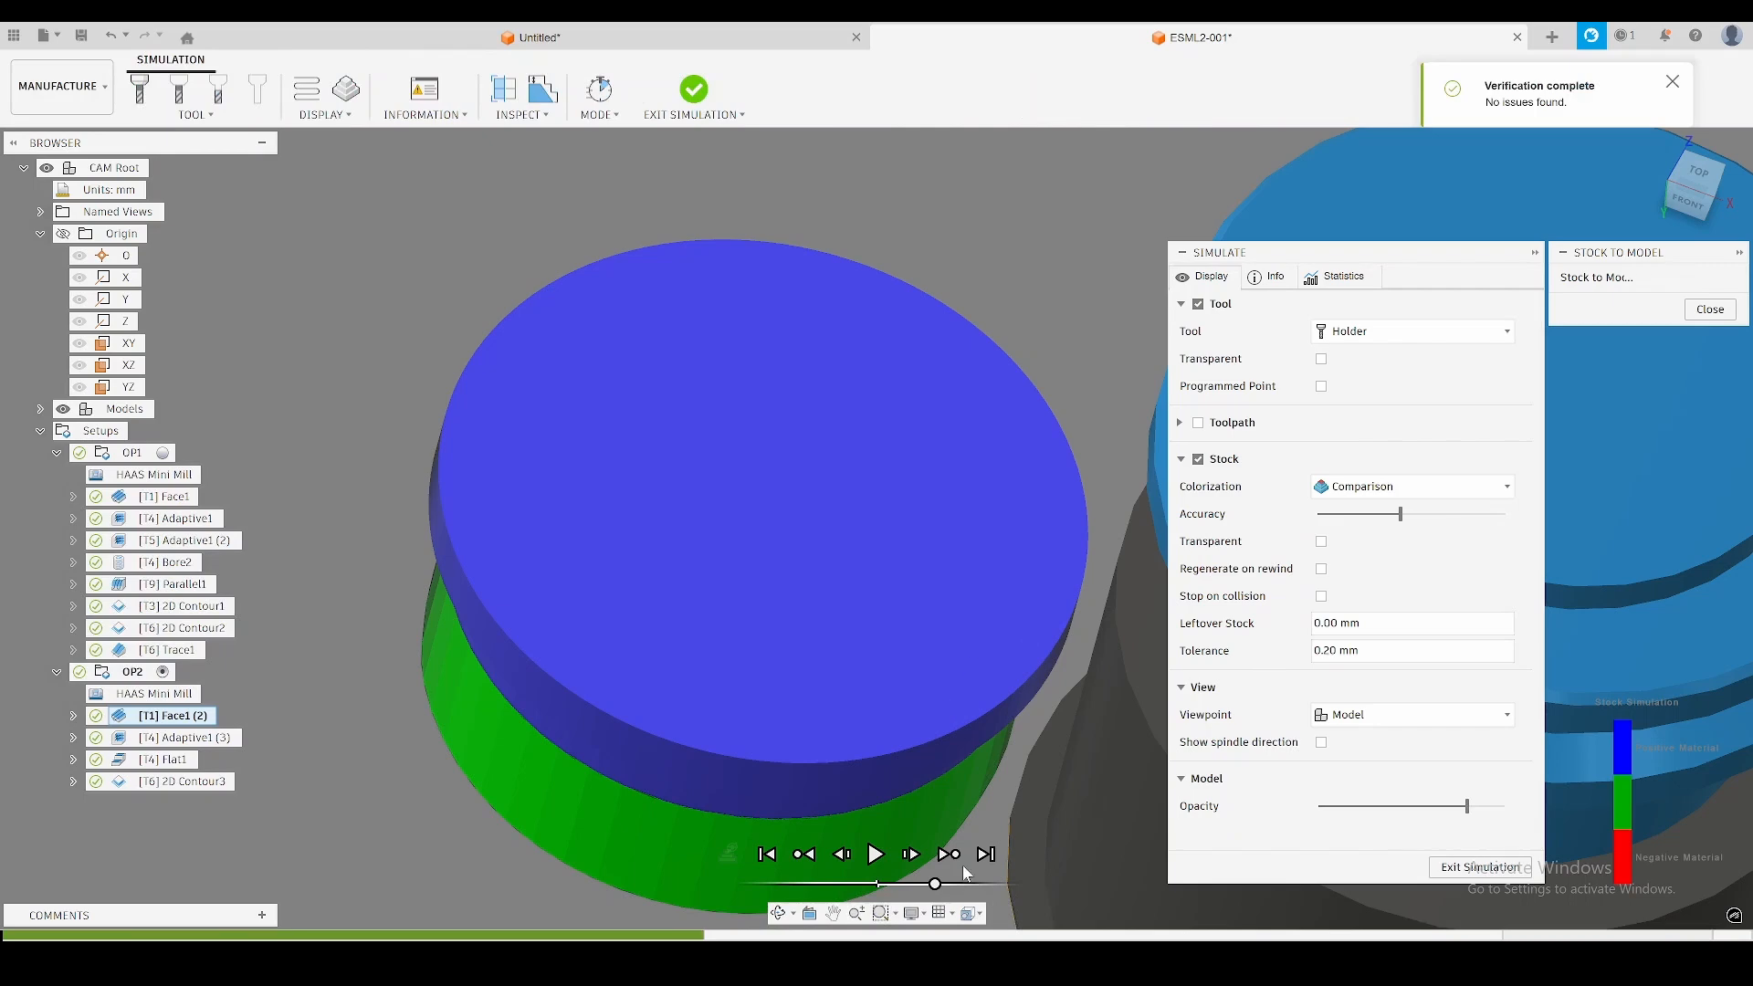
click(984, 856)
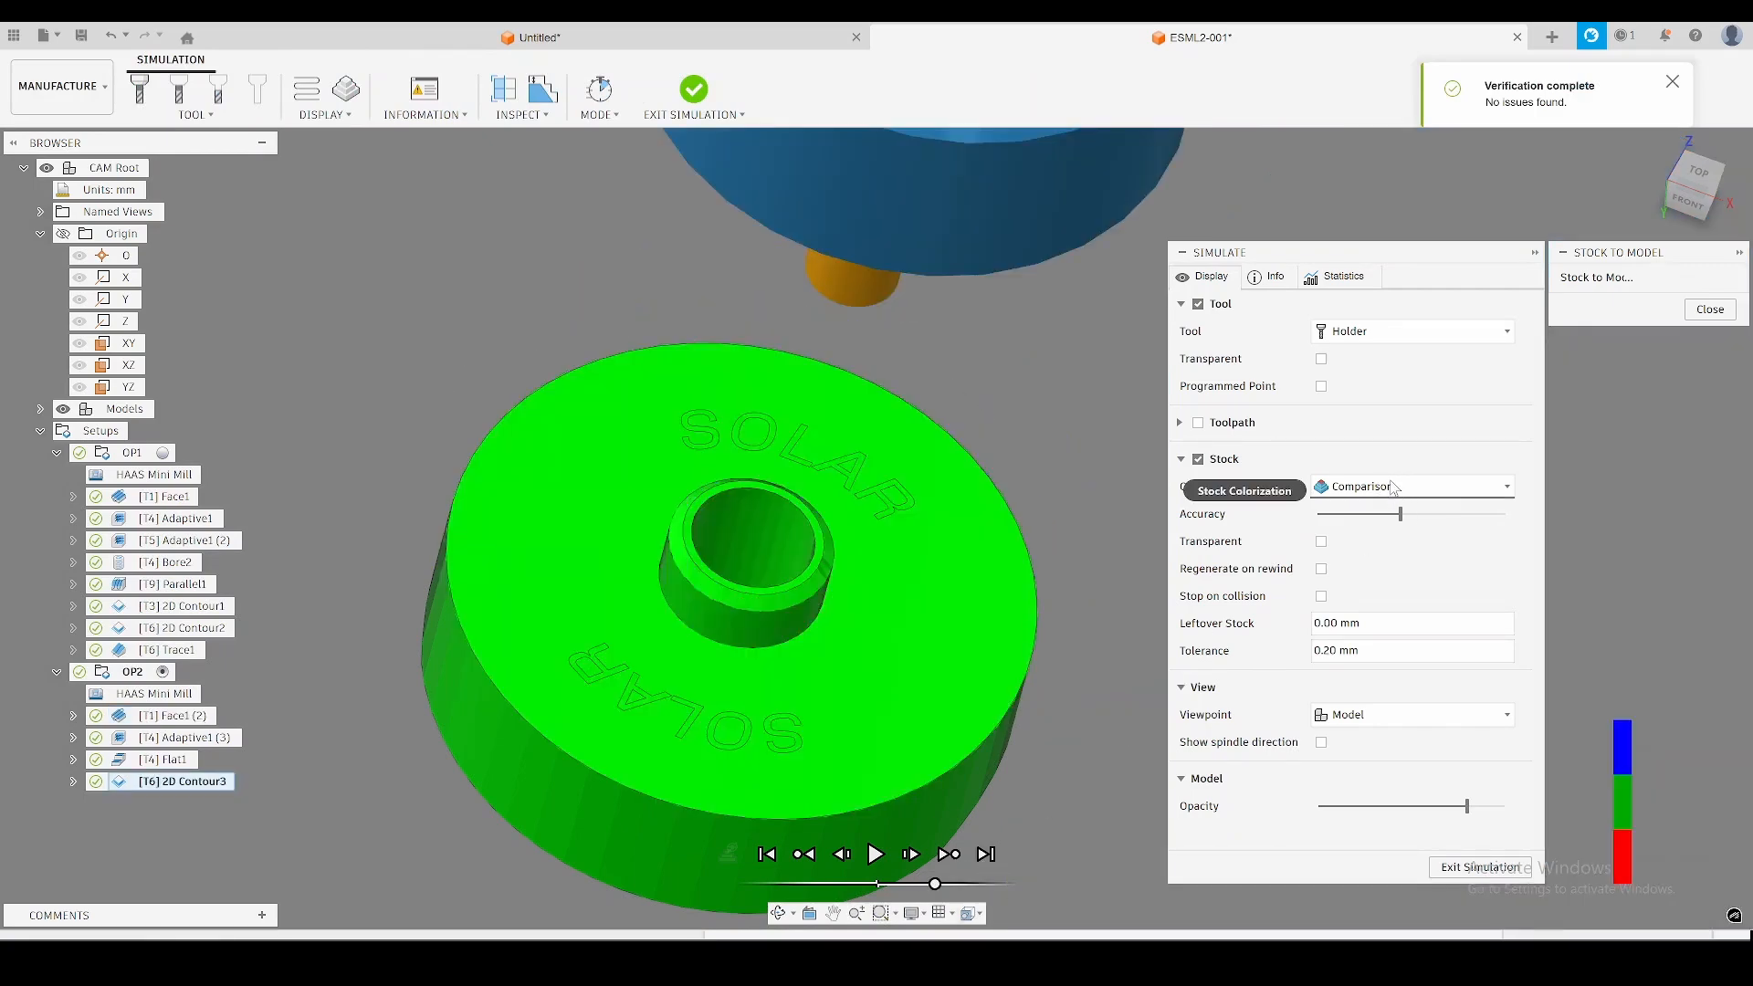
shift+middle_drag(940, 490, 964, 521)
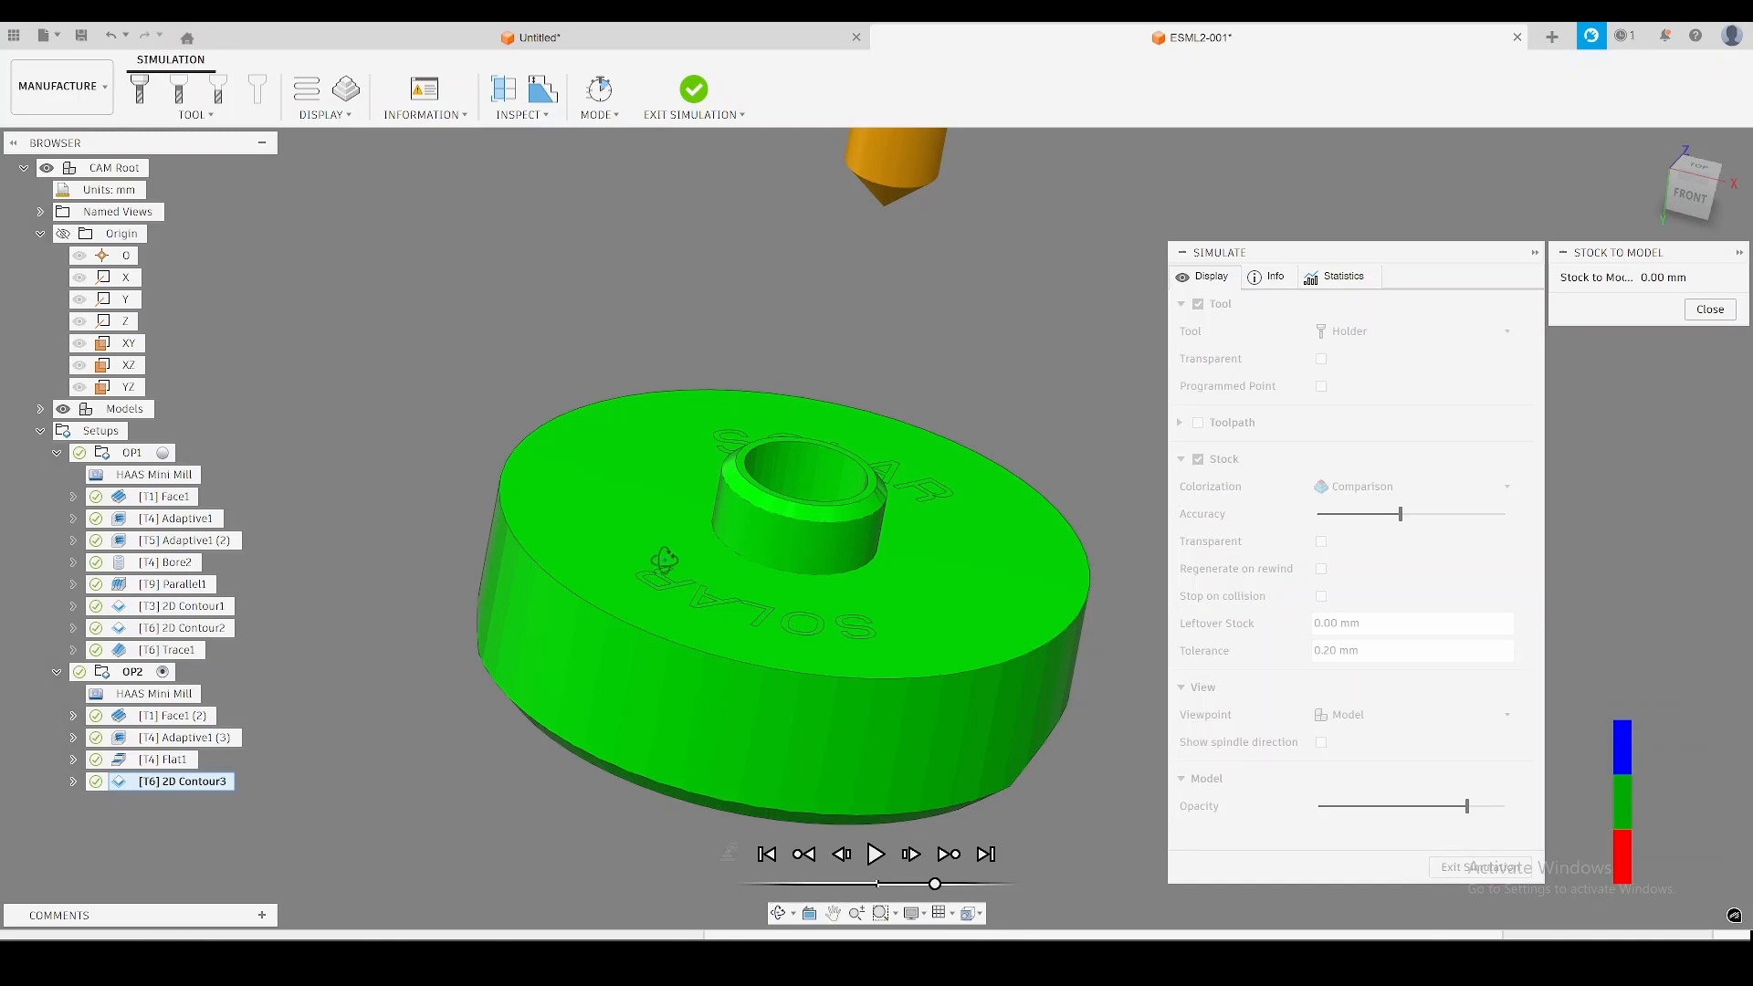
Inspect the simulated stock comparison on the part's underside around the bore's chamfered edge and the curved channel, and exit the simulation.
shift+middle_drag(664, 561, 758, 354)
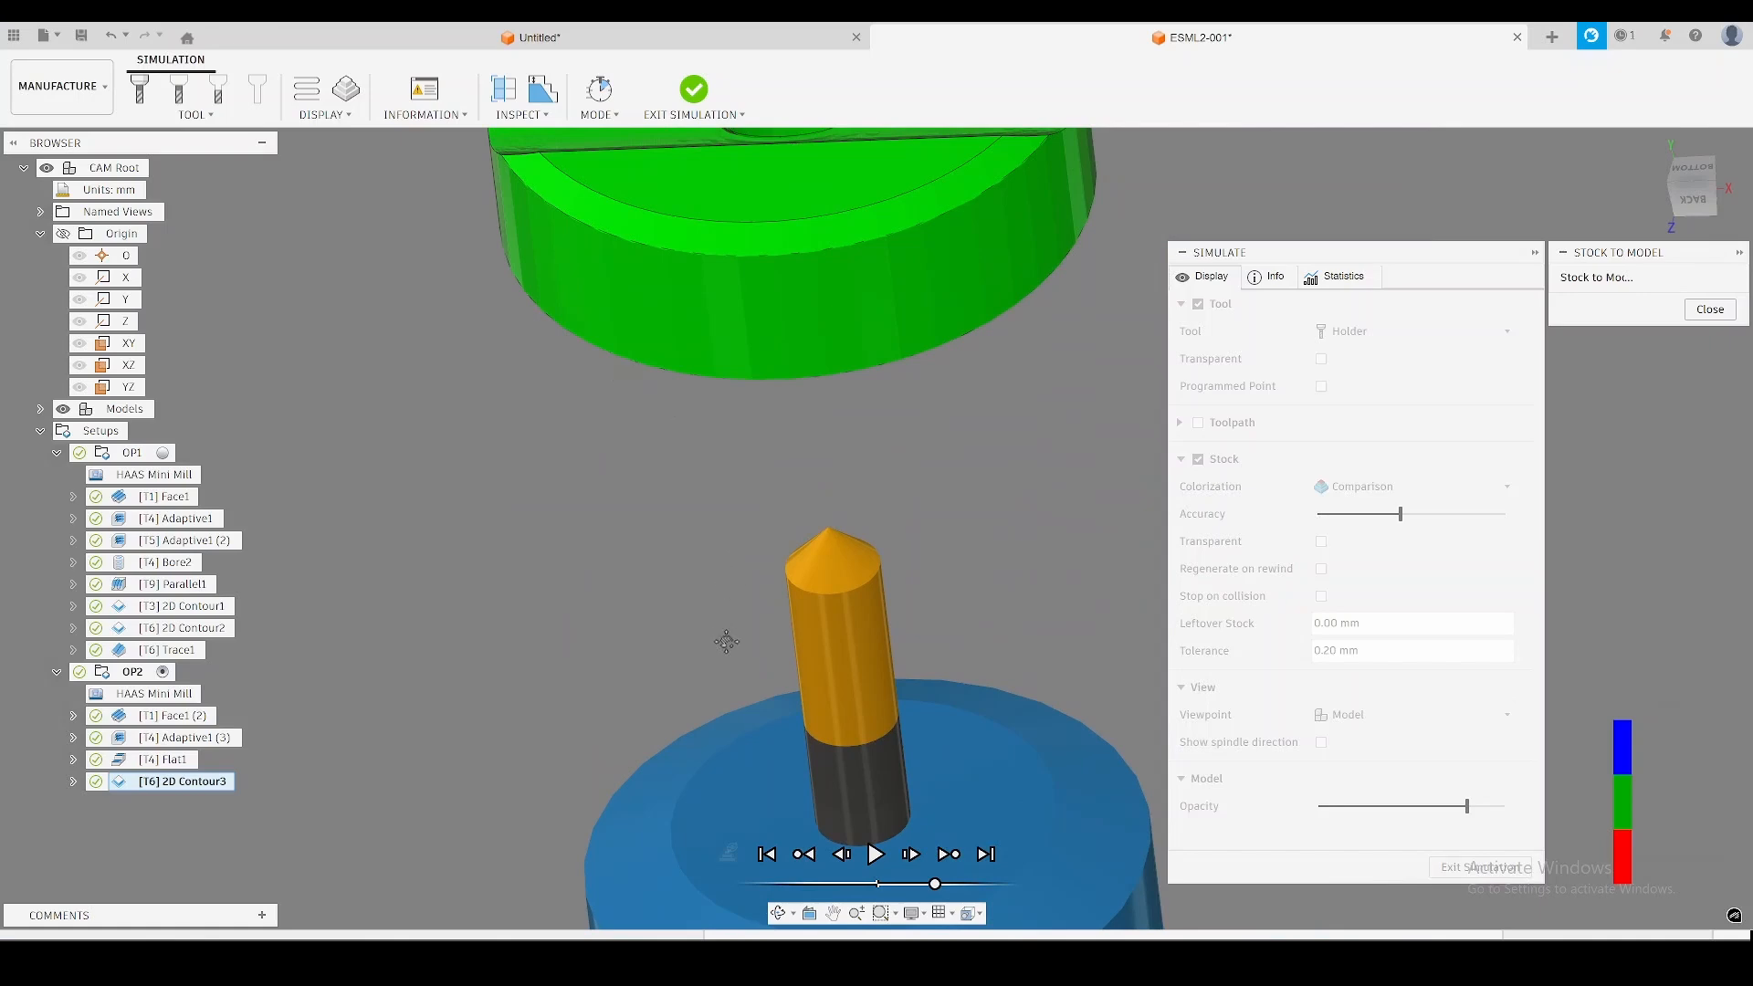
shift+middle_drag(721, 634, 760, 364)
scroll(758, 365, up, 5)
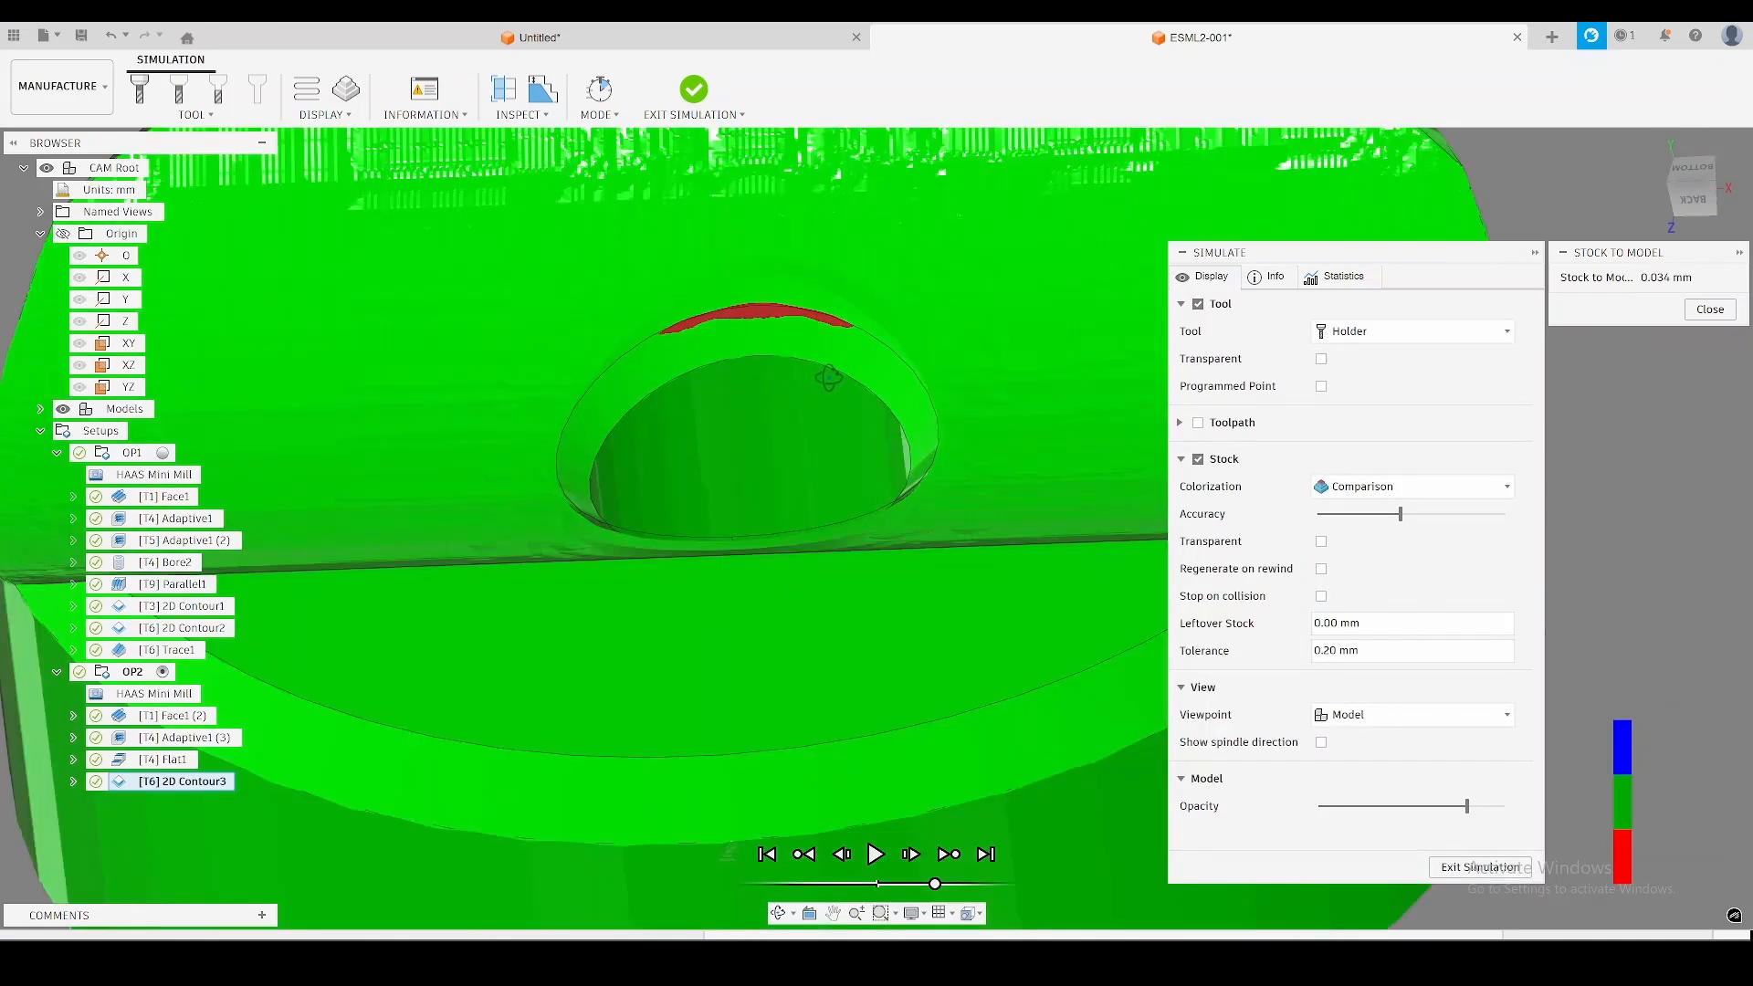
shift+middle_drag(831, 376, 820, 388)
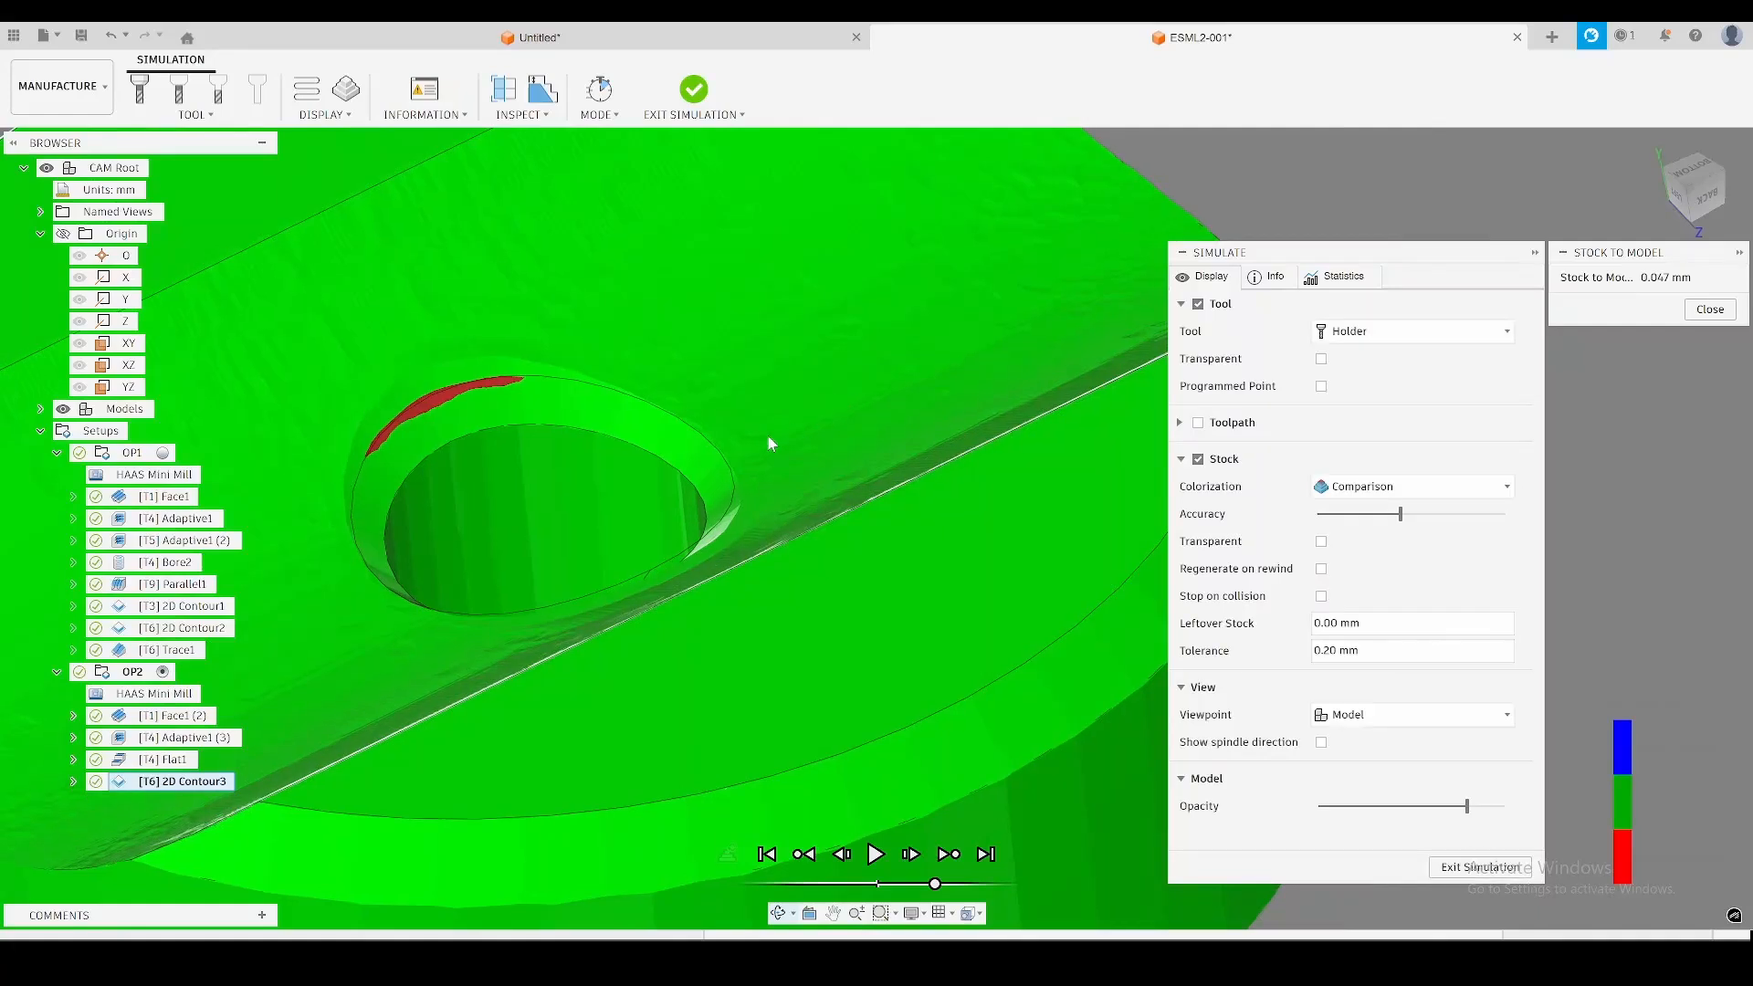
scroll(657, 472, down, 2)
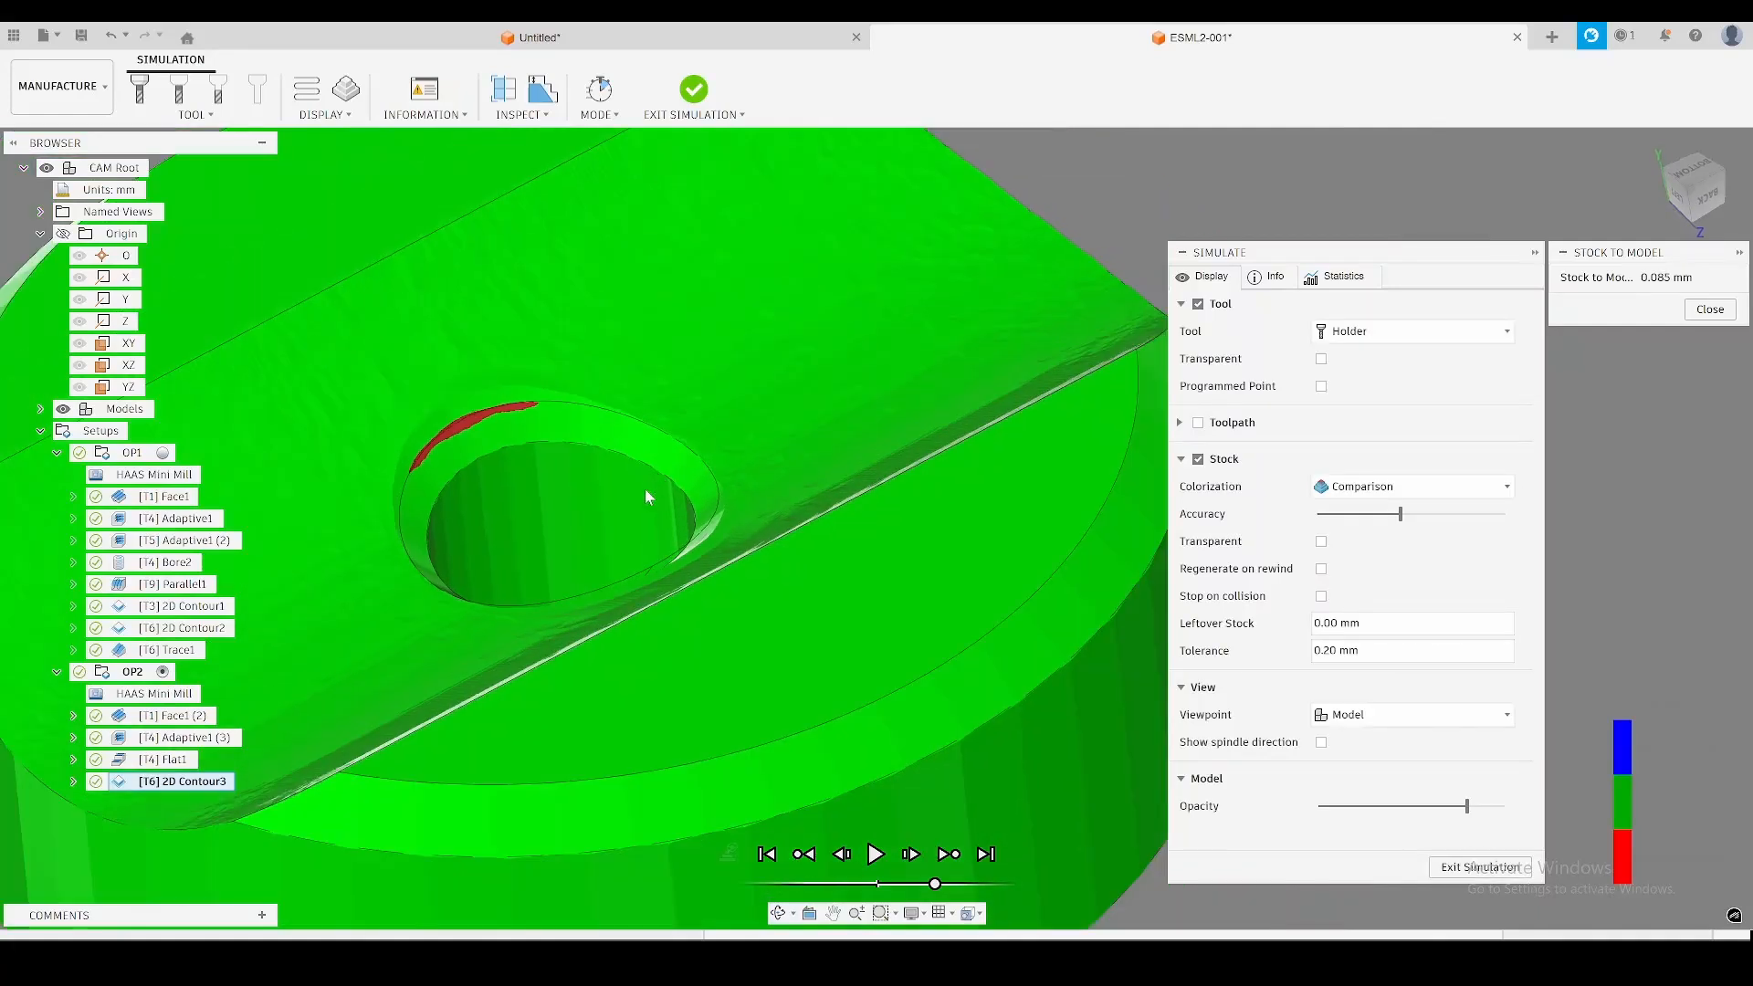
shift+middle_drag(635, 500, 798, 468)
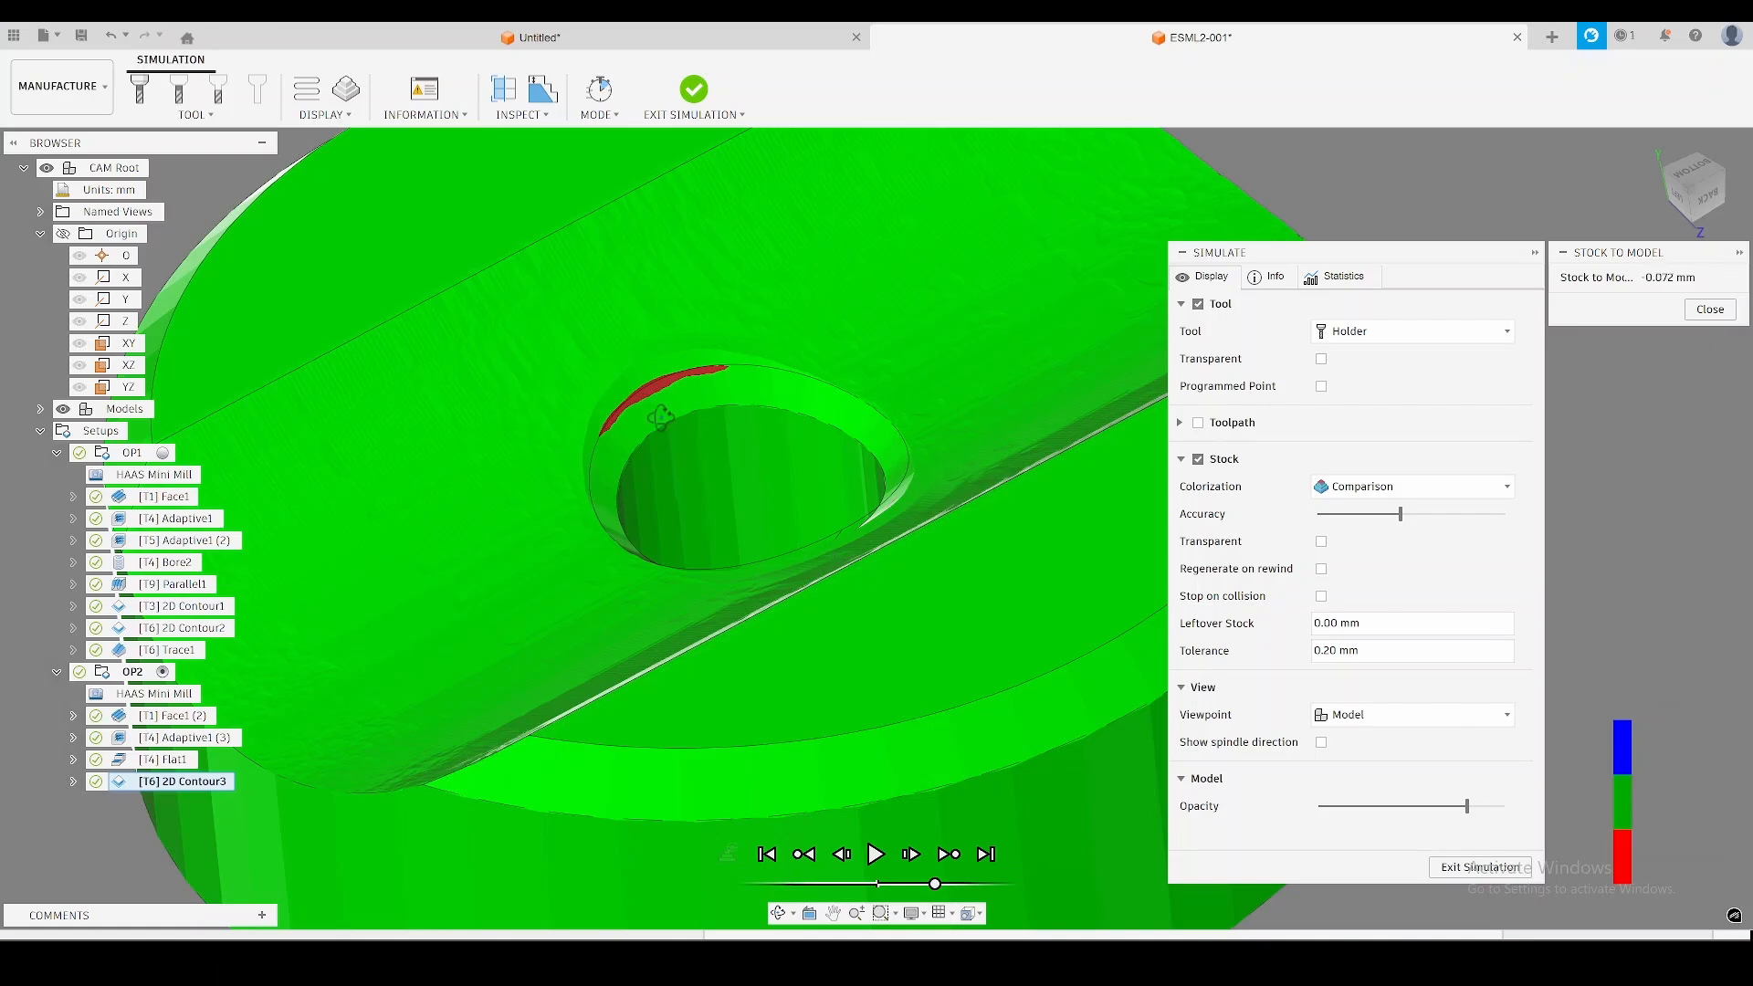
mouse_move(660, 418)
shift+middle_down()
mouse_move(685, 411)
mouse_move(606, 453)
mouse_move(668, 397)
shift+middle_up()
scroll(596, 444, down, 2)
scroll(642, 537, down, 1)
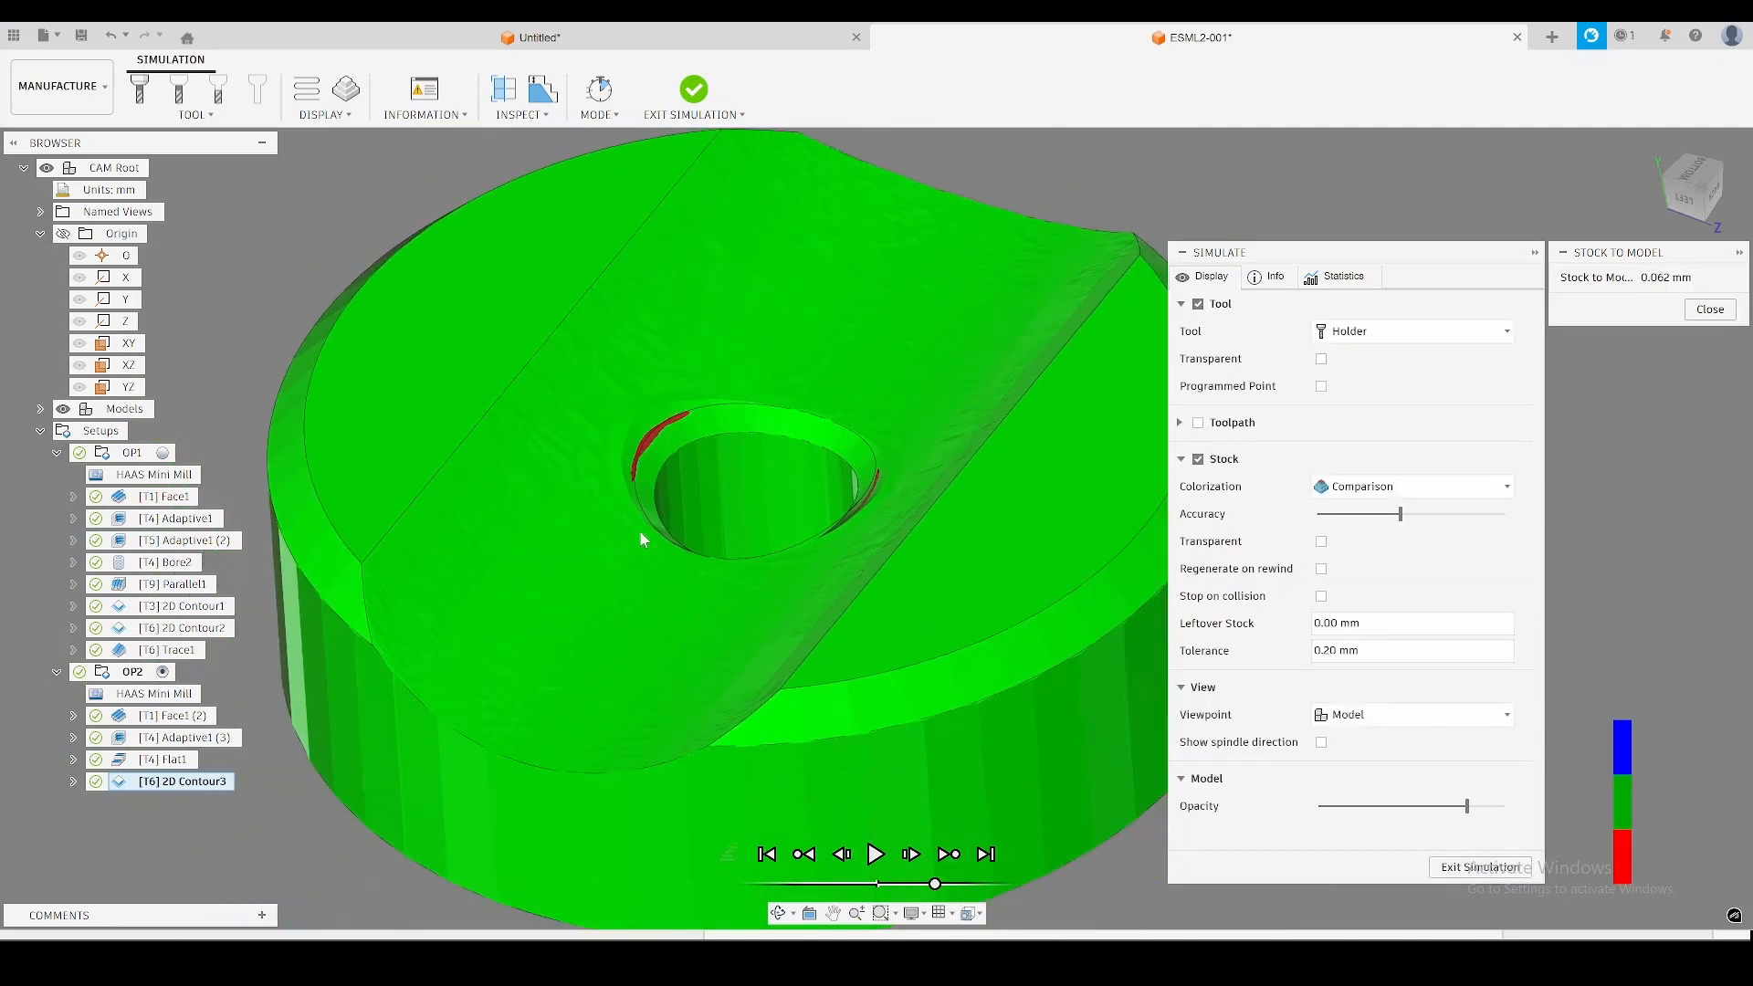
shift+middle_drag(664, 522, 763, 416)
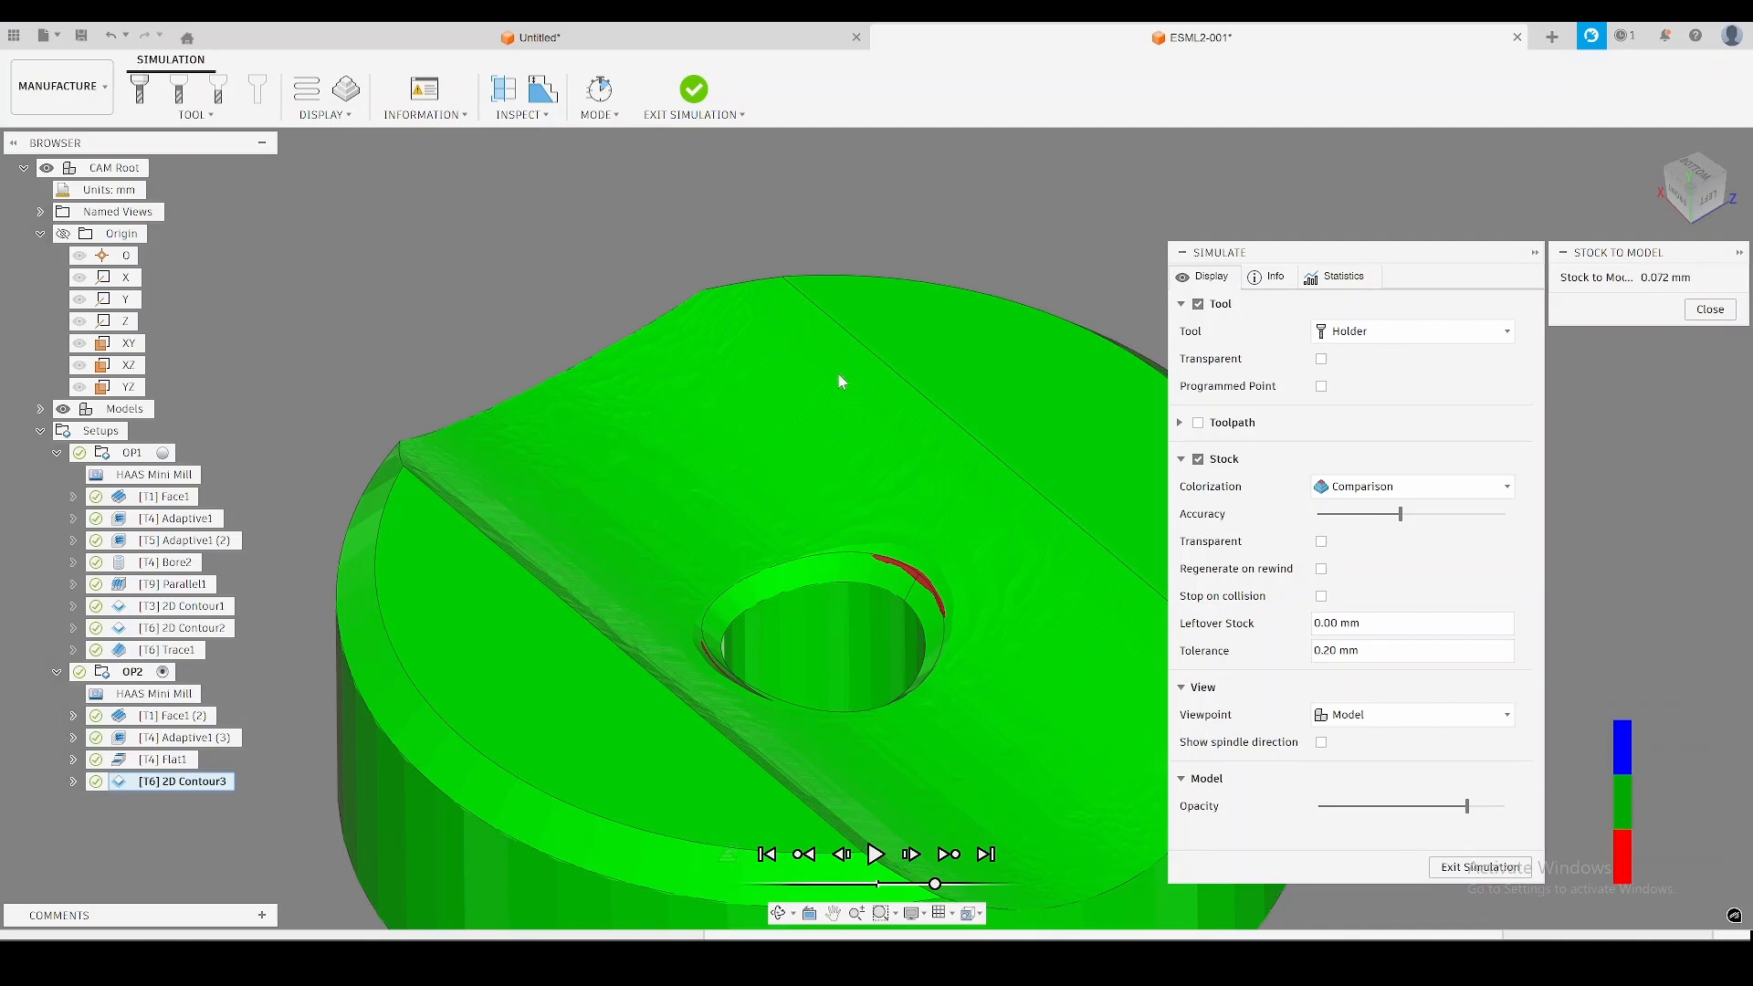
middle_drag(869, 439, 888, 494)
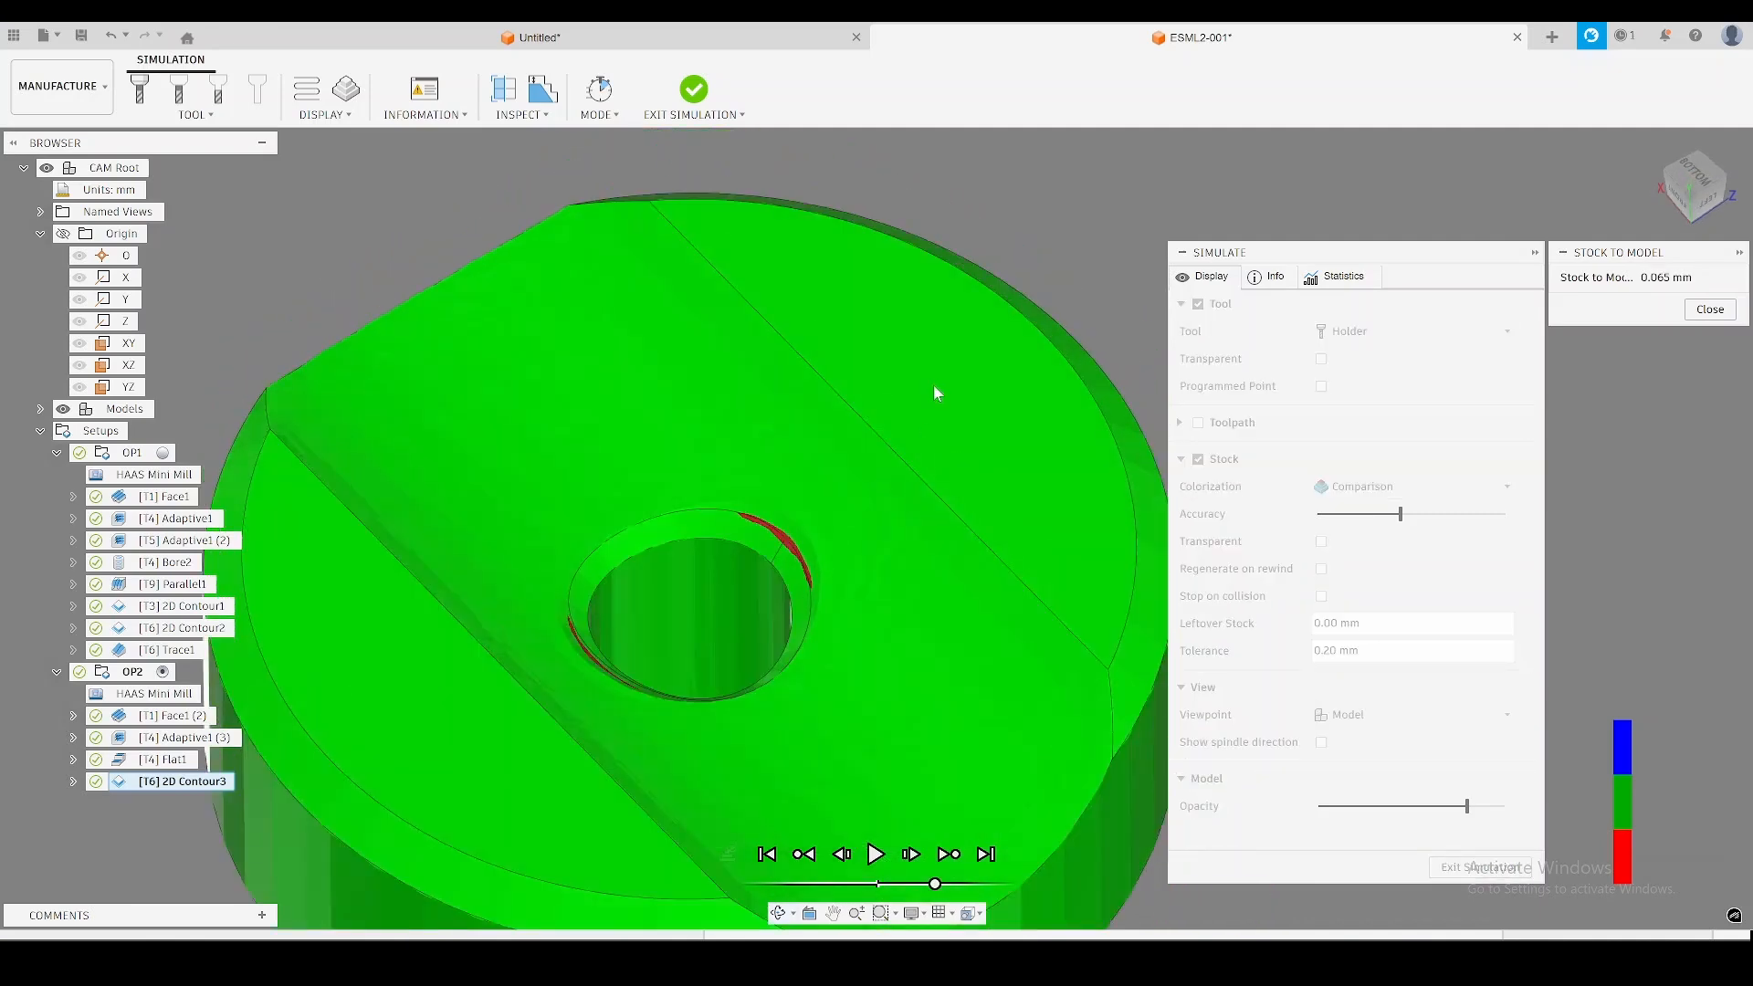
shift+middle_drag(934, 386, 936, 344)
scroll(936, 377, down, 3)
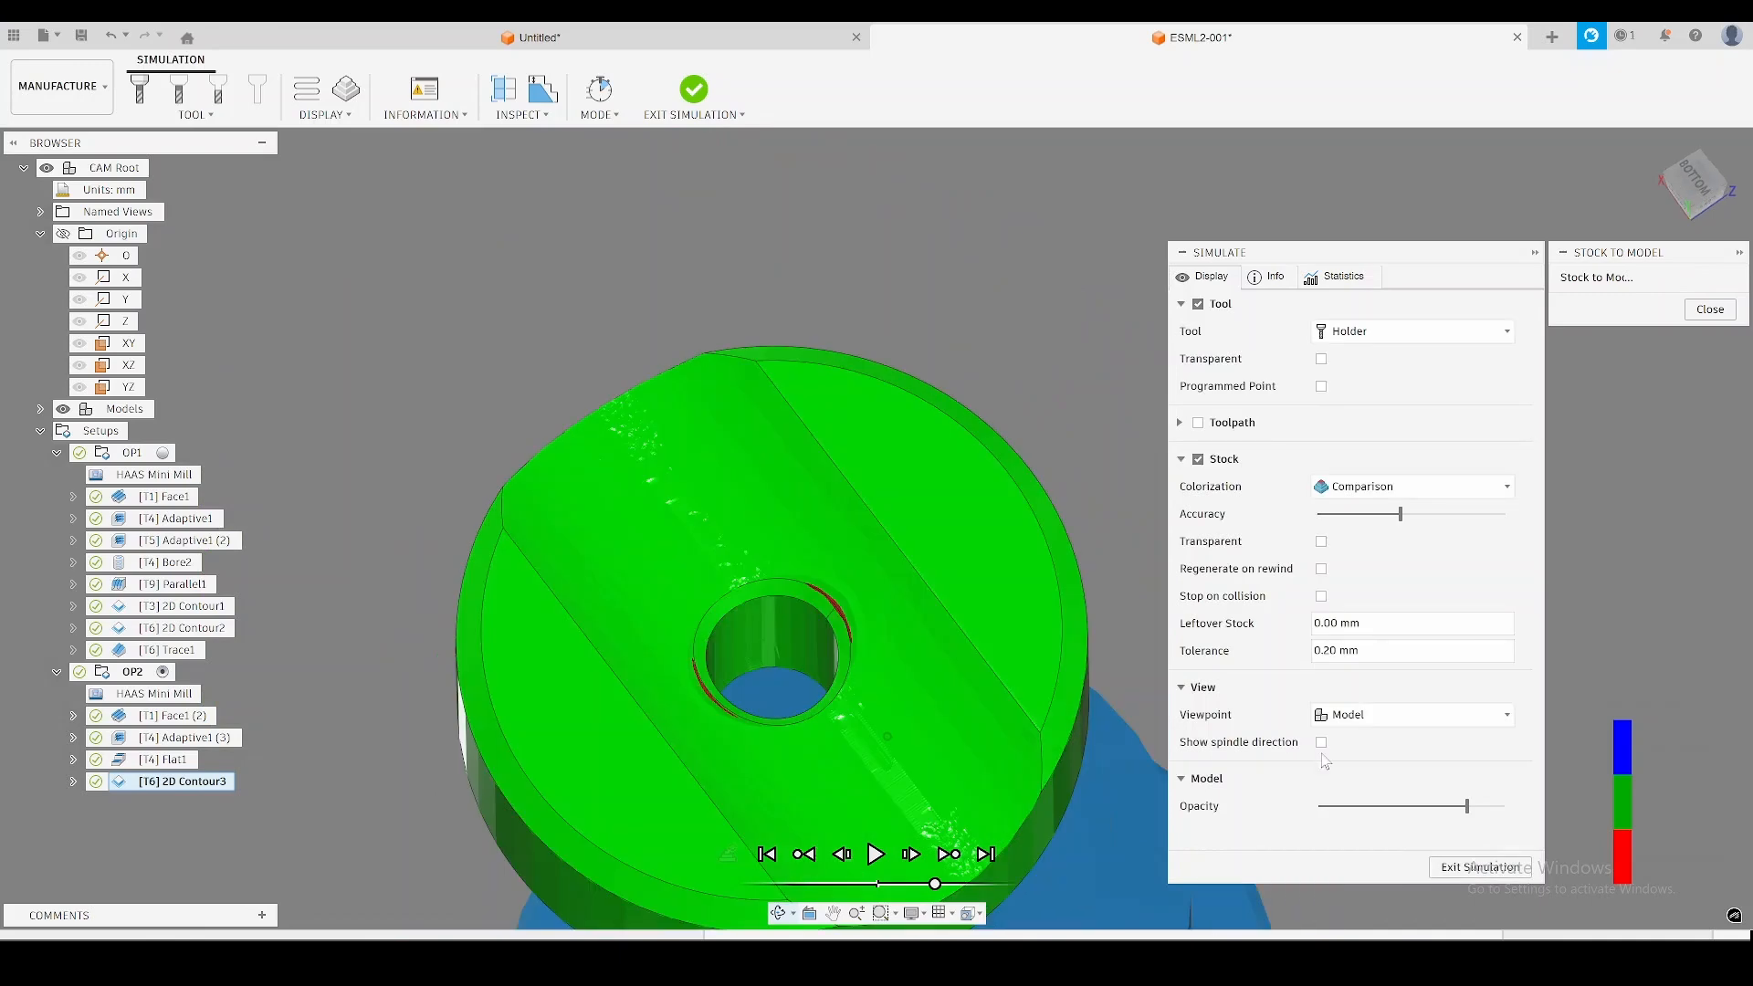
click(1480, 867)
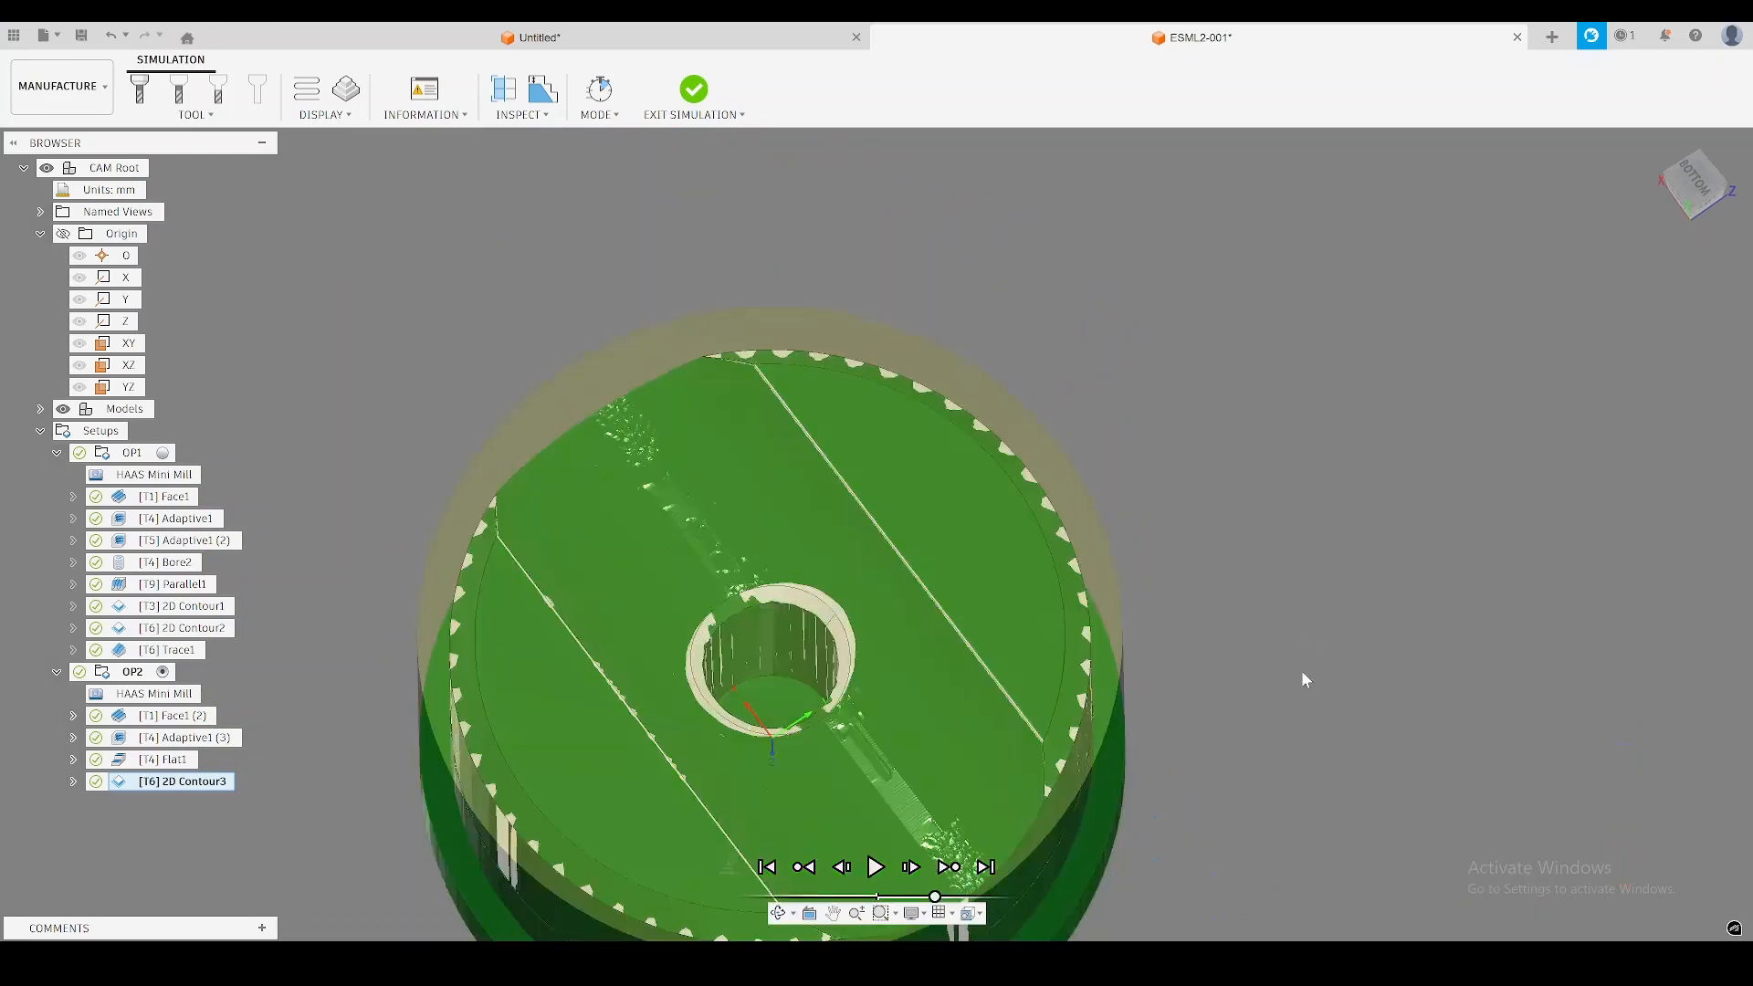